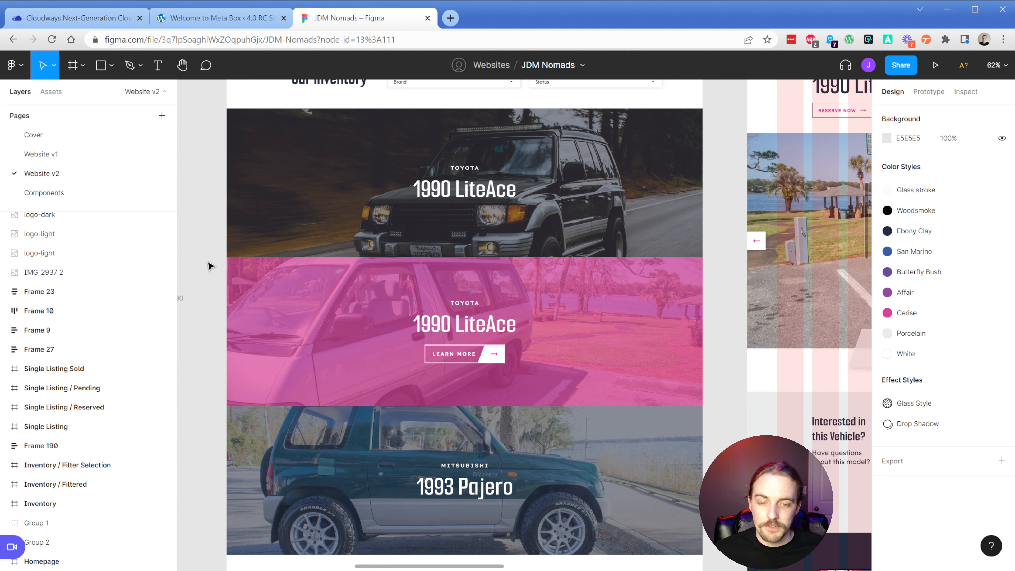
# Step: Examine the Single Listing design from its vehicle title and description through the photo and specifications to the enquiry form
pyautogui.moveTo(759, 242); pyautogui.dragTo(243, 309)
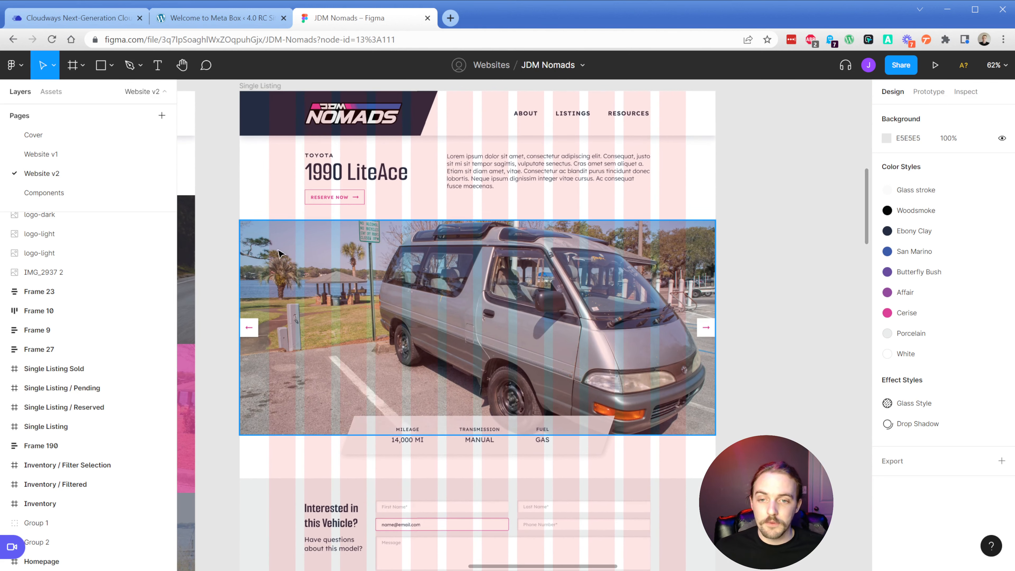
pyautogui.click(330, 169)
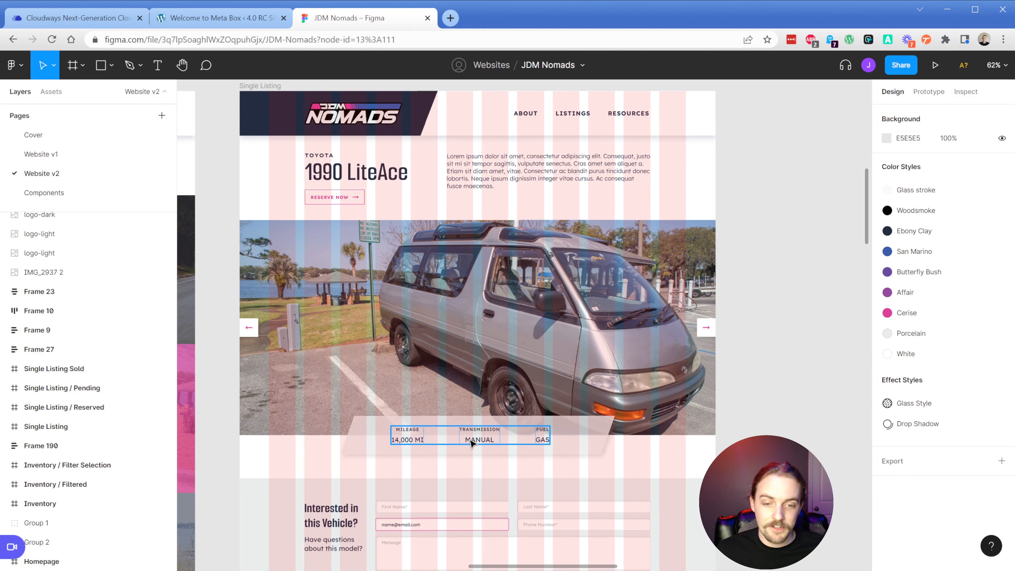
pyautogui.scroll(-5, 481, 442)
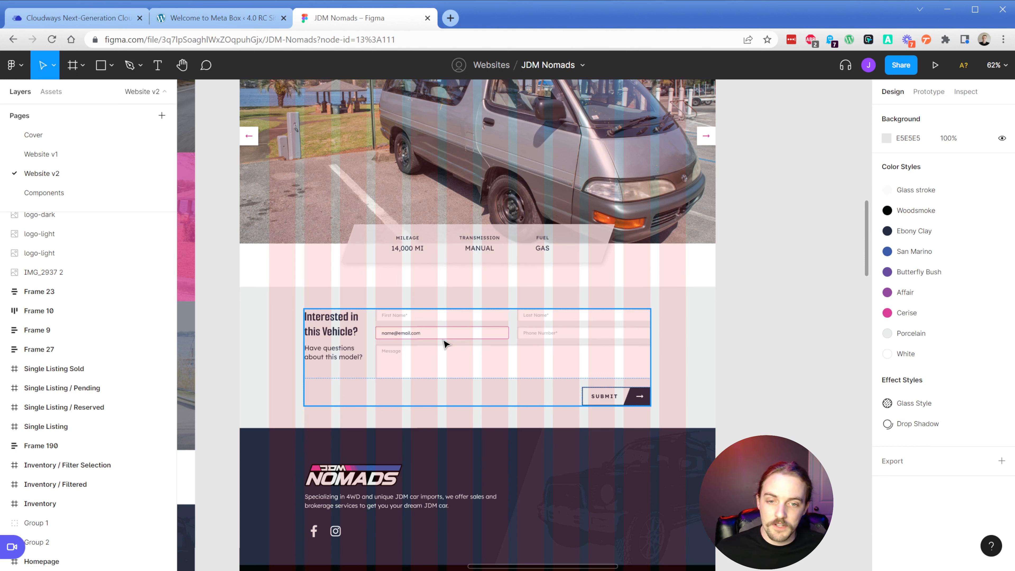
pyautogui.scroll(5, 444, 340)
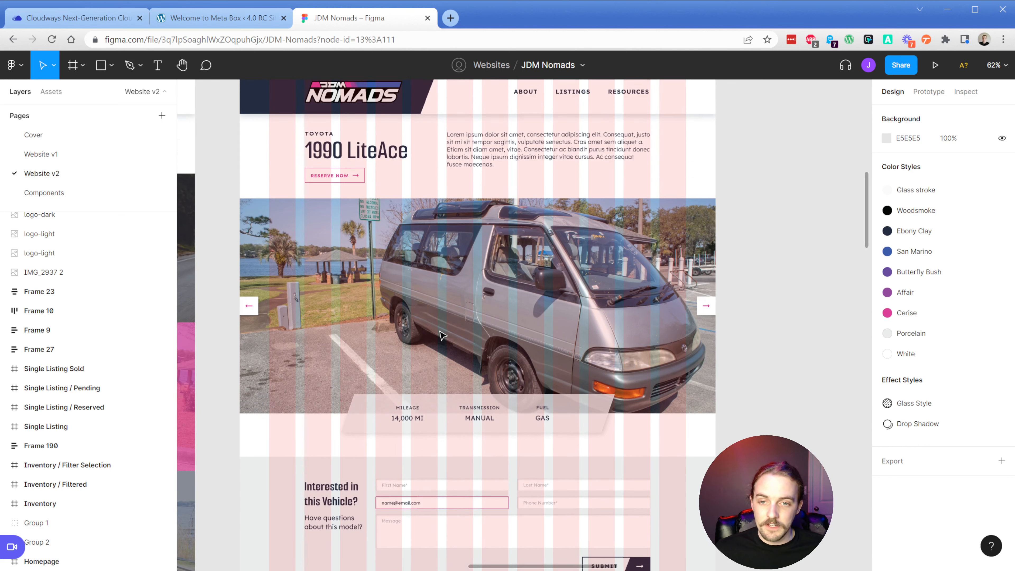
pyautogui.scroll(1, 443, 335)
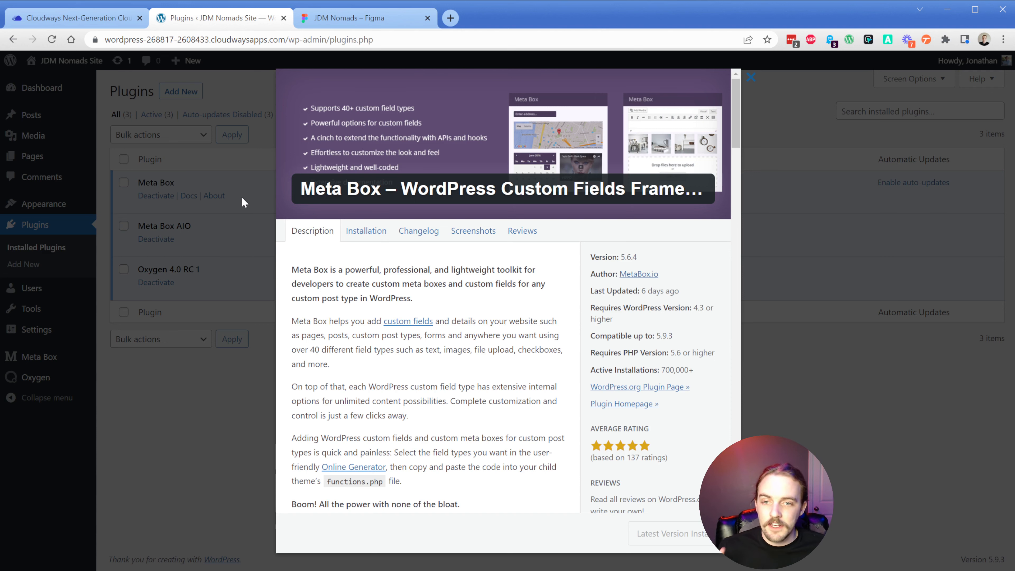
# Step: In the WordPress admin, close the Meta Box plugin details and review the installed Meta Box, Meta Box AIO and Oxygen plugins
pyautogui.click(245, 203)
pyautogui.click(242, 199)
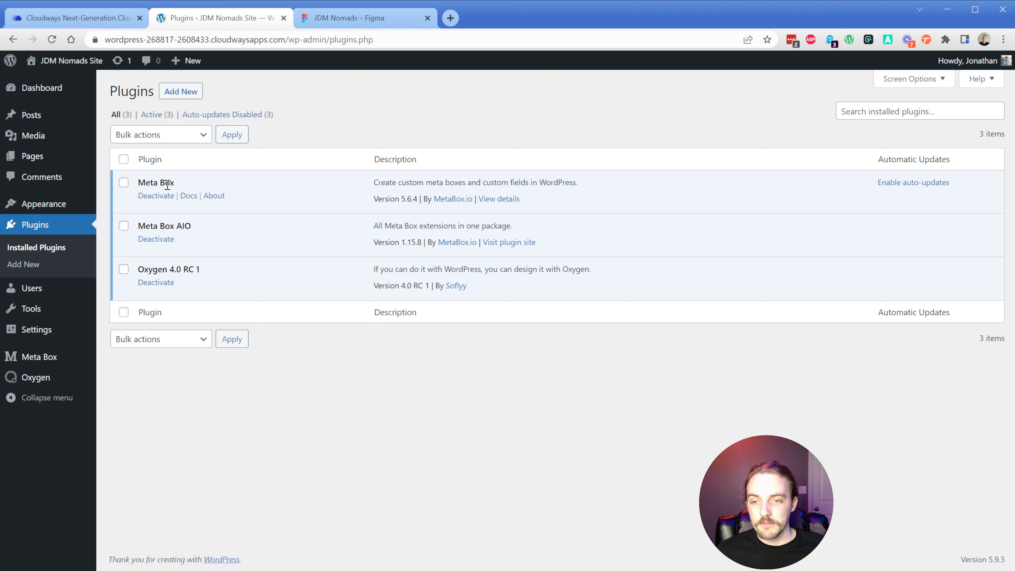
pyautogui.doubleClick(184, 225)
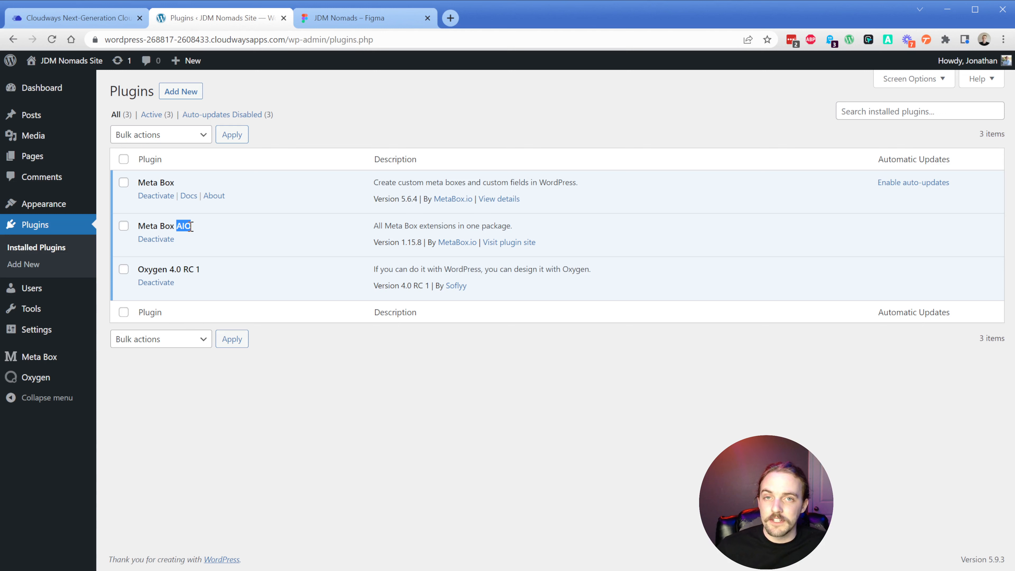
pyautogui.click(207, 227)
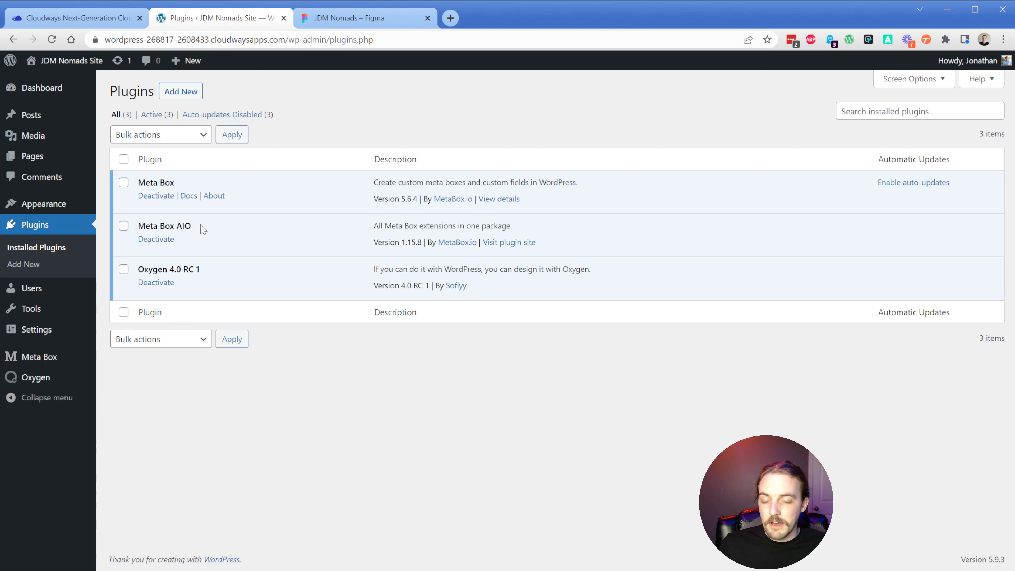
pyautogui.tripleClick(188, 226)
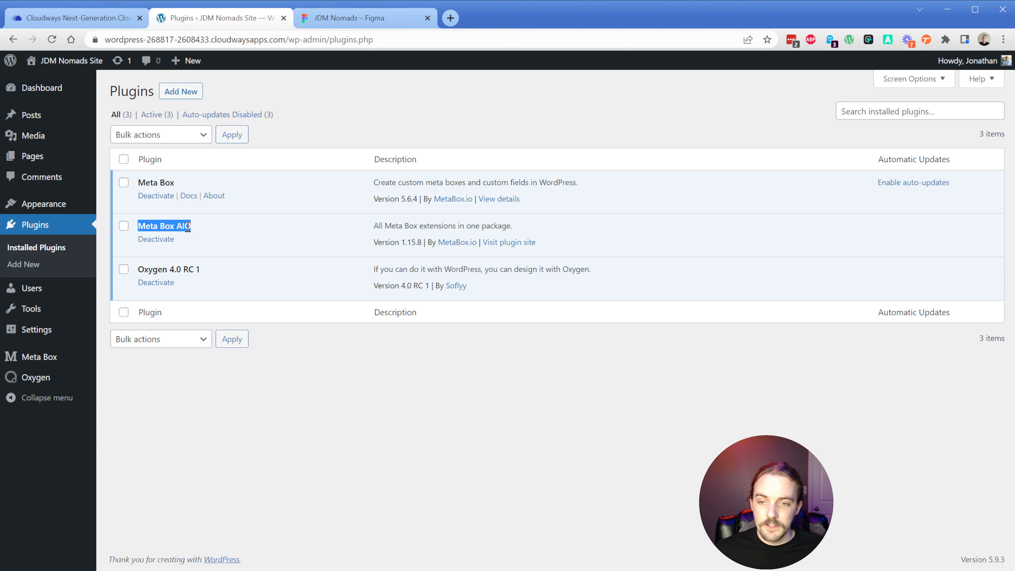
pyautogui.click(211, 229)
pyautogui.moveTo(50, 357)
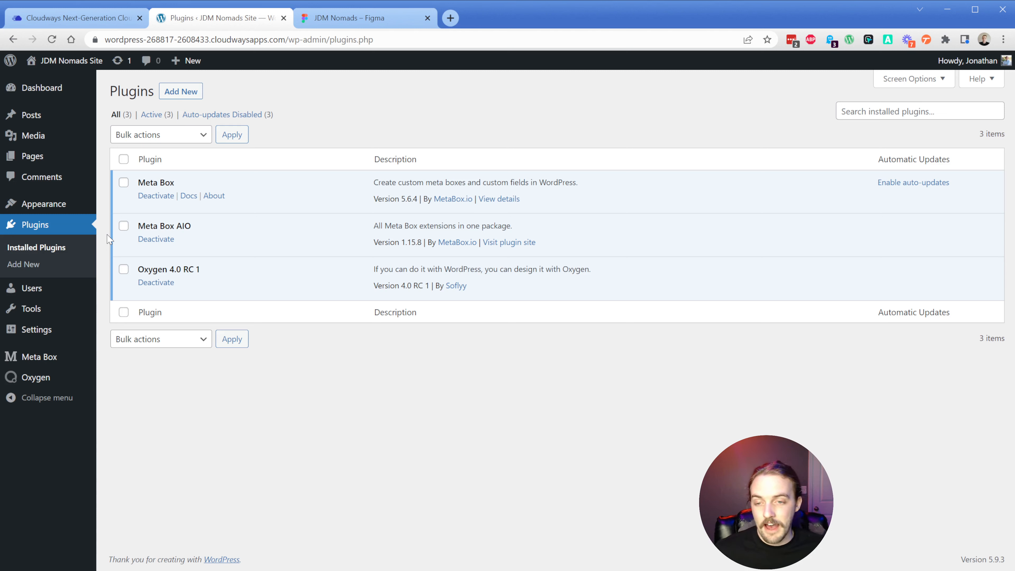
pyautogui.tripleClick(173, 272)
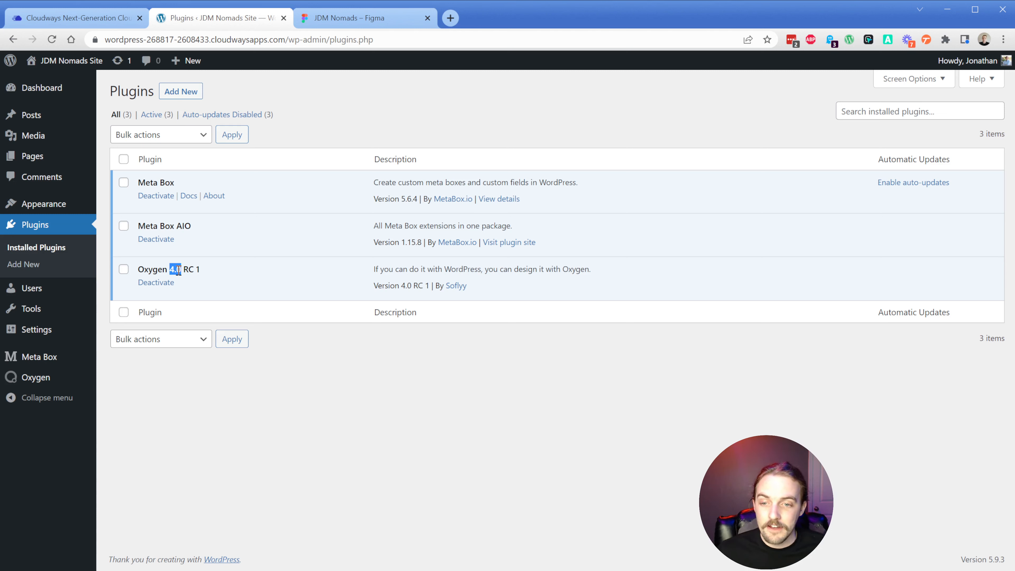
pyautogui.click(235, 274)
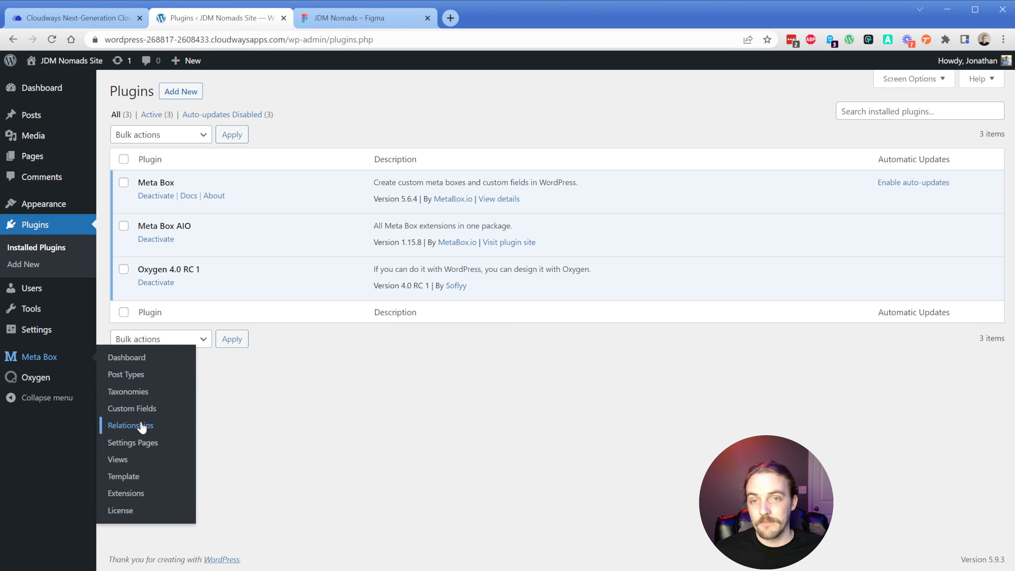
# Step: Start a new Meta Box custom post type and set its plural name to Vehicles
pyautogui.click(127, 374)
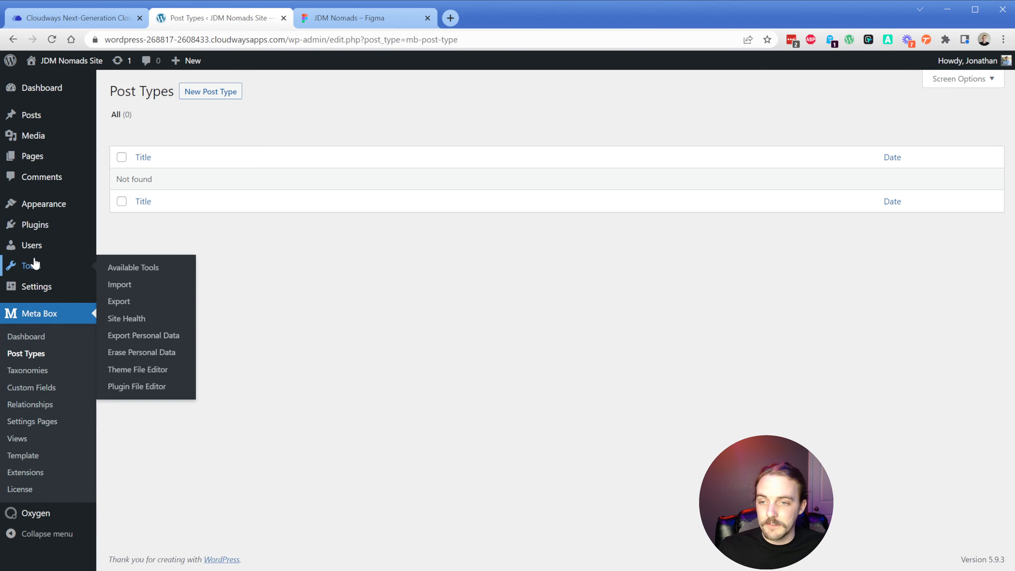
pyautogui.moveTo(29, 114)
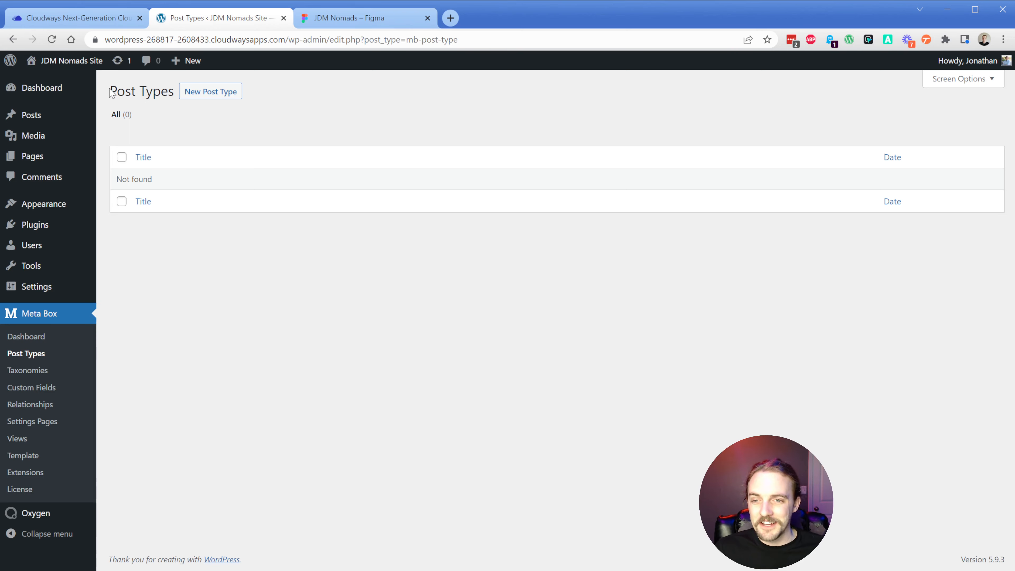
pyautogui.click(207, 96)
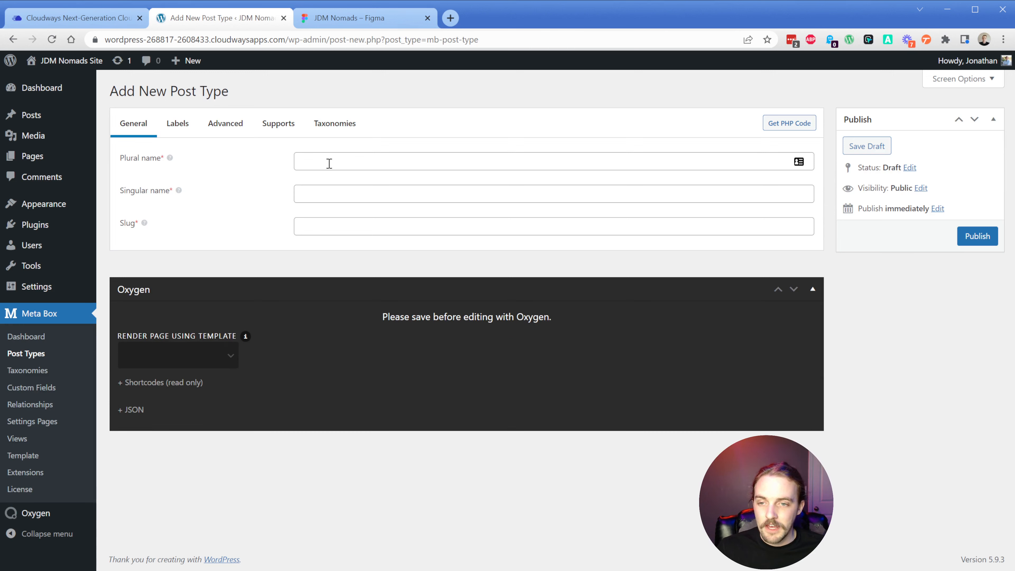
pyautogui.click(352, 162)
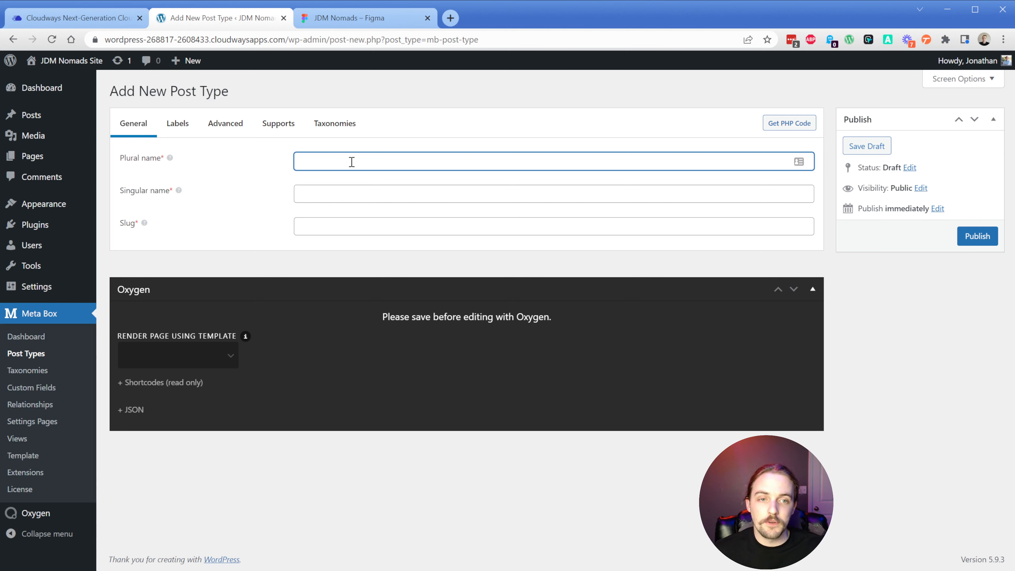
pyautogui.write('Vehicles')
pyautogui.press('Tab')
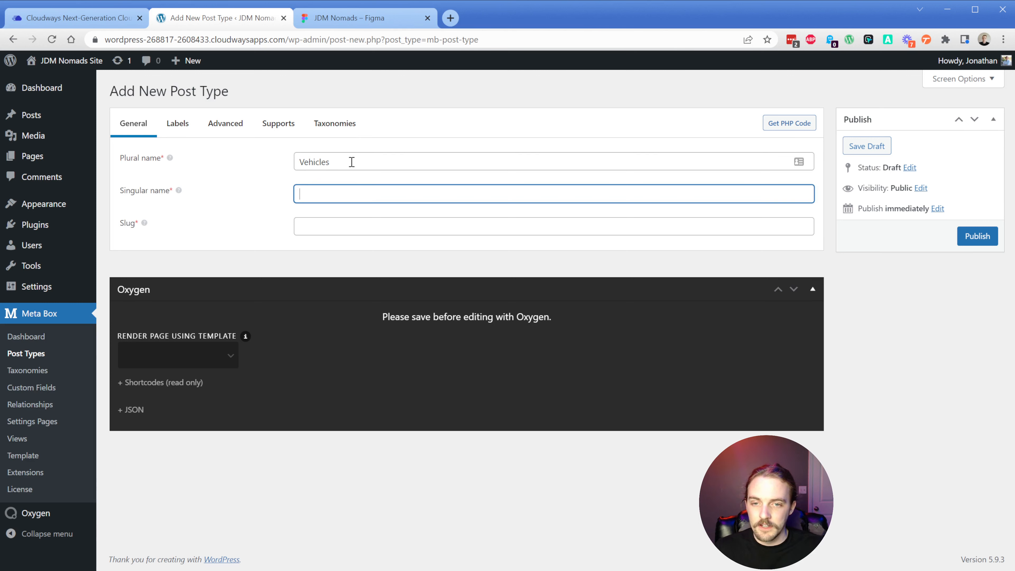
# Step: Set the post type's singular name to Vehicle and its slug to vehicle
pyautogui.write('Vehcile')
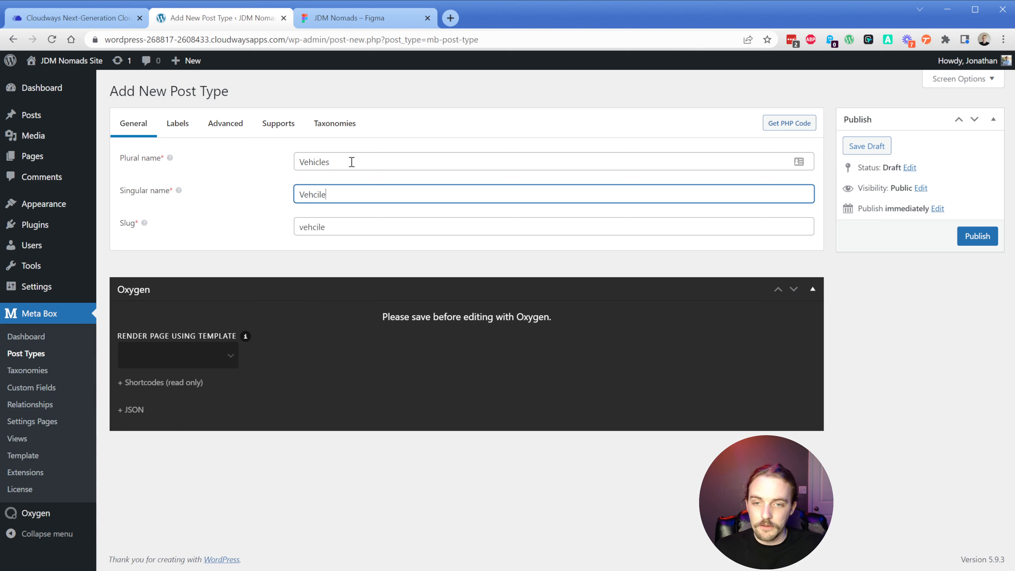
pyautogui.doubleClick(312, 200)
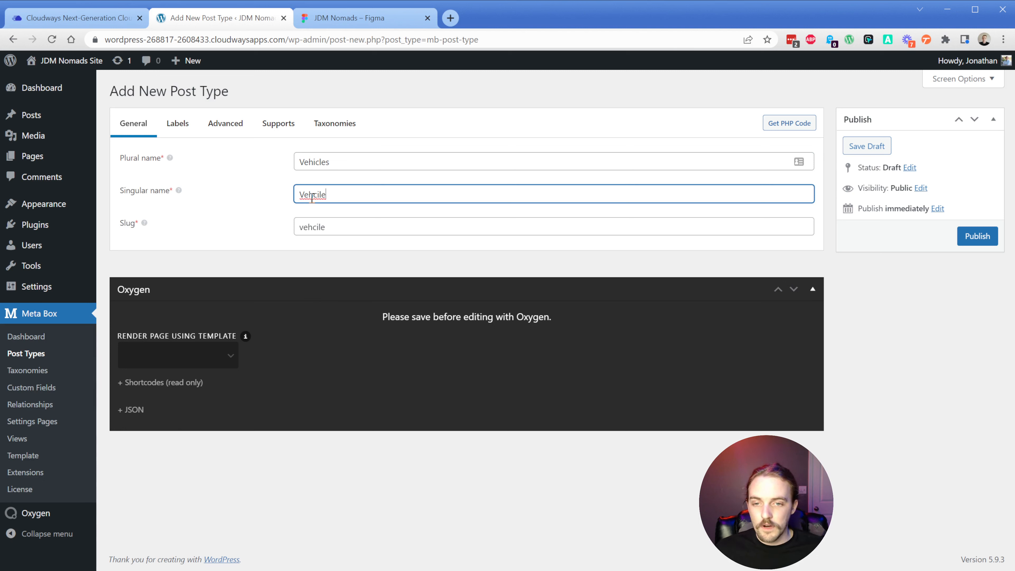
pyautogui.write('Vehicle')
pyautogui.click(346, 227)
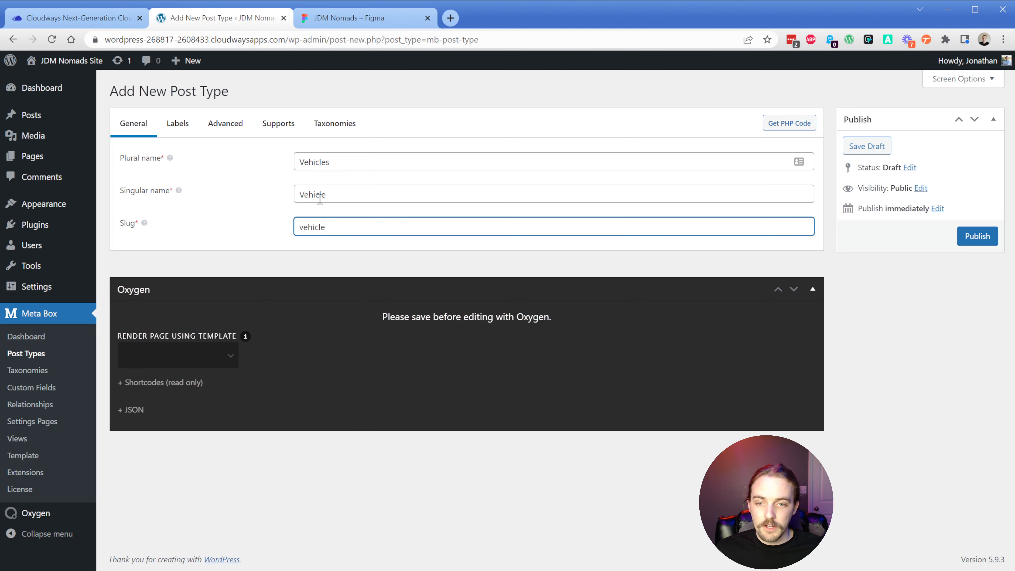
pyautogui.doubleClick(320, 199)
pyautogui.write('Vehicle')
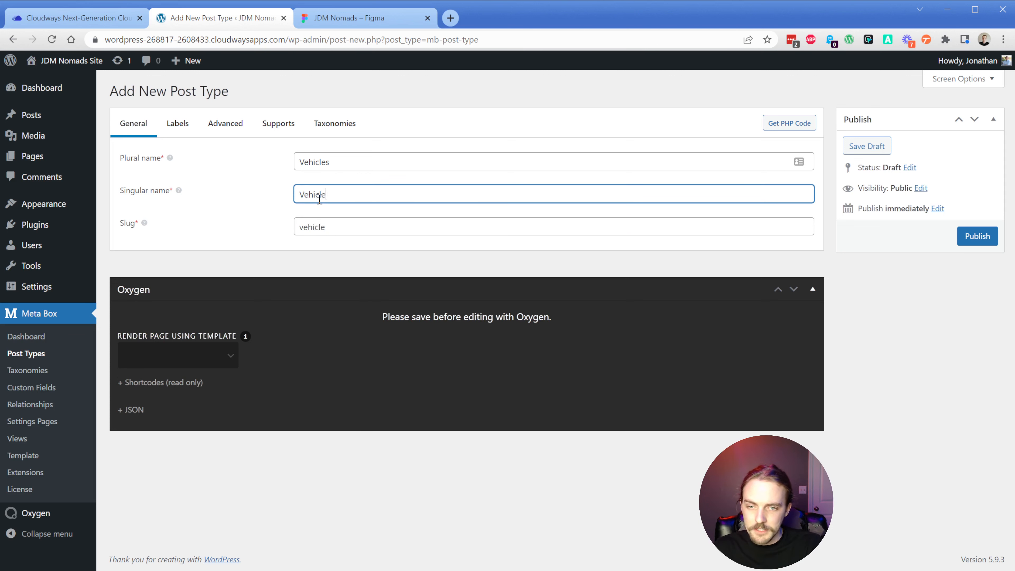
pyautogui.press('Tab')
pyautogui.click(287, 208)
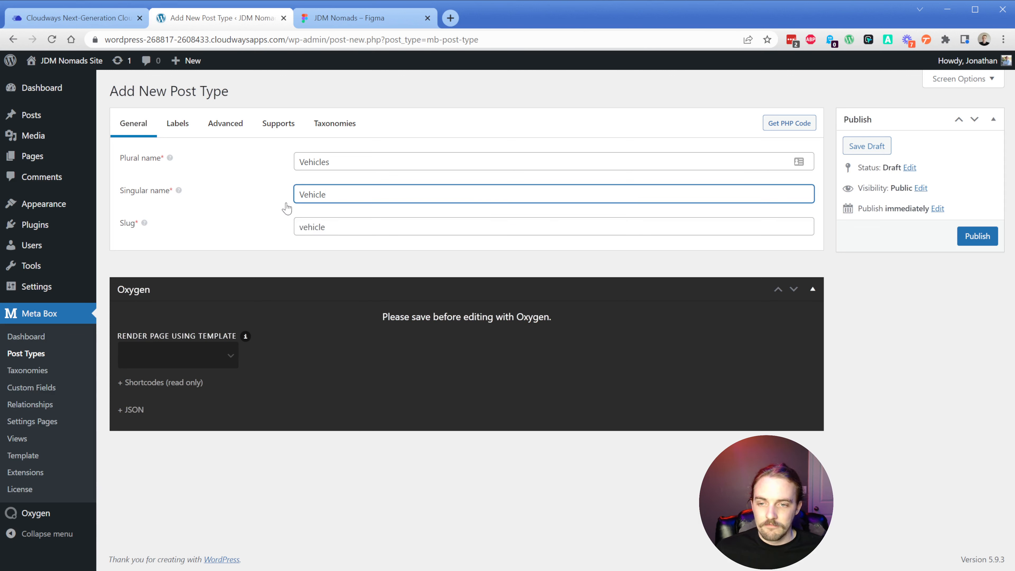
pyautogui.click(317, 229)
pyautogui.doubleClick(320, 231)
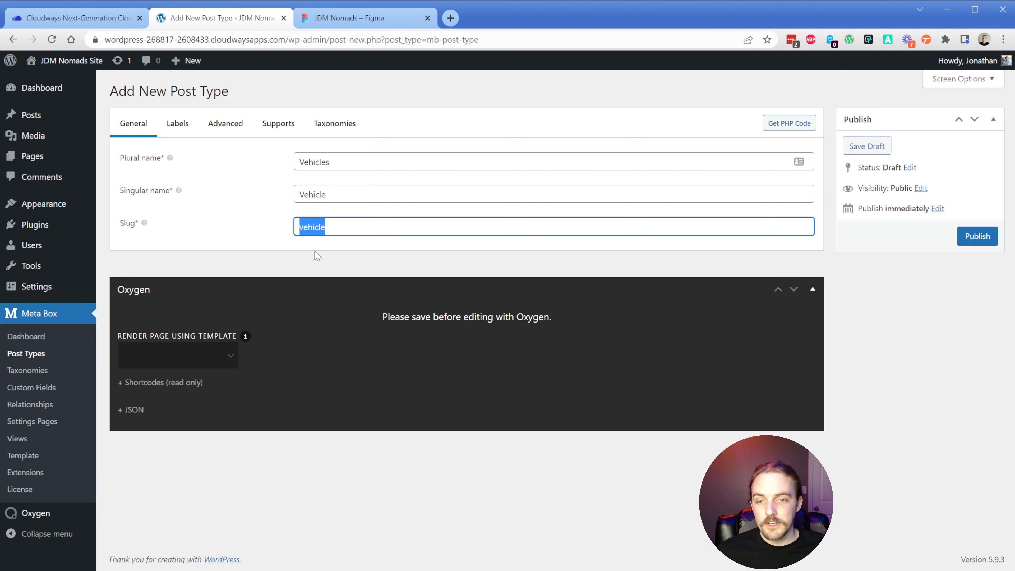
pyautogui.click(342, 230)
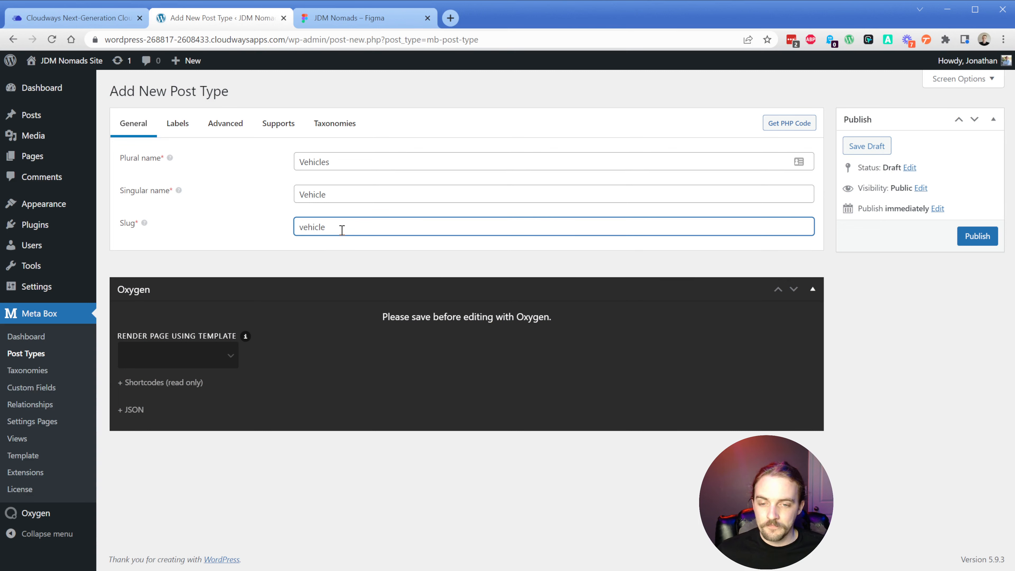
# Step: Check the post type's labels and advanced options, keep it non-hierarchical with archives enabled, and choose the car Dashicon as its icon
pyautogui.click(173, 124)
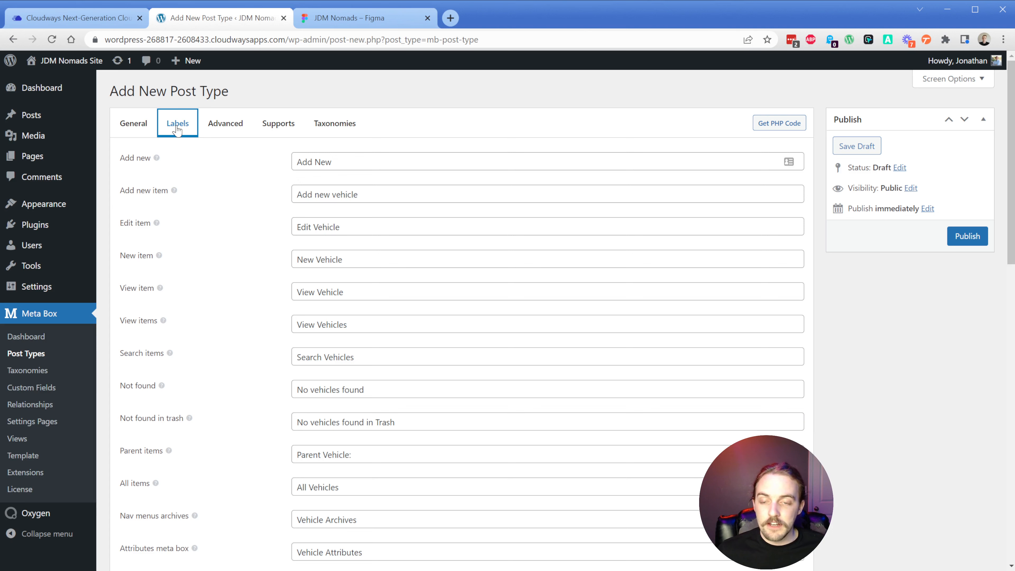
pyautogui.click(221, 131)
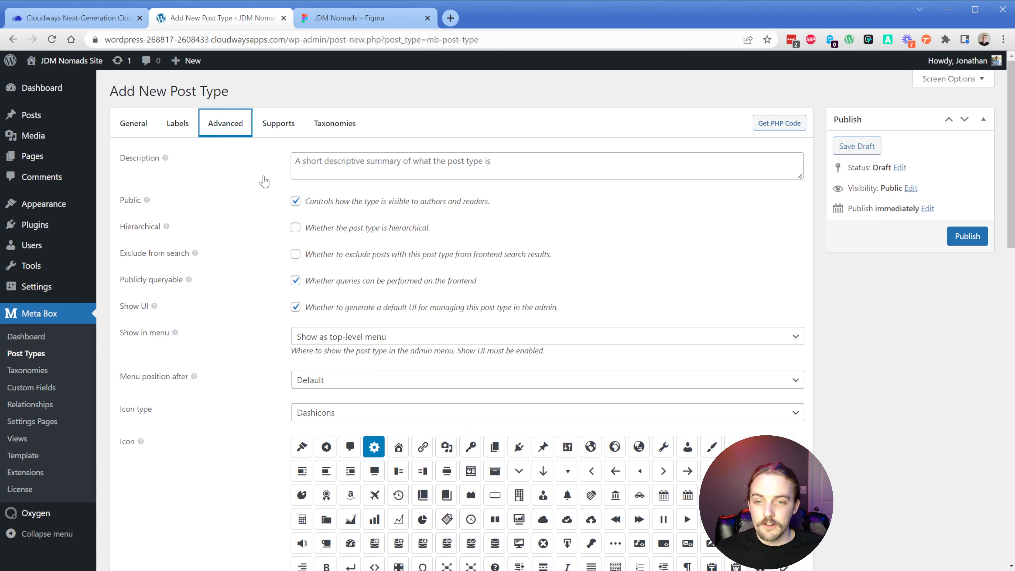
pyautogui.scroll(-1, 263, 182)
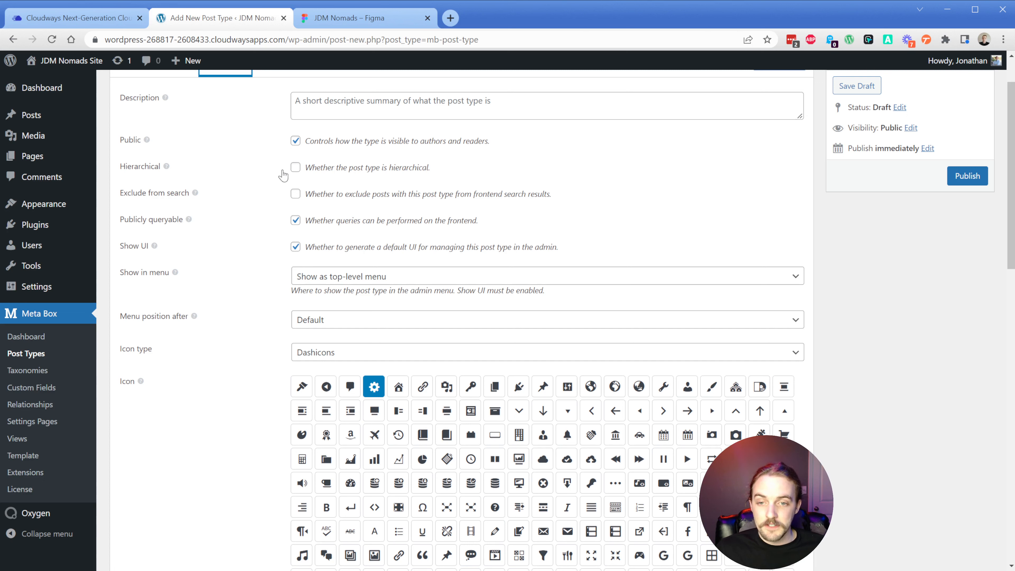
pyautogui.click(295, 168)
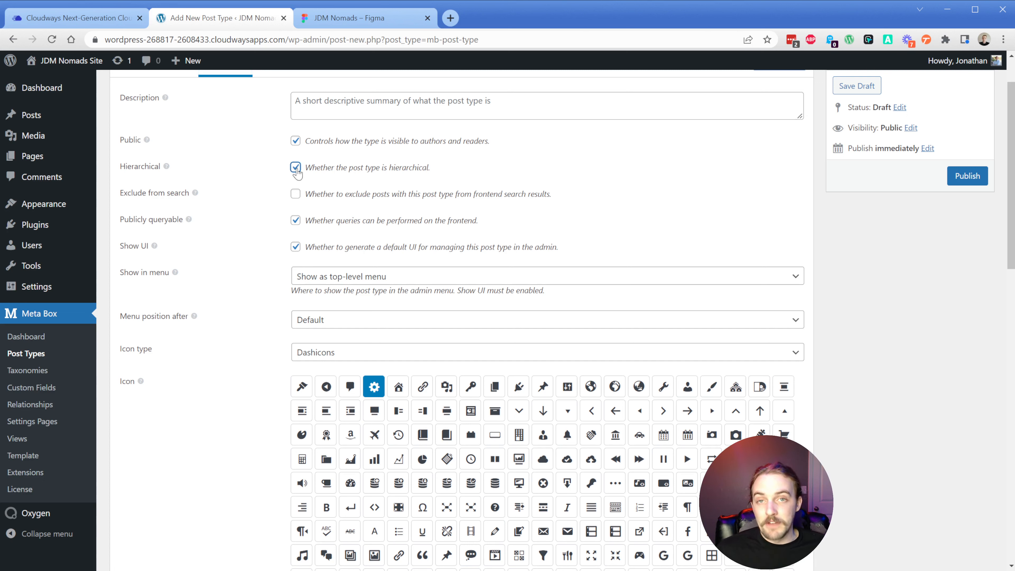
pyautogui.click(295, 168)
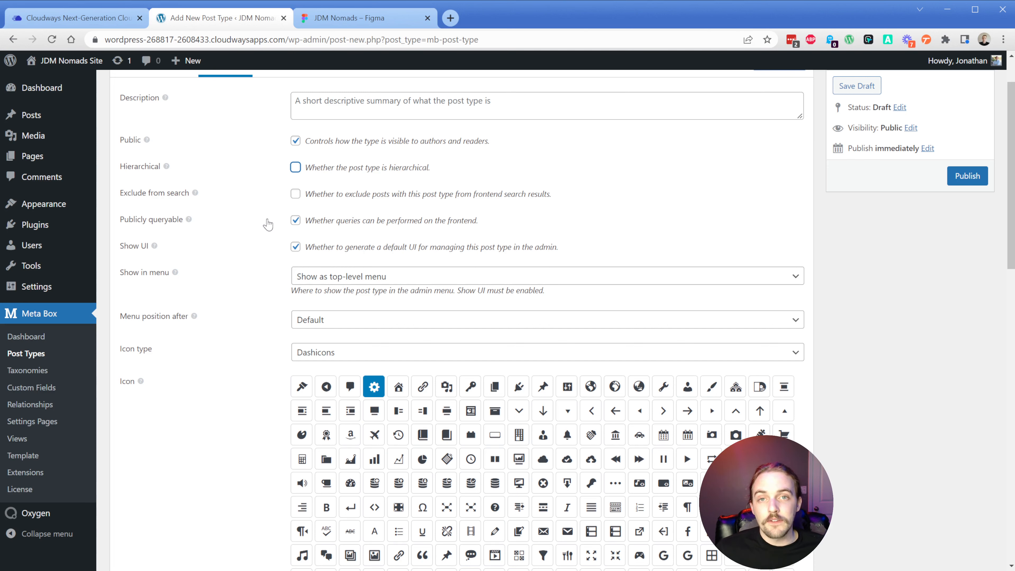
pyautogui.scroll(-5, 267, 224)
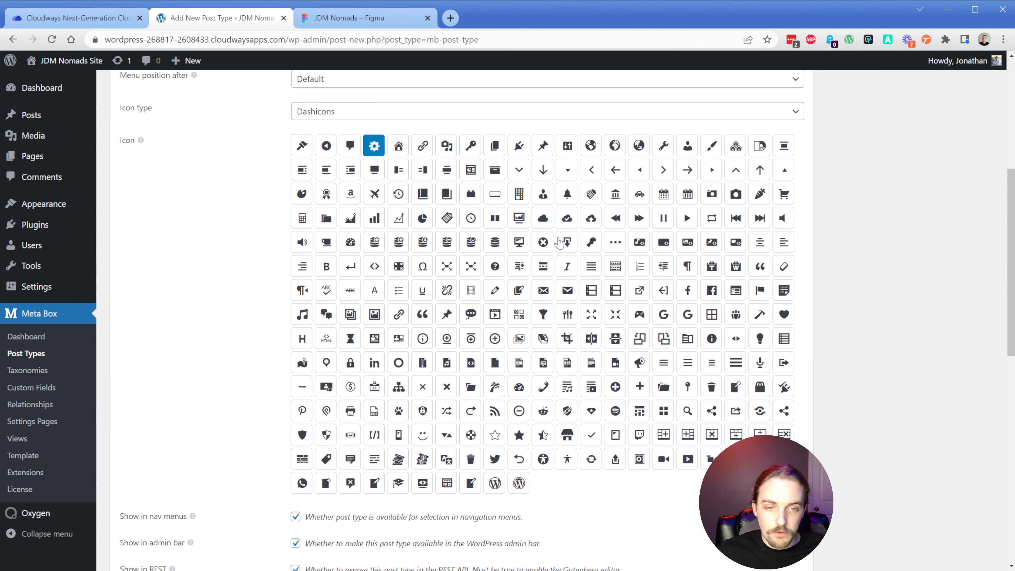
pyautogui.click(639, 195)
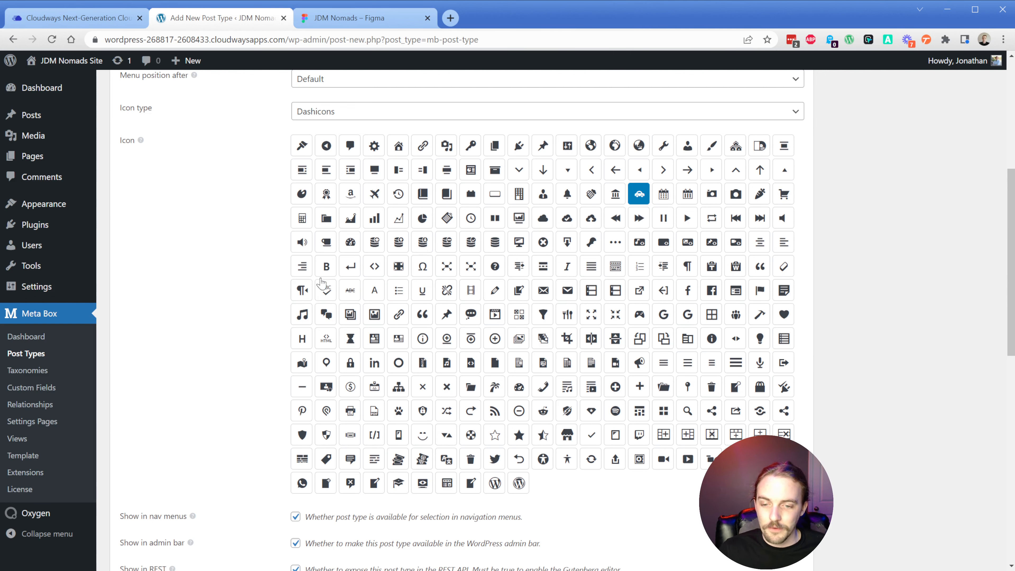
pyautogui.scroll(-4, 276, 272)
pyautogui.scroll(-5, 271, 274)
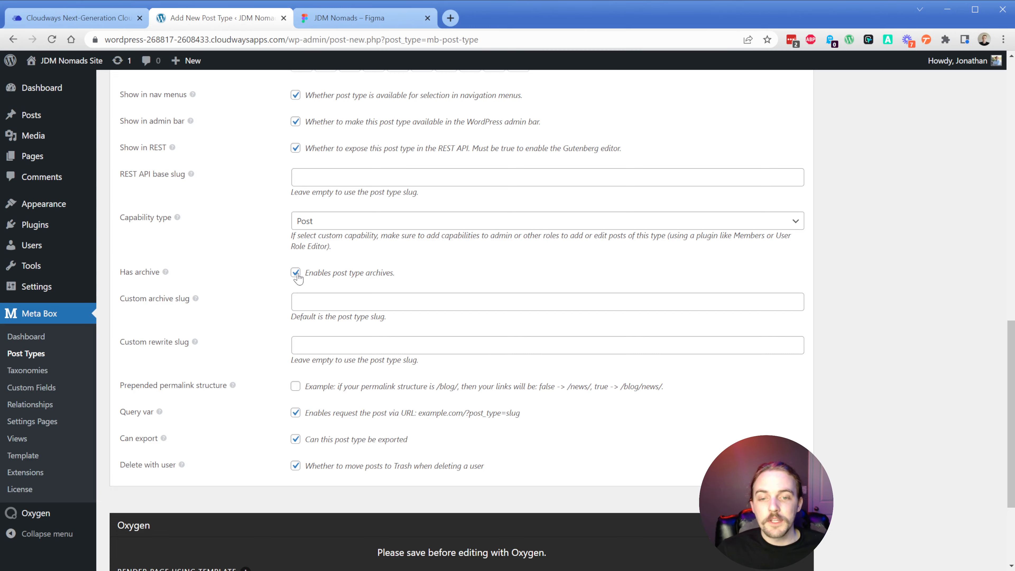
pyautogui.scroll(10, 280, 320)
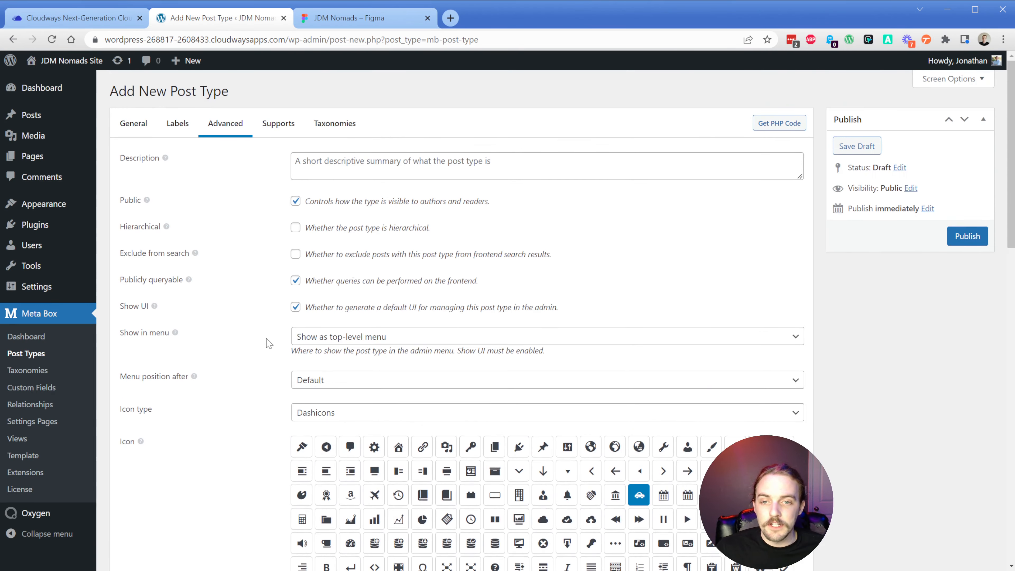
# Step: Show the core features the post type supports and toggle Title and Editor off and back on
pyautogui.click(279, 124)
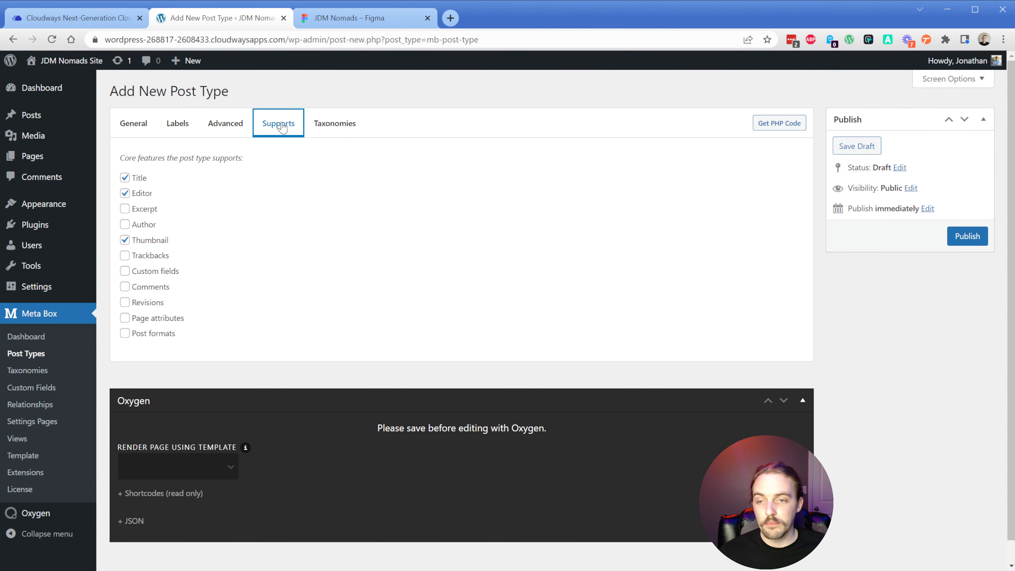
pyautogui.click(137, 180)
pyautogui.click(138, 180)
pyautogui.click(142, 195)
pyautogui.click(143, 196)
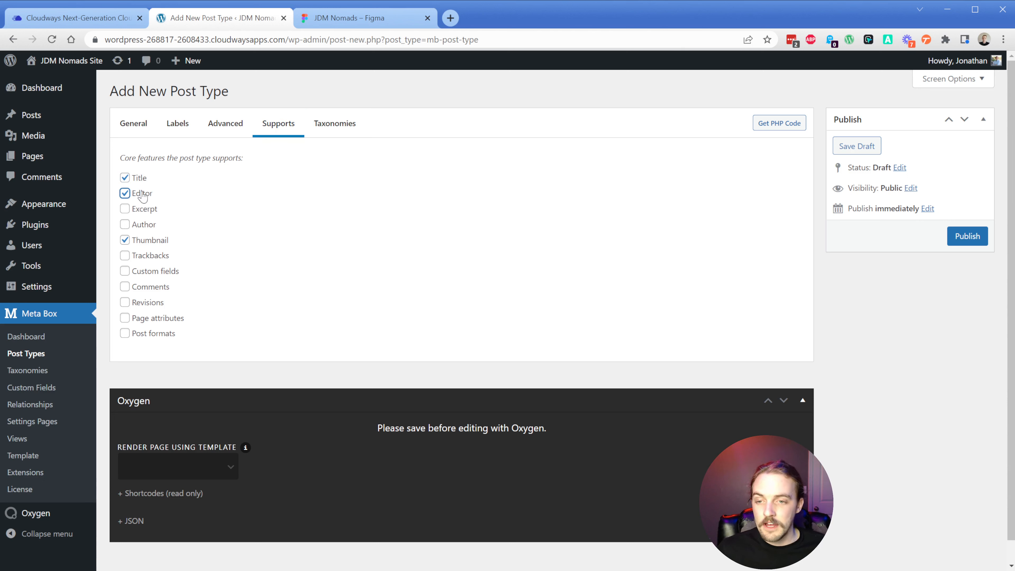
# Step: Enable Excerpt and Author support for the post type, keeping Title, Editor and Thumbnail enabled
pyautogui.click(145, 211)
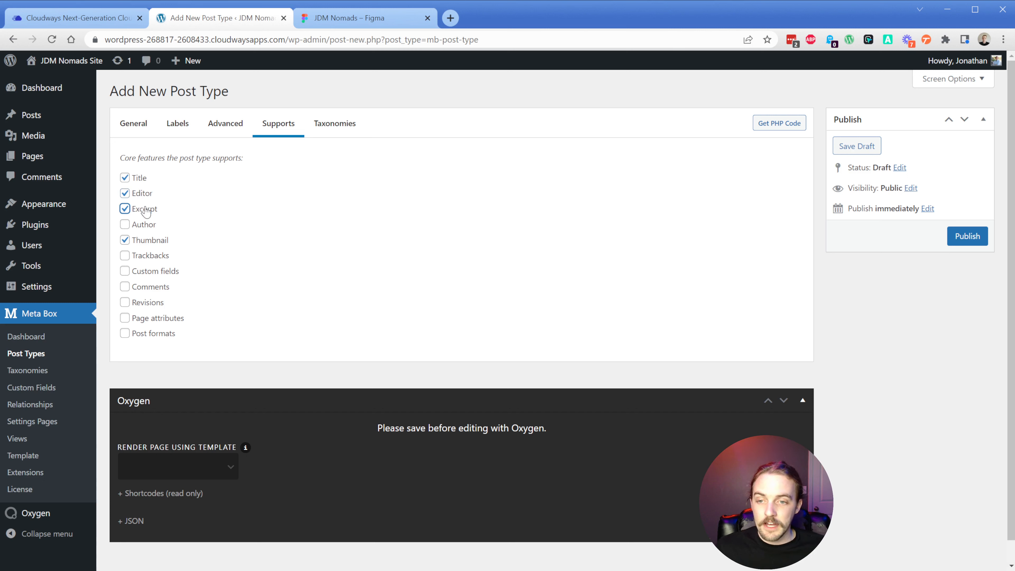
pyautogui.click(144, 228)
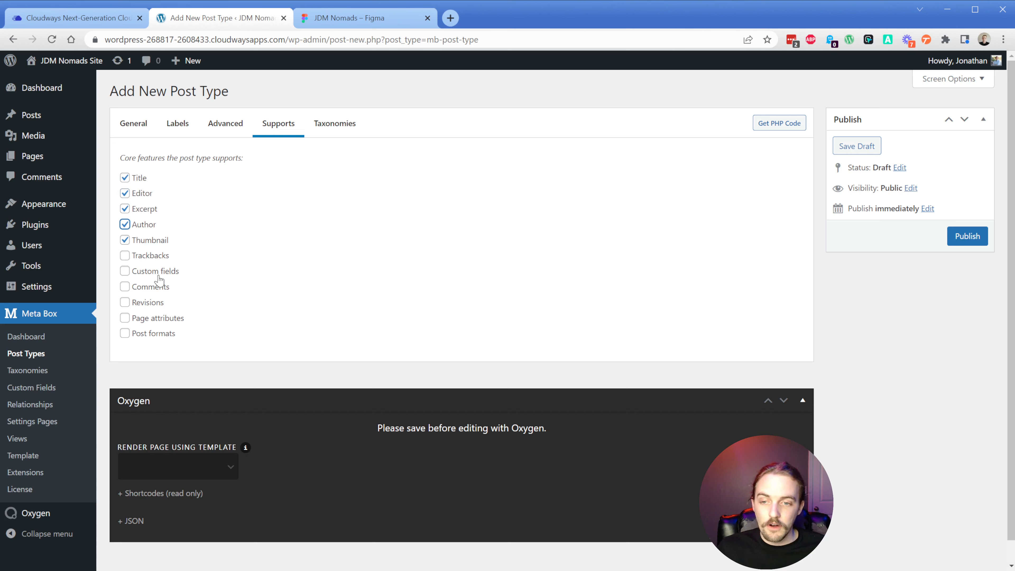
pyautogui.doubleClick(145, 241)
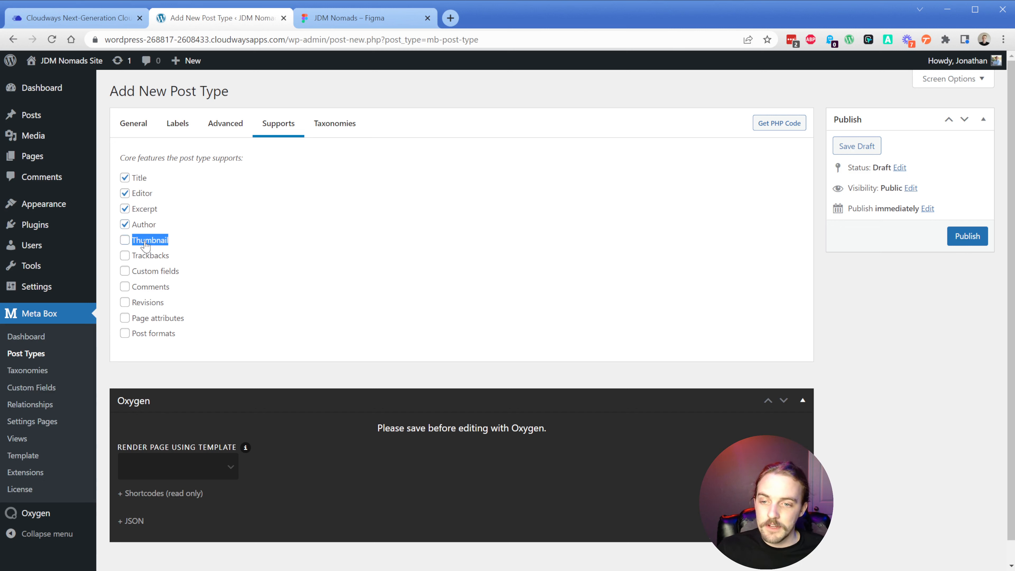
pyautogui.click(190, 246)
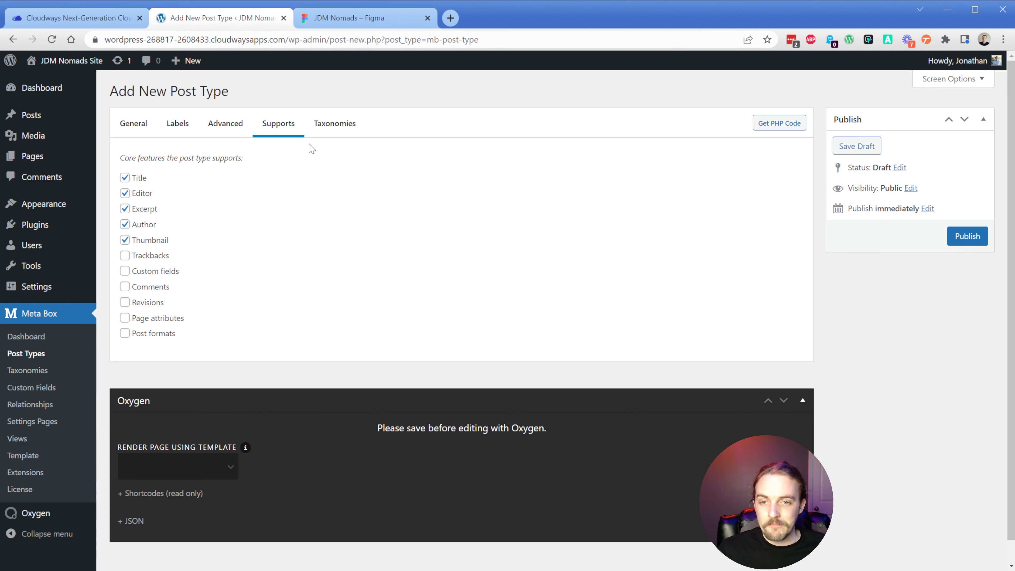
# Step: Review the taxonomies available for the post type, leave them all unselected, and publish the post type
pyautogui.click(325, 131)
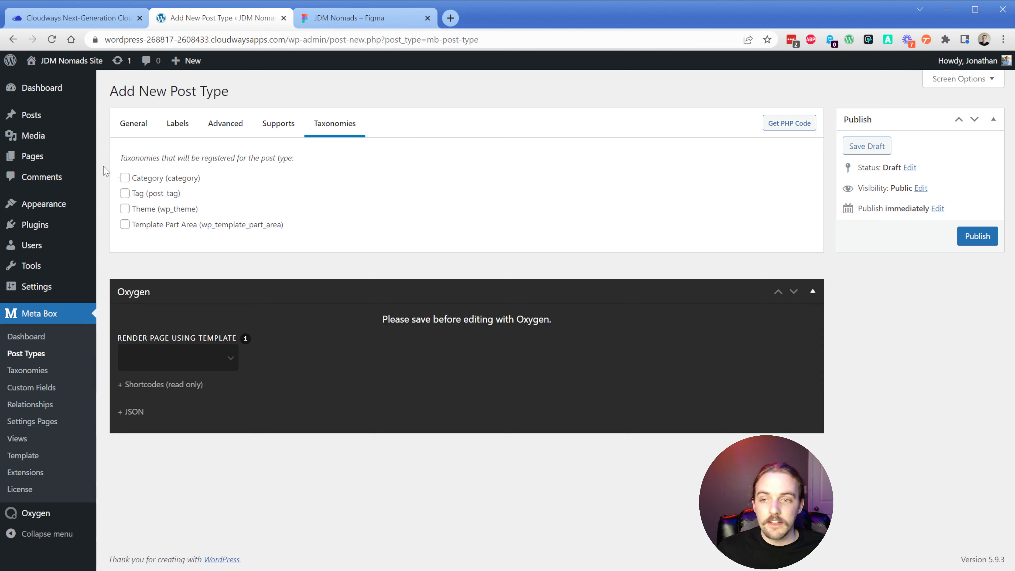
pyautogui.moveTo(35, 118)
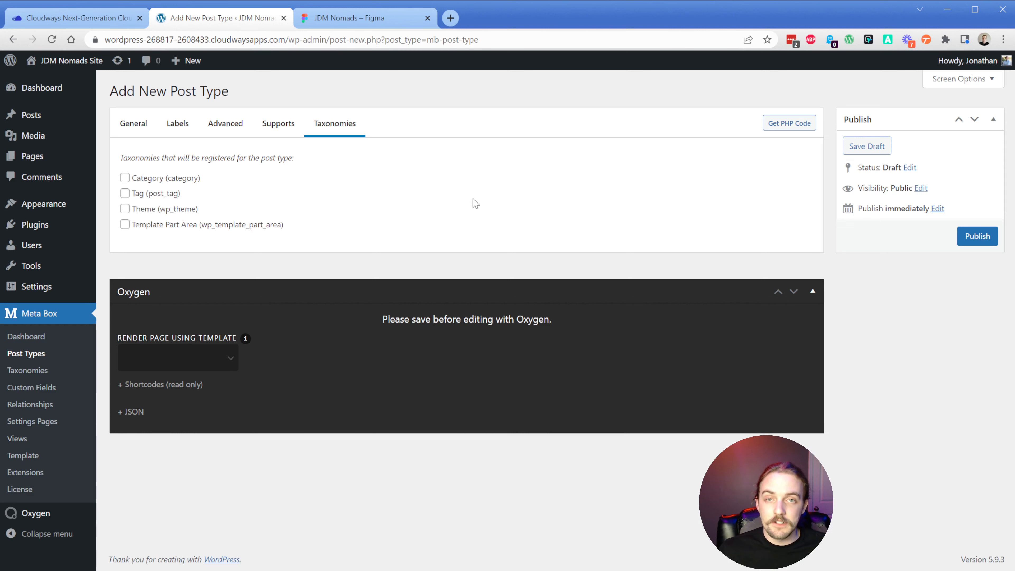
pyautogui.hotkey('ctrl', 's')
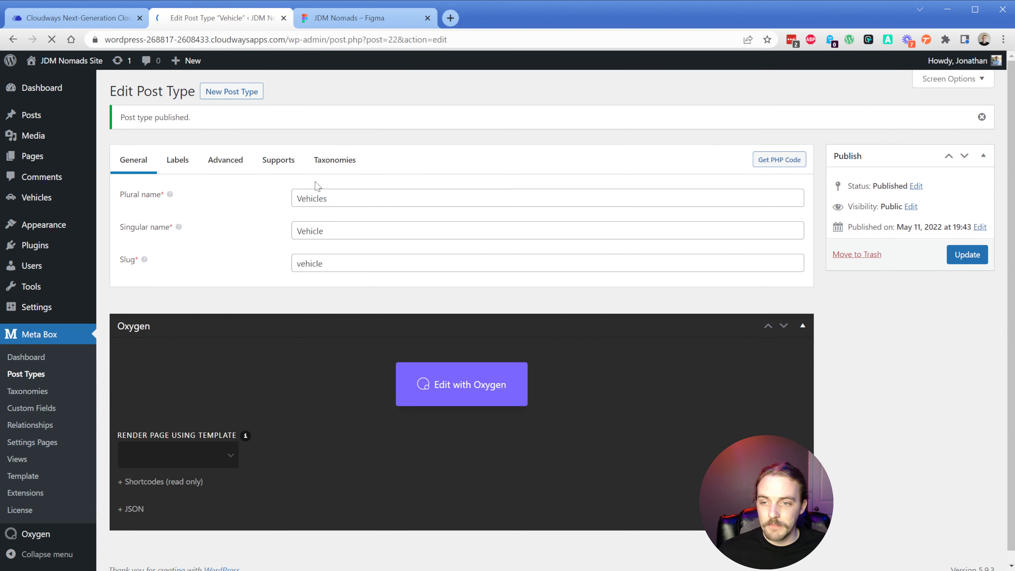
# Step: Add a new entry to the Vehicles post type with the title 1990 Toyota Liteace
pyautogui.moveTo(33, 206)
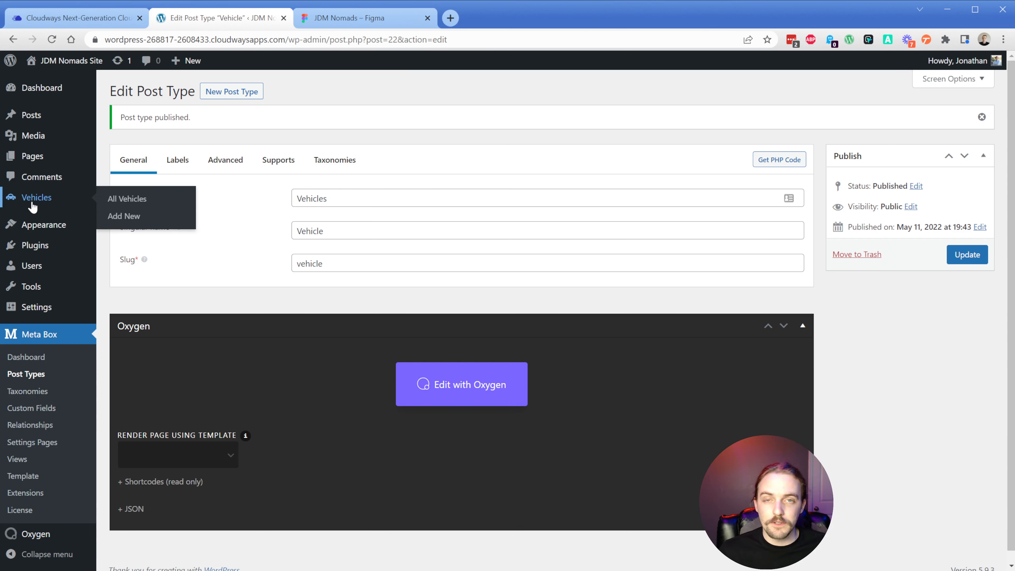
pyautogui.click(33, 206)
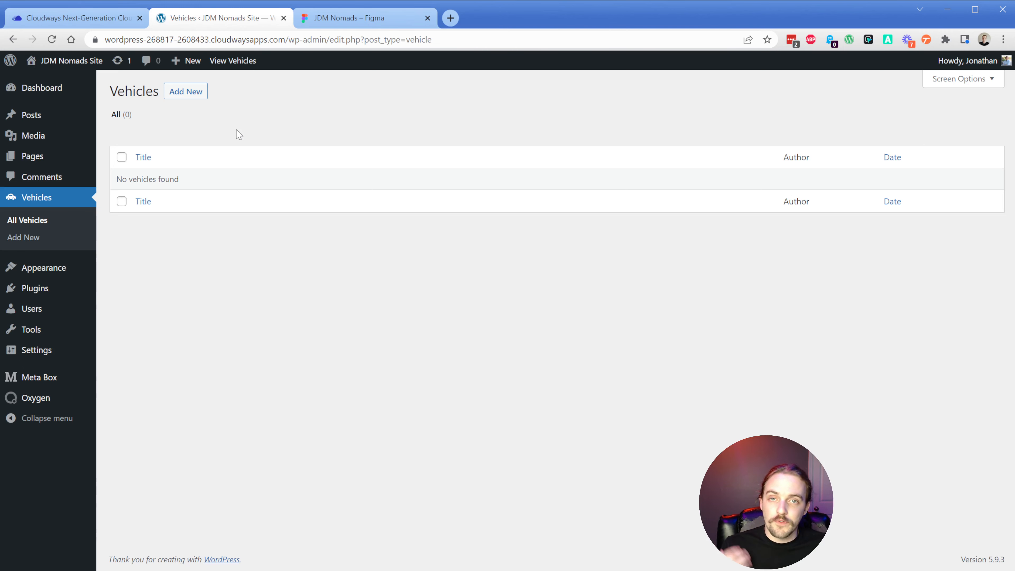
pyautogui.click(186, 91)
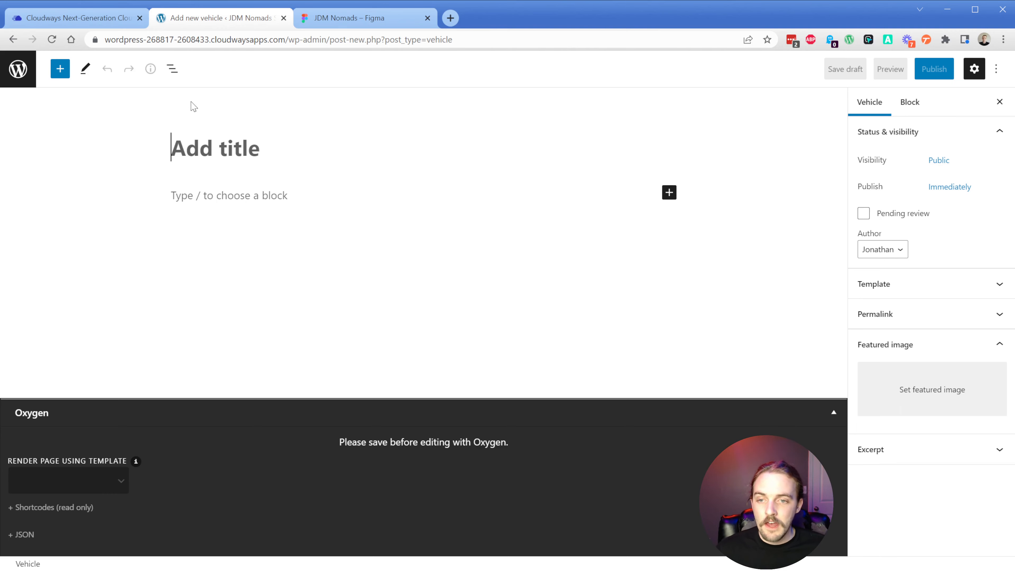
pyautogui.write('19')
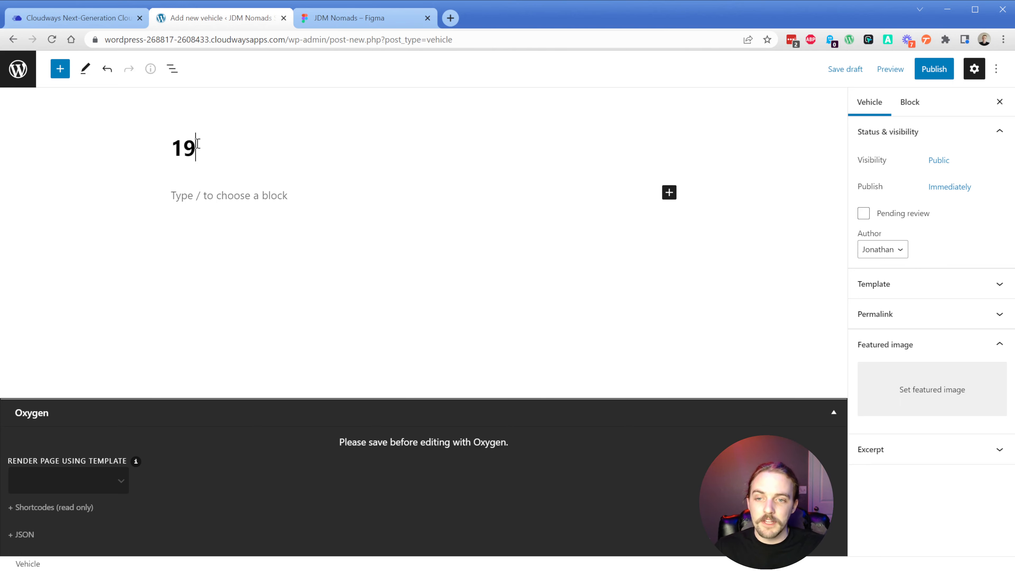
pyautogui.write('90 Toyota Liteace')
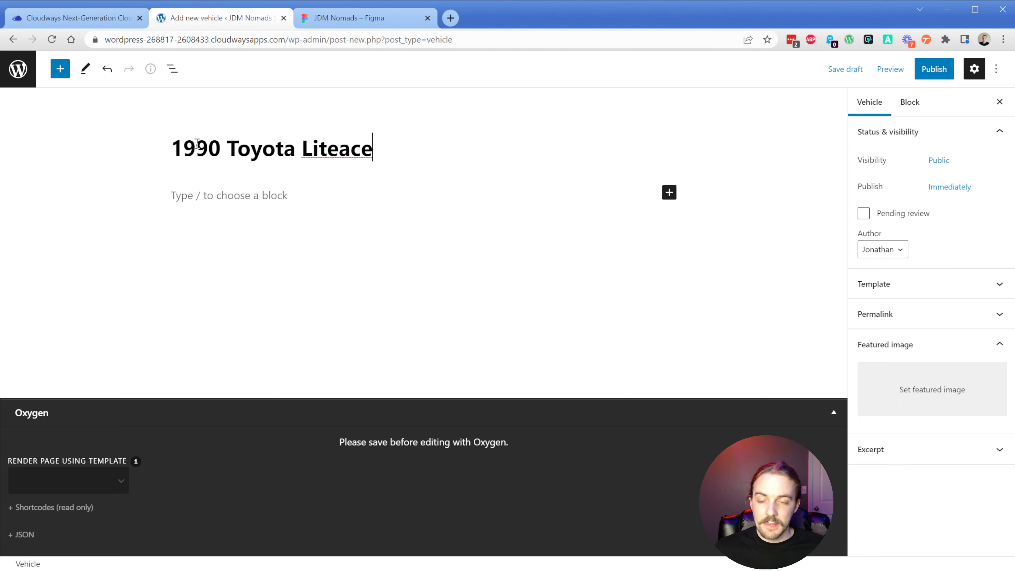
# Step: Check the year, make and model in the vehicle's title and publish the vehicle
pyautogui.doubleClick(214, 157)
pyautogui.click(261, 148)
pyautogui.doubleClick(260, 147)
pyautogui.doubleClick(332, 148)
pyautogui.click(402, 147)
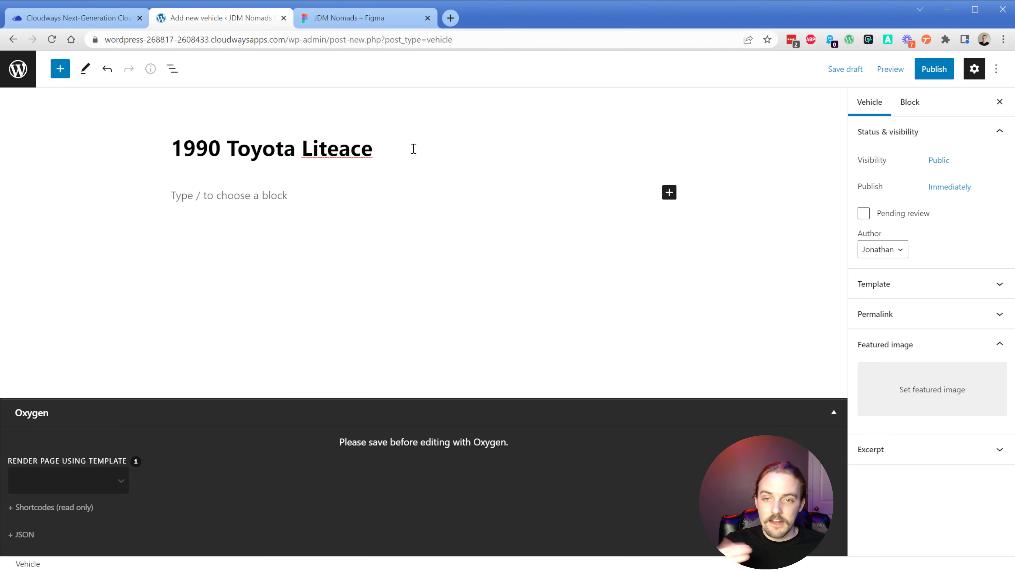
pyautogui.click(933, 69)
pyautogui.click(908, 71)
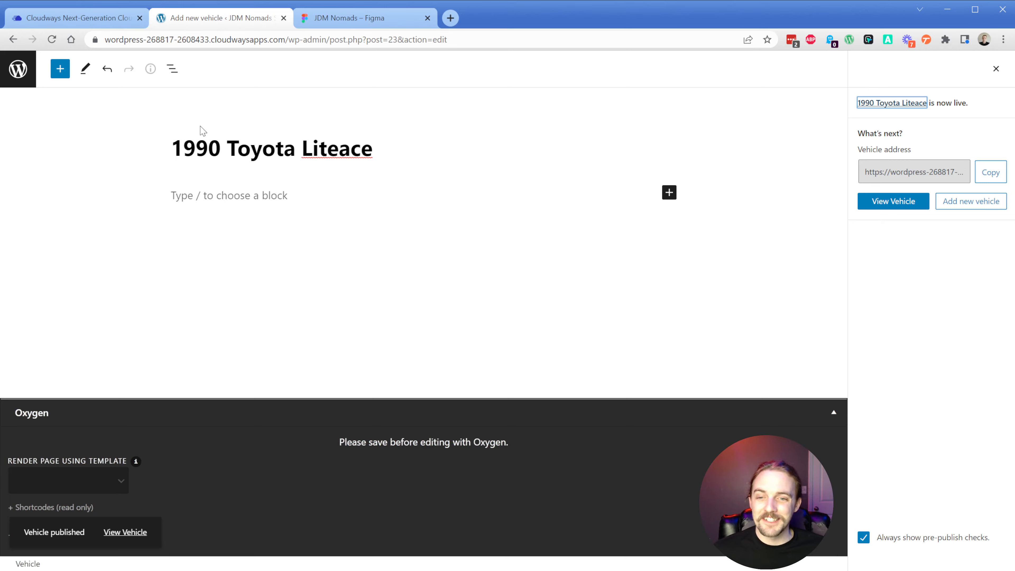
# Step: Leave the block editor for the vehicles list and open the page for adding new plugins
pyautogui.click(24, 78)
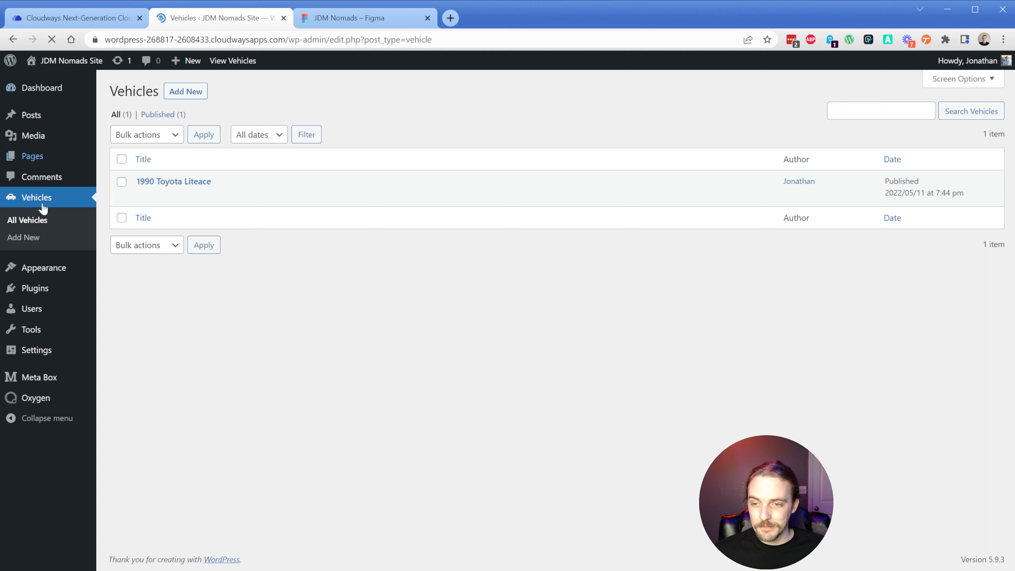
pyautogui.moveTo(39, 296)
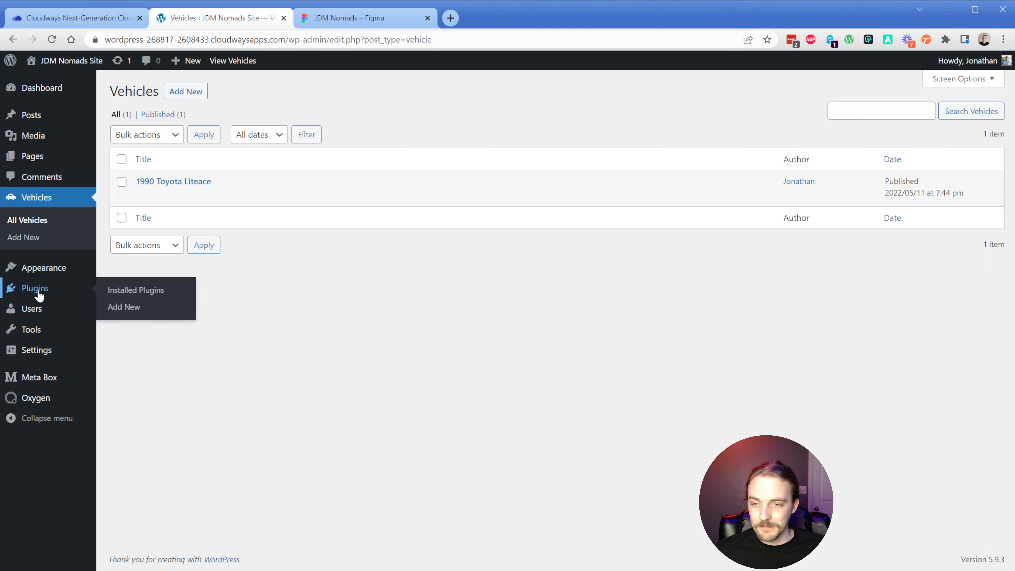
pyautogui.click(120, 307)
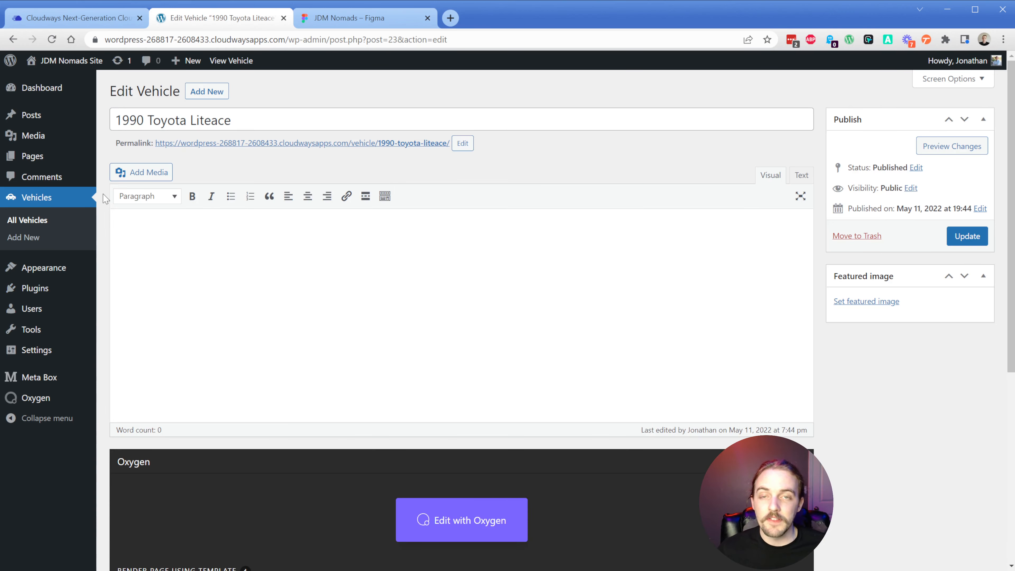
# Step: Examine the vehicle's classic edit screen, including its title, content editor, featured image, excerpt and author fields
pyautogui.click(242, 116)
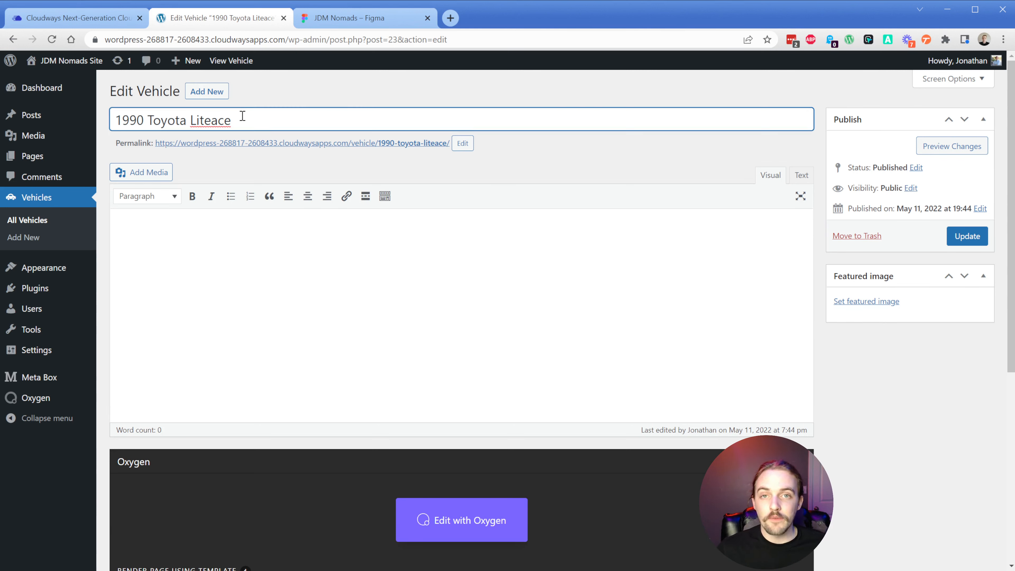
pyautogui.tripleClick(242, 116)
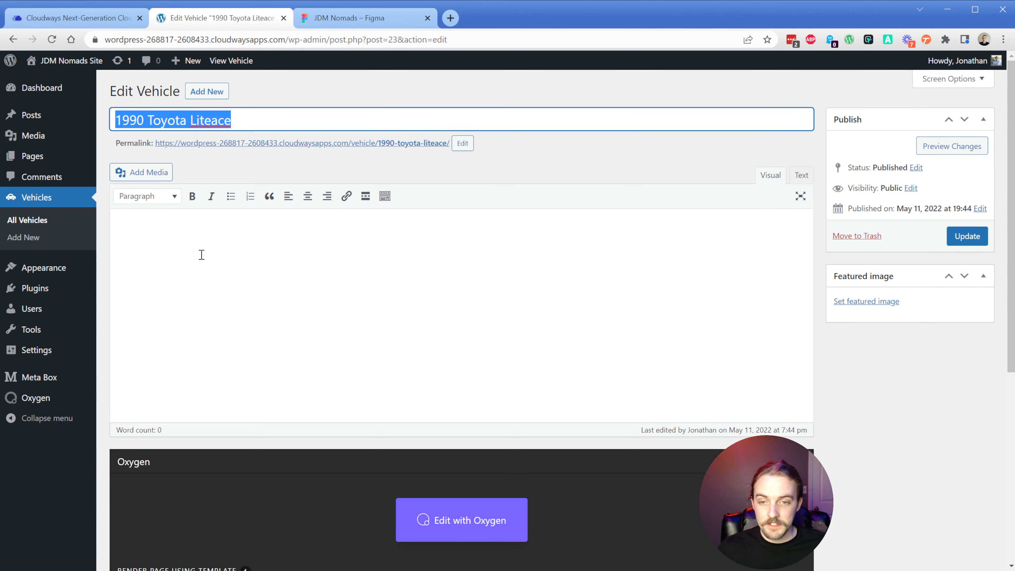
pyautogui.click(349, 231)
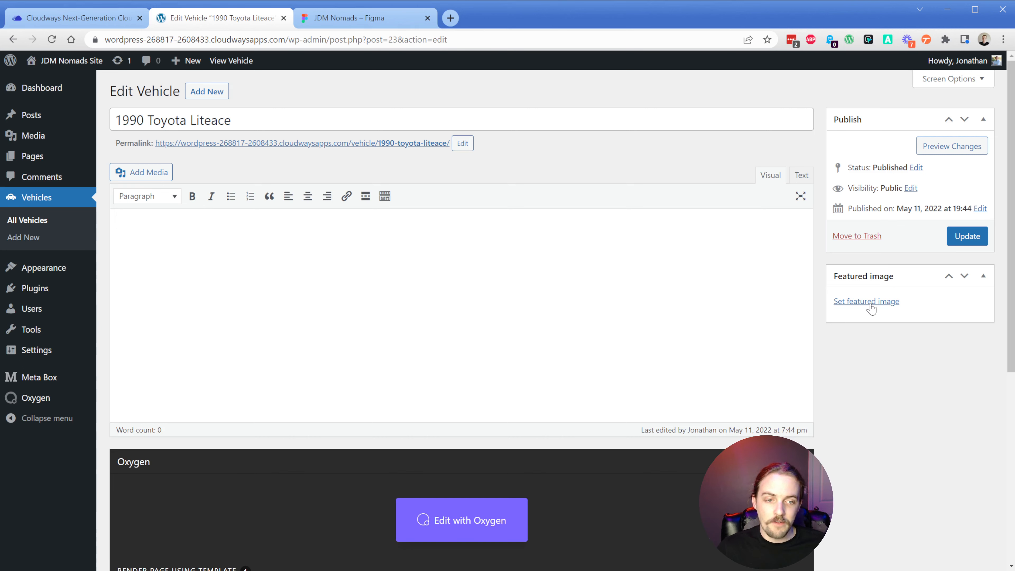
pyautogui.scroll(-7, 610, 341)
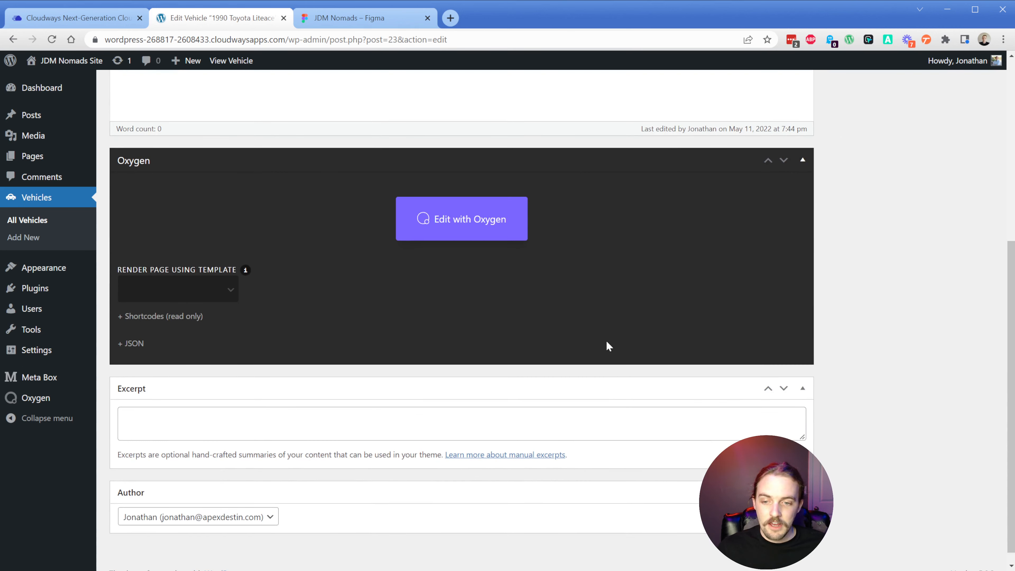
pyautogui.click(240, 419)
pyautogui.click(259, 524)
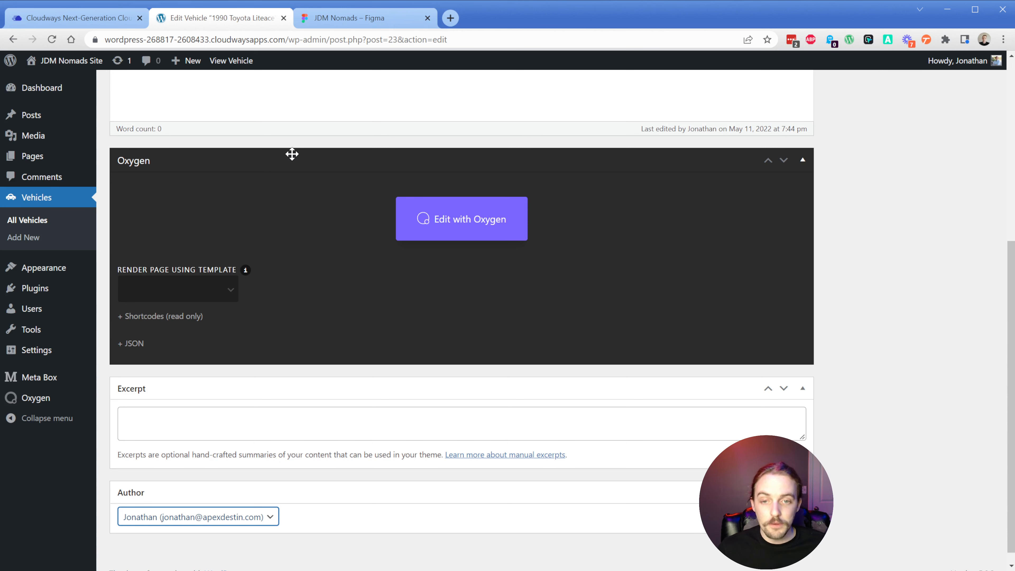
# Step: Hide the Oxygen metabox on the vehicle post type in Oxygen's Client Control settings, save, and reload the vehicle's edit page
pyautogui.moveTo(36, 398)
pyautogui.keyDown('ctrl'); pyautogui.click(130, 451); pyautogui.keyUp('ctrl')
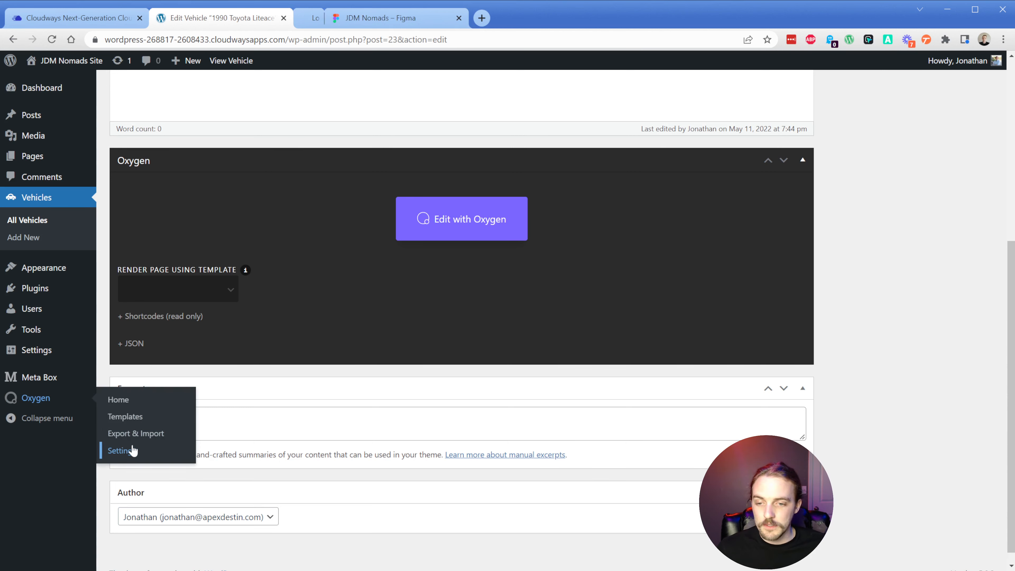
pyautogui.hotkey('ctrl', 'Tab')
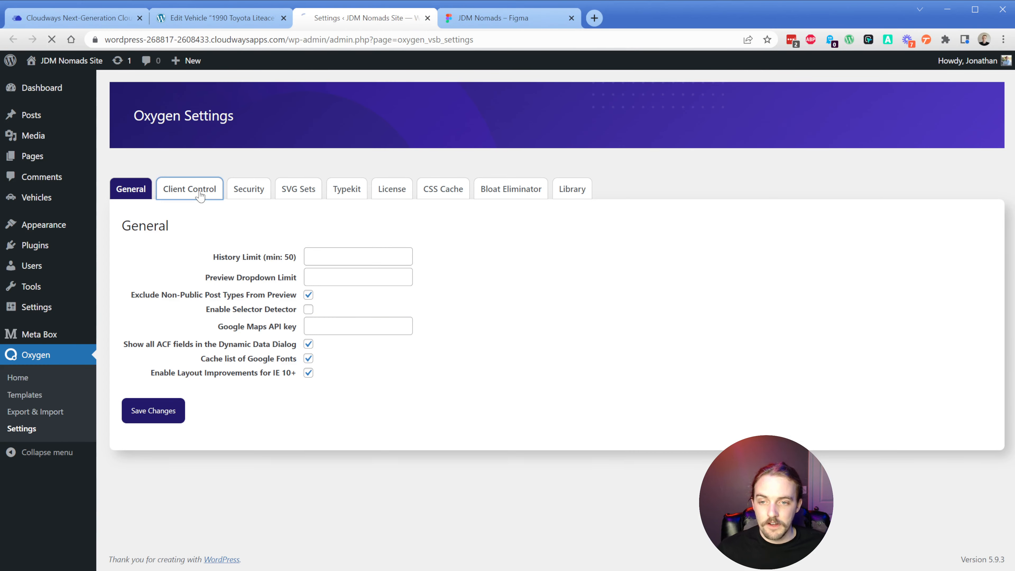
pyautogui.click(200, 196)
pyautogui.scroll(-5, 202, 365)
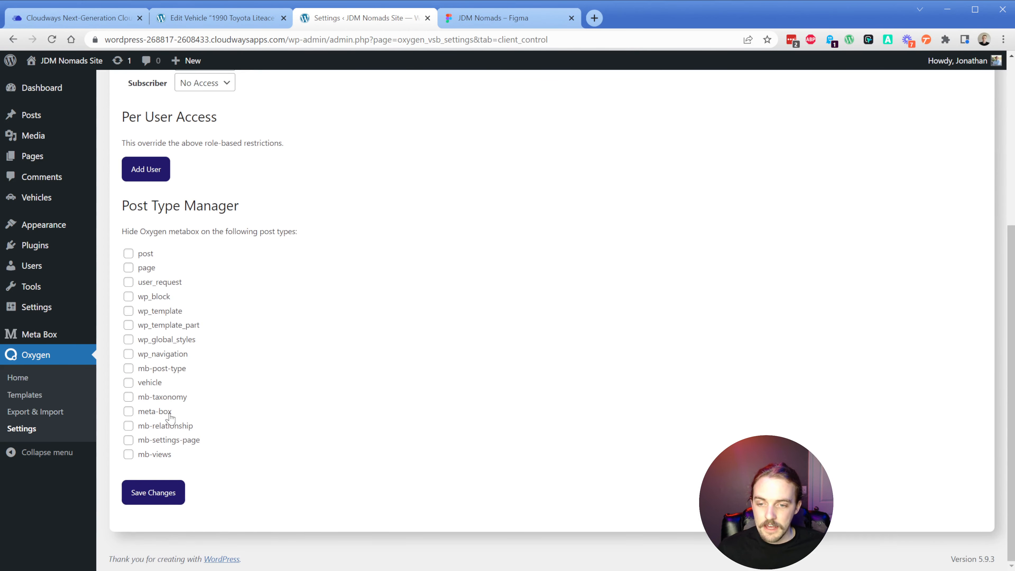
pyautogui.click(152, 383)
pyautogui.click(153, 494)
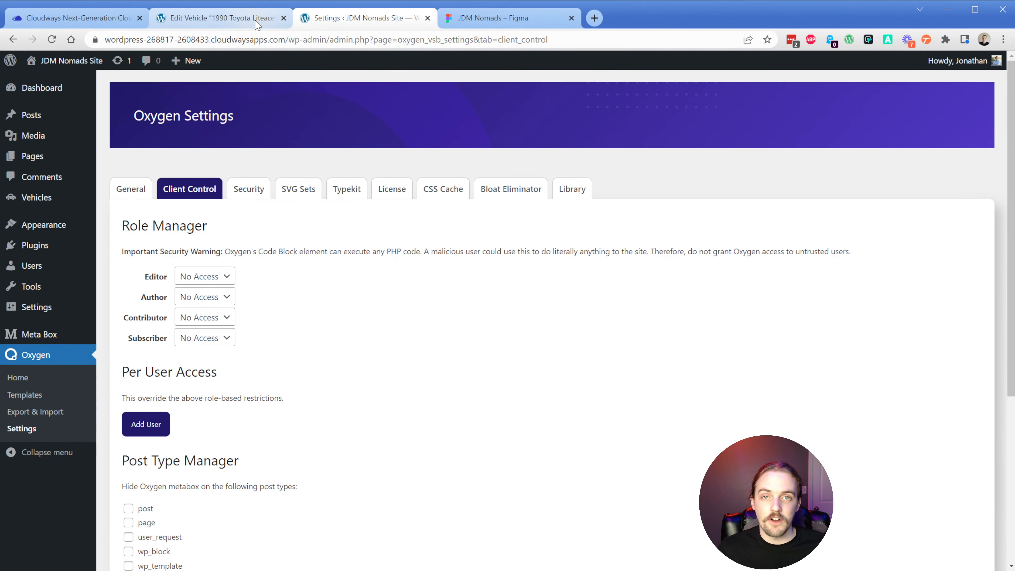
pyautogui.click(257, 22)
pyautogui.press('F5')
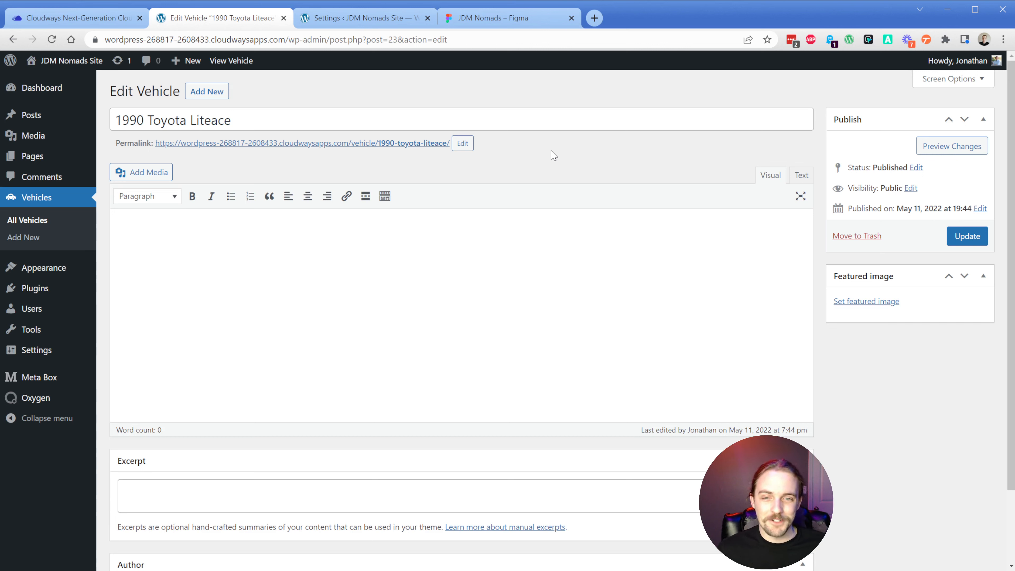
# Step: Examine the Single Listing design in Figma for the vehicle details it needs, such as mileage, transmission and fuel
pyautogui.click(514, 18)
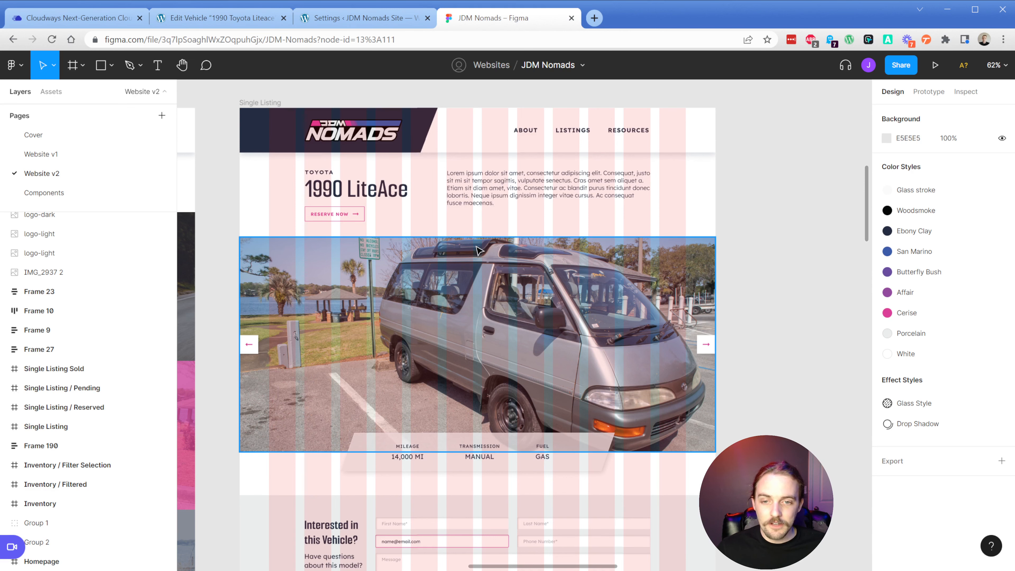
pyautogui.scroll(-3, 499, 276)
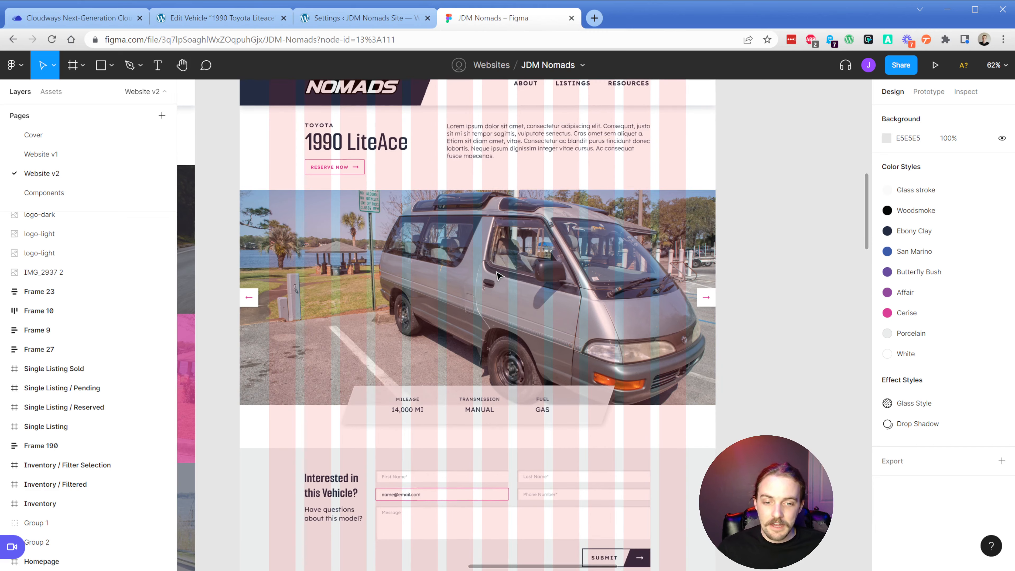
pyautogui.scroll(-3, 499, 276)
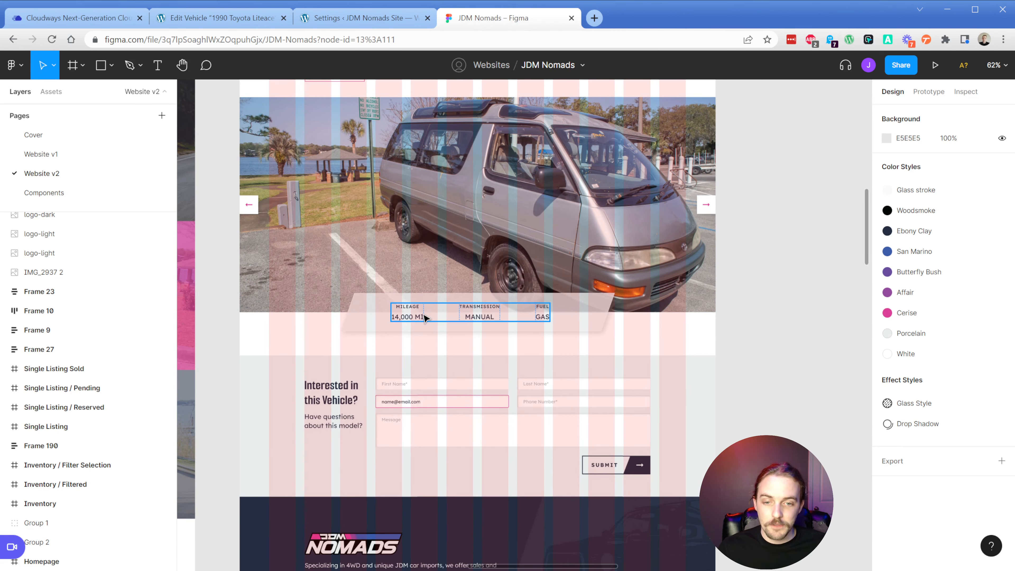
pyautogui.keyDown('ctrl'); pyautogui.scroll(5, 456, 320); pyautogui.keyUp('ctrl')
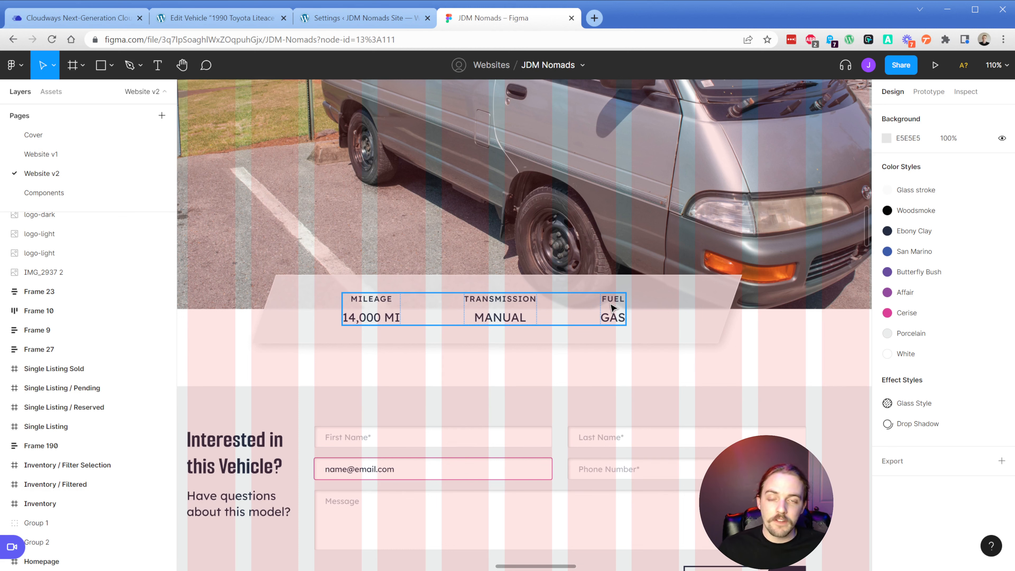
# Step: Switch back to WordPress and create a new Meta Box field group titled "Vehicle Data Points"
pyautogui.click(224, 19)
pyautogui.moveTo(45, 376)
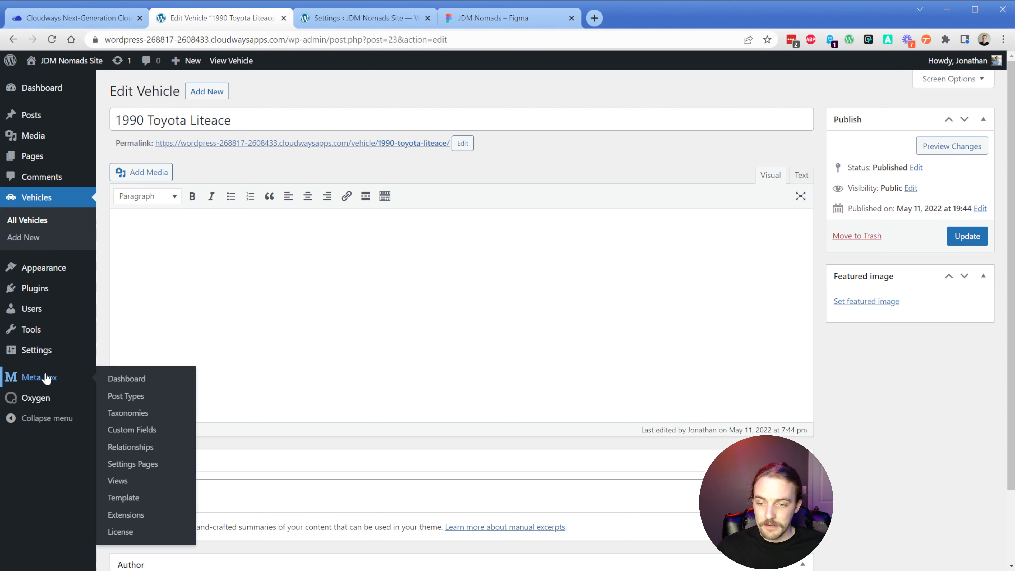
pyautogui.click(130, 437)
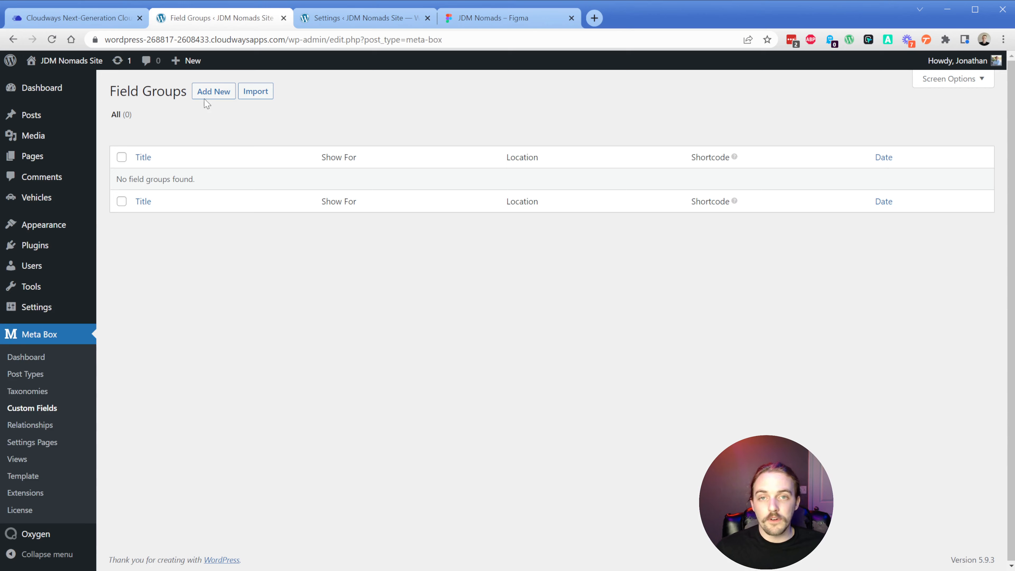
pyautogui.click(205, 96)
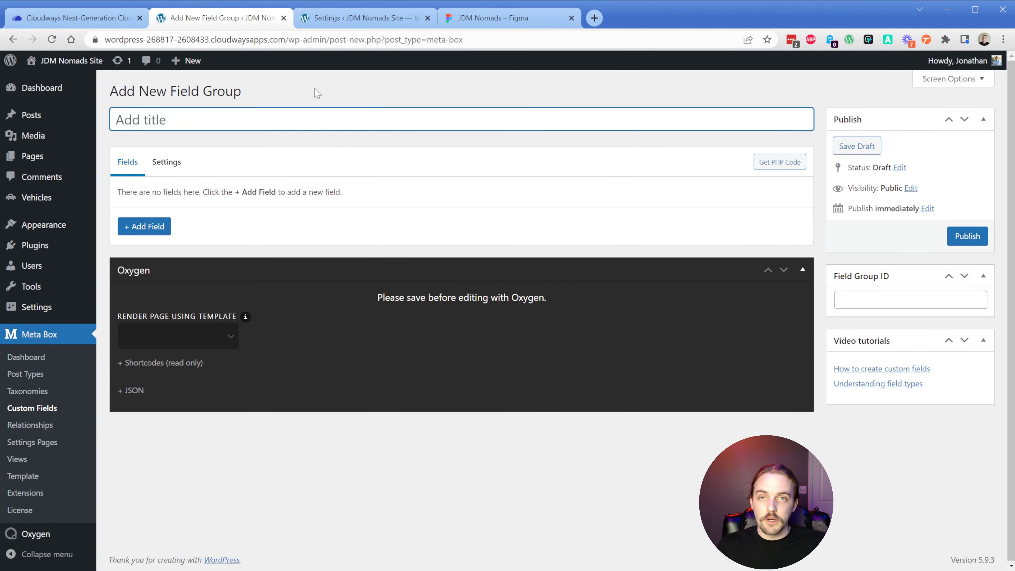
pyautogui.write('Ve')
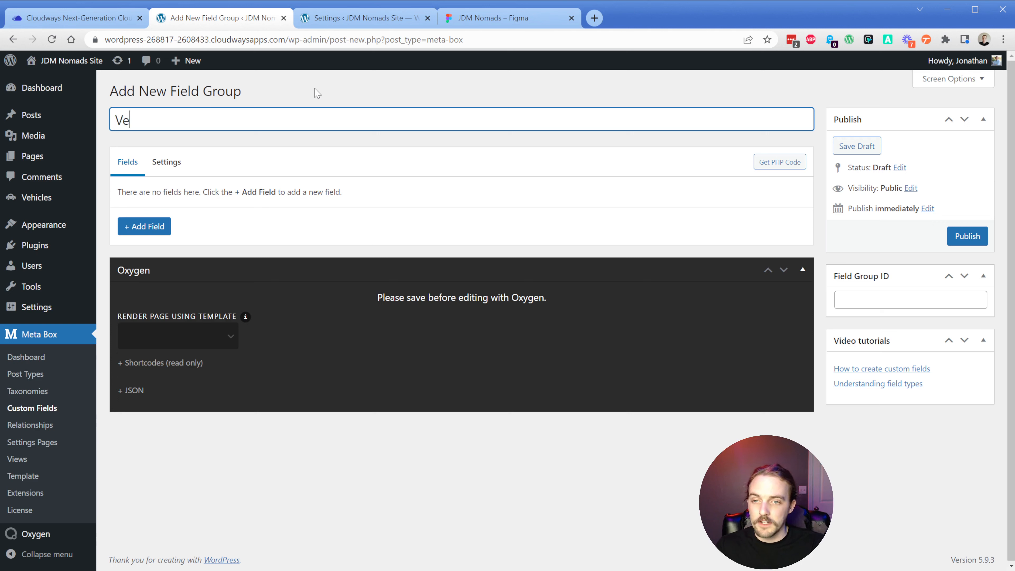
pyautogui.write('hicle Data Points')
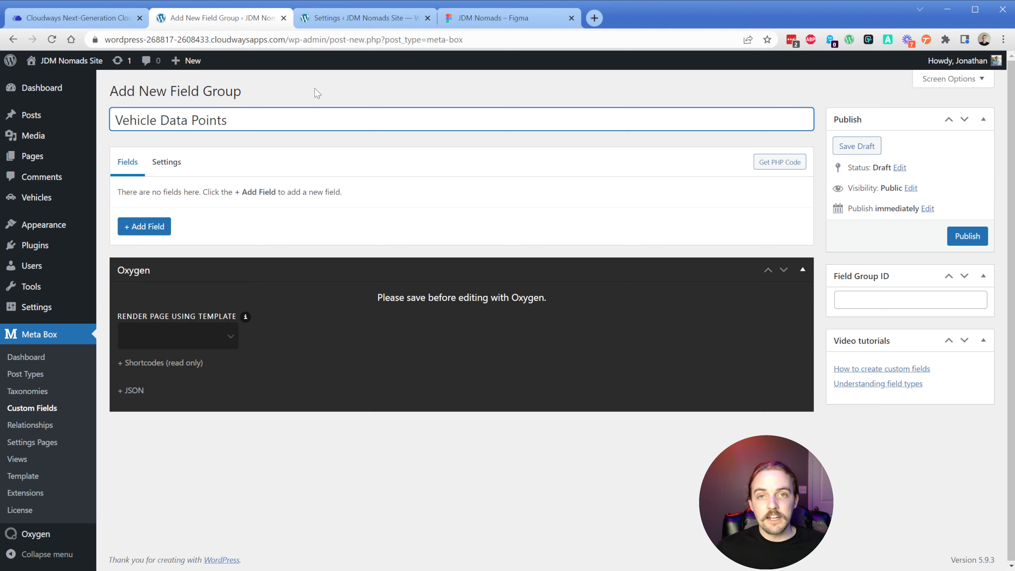
# Step: Set the field group's location to the Vehicle (vehicle) post type only, removing the Post and Navigation Menu entries
pyautogui.click(167, 164)
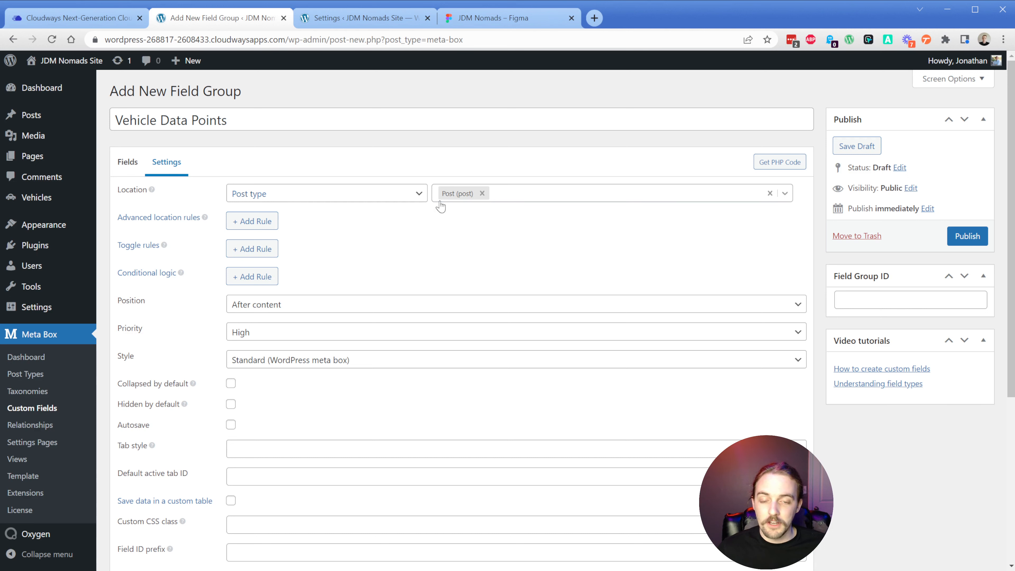
pyautogui.click(518, 197)
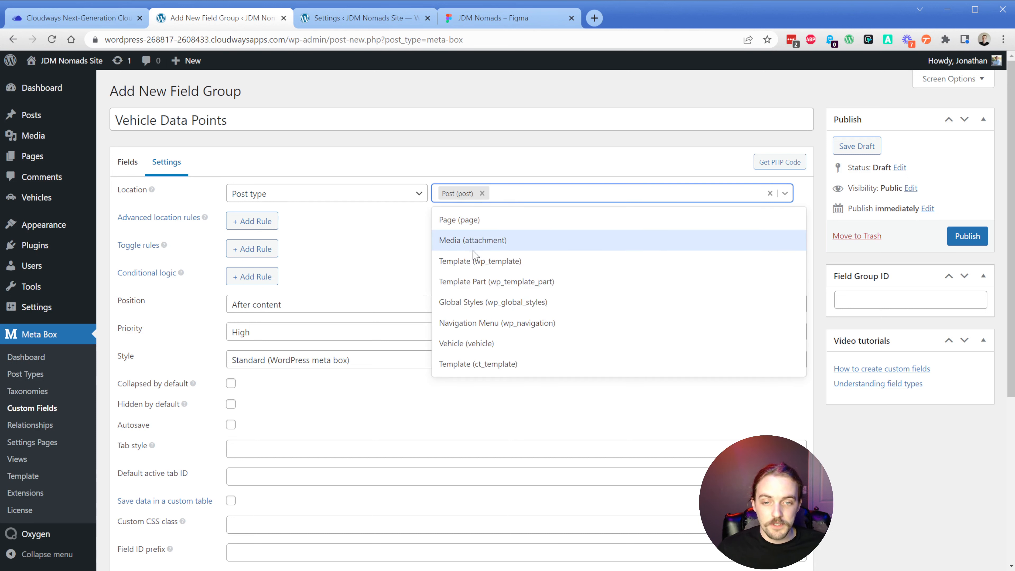
pyautogui.click(470, 324)
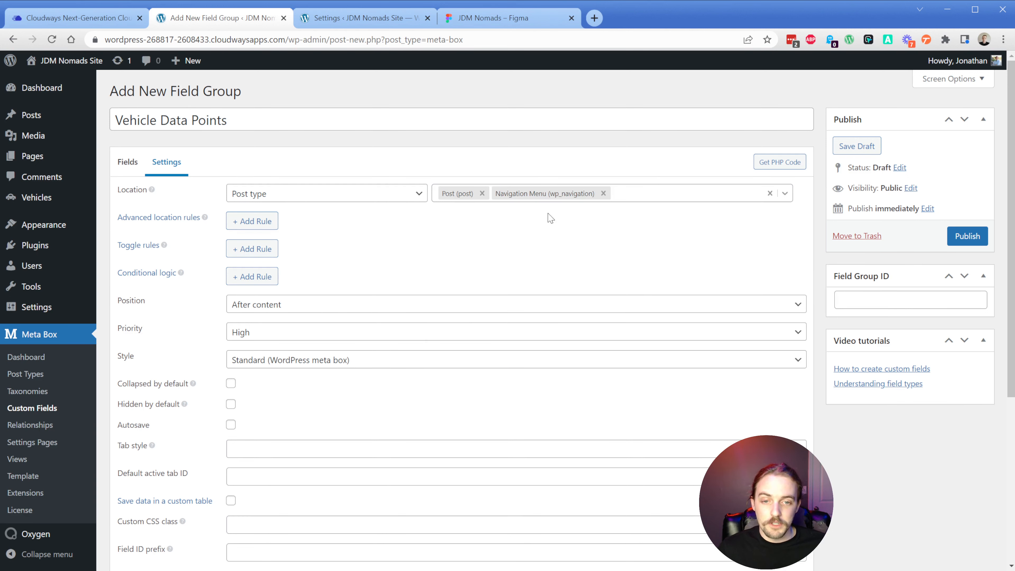
pyautogui.click(624, 202)
pyautogui.click(515, 324)
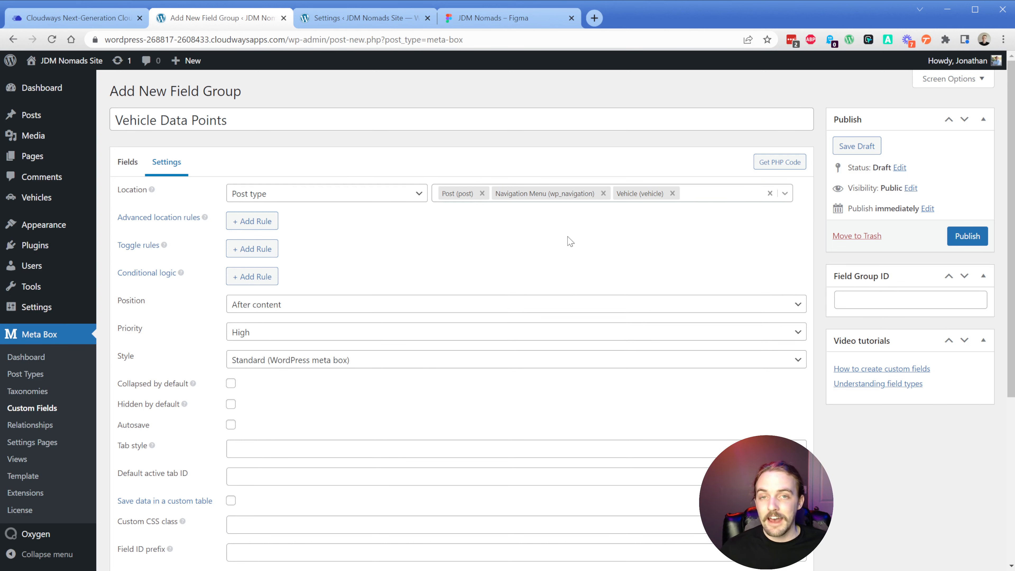
pyautogui.click(481, 193)
pyautogui.click(548, 194)
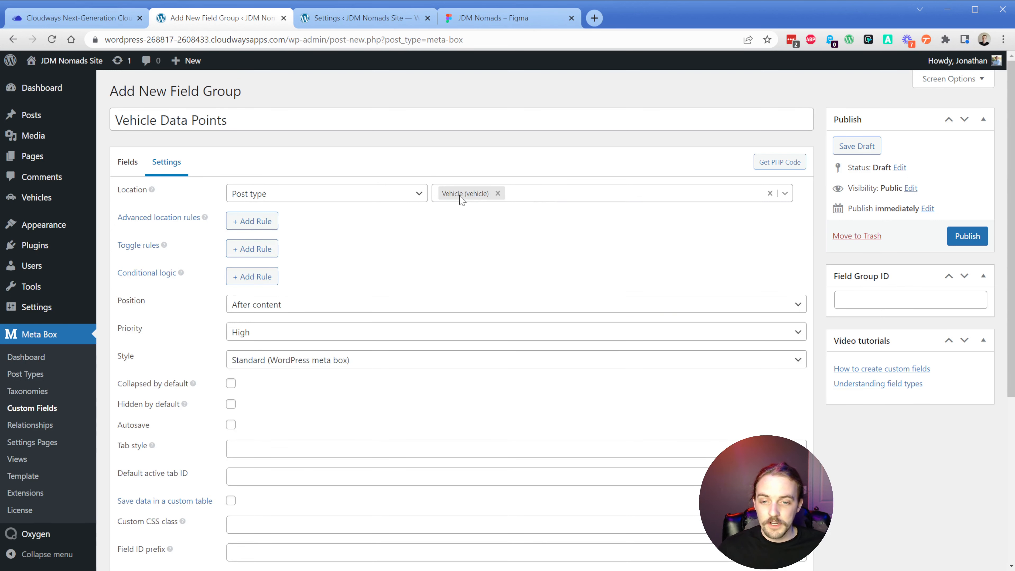
# Step: Look through the available field types and add a Text field labelled "Mileage" with the ID mileage
pyautogui.click(128, 163)
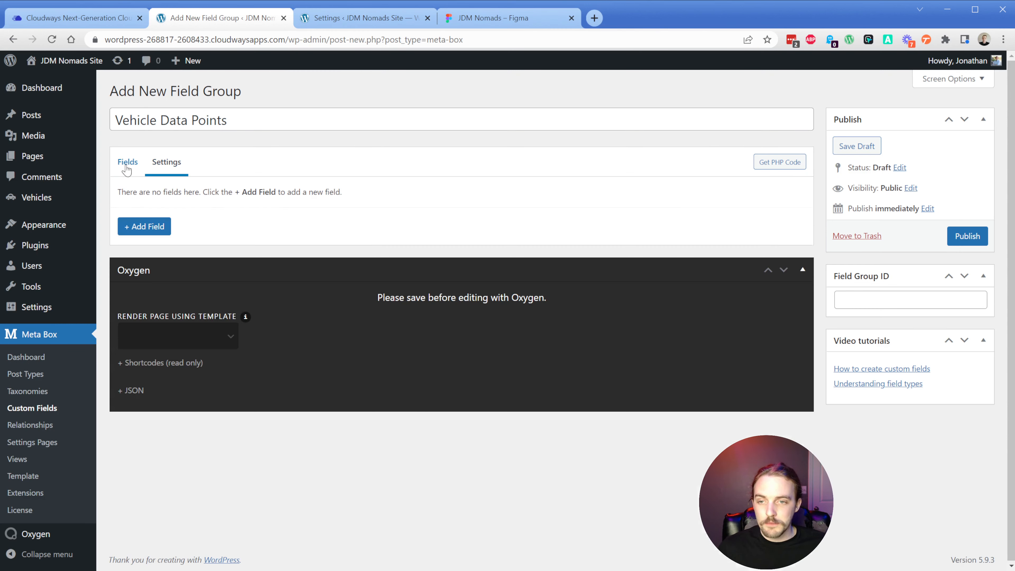
pyautogui.click(149, 231)
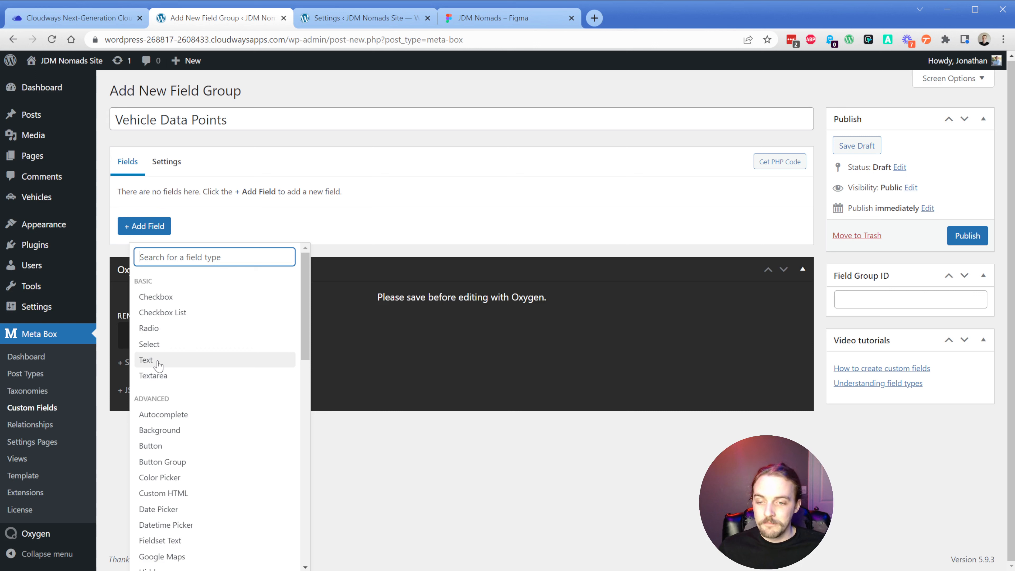
pyautogui.moveTo(309, 303); pyautogui.dragTo(310, 511)
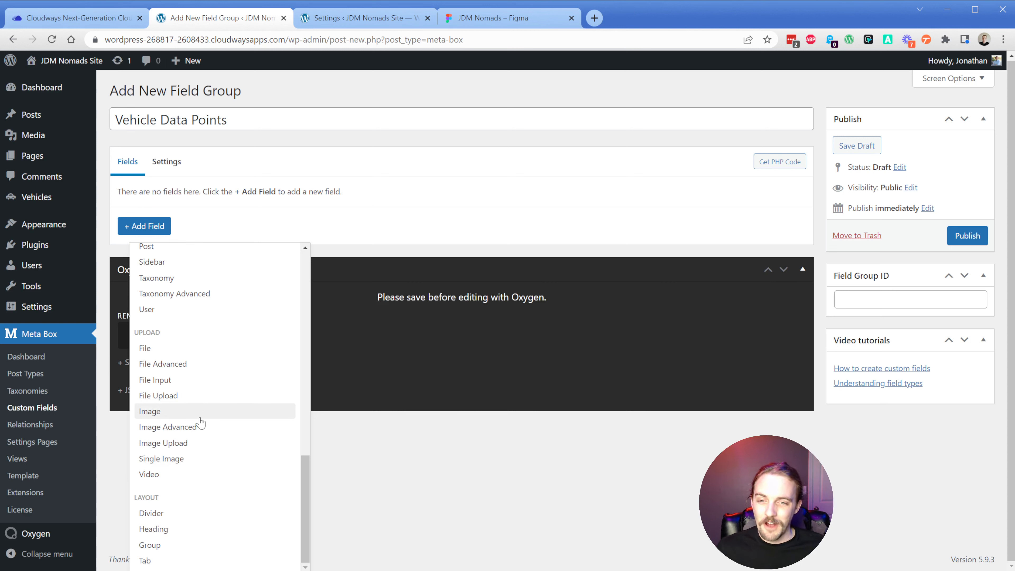
pyautogui.moveTo(306, 462); pyautogui.dragTo(308, 267)
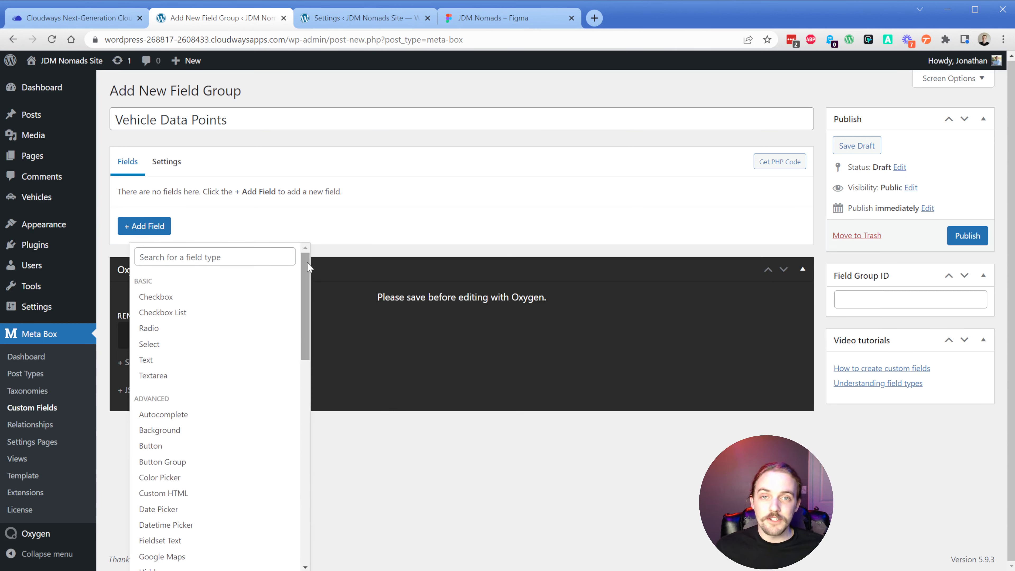
pyautogui.click(174, 369)
pyautogui.doubleClick(269, 245)
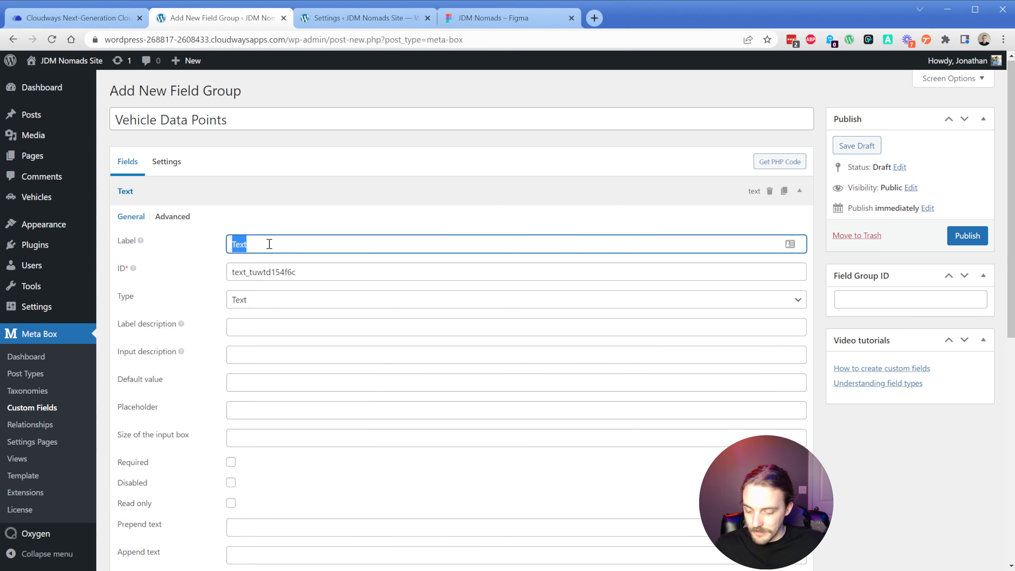
pyautogui.write('Mileage')
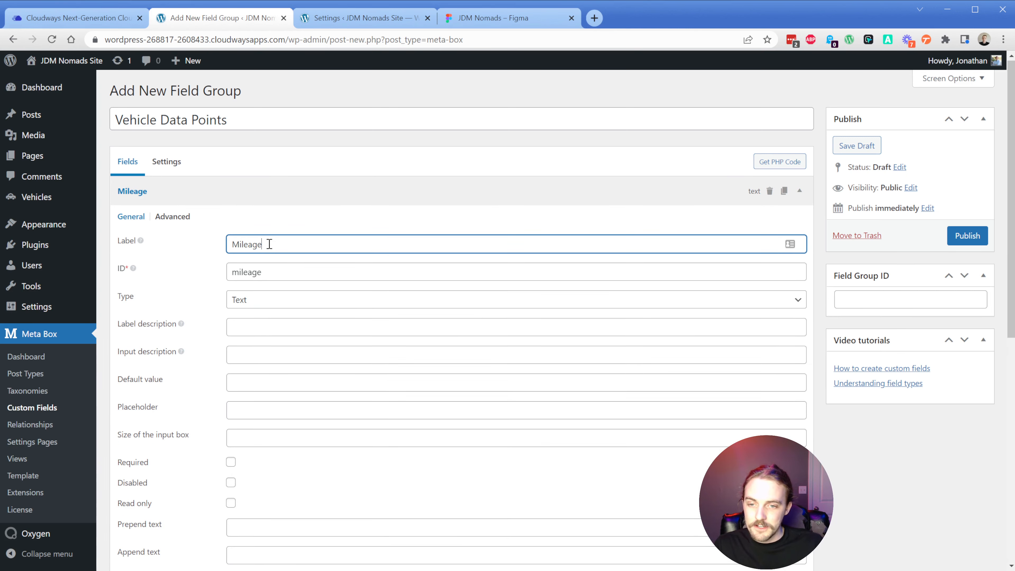
pyautogui.doubleClick(275, 277)
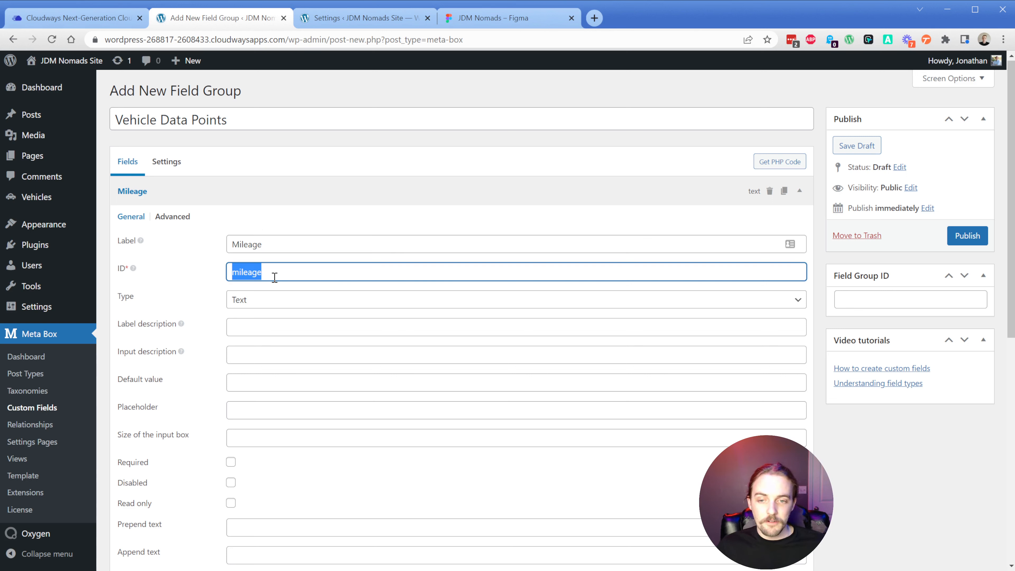
pyautogui.click(290, 272)
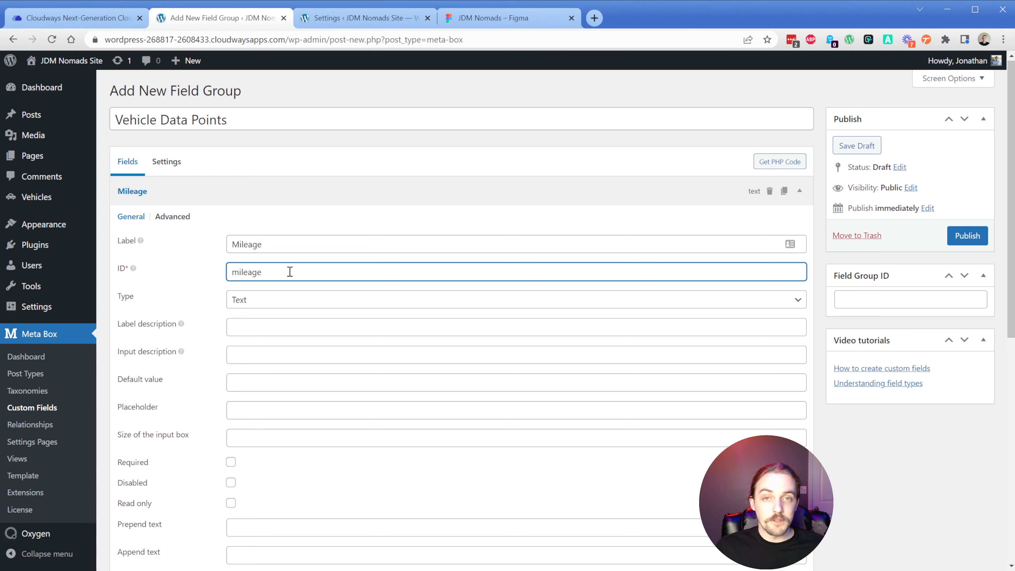
# Step: Review the Mileage field's description, default value, placeholder and size options, and mark the field as required
pyautogui.scroll(-3, 290, 272)
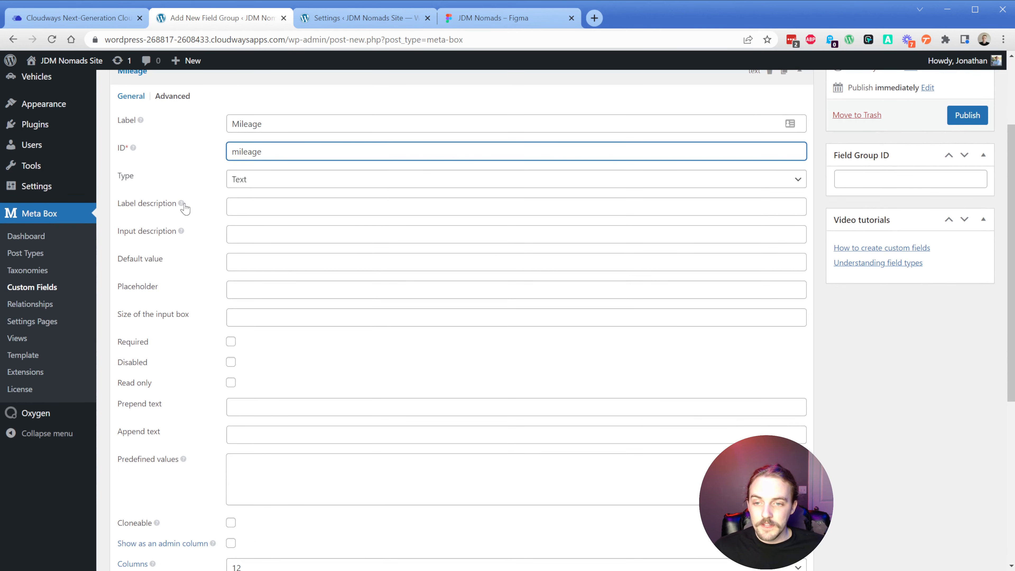
pyautogui.moveTo(181, 206)
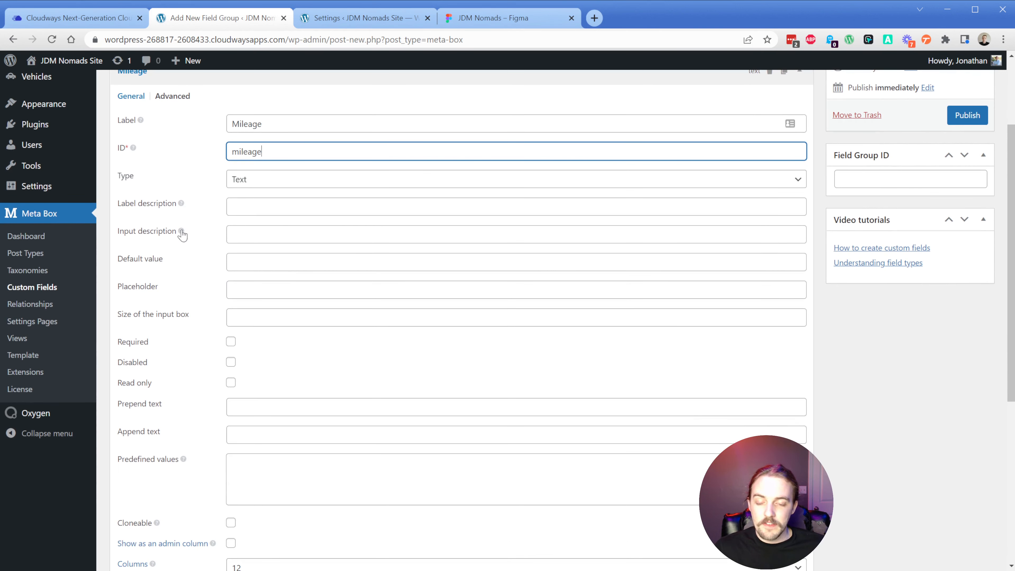
pyautogui.moveTo(182, 234)
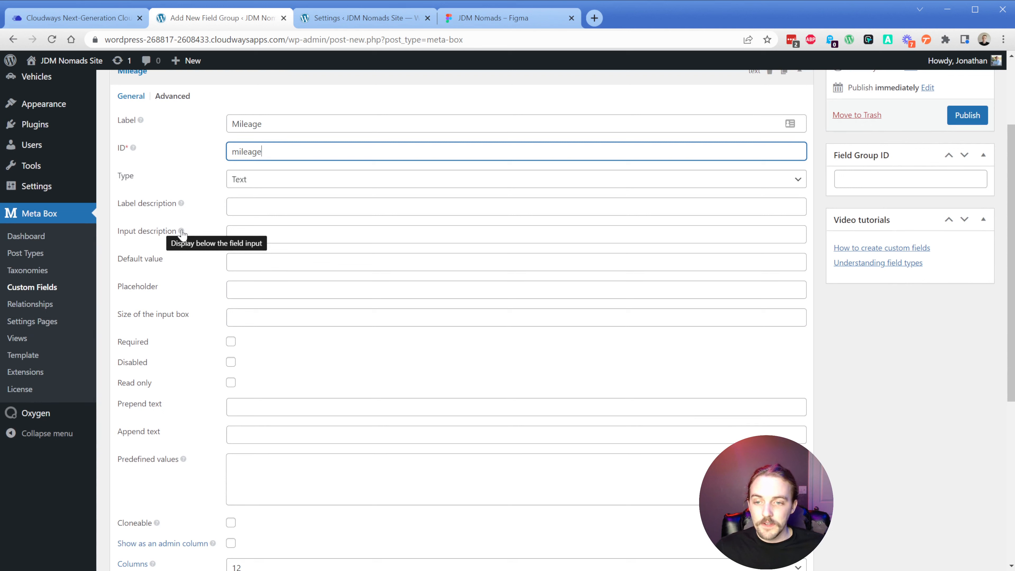
pyautogui.click(261, 260)
pyautogui.click(264, 287)
pyautogui.click(266, 313)
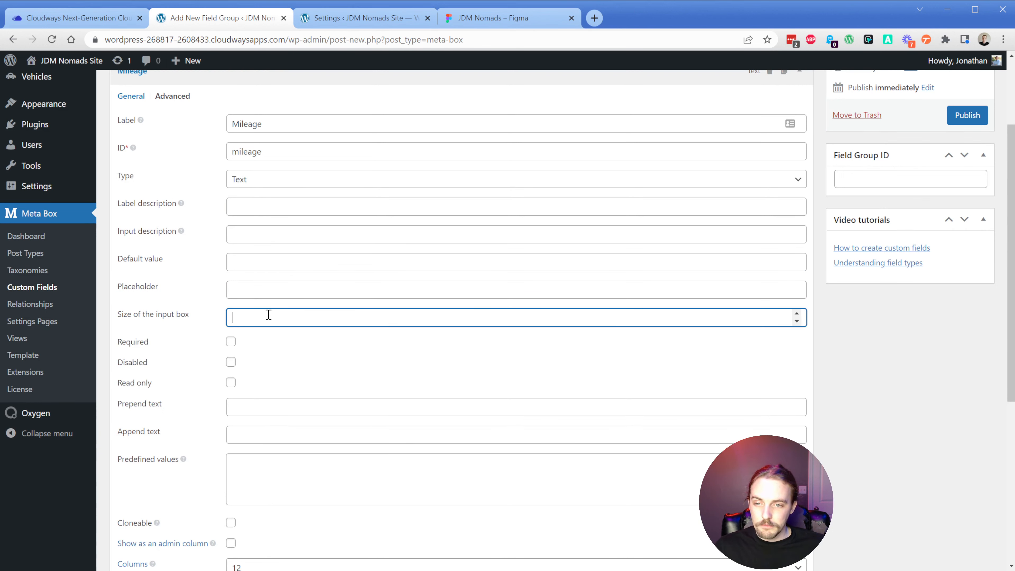
pyautogui.click(231, 342)
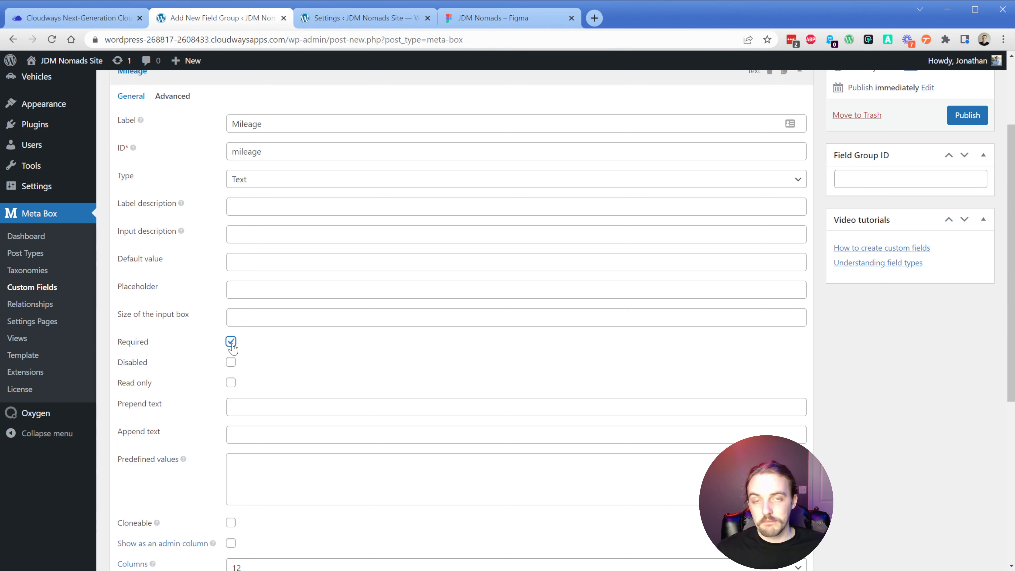
# Step: Make the Mileage field cloneable with a maximum of 4 clones and publish the field group
pyautogui.click(255, 283)
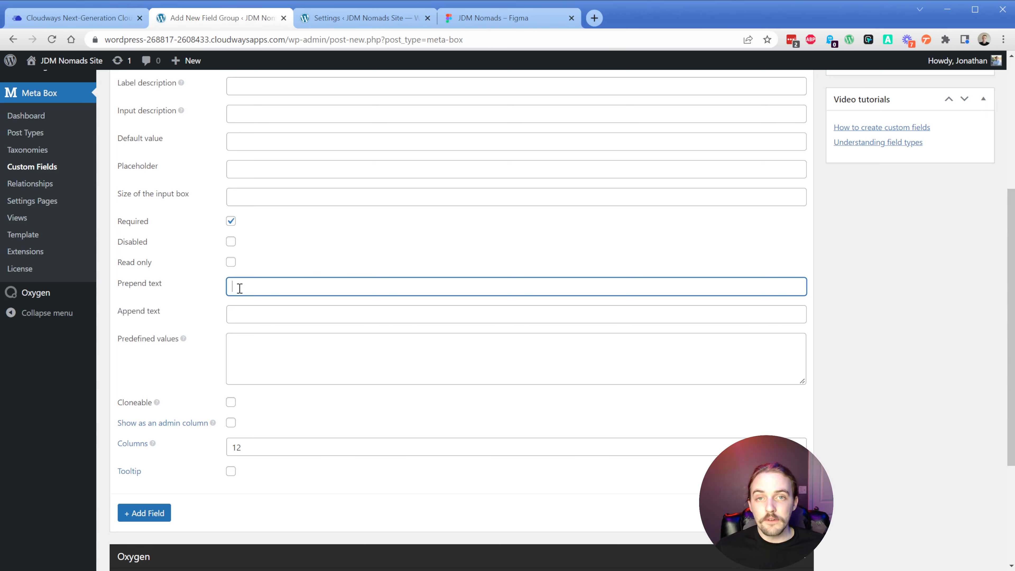
pyautogui.scroll(-1, 240, 288)
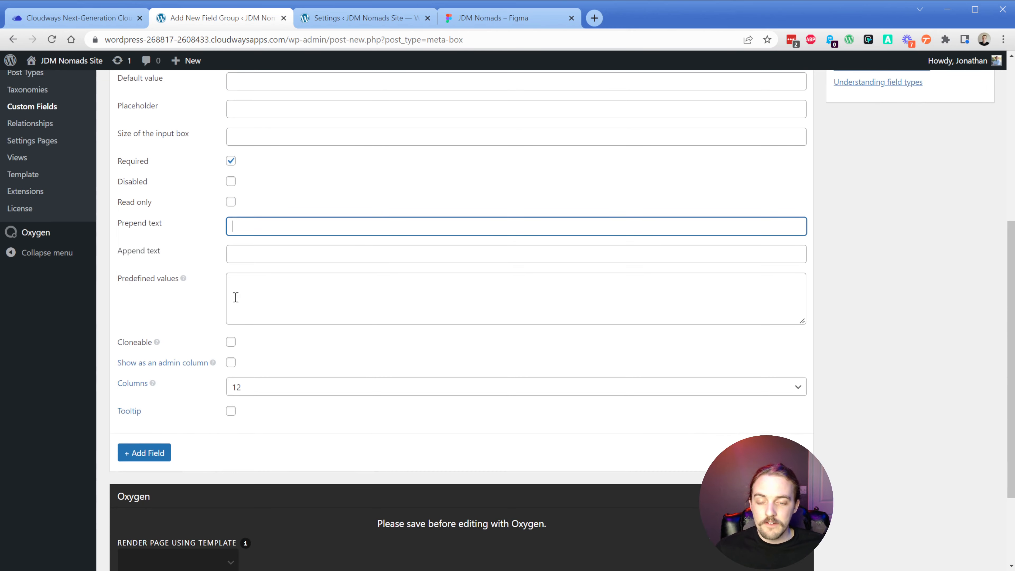
pyautogui.click(231, 344)
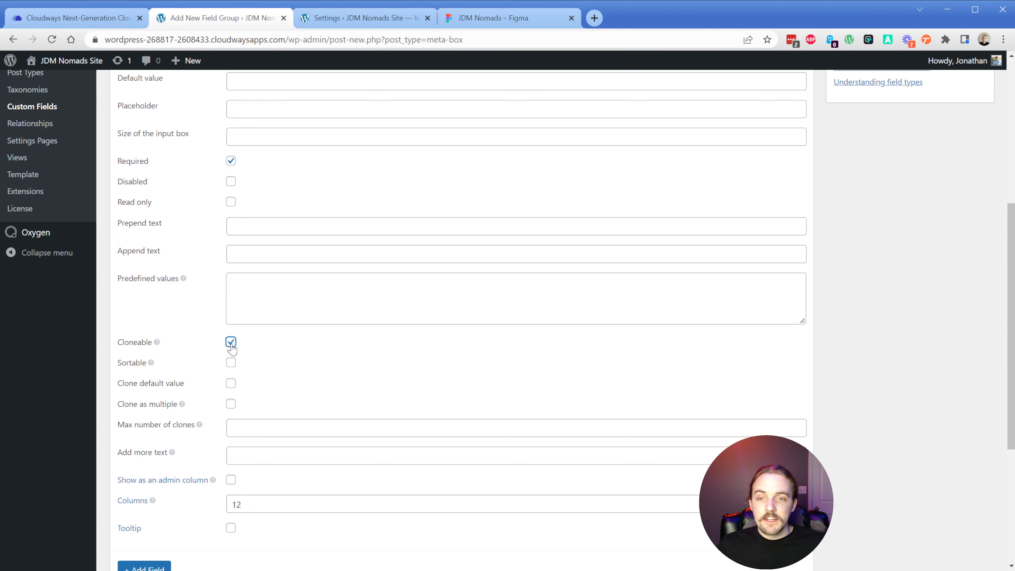
pyautogui.click(245, 427)
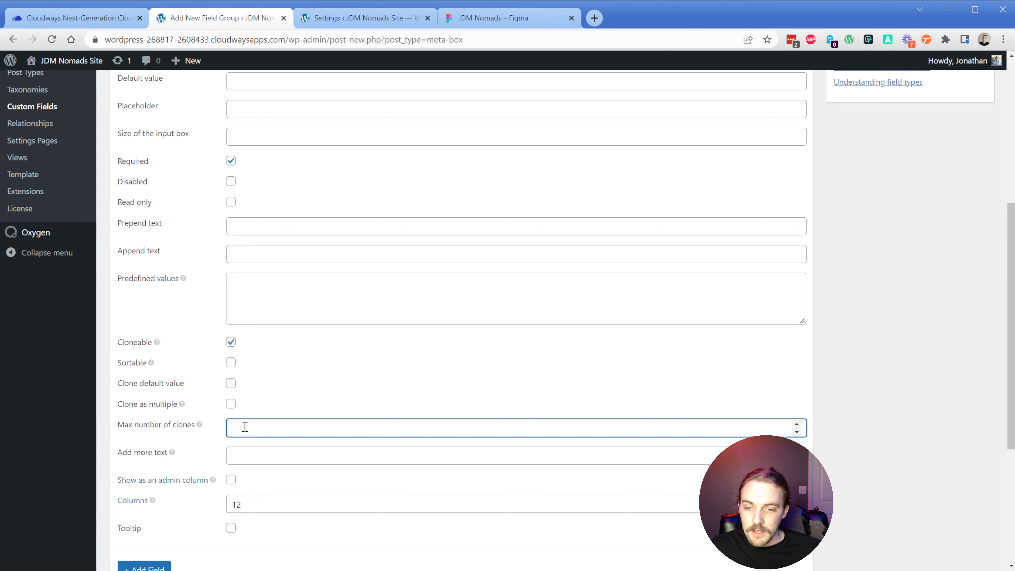
pyautogui.write('3')
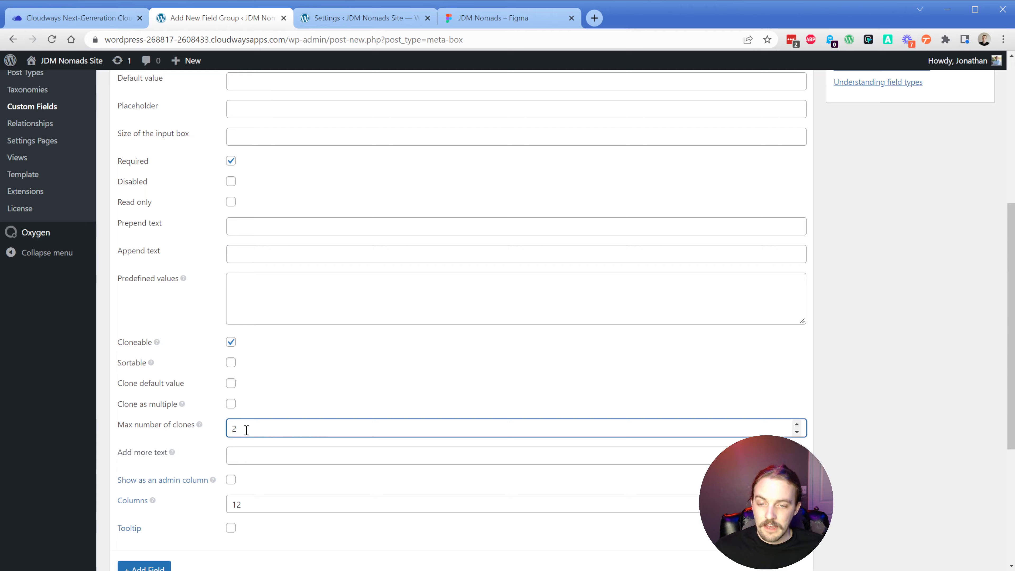
pyautogui.scroll(6, 405, 431)
pyautogui.click(968, 227)
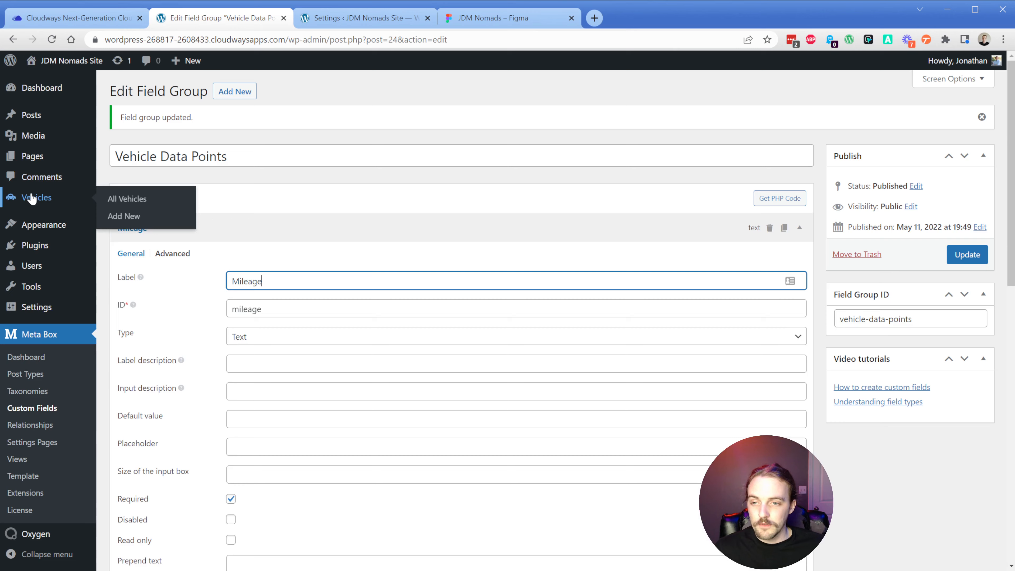
# Step: Open the 1990 Toyota Liteace vehicle for editing in a new tab and go to its Mileage field
pyautogui.middleClick(32, 198)
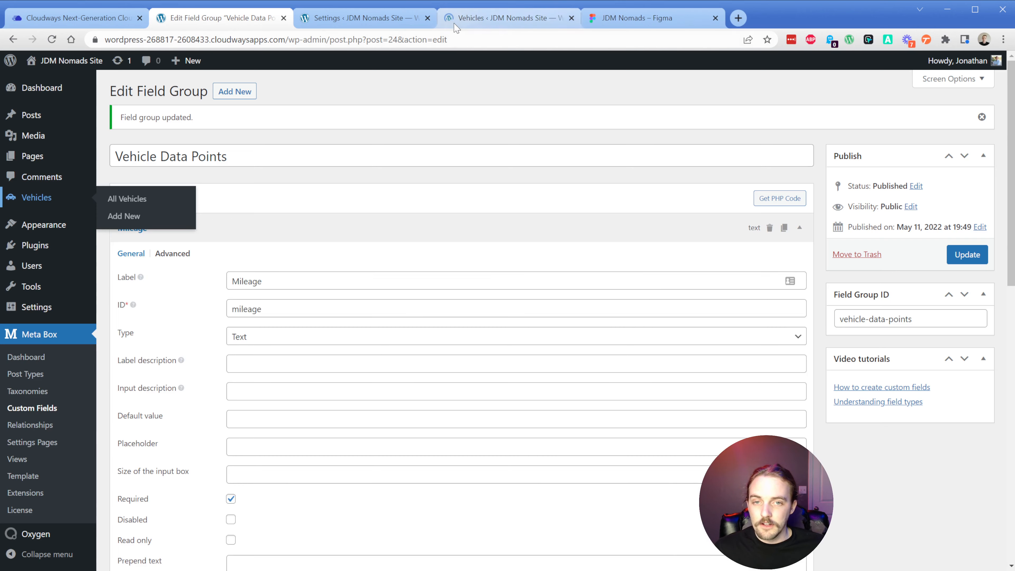
pyautogui.click(508, 17)
pyautogui.click(143, 196)
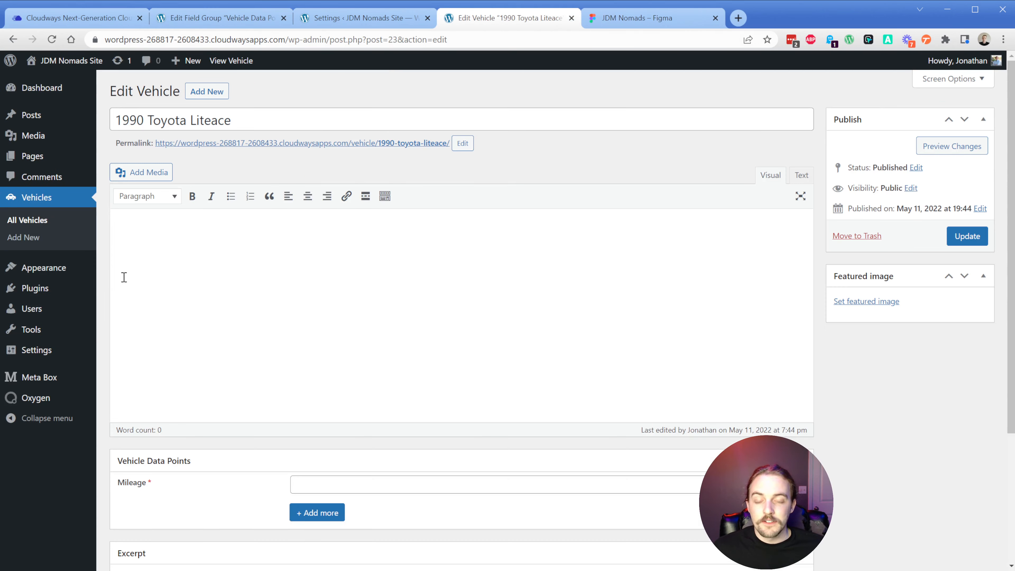
pyautogui.scroll(-2, 124, 277)
pyautogui.click(352, 367)
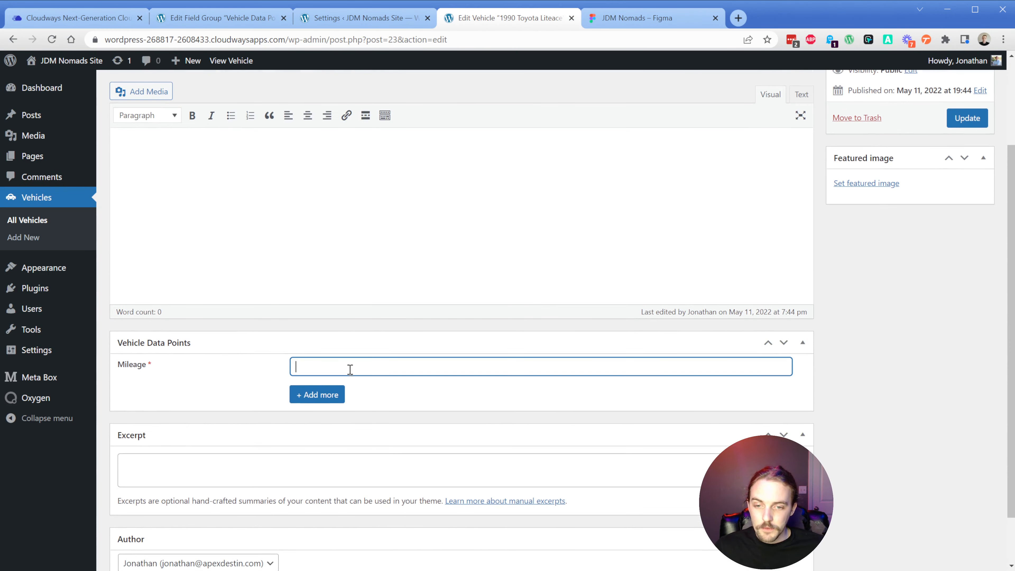
# Step: Test the cloneable Mileage field by adding three more empty entries and checking each one
pyautogui.click(325, 395)
pyautogui.click(323, 421)
pyautogui.click(323, 445)
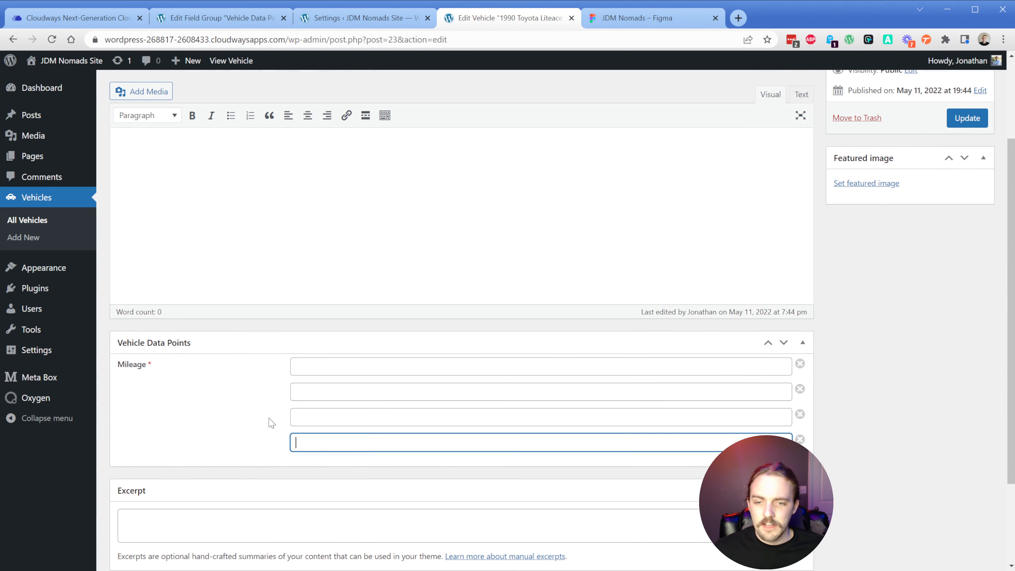
pyautogui.click(306, 368)
pyautogui.click(315, 391)
pyautogui.click(322, 417)
pyautogui.click(322, 441)
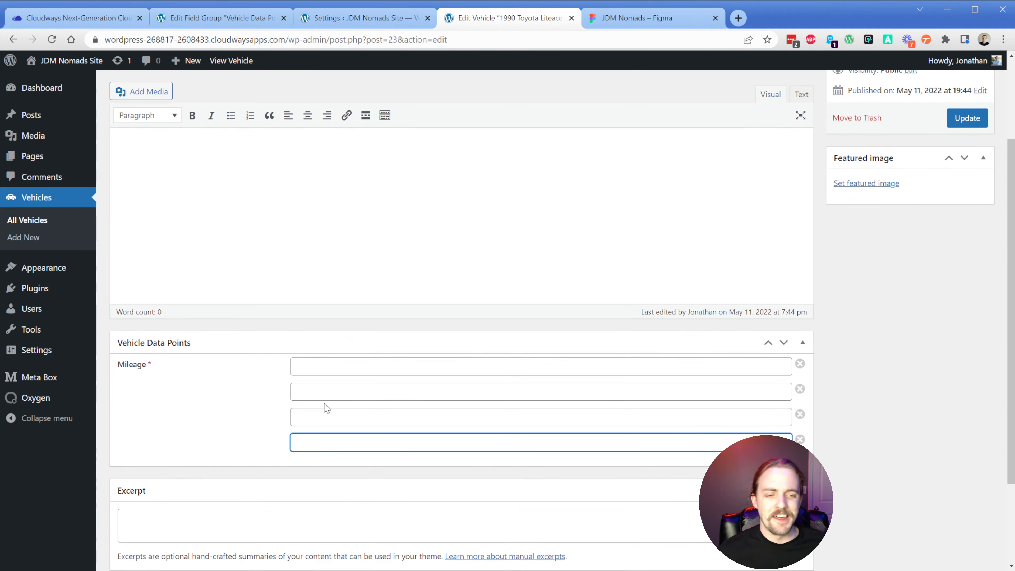
# Step: Set the maximum number of clones for the Mileage field to 2 in the Vehicle Data Points field group
pyautogui.click(243, 25)
pyautogui.scroll(-15, 264, 296)
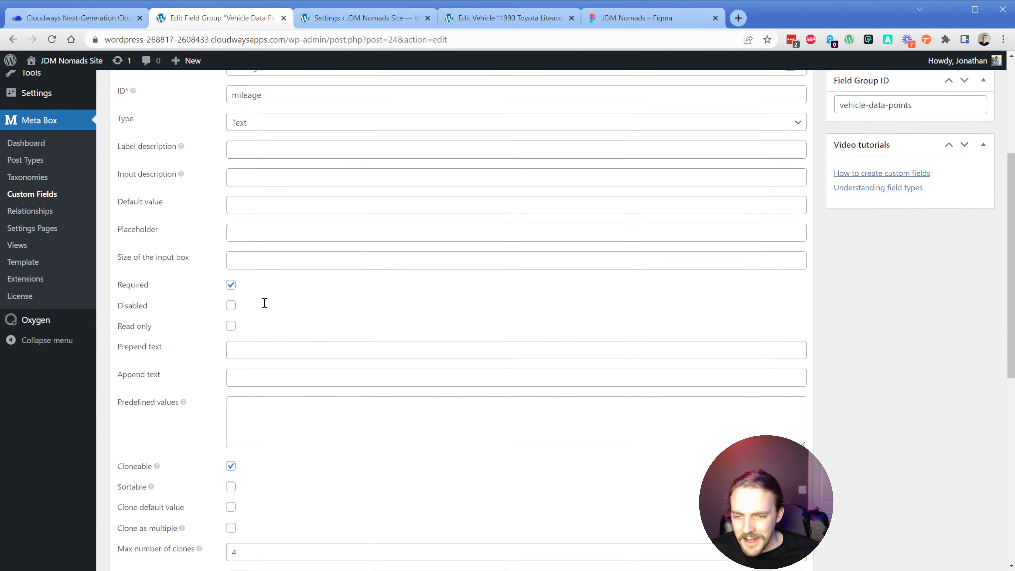
pyautogui.doubleClick(264, 284)
pyautogui.write('2')
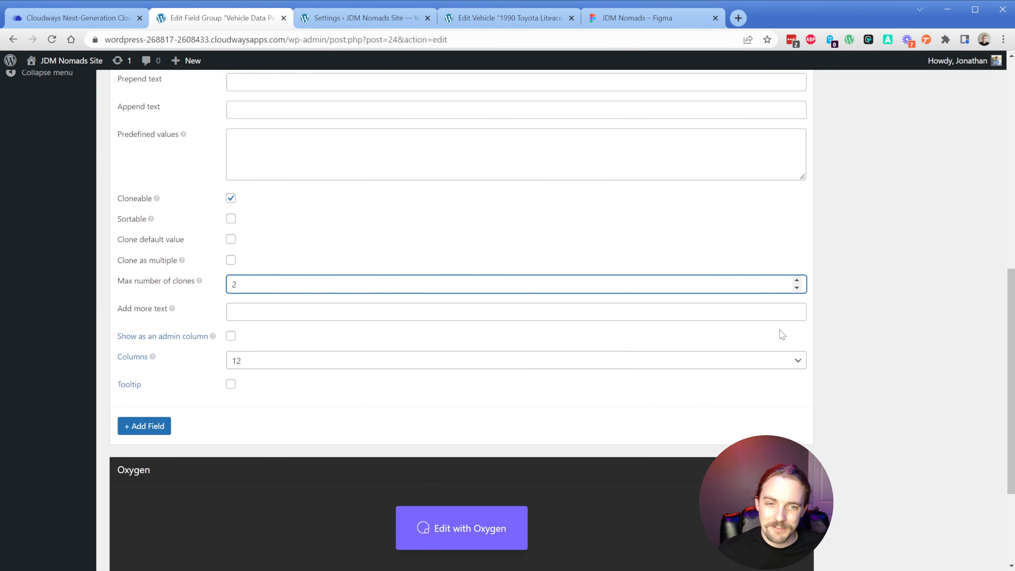
# Step: Examine each of the four cloned Mileage entries on the 1990 Toyota Liteace vehicle's edit page
pyautogui.click(496, 21)
pyautogui.click(336, 370)
pyautogui.click(336, 389)
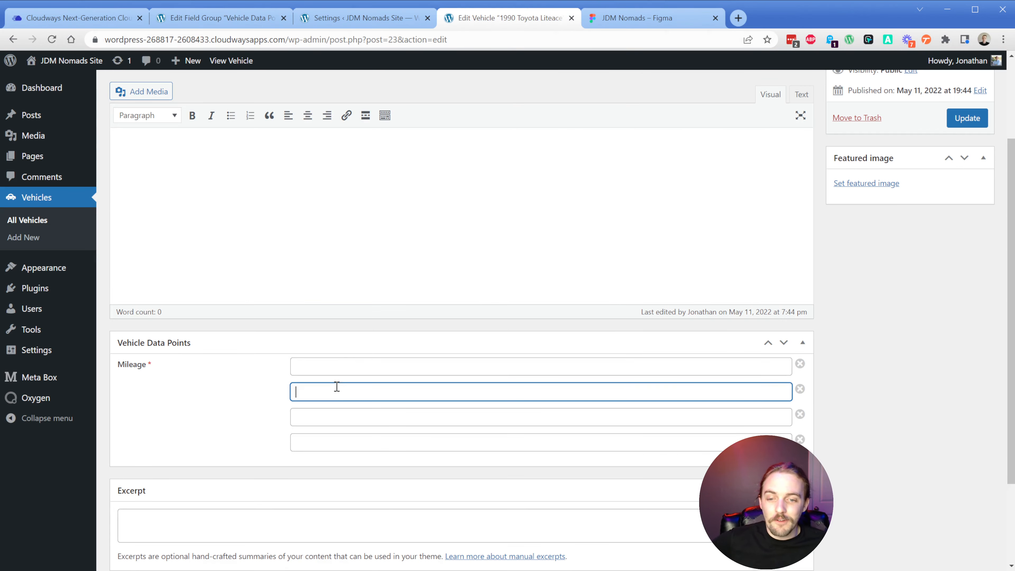
pyautogui.click(335, 416)
pyautogui.click(334, 441)
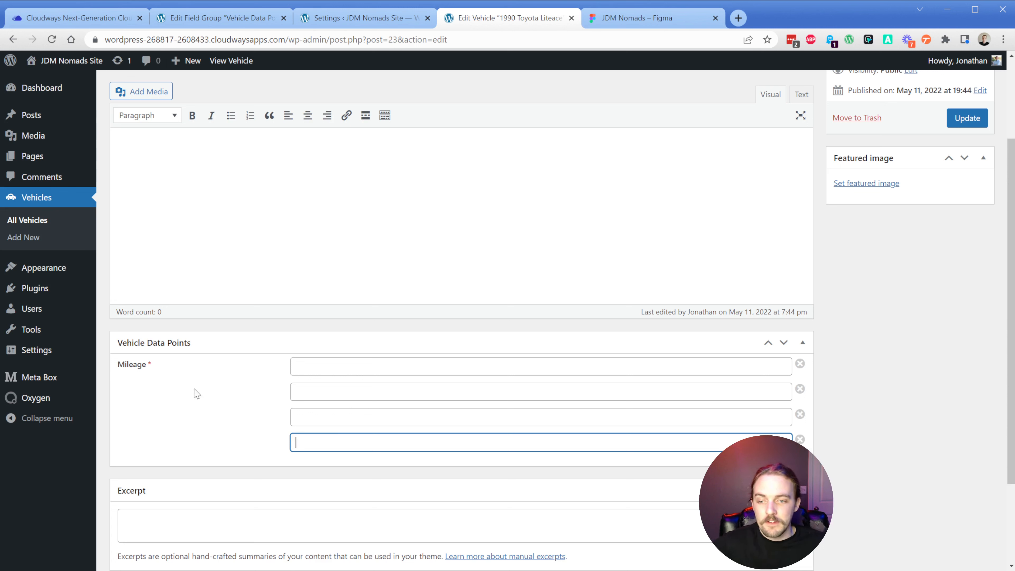
pyautogui.click(303, 364)
pyautogui.click(322, 391)
pyautogui.click(319, 414)
pyautogui.click(317, 440)
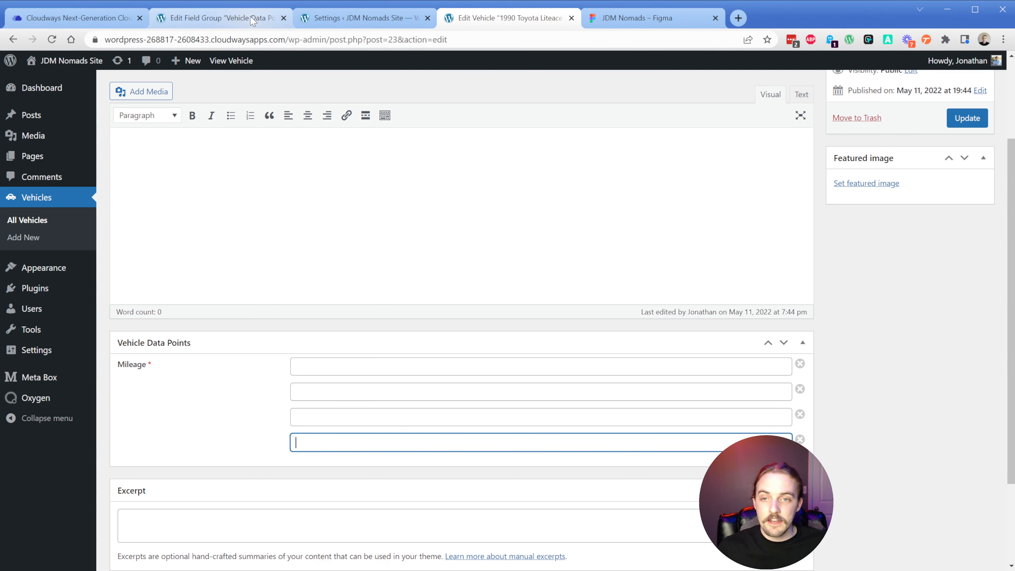
# Step: Disable cloning for the Mileage field in the Vehicle Data Points field group
pyautogui.click(216, 18)
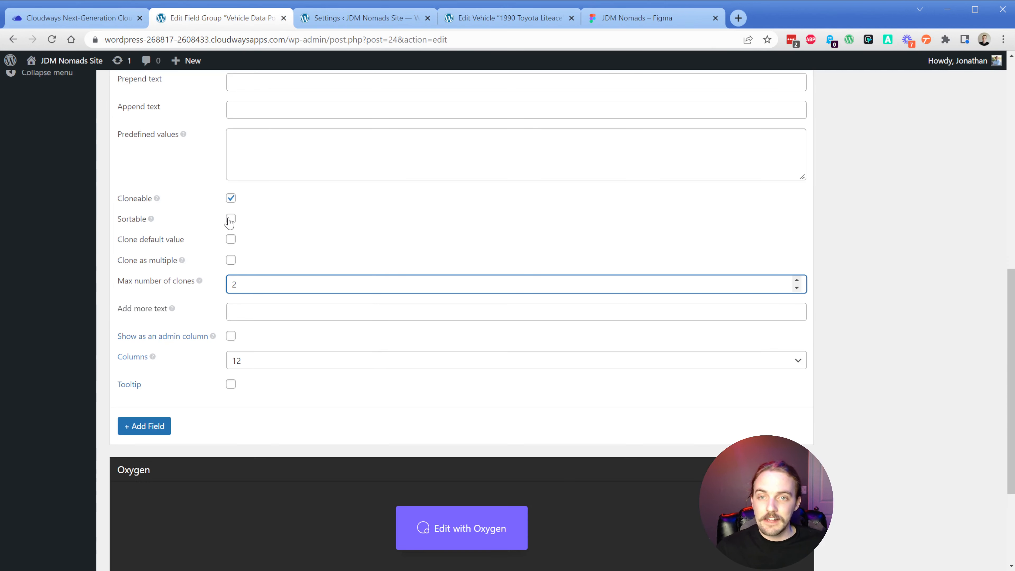
pyautogui.click(231, 199)
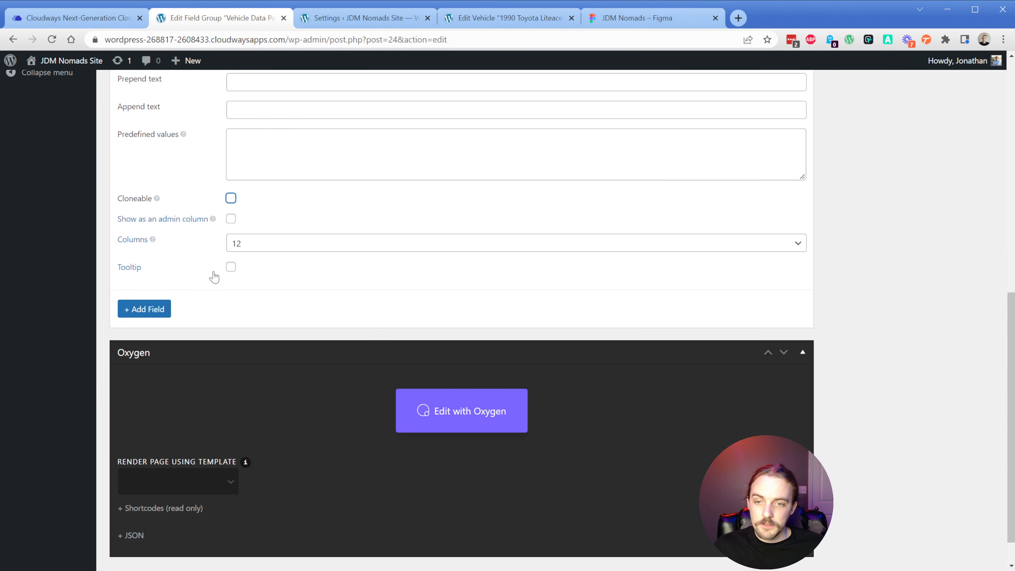
# Step: Try the Number type on the Mileage field and switch the field back to Text
pyautogui.scroll(8, 214, 277)
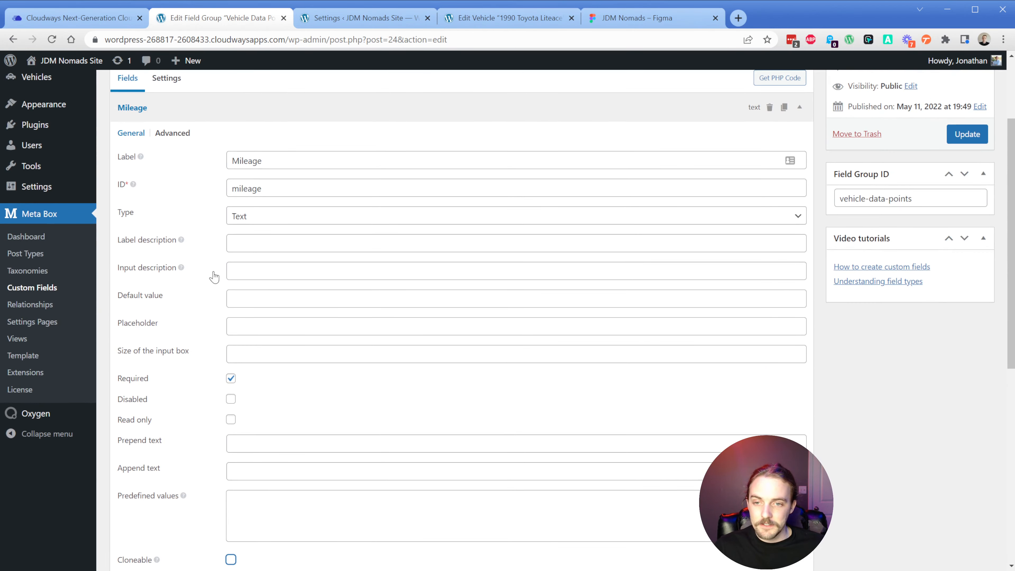
pyautogui.click(262, 220)
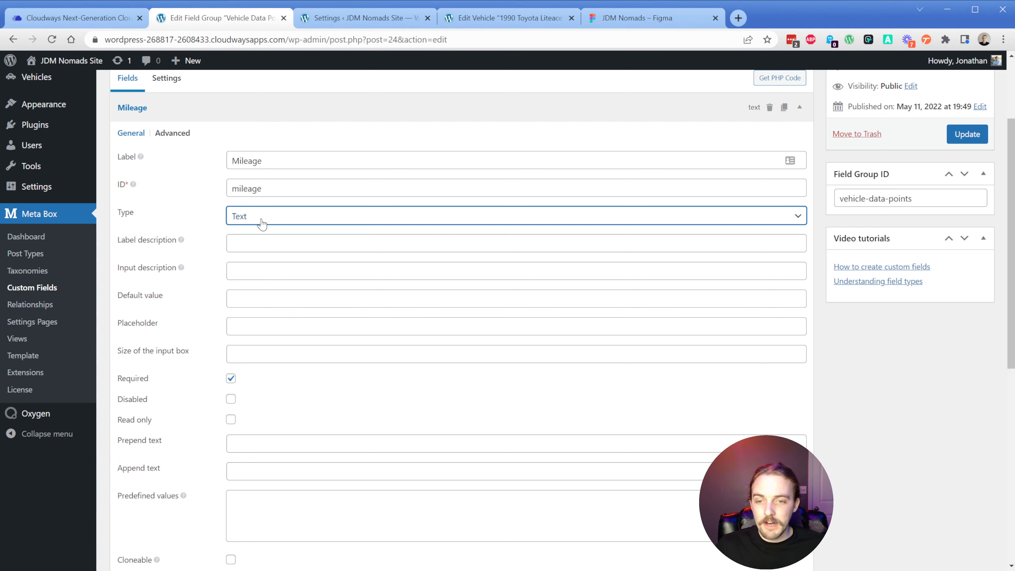
pyautogui.press('n')
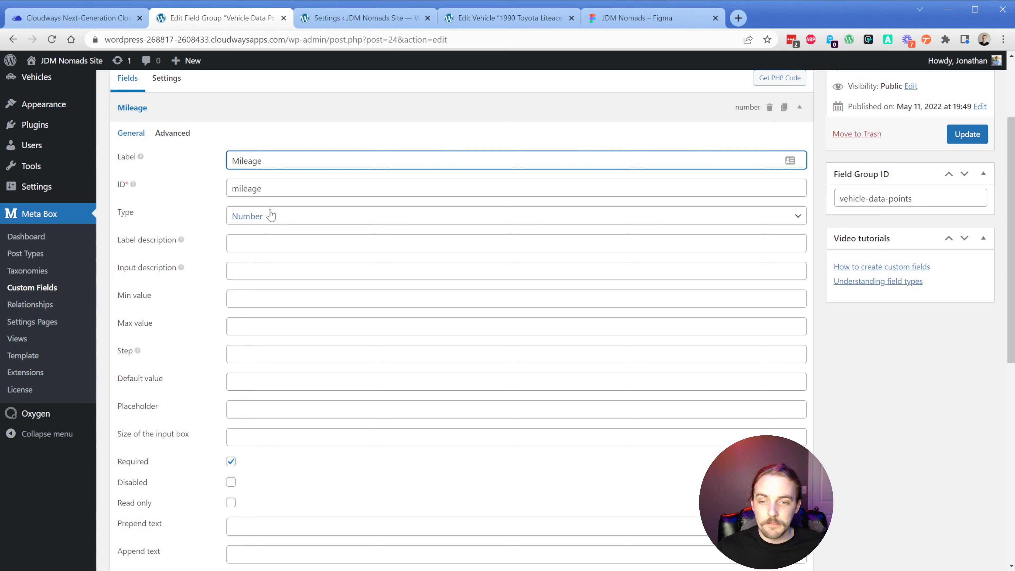
pyautogui.click(272, 220)
pyautogui.write('text')
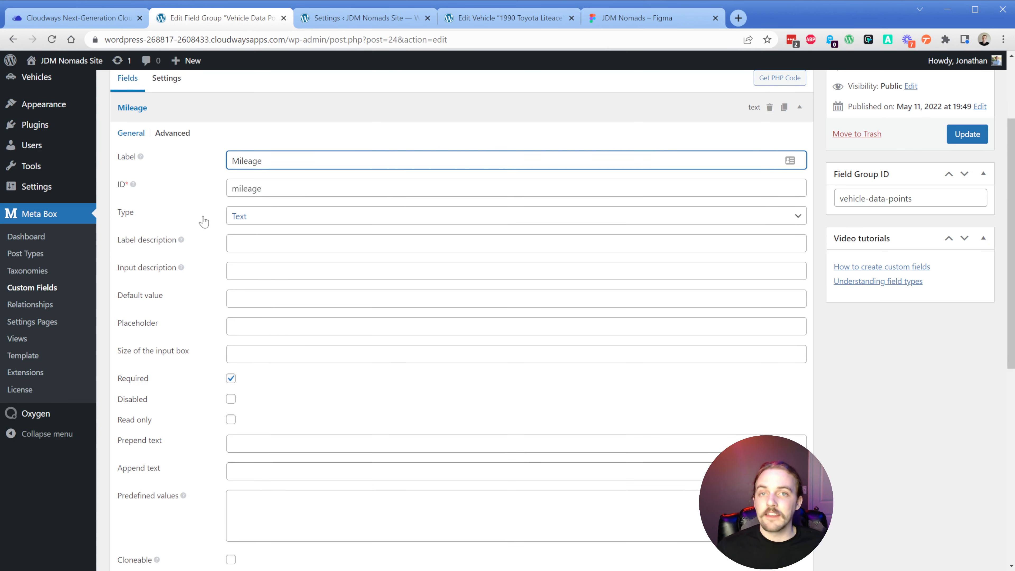
# Step: Check the vehicle data points row in the Figma design, then set the Mileage field's columns to 4 and collapse the field
pyautogui.scroll(-5, 209, 214)
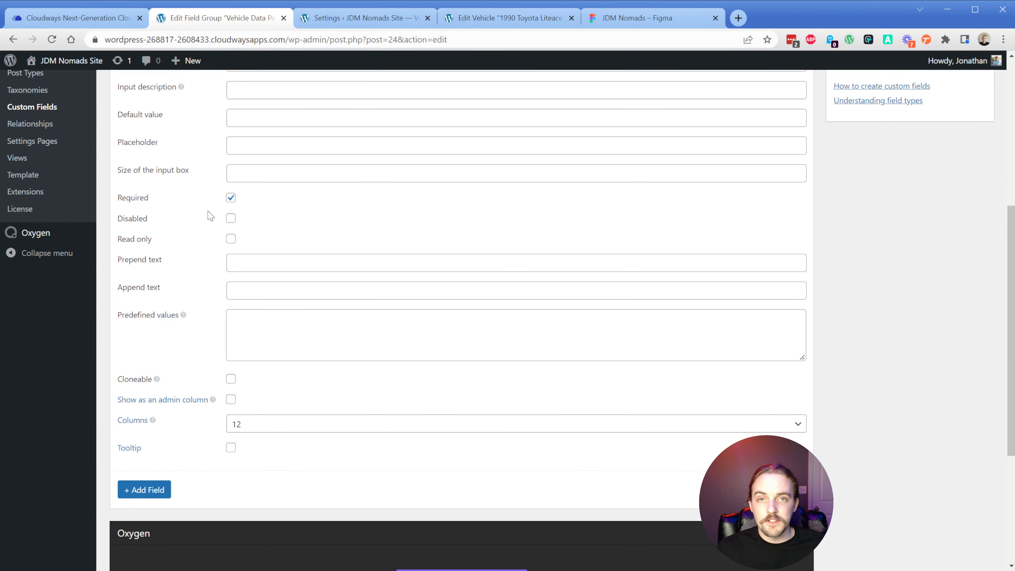
pyautogui.click(303, 427)
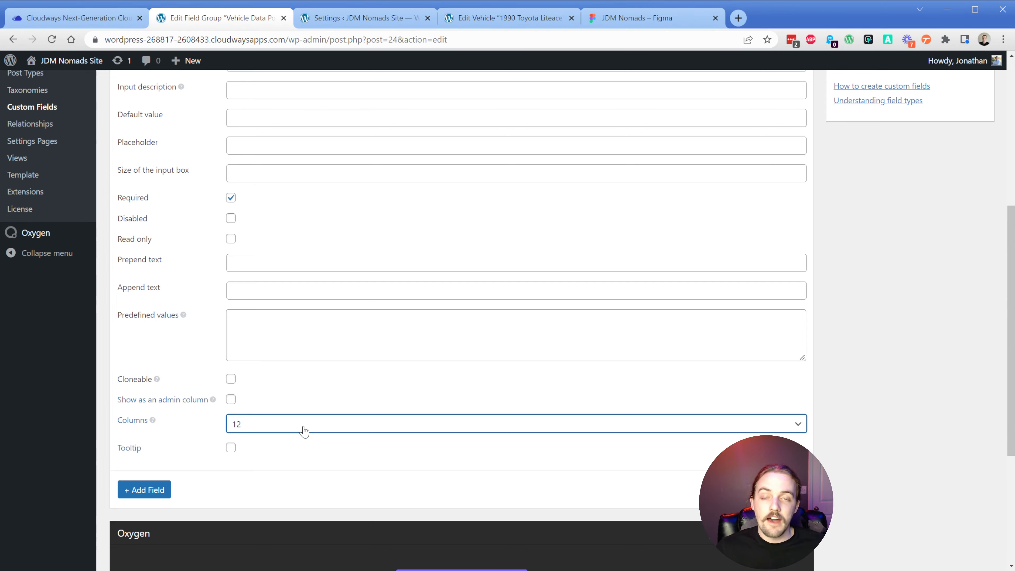
pyautogui.click(640, 18)
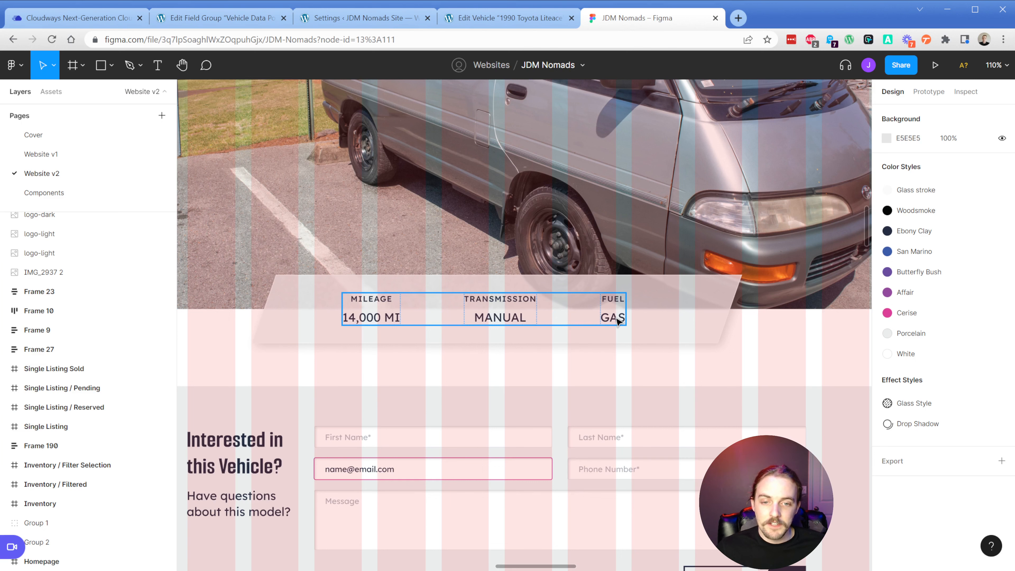
pyautogui.click(252, 20)
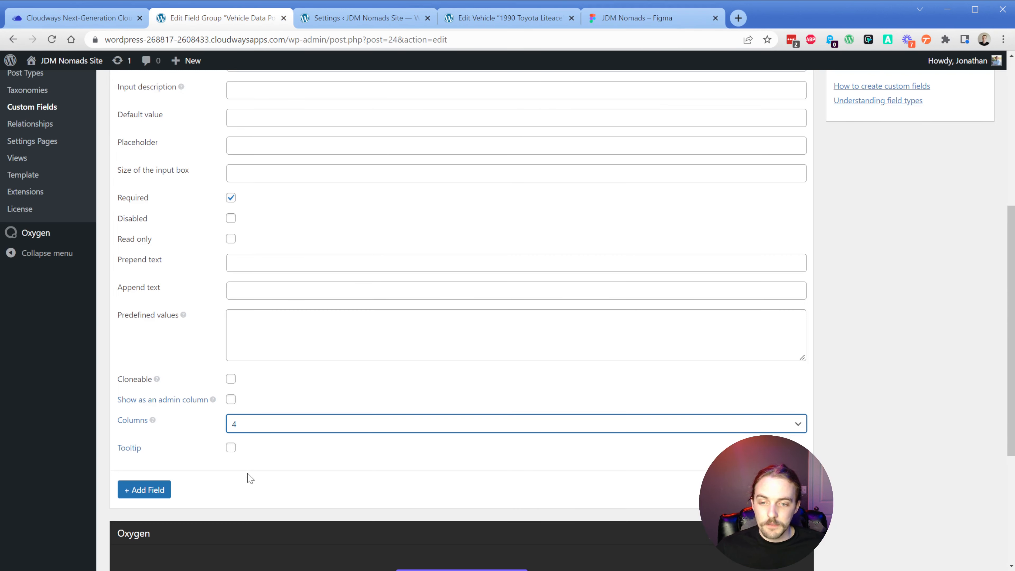
pyautogui.scroll(5, 256, 464)
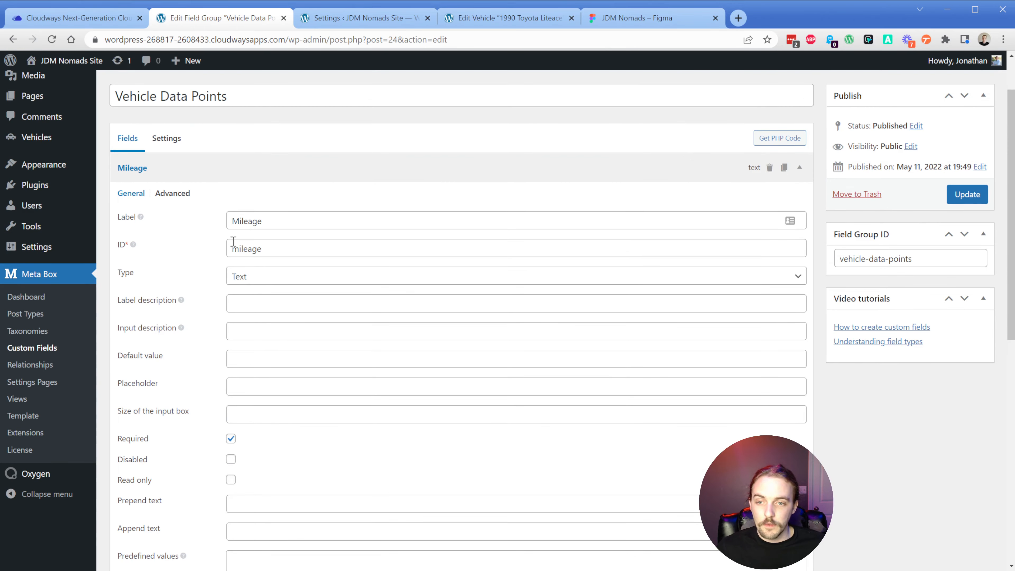
pyautogui.click(216, 170)
# Step: Add a Text field labelled Fuel Type to the field group and set its columns to 4
pyautogui.click(166, 263)
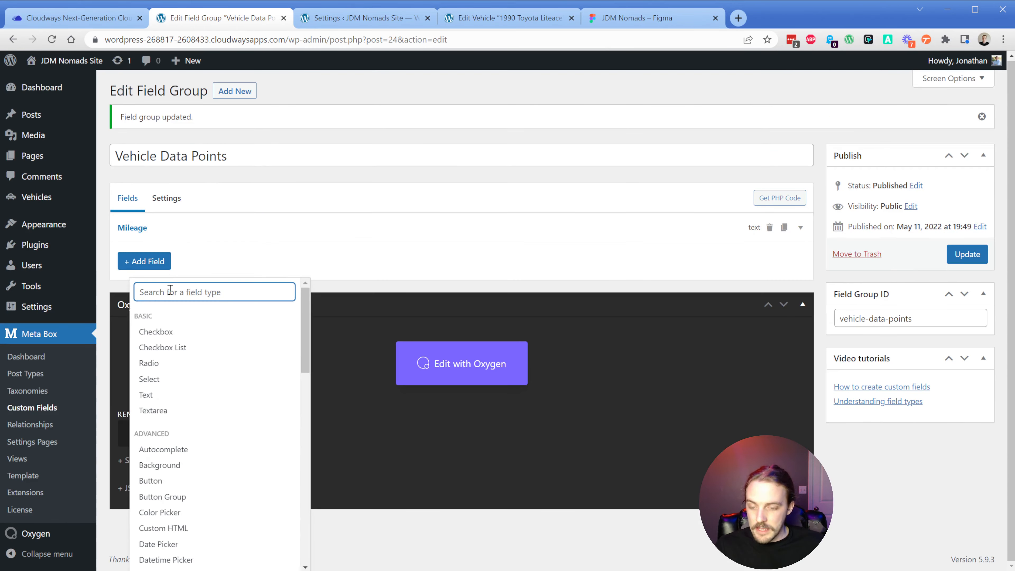
pyautogui.write('text')
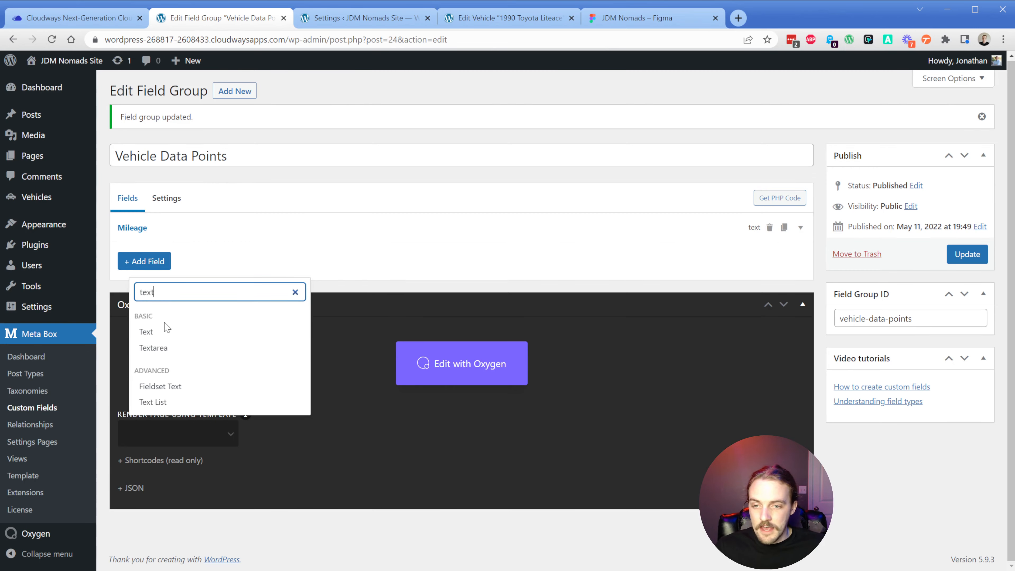
pyautogui.click(167, 332)
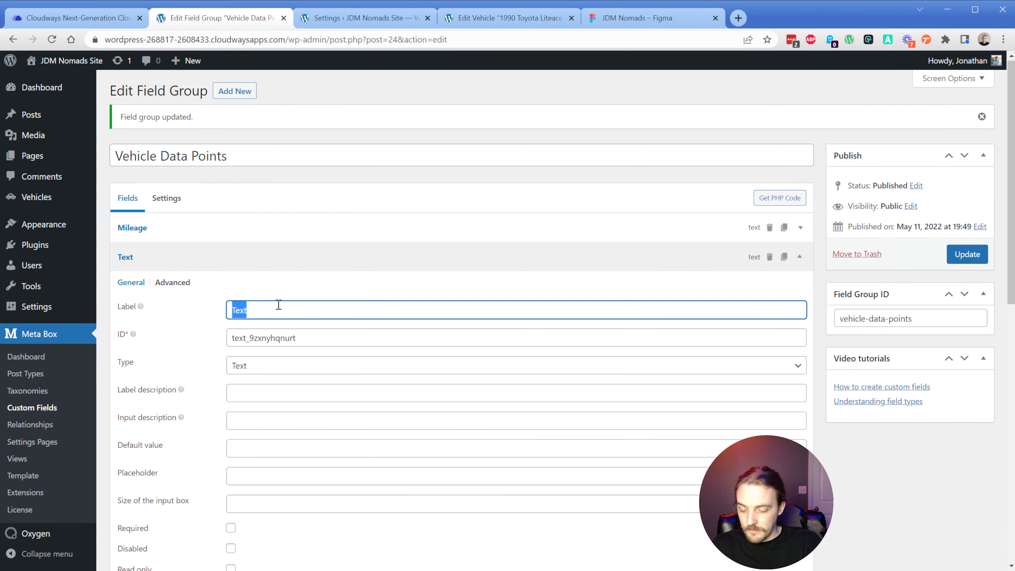
pyautogui.write('Fuel Type')
pyautogui.scroll(-5, 279, 316)
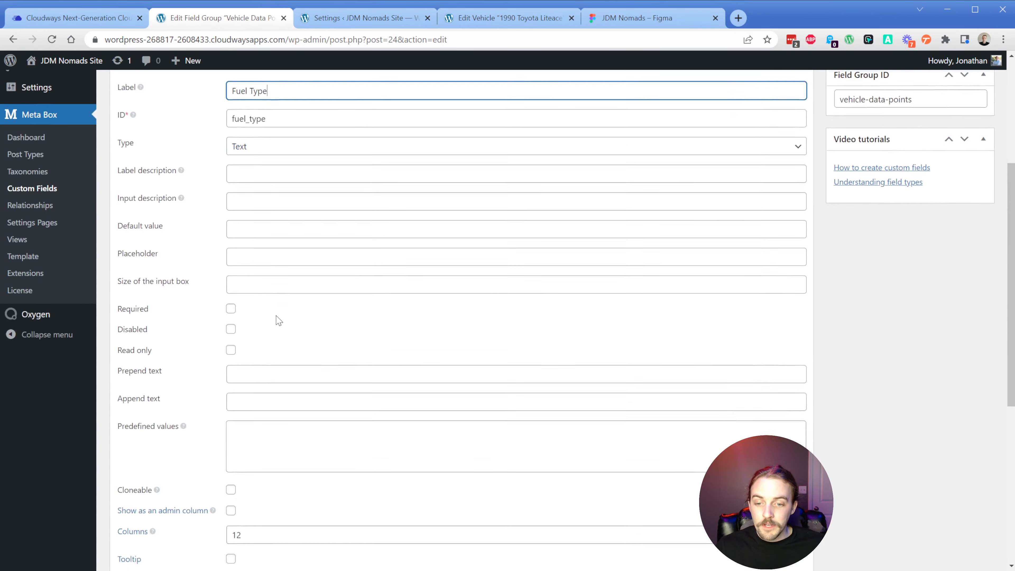
pyautogui.scroll(-3, 279, 320)
pyautogui.click(265, 398)
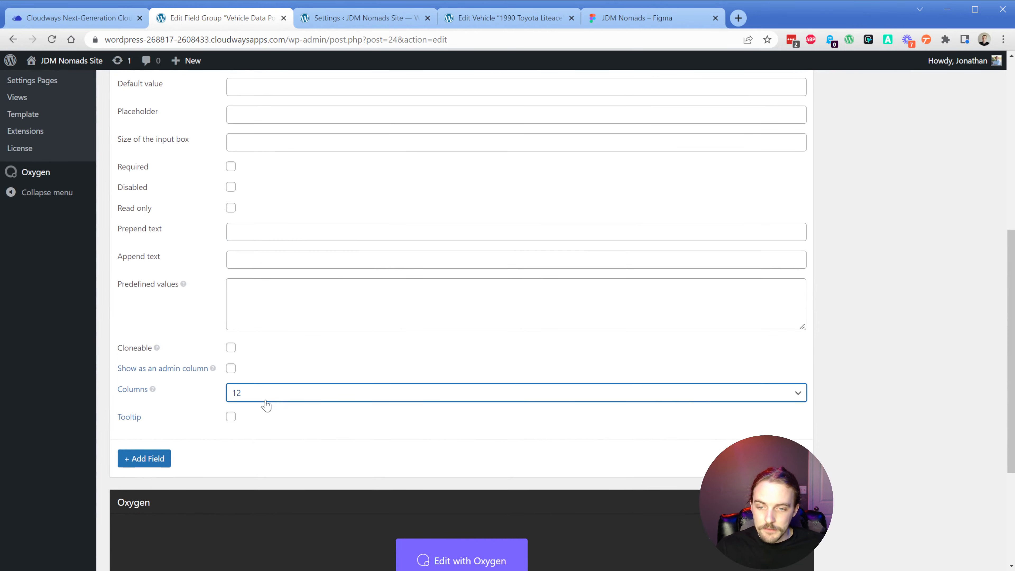
pyautogui.click(253, 447)
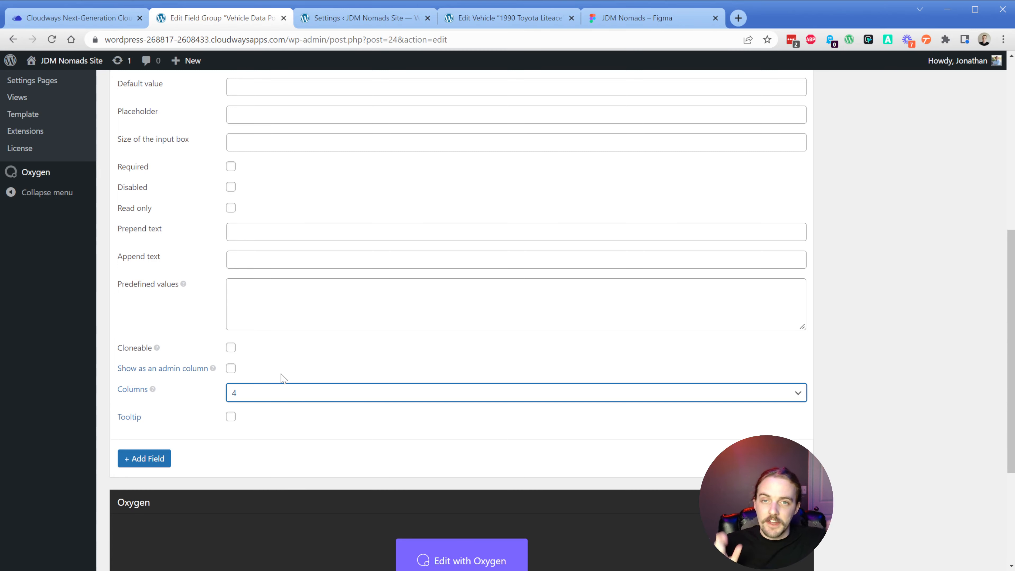
# Step: Change the Fuel Type field to the Radio type and enter the choices Gas and Diesel on separate lines
pyautogui.scroll(5, 282, 378)
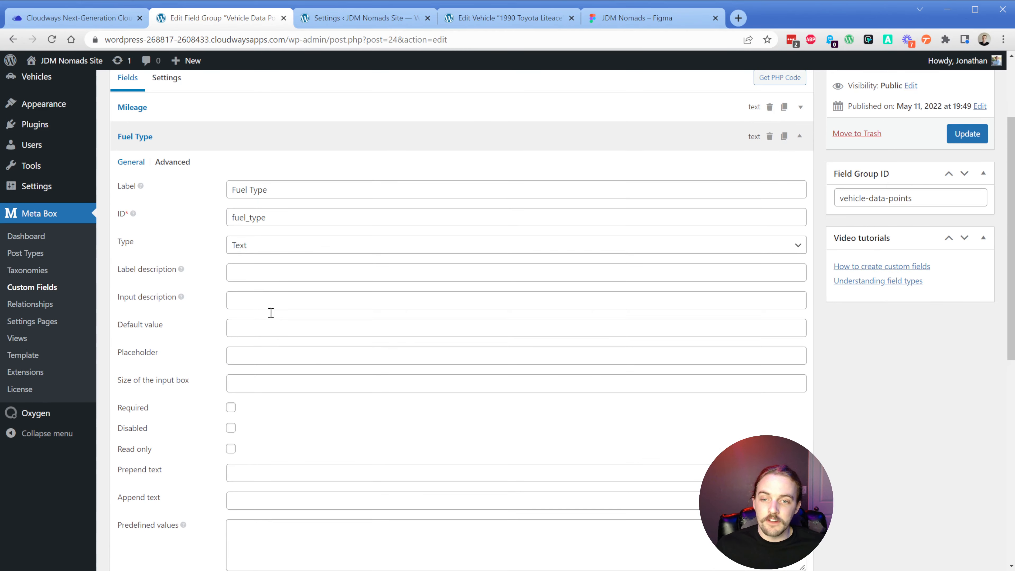
pyautogui.click(278, 255)
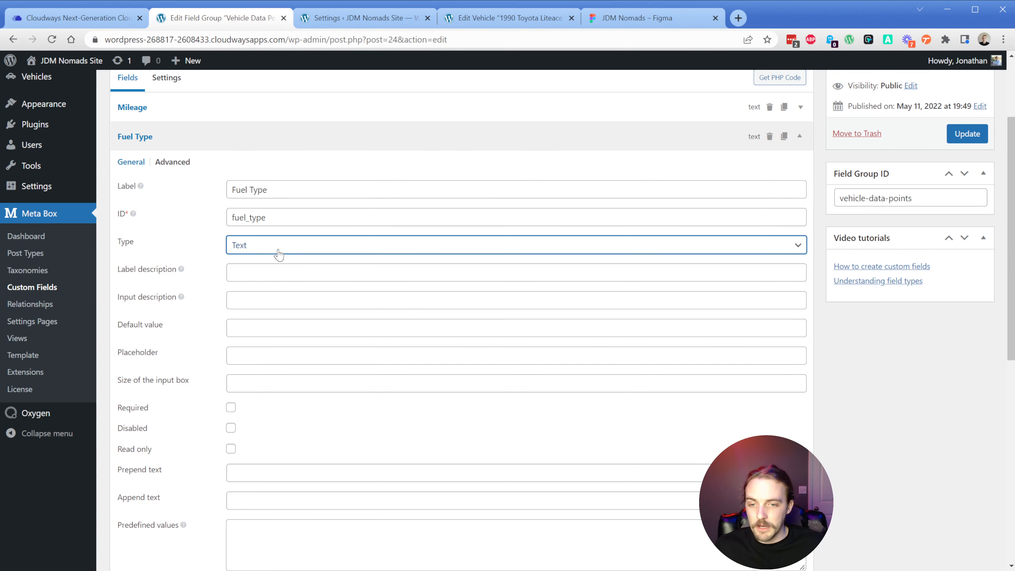
pyautogui.click(266, 296)
pyautogui.click(264, 339)
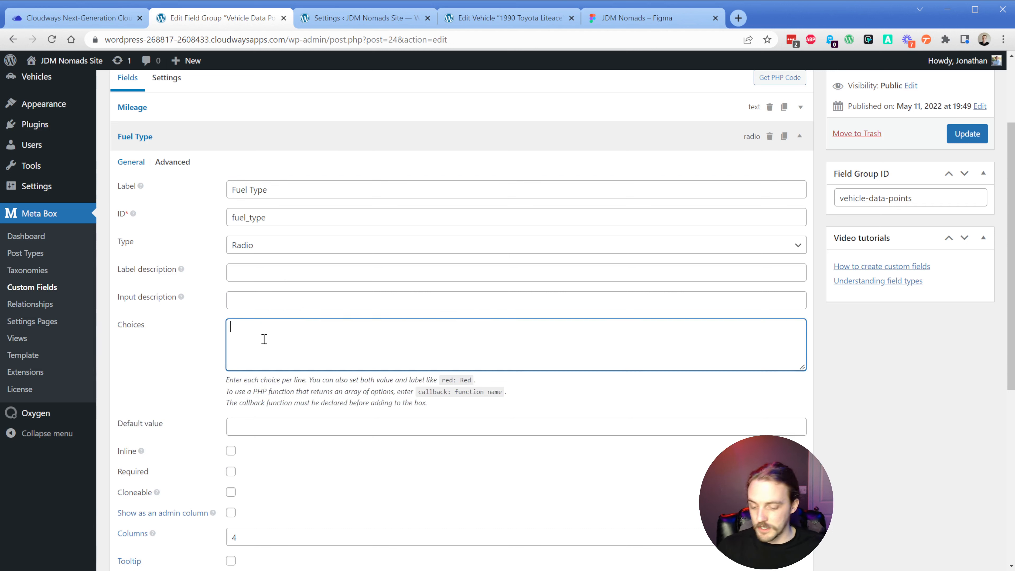
pyautogui.write('Gas')
pyautogui.press('Return')
pyautogui.write('Diesel')
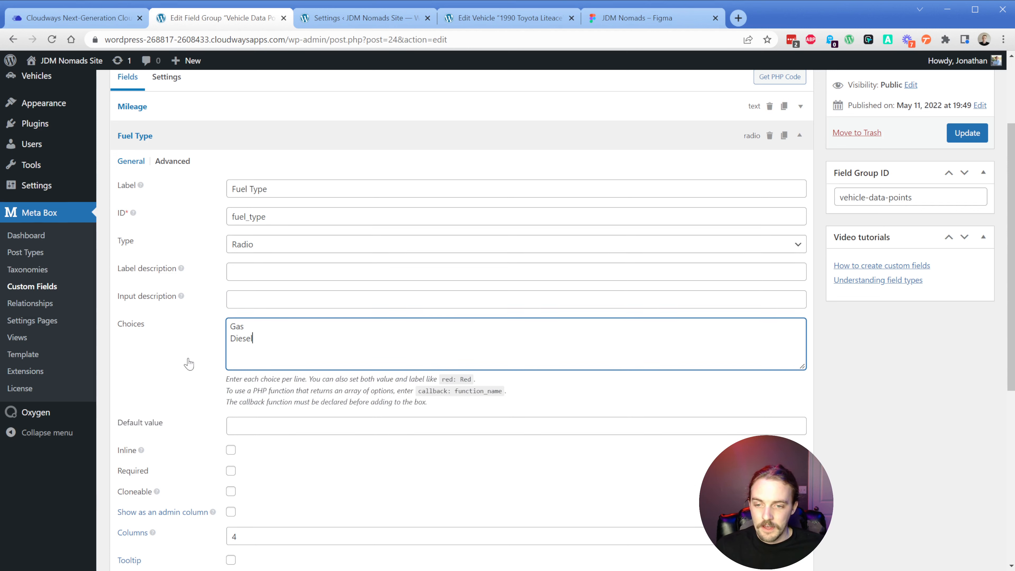
# Step: Make the Fuel Type field required, display its choices inline, and collapse the field
pyautogui.scroll(-3, 189, 364)
pyautogui.click(230, 351)
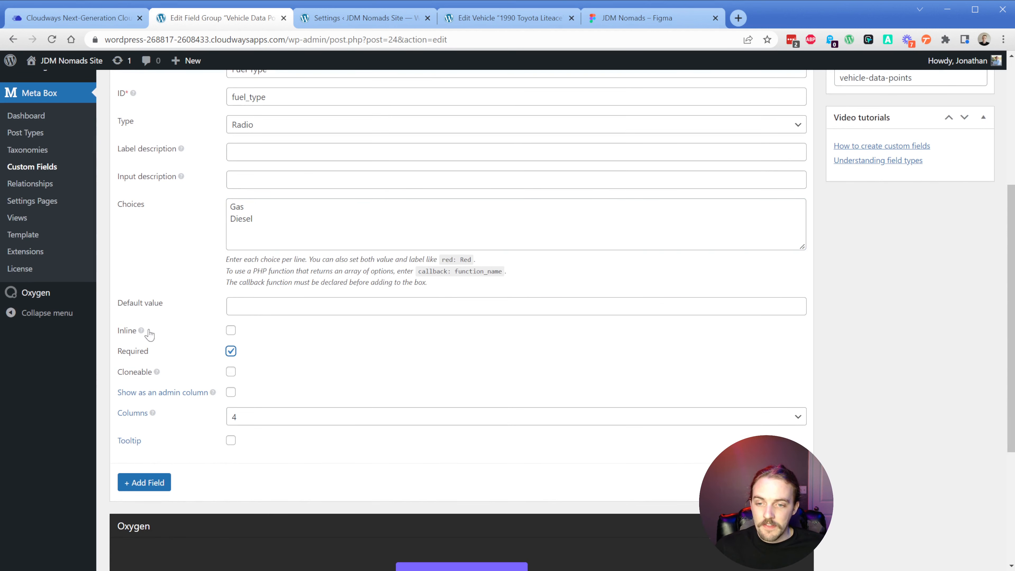
pyautogui.click(140, 334)
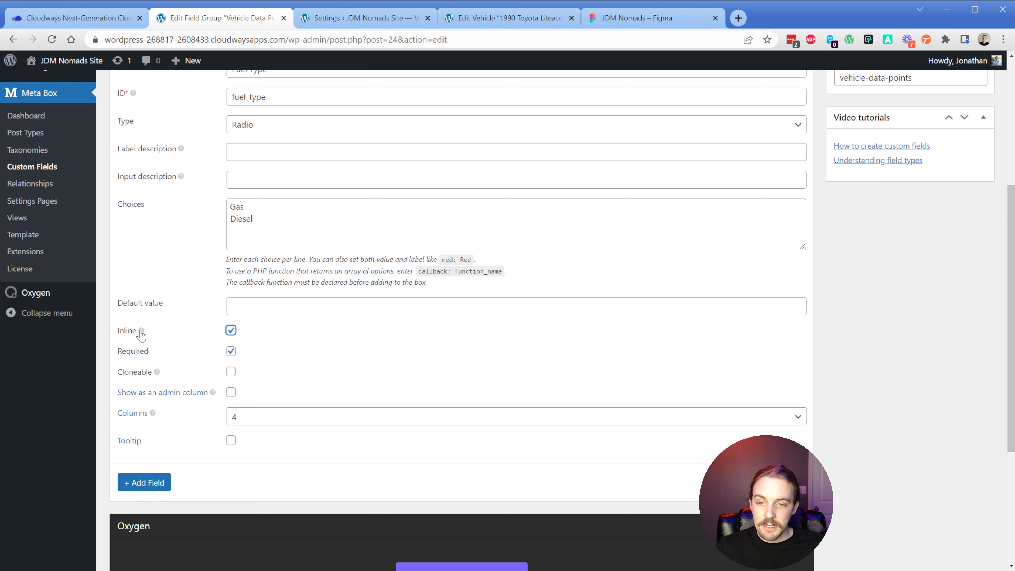
pyautogui.moveTo(142, 333)
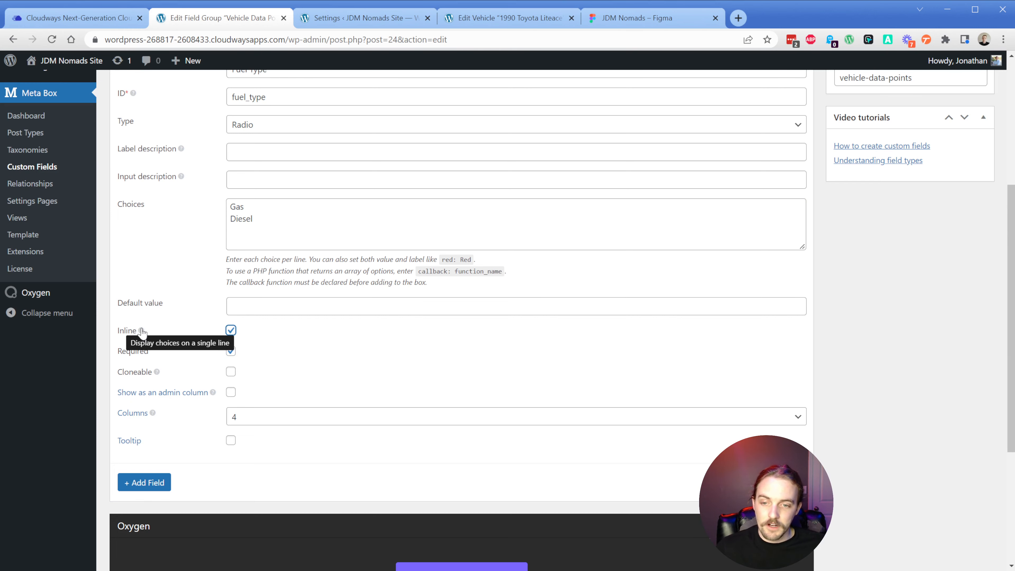
pyautogui.scroll(5, 212, 200)
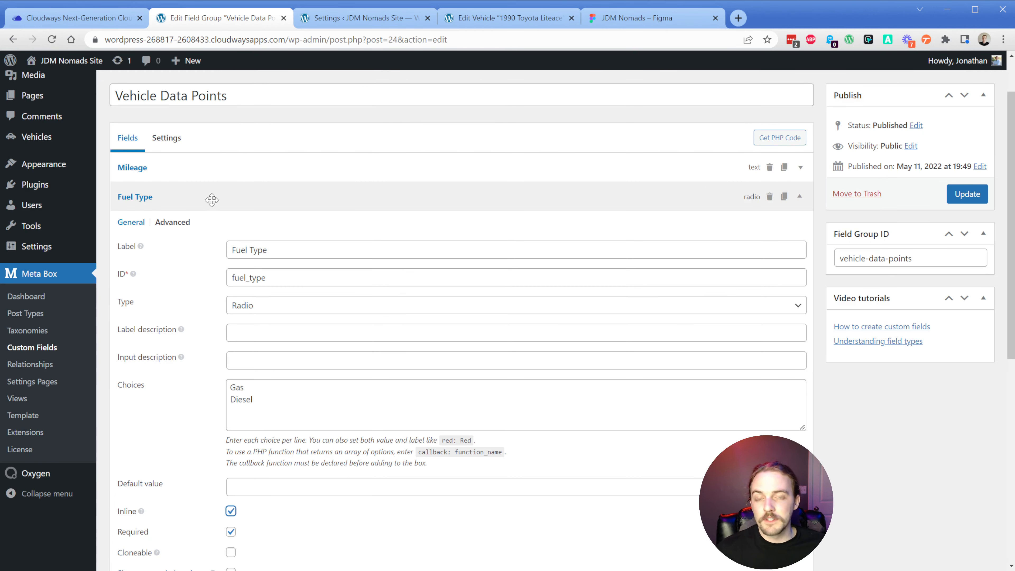
pyautogui.click(211, 200)
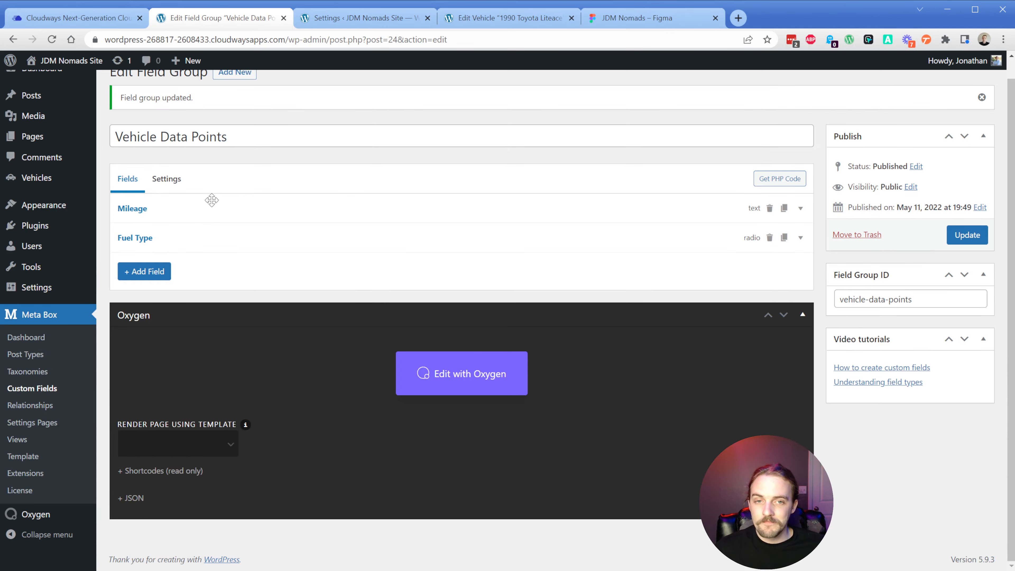
# Step: Add a Radio field labelled Transmission Type to the Vehicle Data Points field group
pyautogui.click(160, 273)
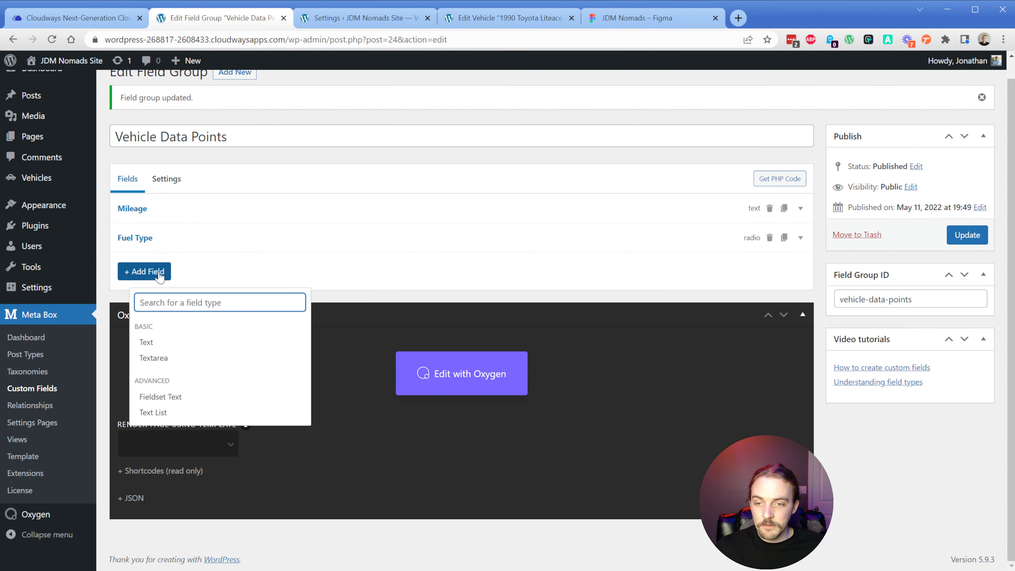
pyautogui.write('radio')
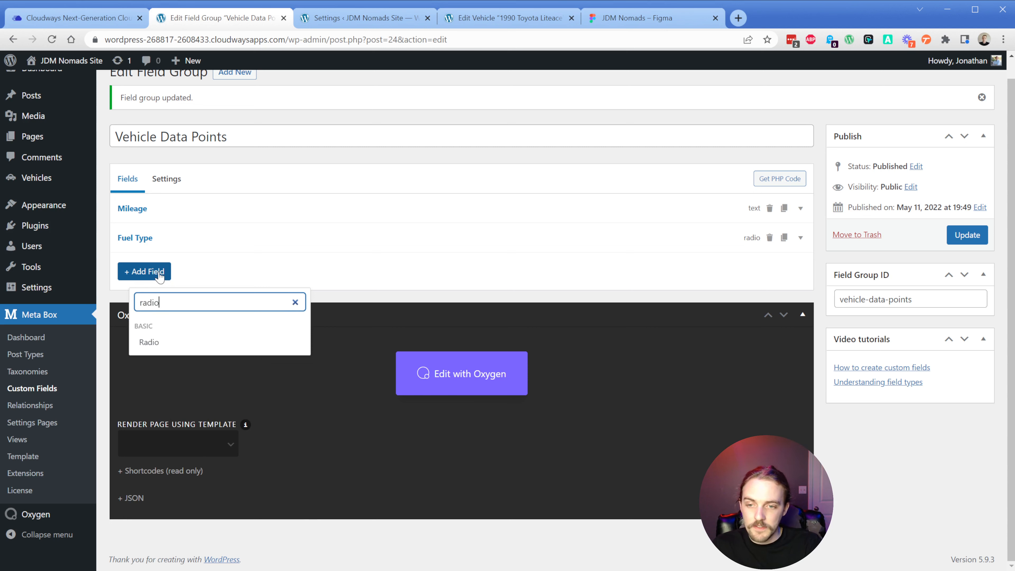
pyautogui.click(161, 342)
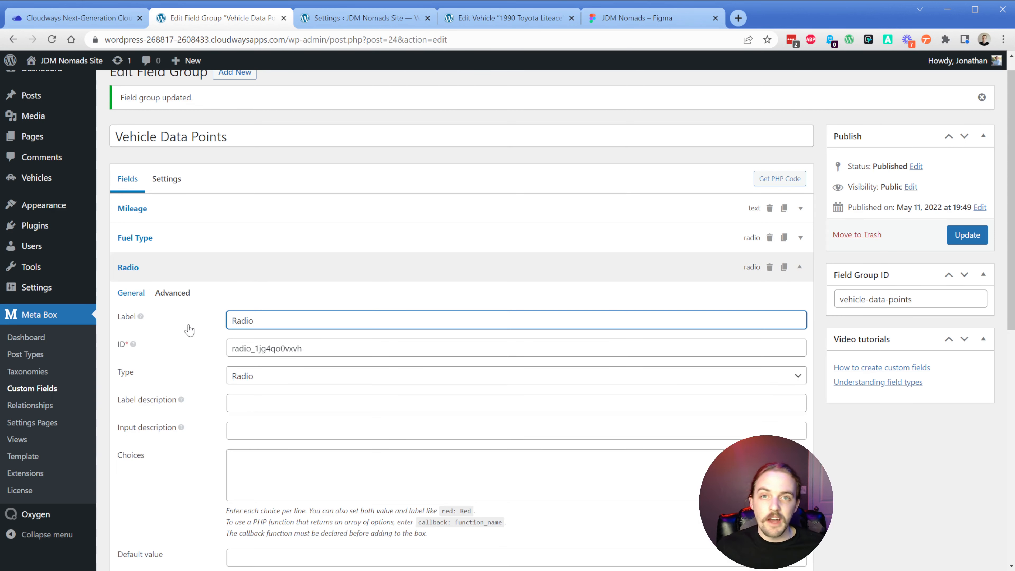
pyautogui.doubleClick(270, 316)
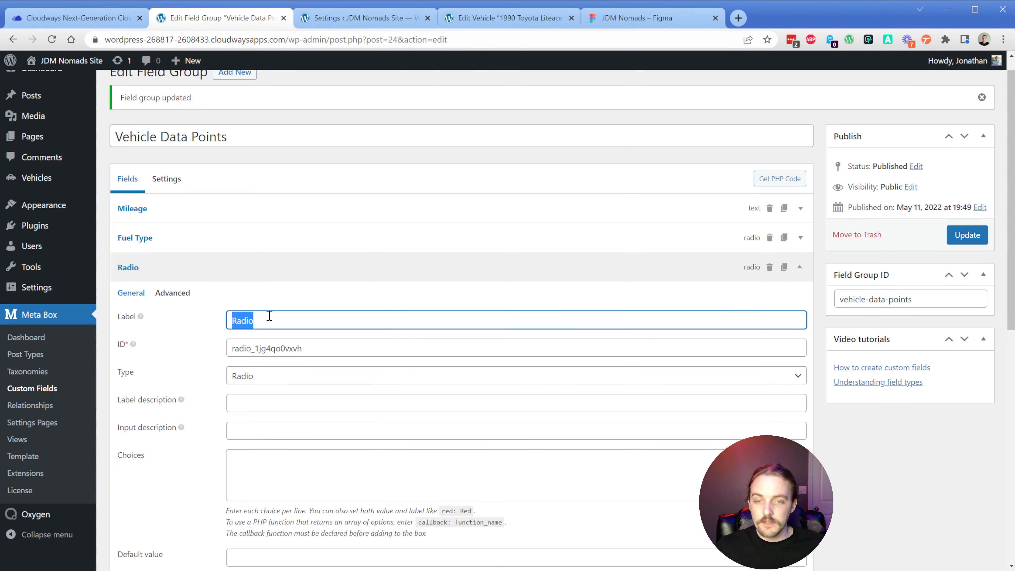
pyautogui.write('T')
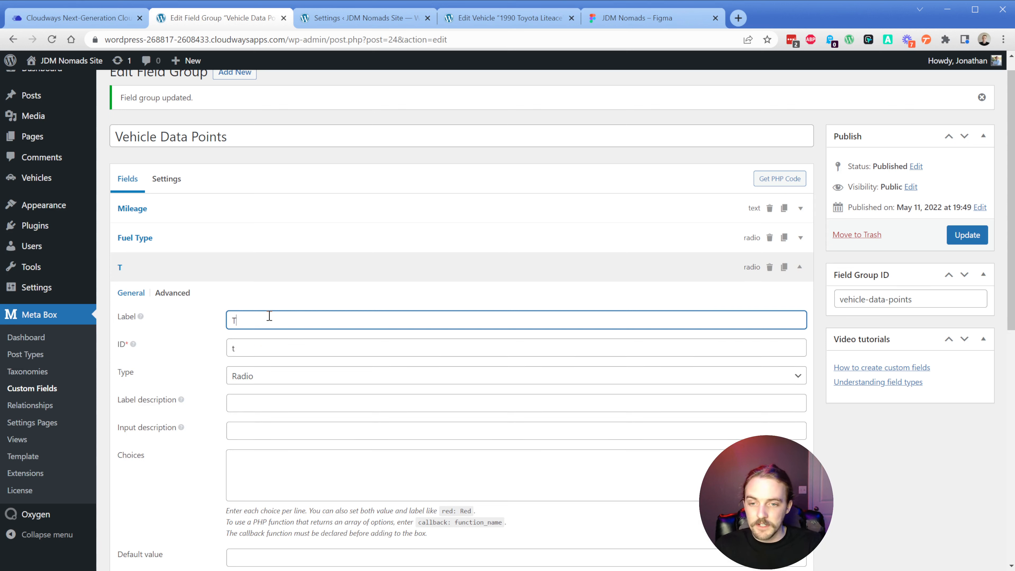
pyautogui.write('ransmission Type')
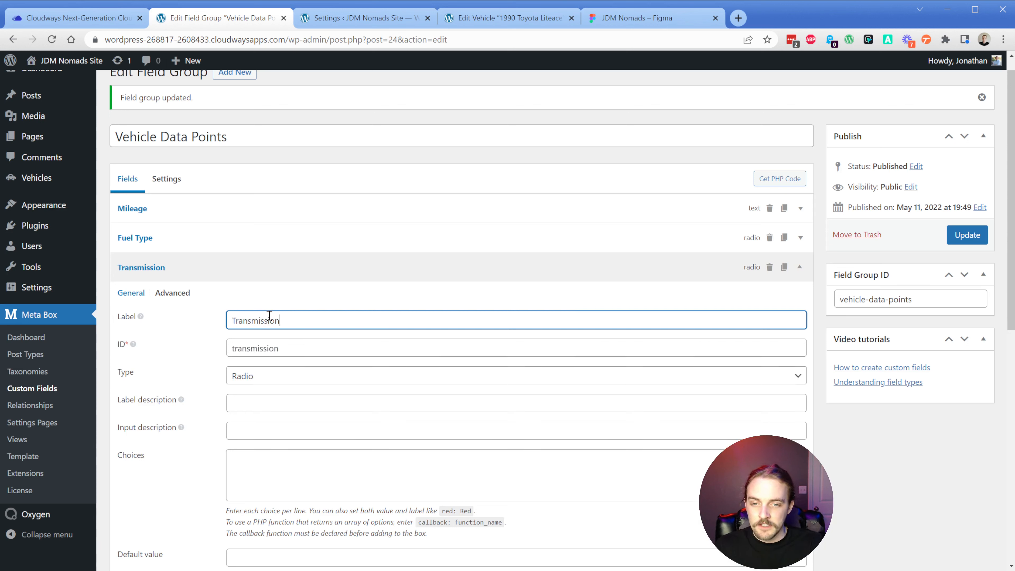
# Step: Enter the choices Manual and Automatic on separate lines for the Transmission Type field
pyautogui.scroll(-5, 271, 280)
pyautogui.click(273, 223)
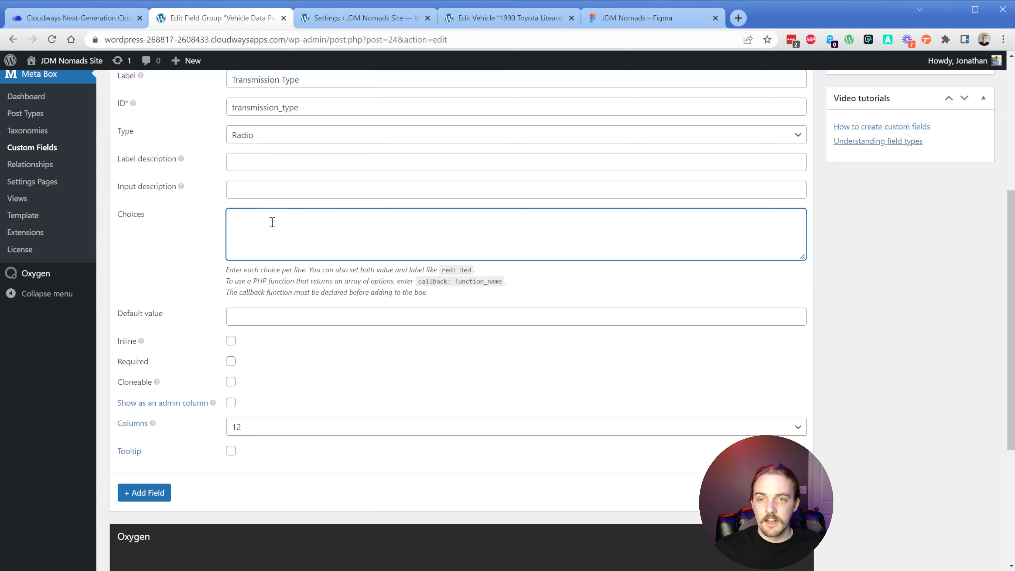
pyautogui.write('Manua')
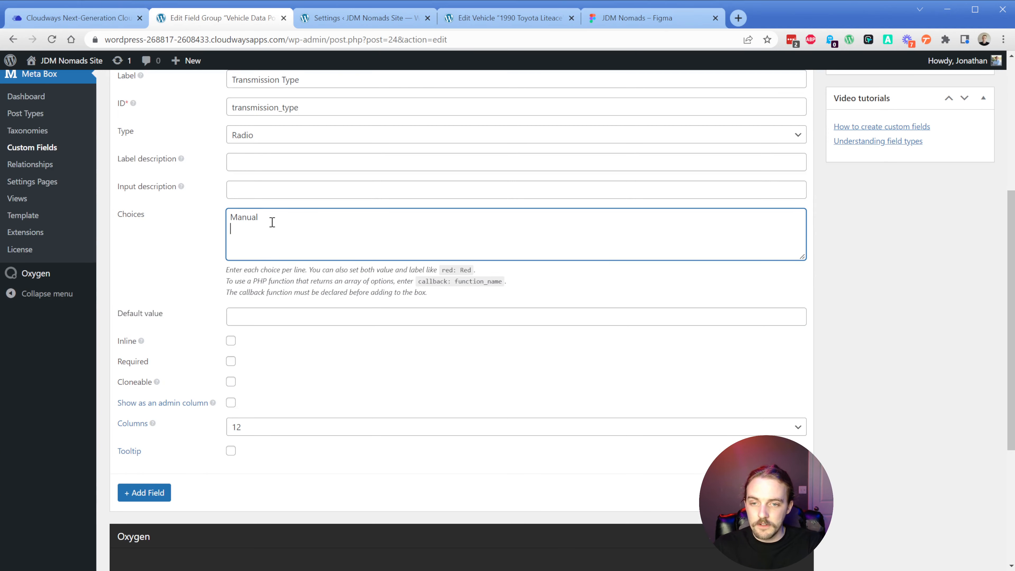
pyautogui.write('l')
pyautogui.press('Return')
pyautogui.write('Automatic')
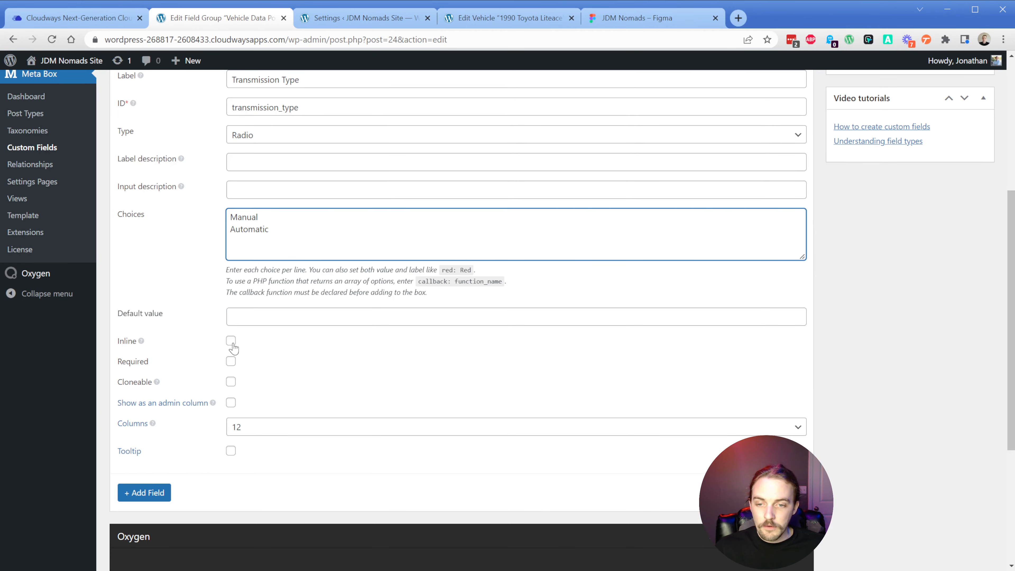
# Step: Make the Transmission Type field inline and required with 4 columns, and update the field group
pyautogui.click(231, 341)
pyautogui.click(261, 429)
pyautogui.press('4')
pyautogui.click(230, 362)
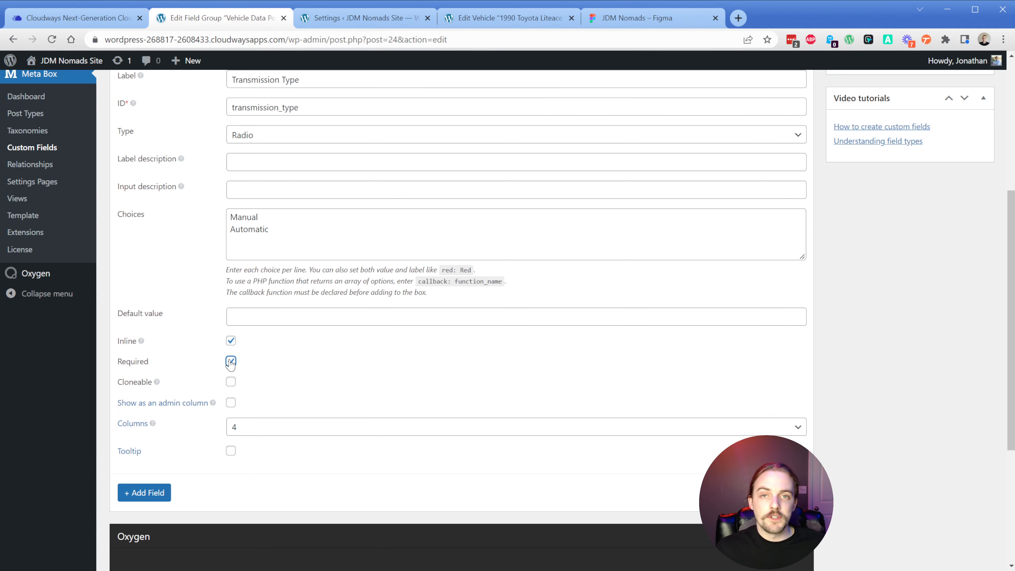
pyautogui.scroll(5, 400, 369)
pyautogui.click(968, 254)
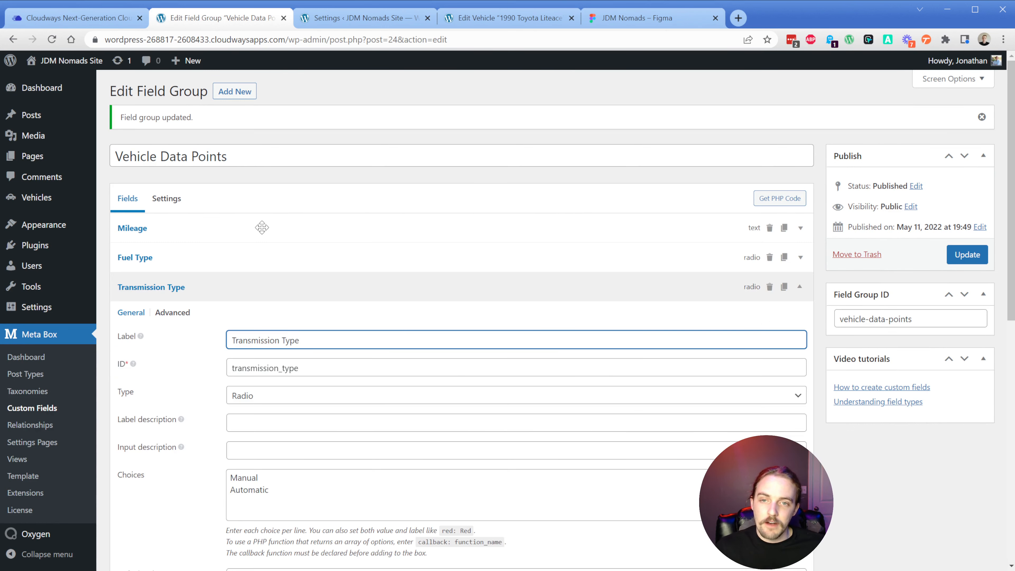
# Step: Reload the 1990 Toyota Liteace vehicle, fill in mileage 130,000, fuel type Diesel and transmission Manual, and update it
pyautogui.click(490, 18)
pyautogui.press('F5')
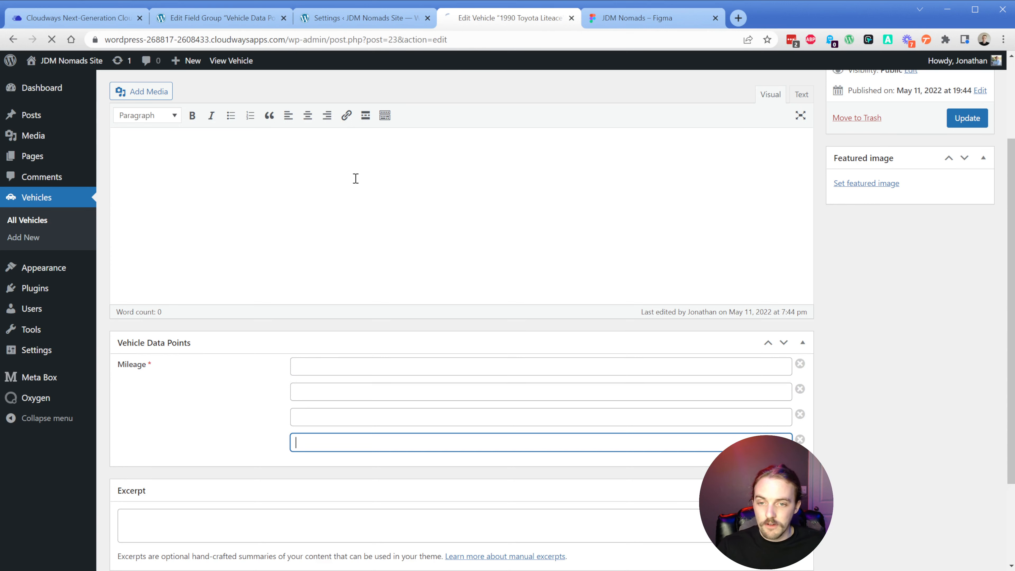
pyautogui.click(219, 384)
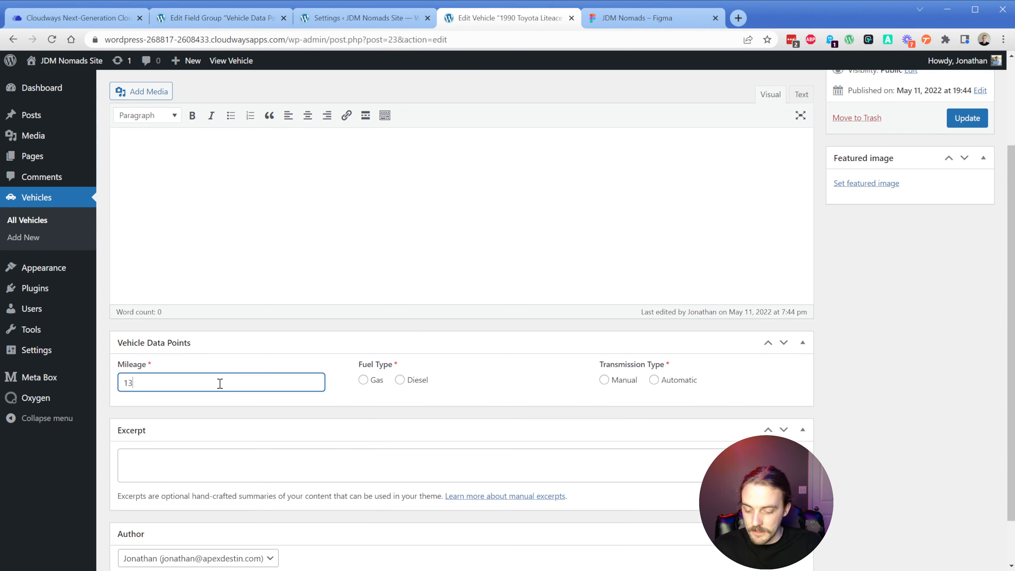
pyautogui.write('000')
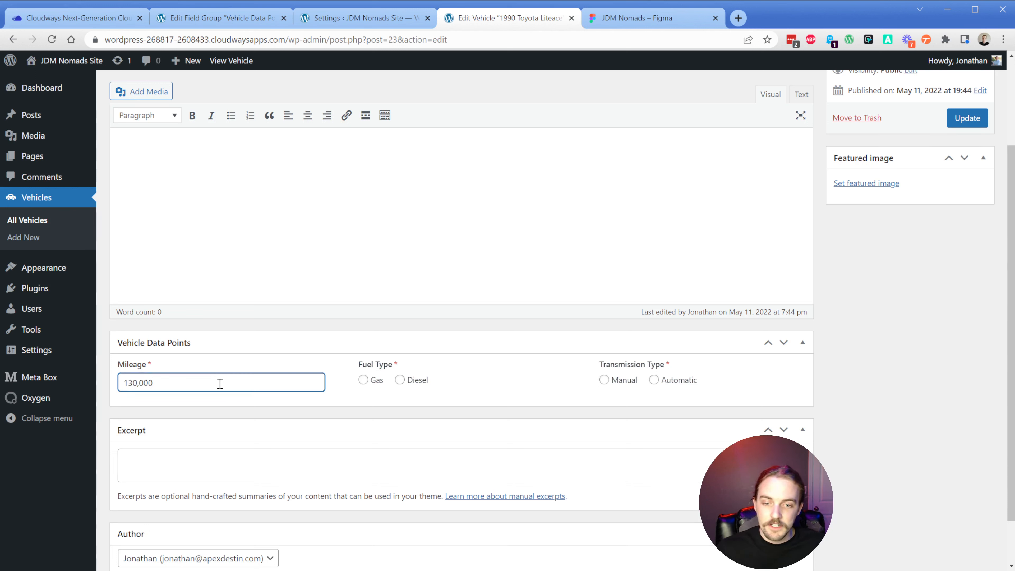
pyautogui.click(403, 382)
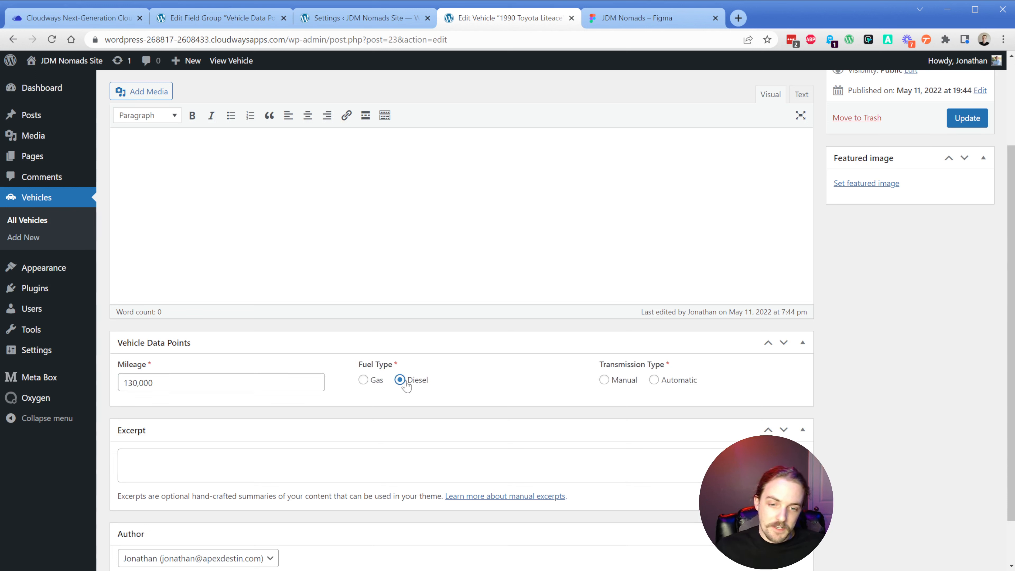
pyautogui.click(625, 383)
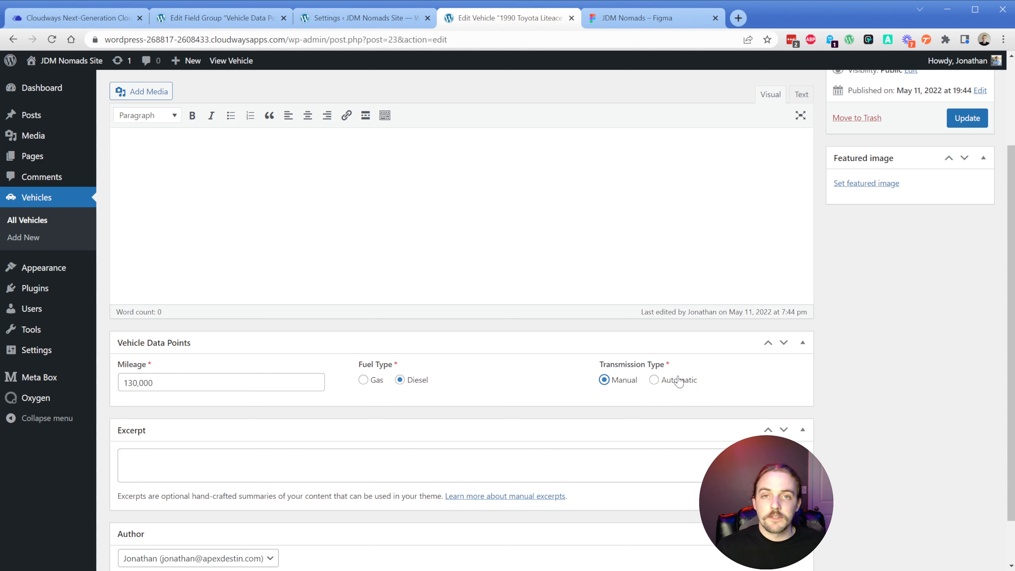
pyautogui.scroll(2, 680, 382)
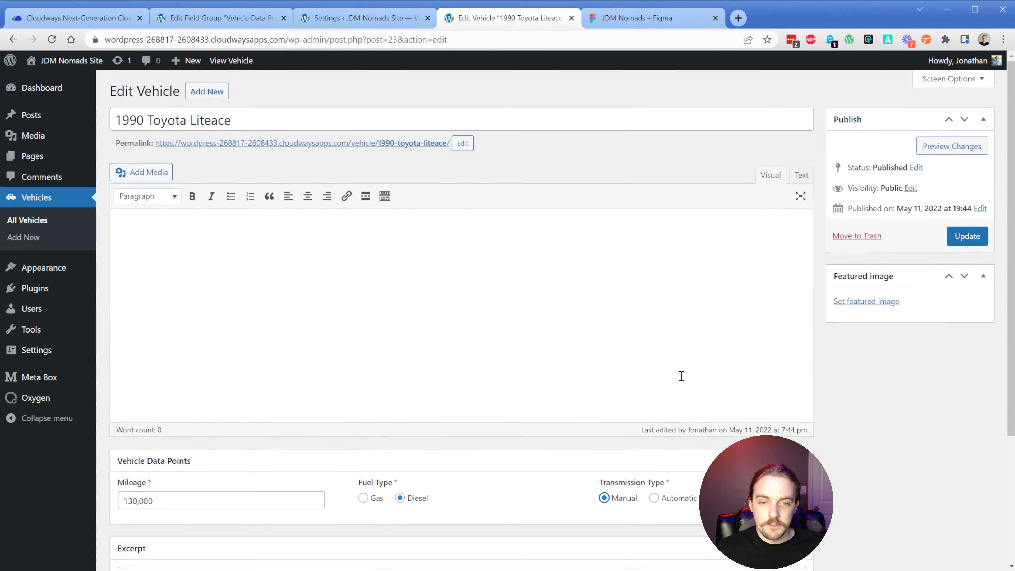
pyautogui.click(958, 240)
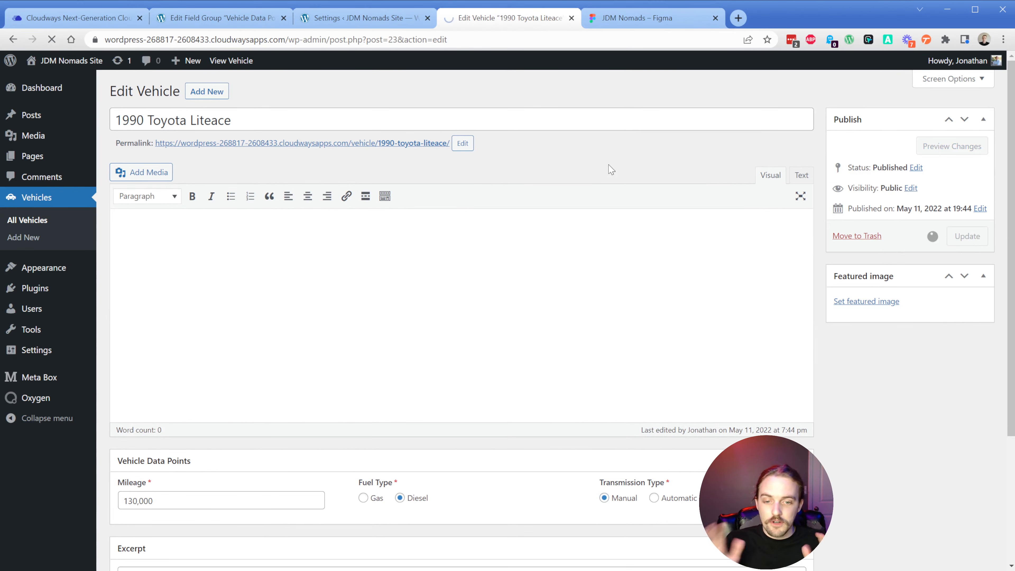
# Step: Copy the lorem ipsum description beside the 1990 LiteAce heading in the Figma design into the vehicle's content editor
pyautogui.click(443, 310)
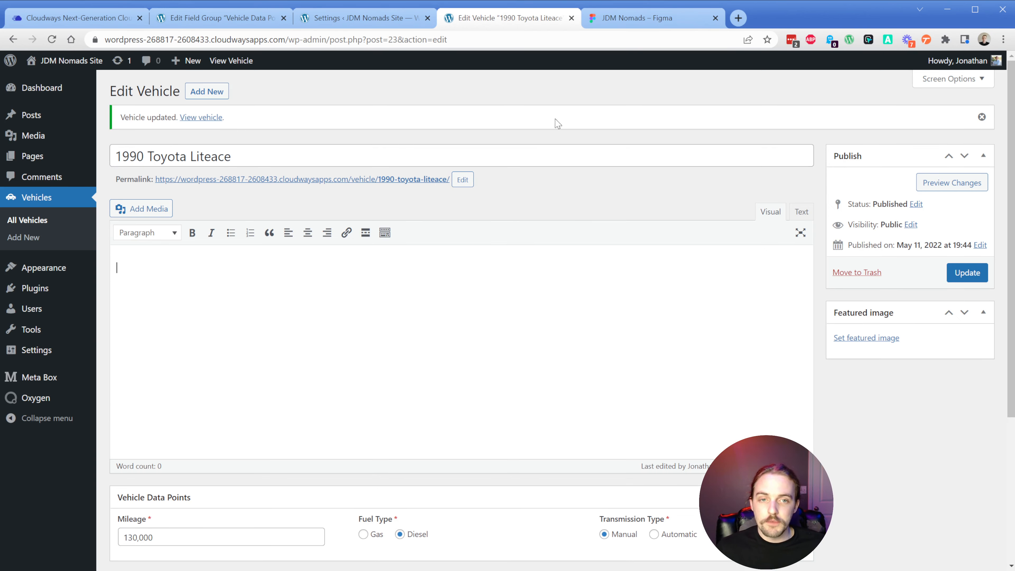
pyautogui.click(623, 17)
pyautogui.scroll(10, 546, 351)
pyautogui.scroll(2, 546, 350)
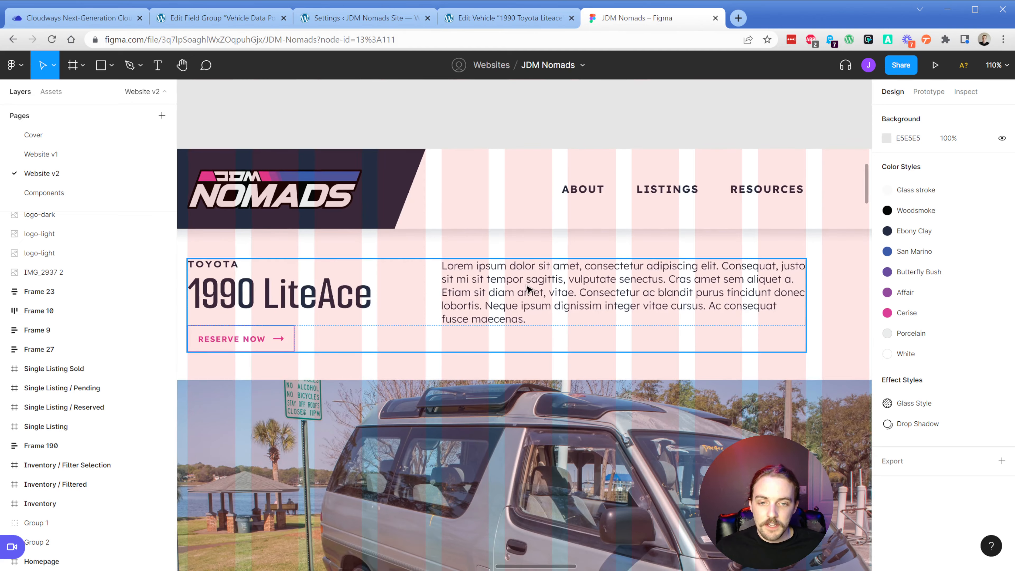
pyautogui.click(527, 288)
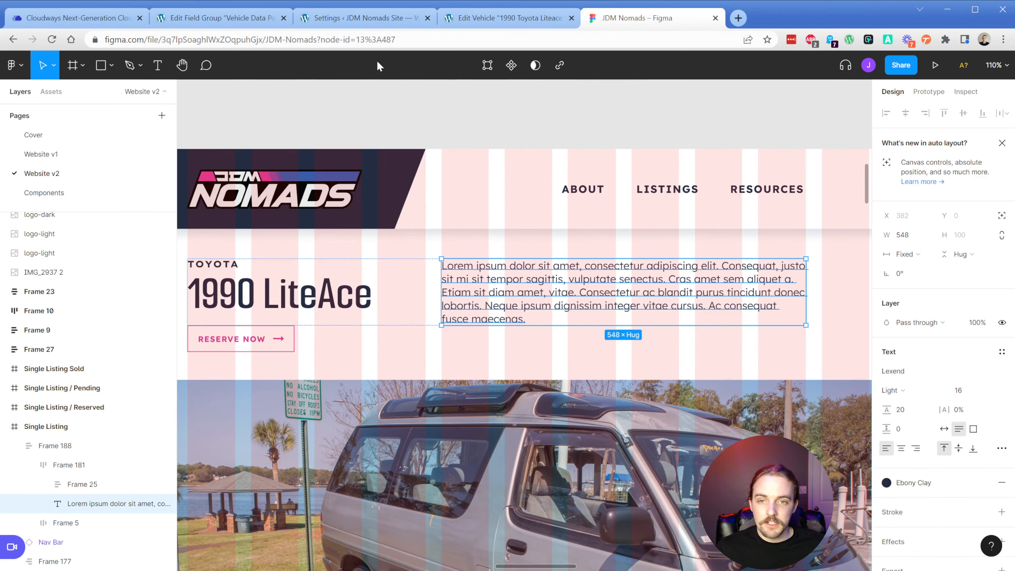
pyautogui.click(227, 20)
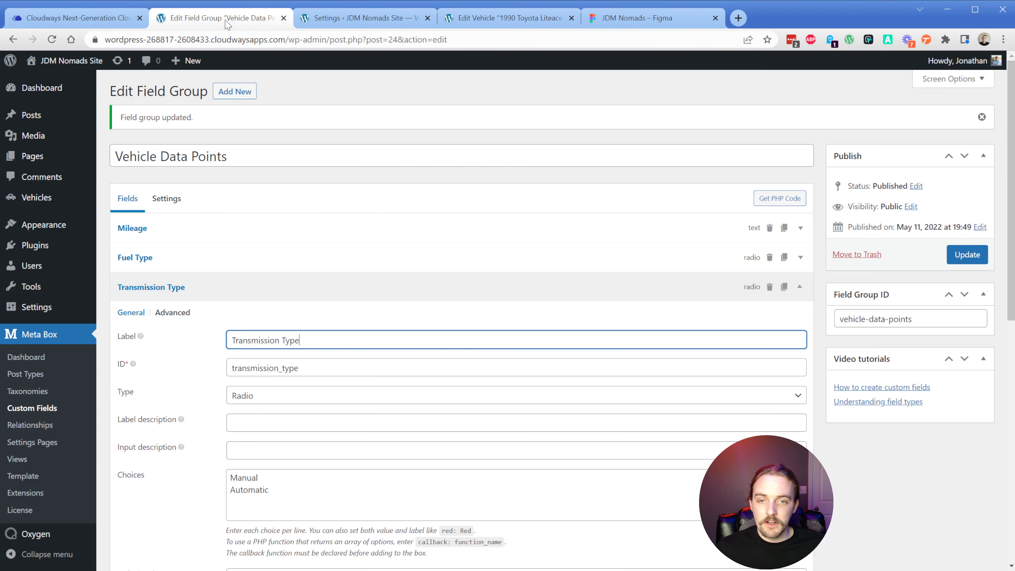
pyautogui.click(470, 18)
pyautogui.click(346, 320)
pyautogui.write('Lorem ipsum dolor sit amet, consectetur adipiscing elit. Consequat, justo sit mi sit tempor sagittis, vulputate senectus. Cras amet sem aliquet a. Etiam sit diam amet, vitae. Consectetur ac blandit purus tincidunt donec lobortis. Neque ipsum dignissim integer vitae cursus. Ac consequat fusce maecenas.')
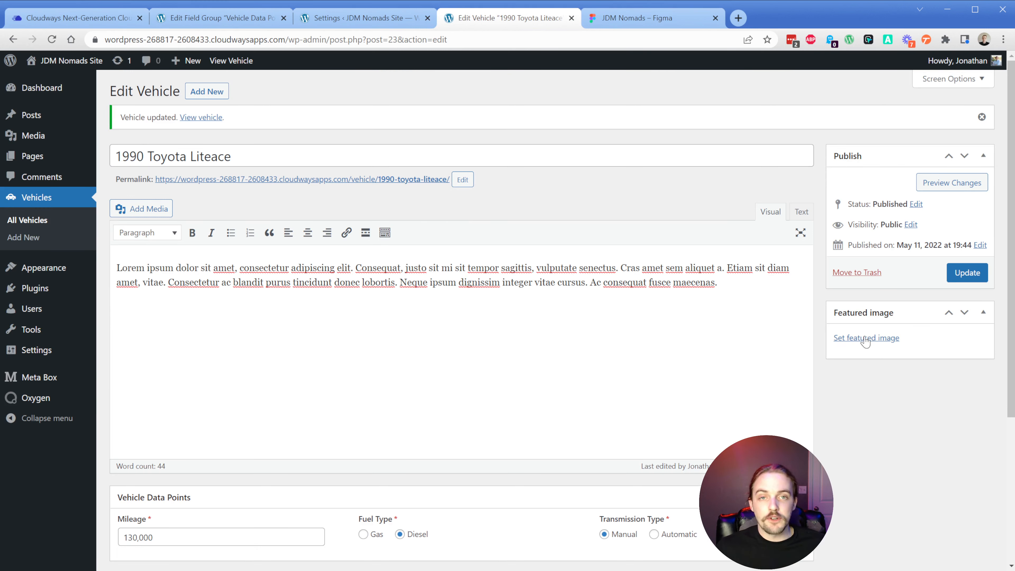
# Step: Open the source image of the large van photo in the Figma Single Listing frame and save it to the computer
pyautogui.click(644, 18)
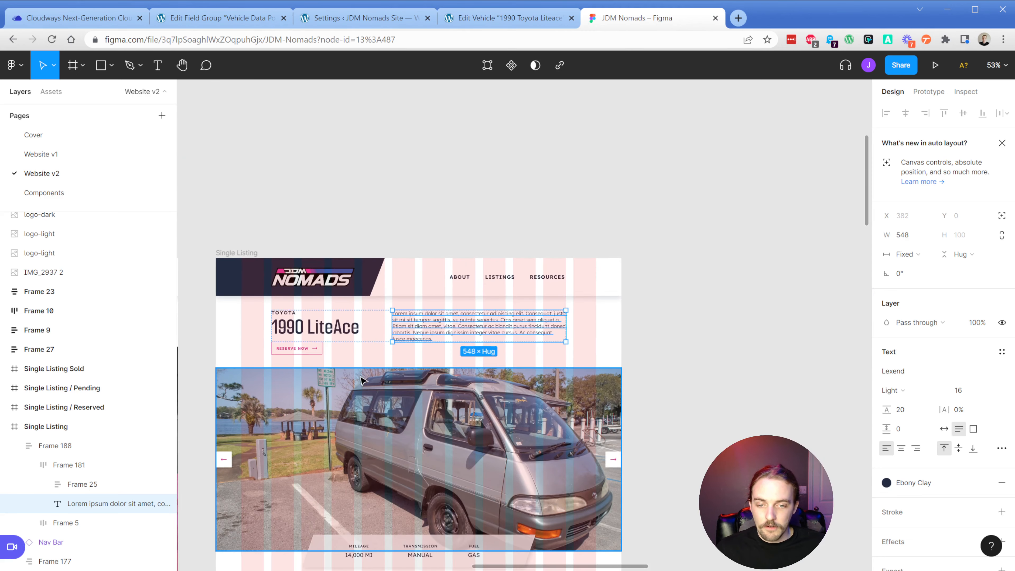
pyautogui.click(361, 380)
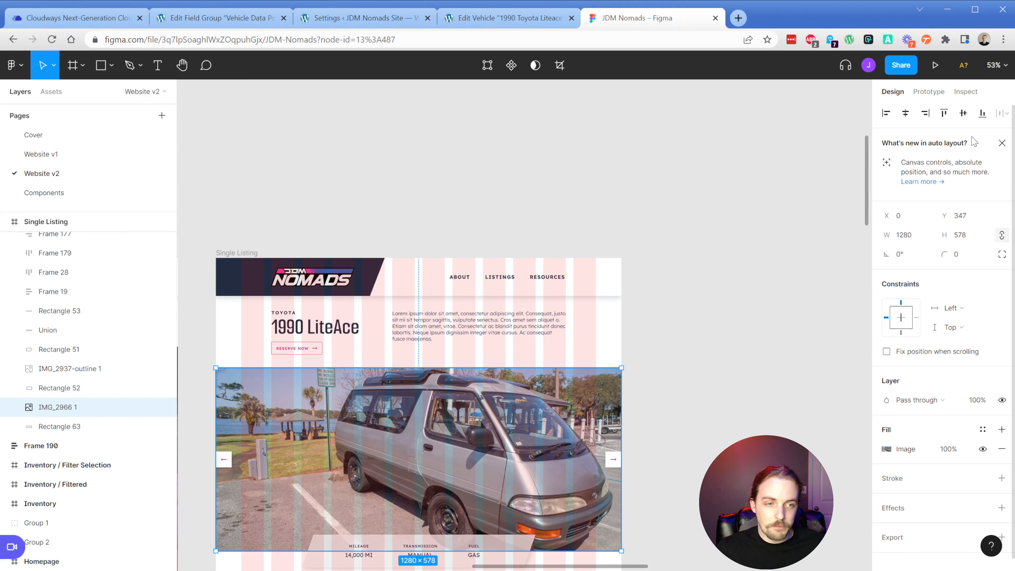
pyautogui.click(966, 91)
pyautogui.click(943, 375)
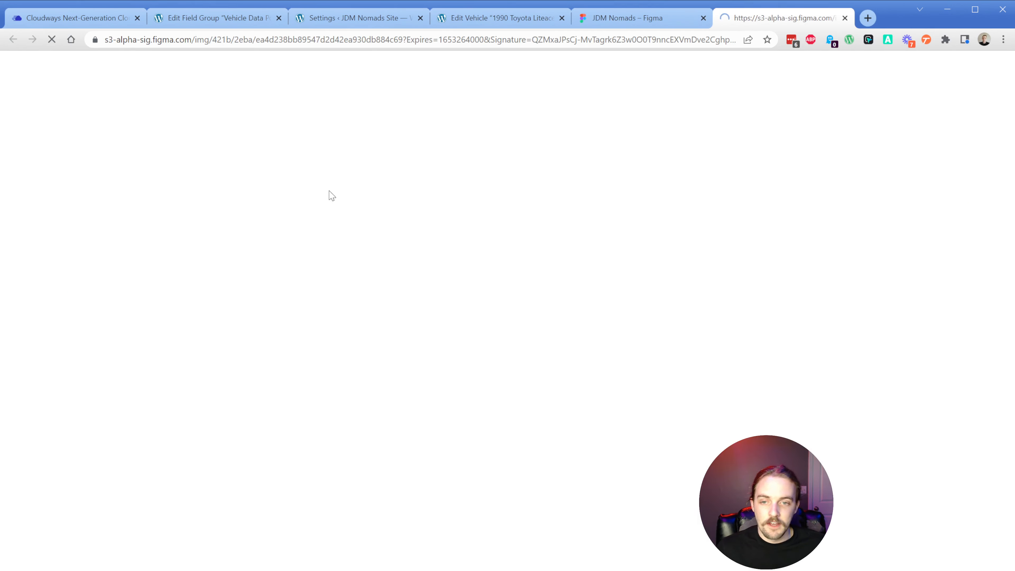
pyautogui.hotkey('ctrl', 's')
pyautogui.press('Return')
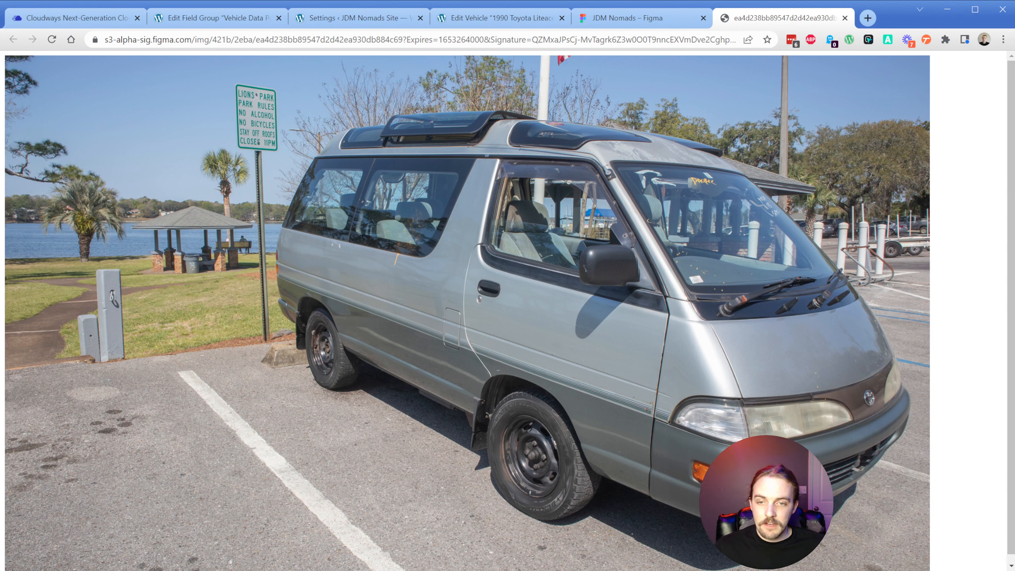
# Step: Upload the downloaded van photo as the 1990 Toyota Liteace's featured image and update the vehicle
pyautogui.click(495, 19)
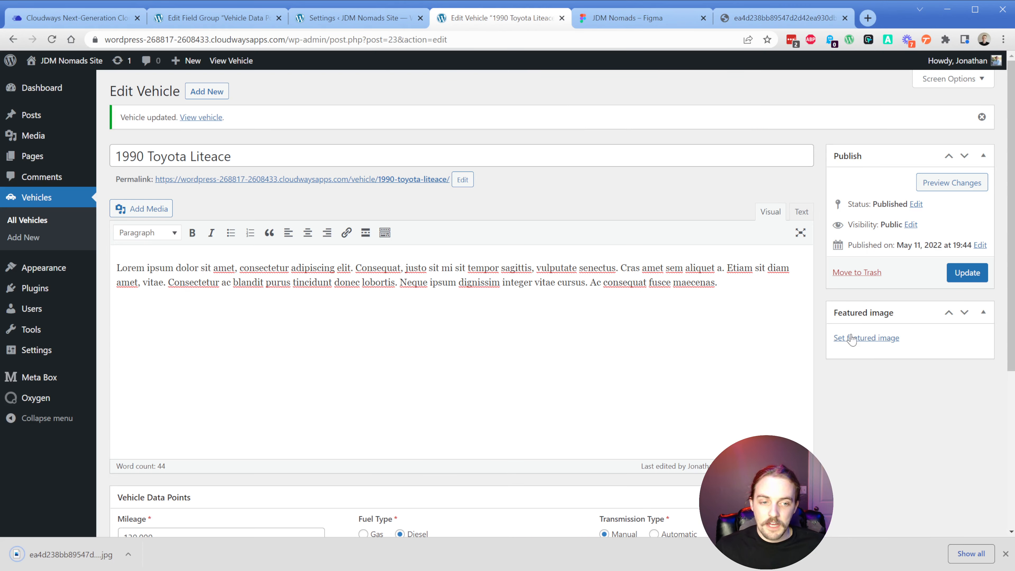
pyautogui.click(833, 336)
pyautogui.moveTo(70, 555); pyautogui.dragTo(222, 386)
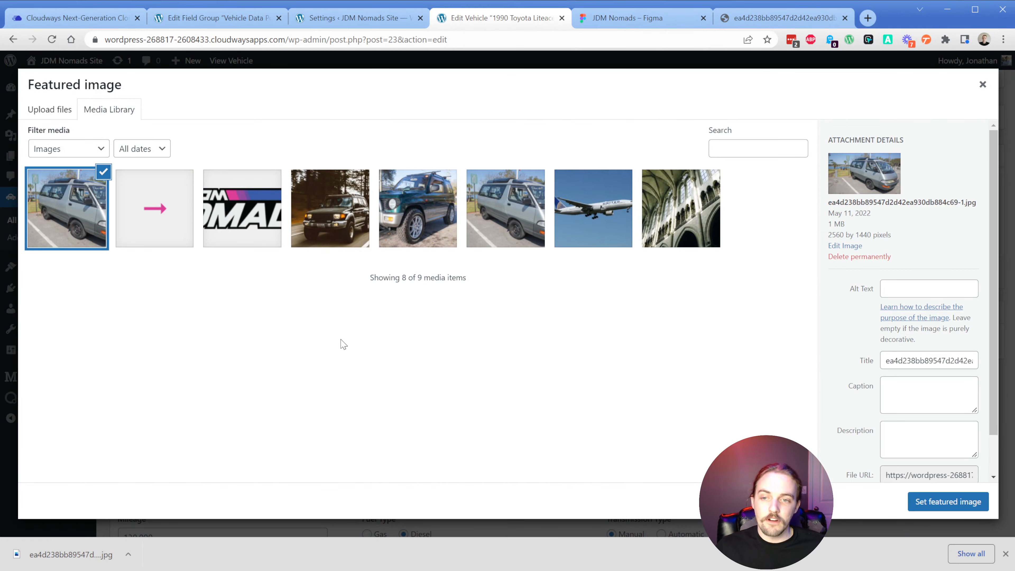
pyautogui.click(940, 502)
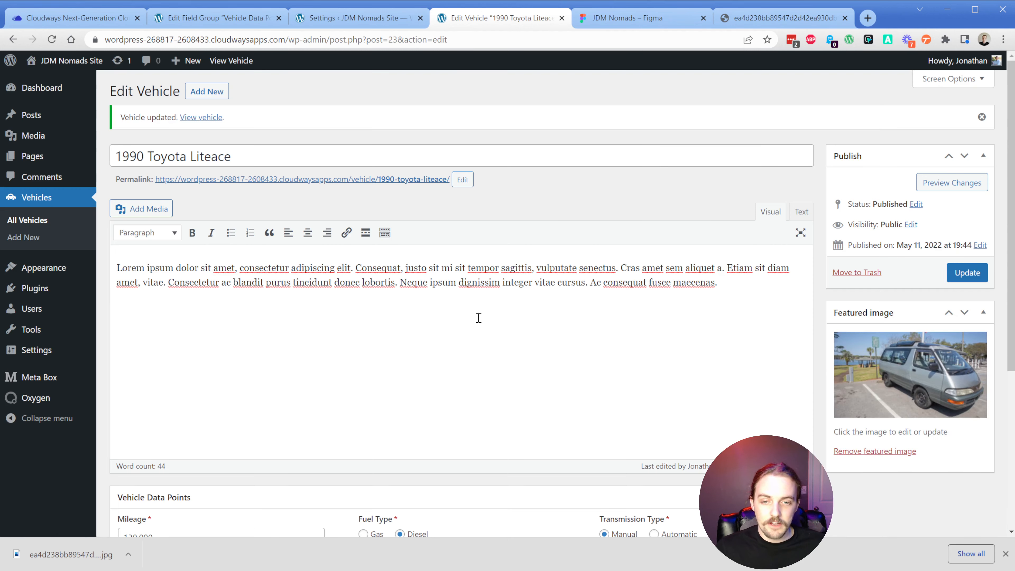
pyautogui.click(967, 275)
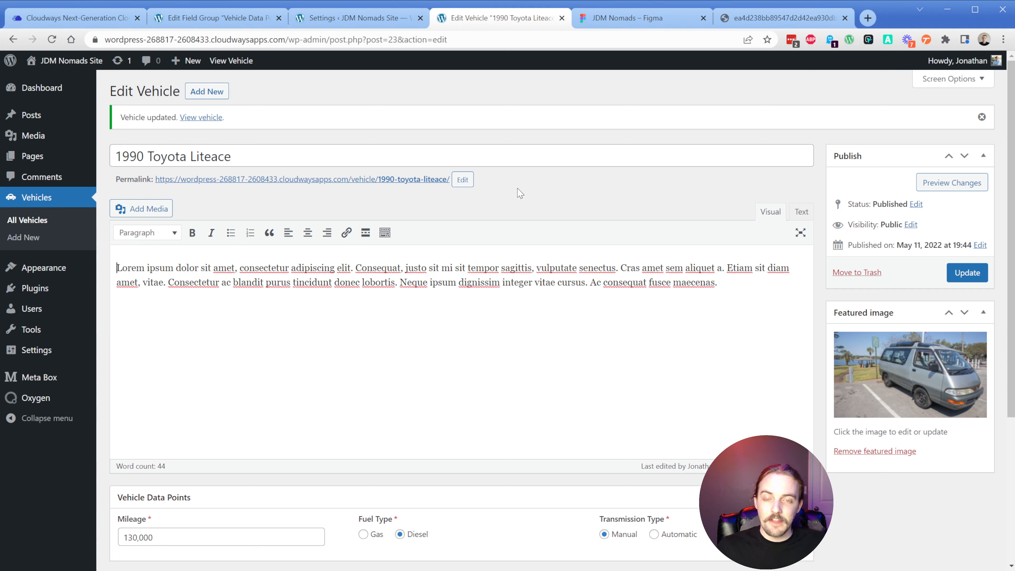
# Step: Collapse the Transmission Type field and add a Single Image field to the Vehicle Data Points field group
pyautogui.click(245, 25)
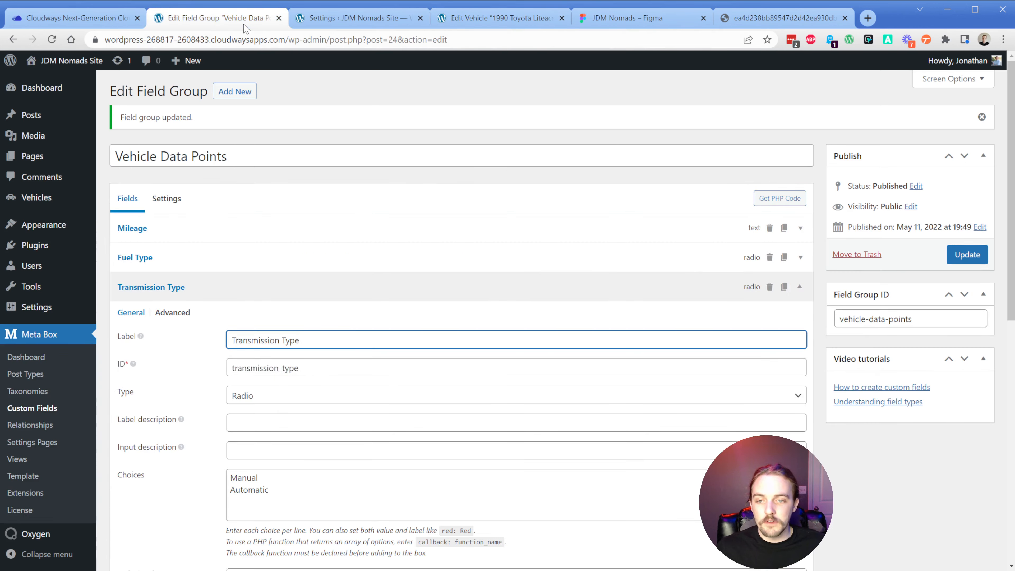
pyautogui.click(245, 286)
pyautogui.click(159, 323)
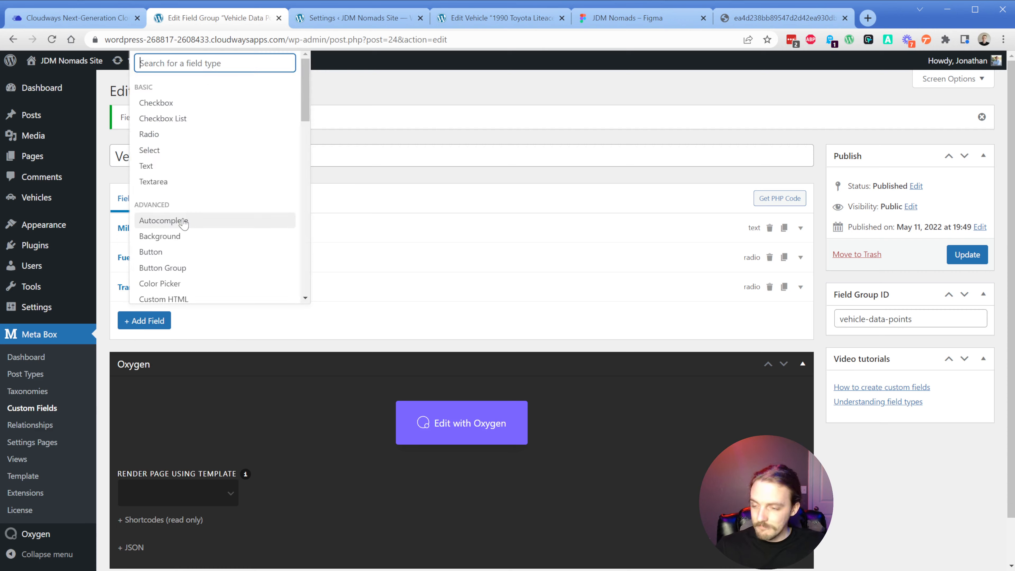
pyautogui.write('sing')
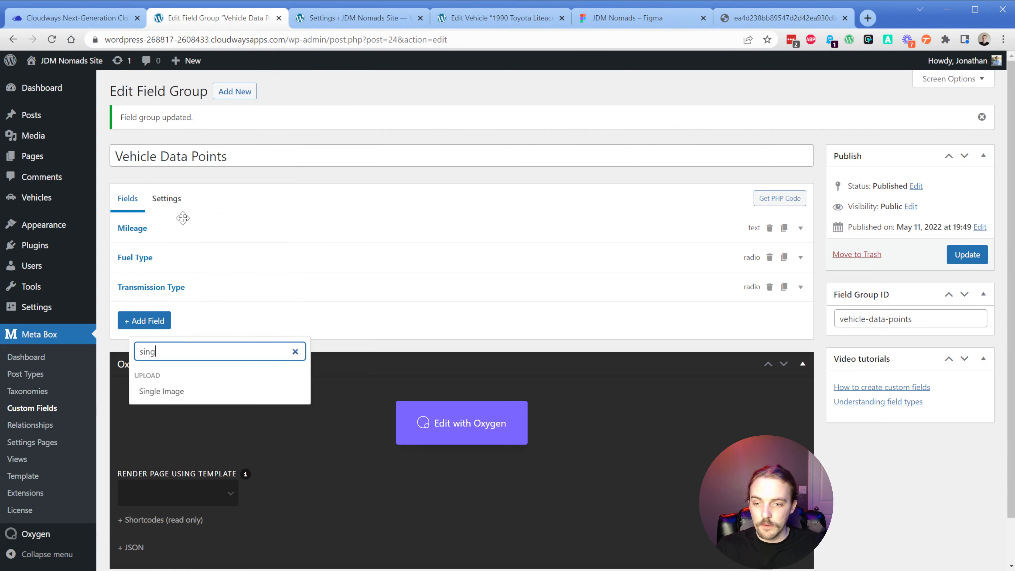
pyautogui.click(204, 395)
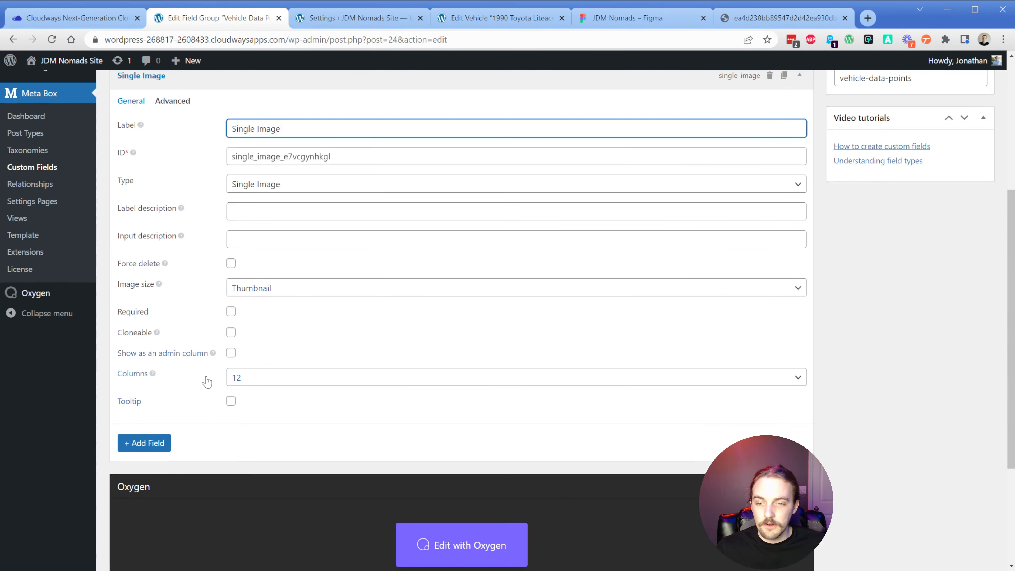
# Step: Change the new image field's type to Image Advanced and make it cloneable and sortable, with a maximum of 12 clones
pyautogui.click(231, 333)
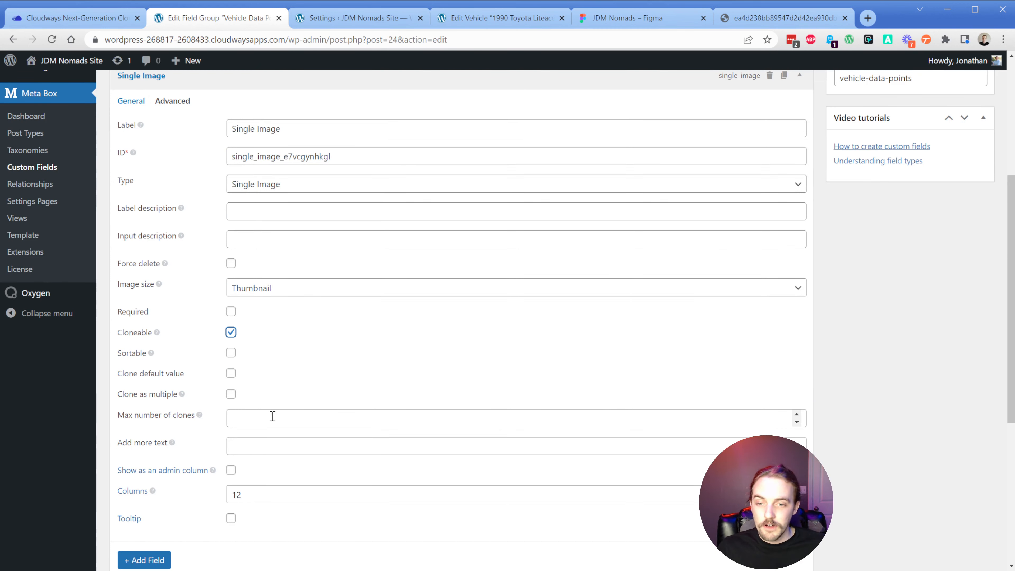
pyautogui.click(277, 184)
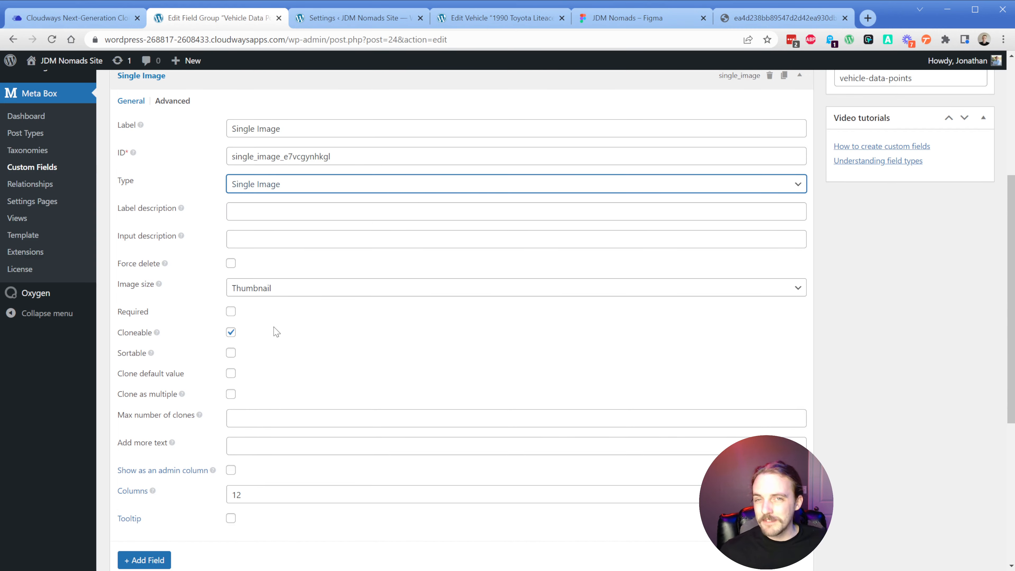
pyautogui.click(277, 332)
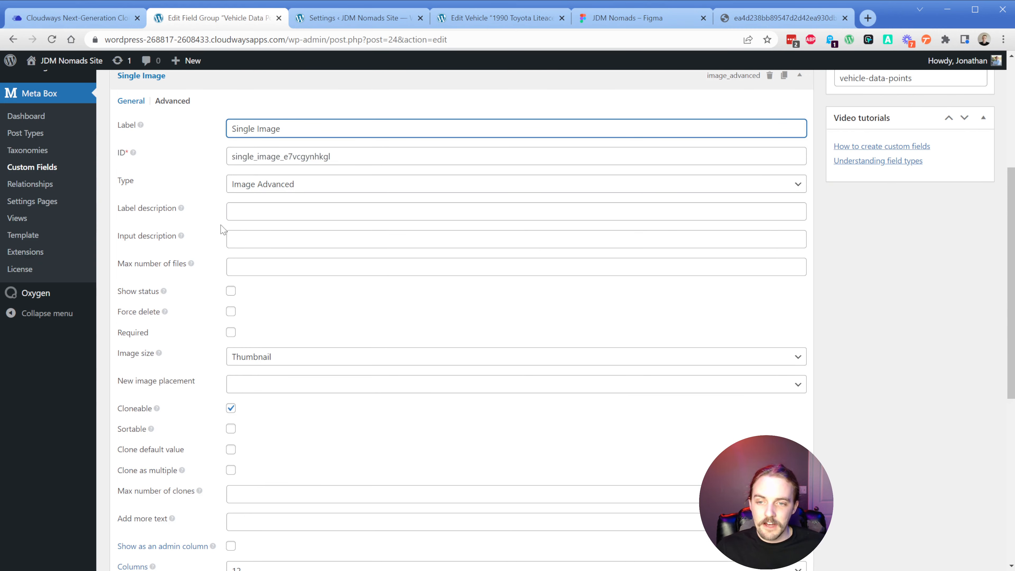
pyautogui.scroll(-1, 218, 265)
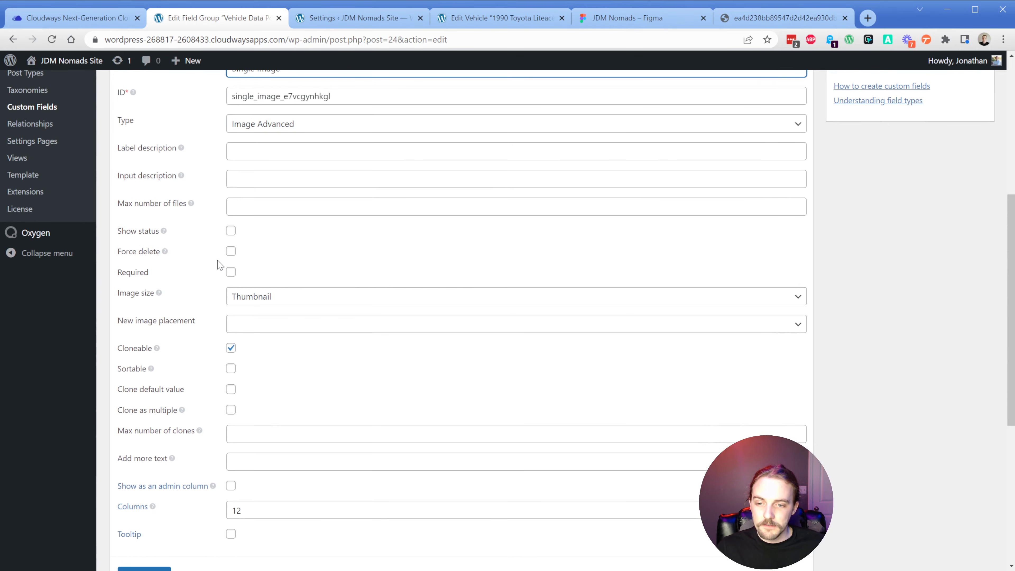
pyautogui.click(232, 370)
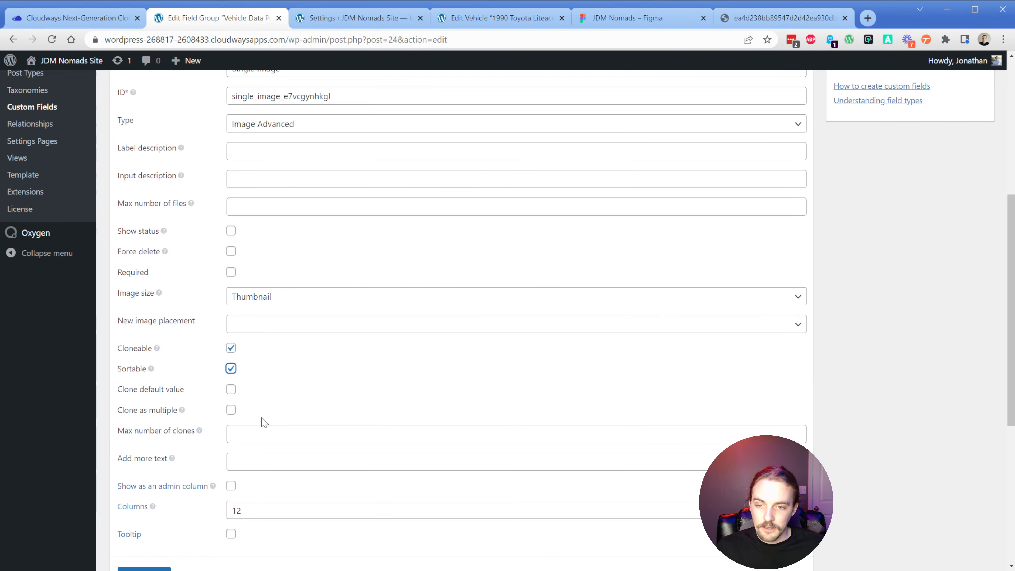
pyautogui.click(263, 435)
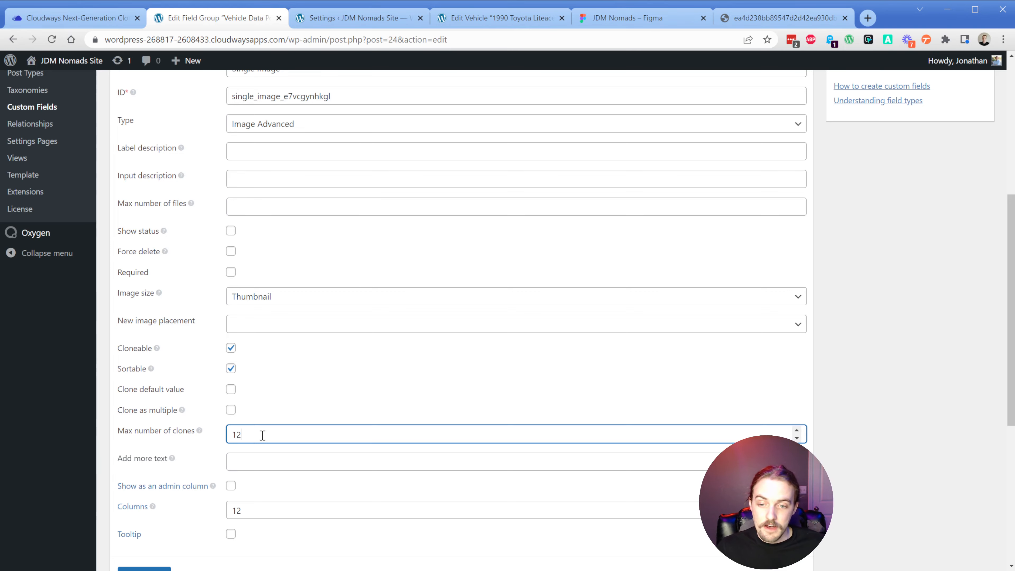
# Step: Label the image field "Gallery", set its ID to "gallery", and update the Vehicle Data Points field group
pyautogui.scroll(8, 262, 435)
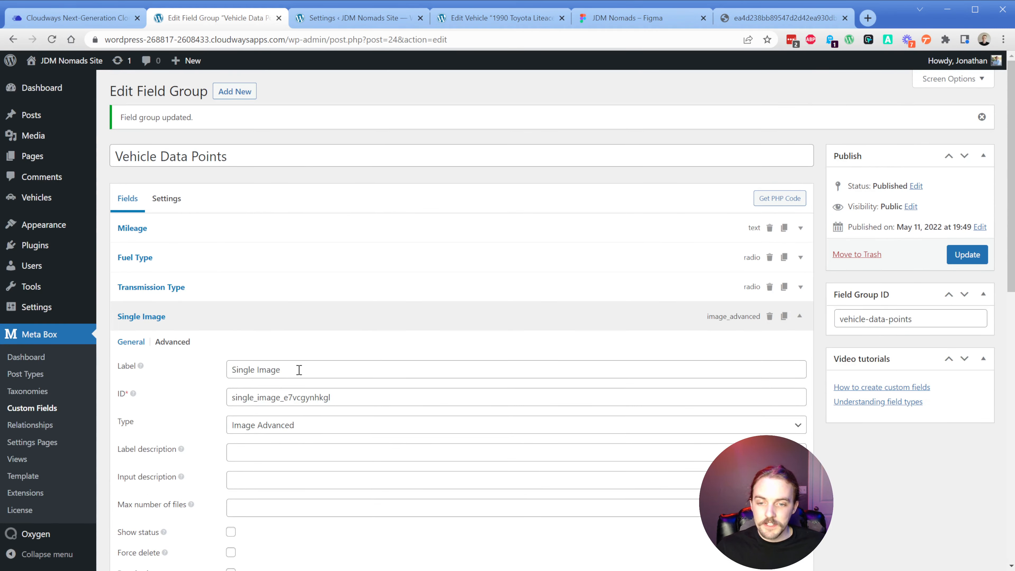
pyautogui.tripleClick(299, 369)
pyautogui.write('Gallery')
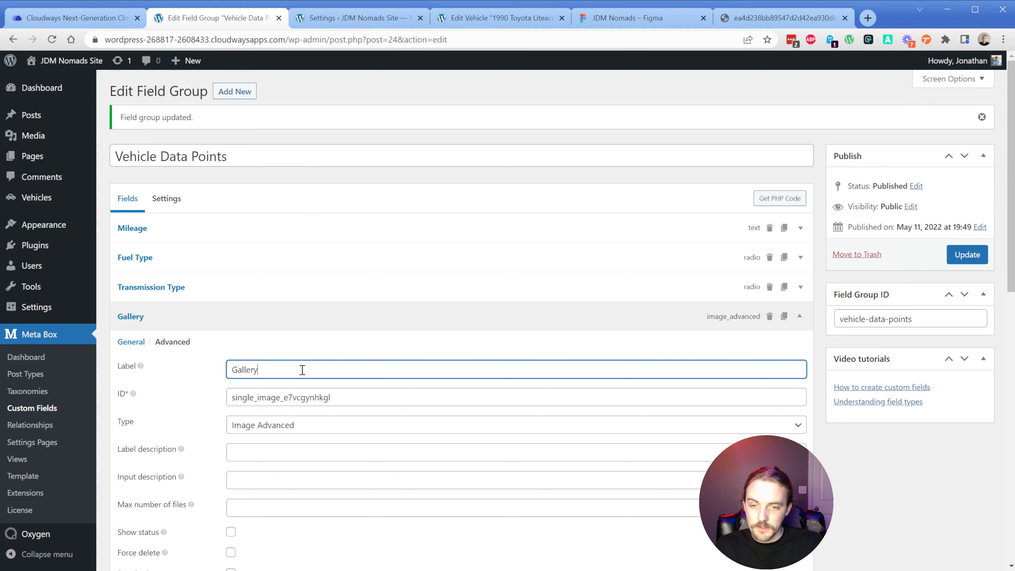
pyautogui.press('Tab')
pyautogui.write('gallery')
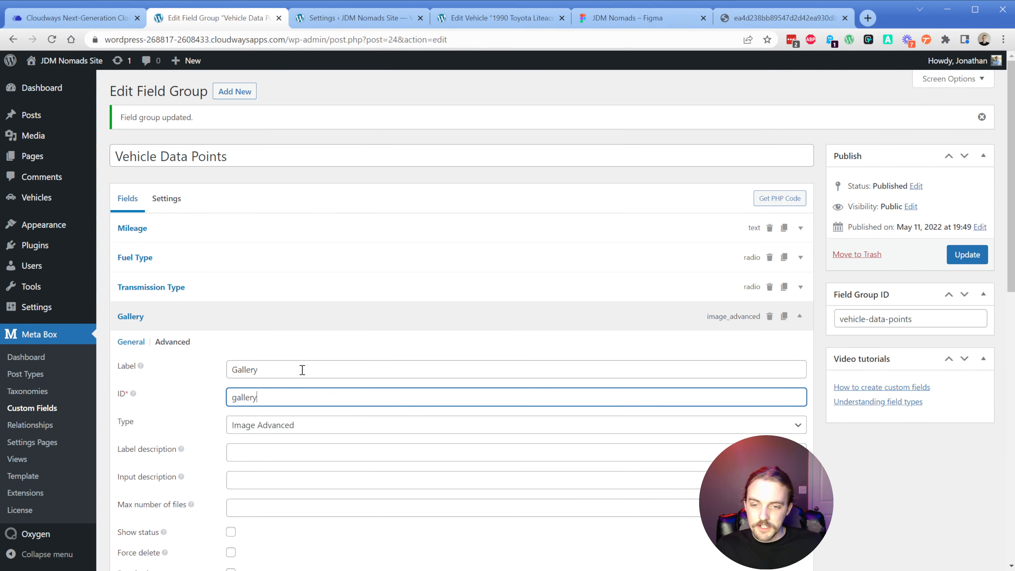
pyautogui.click(967, 255)
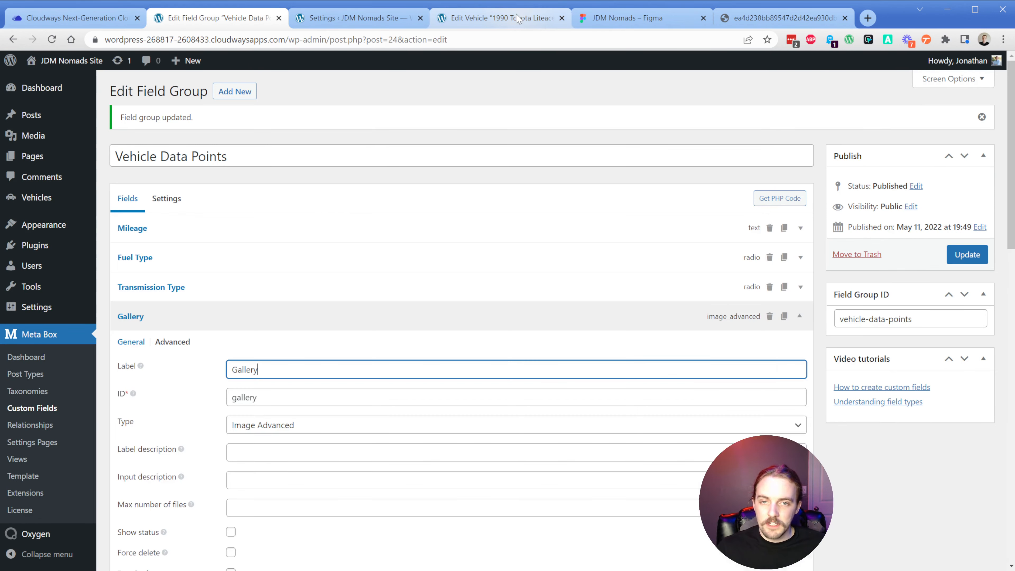
# Step: Add both van photos, the two SUV photos, the church interior and the airplane to the 1990 Toyota Liteace's Gallery field from the Media Library
pyautogui.click(517, 18)
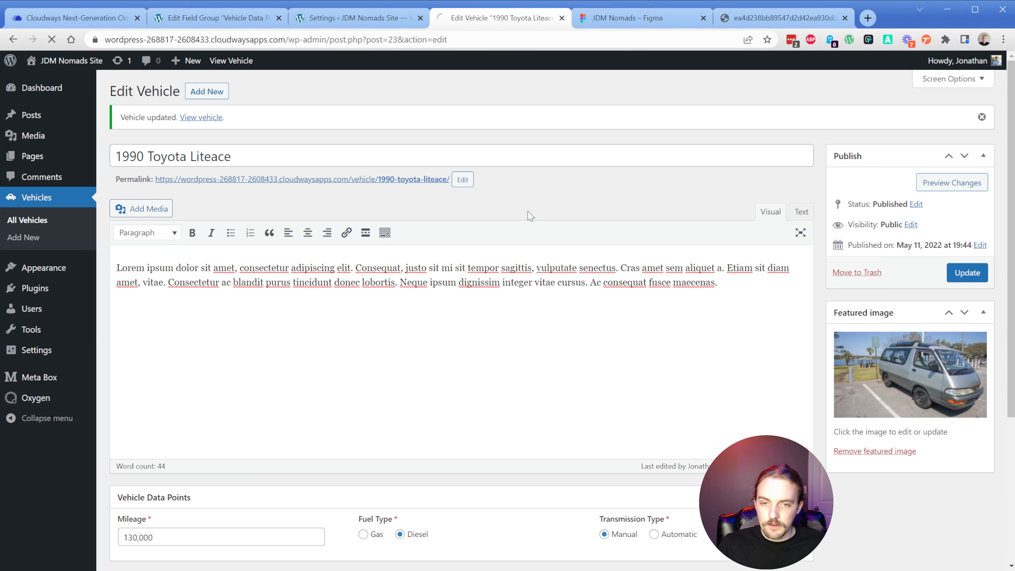
pyautogui.scroll(-5, 264, 363)
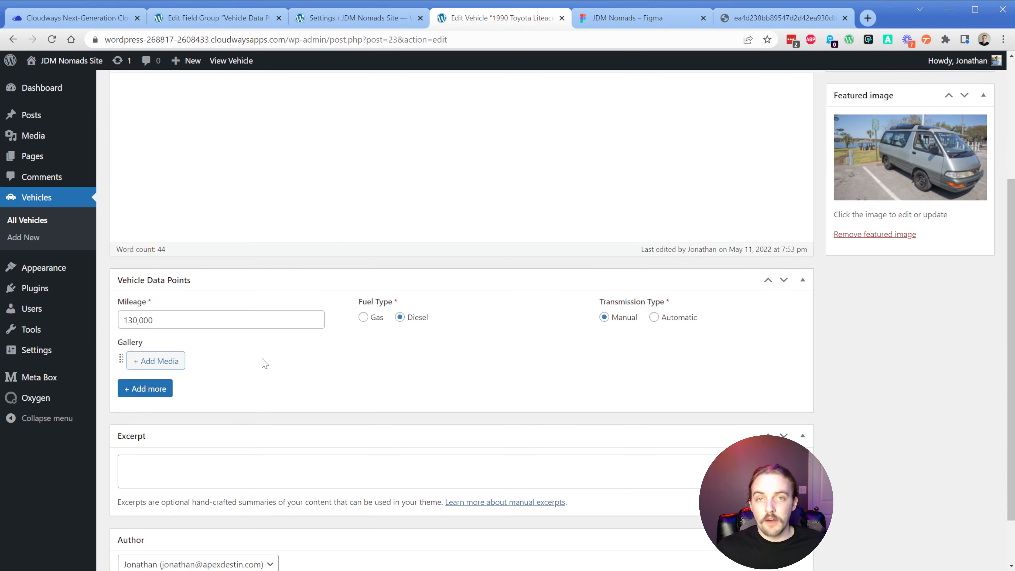
pyautogui.click(163, 362)
pyautogui.click(82, 222)
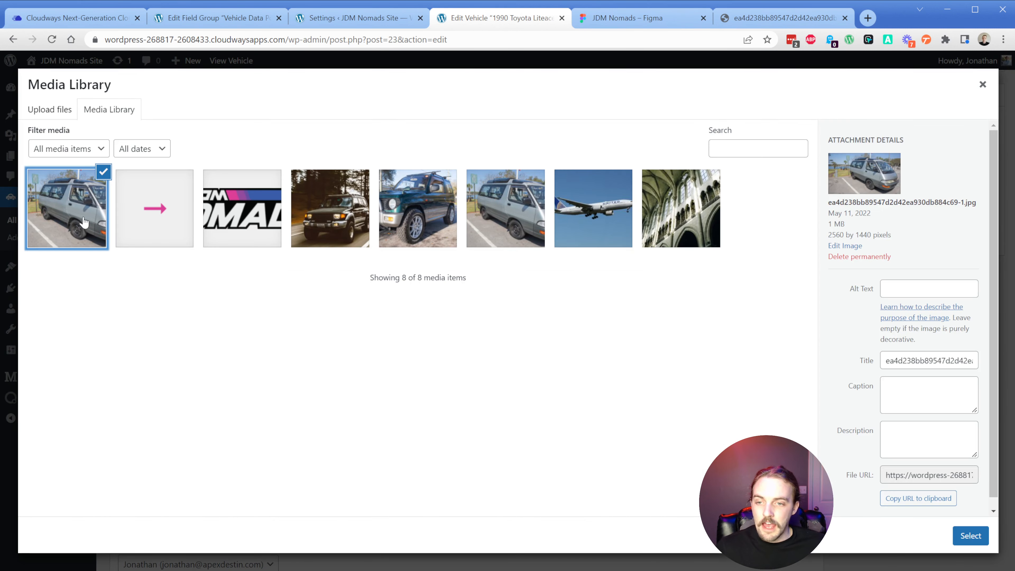
pyautogui.click(334, 232)
pyautogui.click(418, 232)
pyautogui.click(508, 232)
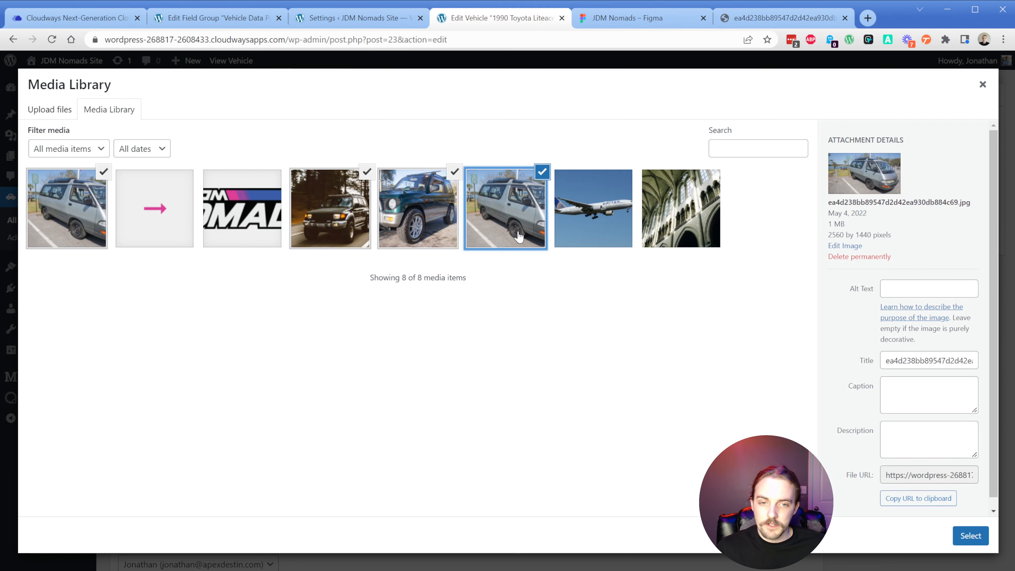
pyautogui.click(680, 216)
pyautogui.click(608, 231)
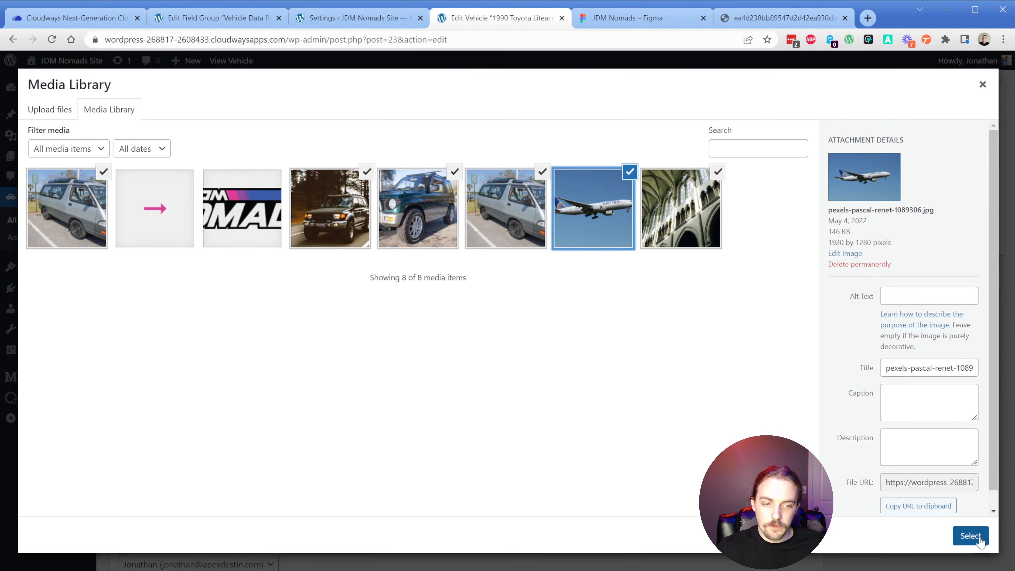
pyautogui.click(971, 536)
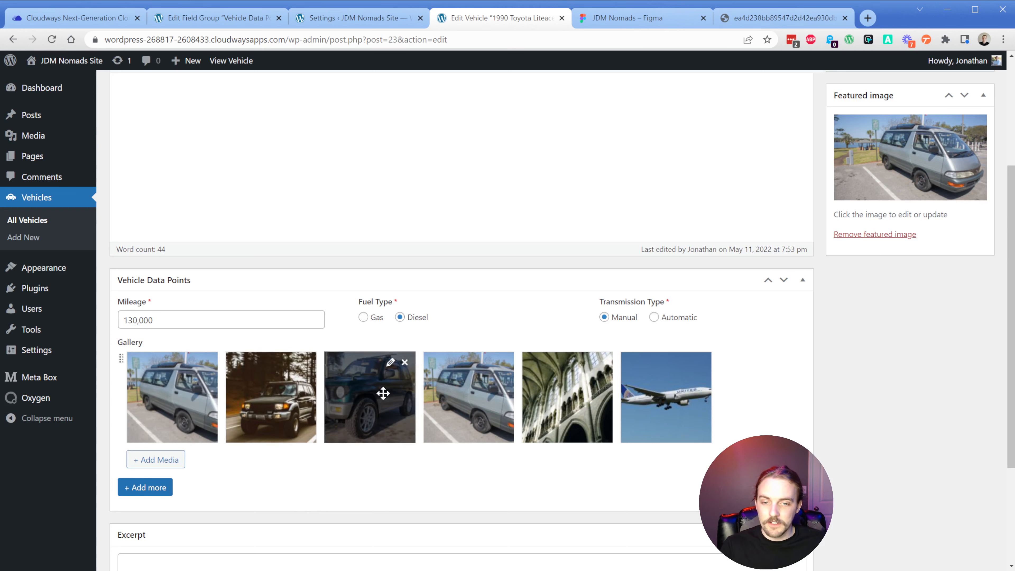
# Step: Reorder the gallery to start with a van photo, the green SUV and the other van photo, and update the vehicle
pyautogui.moveTo(383, 395); pyautogui.dragTo(155, 394)
pyautogui.moveTo(443, 397); pyautogui.dragTo(238, 392)
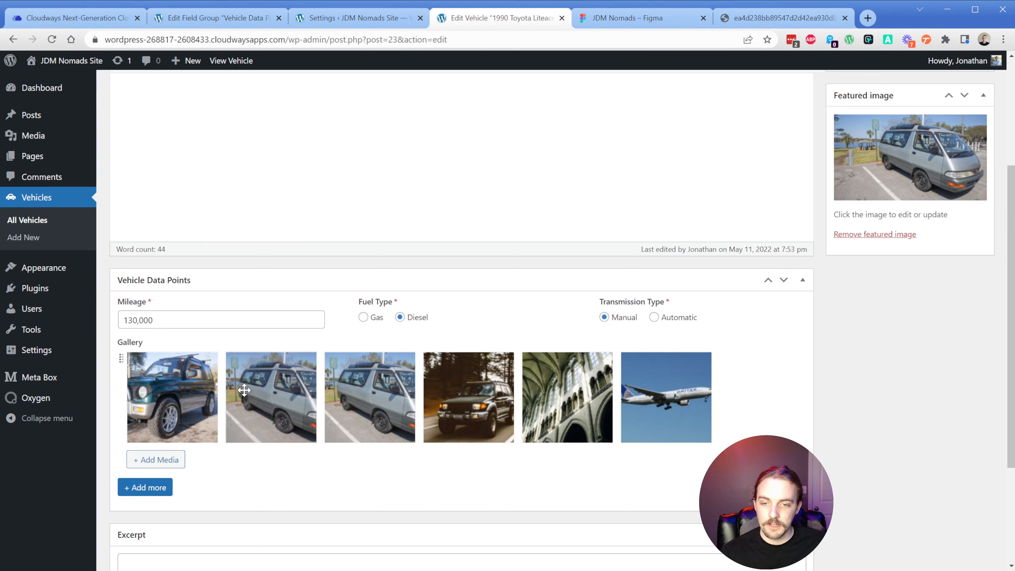
pyautogui.moveTo(378, 402); pyautogui.dragTo(160, 395)
pyautogui.moveTo(277, 406); pyautogui.dragTo(256, 408)
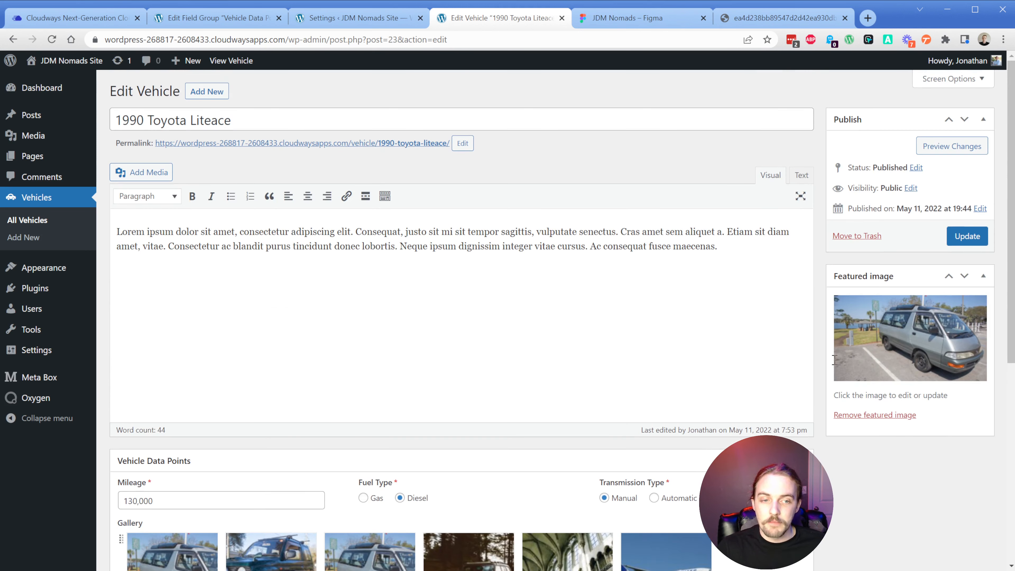
pyautogui.scroll(4, 684, 451)
pyautogui.click(954, 238)
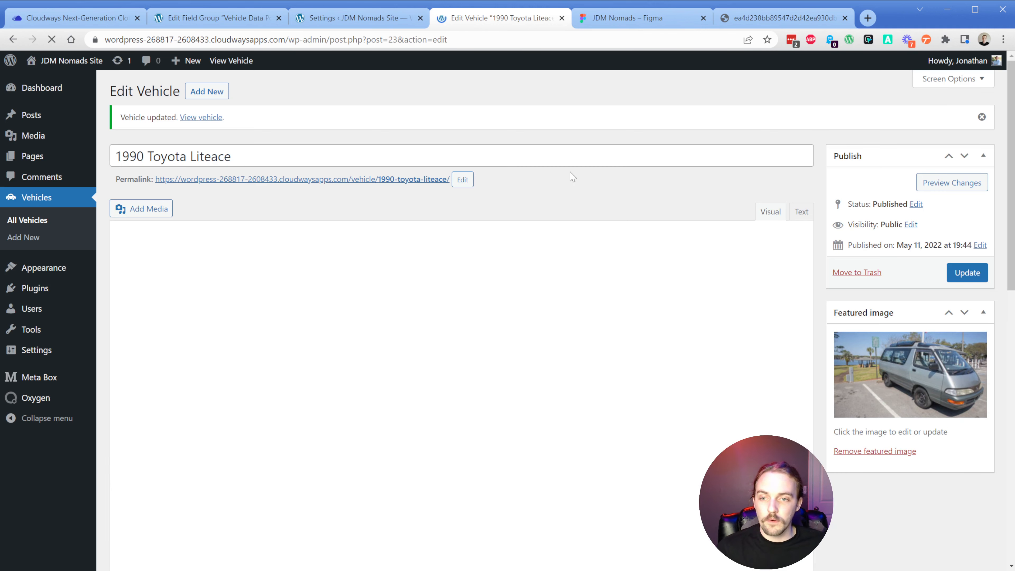
# Step: Create a new vehicle titled "1994 Mitsubishi Pajero Mini" and paste the lorem ipsum description into its content editor
pyautogui.click(219, 100)
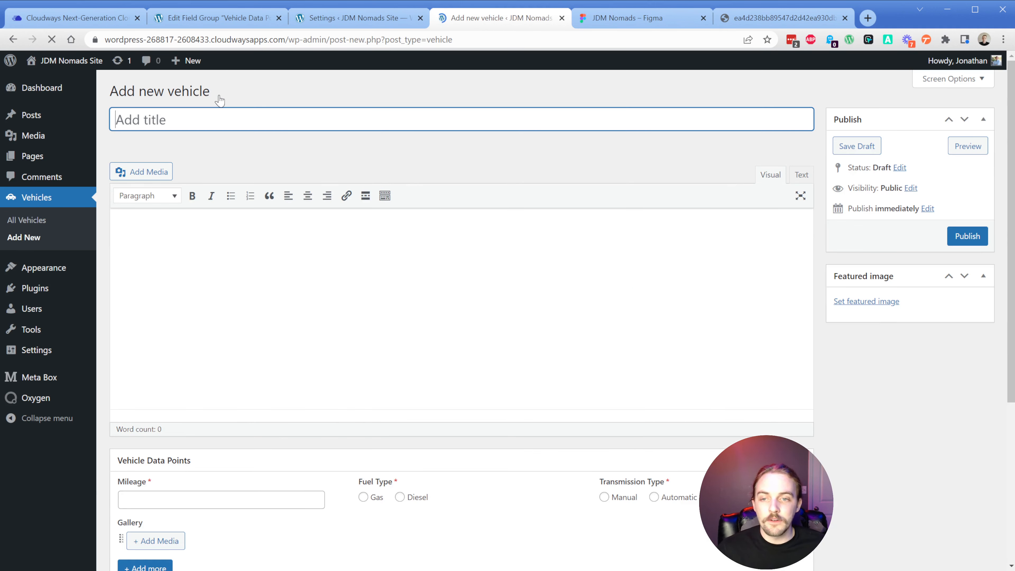
pyautogui.click(211, 122)
pyautogui.write('1994 Mitsubi')
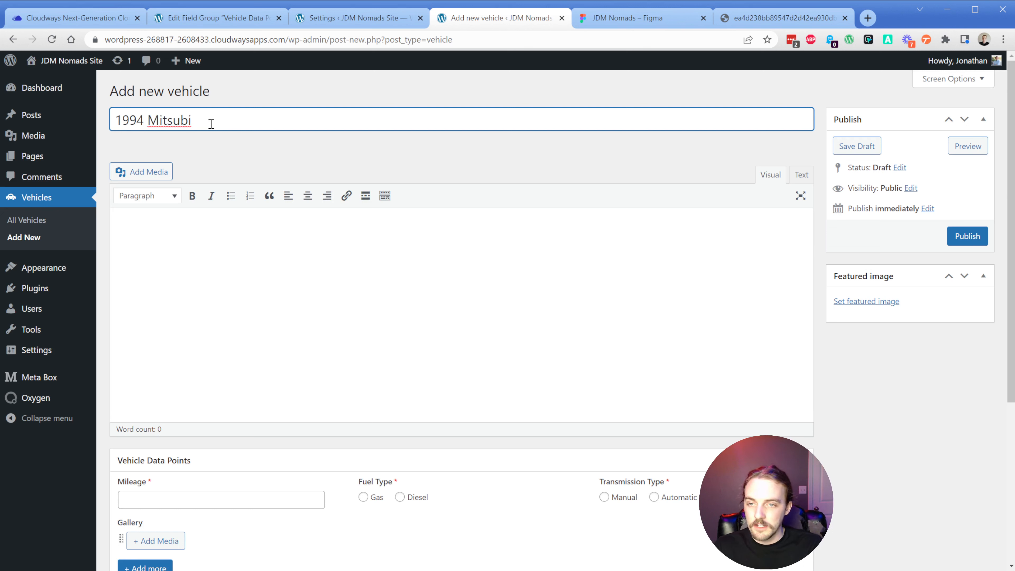
pyautogui.press('BackSpace')
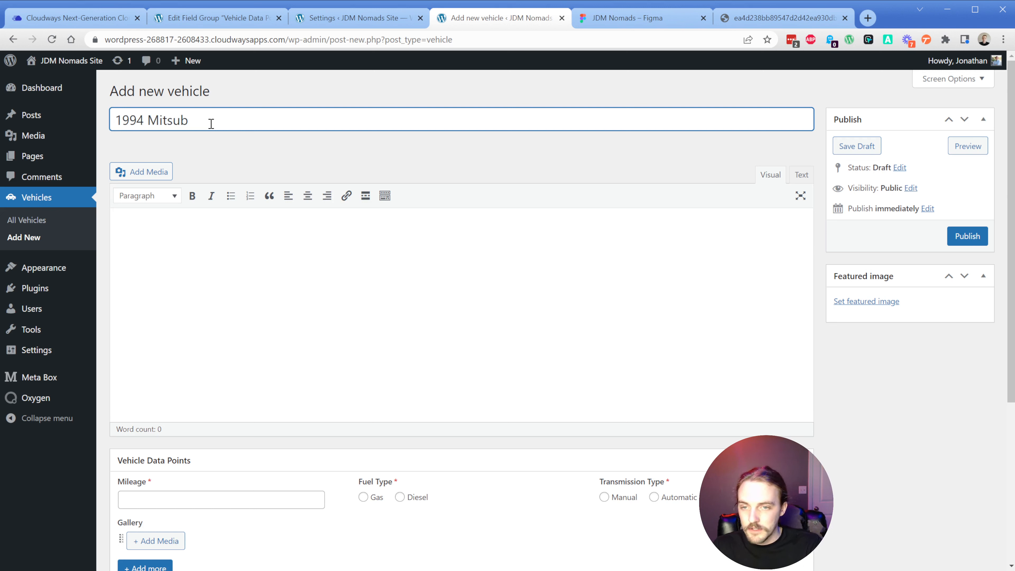
pyautogui.write('shi Pajero Mini')
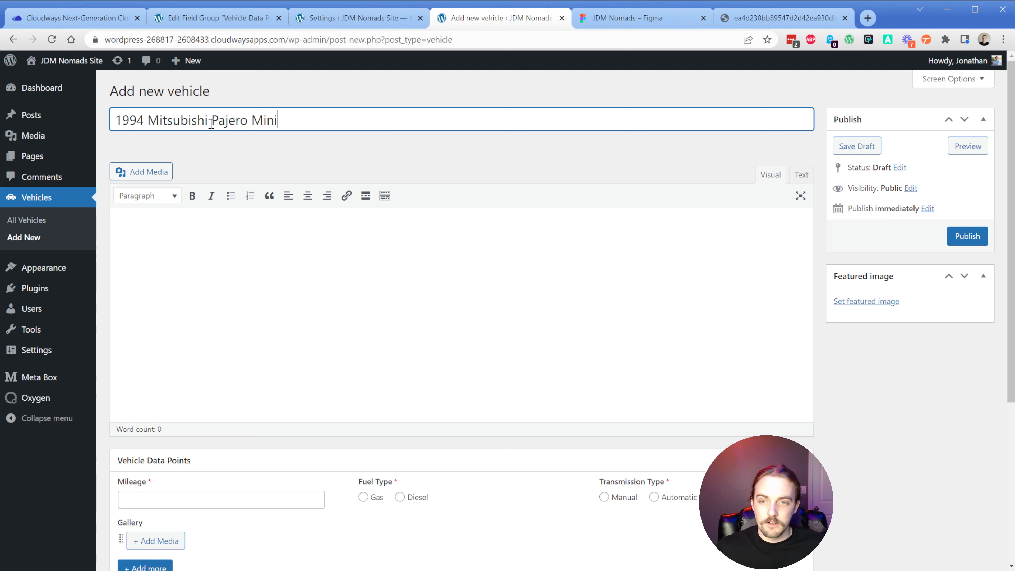
pyautogui.moveTo(115, 120); pyautogui.dragTo(305, 122)
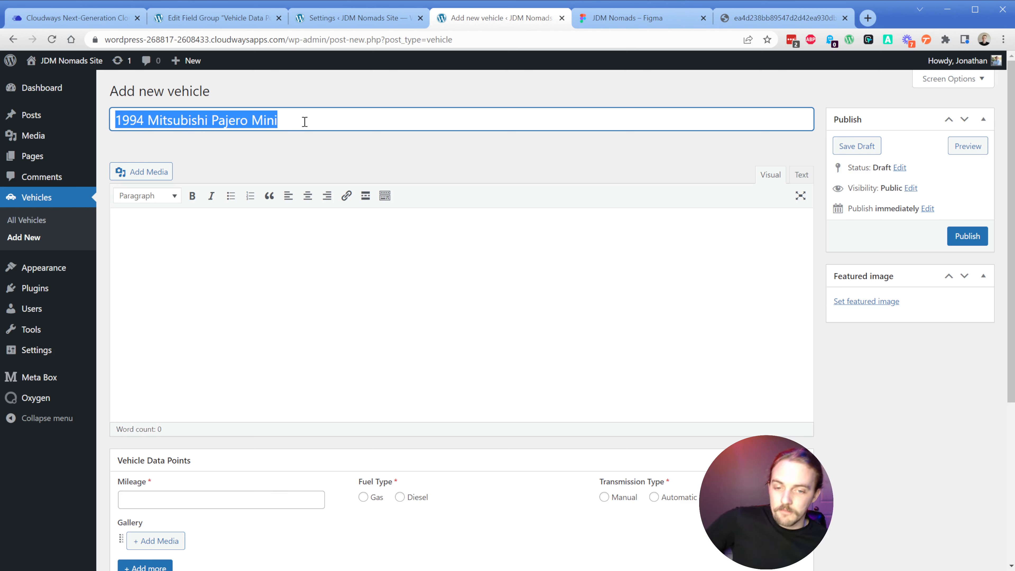
pyautogui.click(293, 271)
pyautogui.write('Lorem ipsum dolor sit amet, consectetur adipiscing elit. Consequat, justo sit mi sit tempor sagittis, vulputate senectus. Cras amet sem aliquet a. Etiam sit diam amet, vitae. Consectetur ac blandit purus tincidunt donec lobortis. Neque ipsum dignissim integer vitae cursus. Ac consequat fusce maecenas.')
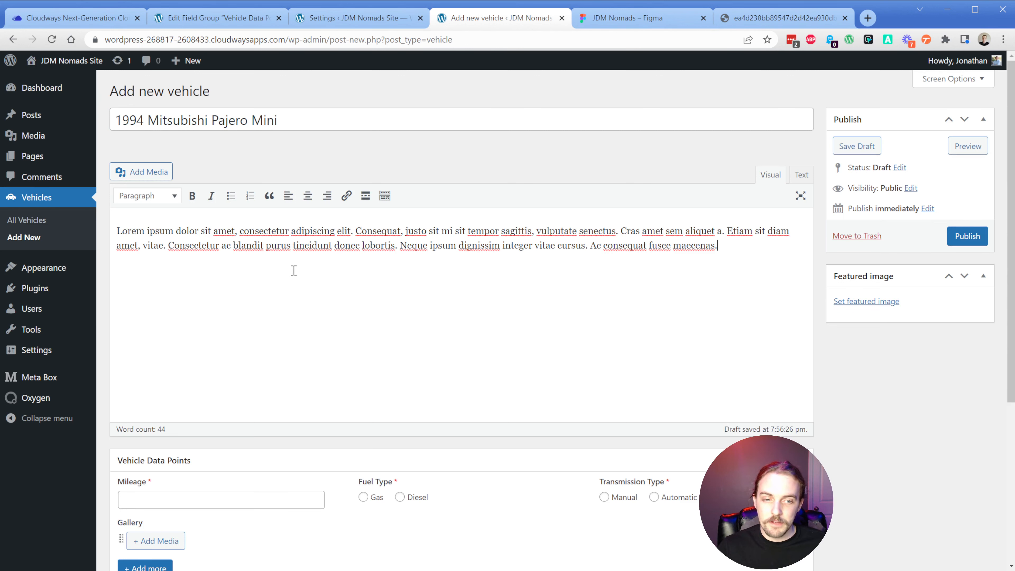
# Step: Set the Pajero Mini's mileage to 98,000, its fuel type to Gas and its transmission type to Manual
pyautogui.scroll(-5, 298, 269)
pyautogui.click(228, 314)
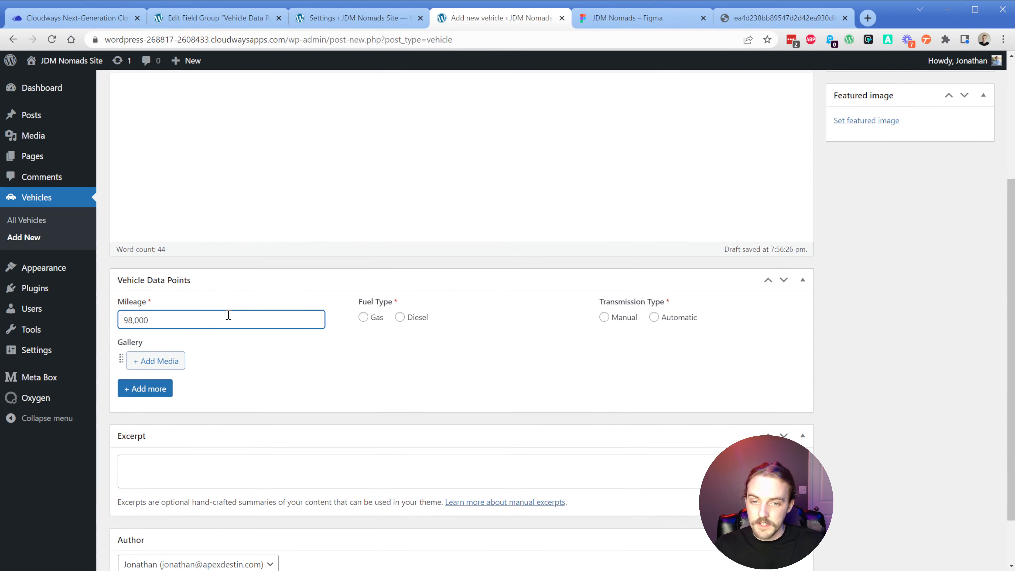
pyautogui.click(363, 318)
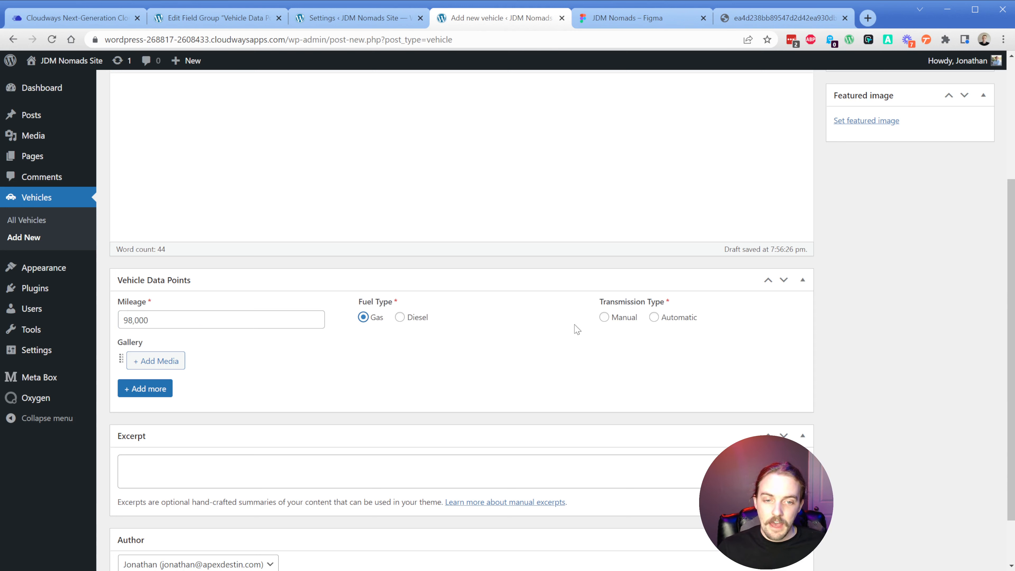
pyautogui.click(625, 320)
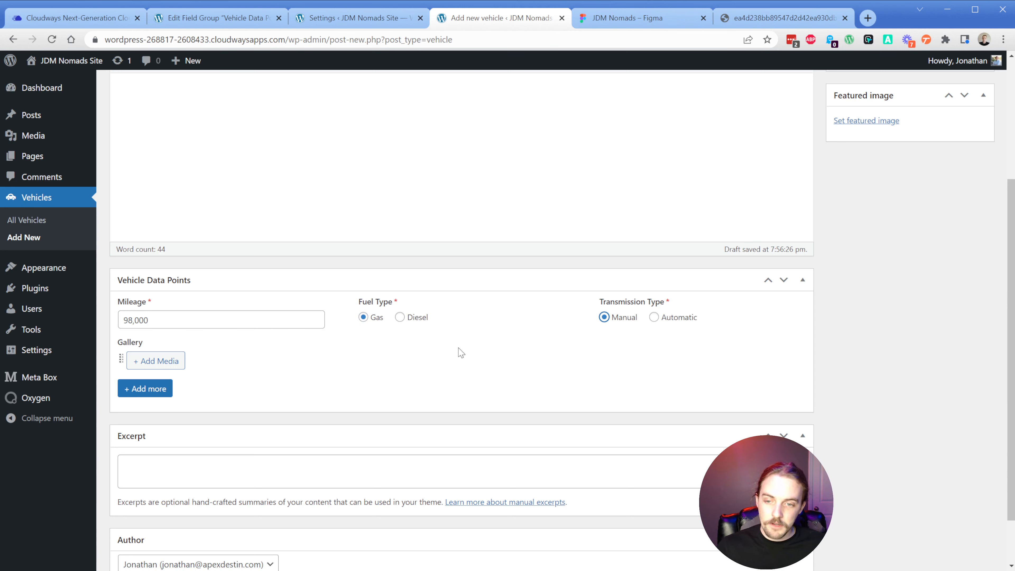
# Step: Use the green SUV photo as the Pajero Mini's gallery image and featured image, and publish the vehicle
pyautogui.click(159, 363)
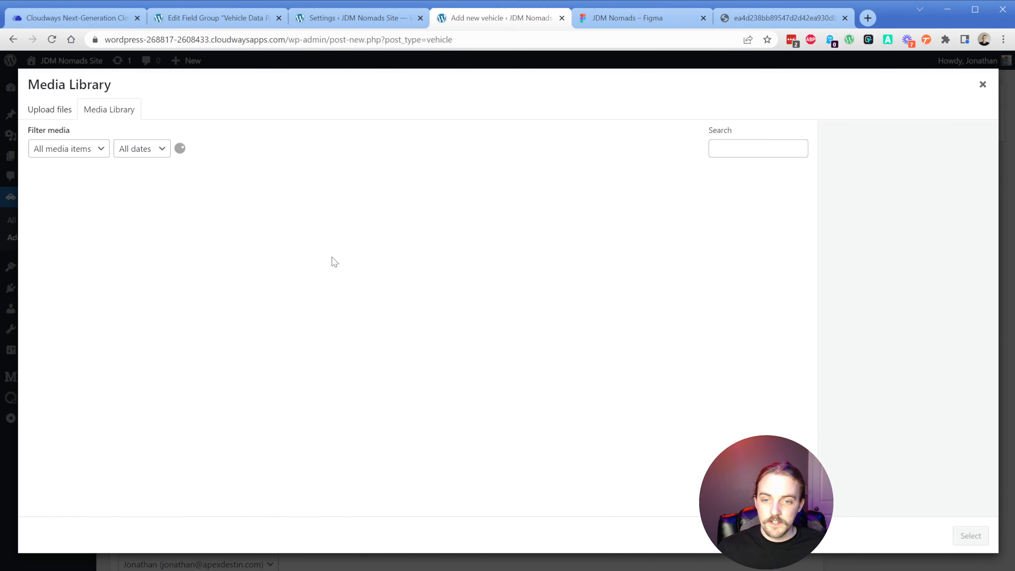
pyautogui.click(401, 218)
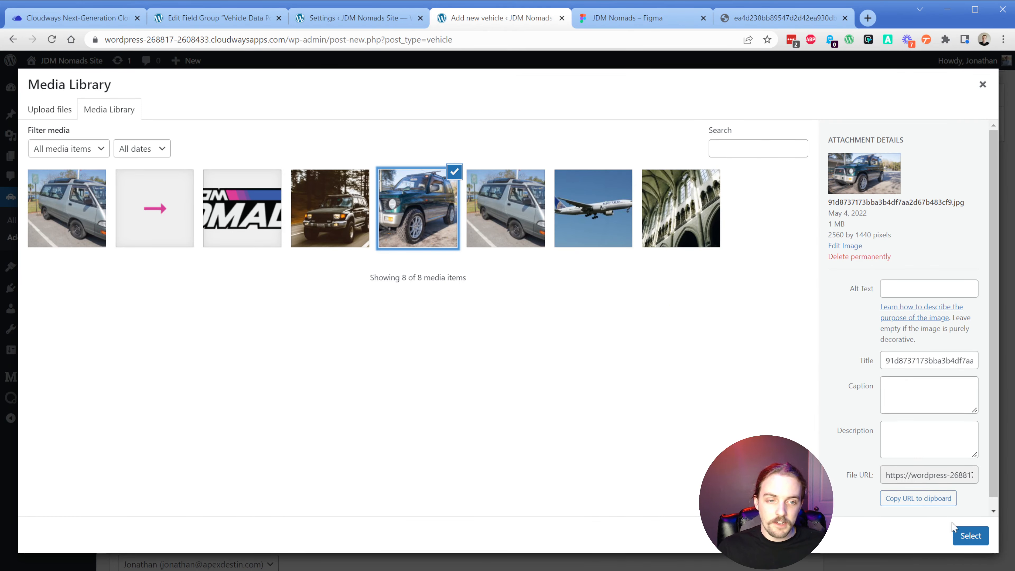
pyautogui.click(972, 536)
pyautogui.scroll(3, 466, 424)
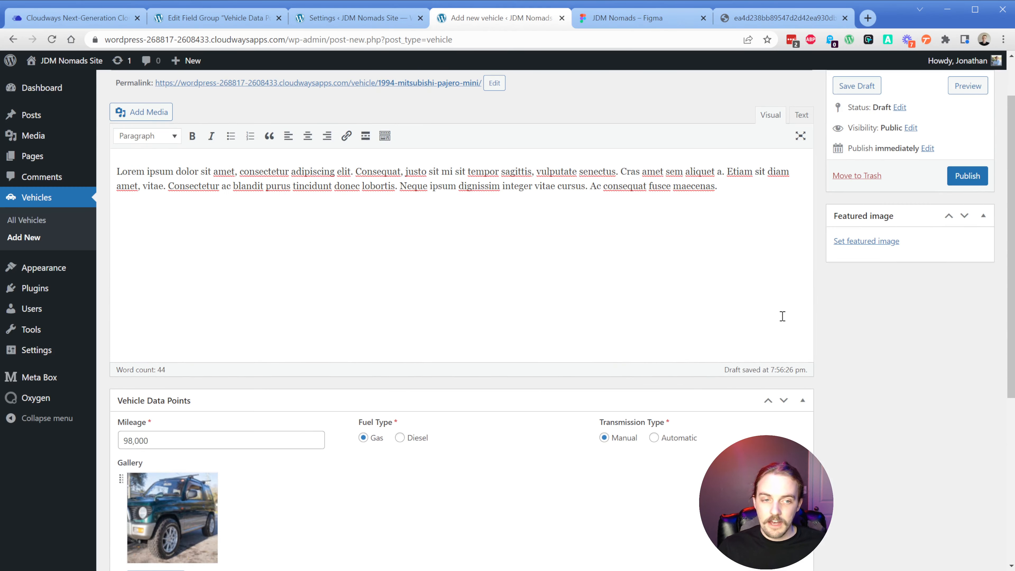
pyautogui.click(865, 242)
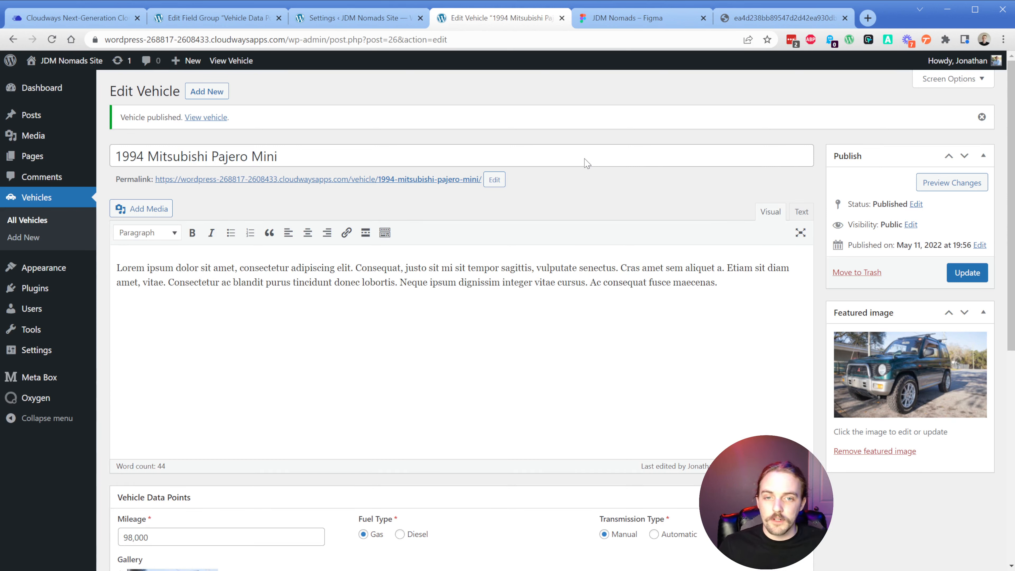
# Step: Collapse the Gallery field and add a Select field to the Vehicle Data Points field group
pyautogui.click(234, 21)
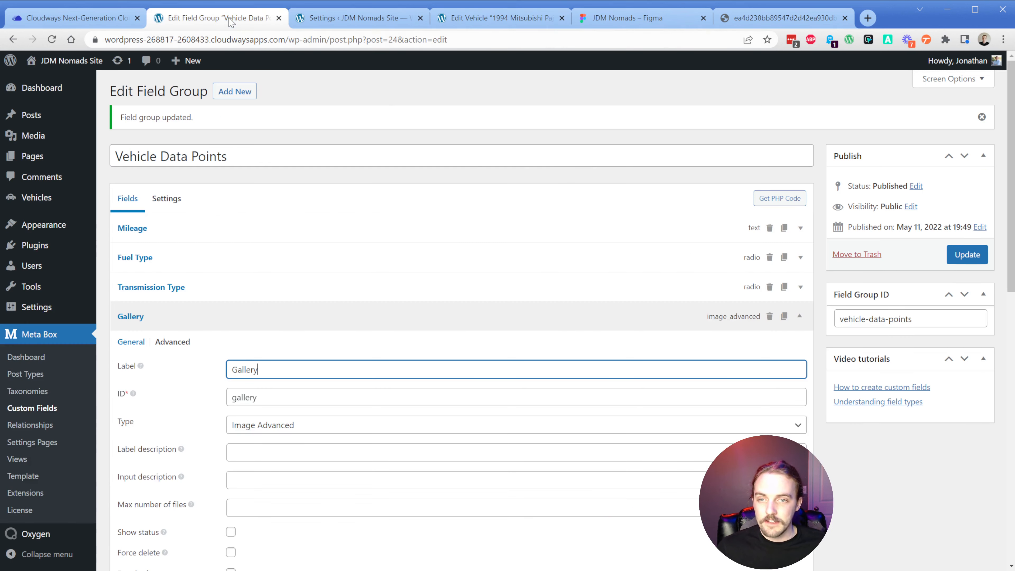
pyautogui.click(221, 306)
pyautogui.click(159, 352)
pyautogui.write('sel')
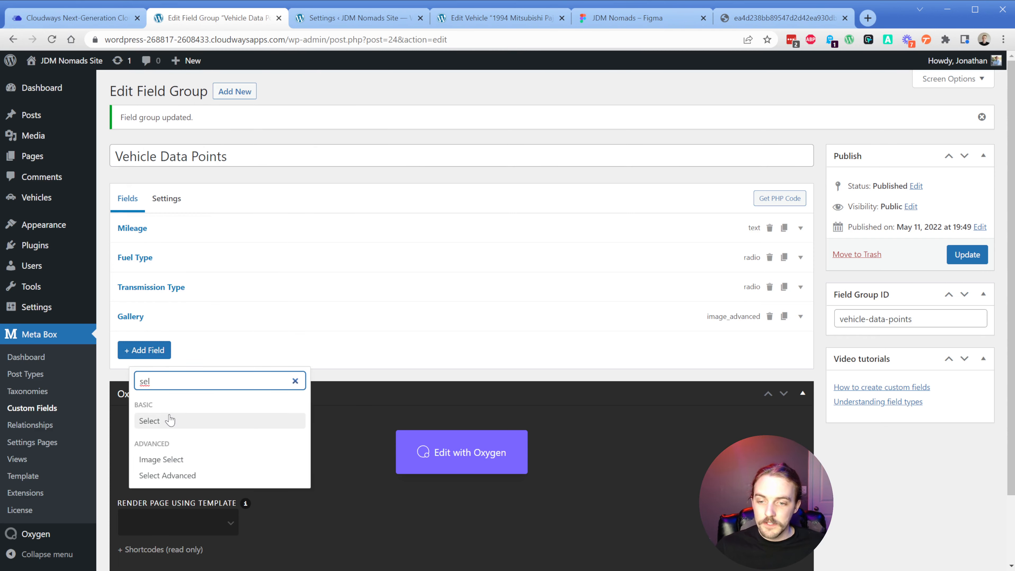
pyautogui.click(170, 420)
pyautogui.scroll(-3, 212, 378)
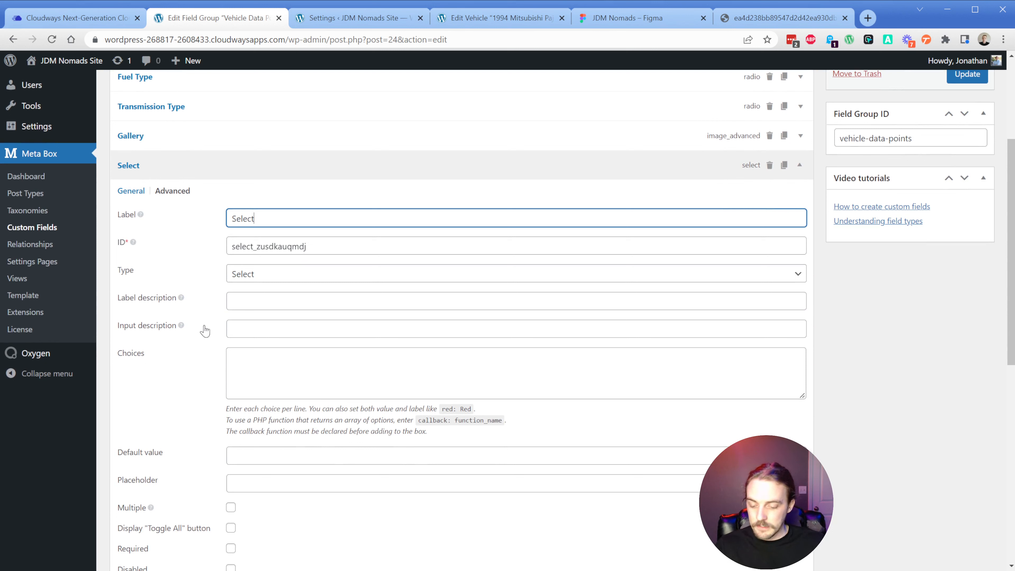
# Step: Label the new Select field Make and enter the choices Toyota, Mitsubishi, Honda and Subaru, one per line
pyautogui.hotkey('ctrl', 'a')
pyautogui.write('Mak')
pyautogui.click(256, 348)
pyautogui.write('Toyota')
pyautogui.press('Return')
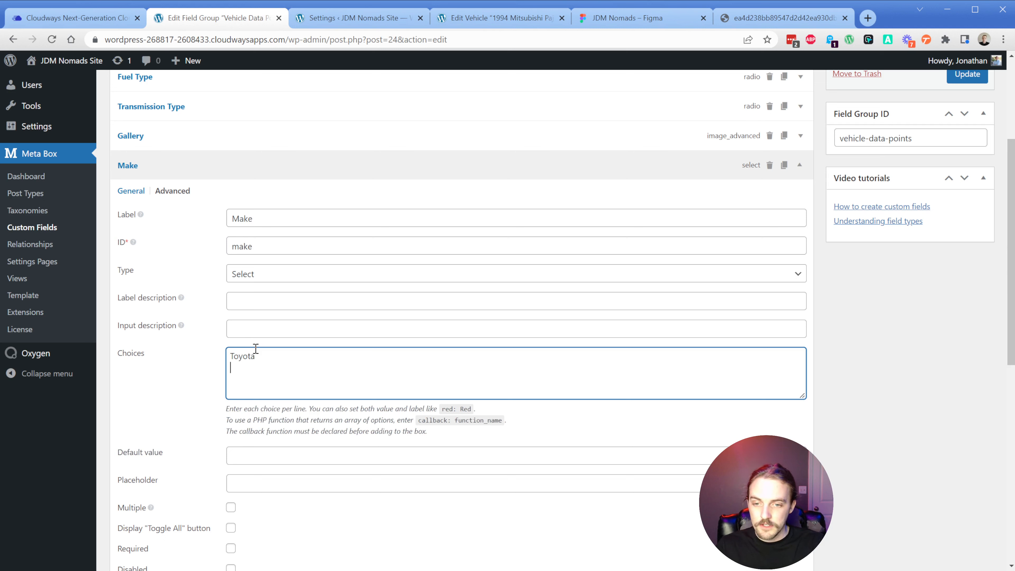
pyautogui.write('Mitsubish')
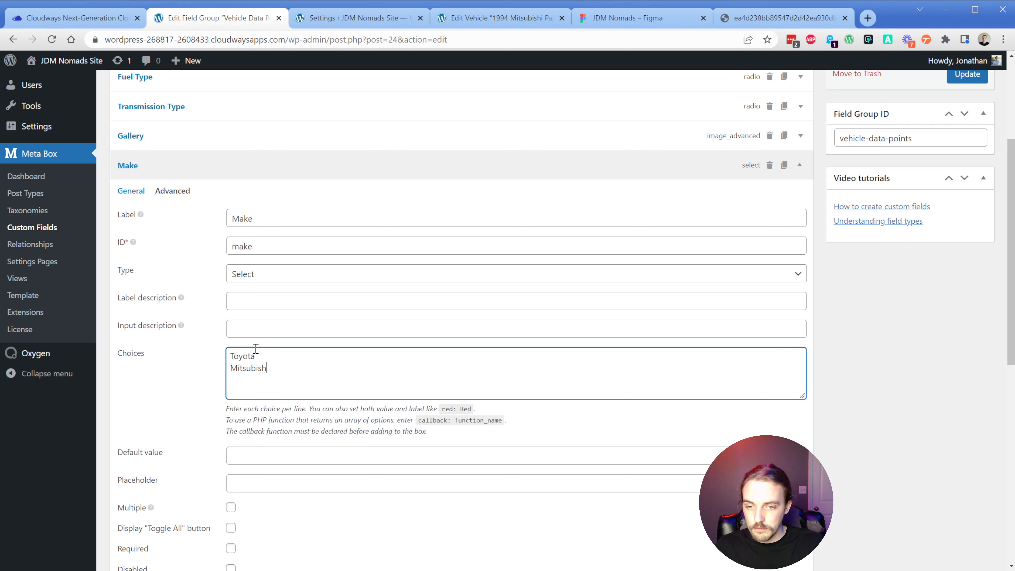
pyautogui.write('i Honda')
pyautogui.press('Return')
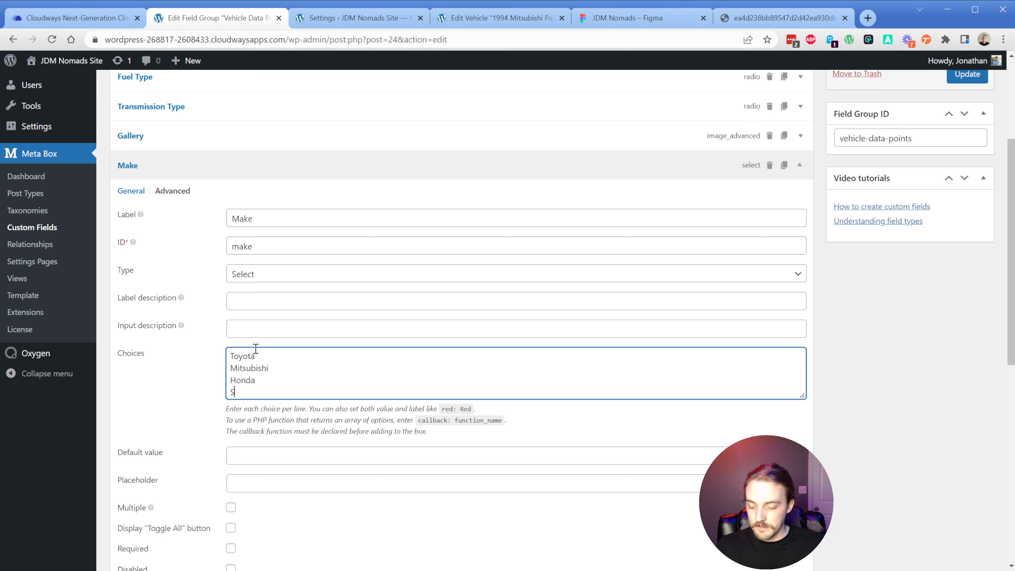
pyautogui.write('Subaru')
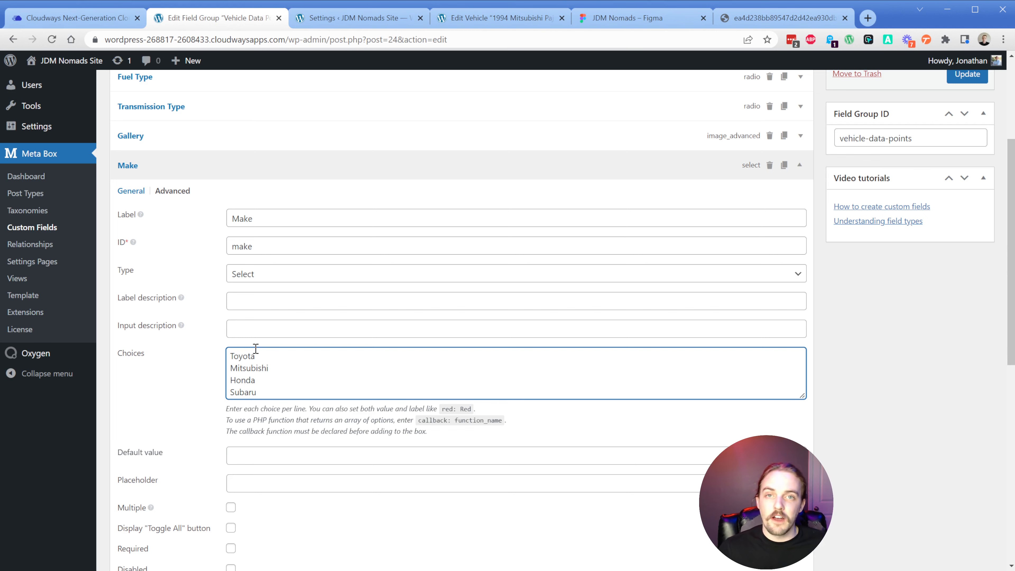
# Step: Make the Make field required and set its column width to 4
pyautogui.scroll(-5, 208, 296)
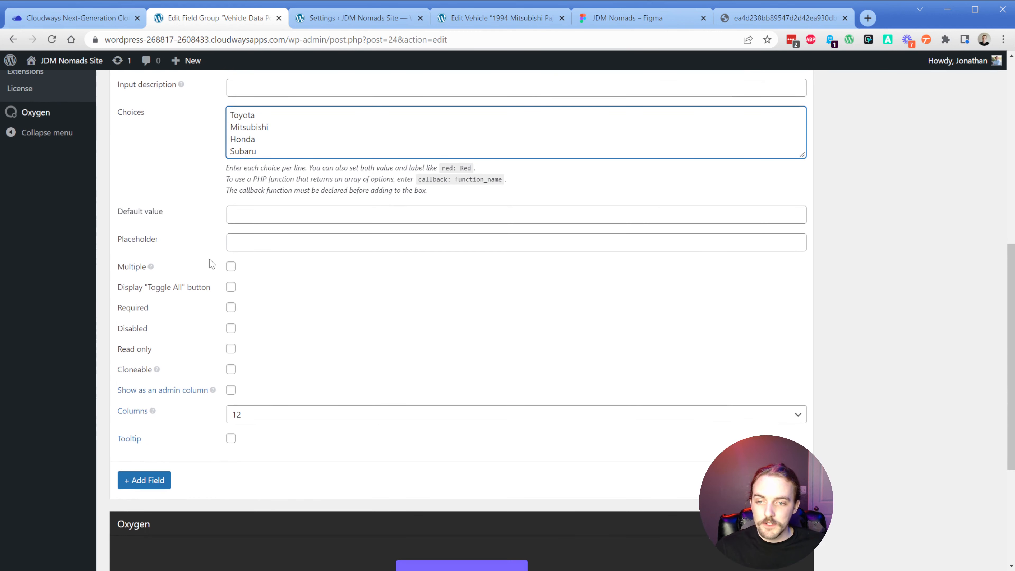
pyautogui.moveTo(152, 269)
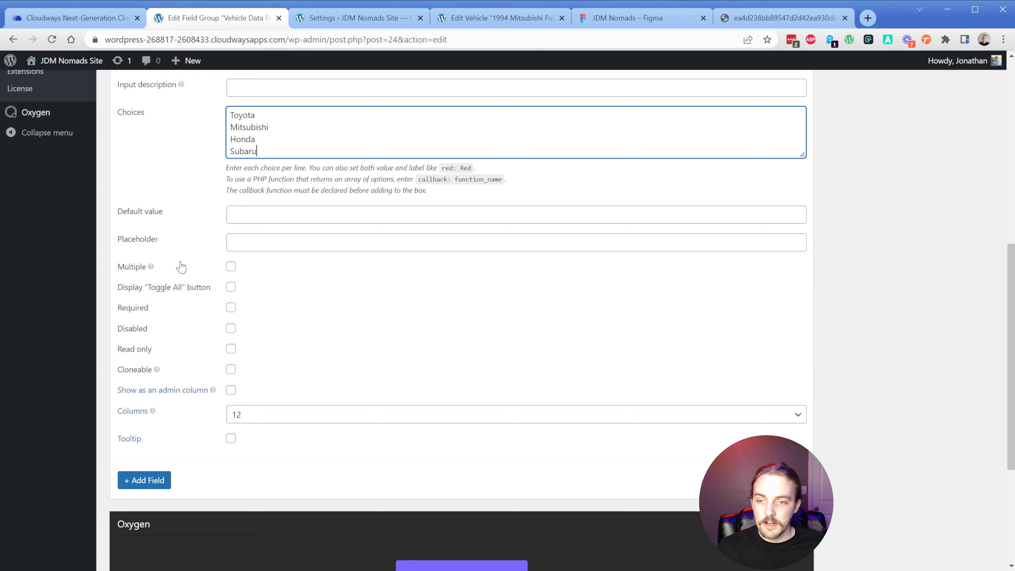
pyautogui.click(231, 309)
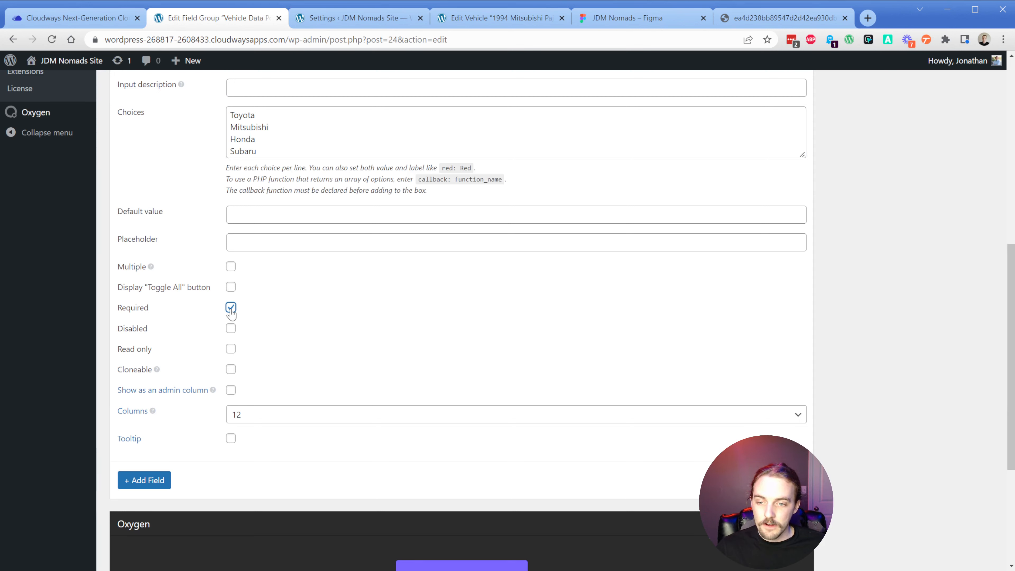
pyautogui.click(271, 418)
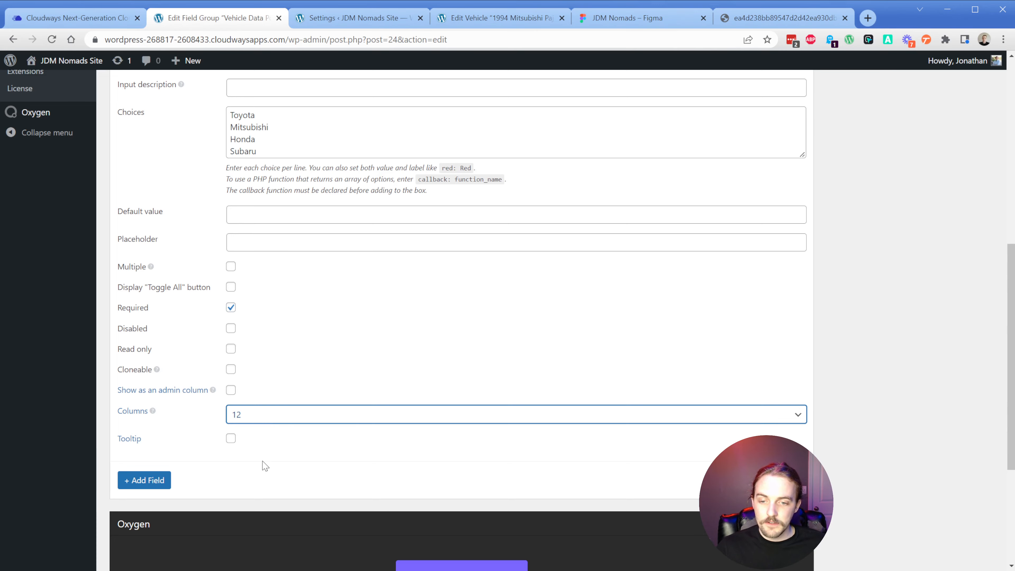
pyautogui.press('4')
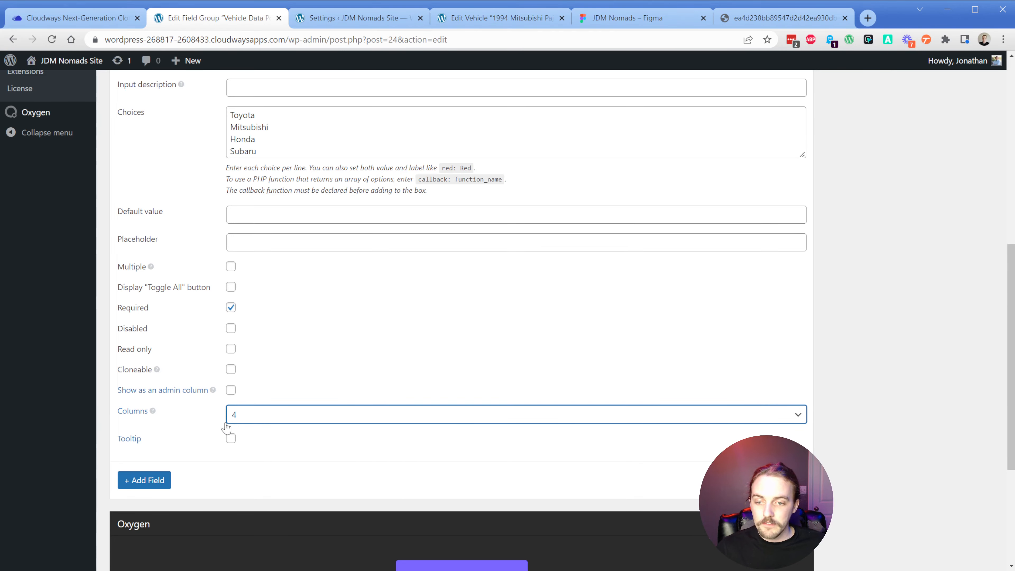
# Step: Collapse the Make field and move it above the Gallery field
pyautogui.scroll(10, 203, 444)
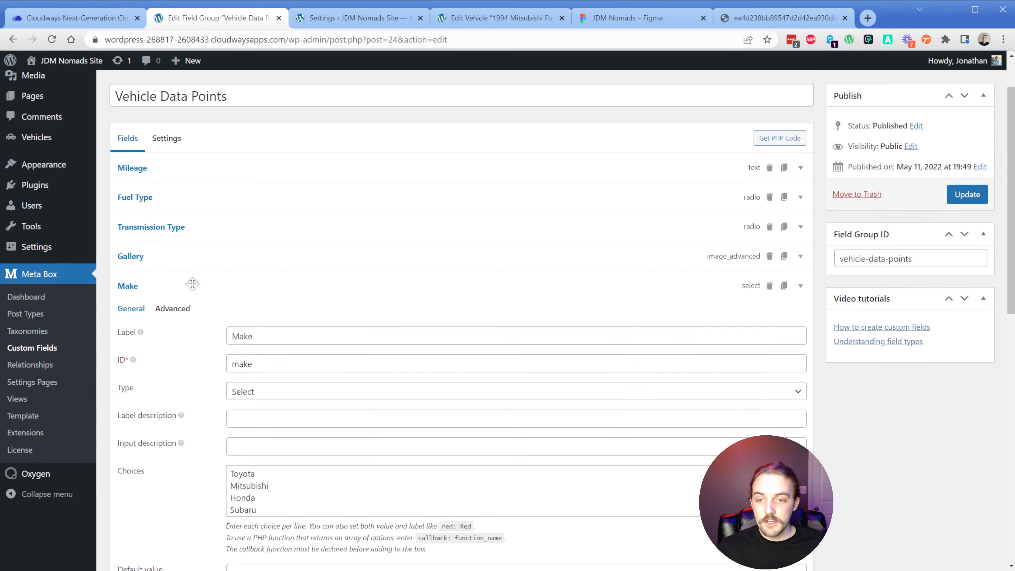
pyautogui.click(192, 284)
pyautogui.moveTo(191, 284); pyautogui.dragTo(166, 256)
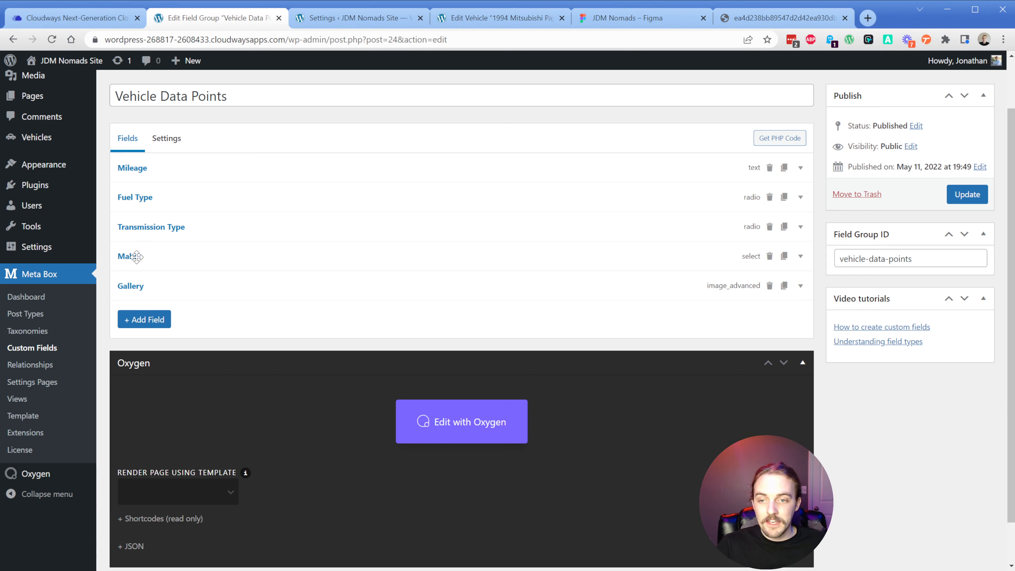
# Step: Add a Select Advanced field to the field group and label it Year
pyautogui.click(144, 321)
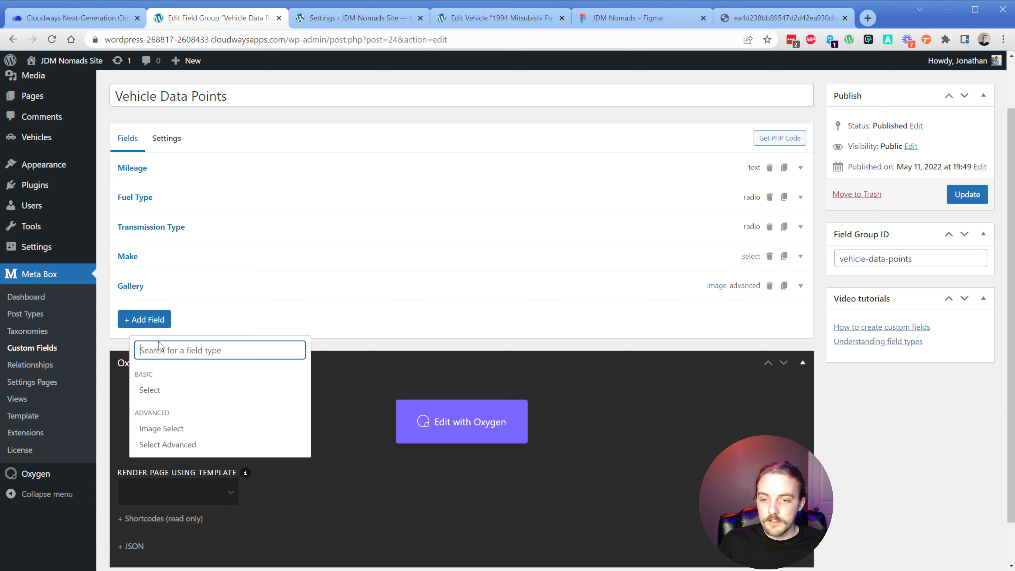
pyautogui.click(175, 446)
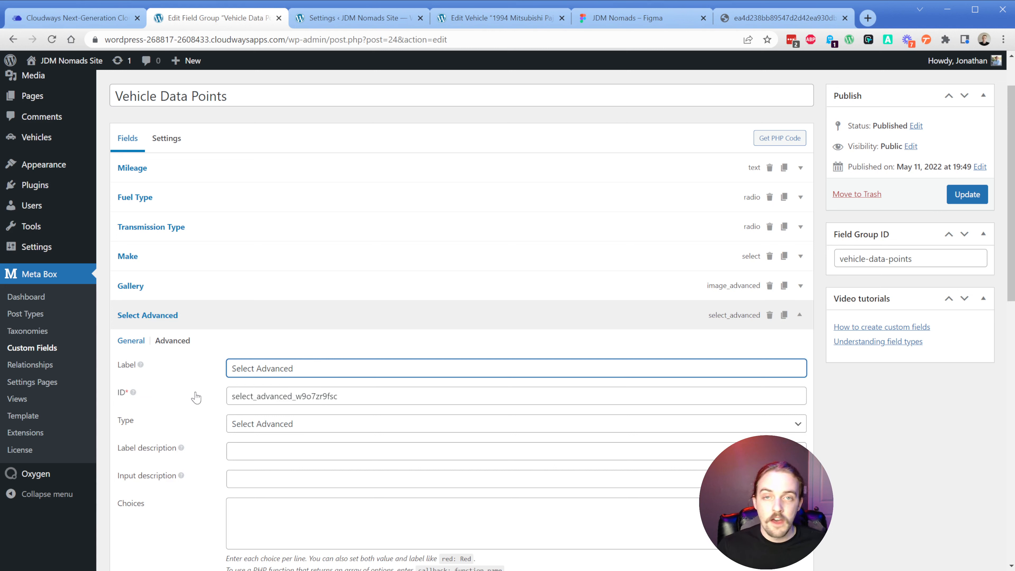
pyautogui.tripleClick(270, 368)
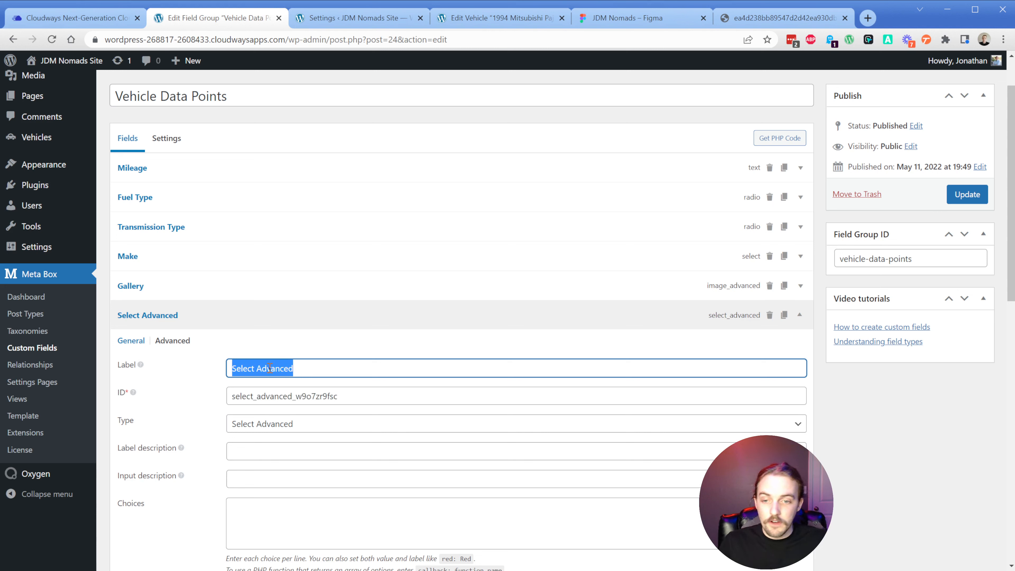
pyautogui.write('Year')
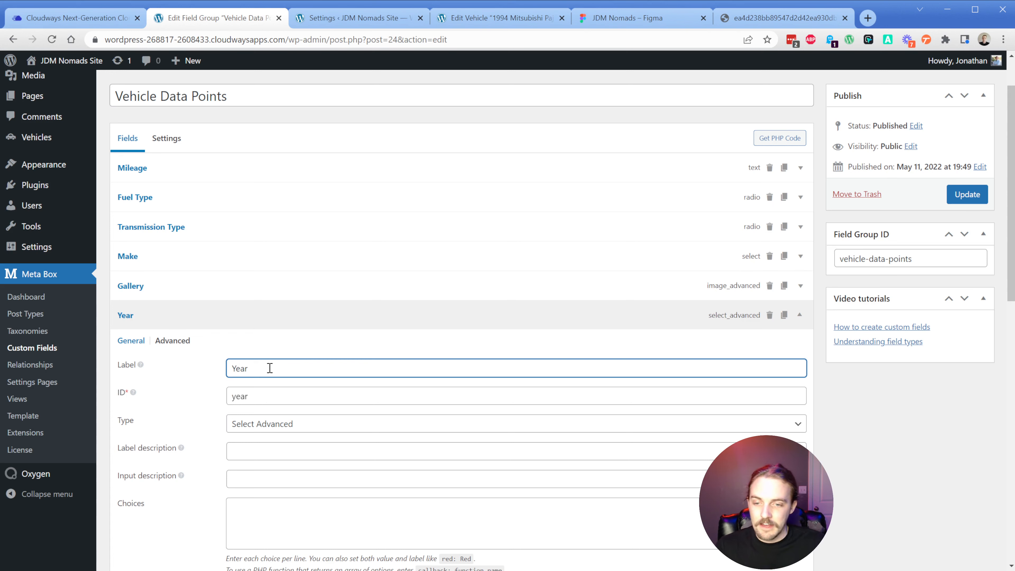
# Step: Enter the Year field's choices one per line: 1990 through 1997, followed by 2002, 2003 and 2004
pyautogui.scroll(-3, 269, 368)
pyautogui.click(272, 384)
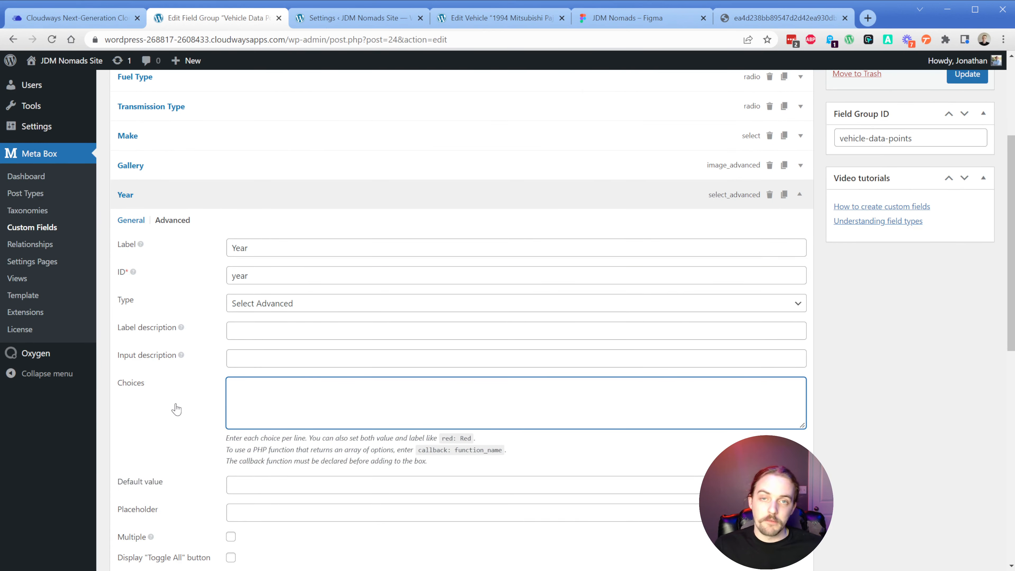
pyautogui.write('1990')
pyautogui.press('Return')
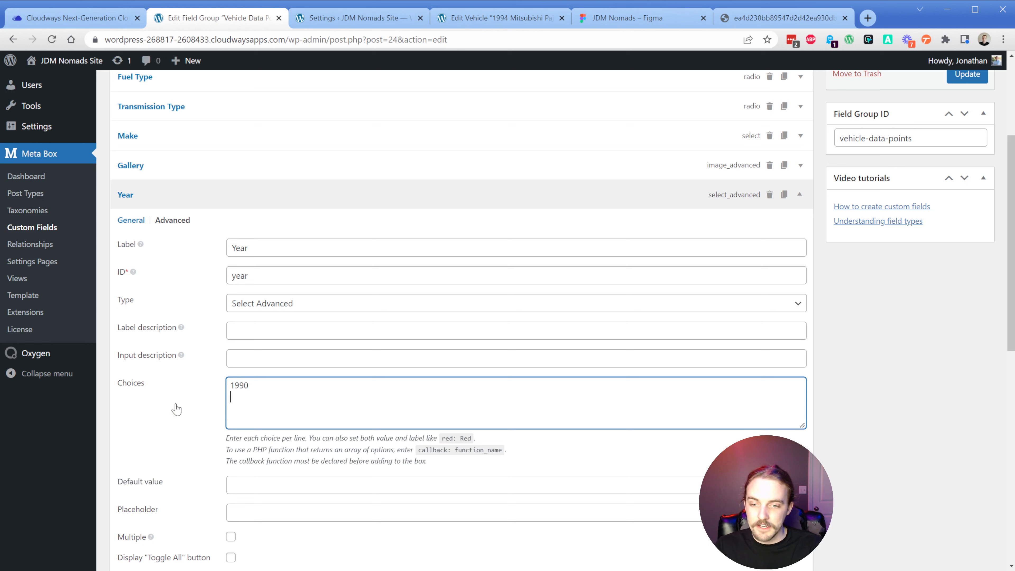
pyautogui.write('1991 1992')
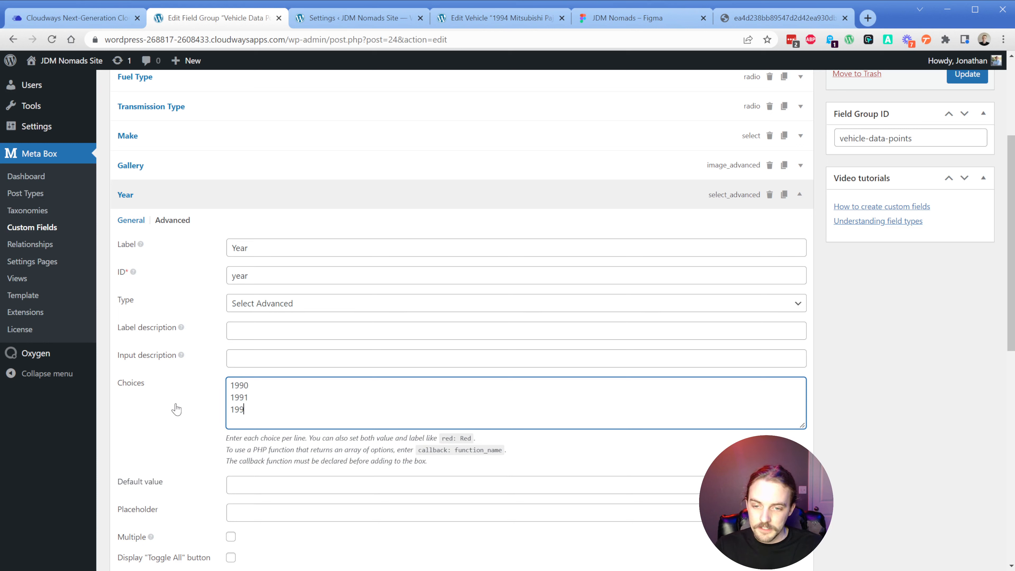
pyautogui.press('Return')
pyautogui.write('1993')
pyautogui.press('Return')
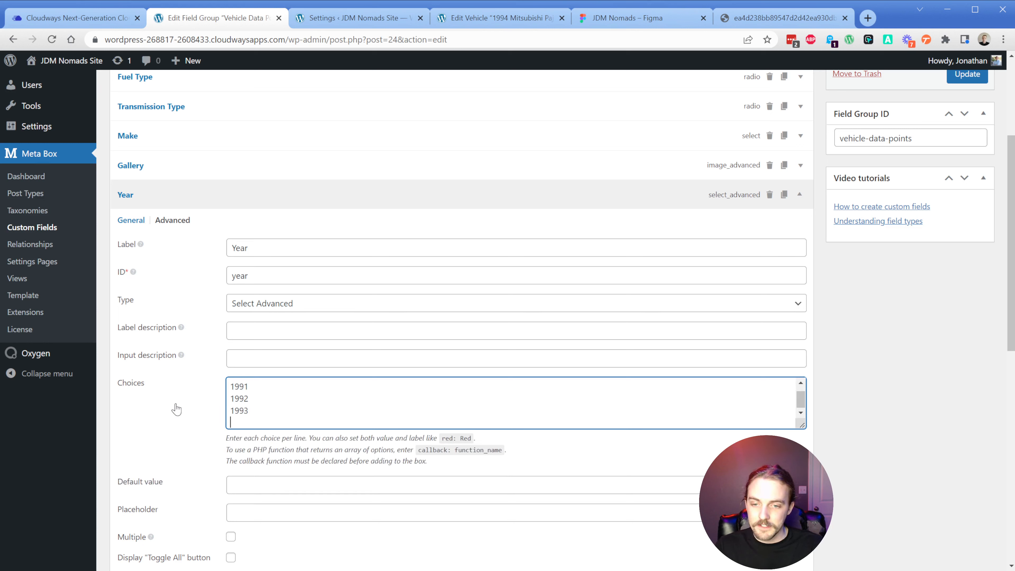
pyautogui.write('1994')
pyautogui.press('Return')
pyautogui.write('1995')
pyautogui.press('Return')
pyautogui.write('1996')
pyautogui.press('Return')
pyautogui.write('1997')
pyautogui.press('Return')
pyautogui.write('2002')
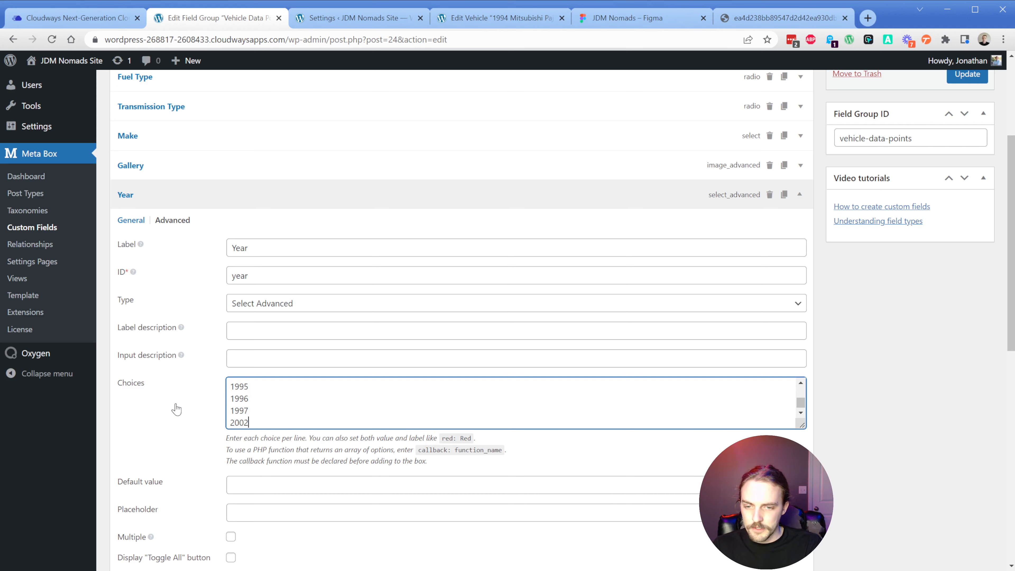
pyautogui.press('Return')
pyautogui.write('2003')
pyautogui.press('Return')
pyautogui.write('2004')
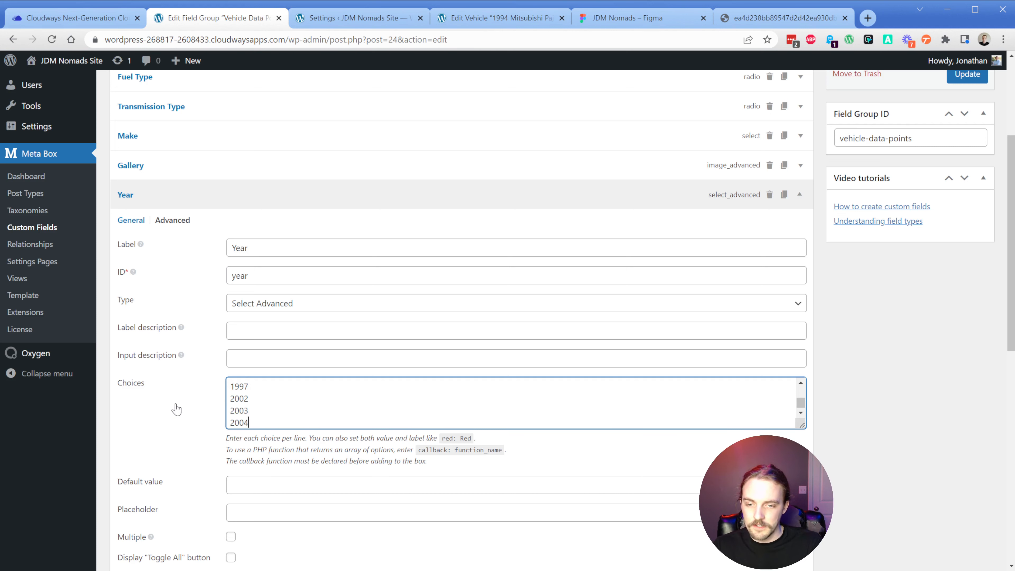
# Step: Make the Year field required and set its column width to 4
pyautogui.click(178, 438)
pyautogui.scroll(-5, 178, 439)
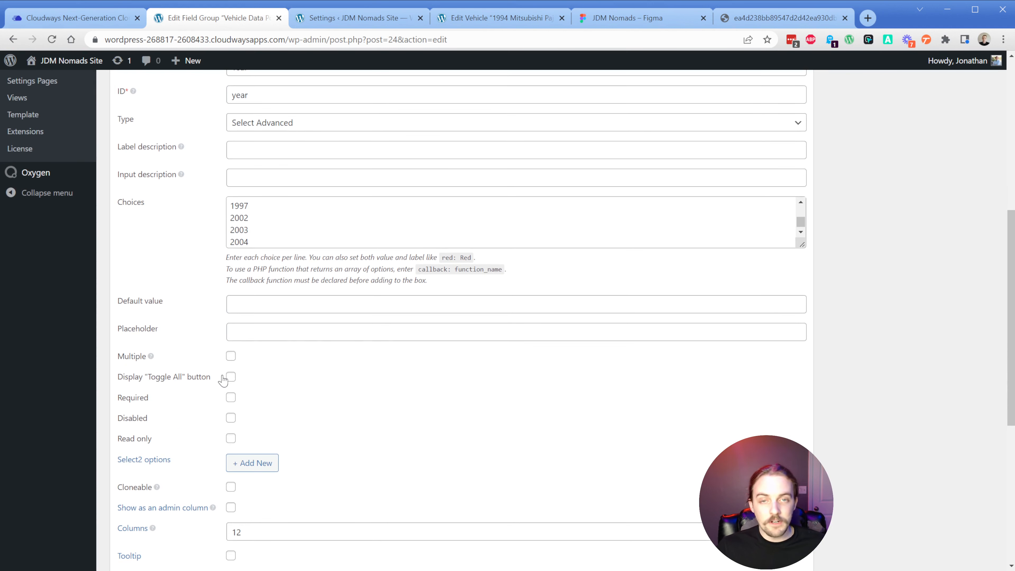
pyautogui.scroll(-2, 224, 381)
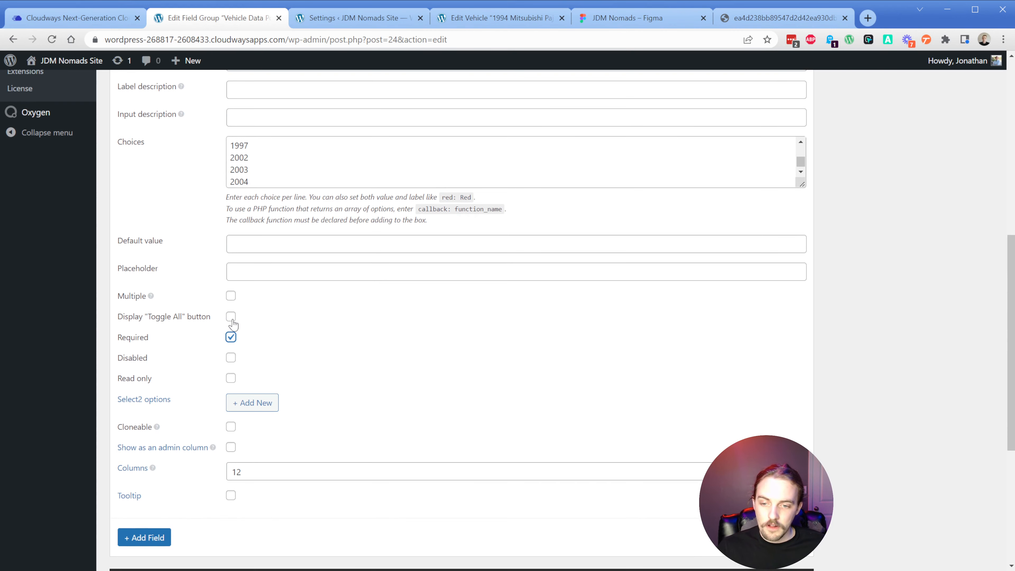
pyautogui.doubleClick(288, 473)
pyautogui.write('4')
# Step: Collapse the Year field, move it above the Make field, and update the Vehicle Data Points field group
pyautogui.scroll(5, 222, 452)
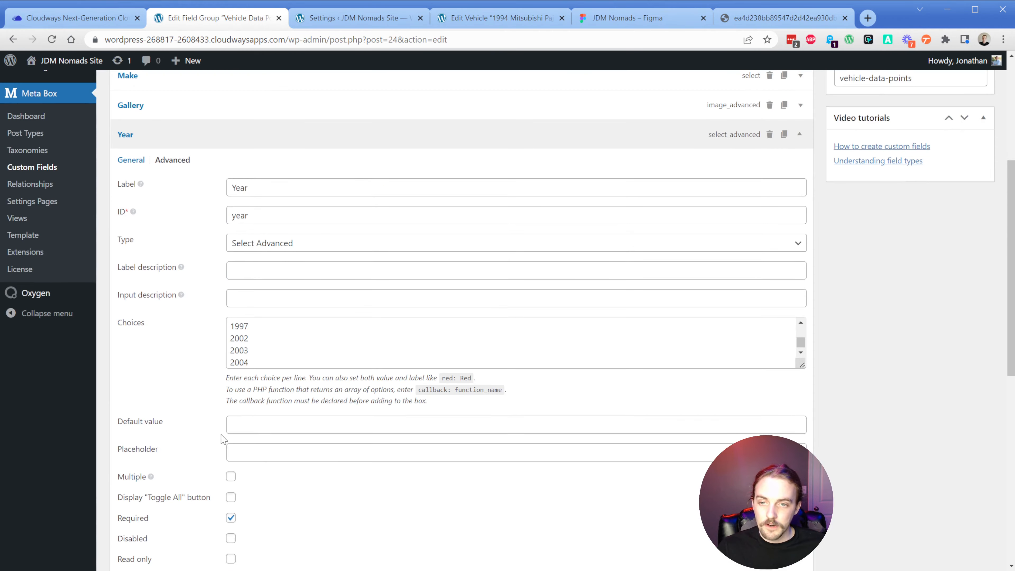
pyautogui.scroll(2, 200, 280)
pyautogui.click(158, 200)
pyautogui.moveTo(152, 238); pyautogui.dragTo(165, 181)
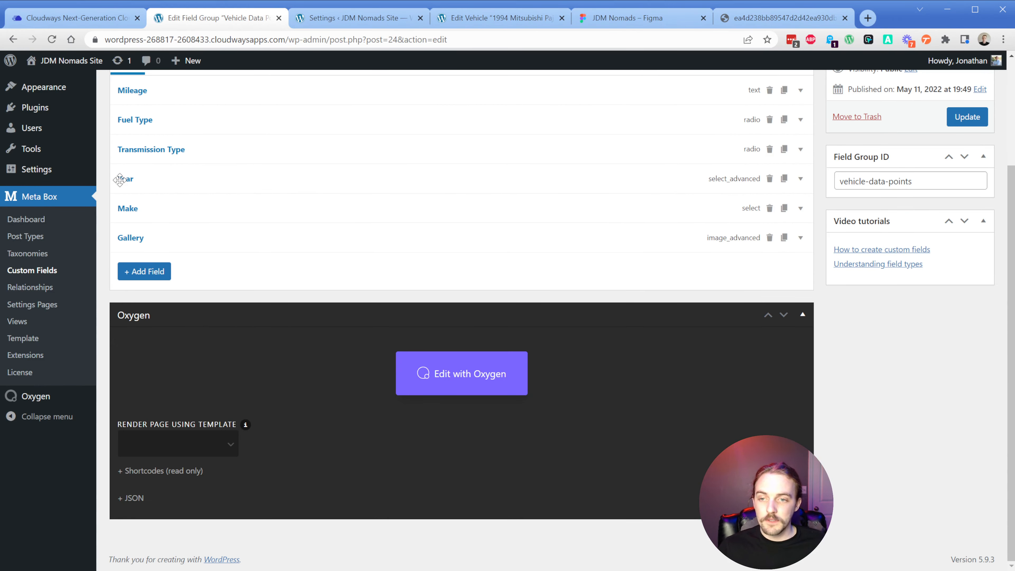
pyautogui.scroll(1, 132, 234)
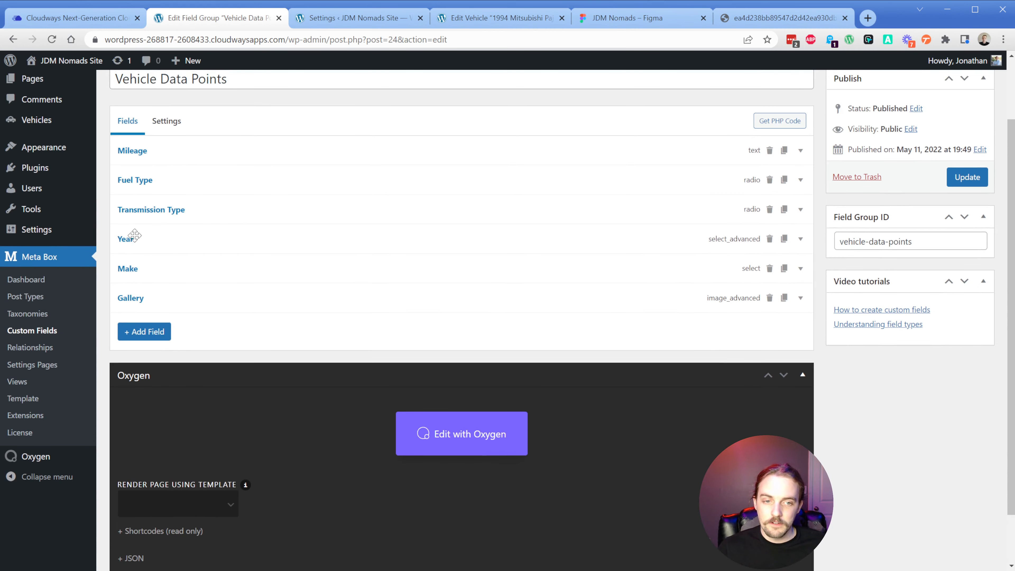
pyautogui.click(967, 179)
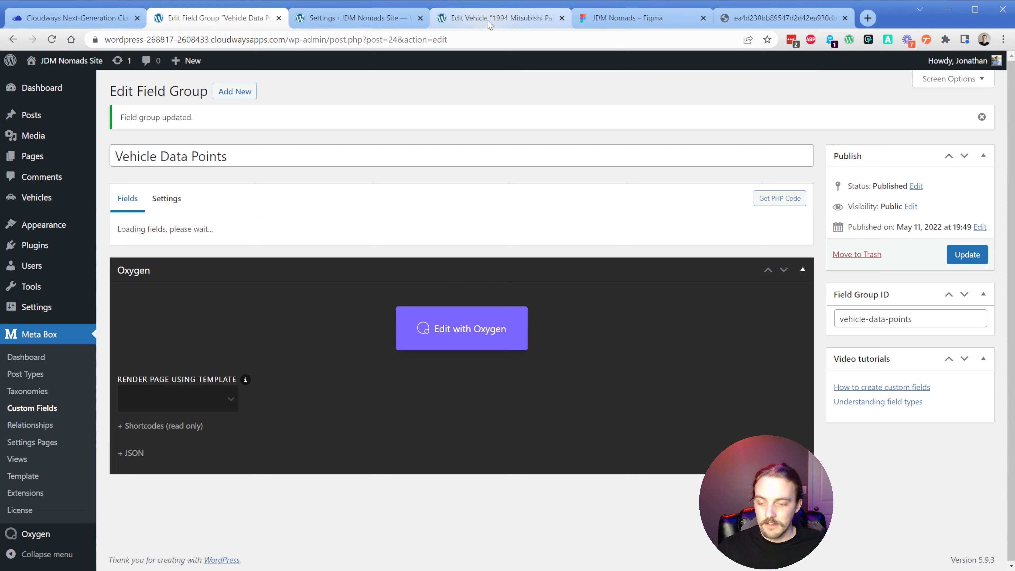
# Step: Reload the 1994 Mitsubishi Pajero Mini's edit page, try the Make and Year fields, and choose 1996 as the year
pyautogui.click(488, 20)
pyautogui.press('F5')
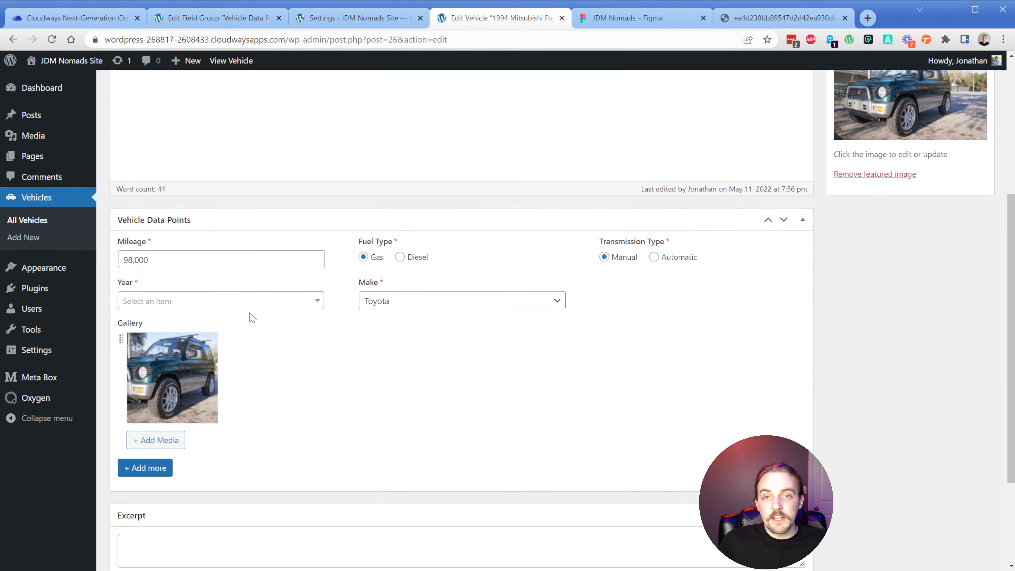
pyautogui.click(414, 311)
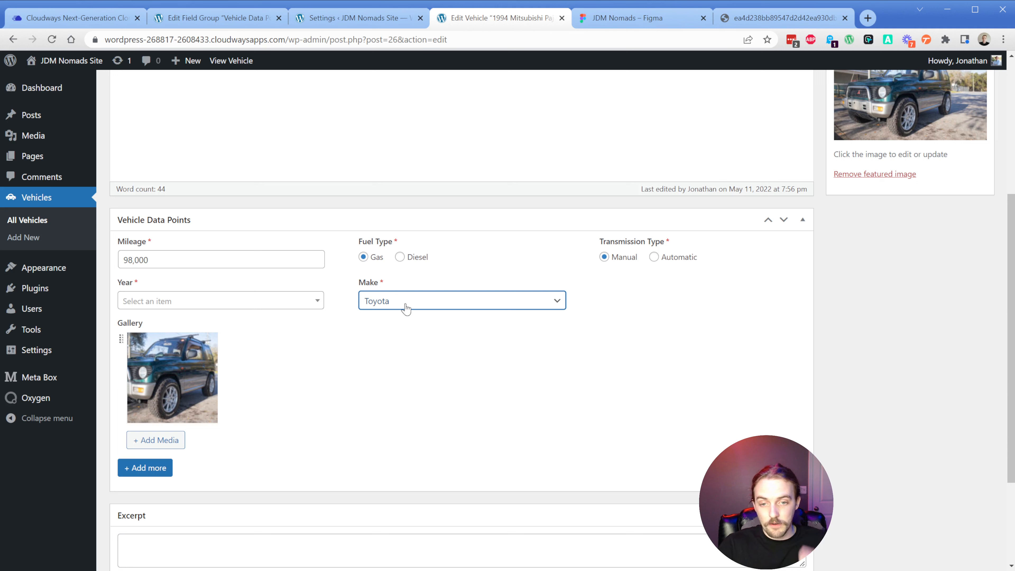
pyautogui.click(241, 304)
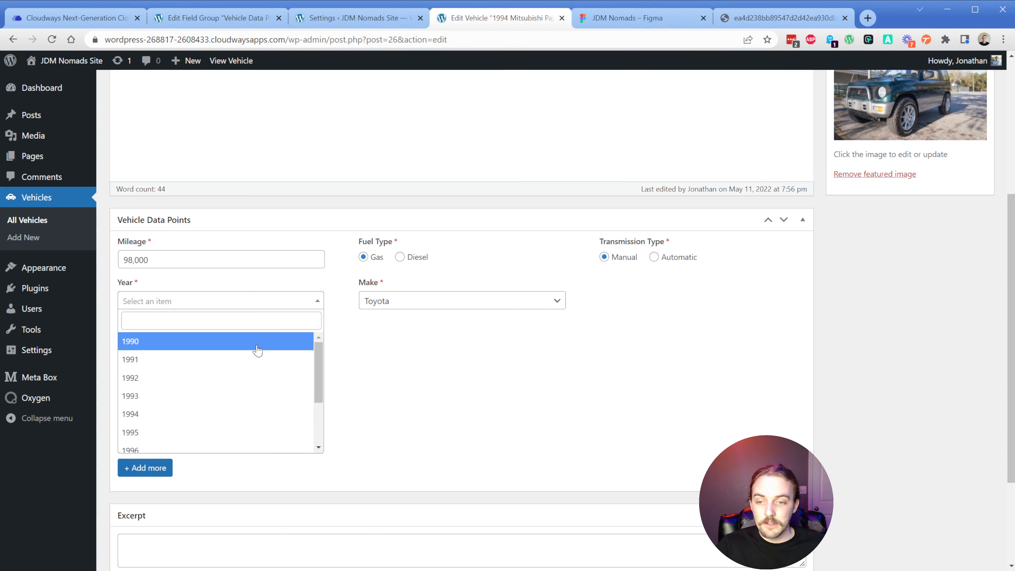
pyautogui.click(204, 323)
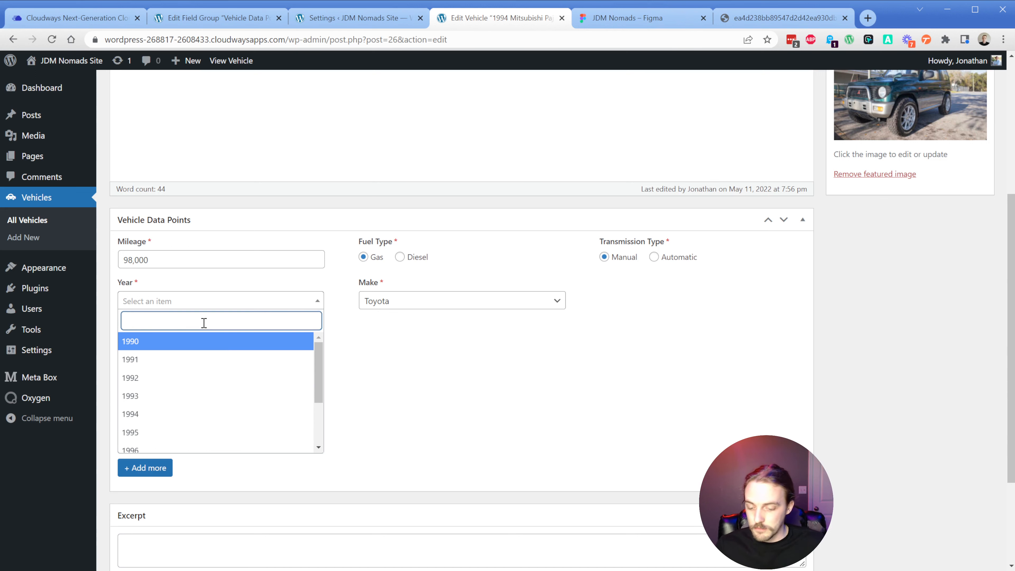
pyautogui.write('1996')
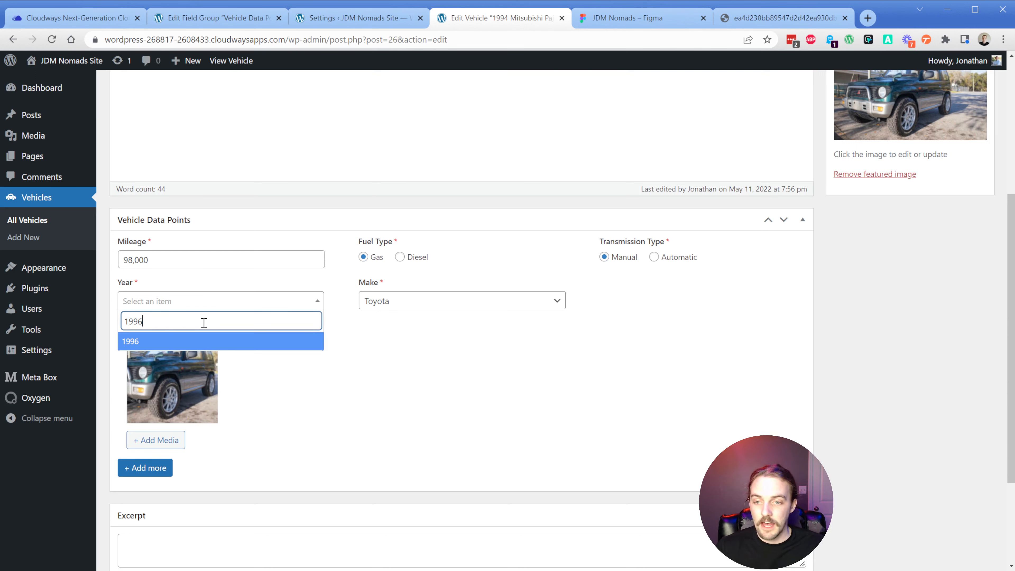
pyautogui.press('Return')
pyautogui.click(410, 305)
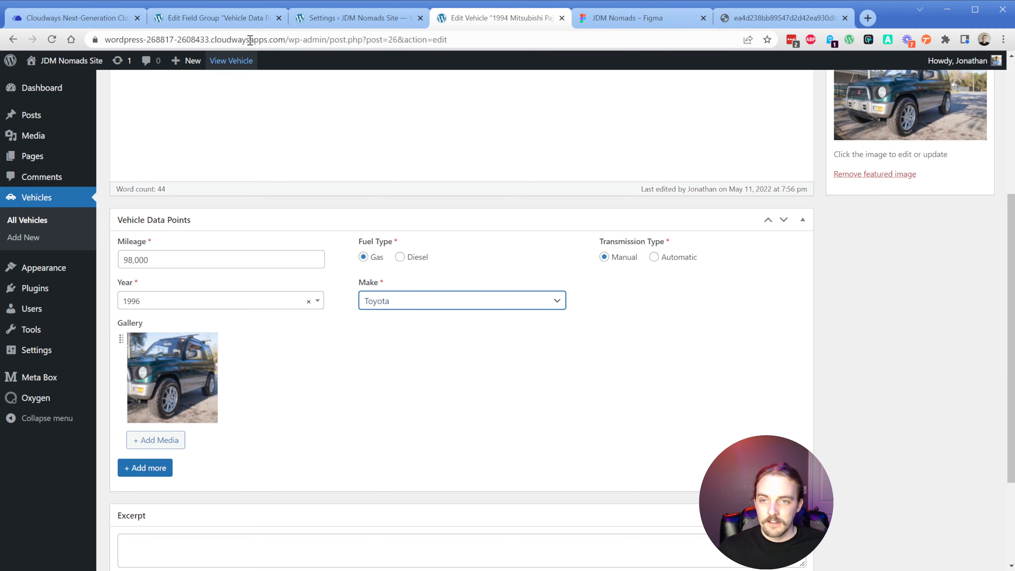
# Step: In the Vehicle Data Points field group, change the Make field's type to Select Advanced and collapse the field
pyautogui.click(216, 18)
pyautogui.click(185, 345)
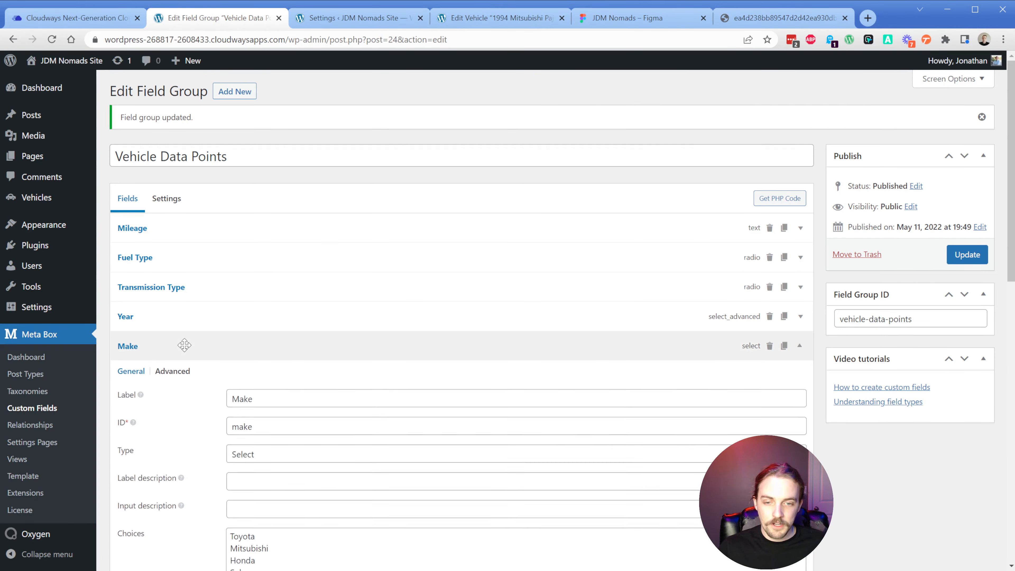
pyautogui.scroll(-7, 184, 345)
pyautogui.click(262, 187)
pyautogui.hotkey('ctrl', 'a')
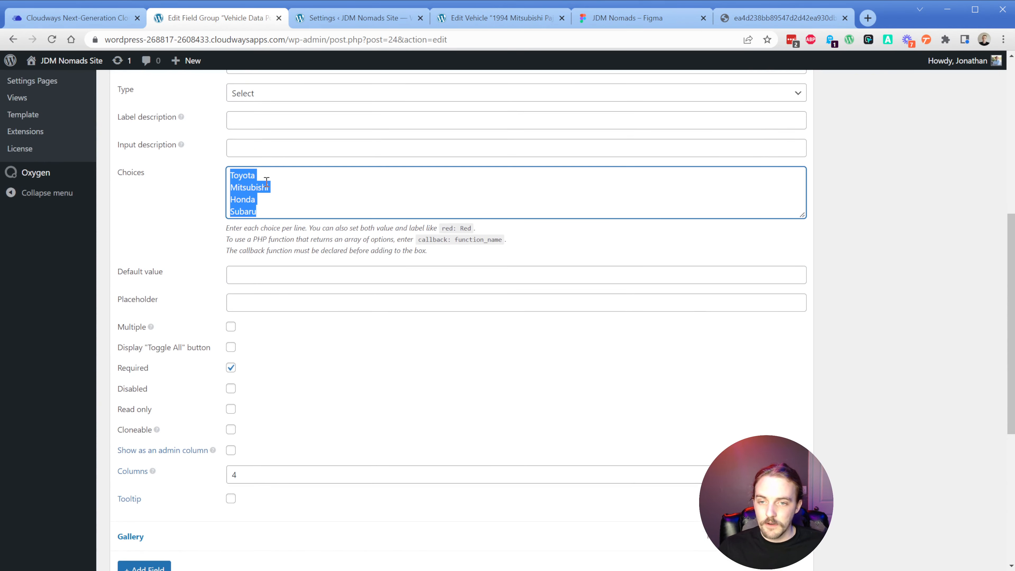
pyautogui.scroll(2, 266, 181)
pyautogui.click(263, 157)
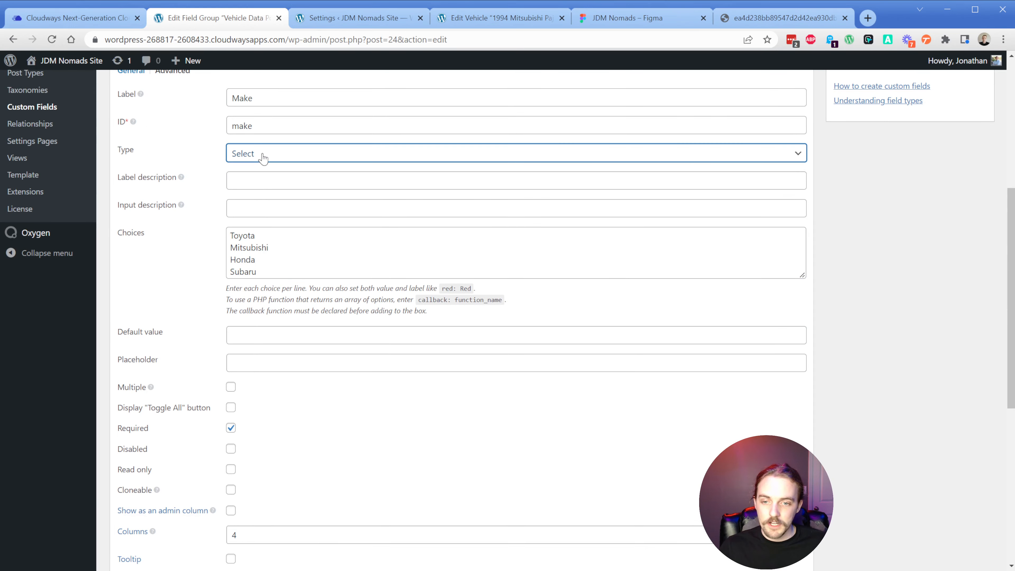
pyautogui.click(273, 299)
pyautogui.click(263, 247)
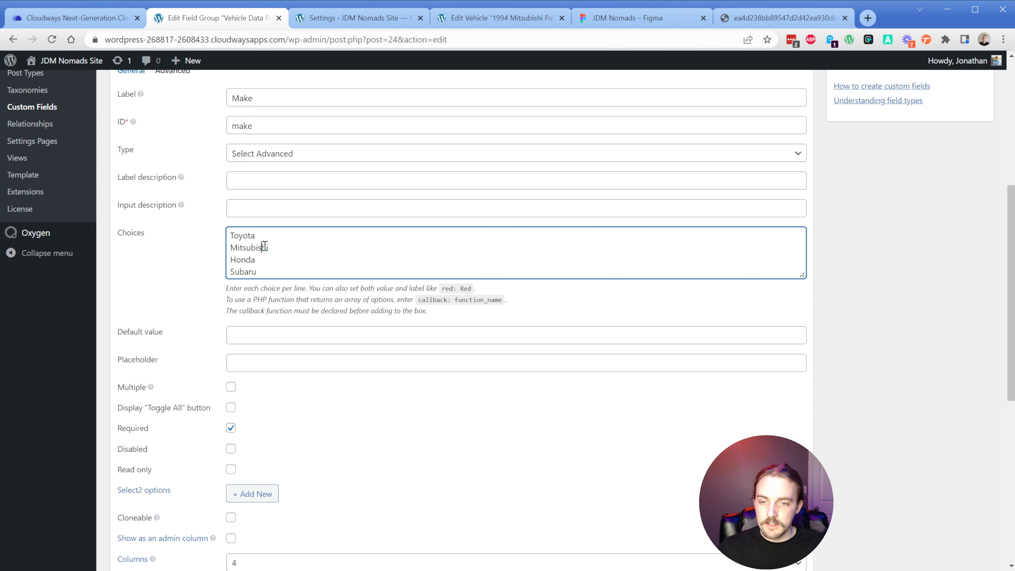
pyautogui.doubleClick(265, 246)
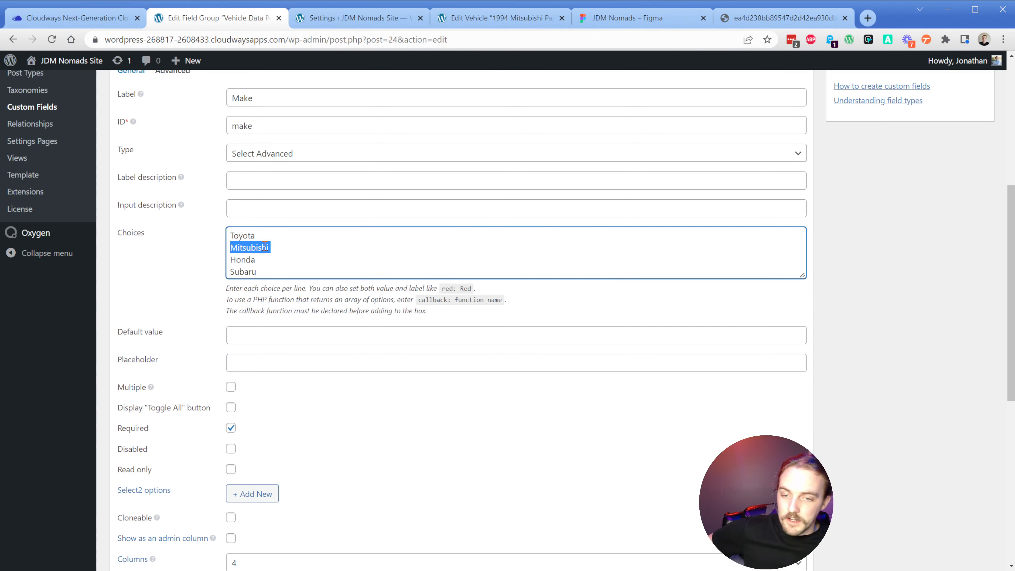
pyautogui.scroll(-1, 256, 244)
pyautogui.scroll(3, 207, 236)
pyautogui.click(202, 160)
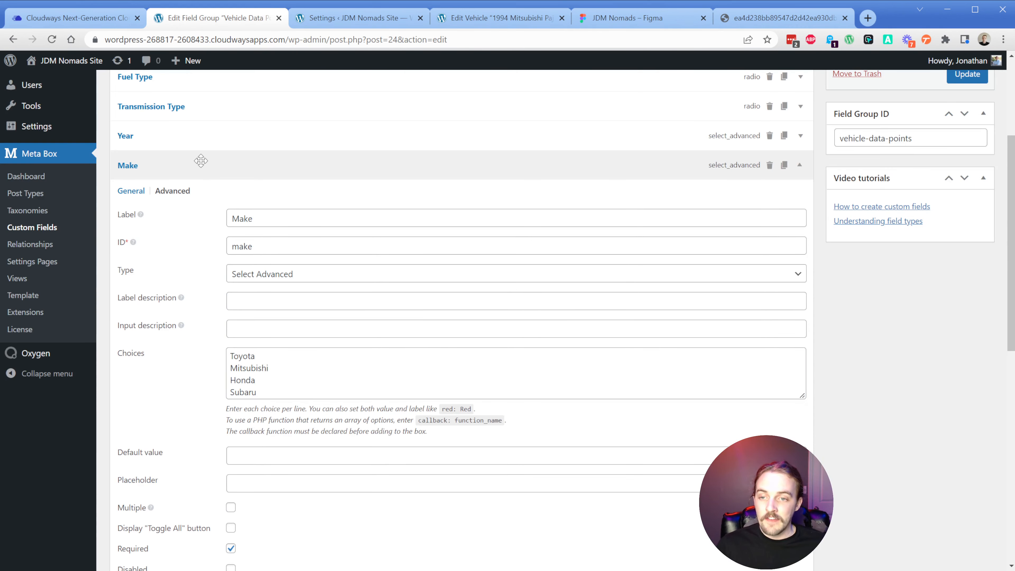
pyautogui.click(142, 168)
# Step: Add a Select Advanced field to the field group and label it Model
pyautogui.click(146, 273)
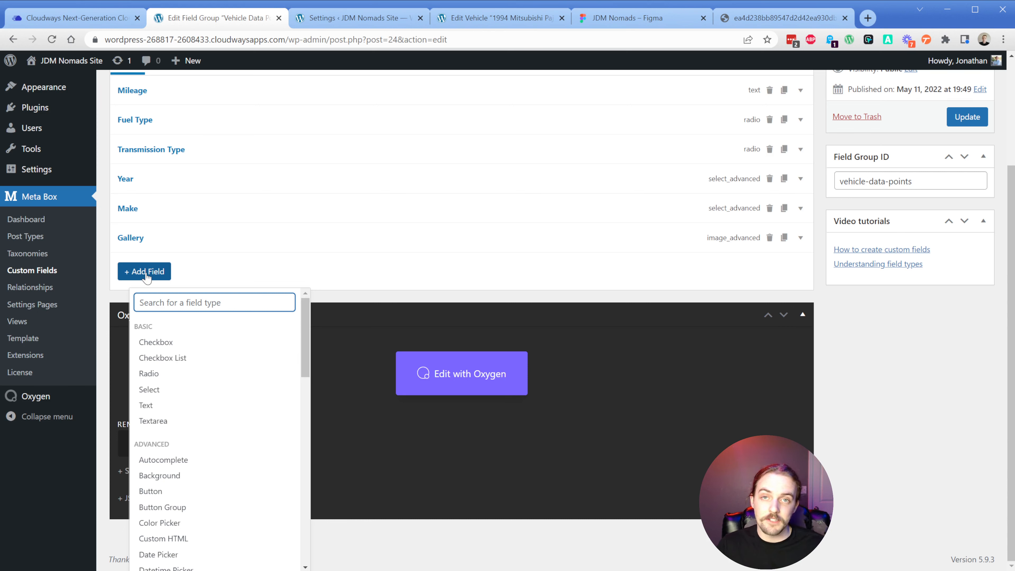
pyautogui.write('Select')
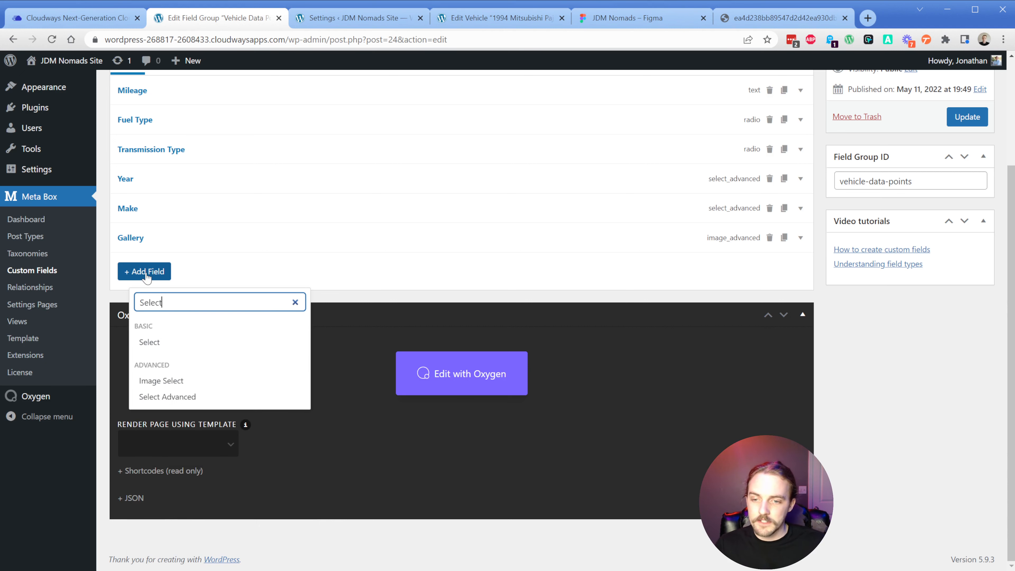
pyautogui.click(167, 397)
pyautogui.tripleClick(271, 322)
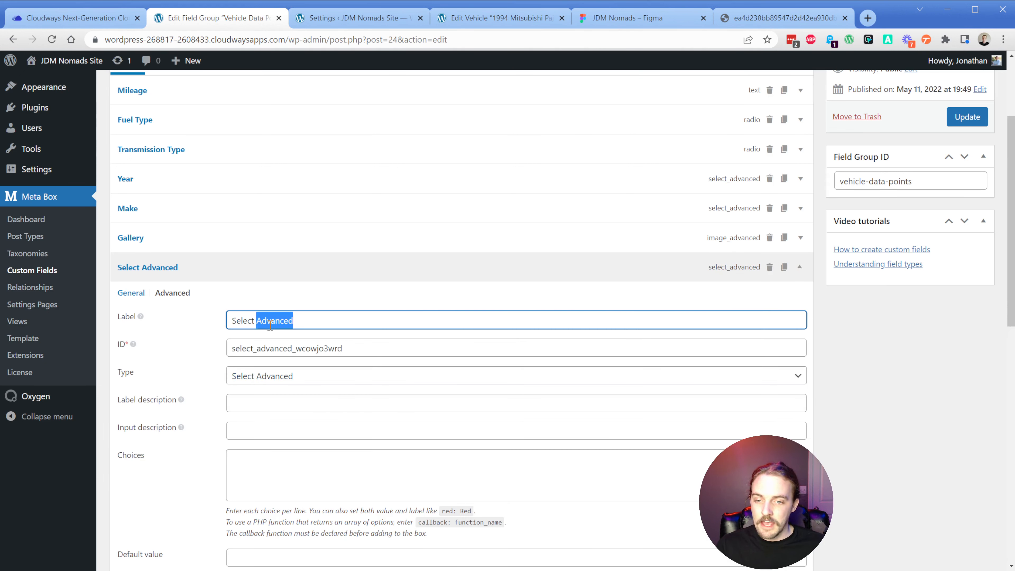
pyautogui.write('Model')
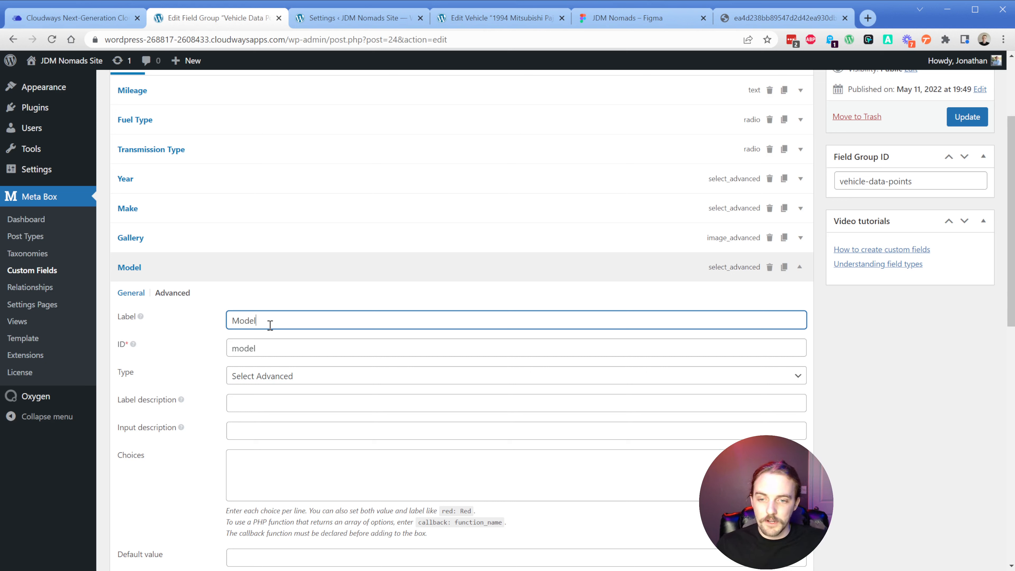
# Step: Enter Lite ace and High ace as the Model field's first choices, one per line
pyautogui.scroll(-4, 270, 325)
pyautogui.click(281, 287)
pyautogui.write('Liteace')
pyautogui.press('Return')
pyautogui.write('Highace')
pyautogui.press('Return')
pyautogui.press('Up')
pyautogui.press('Right')
pyautogui.press('Right')
pyautogui.press('Right')
pyautogui.press('Right')
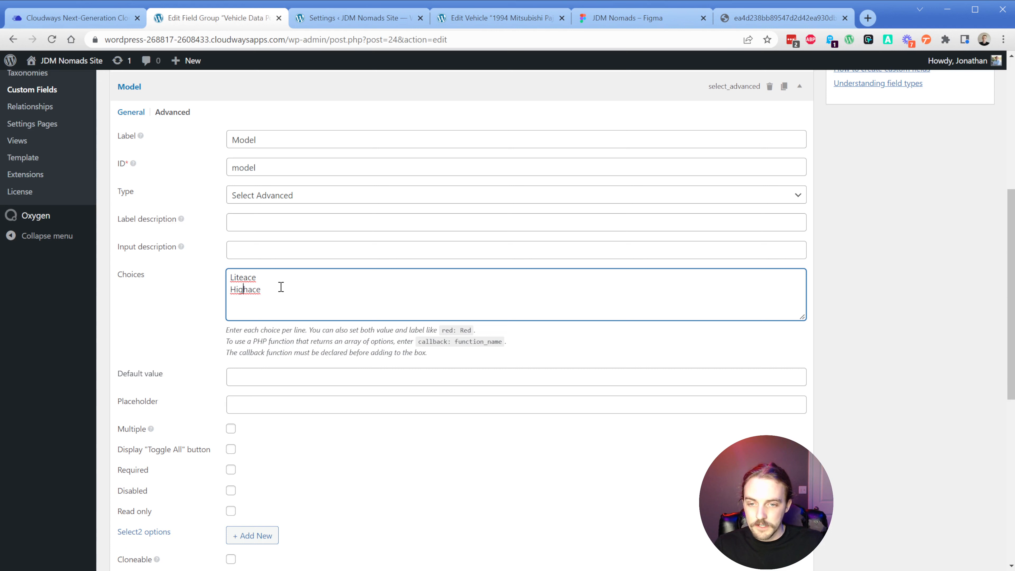
pyautogui.press('Up')
pyautogui.press('Left')
pyautogui.press('Down')
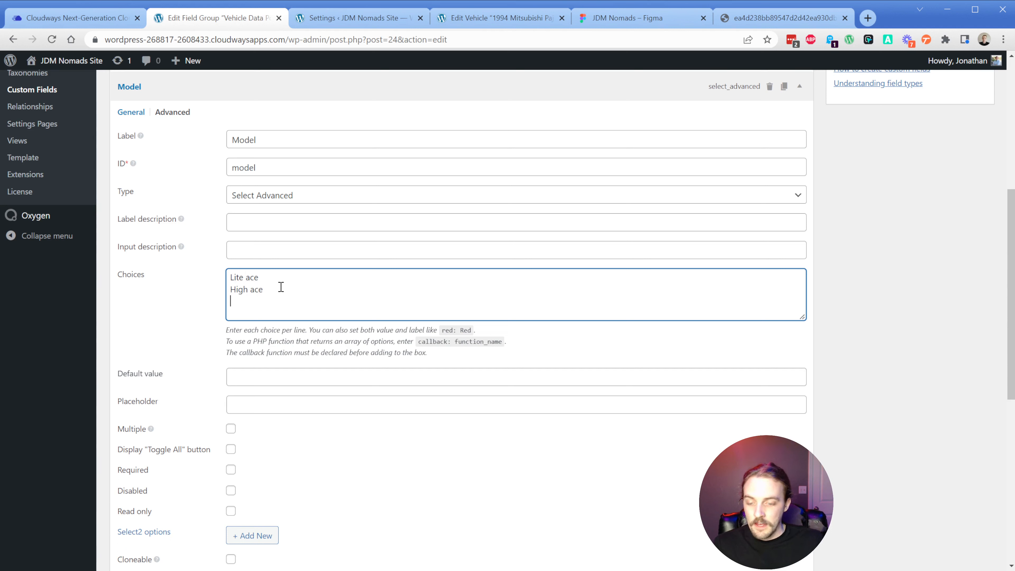
pyautogui.press('Down')
# Step: Add Pajero, Pajero Mini and Cappuccino to the Model field's choices, one per line
pyautogui.write('Pajero')
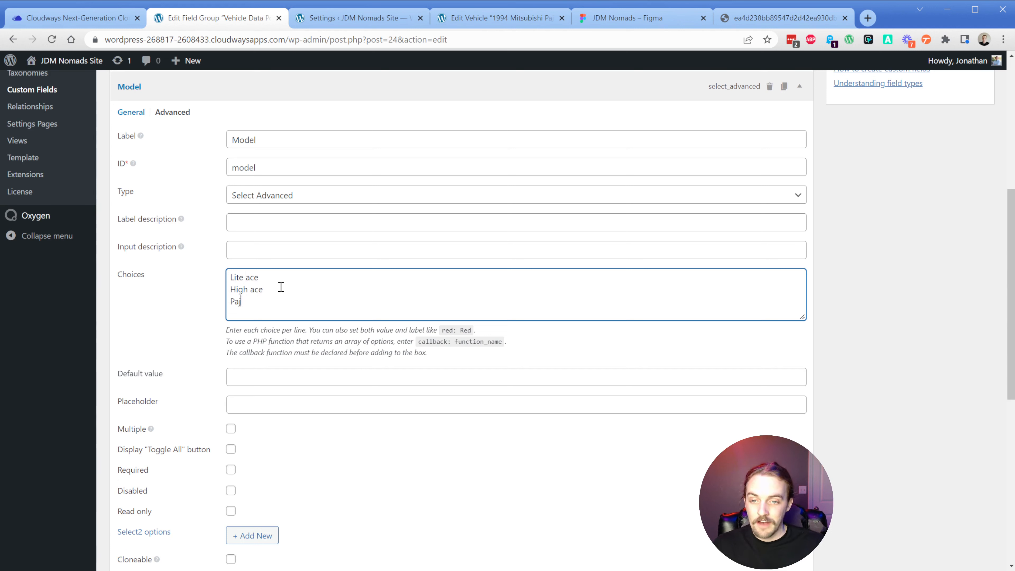
pyautogui.press('Return')
pyautogui.write('Pajero Mini')
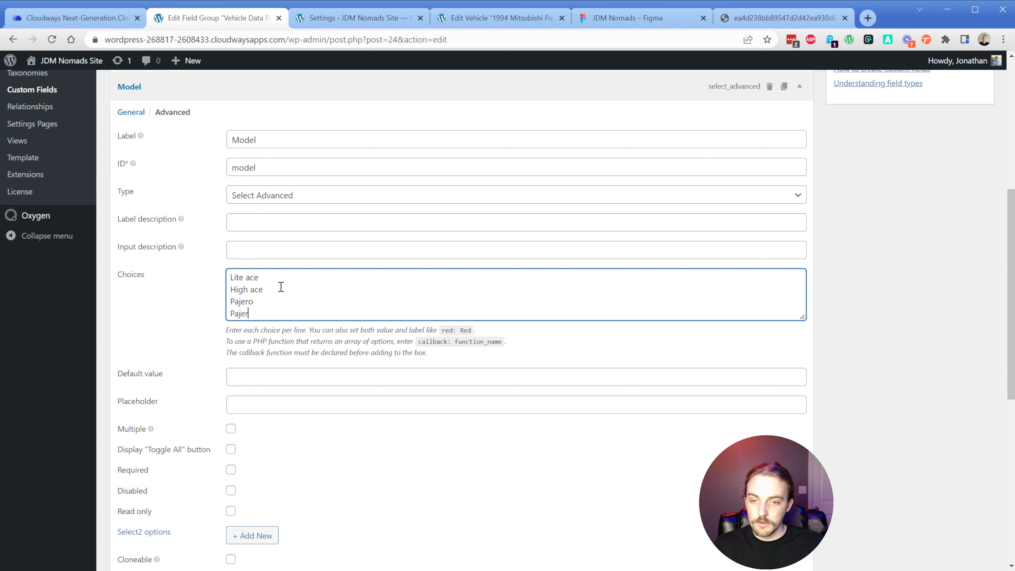
pyautogui.press('Return')
pyautogui.write('Ca')
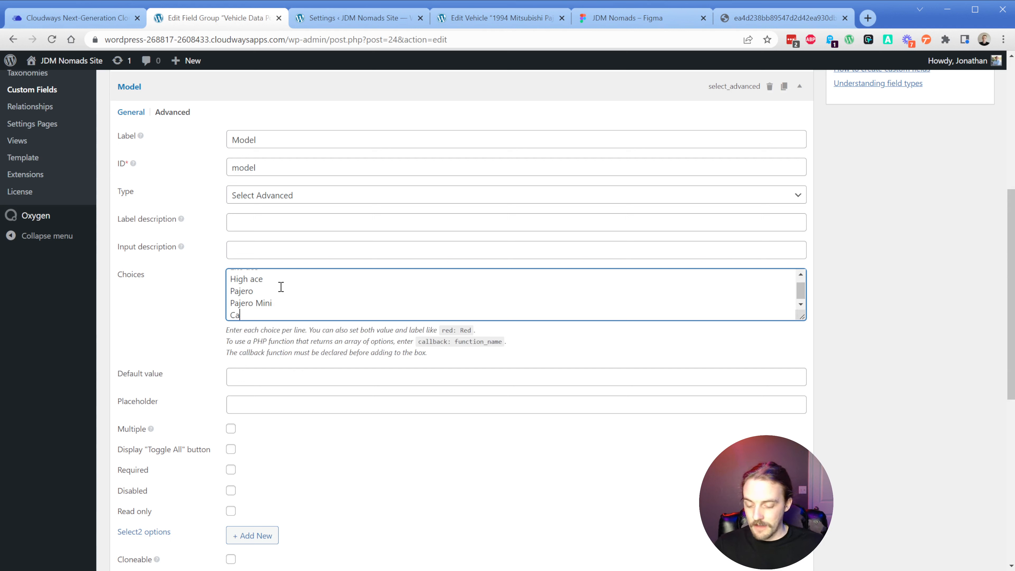
pyautogui.write('ppucino')
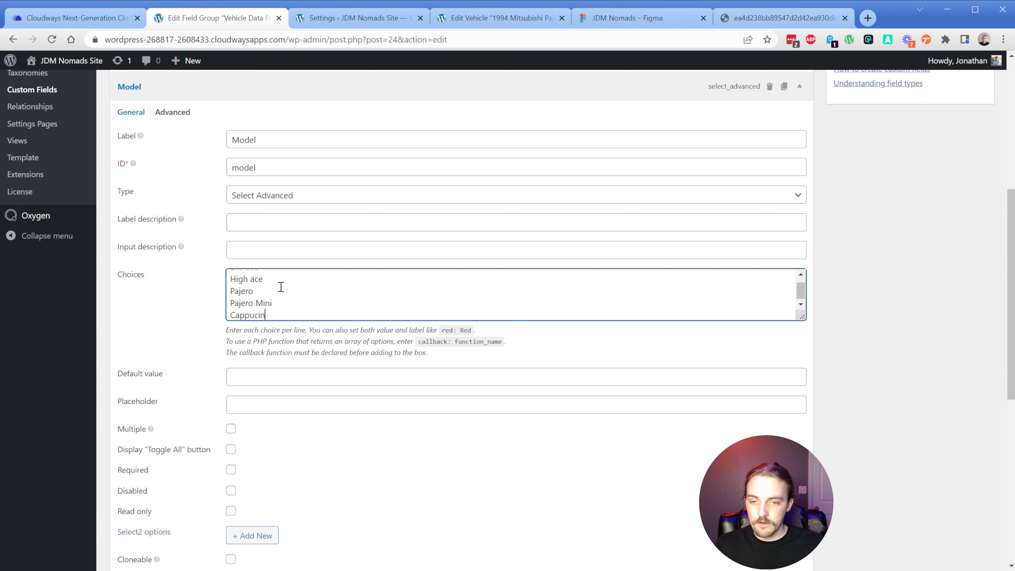
pyautogui.doubleClick(255, 316)
pyautogui.write('Cappuccino')
pyautogui.press('Return')
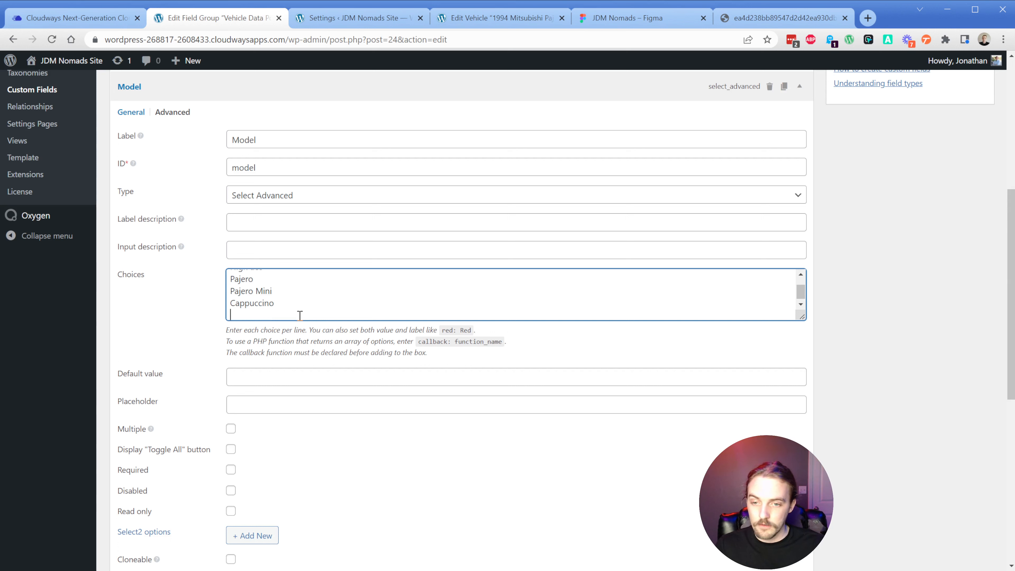
# Step: Add Impreza WRX and Impreza WRX STI as further choices of the Model field
pyautogui.write('Impreza WRX')
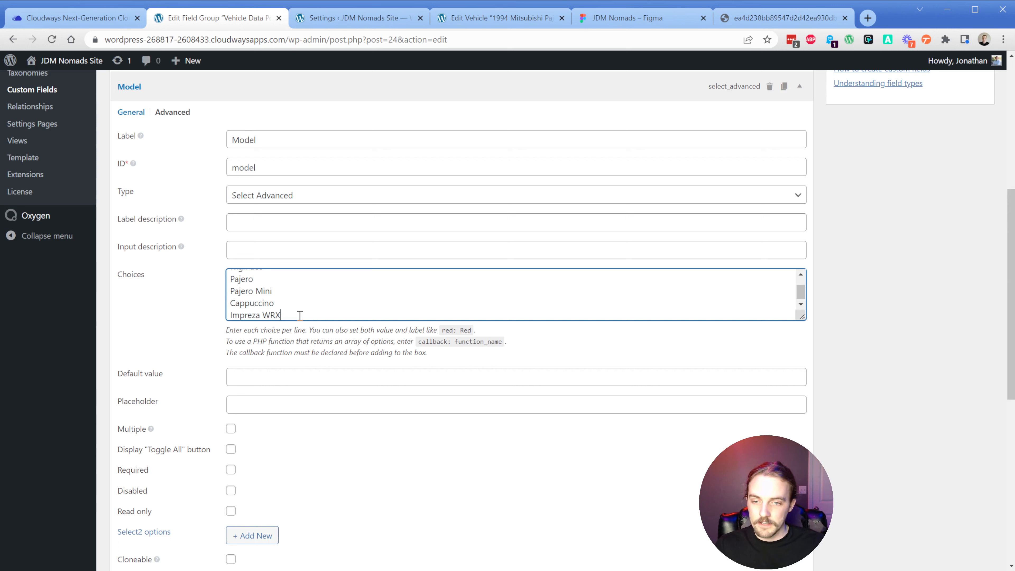
pyautogui.press('Return')
pyautogui.write('Imprexa')
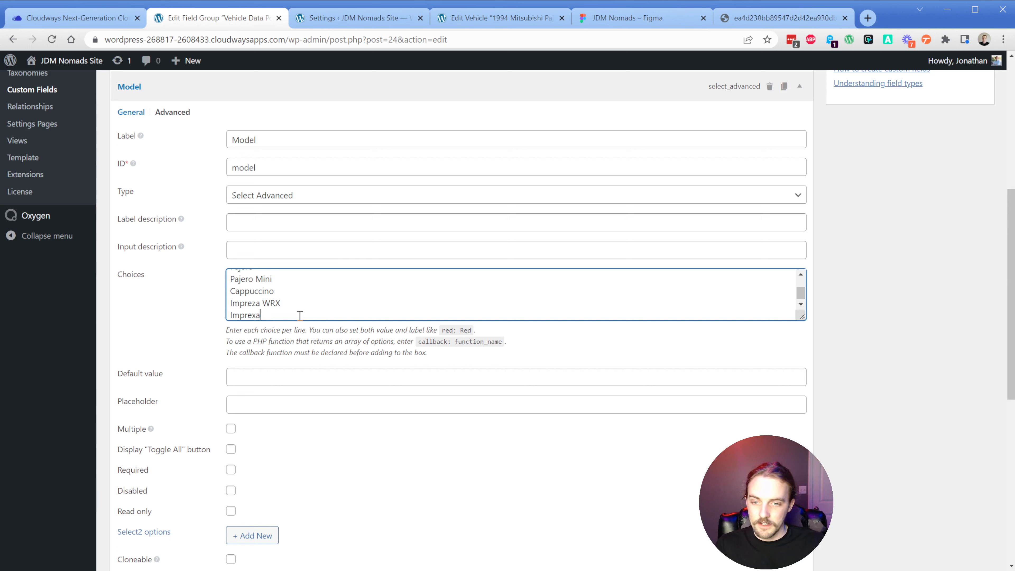
pyautogui.press('BackSpace')
pyautogui.press('BackSpace')
pyautogui.write('za WRX STI')
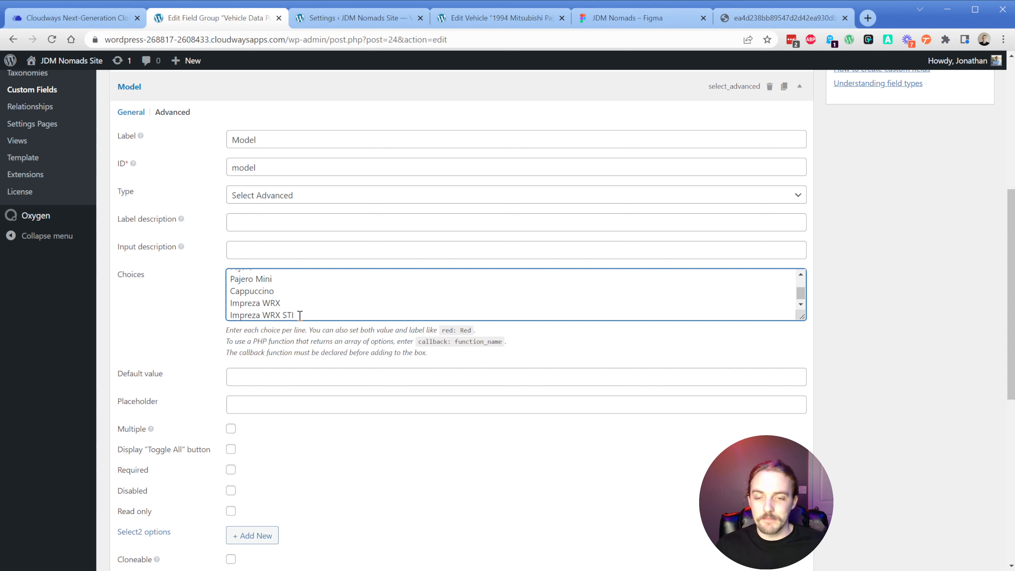
# Step: Make the Model field required and set its column width to 4, like the Make field
pyautogui.click(231, 470)
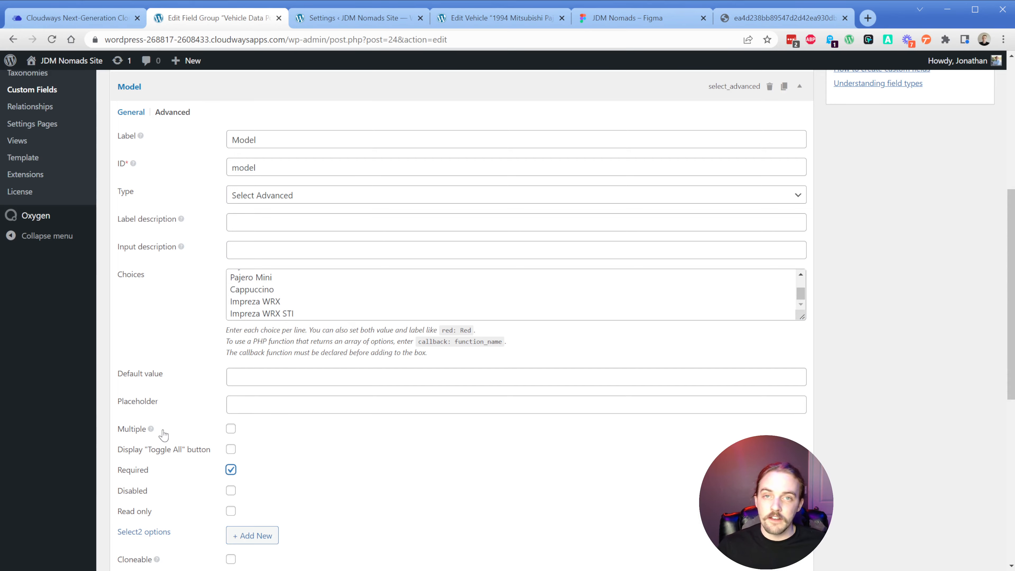
pyautogui.scroll(-4, 159, 328)
pyautogui.click(255, 426)
pyautogui.click(260, 476)
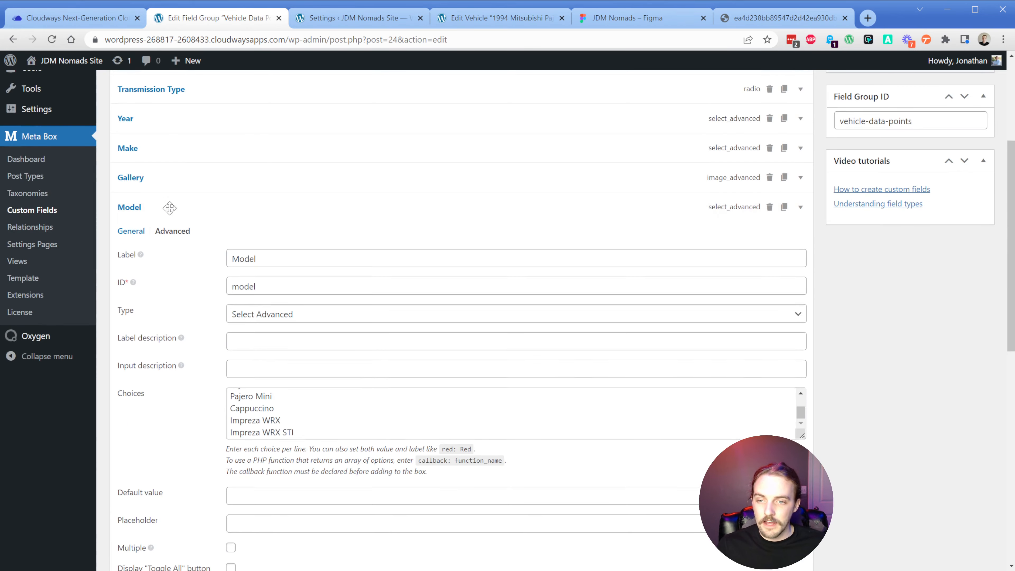
# Step: Collapse the Model field, move it between Make and Gallery, and update the field group
pyautogui.click(168, 207)
pyautogui.moveTo(146, 240); pyautogui.dragTo(159, 185)
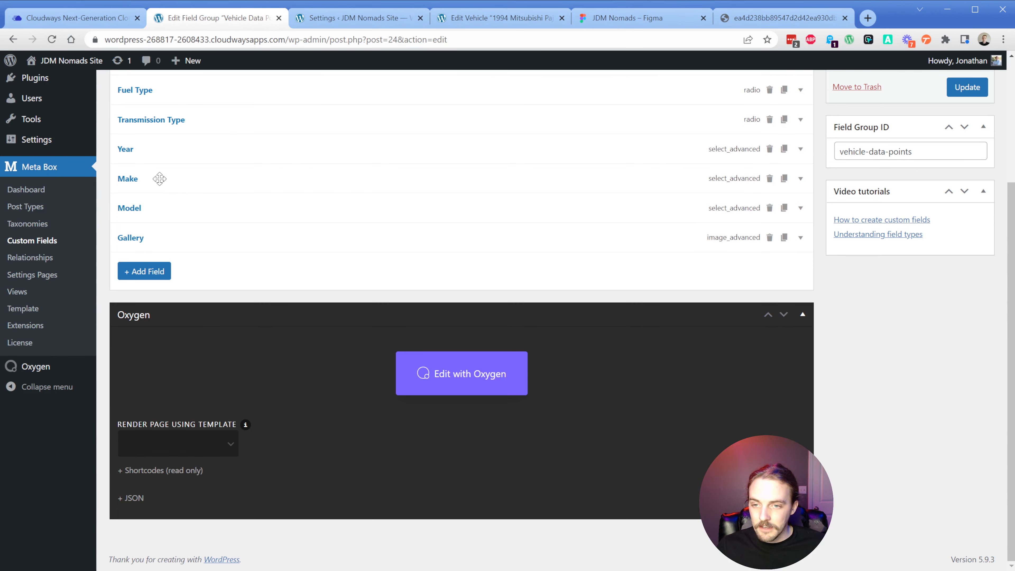
pyautogui.scroll(2, 181, 252)
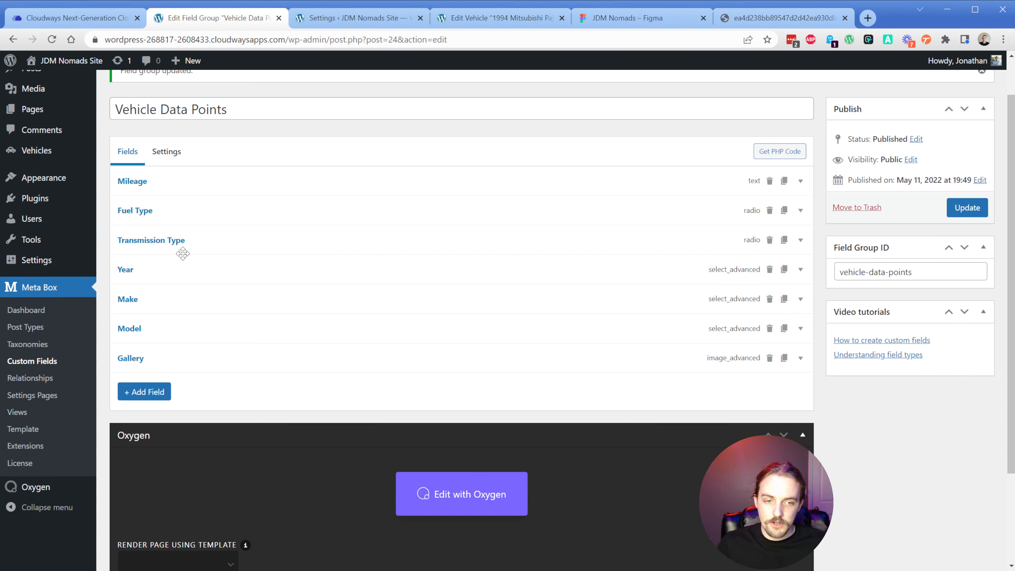
pyautogui.click(963, 212)
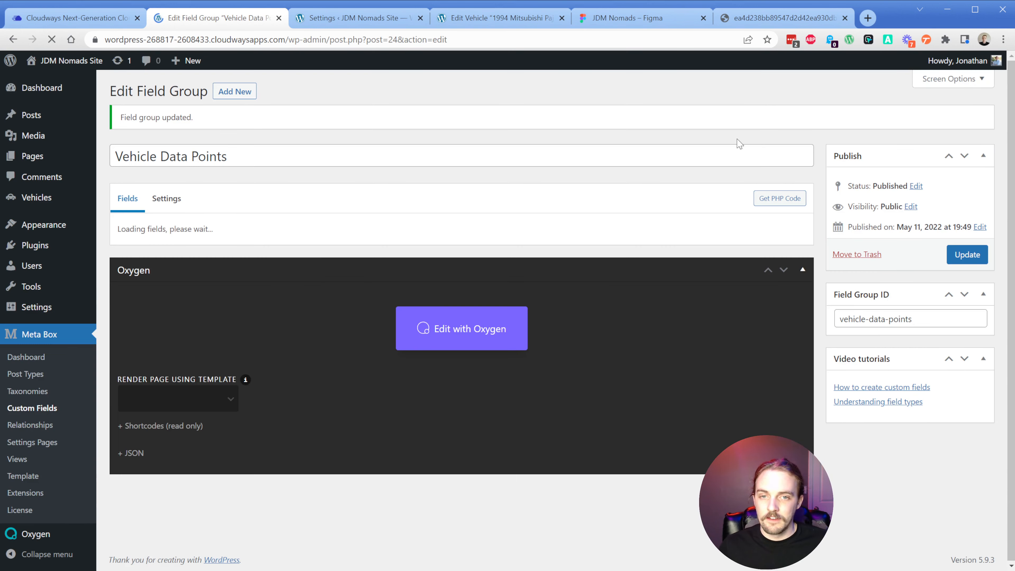
# Step: Reload the 1994 Mitsubishi Pajero Mini's edit page and set its Year to 1994
pyautogui.click(500, 18)
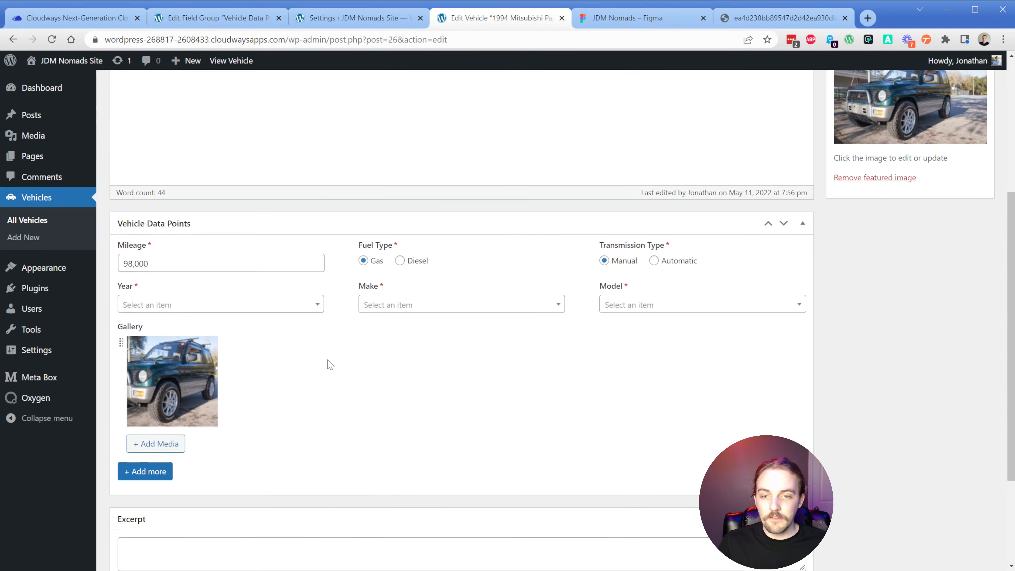
pyautogui.scroll(6, 328, 362)
pyautogui.scroll(-4, 309, 313)
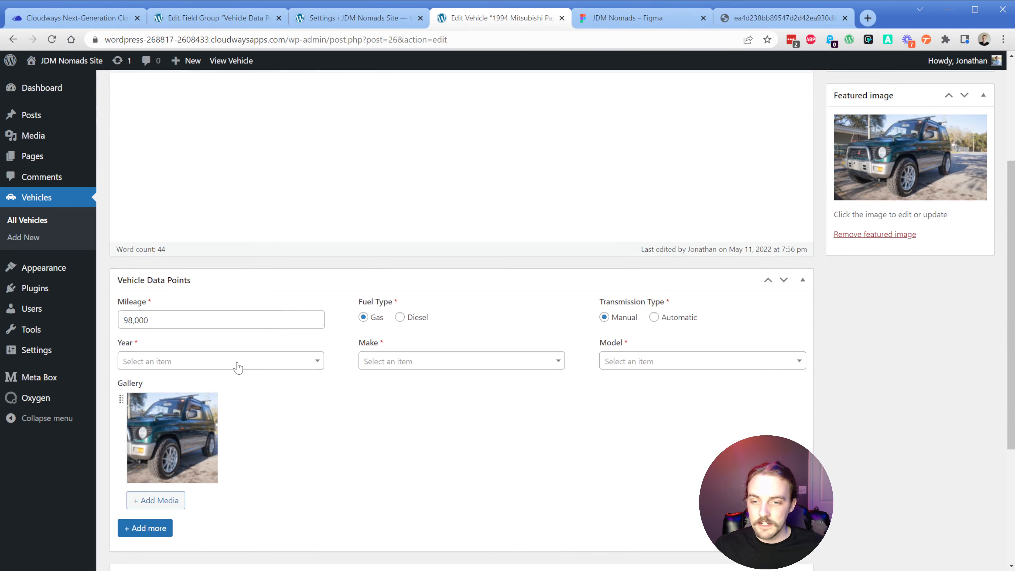
pyautogui.click(233, 362)
pyautogui.press('Return')
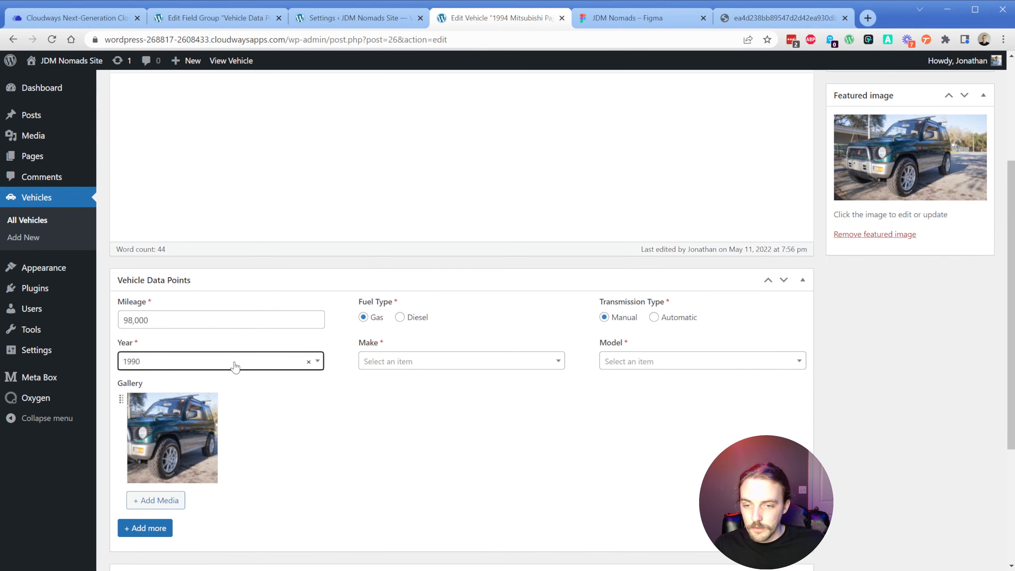
pyautogui.click(235, 366)
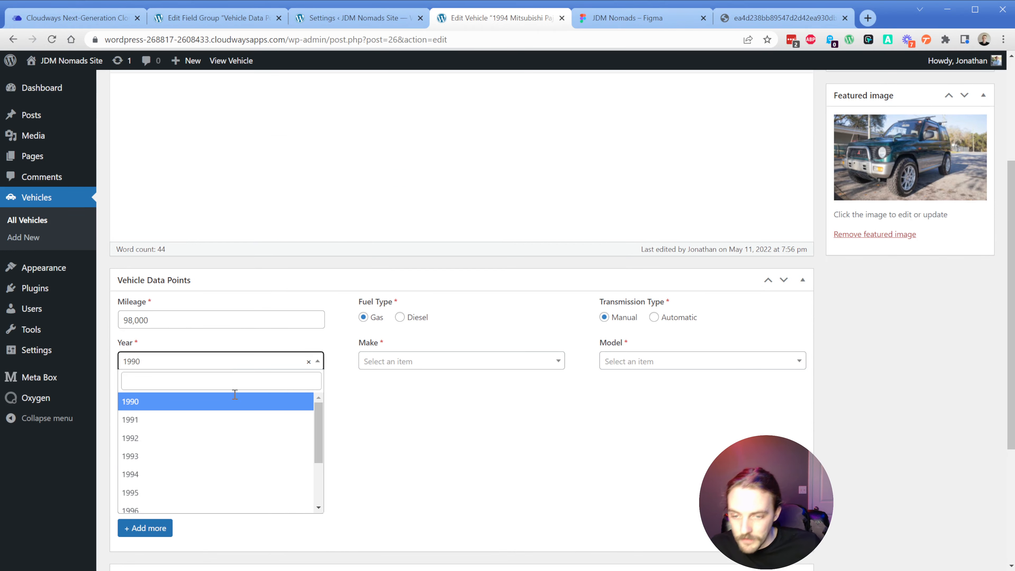
pyautogui.click(145, 476)
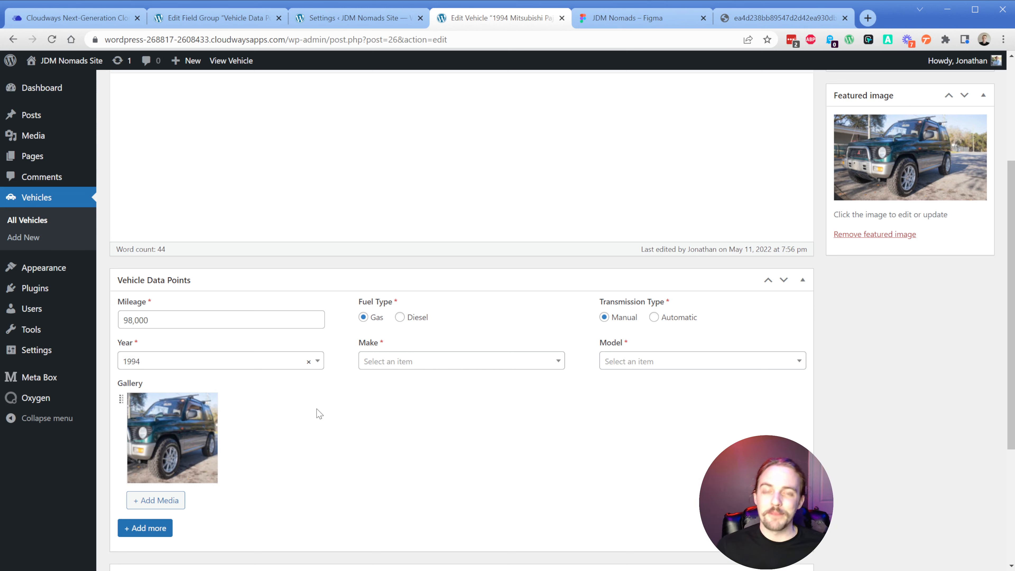
# Step: Set the vehicle's Make to Mitsubishi and its Model to Pajero Mini
pyautogui.click(408, 361)
pyautogui.write('mit')
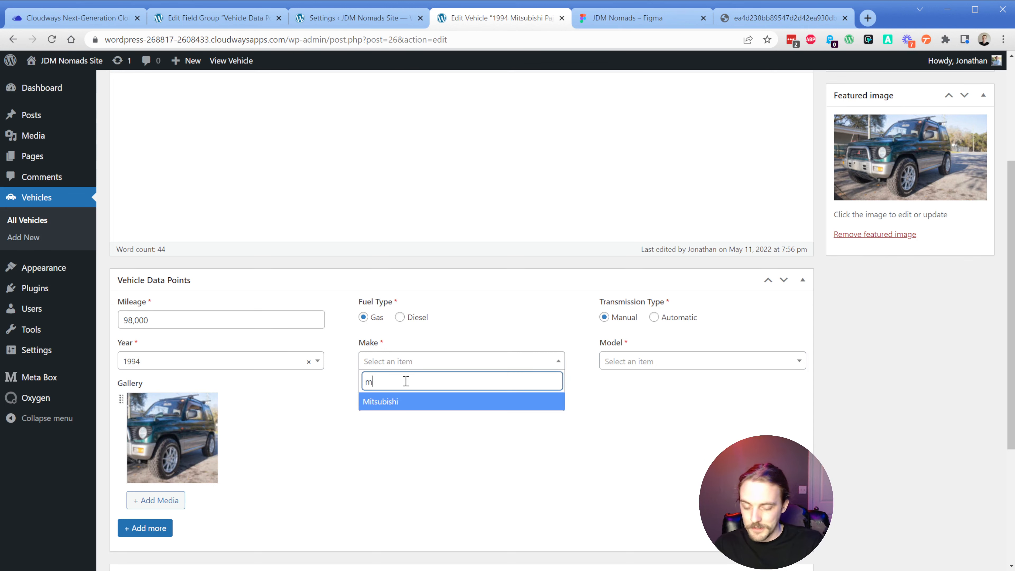
pyautogui.press('Return')
pyautogui.click(627, 368)
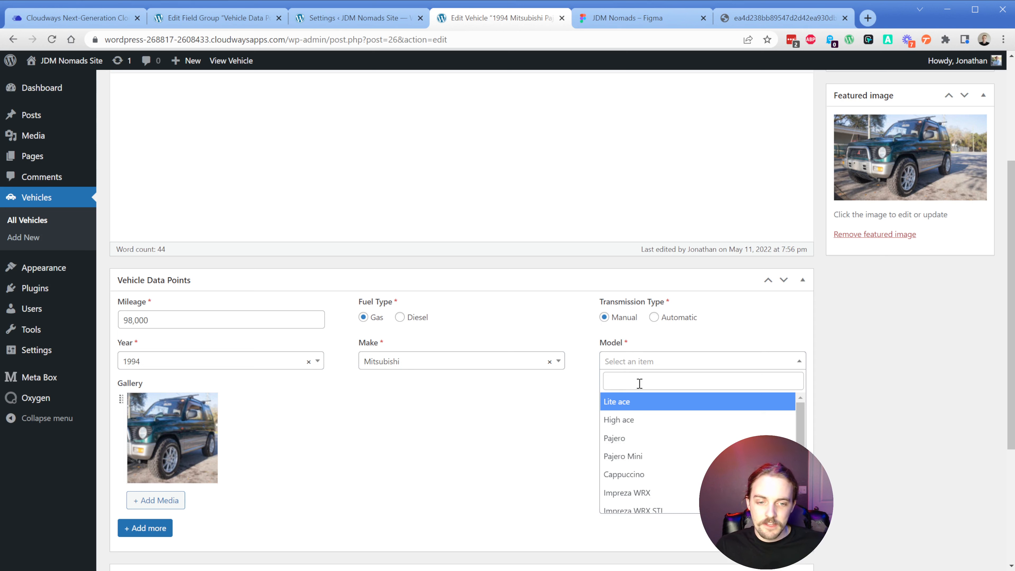
pyautogui.click(644, 456)
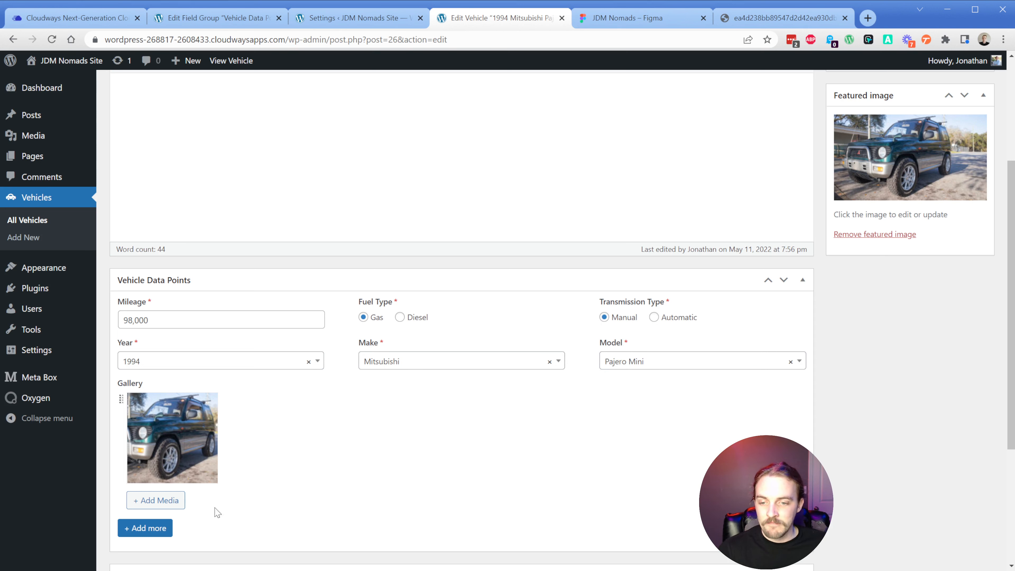
# Step: Add the airplane and the vaulted church interior images from the media library to the vehicle's gallery
pyautogui.click(169, 507)
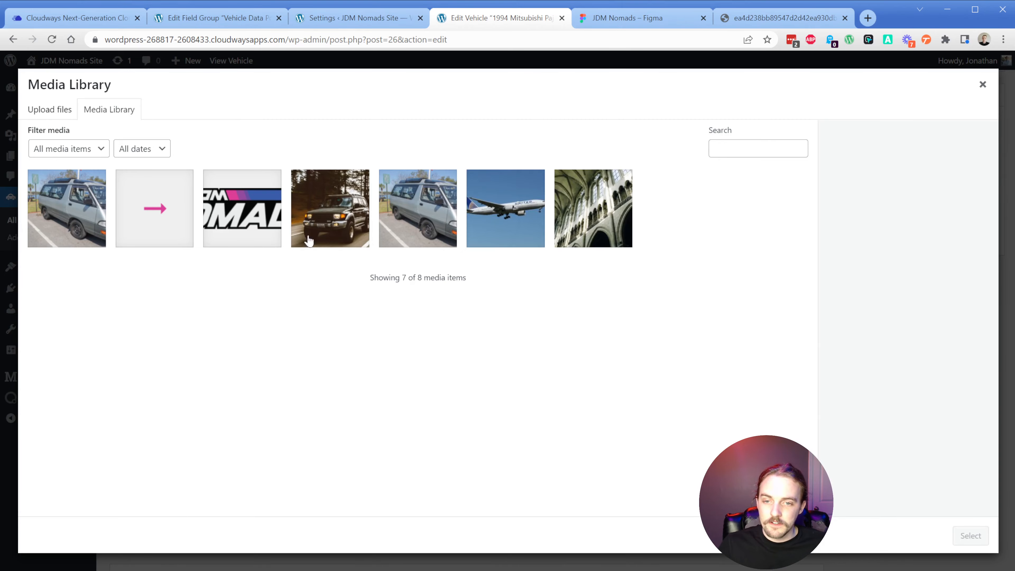
pyautogui.click(488, 227)
pyautogui.click(593, 209)
pyautogui.click(959, 538)
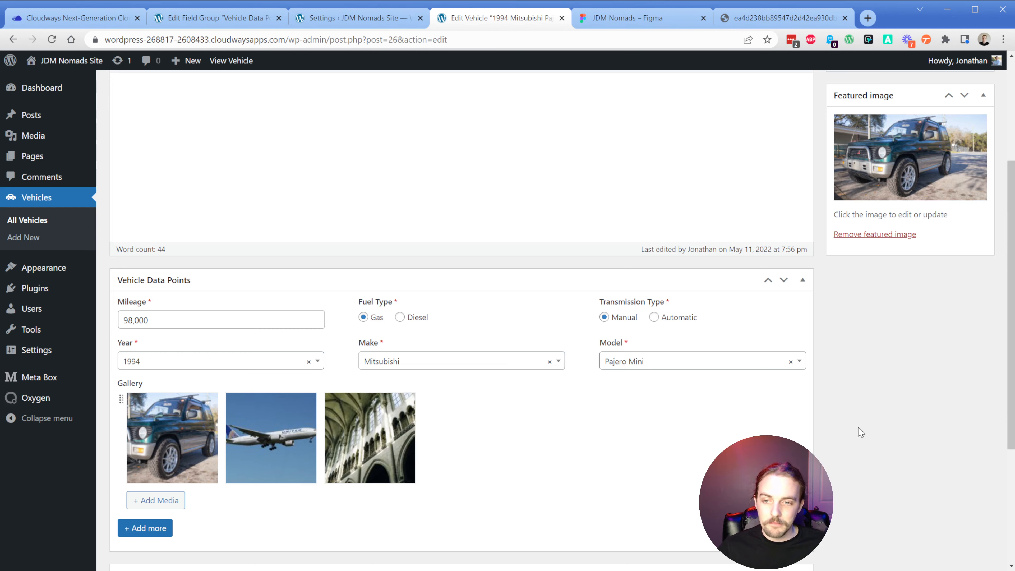
# Step: Update the 1994 Mitsubishi Pajero Mini vehicle and return to the Vehicle Data Points field group
pyautogui.scroll(4, 861, 440)
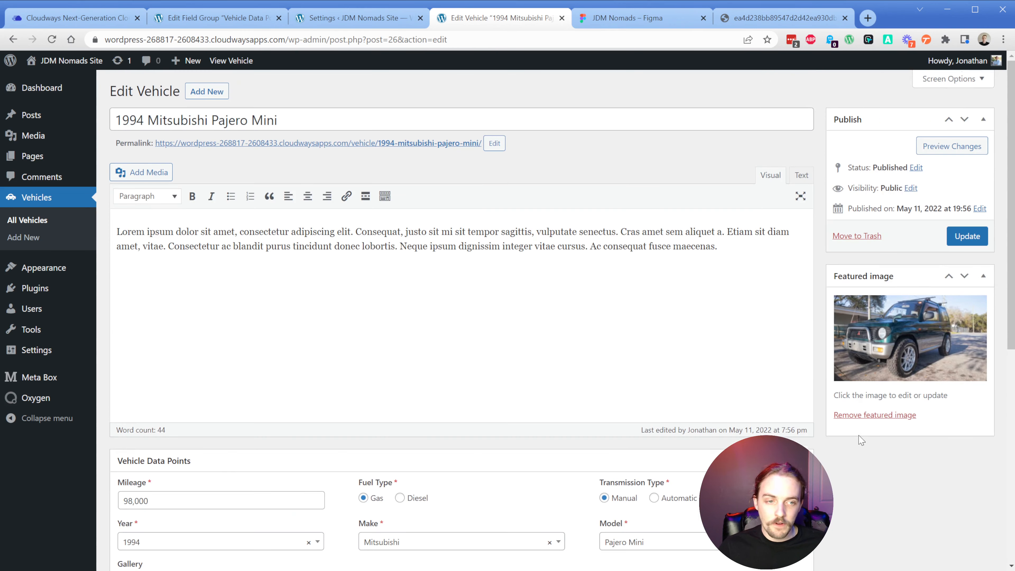
pyautogui.click(964, 240)
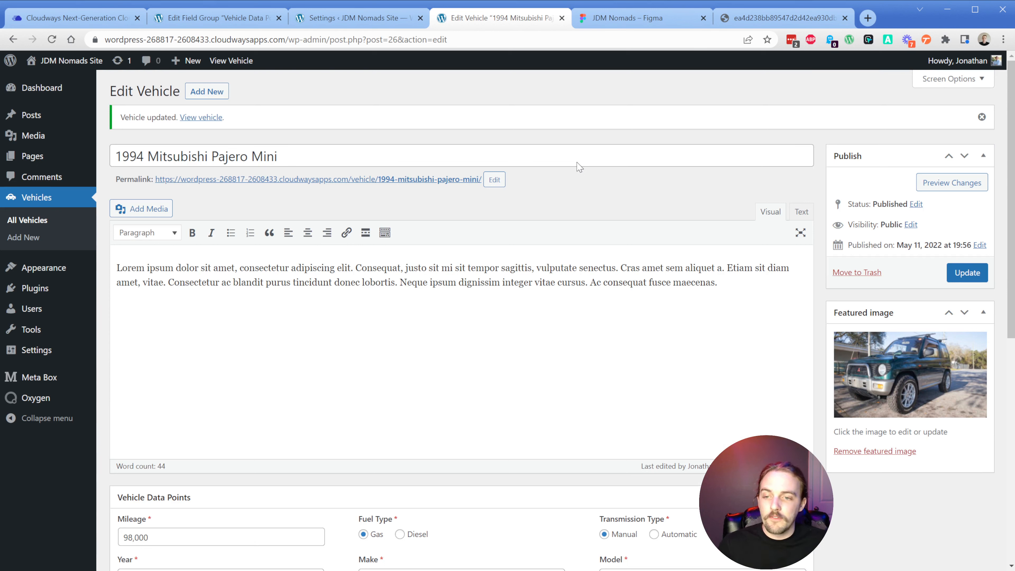
pyautogui.moveTo(80, 378)
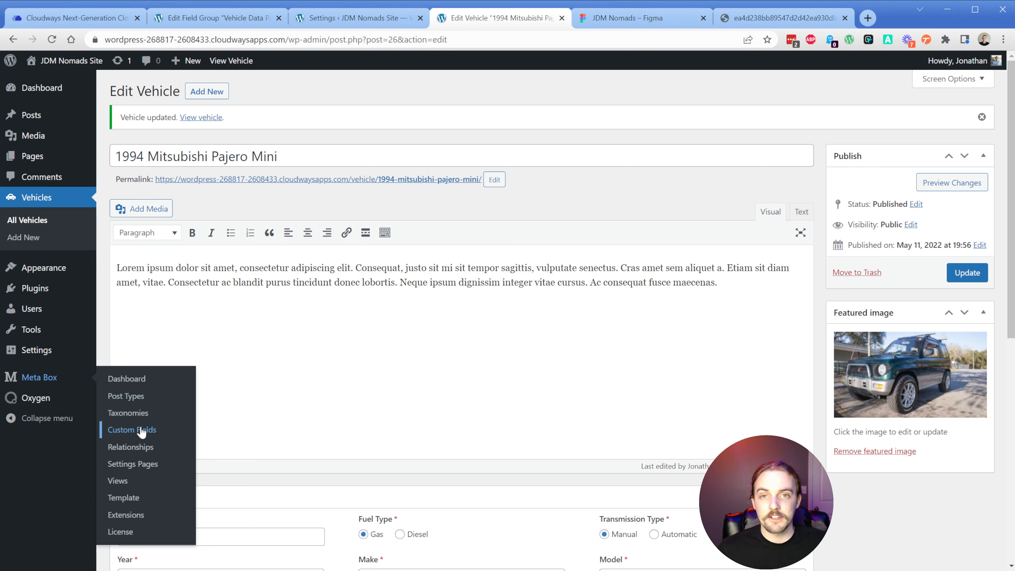
pyautogui.click(208, 18)
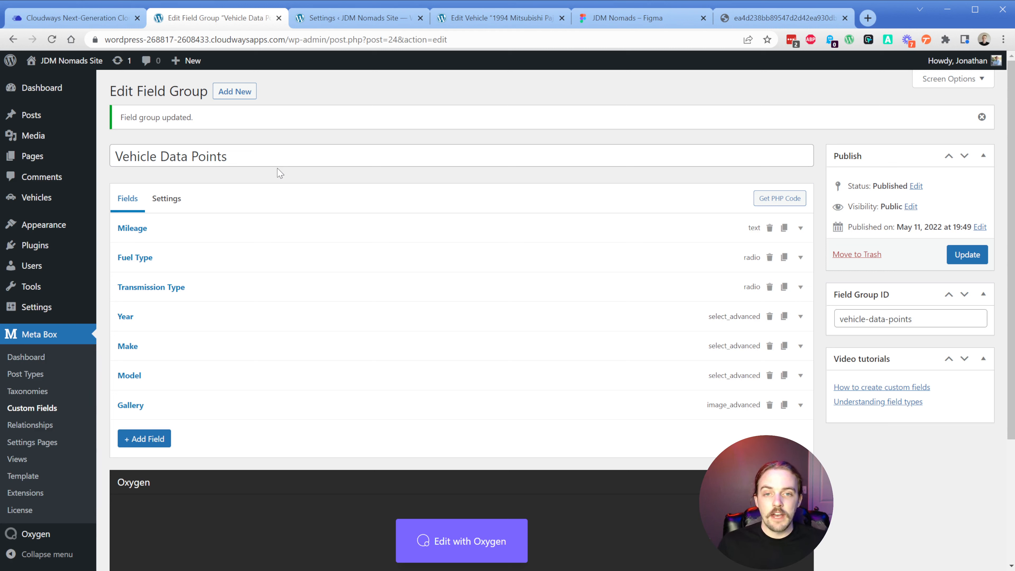
# Step: In the JDM Nomads Figma file, hide the Single Listing frame's layout grid and review its heading block and mileage, transmission and fuel details
pyautogui.click(639, 17)
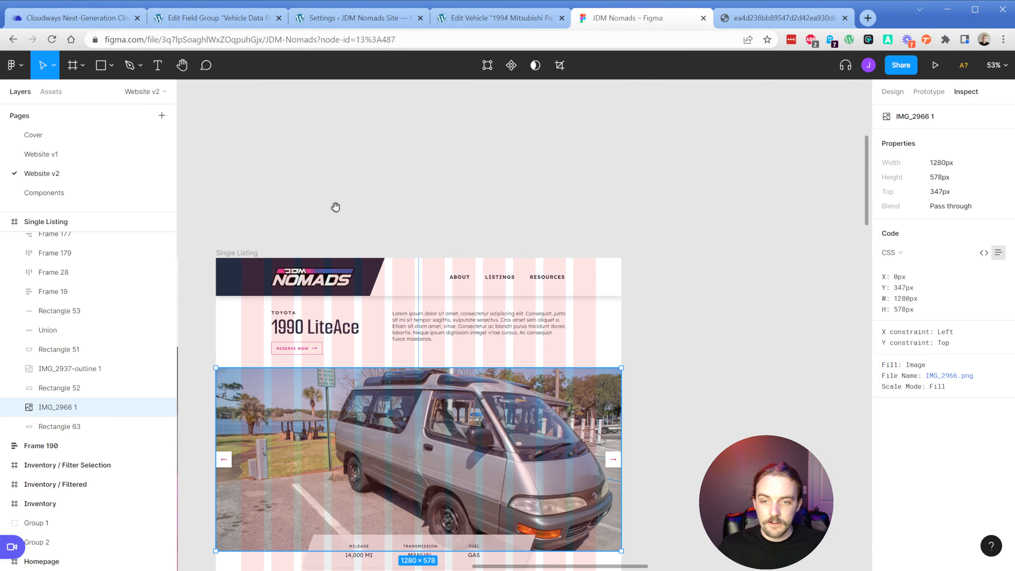
pyautogui.moveTo(336, 207); pyautogui.dragTo(409, 101)
pyautogui.moveTo(565, 231); pyautogui.dragTo(547, 207)
pyautogui.click(296, 125)
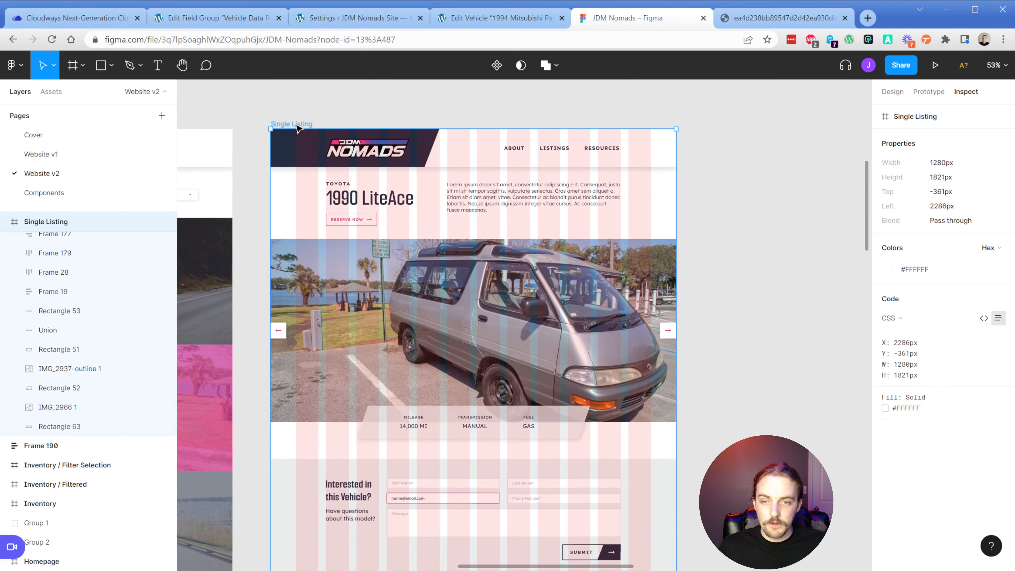
pyautogui.click(891, 91)
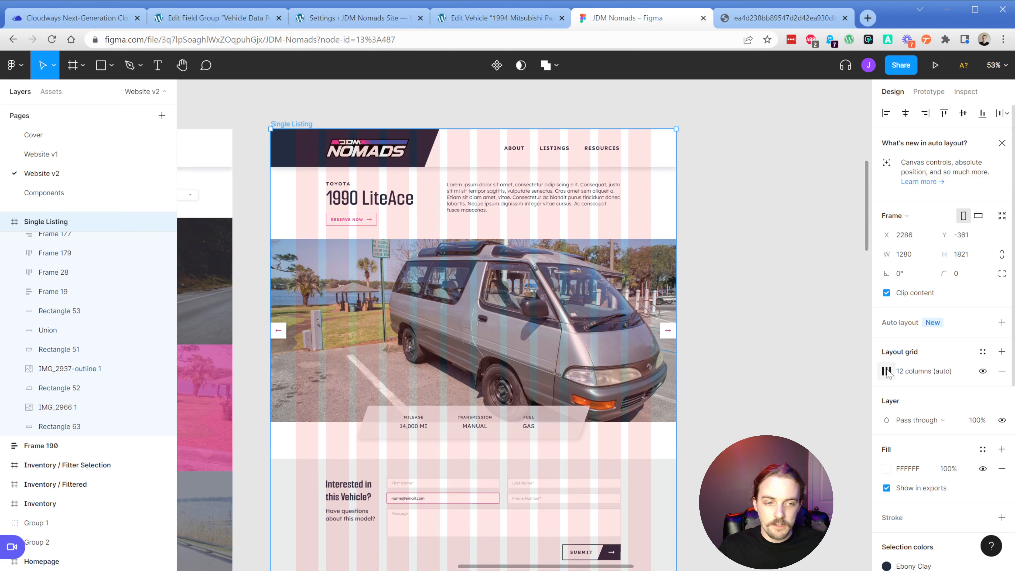
pyautogui.click(983, 372)
pyautogui.scroll(1, 478, 183)
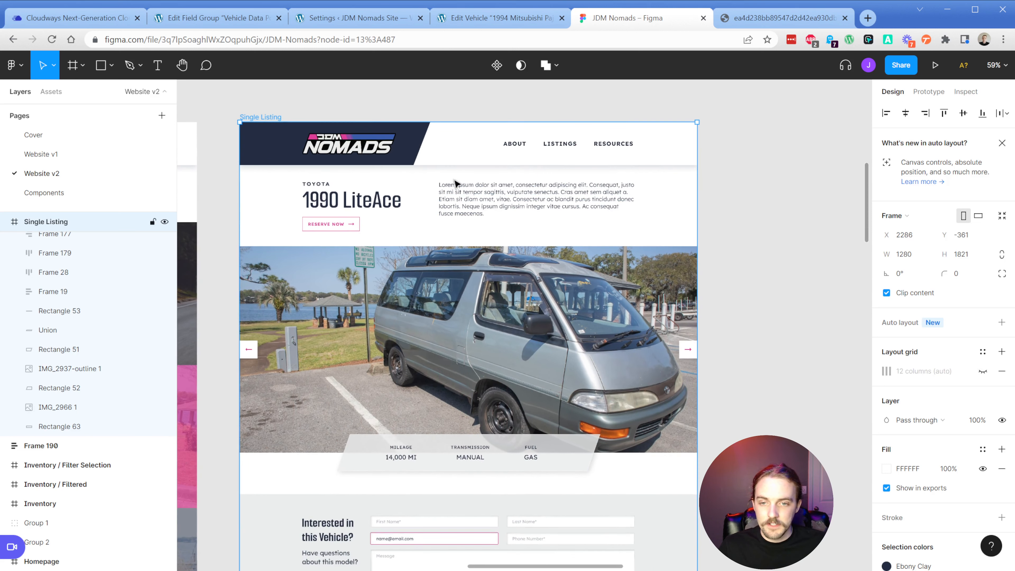
pyautogui.scroll(1, 372, 183)
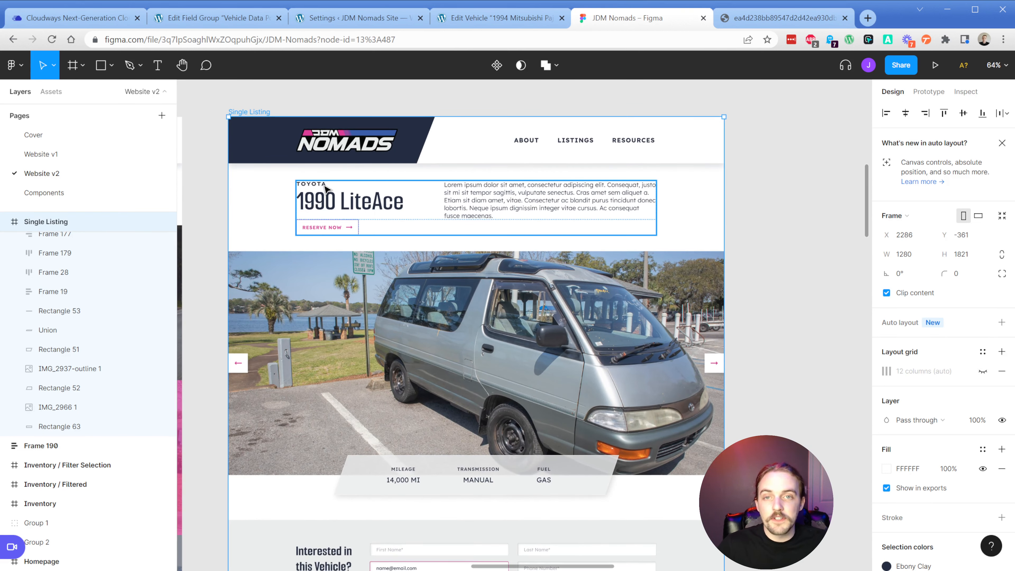
pyautogui.click(319, 204)
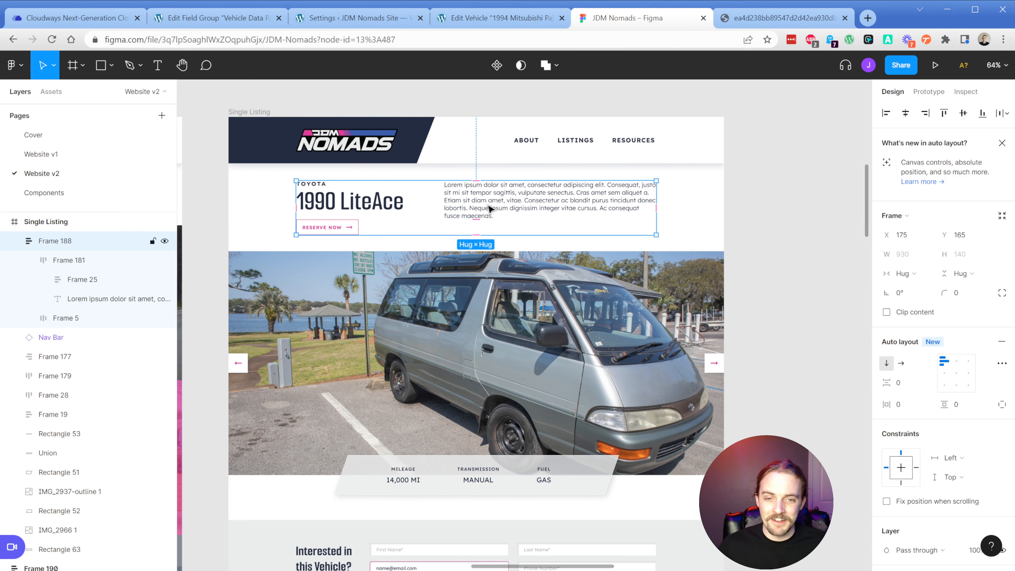
pyautogui.scroll(-2, 461, 281)
pyautogui.scroll(-3, 462, 281)
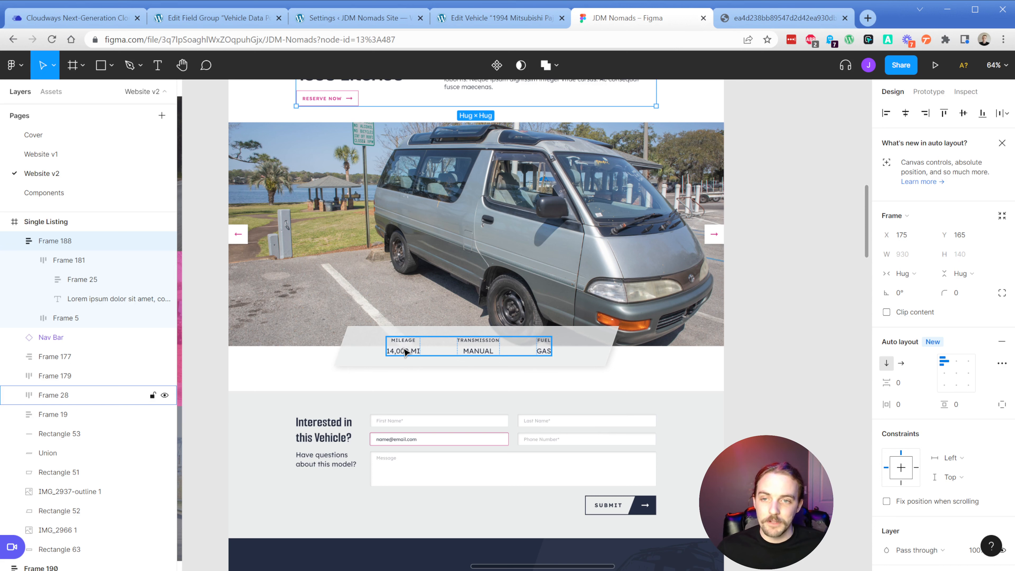
# Step: Return to the site's Oxygen settings, go to the templates and start a new template titled Vehicle Archive
pyautogui.click(348, 17)
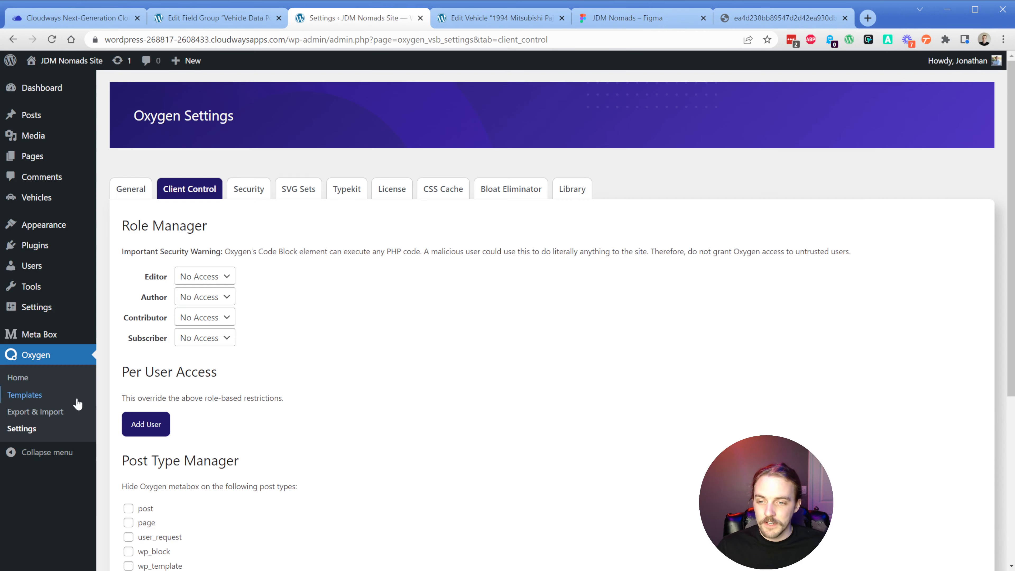
pyautogui.click(36, 397)
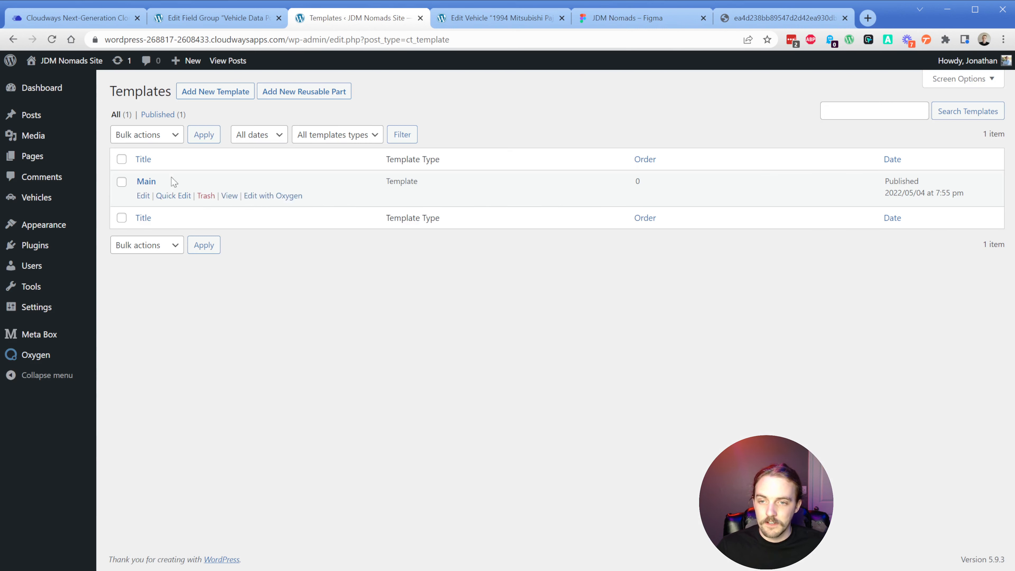
pyautogui.click(211, 92)
pyautogui.write('V')
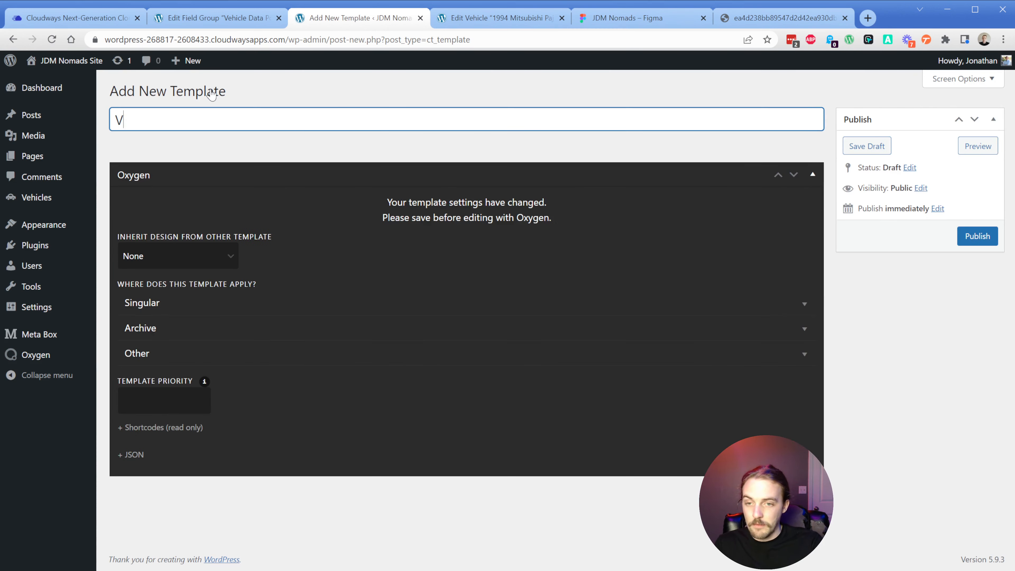
pyautogui.write('ehicle Archive')
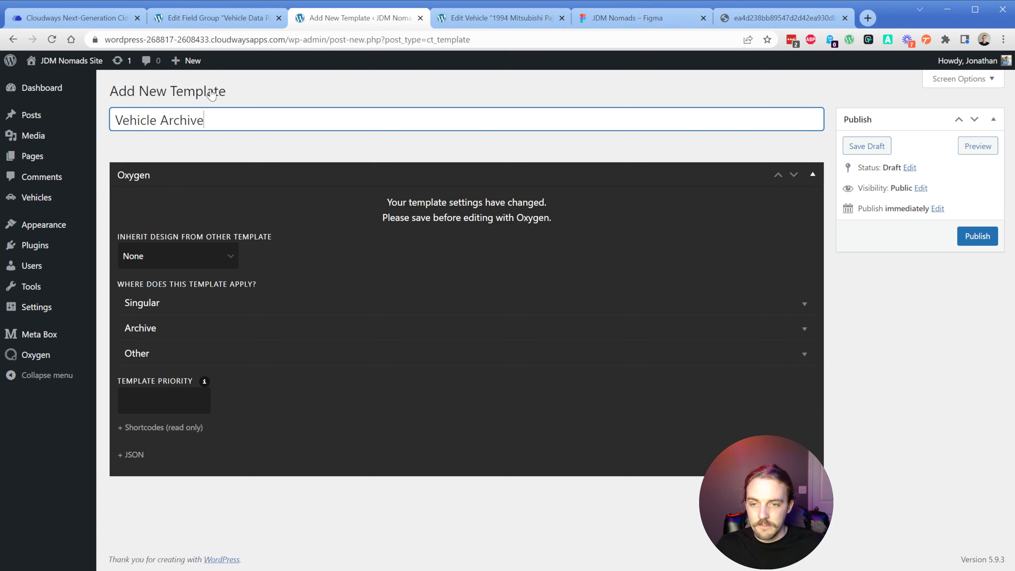
# Step: Check which templates the design can inherit from and open the Oxygen templates list in a separate tab
pyautogui.click(202, 251)
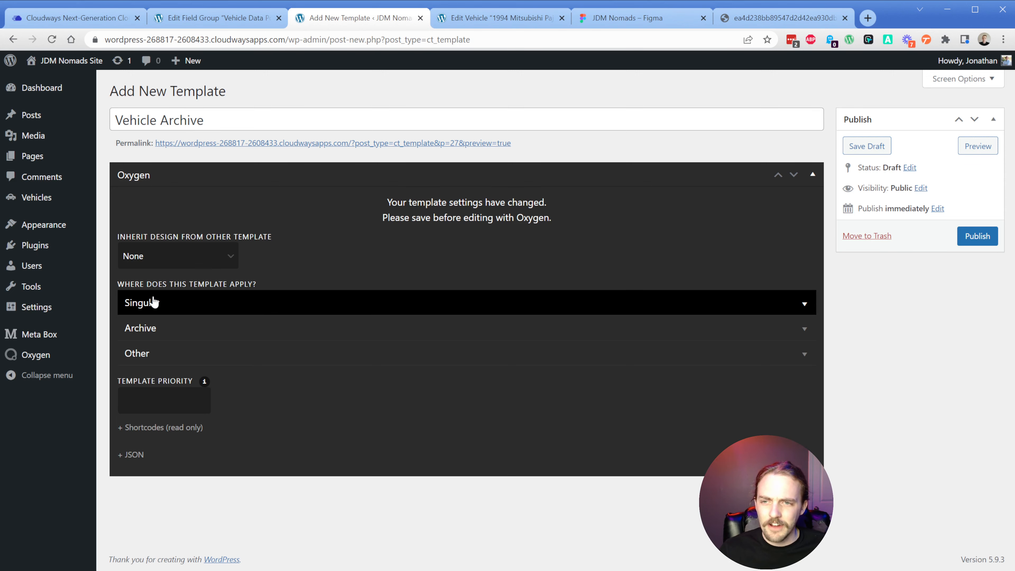
pyautogui.moveTo(40, 355)
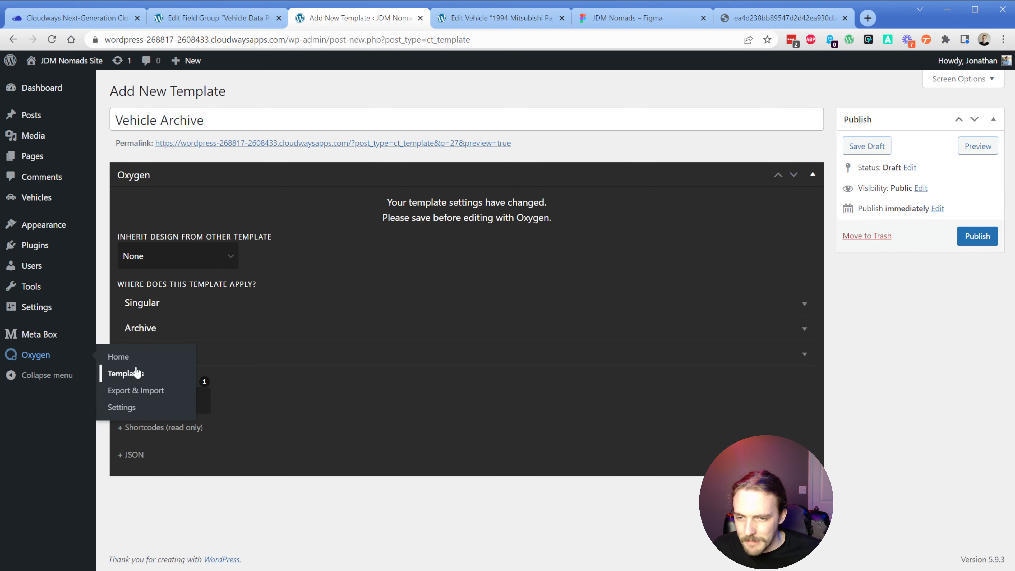
pyautogui.middleClick(133, 373)
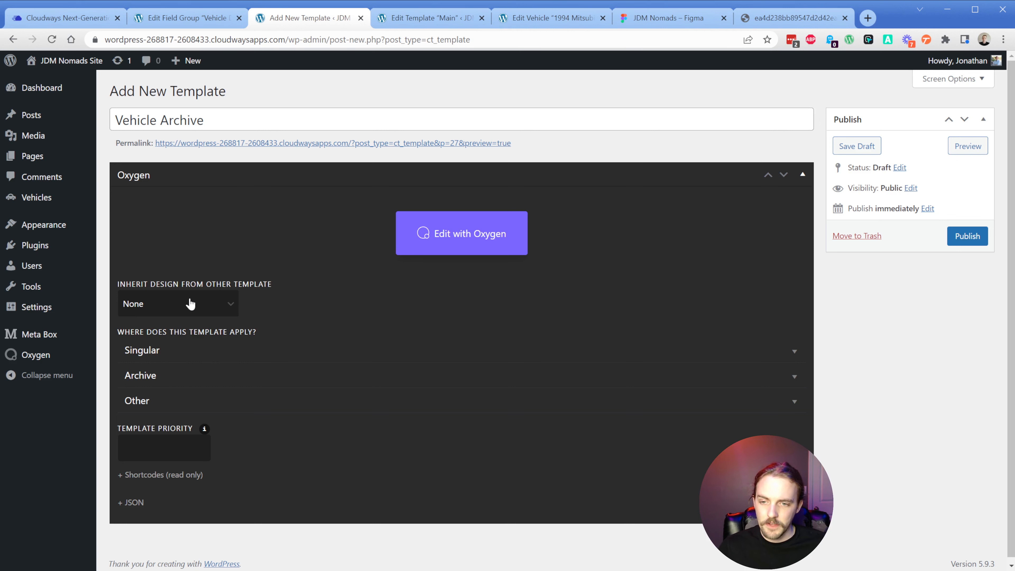
# Step: Apply the Vehicle Archive template to archives of the vehicle post type and publish it
pyautogui.click(153, 376)
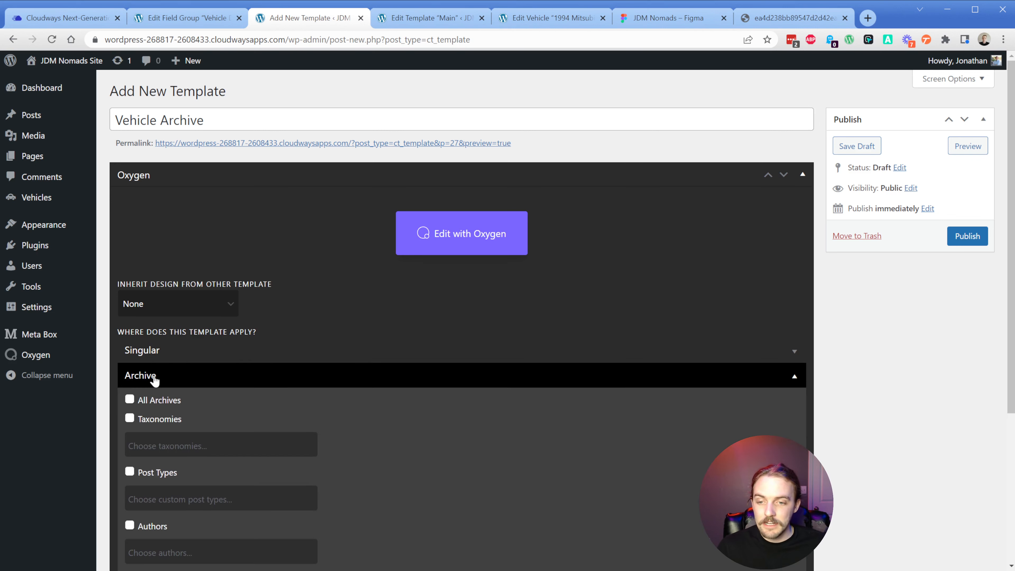
pyautogui.scroll(-4, 154, 365)
pyautogui.click(131, 293)
pyautogui.scroll(-1, 136, 298)
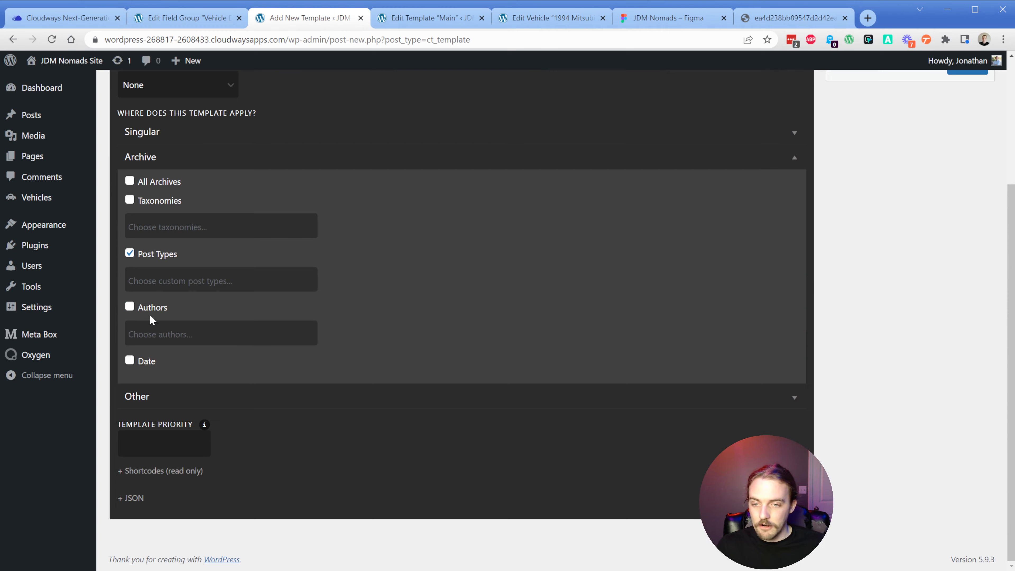
pyautogui.click(151, 284)
pyautogui.write('ve')
pyautogui.click(154, 301)
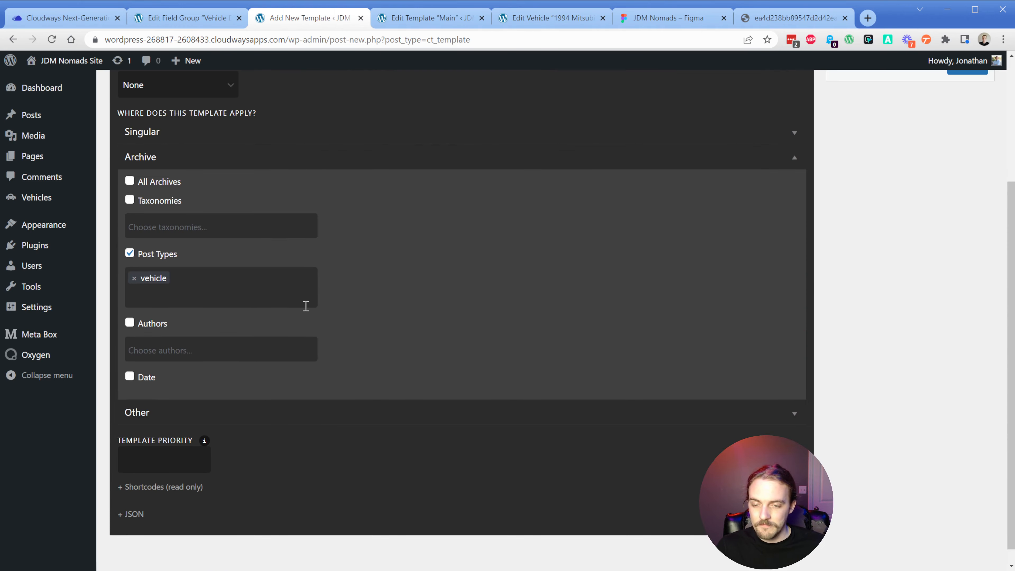
pyautogui.scroll(4, 386, 320)
pyautogui.click(960, 237)
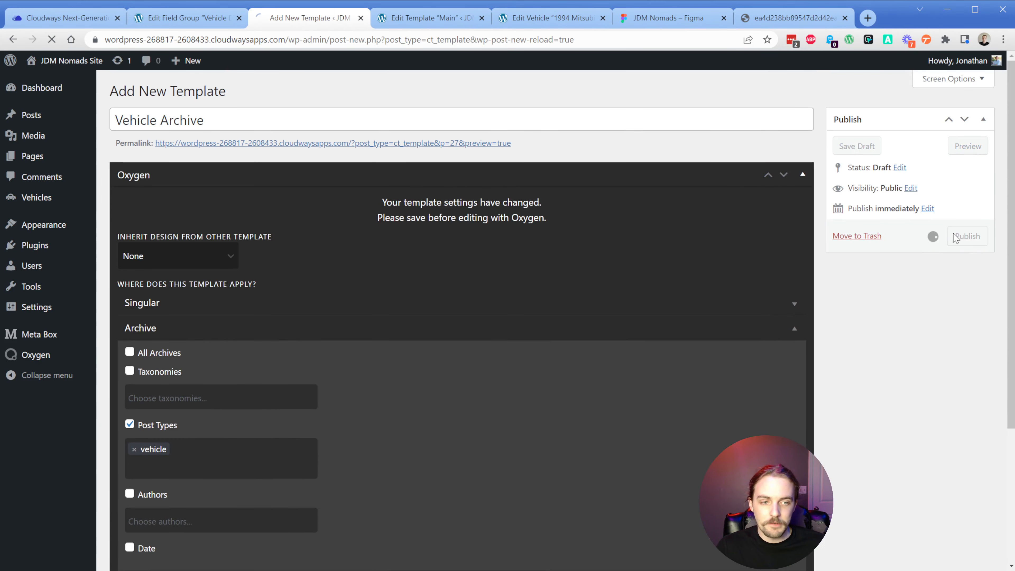
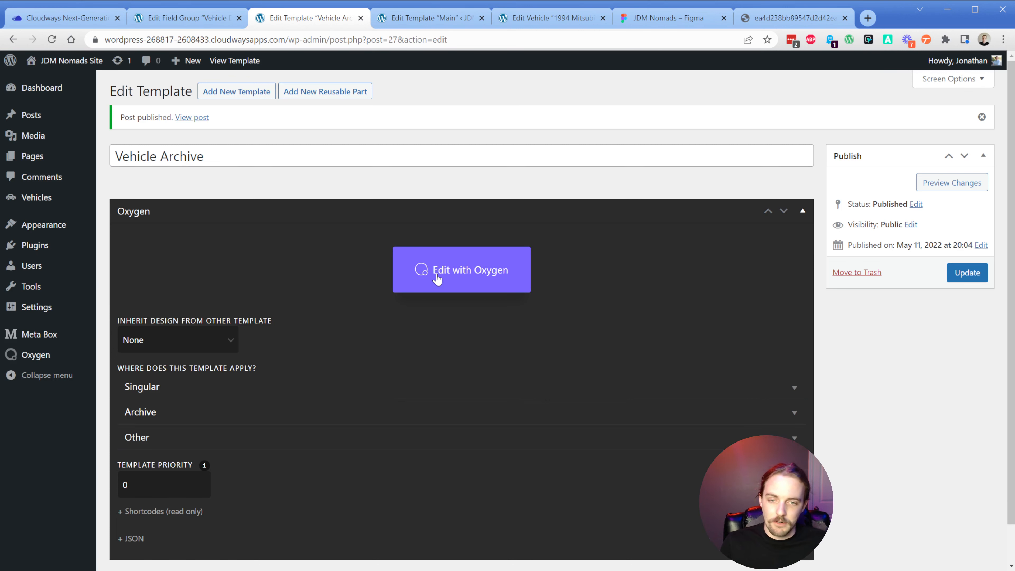
# Step: Open the Vehicle Archive template in the Oxygen editor and review the Inventory page design in Figma from header to footer
pyautogui.click(437, 280)
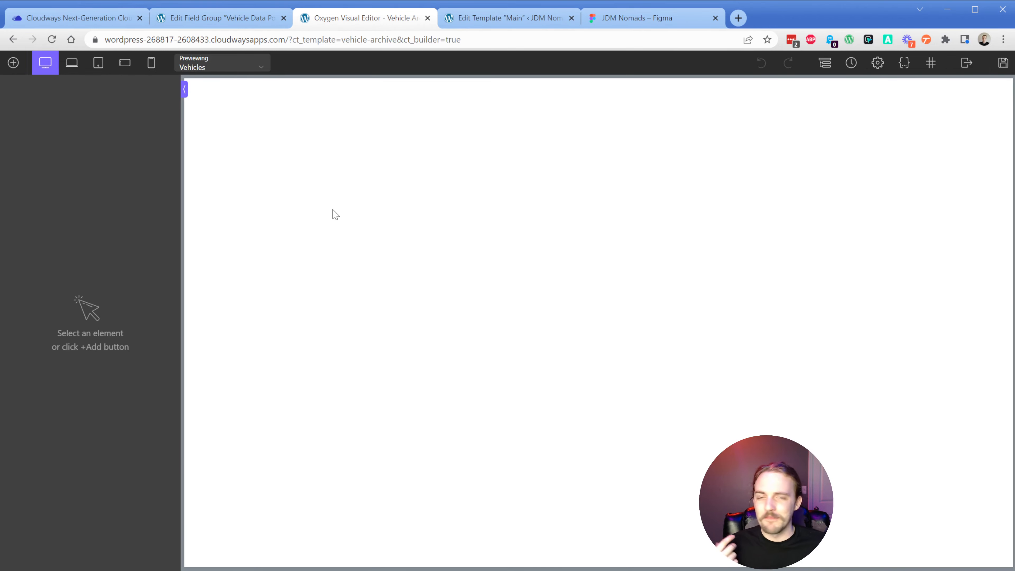
pyautogui.click(612, 20)
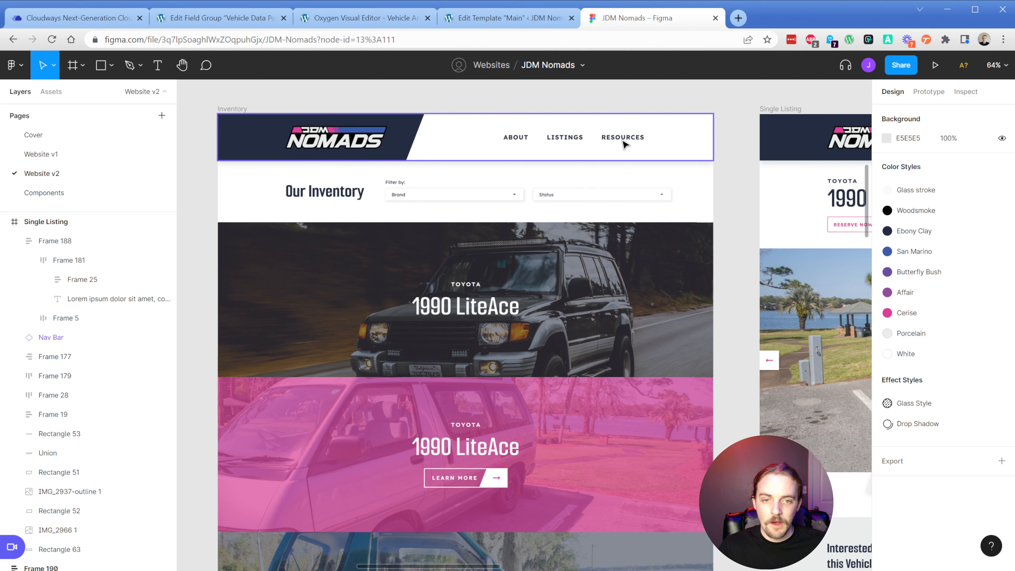
pyautogui.scroll(-15, 410, 370)
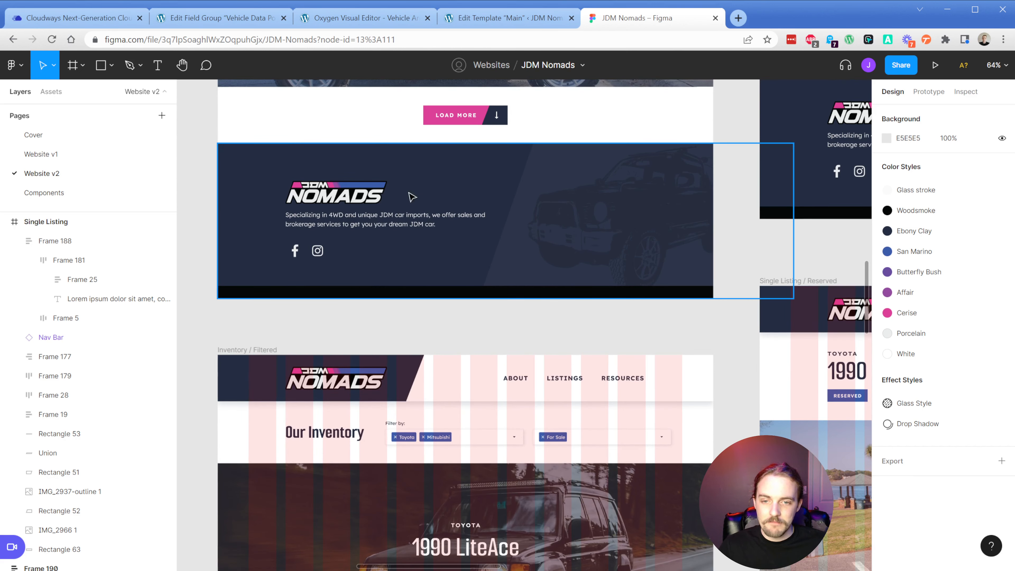
pyautogui.scroll(10, 364, 320)
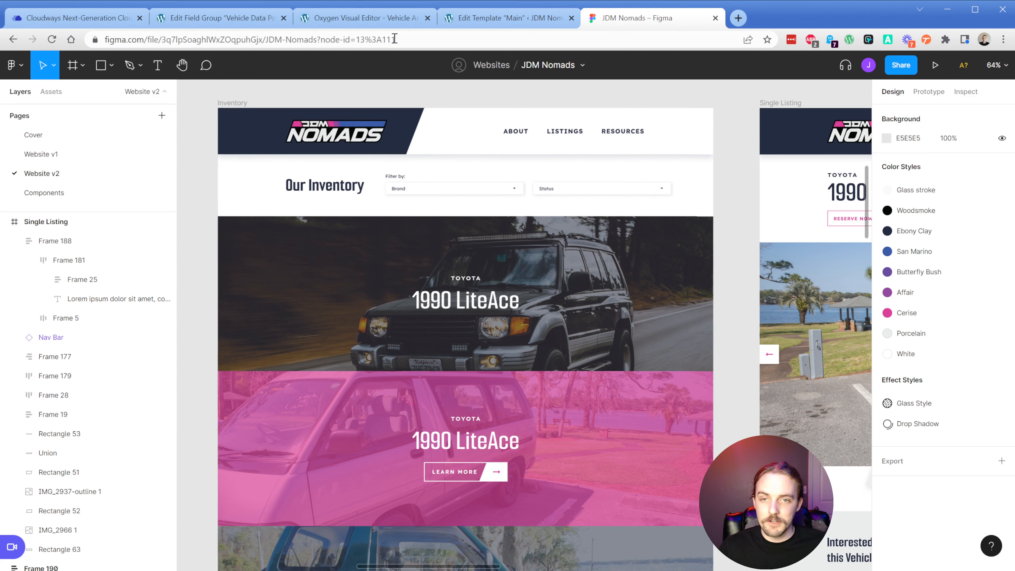
# Step: Back in the Oxygen editor, add a section containing a Repeater and open the repeater's query settings
pyautogui.click(386, 21)
pyautogui.click(13, 62)
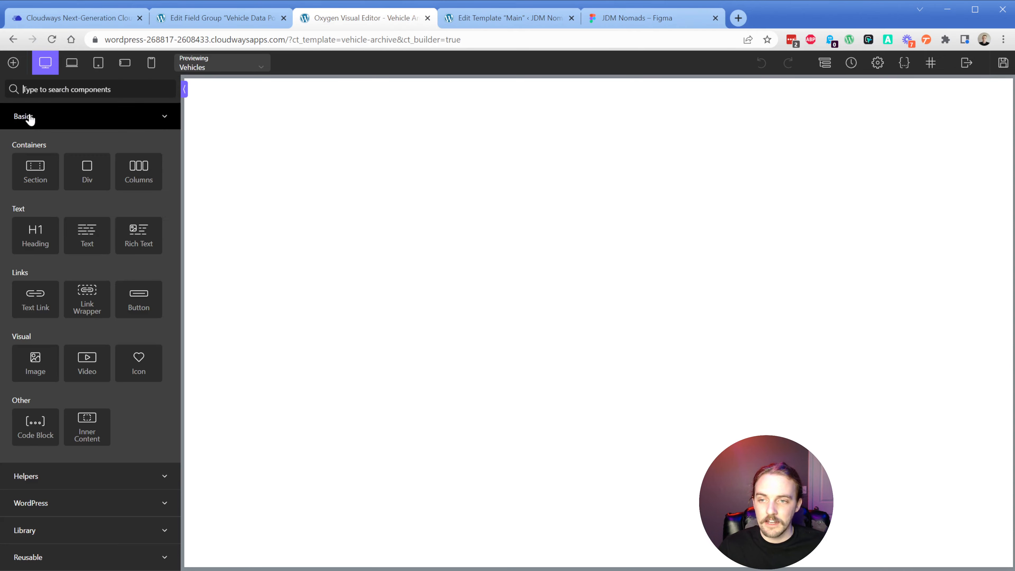
pyautogui.click(33, 171)
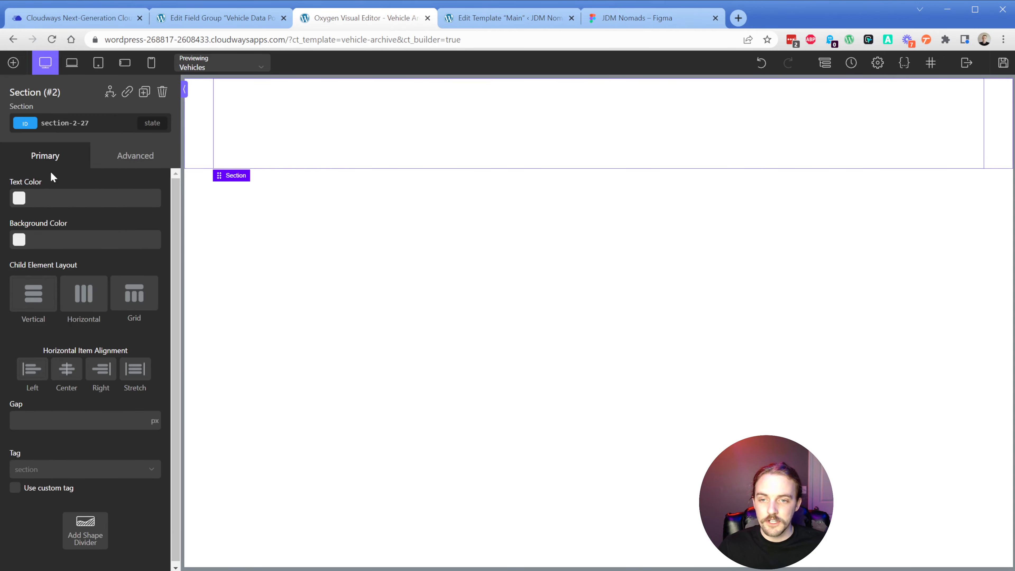
pyautogui.click(14, 64)
pyautogui.write('re')
pyautogui.click(35, 122)
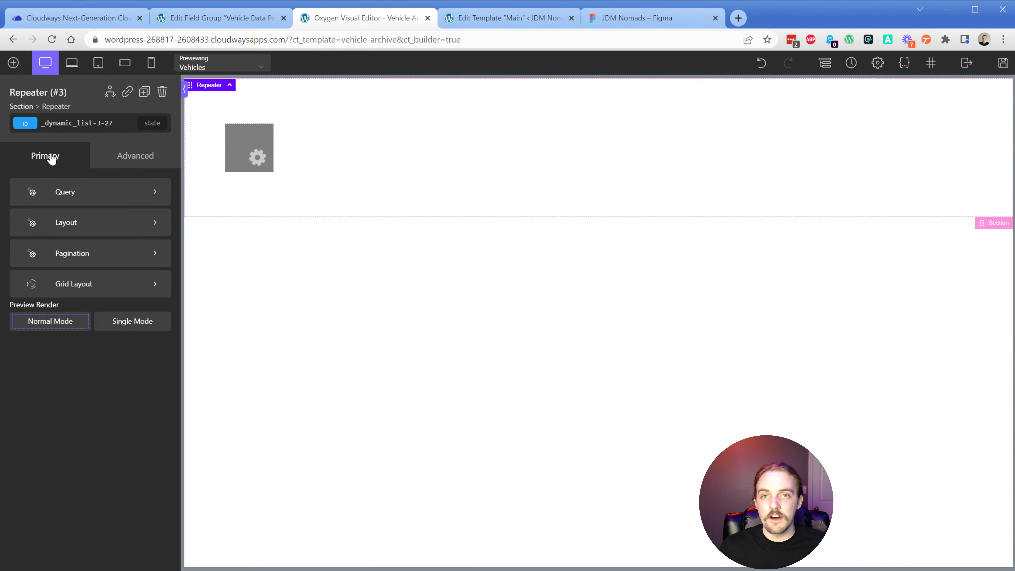
pyautogui.click(70, 194)
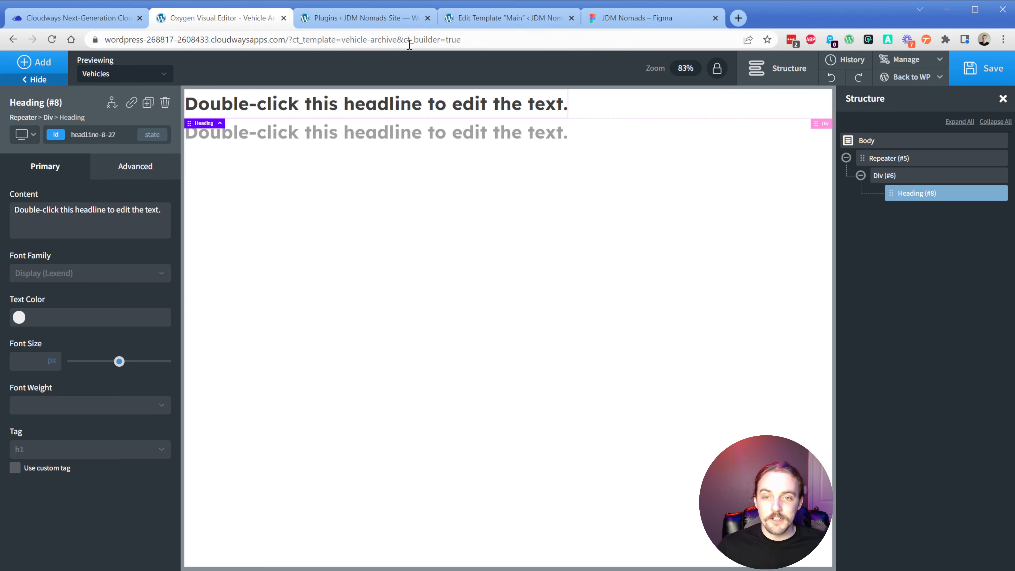
# Step: Check the site's installed plugins and delete the Repeater with its div and heading from the Vehicle Archive template
pyautogui.click(378, 18)
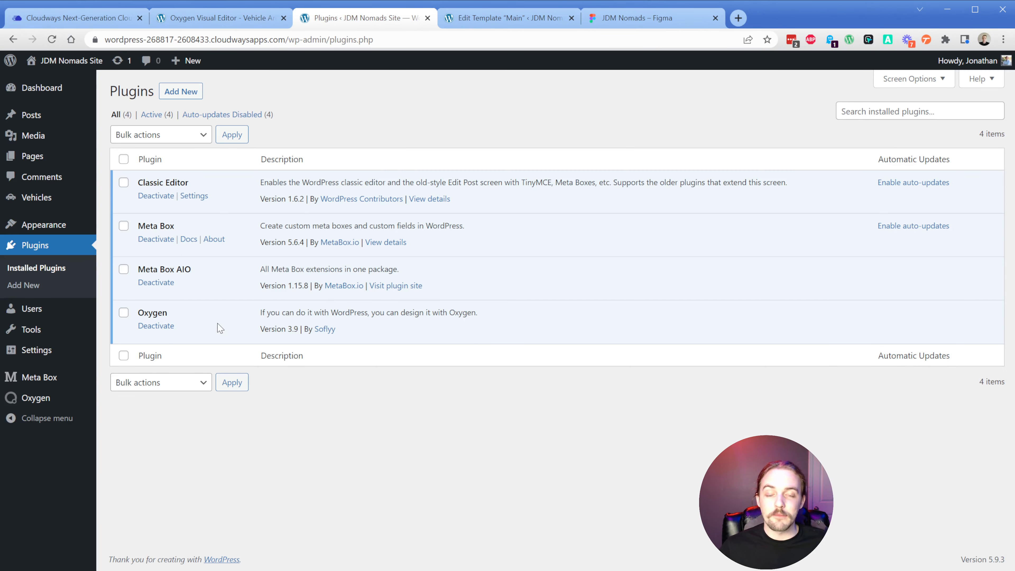
pyautogui.click(224, 18)
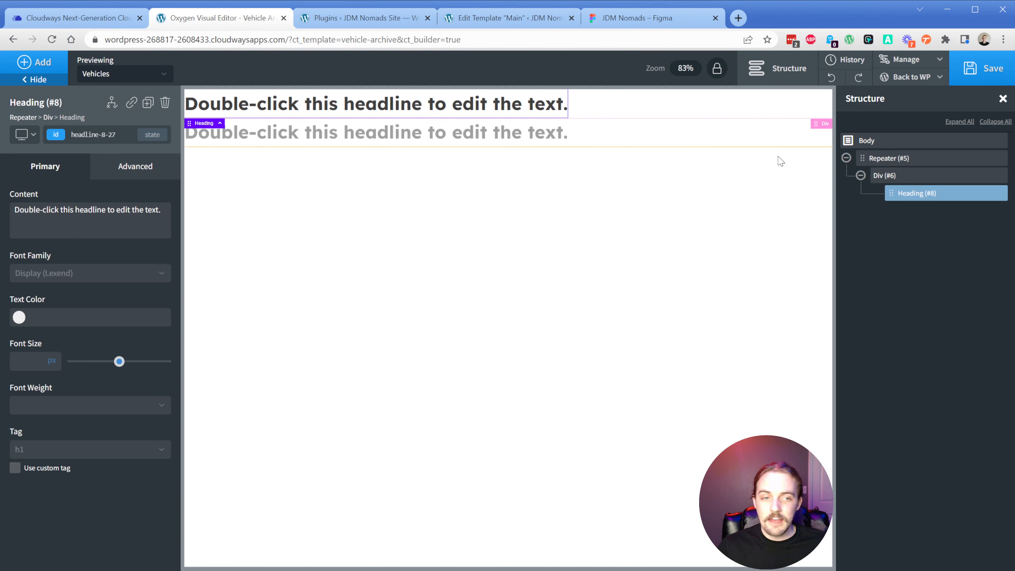
pyautogui.click(999, 158)
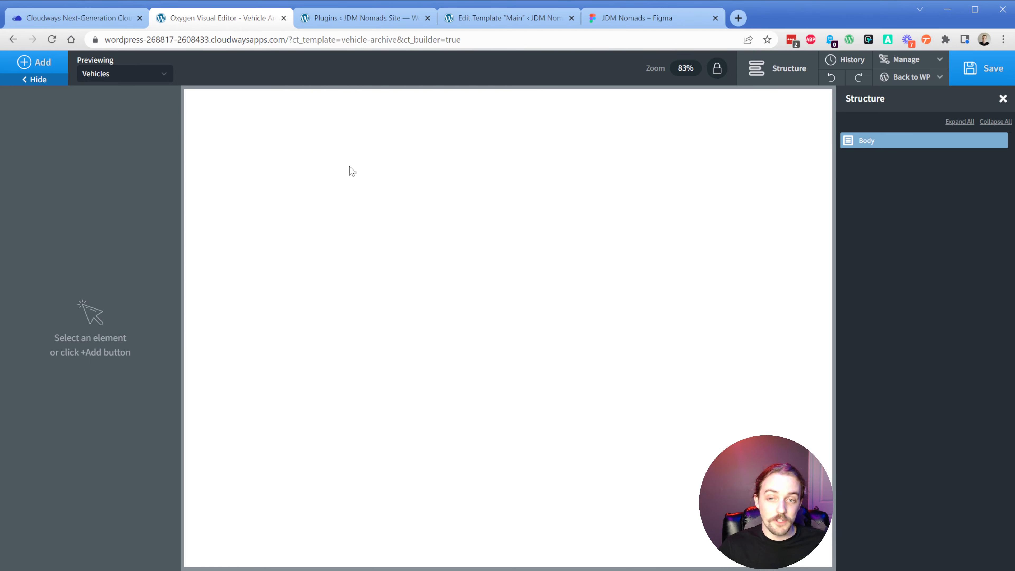
# Step: Add a section to the Vehicle Archive template and place a Repeater inside it
pyautogui.click(35, 63)
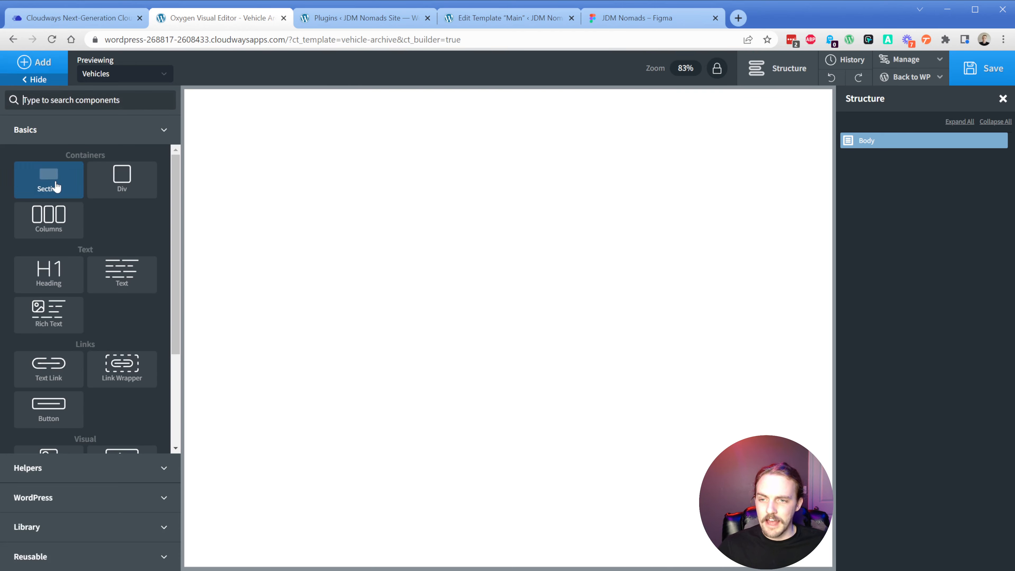
pyautogui.click(57, 186)
pyautogui.click(40, 64)
pyautogui.write('re')
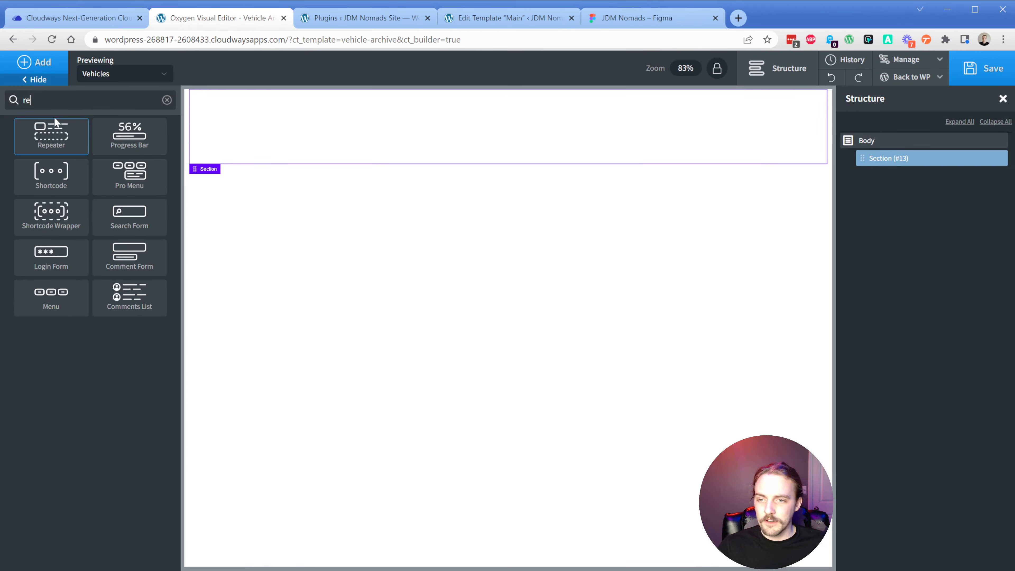
pyautogui.click(55, 127)
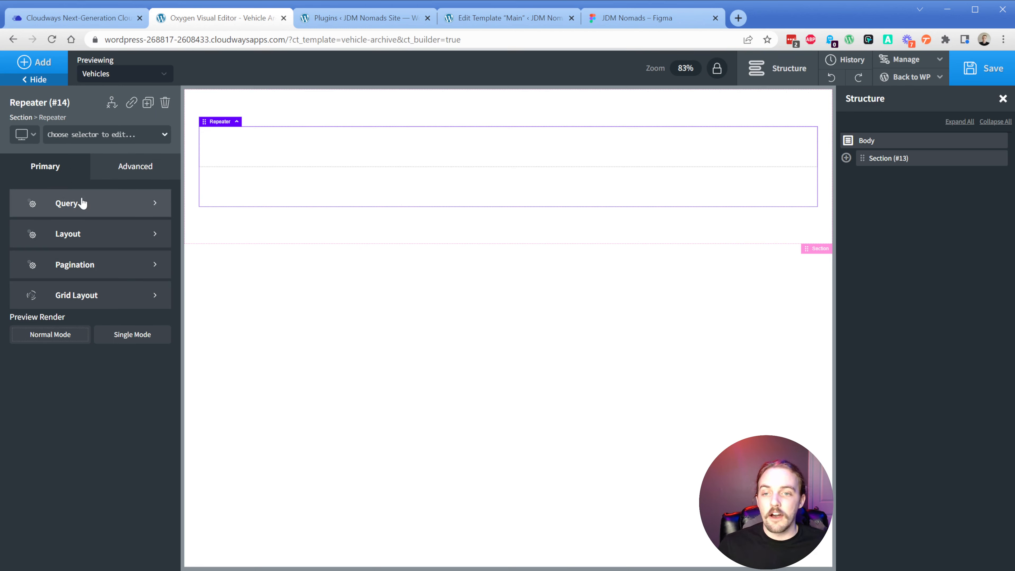
# Step: Add a heading inside the Repeater, replace its text with the dynamic post title without a link, and save the template
pyautogui.click(34, 62)
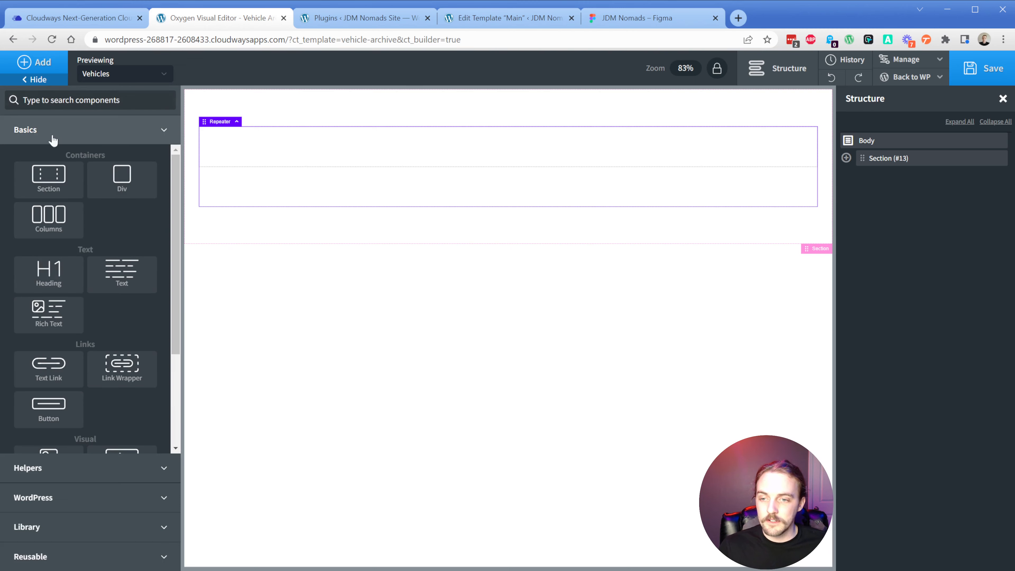
pyautogui.click(49, 270)
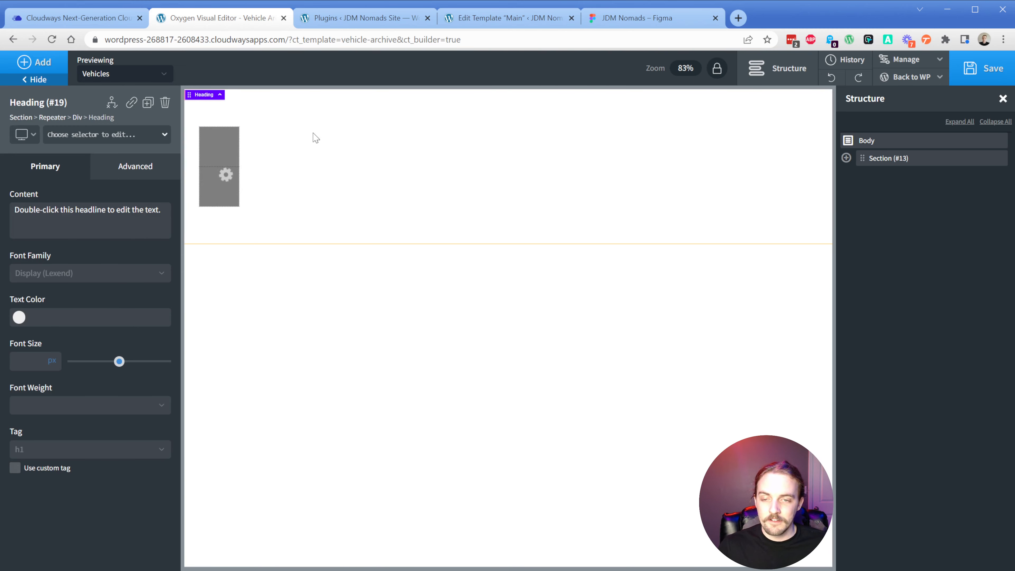
pyautogui.doubleClick(316, 143)
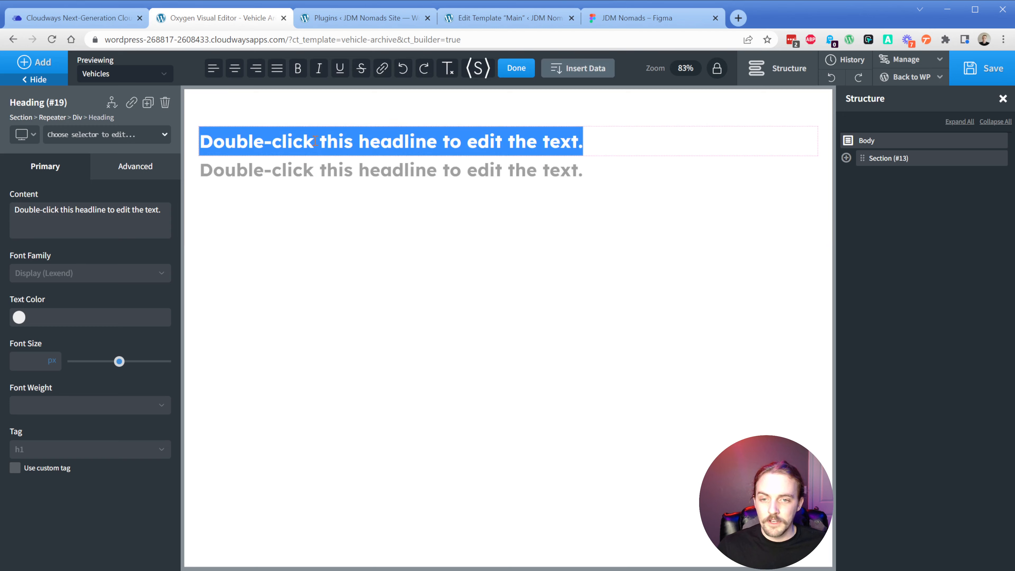
pyautogui.click(585, 68)
pyautogui.click(220, 202)
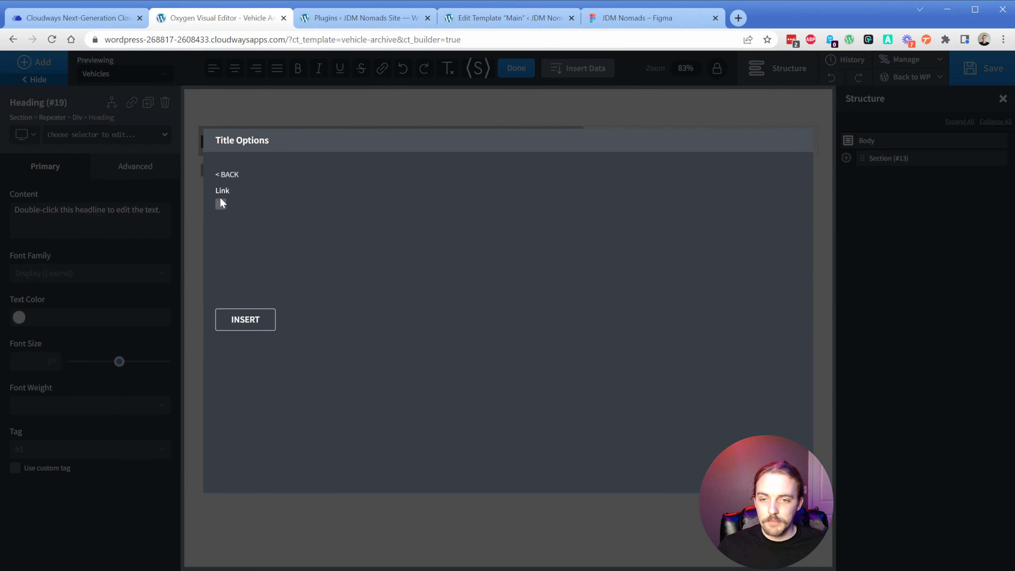
pyautogui.click(245, 320)
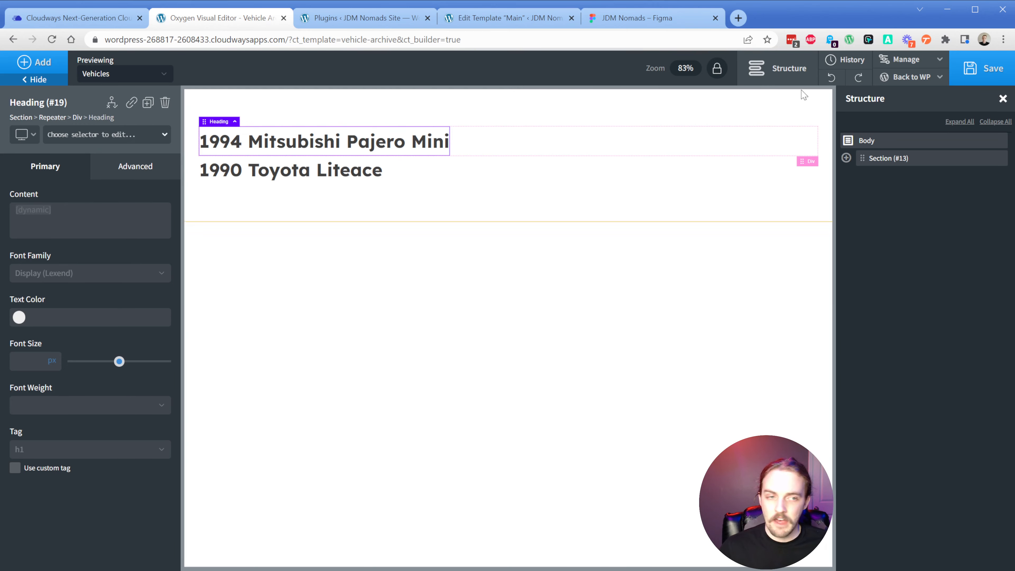
pyautogui.click(986, 78)
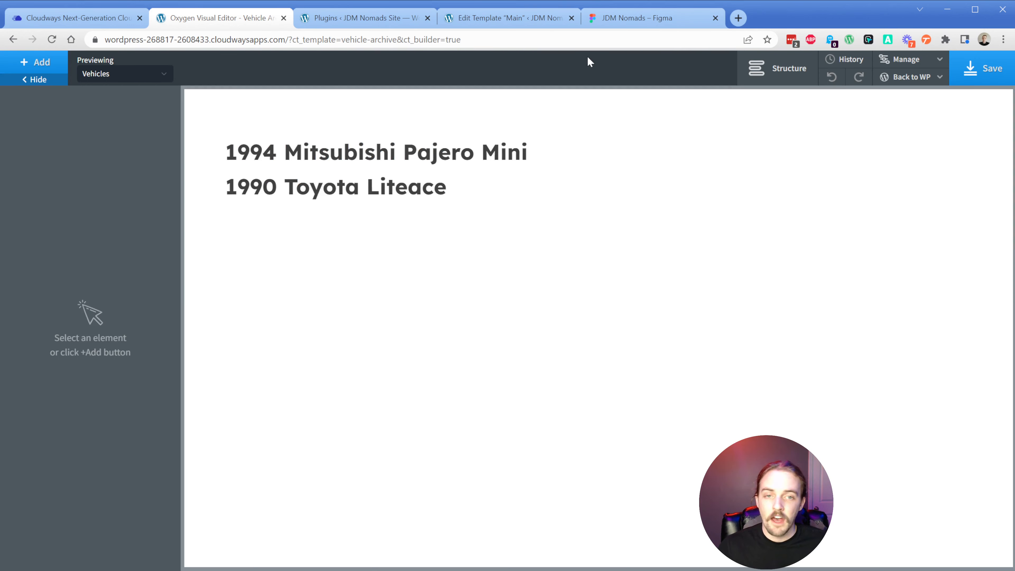
# Step: Check the Inventory listing layout in Figma, and in Oxygen set the section's container width to full-width
pyautogui.click(630, 24)
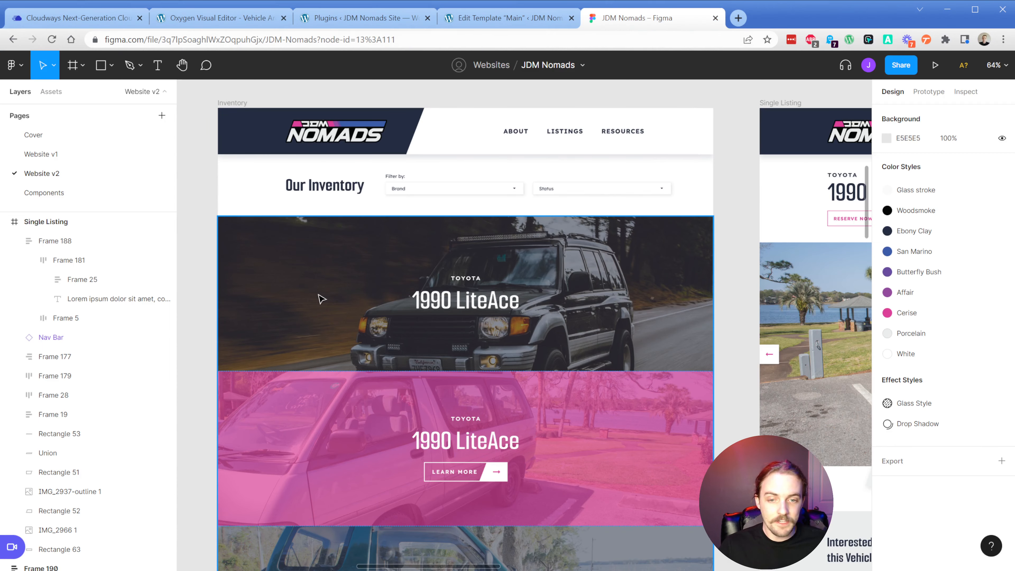
pyautogui.click(245, 20)
pyautogui.click(596, 182)
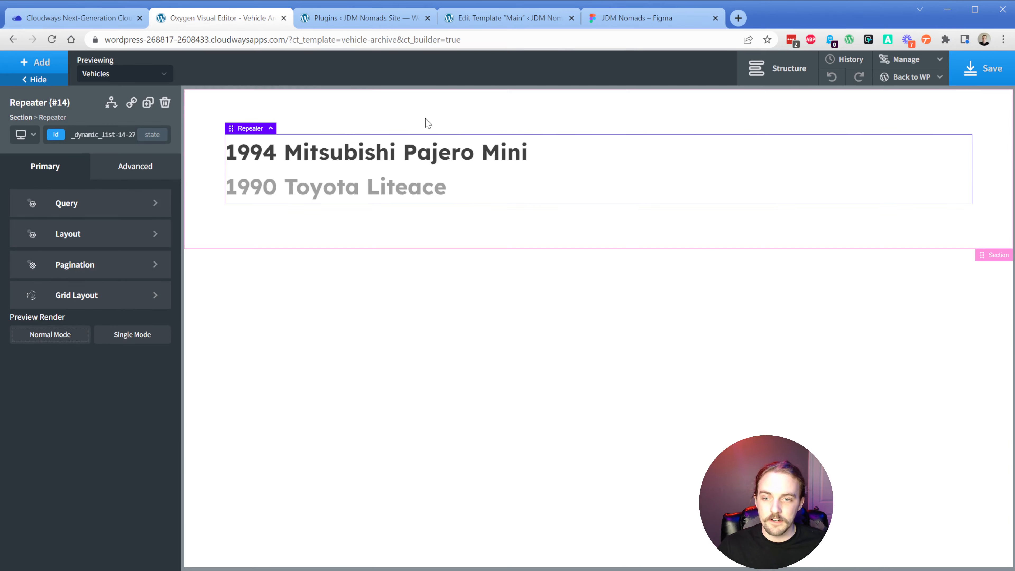
pyautogui.click(426, 121)
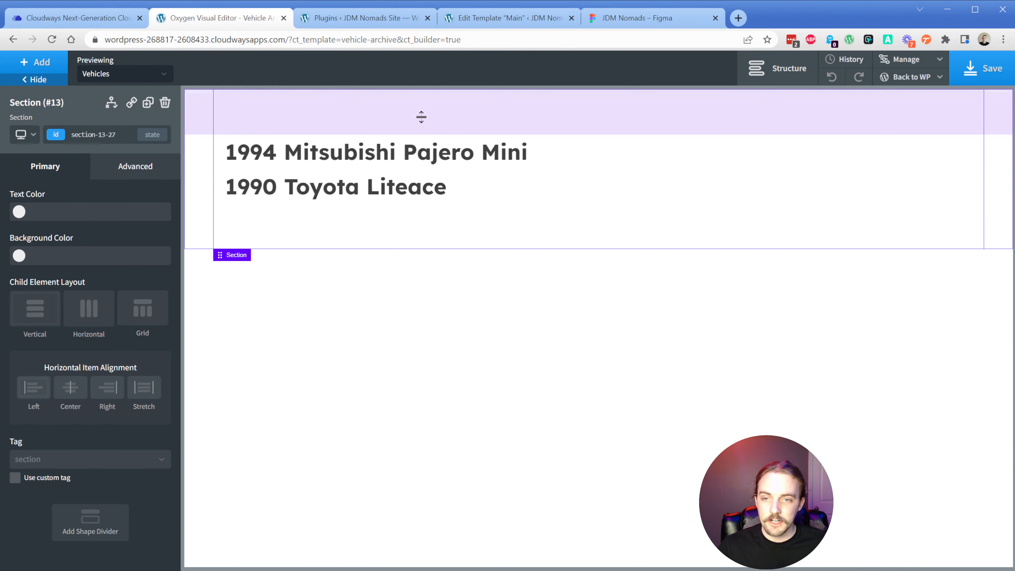
pyautogui.click(149, 167)
pyautogui.click(112, 230)
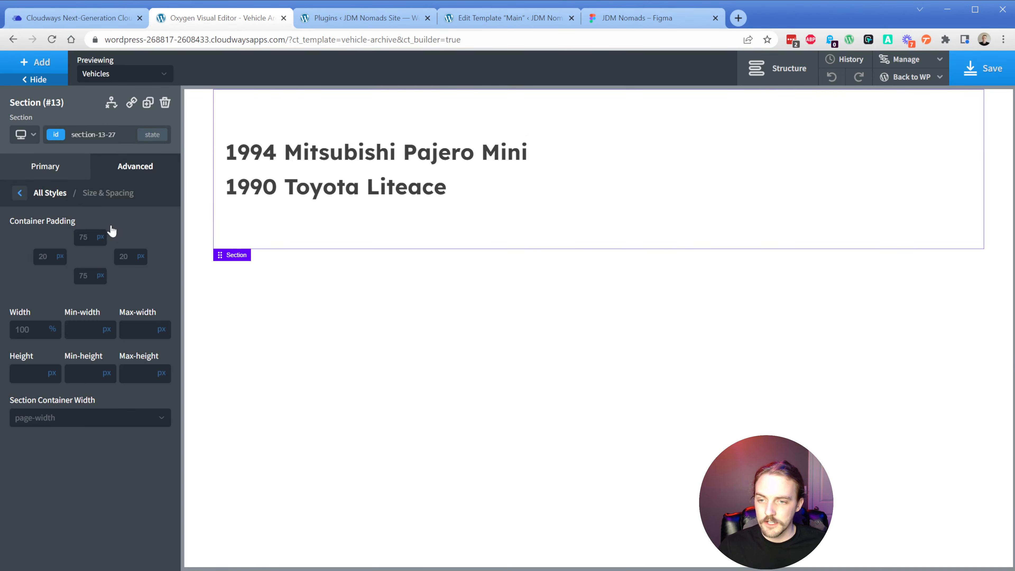
pyautogui.click(65, 418)
pyautogui.click(55, 458)
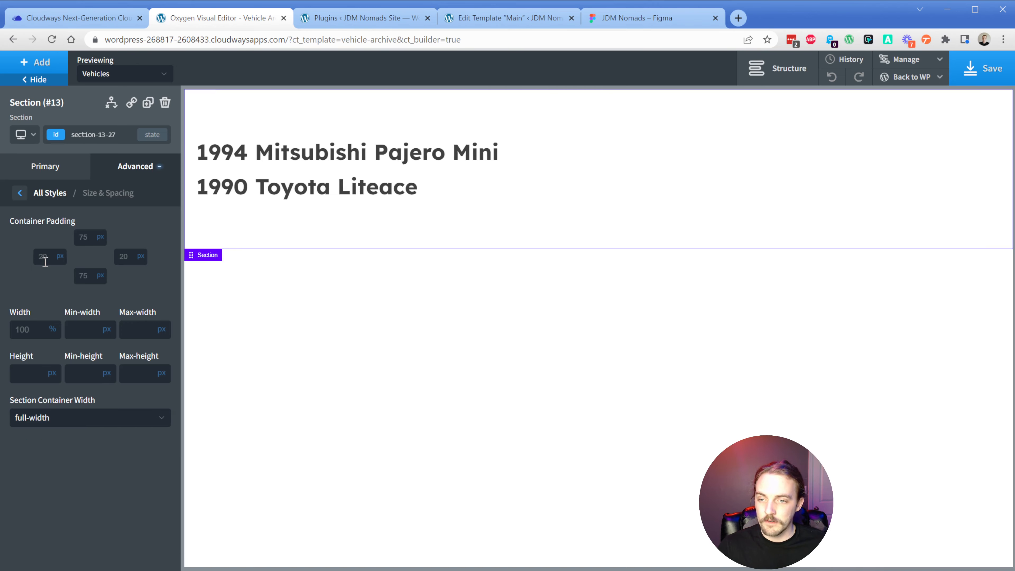
pyautogui.click(462, 182)
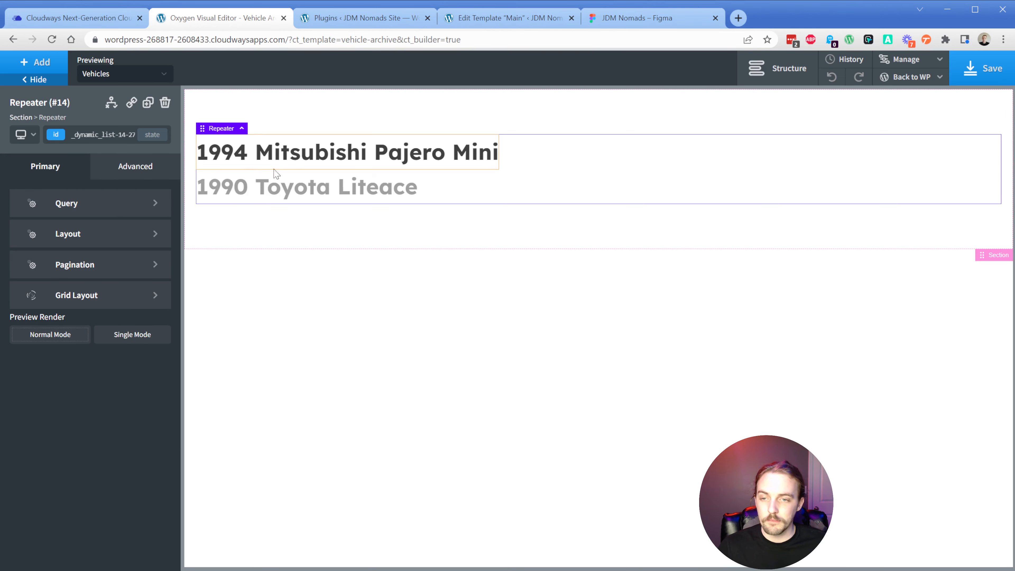
pyautogui.click(133, 164)
pyautogui.click(80, 228)
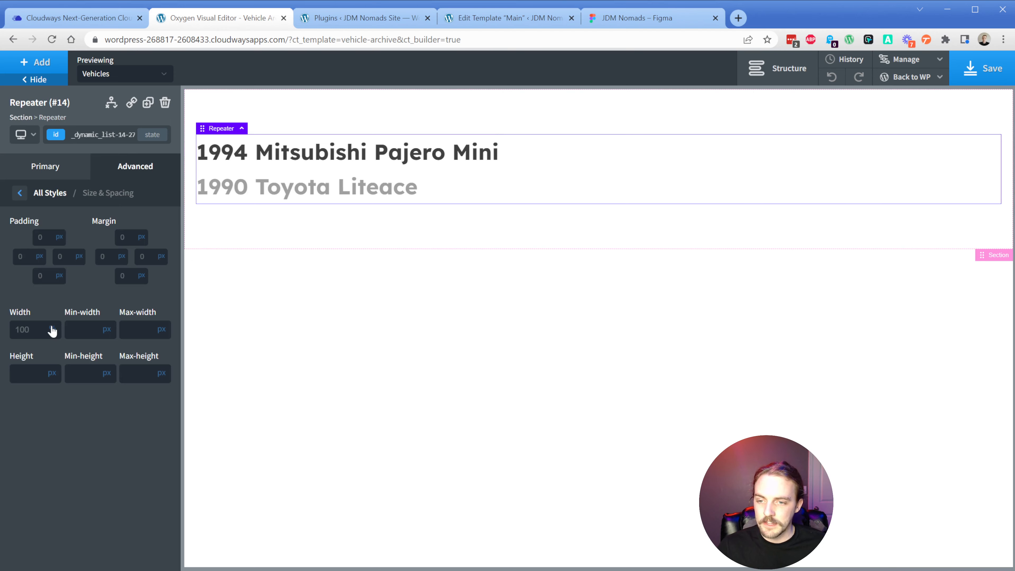
pyautogui.click(53, 330)
pyautogui.click(54, 325)
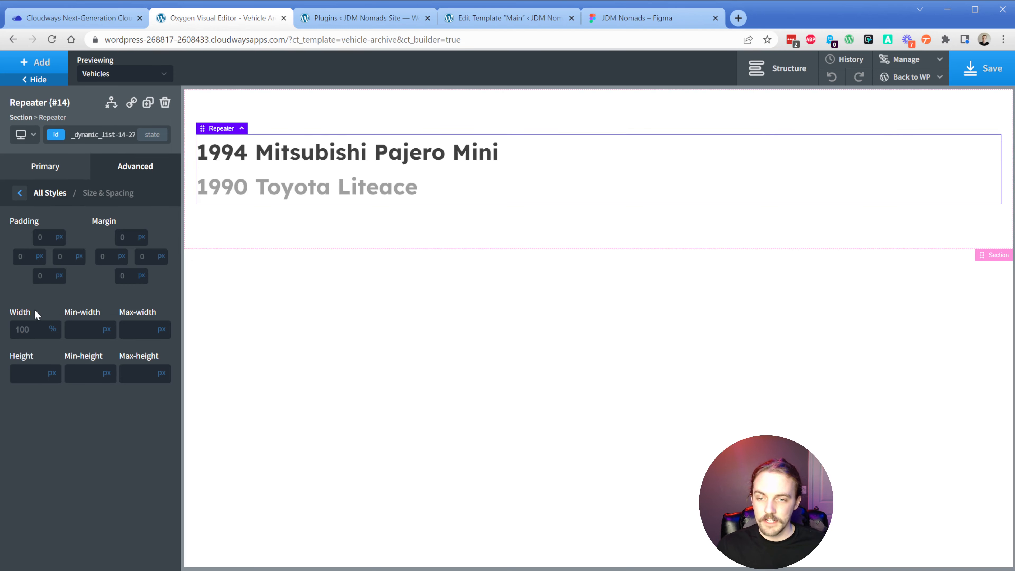
# Step: Set the background image of the Repeater's div to the vehicle's dynamic featured image at the large size
pyautogui.click(407, 135)
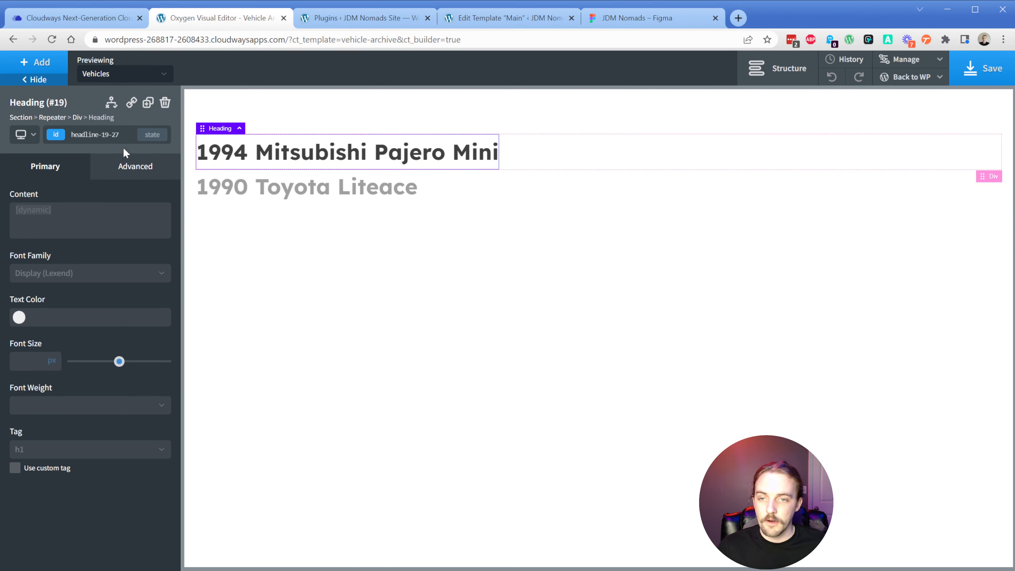
pyautogui.click(77, 119)
pyautogui.click(124, 170)
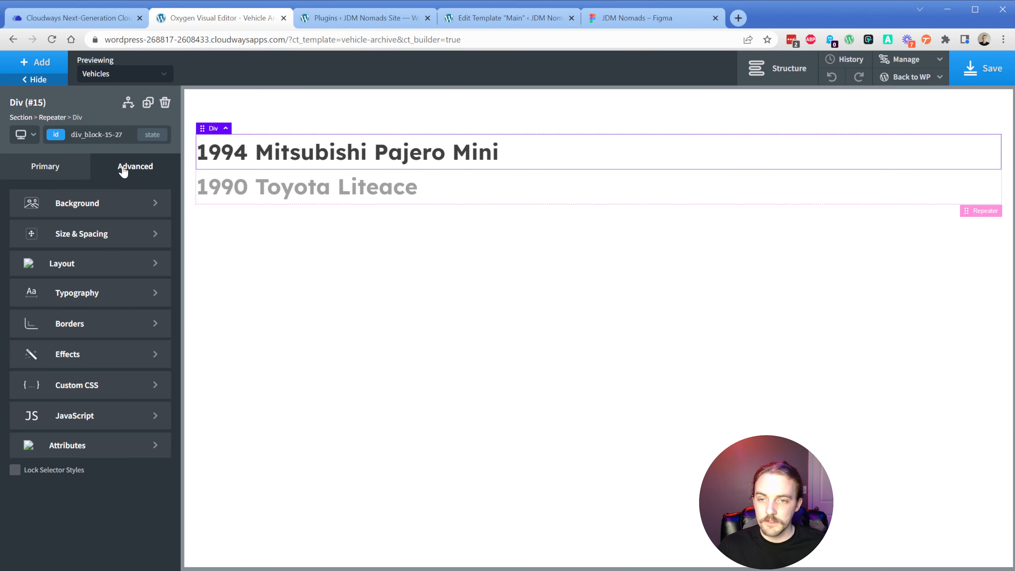
pyautogui.click(107, 204)
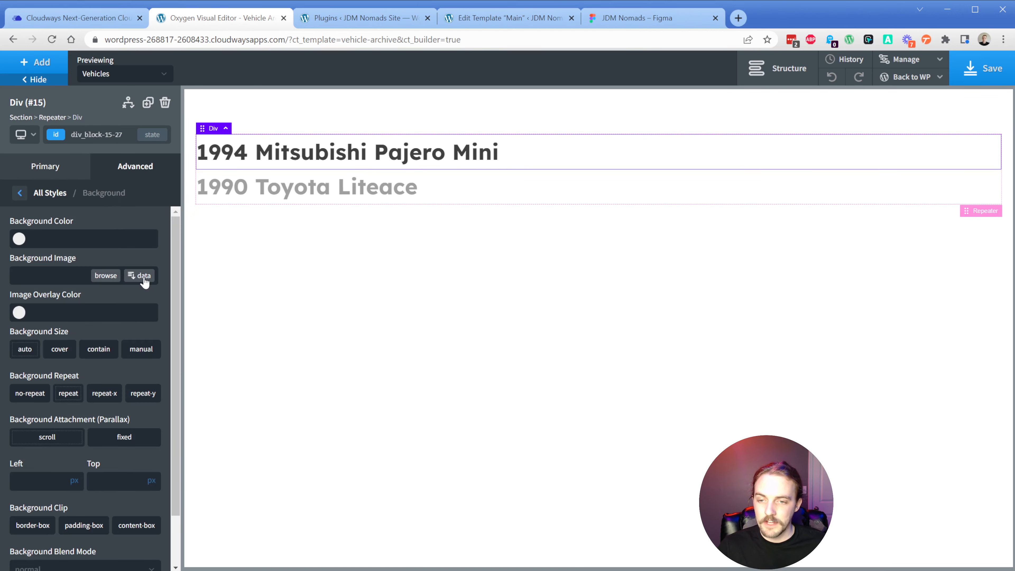
pyautogui.click(143, 275)
pyautogui.click(239, 200)
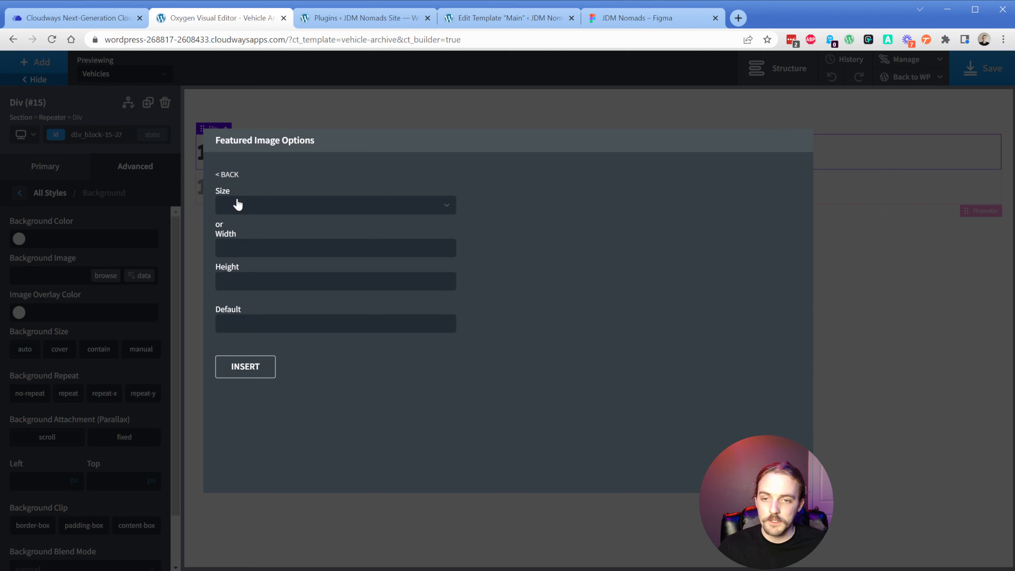
pyautogui.click(242, 206)
pyautogui.click(253, 227)
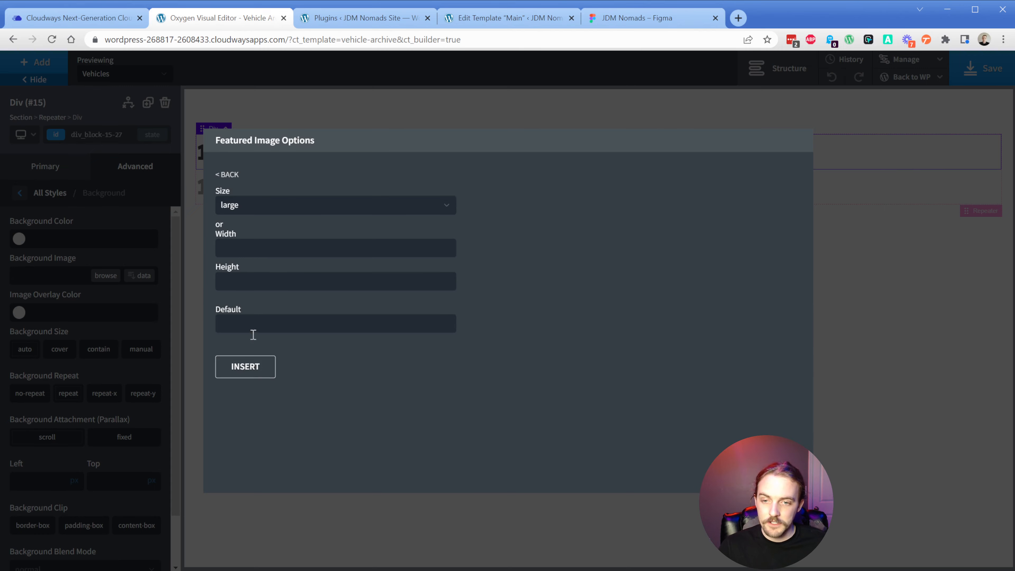
pyautogui.click(223, 357)
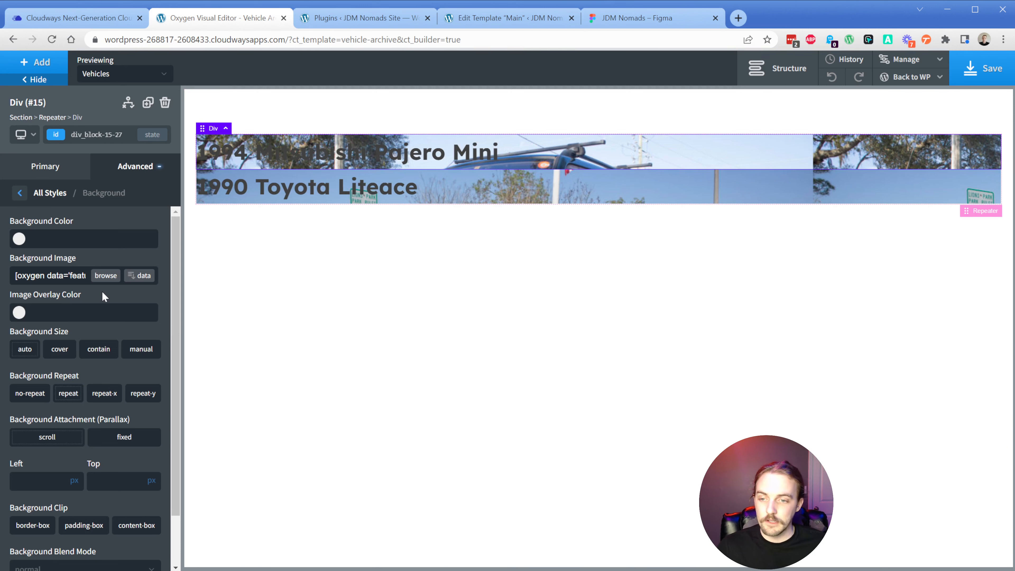
# Step: Set the div's background size to cover and its background position to 50% left and 50% top
pyautogui.click(62, 355)
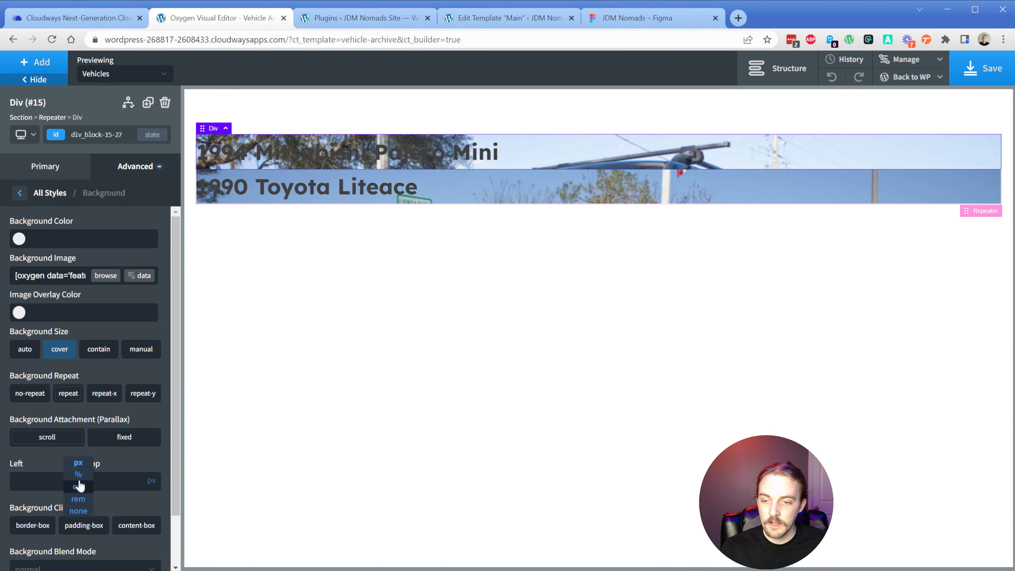
pyautogui.click(78, 484)
pyautogui.write('20')
pyautogui.click(114, 483)
pyautogui.doubleClick(64, 484)
pyautogui.write('50')
pyautogui.click(111, 481)
pyautogui.write('50')
pyautogui.click(156, 476)
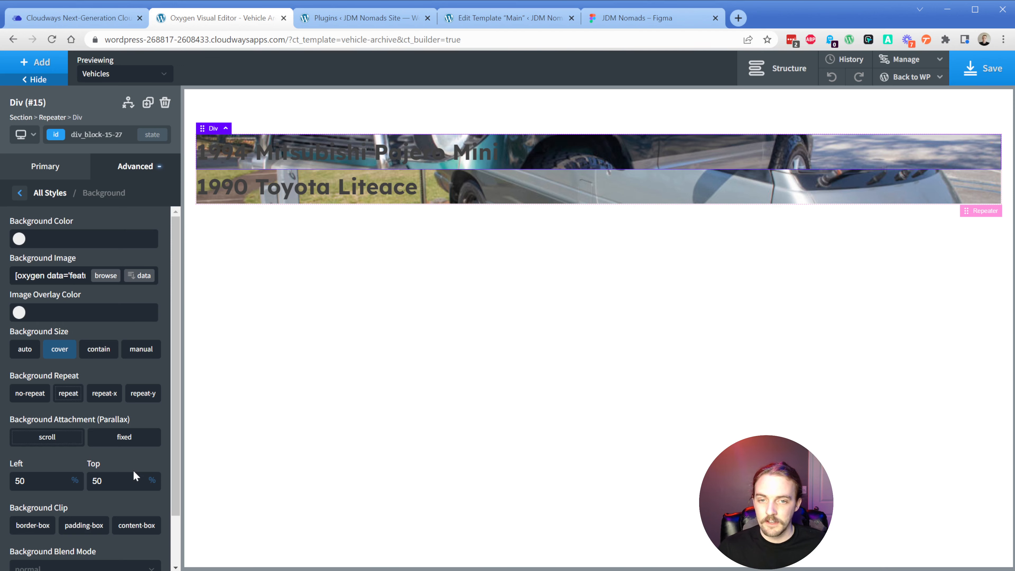
# Step: Look up the vehicle banner's height in Figma and set the Oxygen div's minimum height to 400 px
pyautogui.click(637, 18)
pyautogui.click(357, 296)
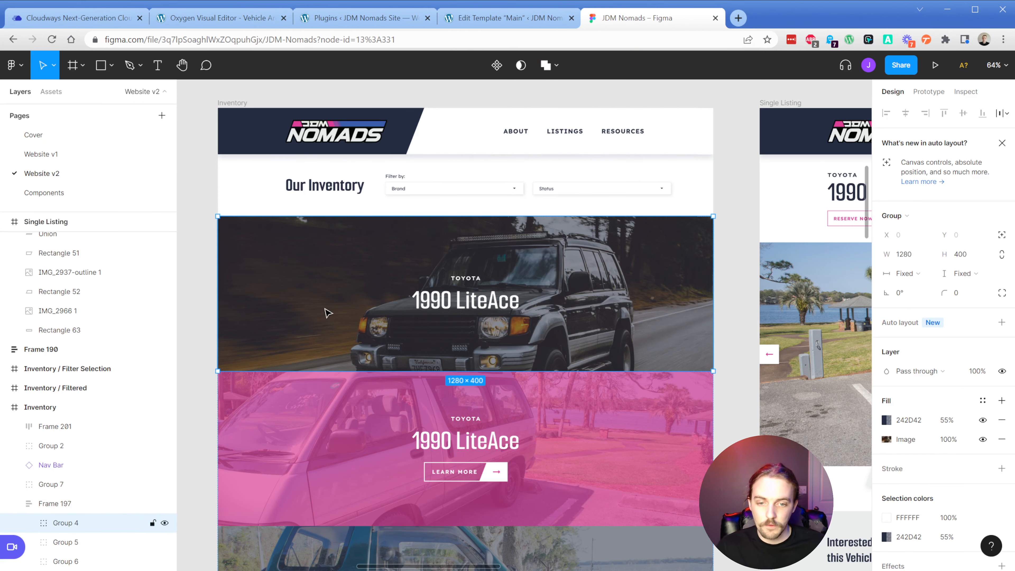
pyautogui.click(238, 19)
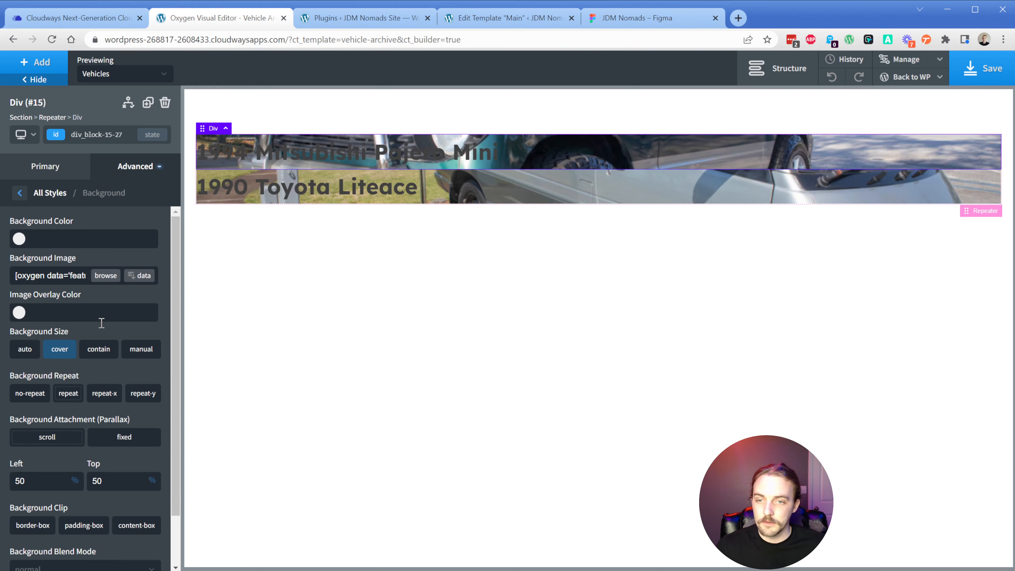
pyautogui.click(135, 166)
pyautogui.click(90, 240)
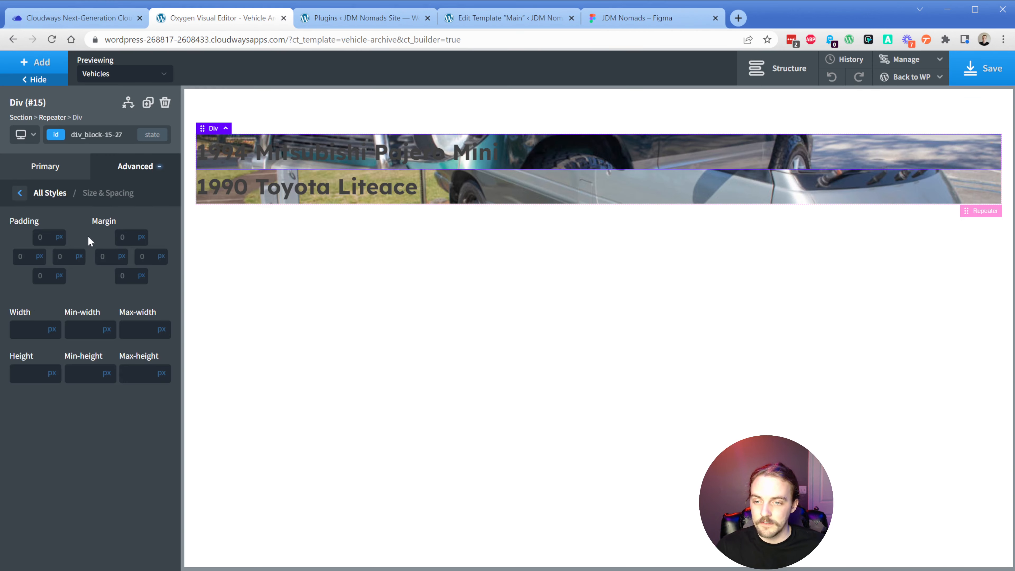
pyautogui.click(75, 374)
pyautogui.write('400')
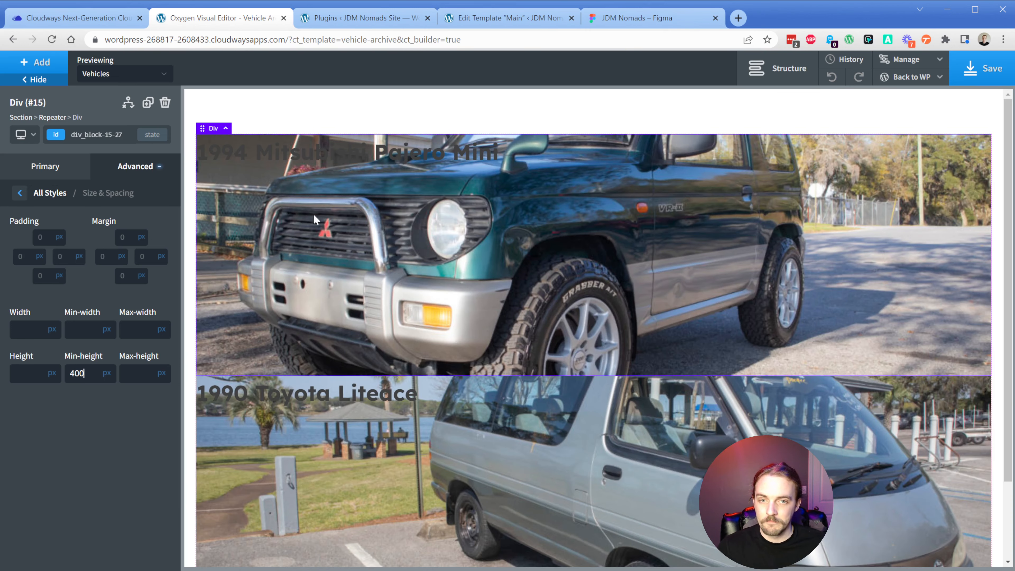
# Step: Copy the banner's fill color from Figma and apply it as the Oxygen div's image overlay, #242D42 at 55% opacity
pyautogui.click(608, 18)
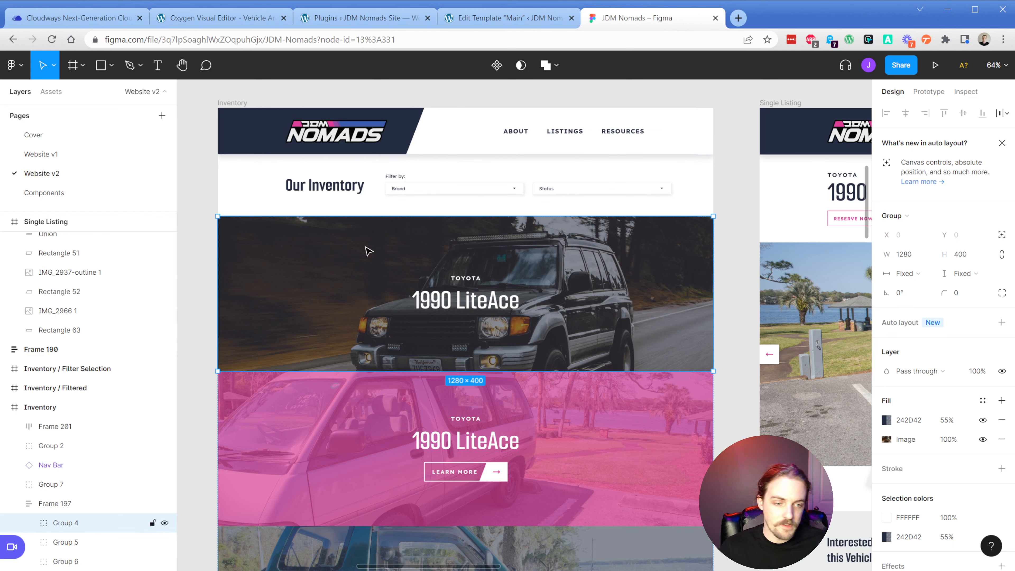
pyautogui.click(909, 421)
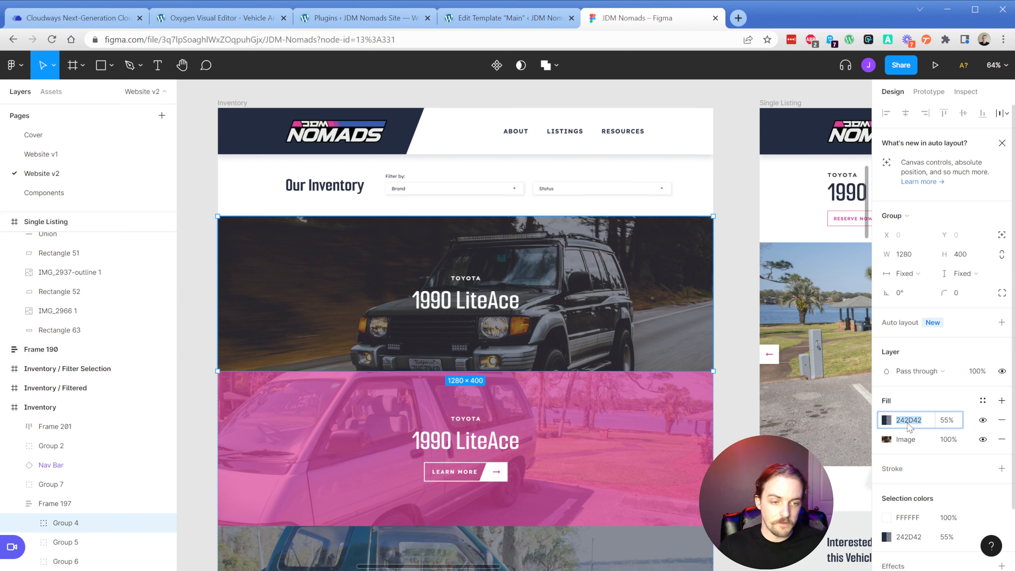
pyautogui.click(240, 19)
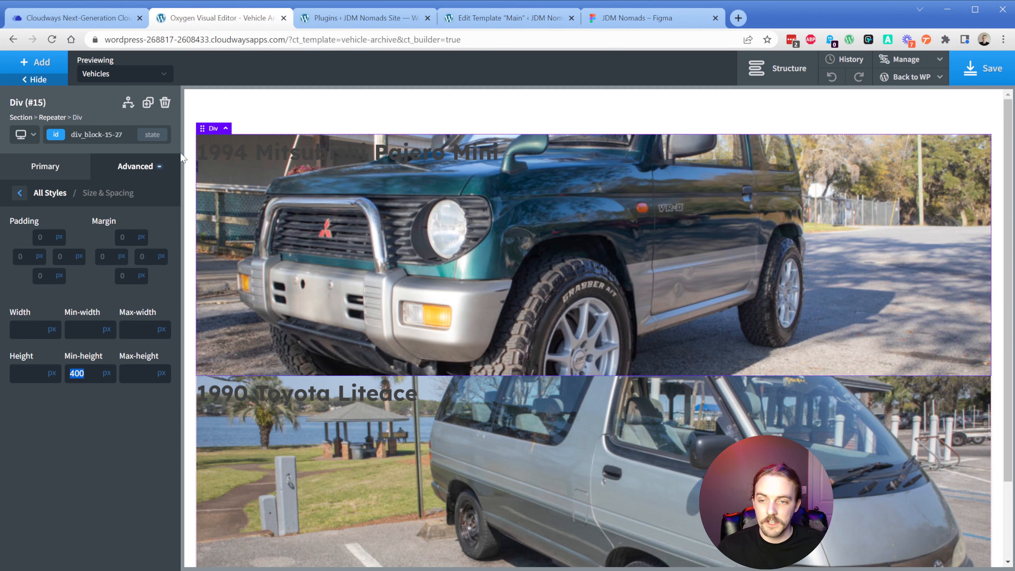
pyautogui.click(120, 177)
pyautogui.click(100, 203)
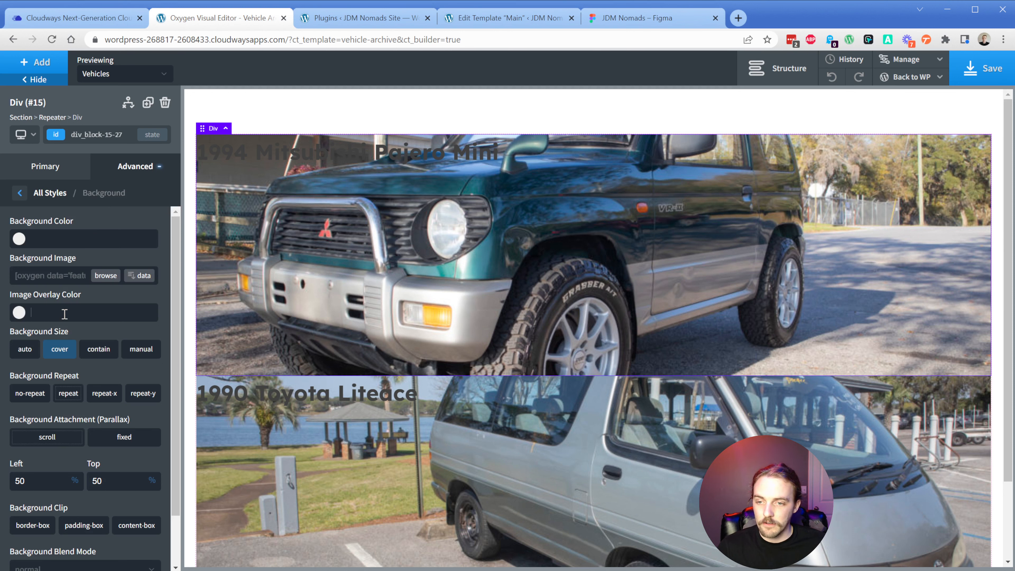
pyautogui.write('#242D42')
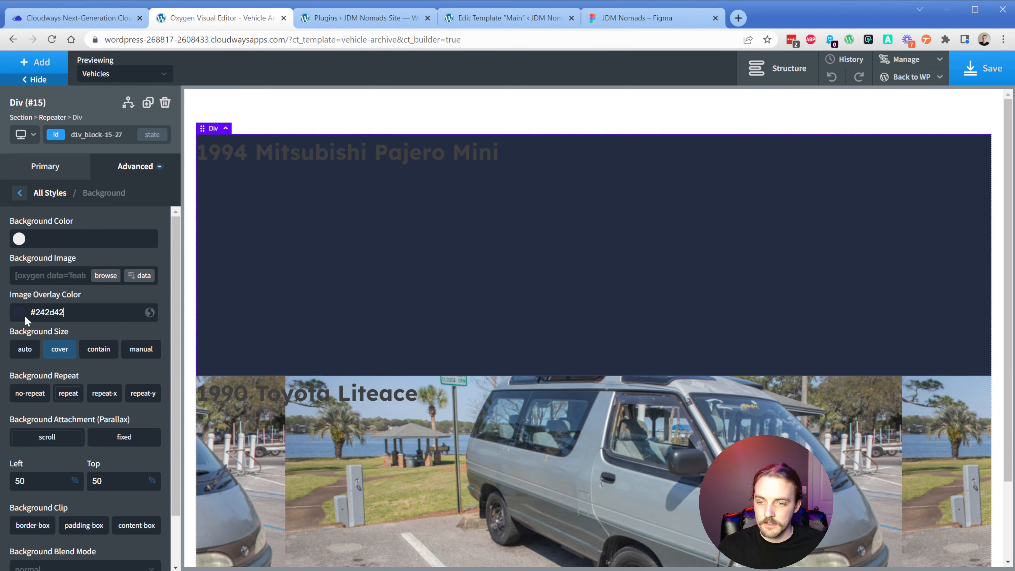
pyautogui.click(19, 312)
pyautogui.moveTo(81, 431); pyautogui.dragTo(76, 432)
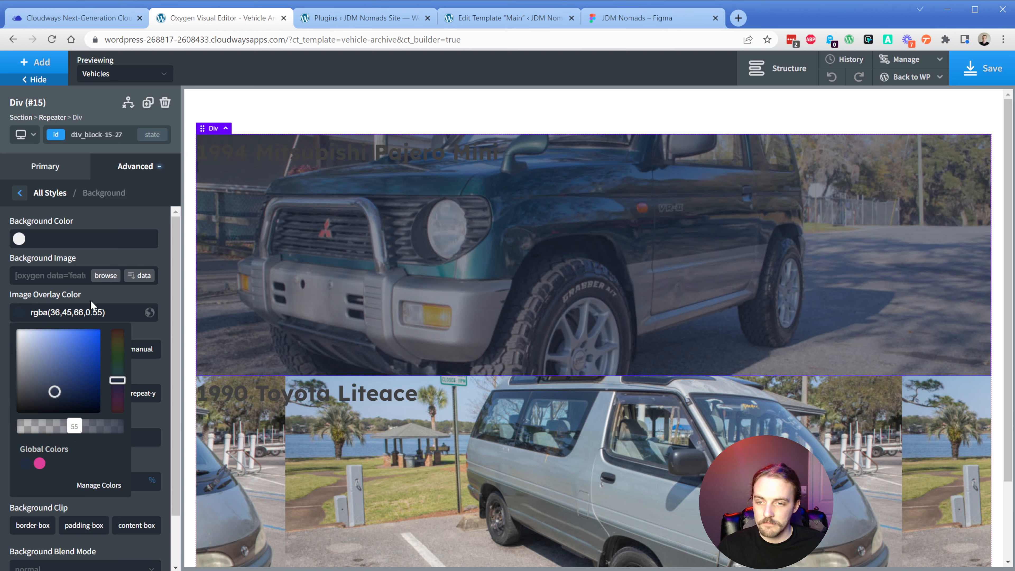
# Step: Set the typography color of the vehicle banner div to white, #ffffff
pyautogui.click(95, 256)
pyautogui.click(136, 168)
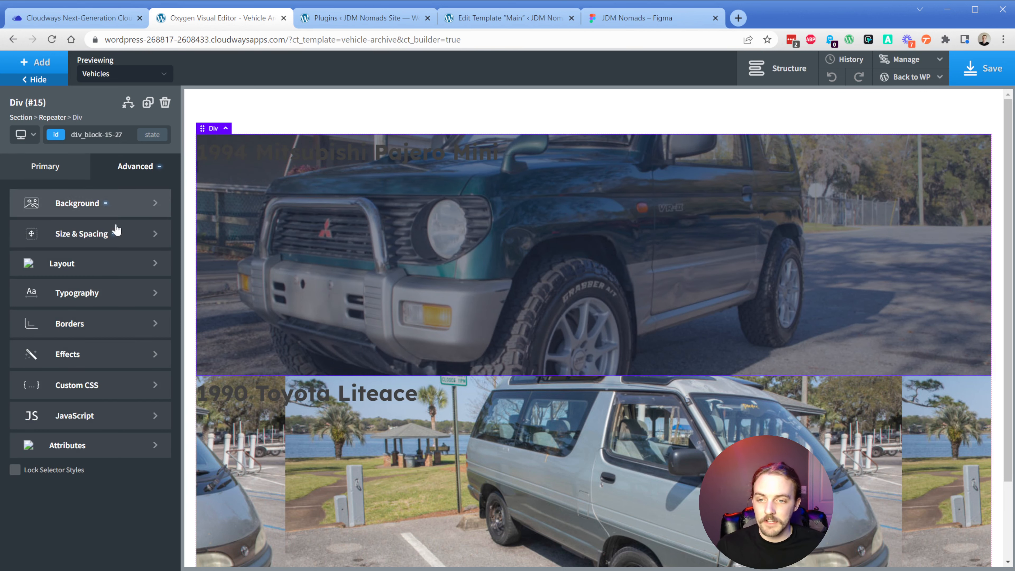
pyautogui.click(94, 296)
pyautogui.click(19, 283)
pyautogui.click(19, 302)
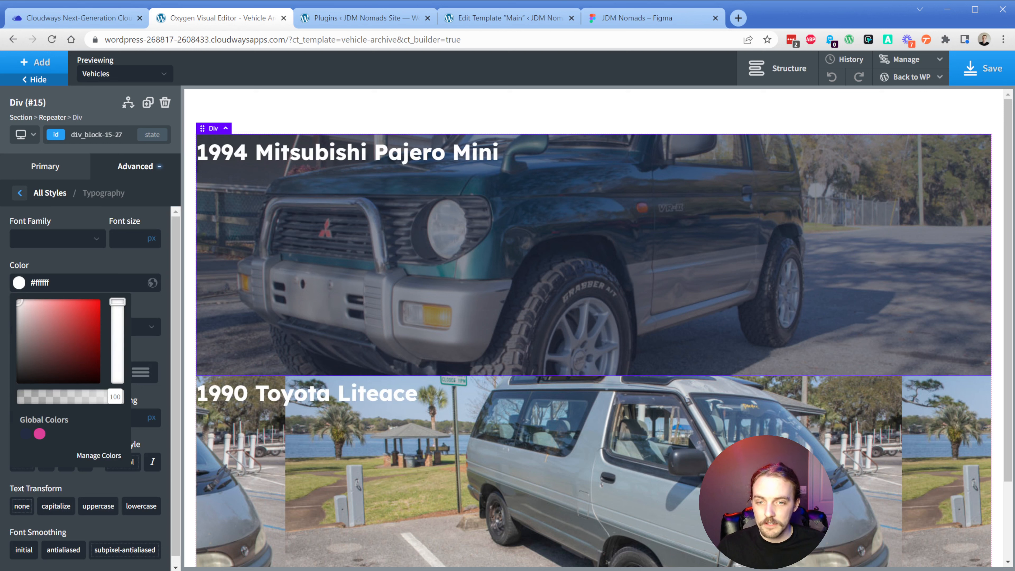
# Step: Align the banner div's child elements to center horizontally and middle vertically
pyautogui.click(65, 167)
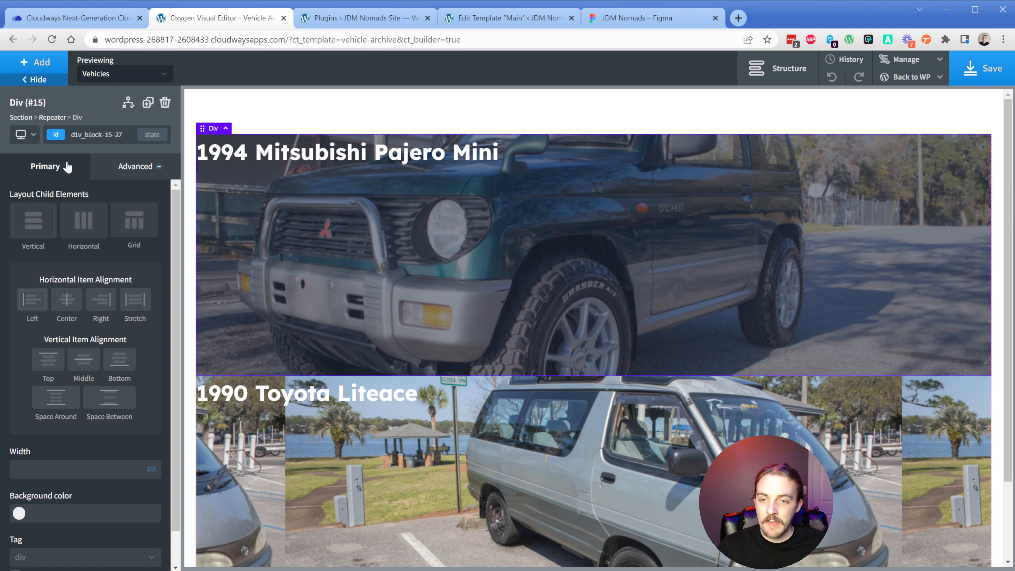
pyautogui.click(65, 299)
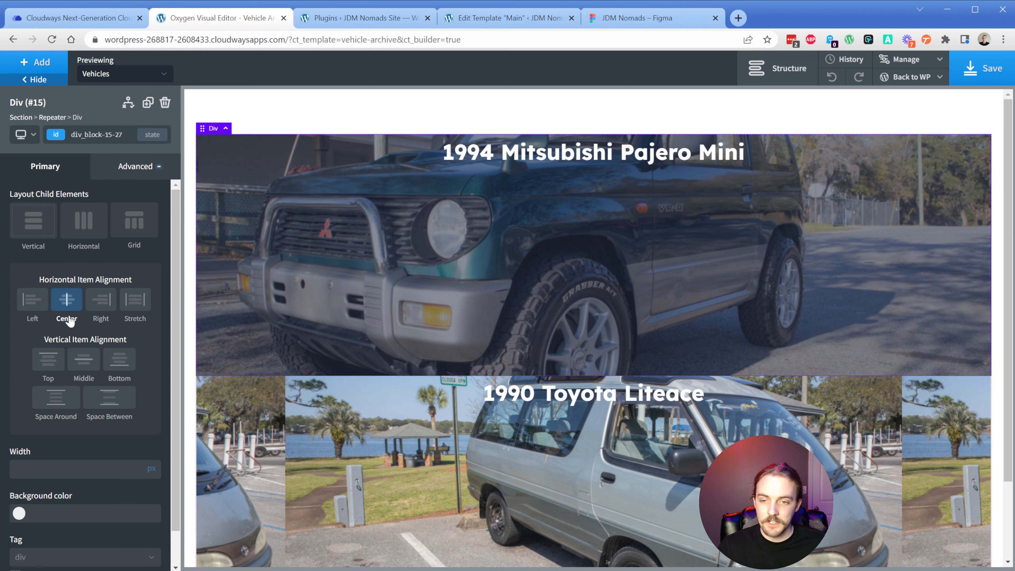
pyautogui.click(85, 365)
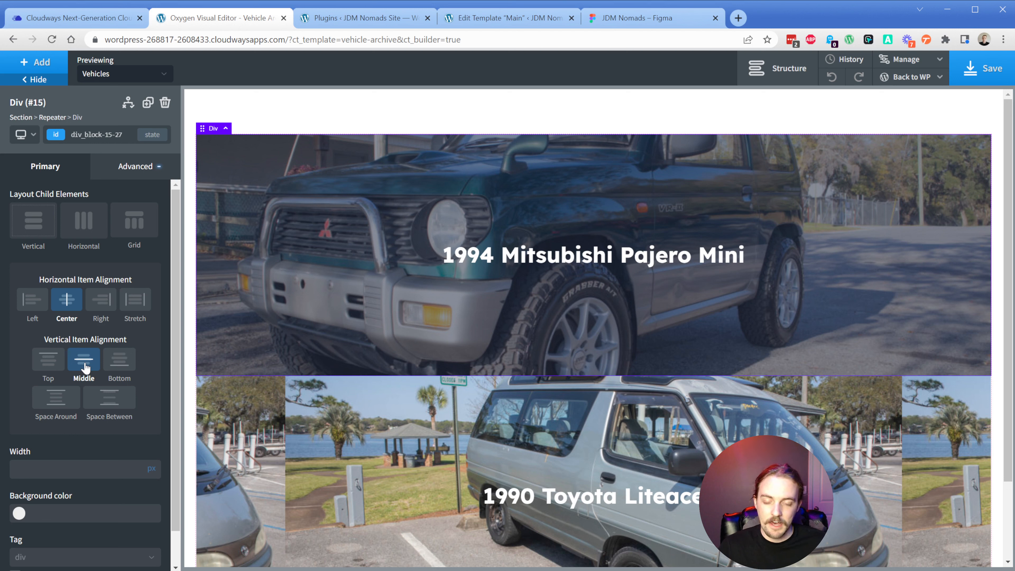
# Step: Set the div's background repeat to no-repeat and try other background sizes before returning to cover
pyautogui.click(133, 176)
pyautogui.click(107, 209)
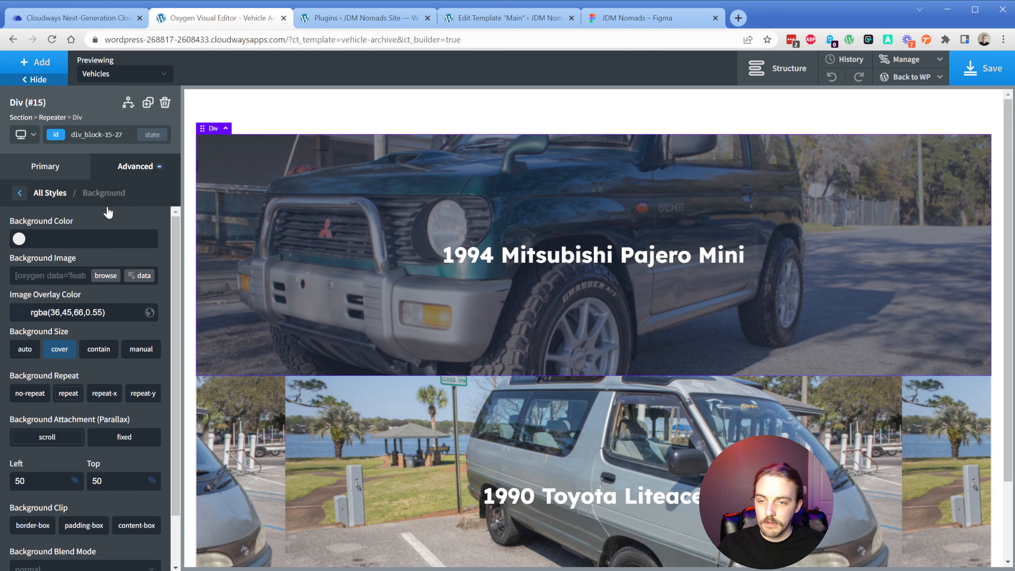
pyautogui.click(98, 350)
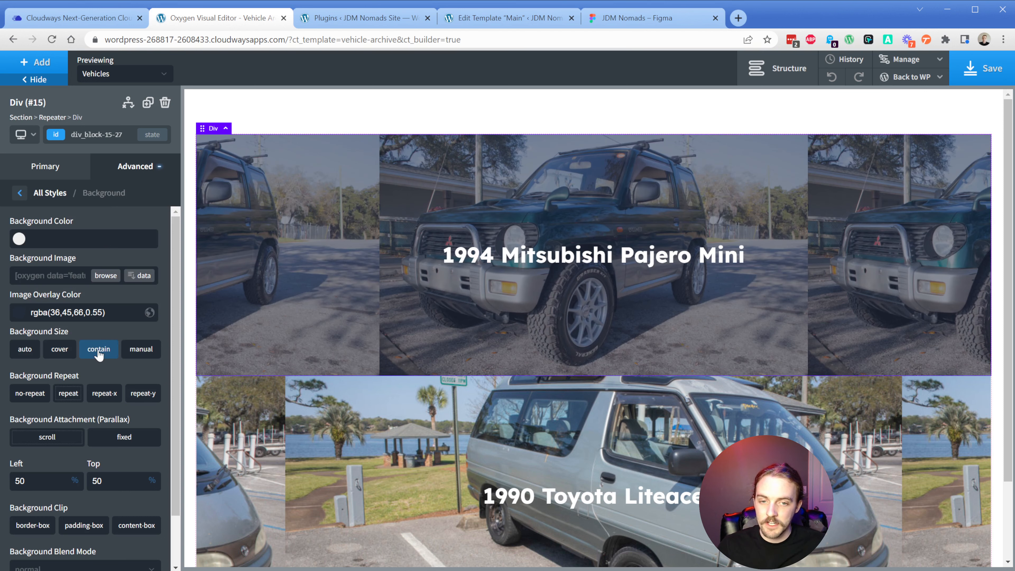
pyautogui.click(30, 394)
pyautogui.click(60, 350)
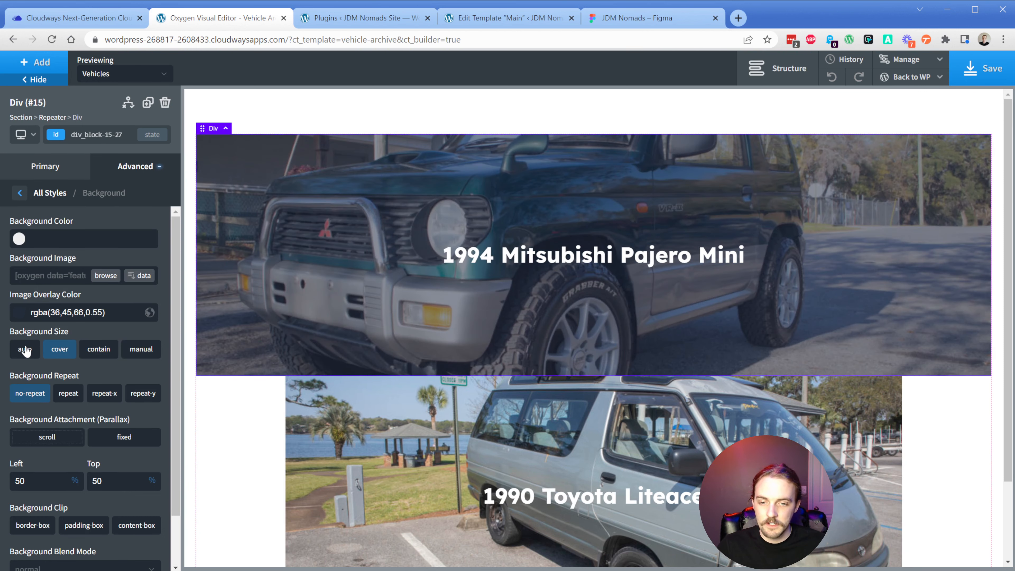
pyautogui.scroll(-1, 320, 400)
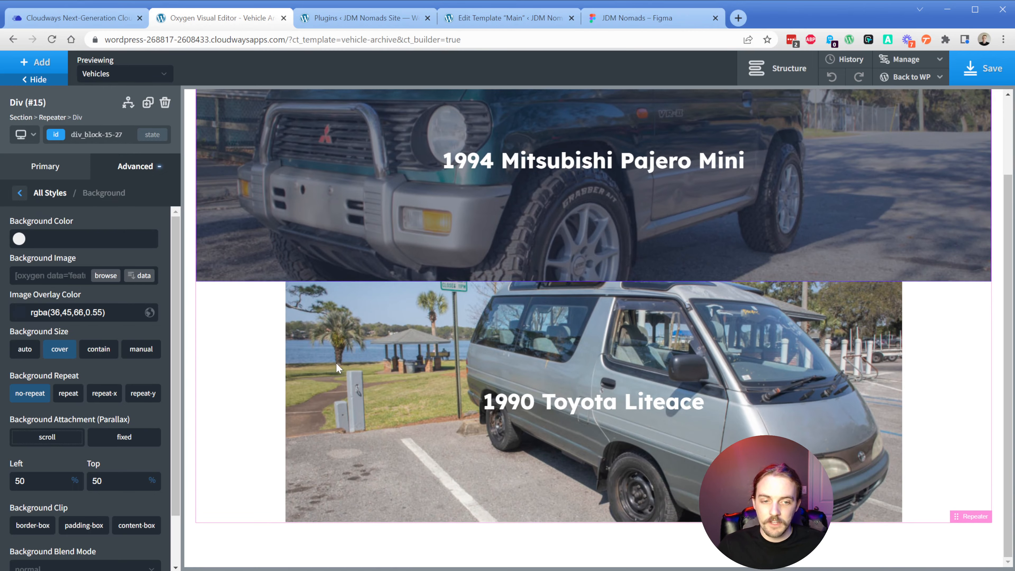
pyautogui.click(18, 352)
pyautogui.click(64, 354)
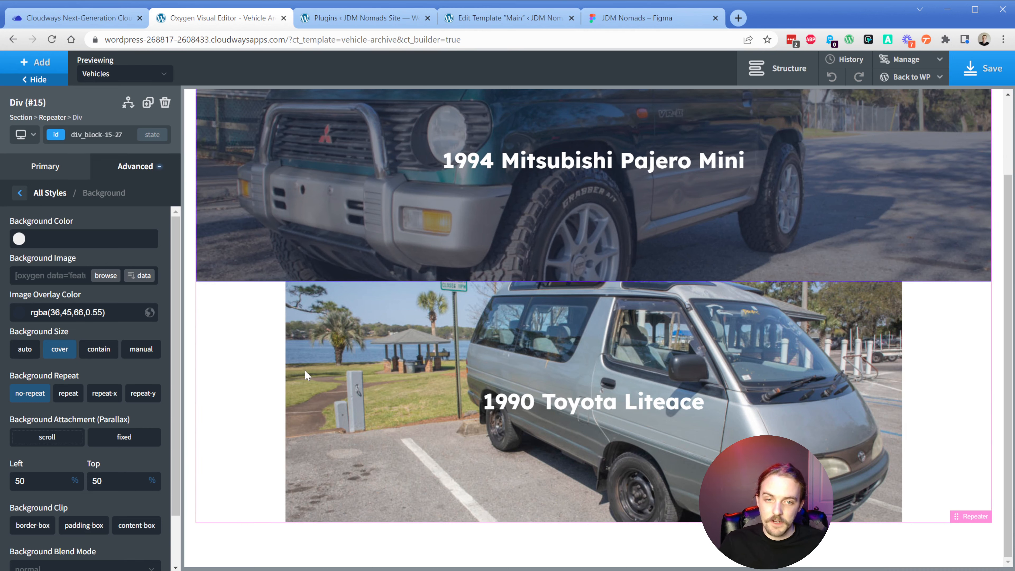
pyautogui.scroll(2, 305, 369)
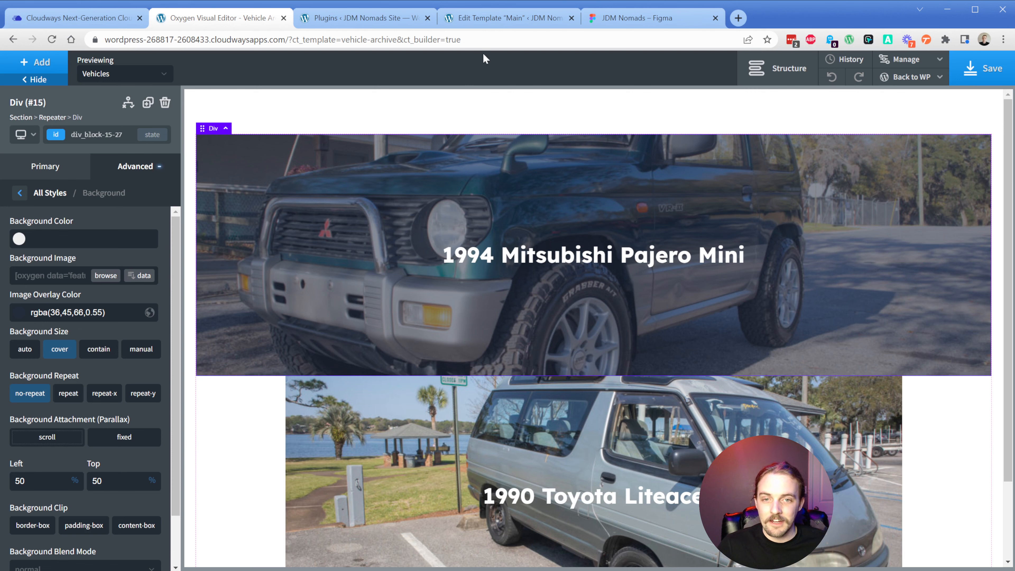
# Step: Check the Figma design and set the surrounding section's left and right container padding to 0 px
pyautogui.click(640, 18)
pyautogui.scroll(-1, 341, 305)
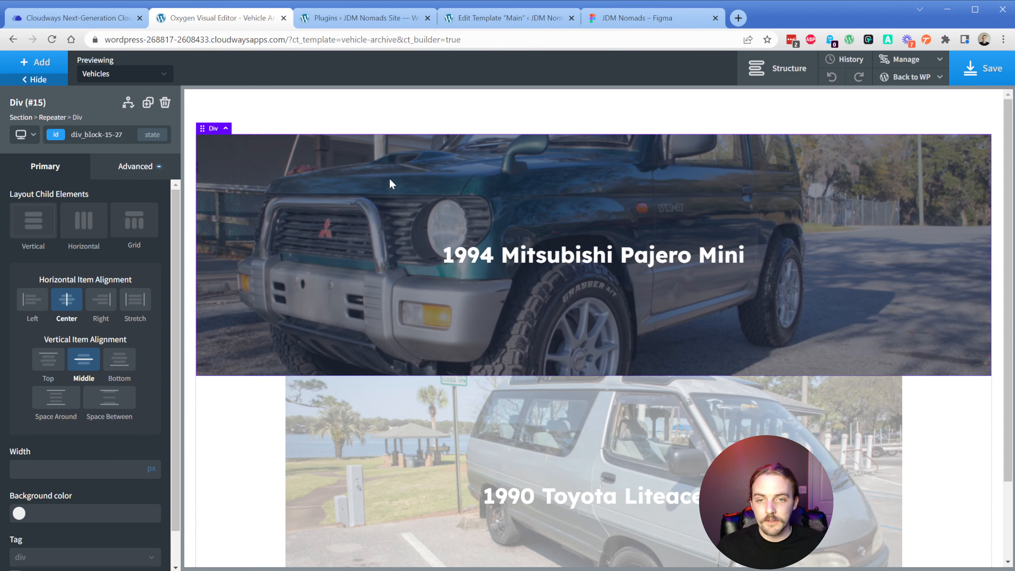
pyautogui.click(386, 114)
pyautogui.click(156, 173)
pyautogui.click(89, 235)
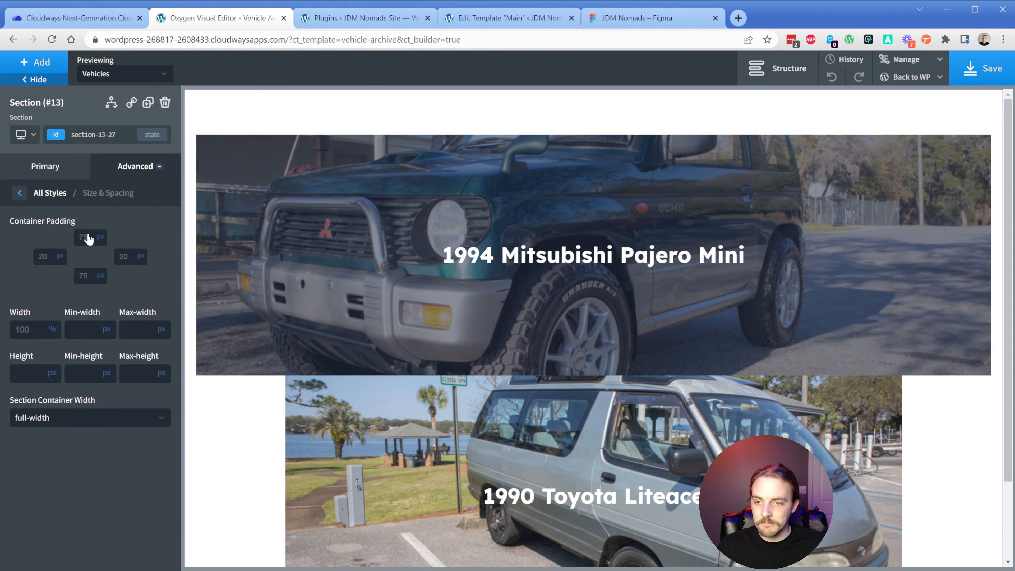
pyautogui.doubleClick(42, 256)
pyautogui.write('0')
pyautogui.doubleClick(124, 256)
pyautogui.write('0')
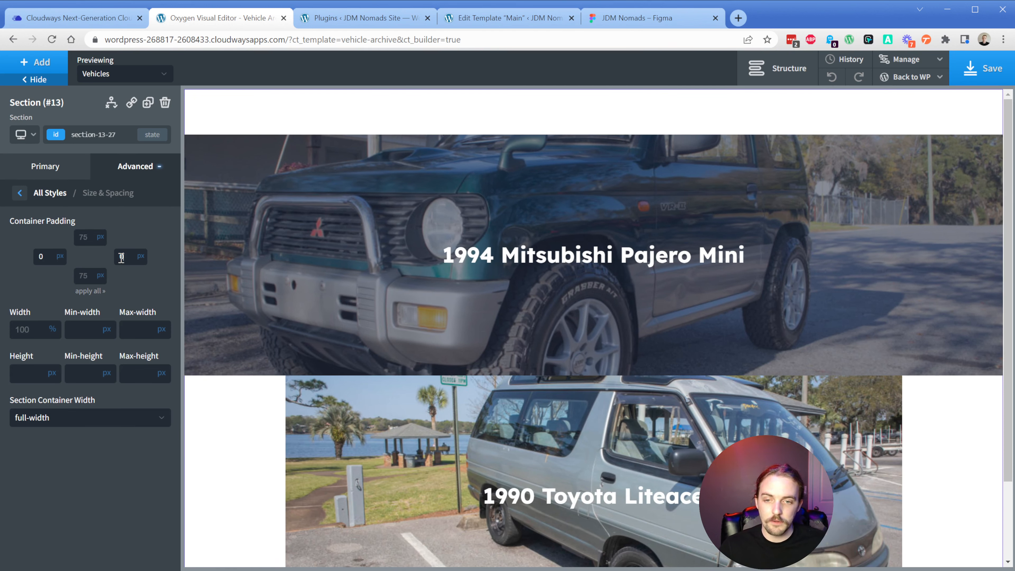
# Step: Save the template and open the vehicle archive on the front end to review both vehicle banners
pyautogui.click(989, 73)
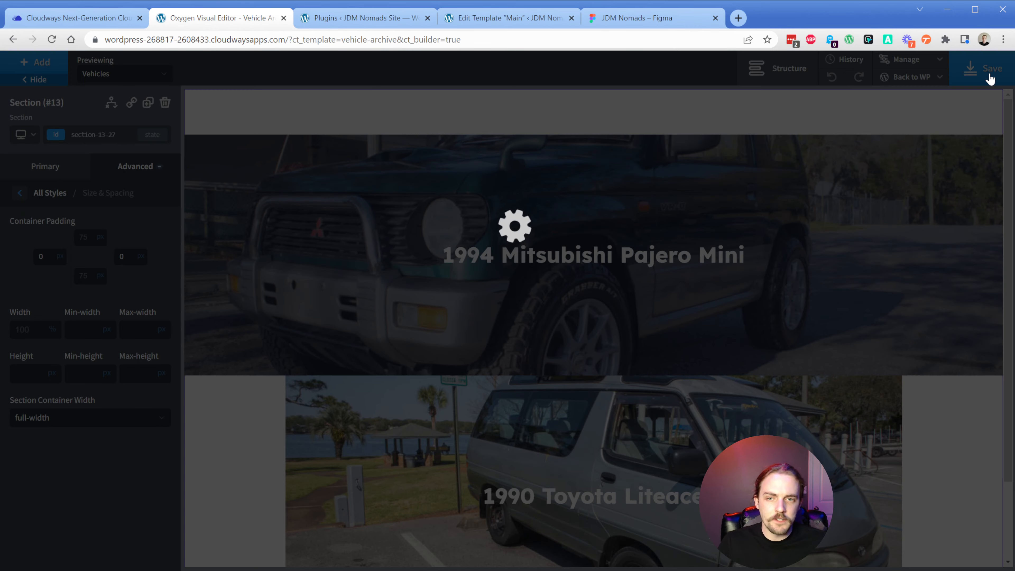
pyautogui.click(953, 79)
pyautogui.click(915, 112)
pyautogui.click(354, 20)
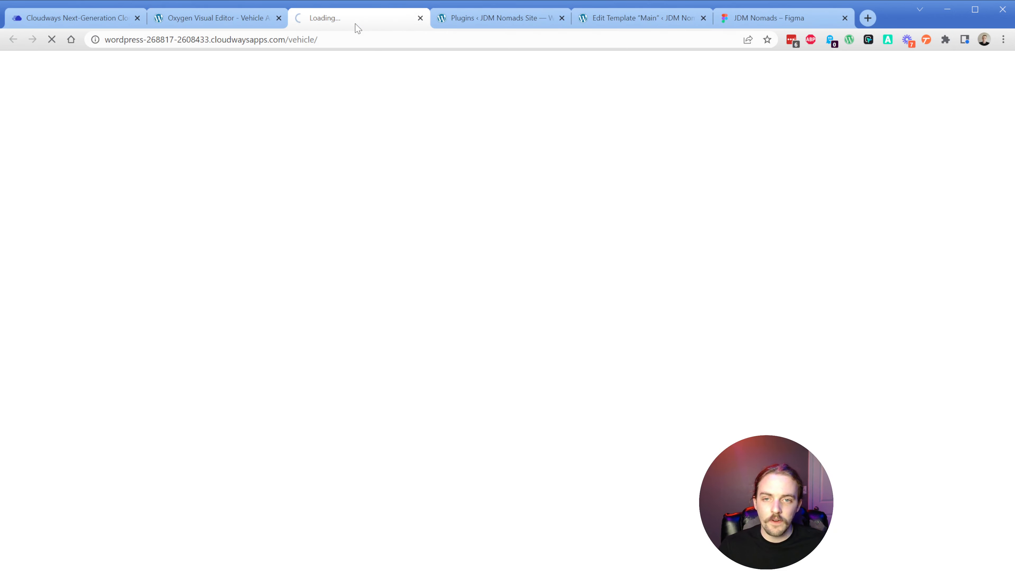
pyautogui.scroll(-2, 385, 260)
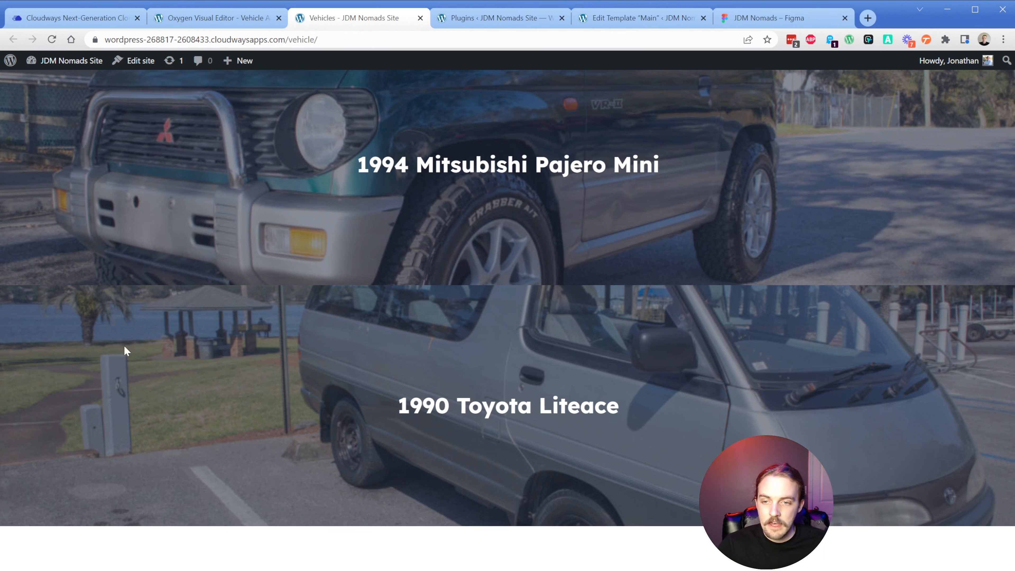
# Step: Compare the live vehicle archive with the Figma inventory design, examining the fills of the Pajero and pink LiteAce cards
pyautogui.scroll(2, 772, 386)
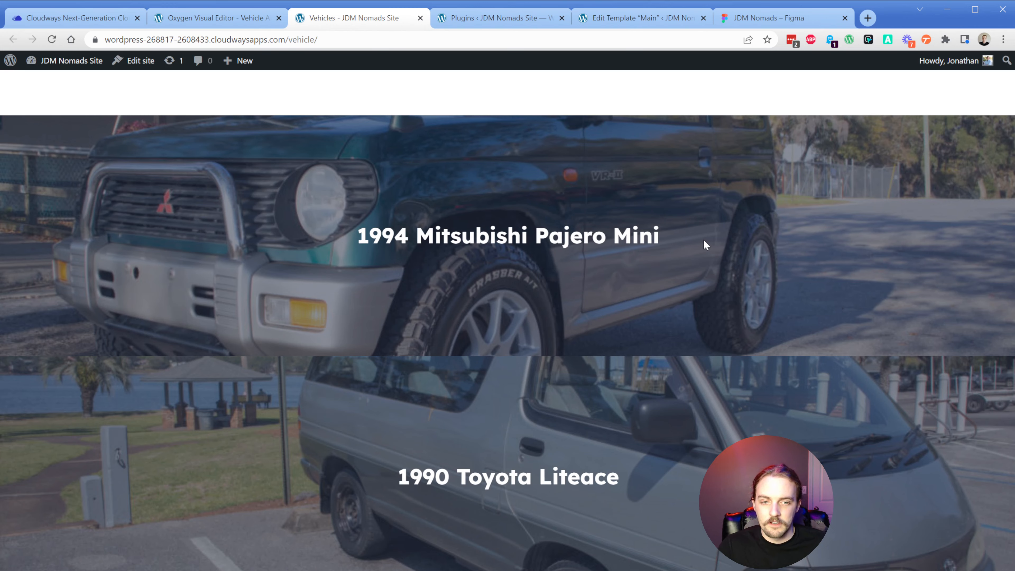
pyautogui.click(743, 21)
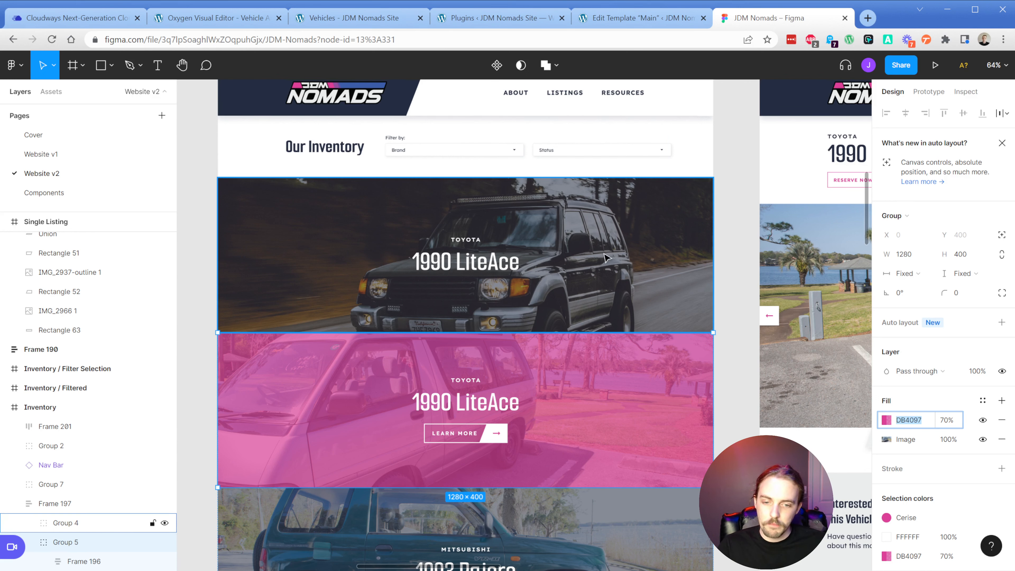
pyautogui.scroll(-3, 603, 256)
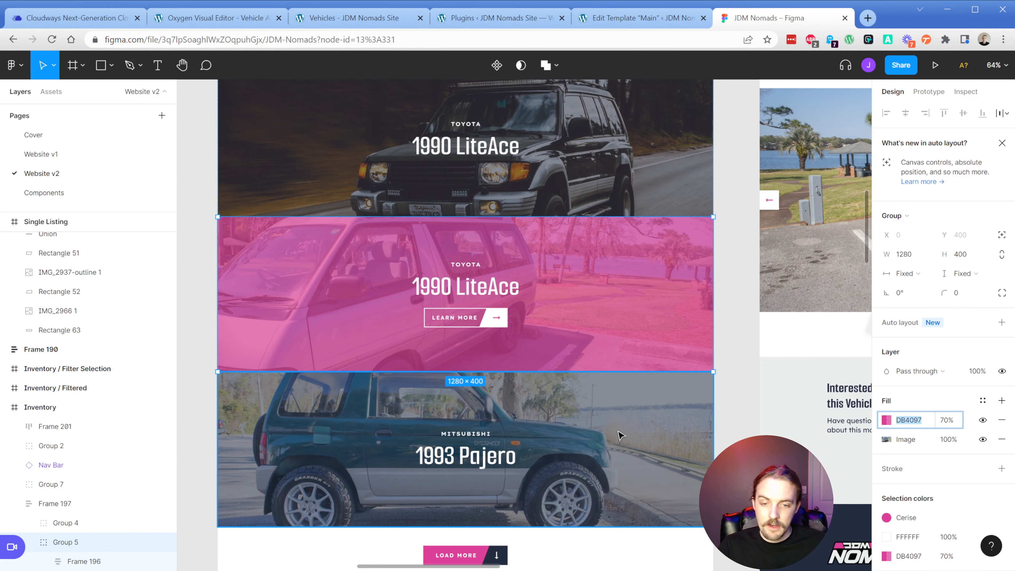
pyautogui.click(619, 435)
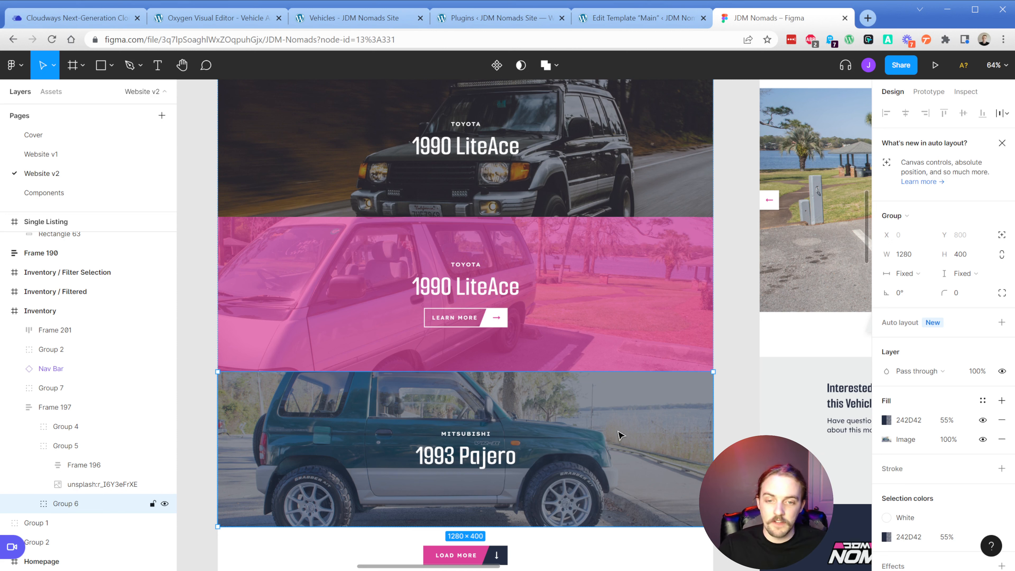
pyautogui.scroll(3, 620, 435)
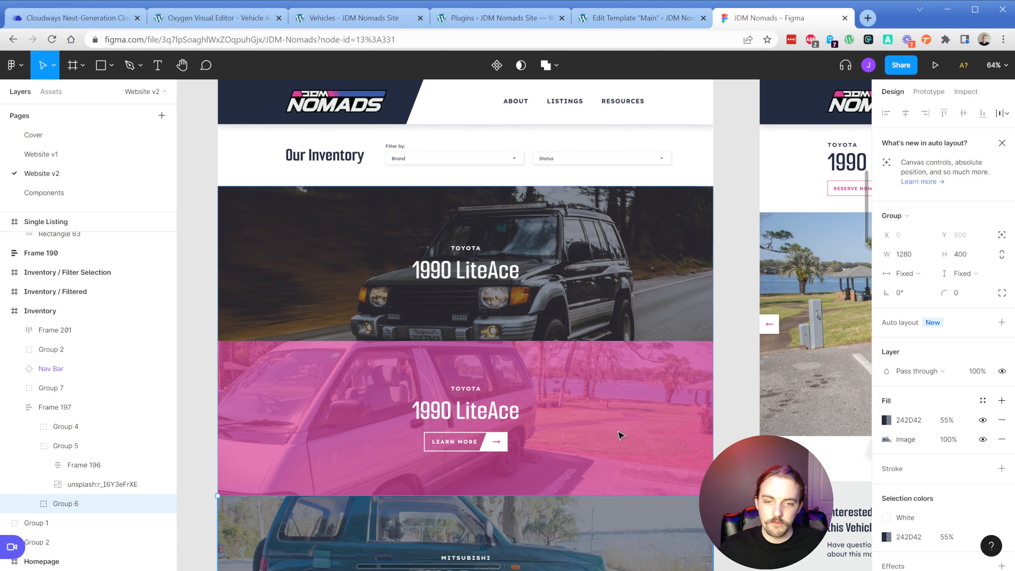
pyautogui.click(621, 435)
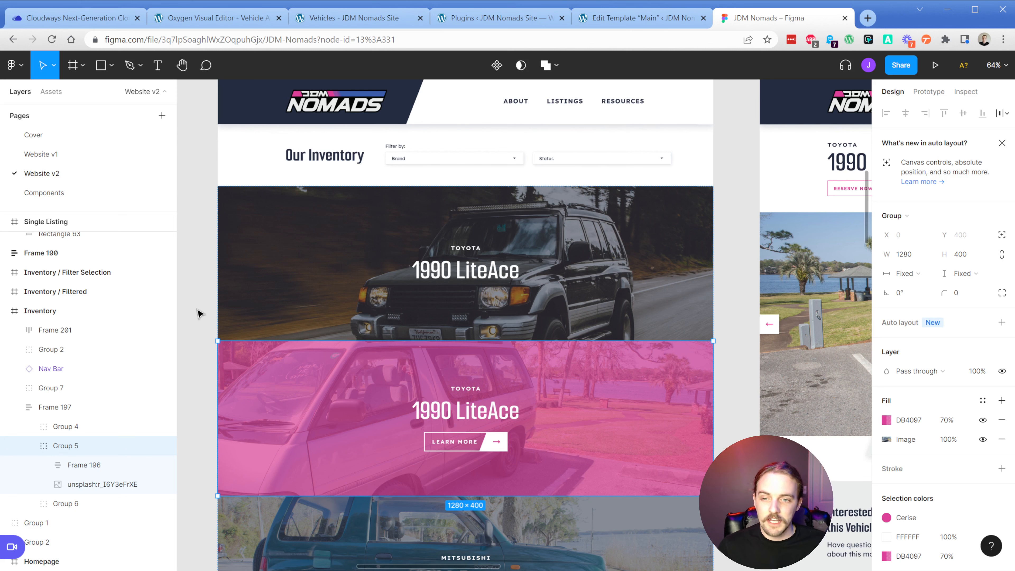
# Step: In the Oxygen editor, try a hover image overlay color of rgba(219,64,151,0.73) on the vehicle card div
pyautogui.click(239, 24)
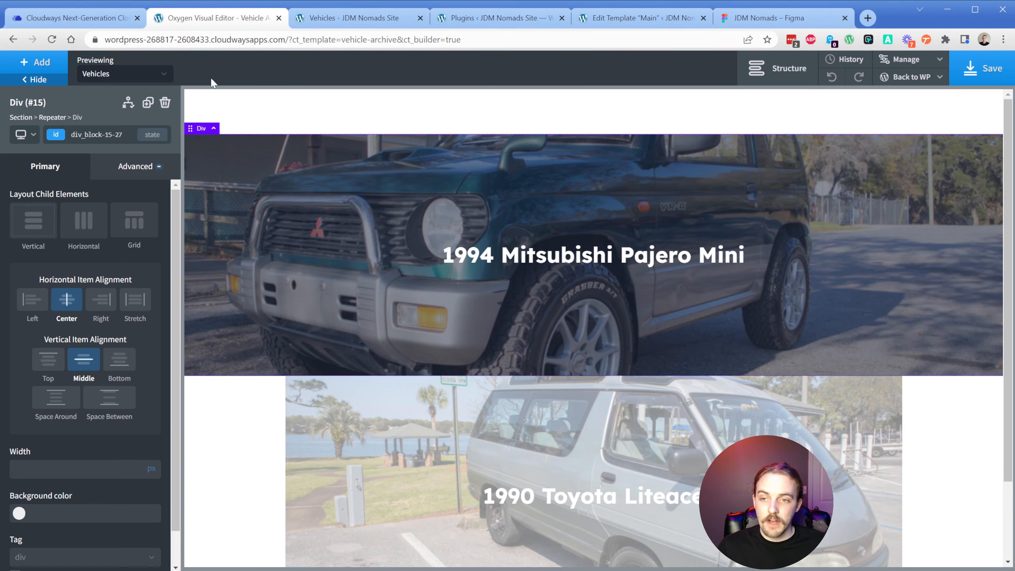
pyautogui.click(152, 134)
pyautogui.click(96, 171)
pyautogui.click(130, 172)
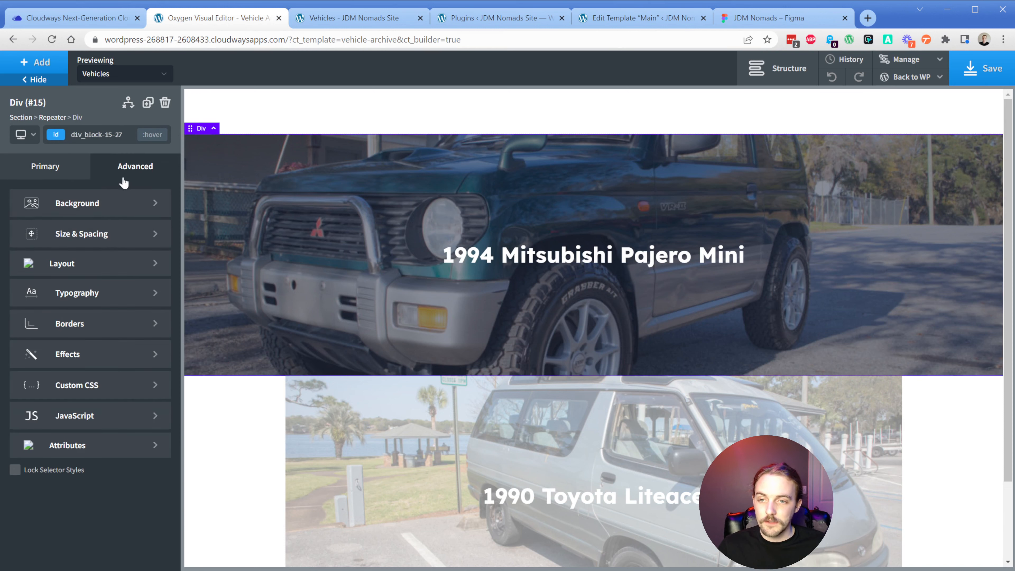
pyautogui.click(80, 202)
pyautogui.click(64, 312)
pyautogui.write('rgba(219,64,151,0.75)')
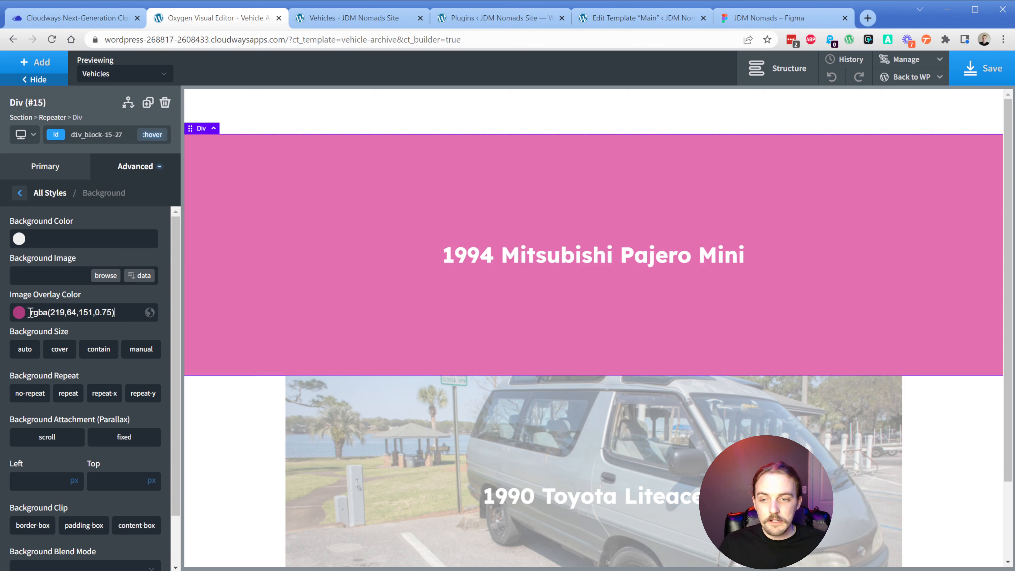
pyautogui.click(19, 312)
pyautogui.moveTo(114, 427); pyautogui.dragTo(87, 429)
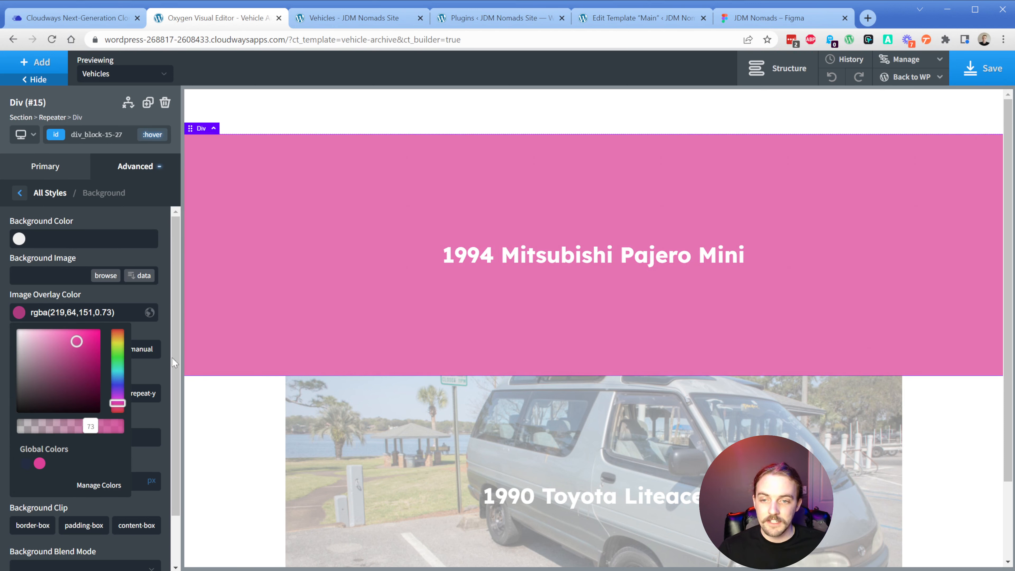
# Step: Return the vehicle card div to its original state and remove its hover styles
pyautogui.click(152, 134)
pyautogui.click(136, 154)
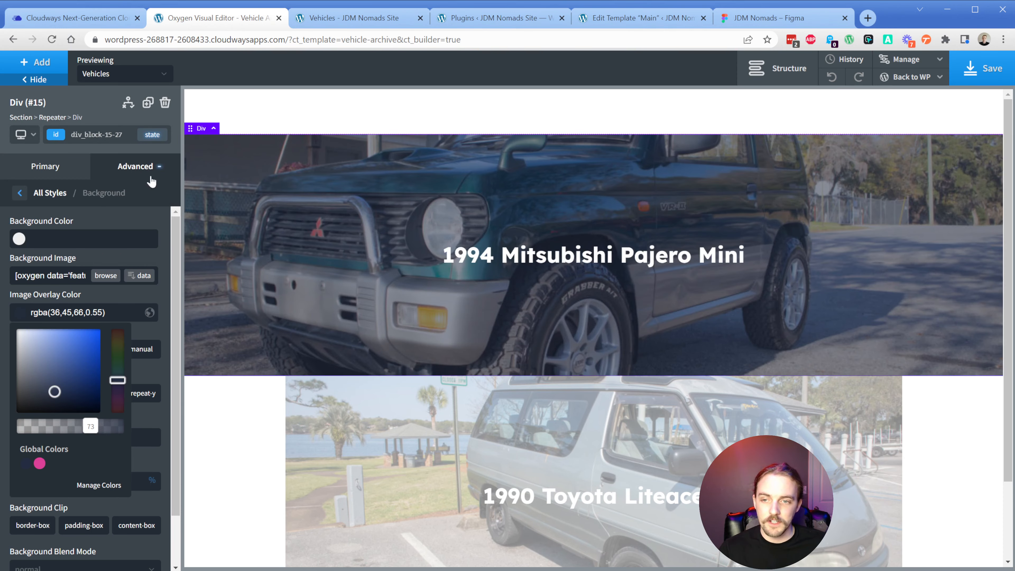
pyautogui.click(152, 134)
pyautogui.click(159, 173)
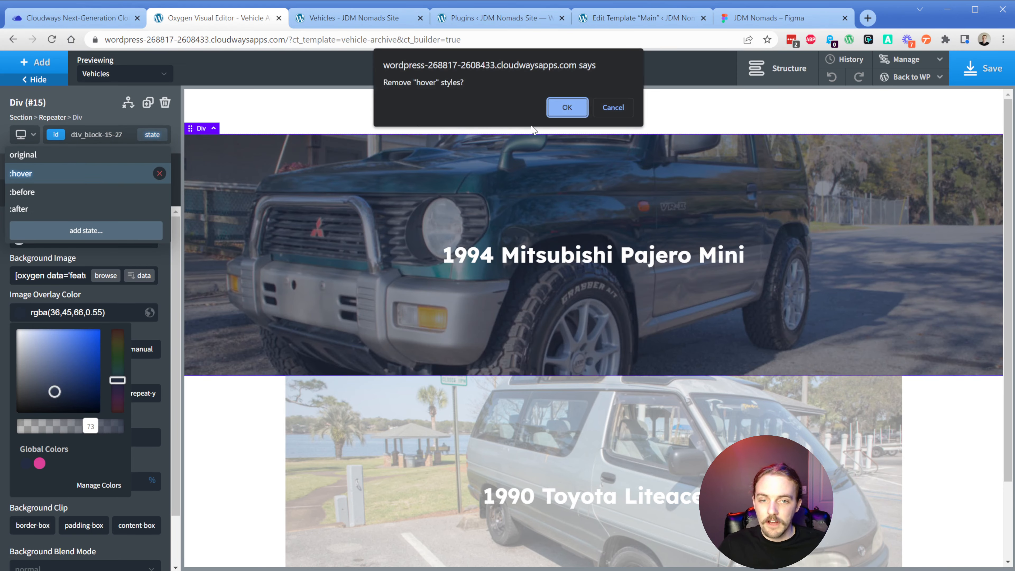
pyautogui.click(562, 106)
# Step: Copy the vehicle card div's ID and add a Code Block inside the section that holds the repeater
pyautogui.tripleClick(100, 136)
pyautogui.hotkey('ctrl', 'c')
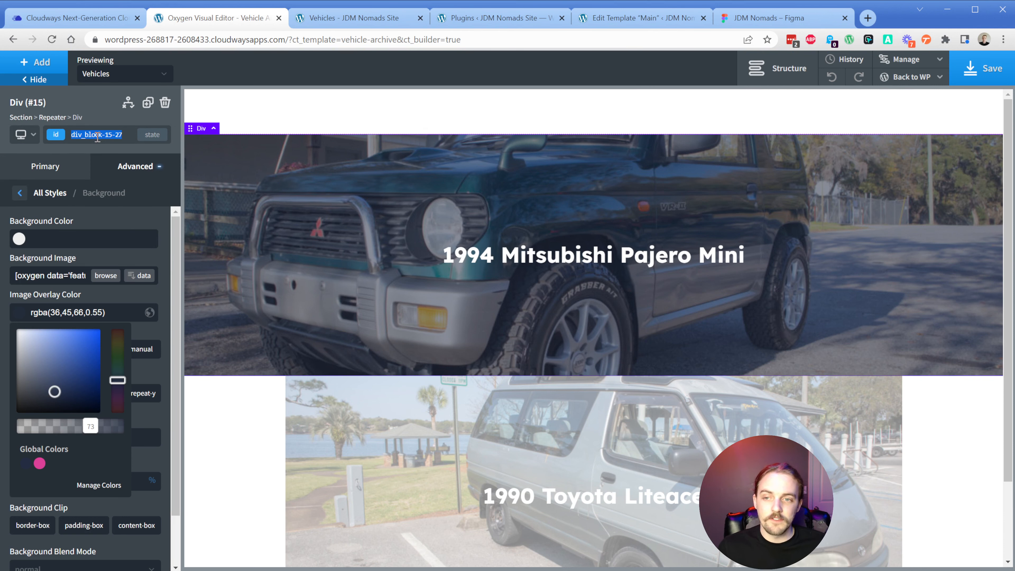
pyautogui.click(291, 108)
pyautogui.click(766, 72)
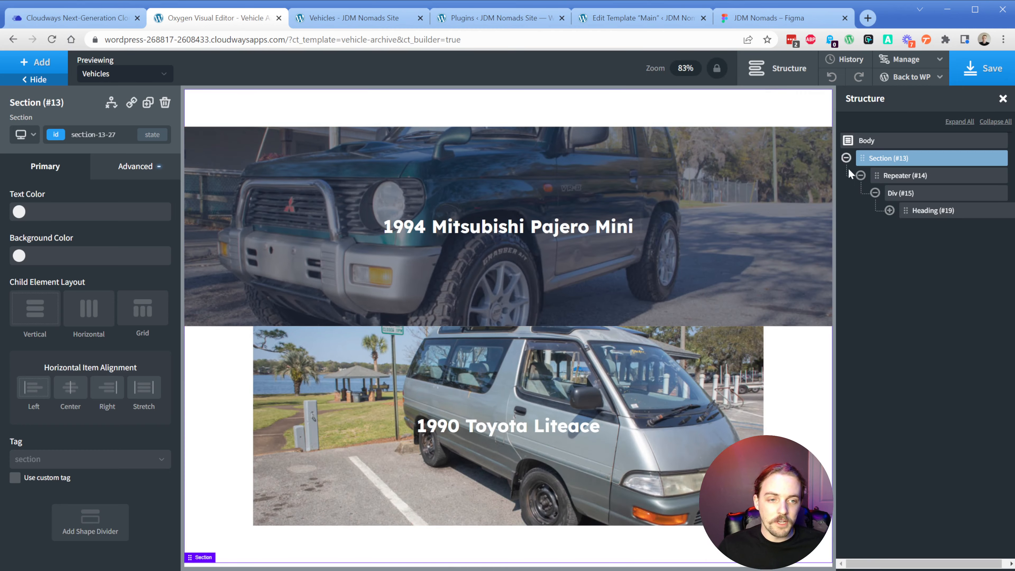
pyautogui.click(53, 69)
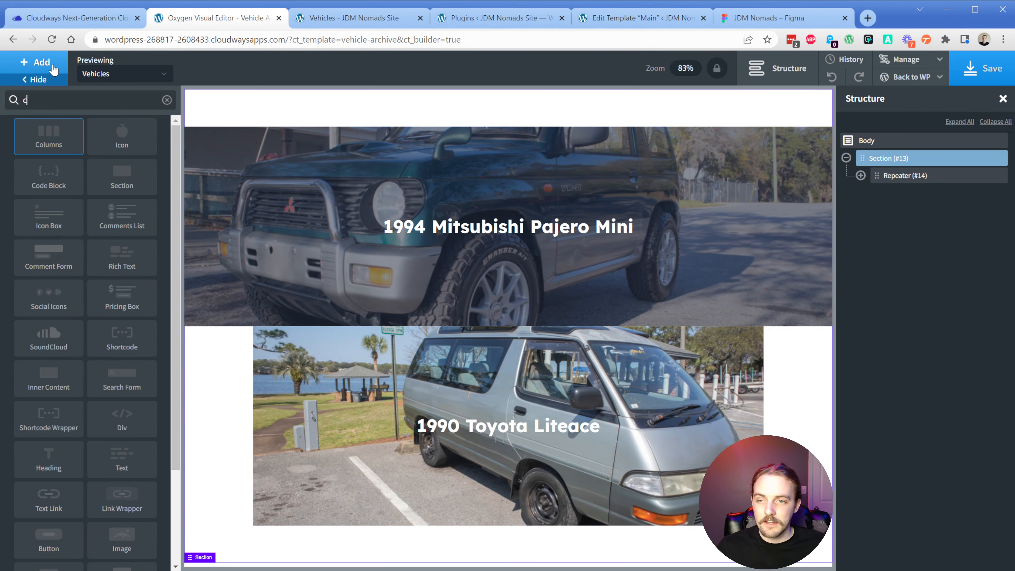
pyautogui.click(56, 178)
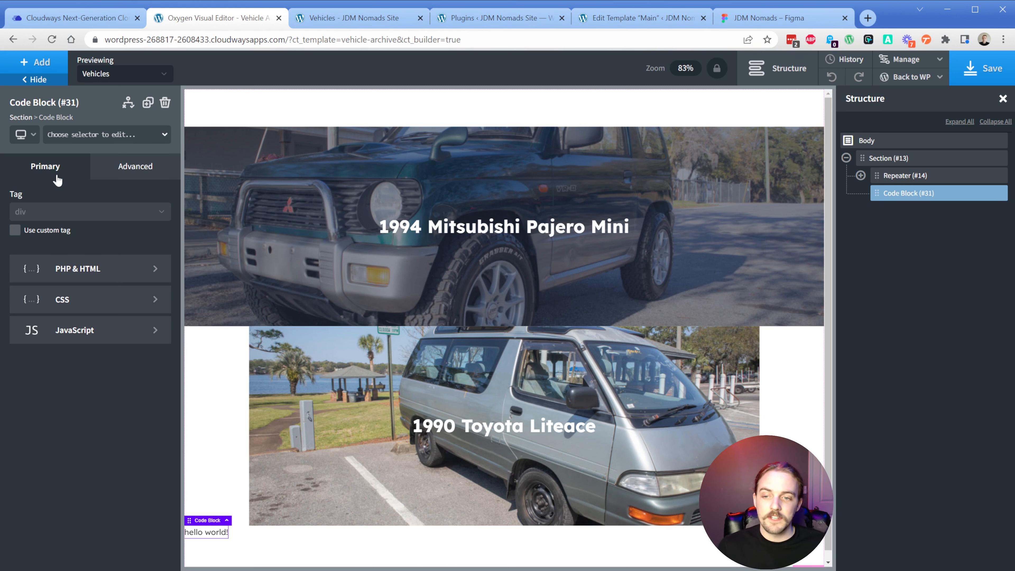
# Step: Comment out the echo "hello world!" line in the Code Block's PHP
pyautogui.click(86, 268)
pyautogui.click(35, 223)
pyautogui.write('// echo "hello world!";')
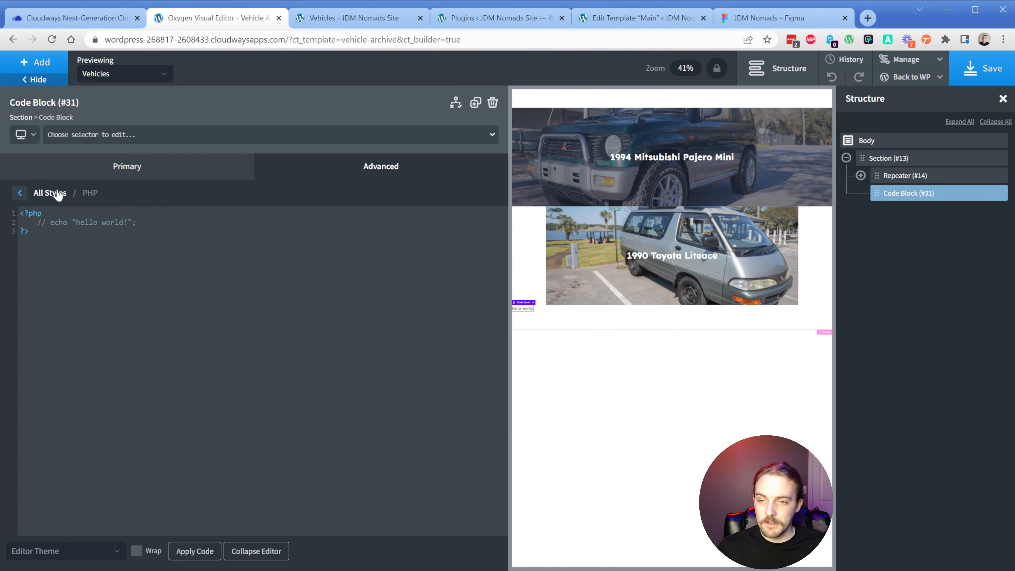
# Step: Add an empty #div_block-15-27 {} rule to the Code Block's CSS using the copied ID
pyautogui.click(53, 195)
pyautogui.click(76, 297)
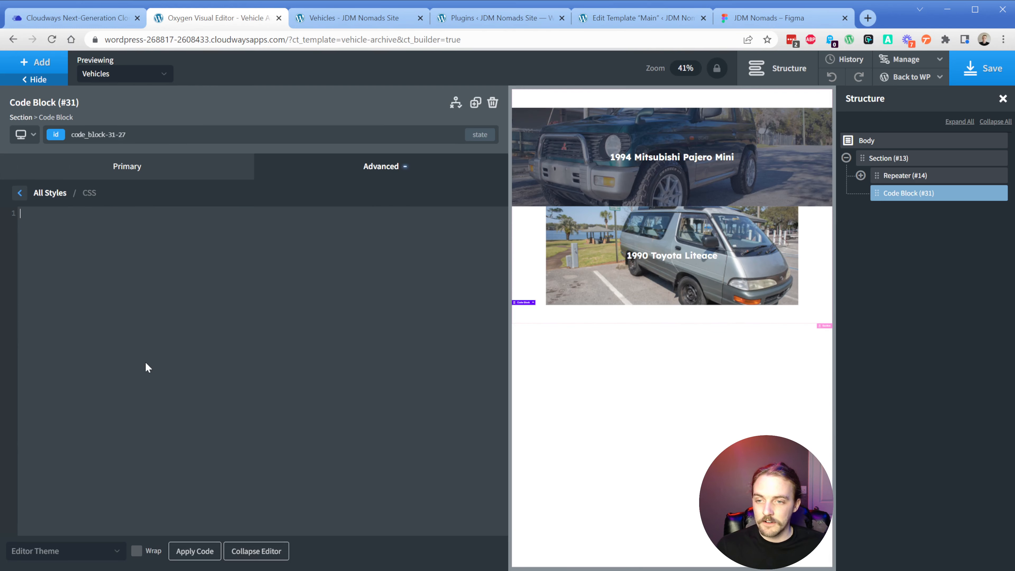
pyautogui.write('#')
pyautogui.hotkey('ctrl', 'v')
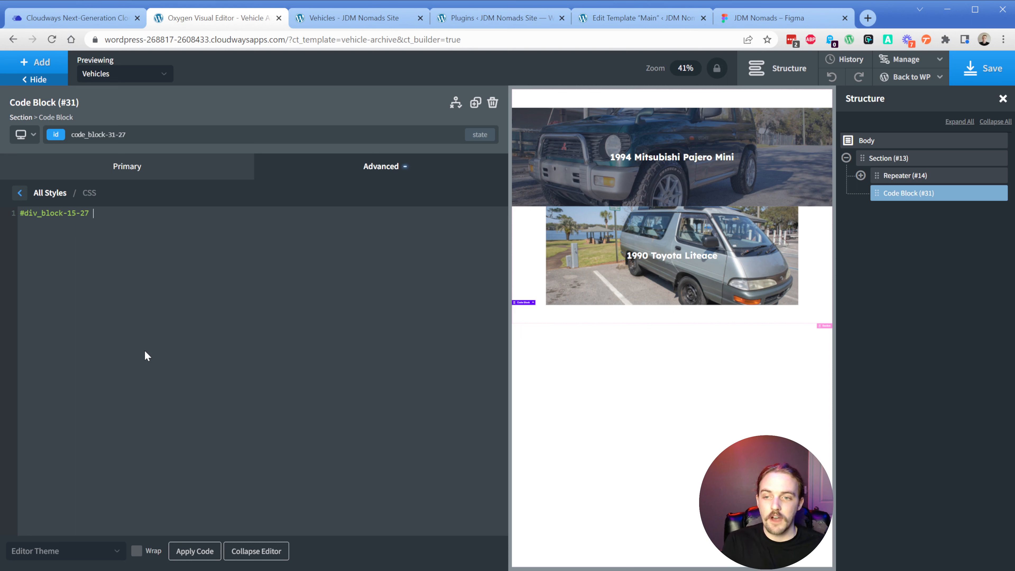
pyautogui.write('{}')
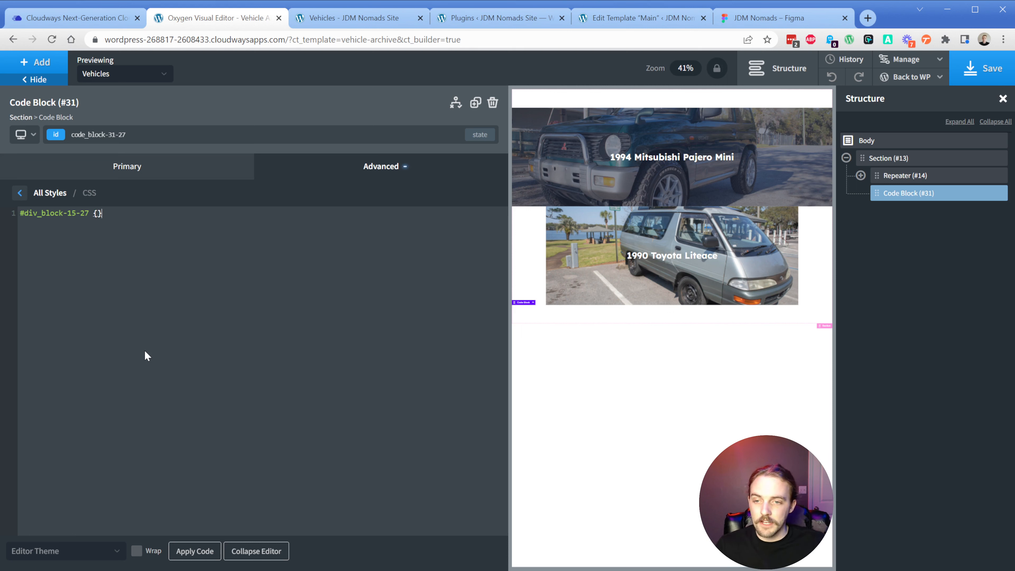
# Step: Add a #div_block-15-27:before rule below the empty rule, containing the declaration content: '';
pyautogui.press('Return')
pyautogui.press('Return')
pyautogui.write('#')
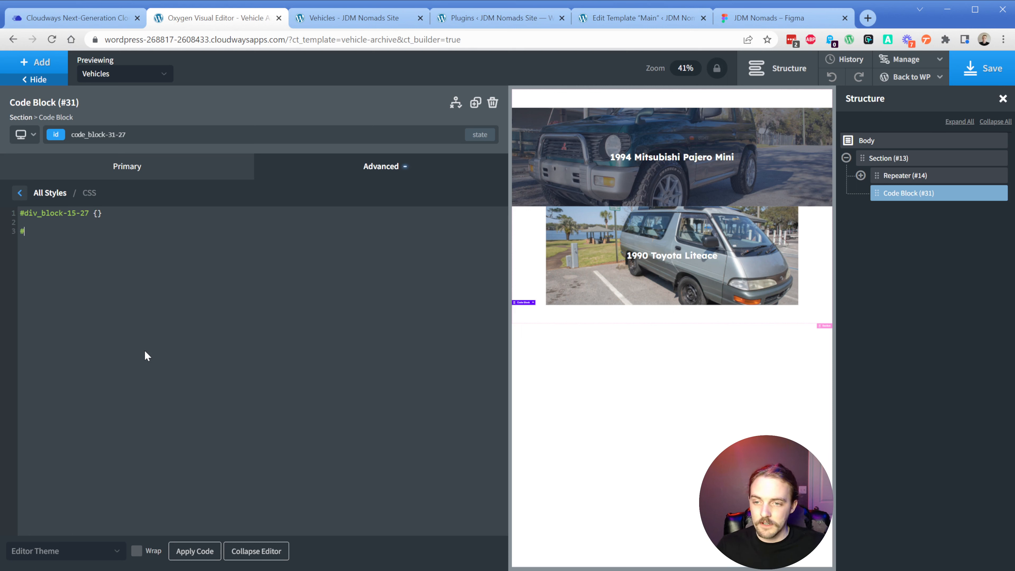
pyautogui.hotkey('ctrl', 'v')
pyautogui.write(':before {')
pyautogui.press('Return')
pyautogui.write("content: '")
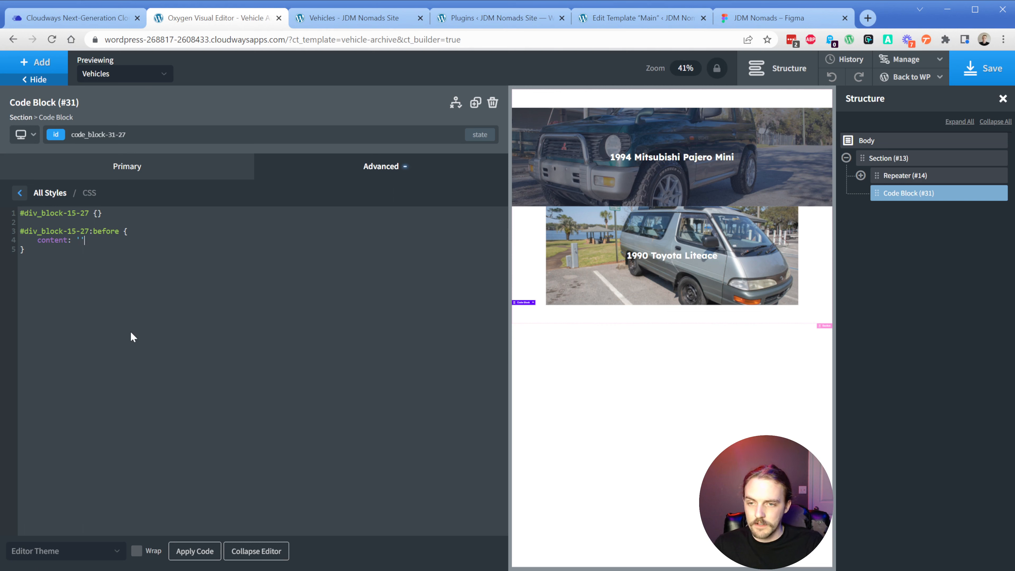
pyautogui.write("';")
pyautogui.press('Return')
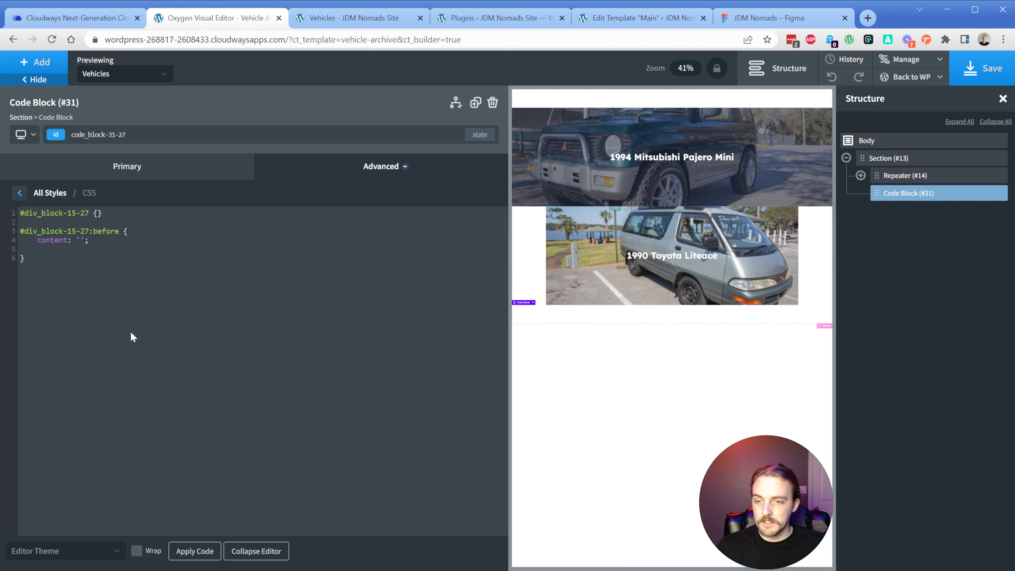
# Step: Position the :before overlay in its CSS rule with position: absolute, top: 0 and left: 0
pyautogui.write('po')
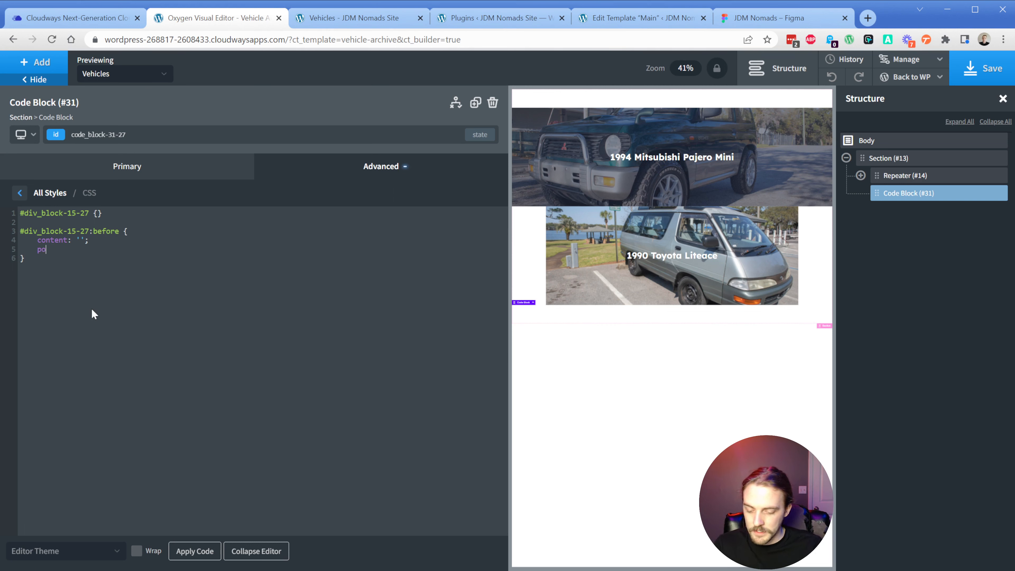
pyautogui.write('sition: abso')
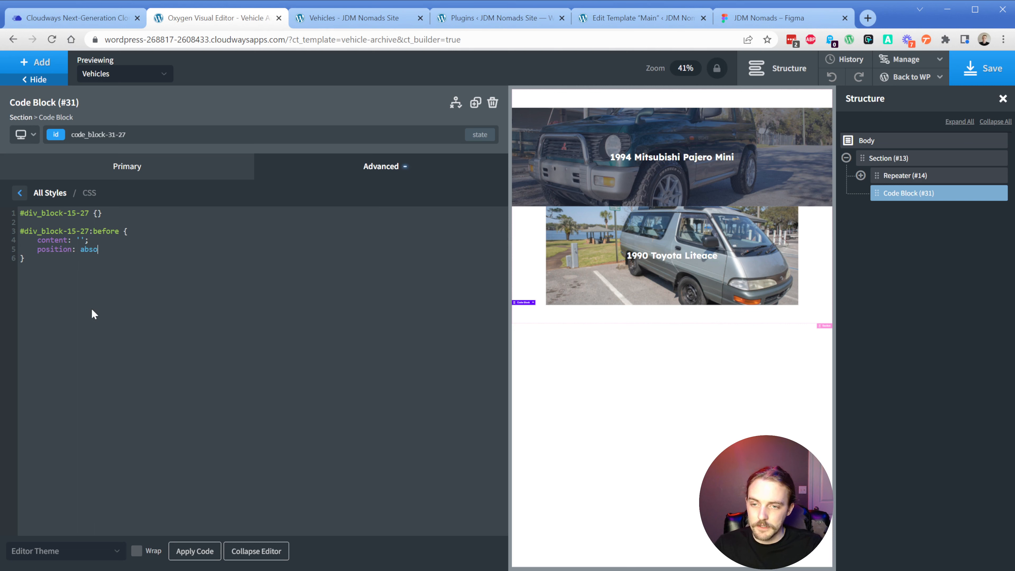
pyautogui.write('lute;')
pyautogui.press('Return')
pyautogui.write('top: ')
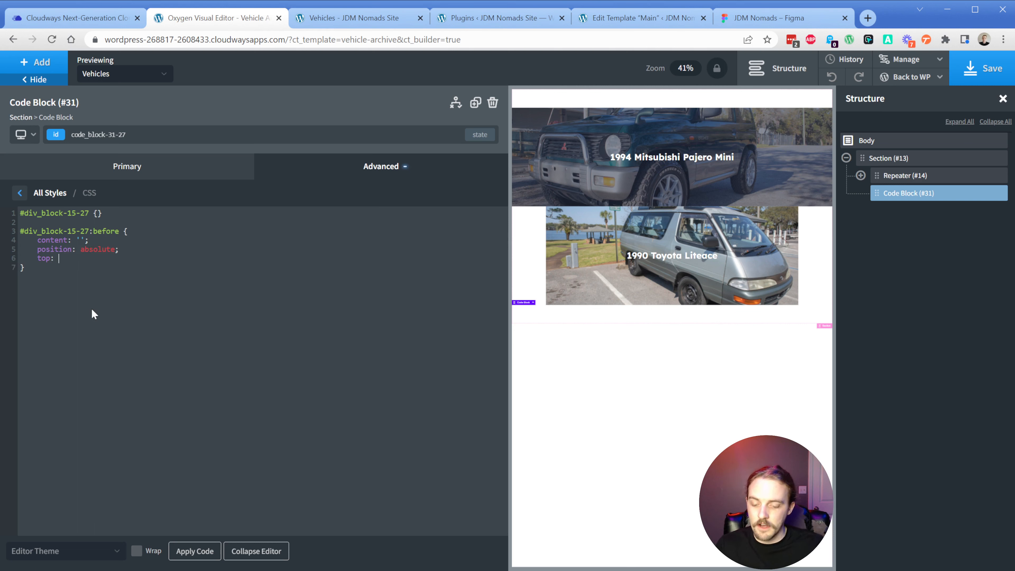
pyautogui.write('0;')
pyautogui.press('Return')
pyautogui.write('left')
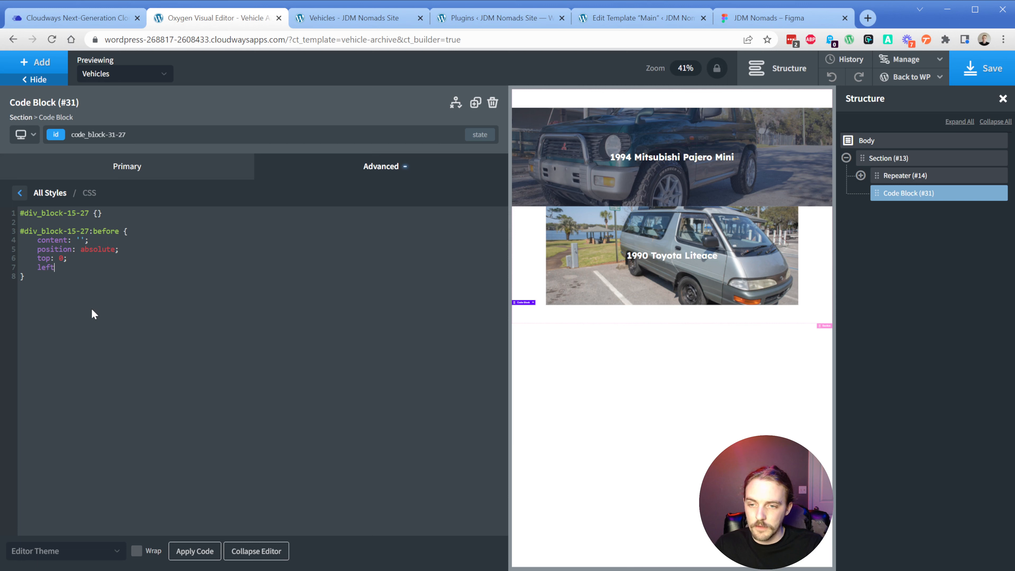
pyautogui.write(': 0;     ')
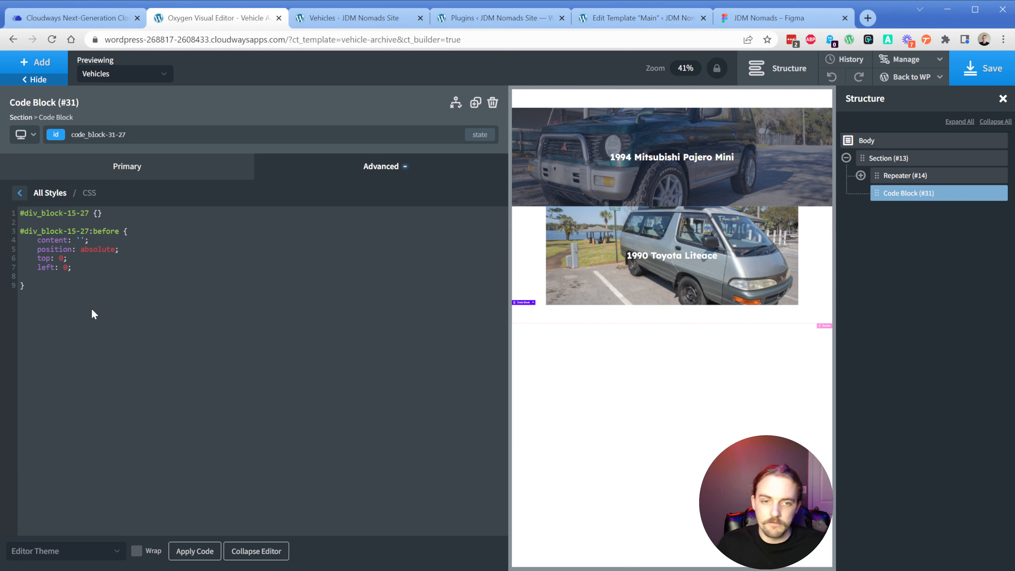
# Step: Set the :before rule's background to rgba(219, 64, 151, 0.7), copied from the pink card's fill in Figma
pyautogui.write('background:')
pyautogui.hotkey('ctrl', 'v')
pyautogui.hotkey('ctrl', 'z')
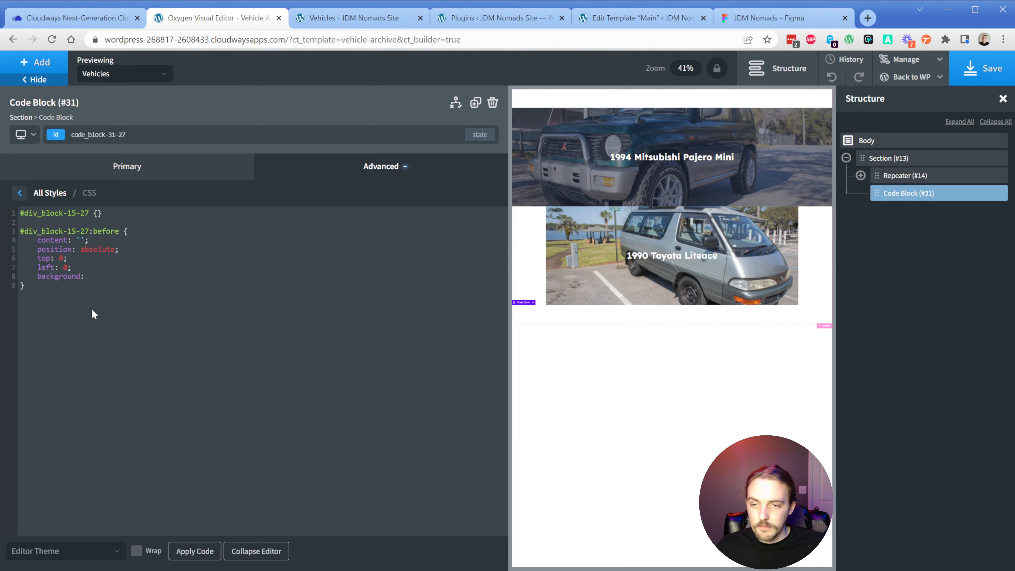
pyautogui.click(768, 17)
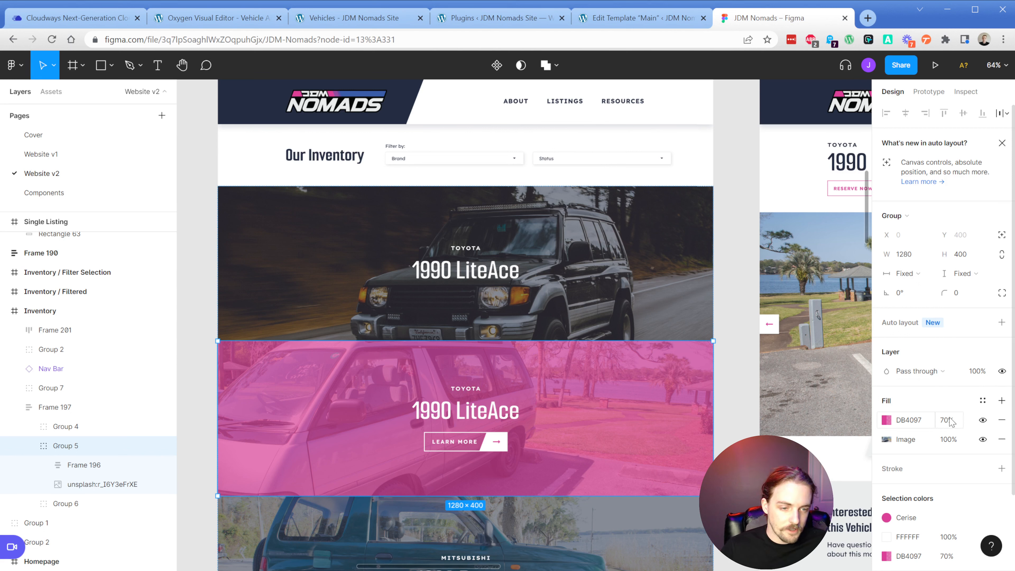
pyautogui.click(966, 91)
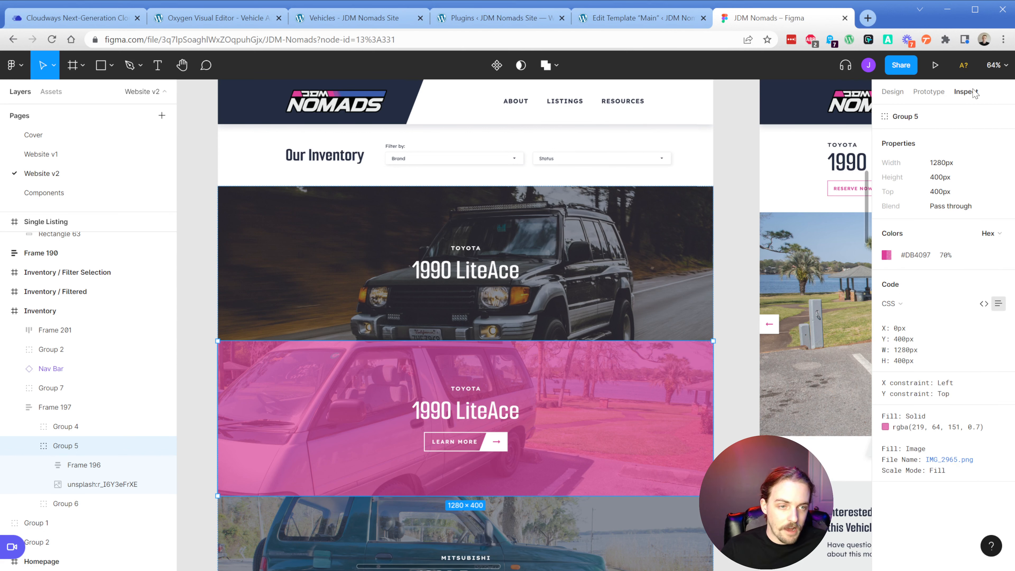
pyautogui.click(951, 427)
pyautogui.hotkey('ctrl', 'c')
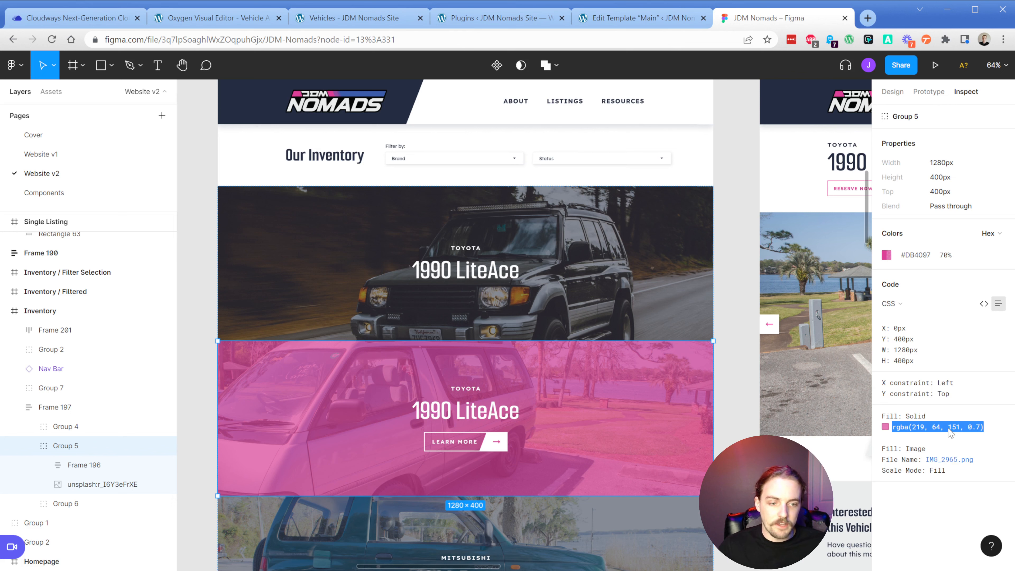
pyautogui.click(213, 18)
pyautogui.hotkey('ctrl', 'v')
pyautogui.write(';')
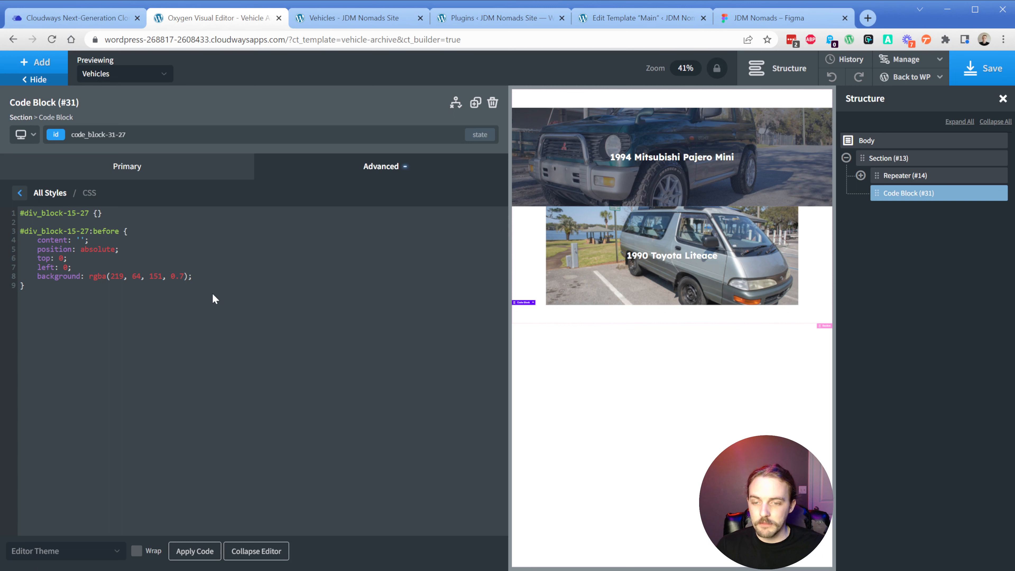
# Step: Set the :before overlay rule's width and height to 100%, and insert :hover before :before in its selector
pyautogui.press('Return')
pyautogui.write('width: 100%')
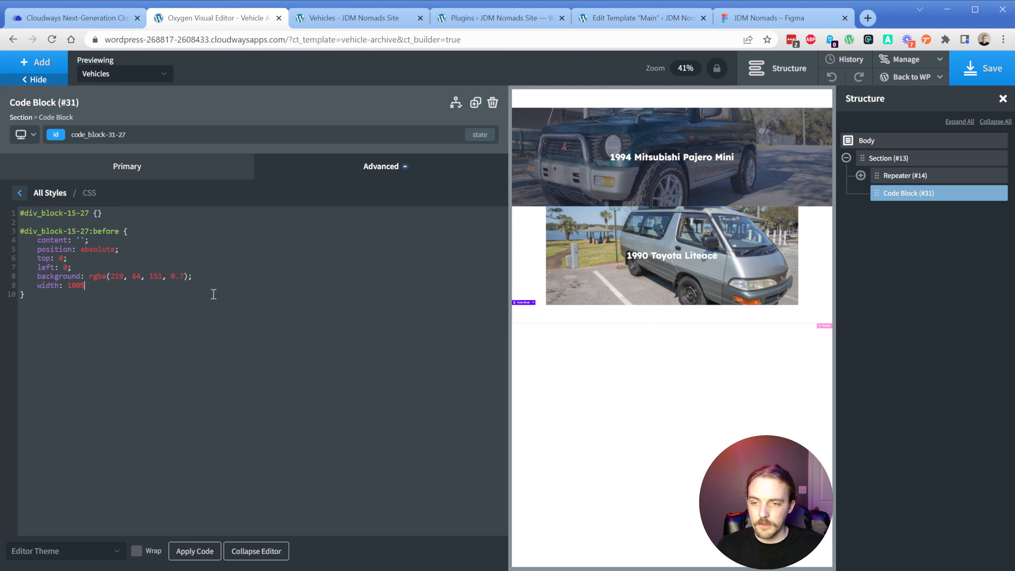
pyautogui.write(';')
pyautogui.press('Return')
pyautogui.write('height:')
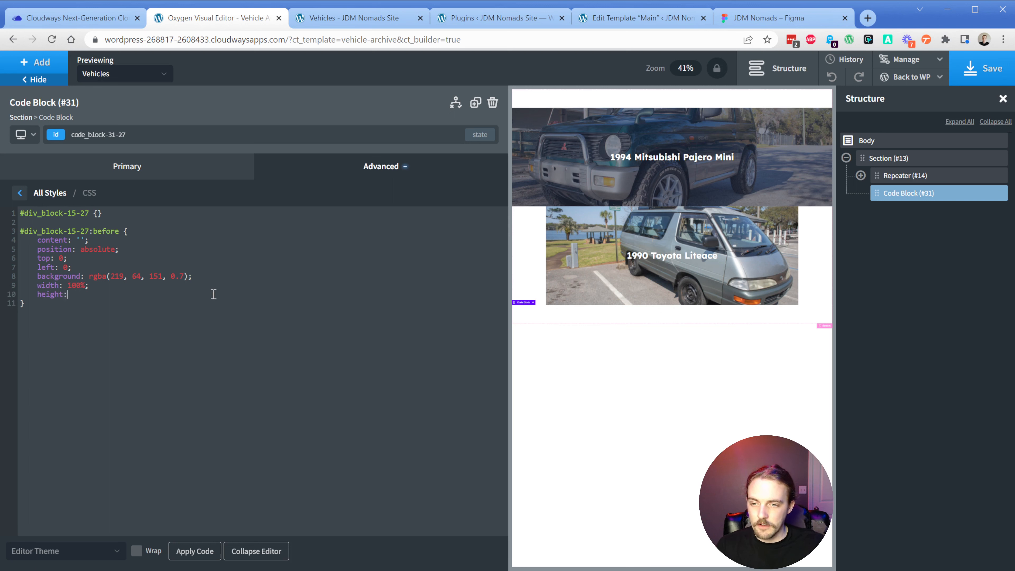
pyautogui.write(' 100%;')
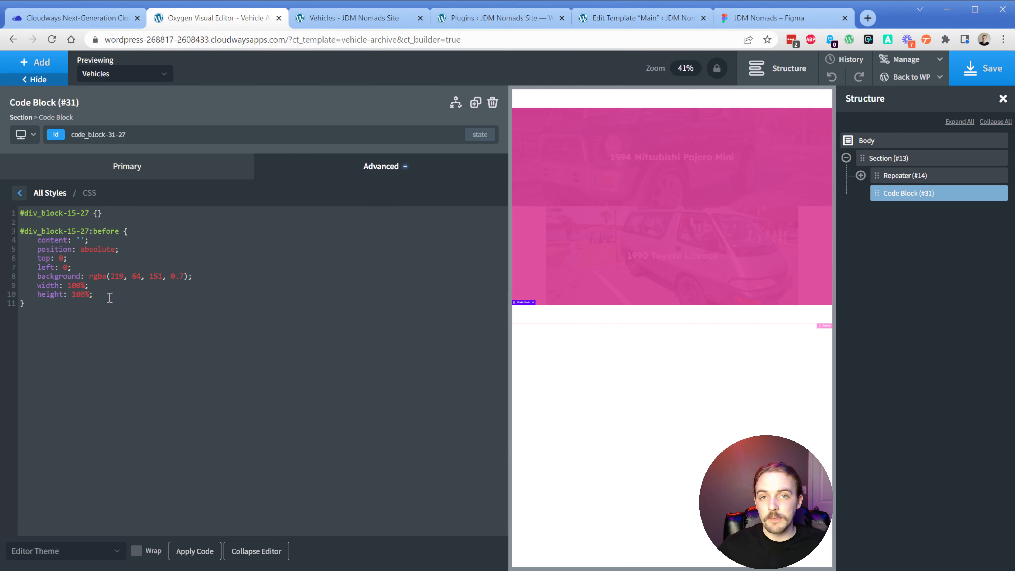
pyautogui.click(90, 231)
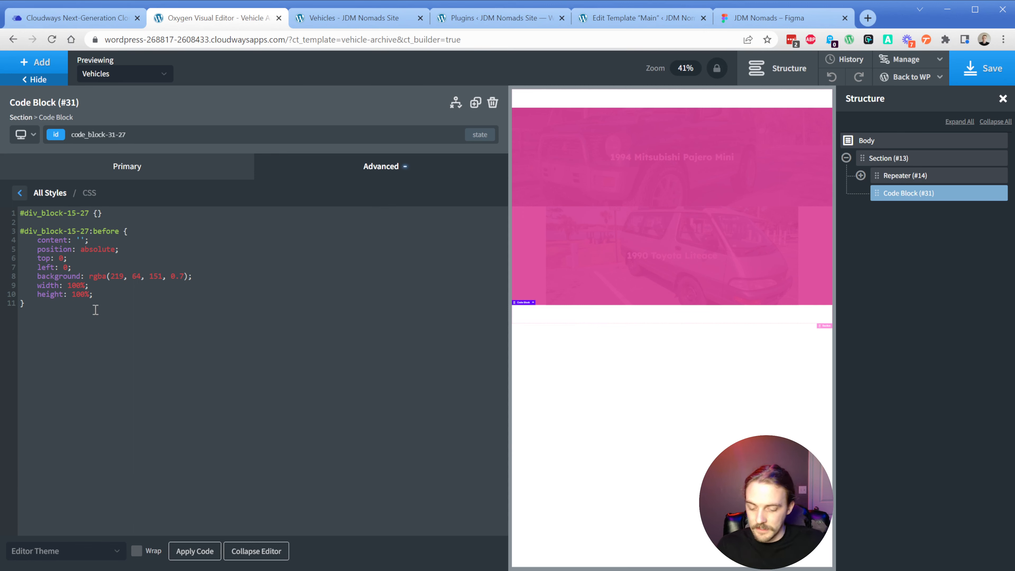
pyautogui.write(':hover')
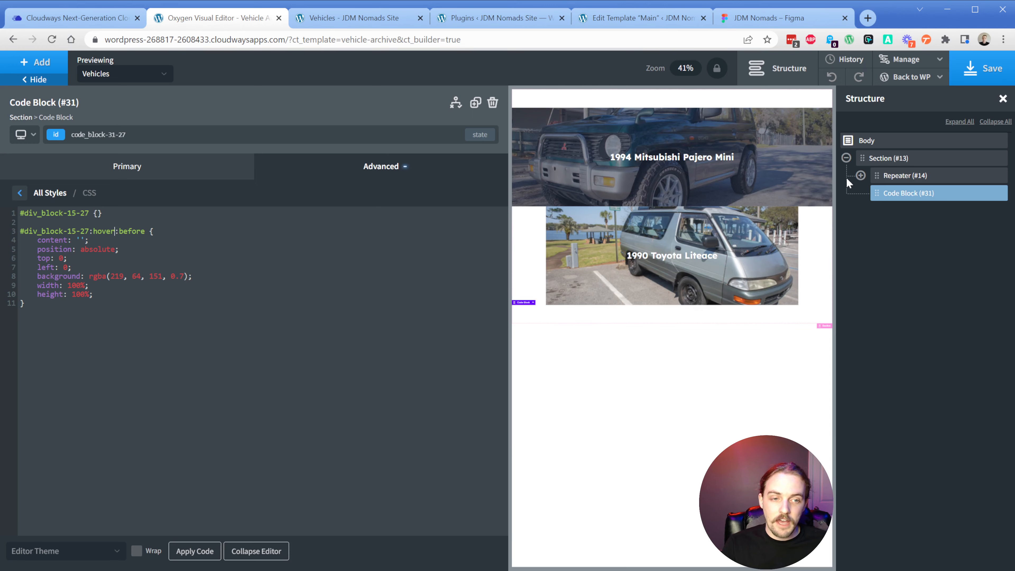
# Step: Assign a new class named overlay to Div (#15) inside the repeater
pyautogui.click(860, 176)
pyautogui.click(905, 195)
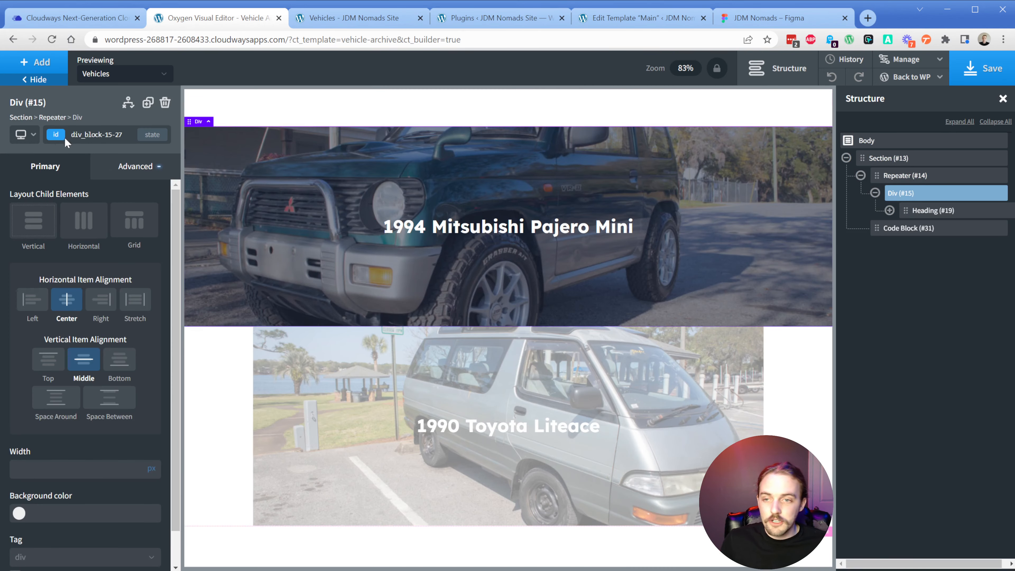
pyautogui.click(56, 134)
pyautogui.write('overlay')
pyautogui.press('Return')
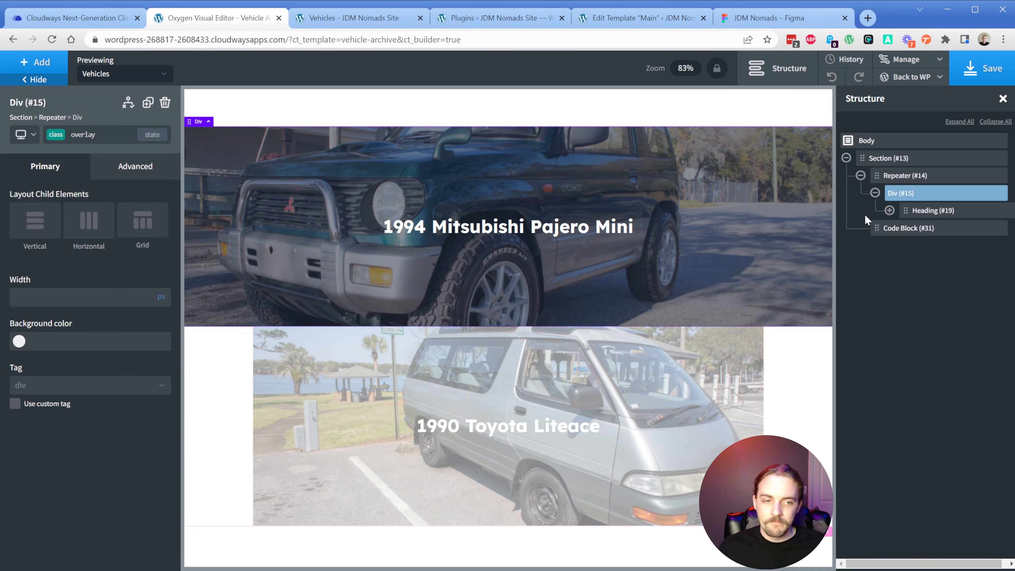
# Step: Replace the ID in the Code Block's hover rule with .overlay so the selector reads .overlay:hover:before, and apply the code
pyautogui.click(907, 230)
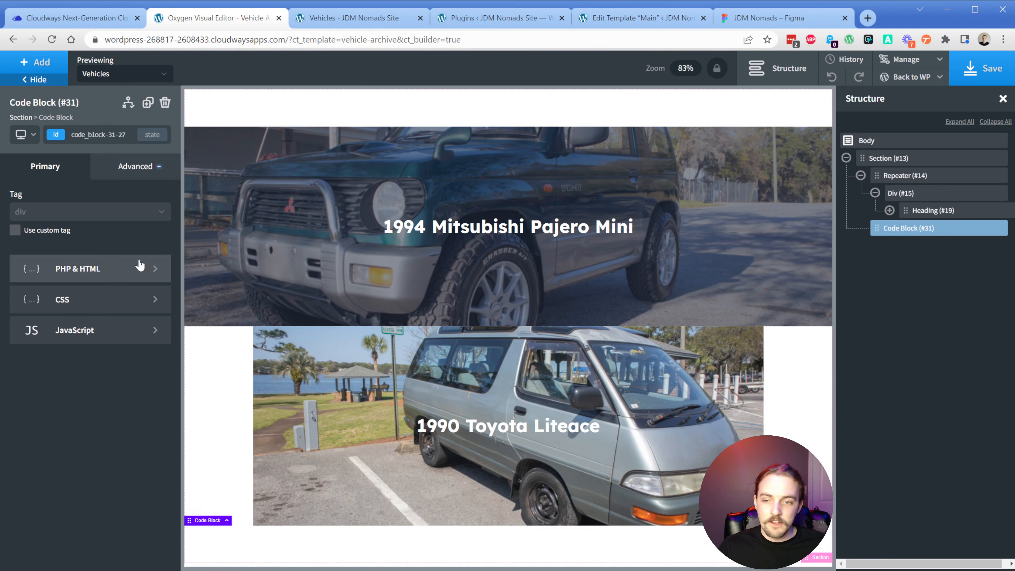
pyautogui.click(82, 298)
pyautogui.moveTo(89, 231); pyautogui.dragTo(21, 232)
pyautogui.write('.overlay:hover:before {')
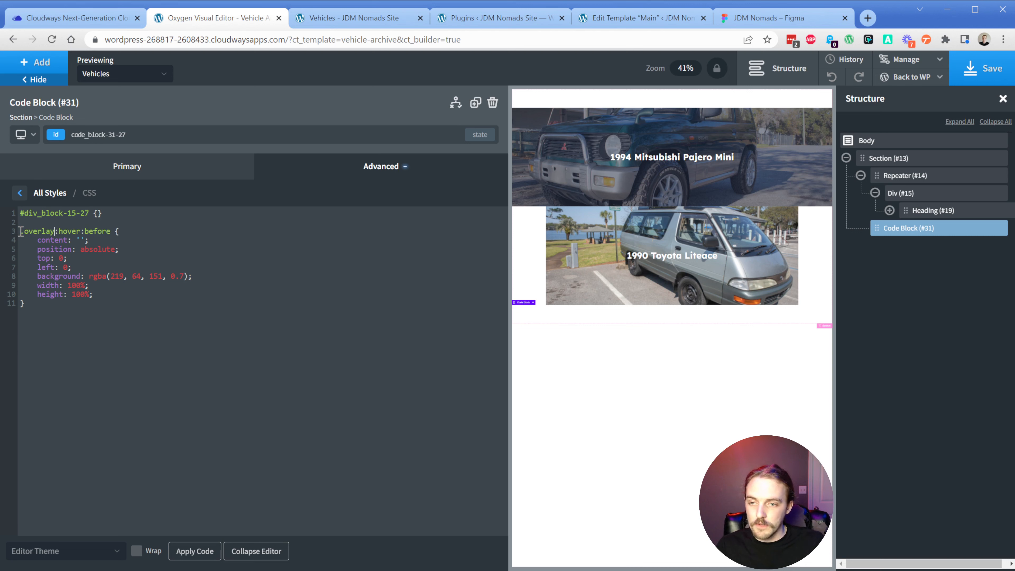
pyautogui.click(206, 551)
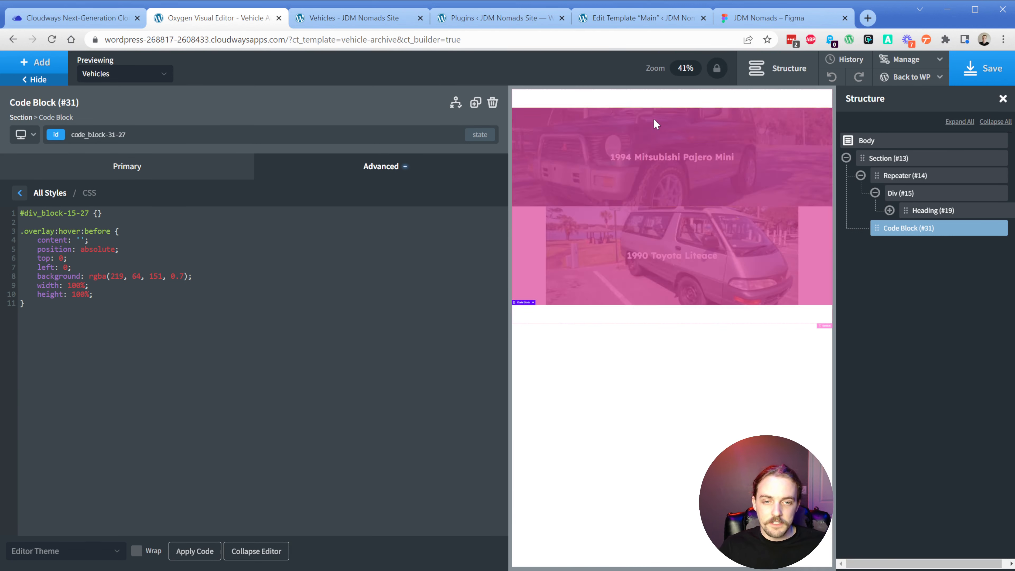
# Step: Save the template and reload the live Vehicles page
pyautogui.click(994, 68)
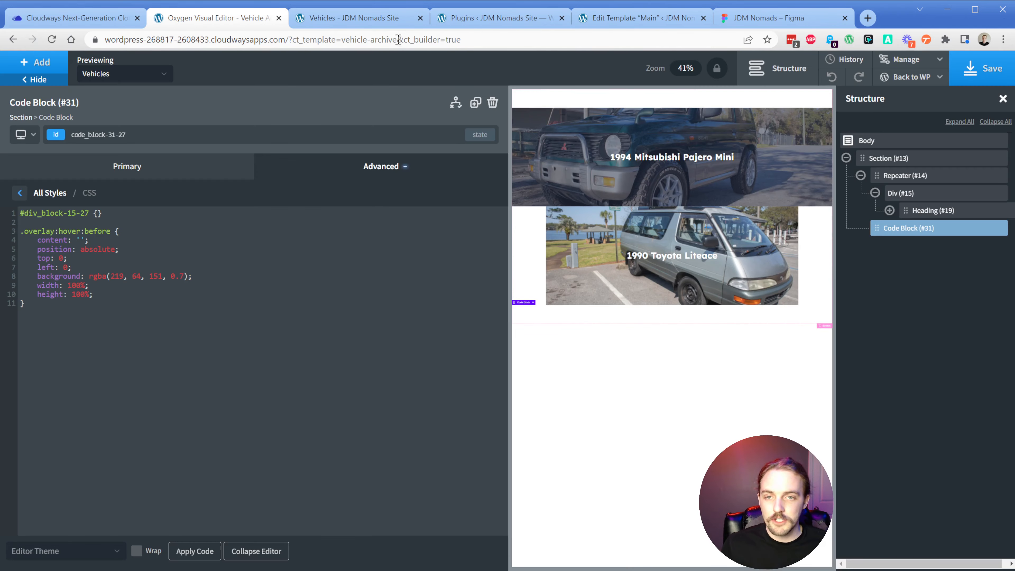
pyautogui.click(383, 20)
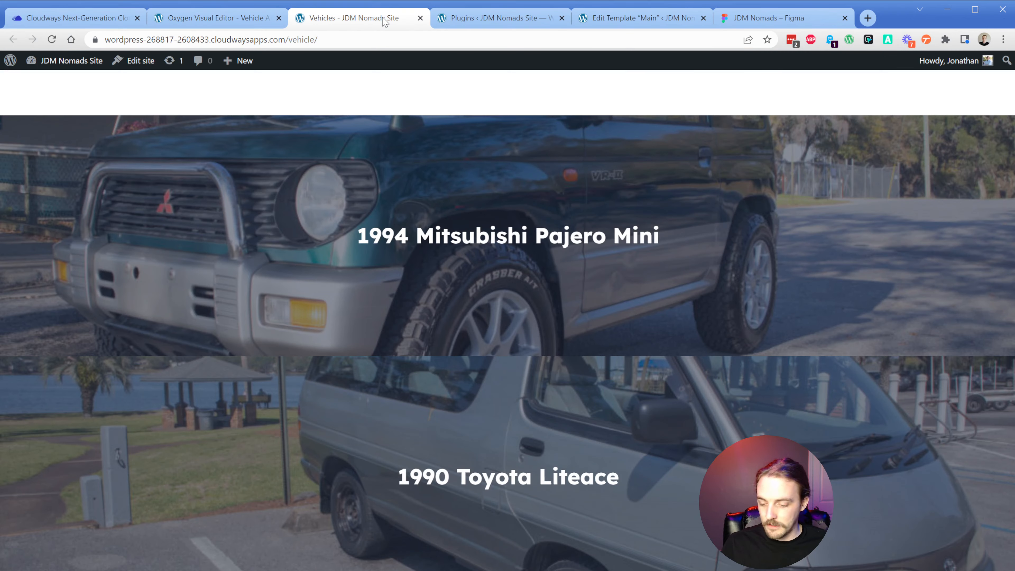
pyautogui.press('F5')
# Step: Set the position of Div (#15) to relative on its ID, div_block-15-27, rather than on the overlay class
pyautogui.click(237, 18)
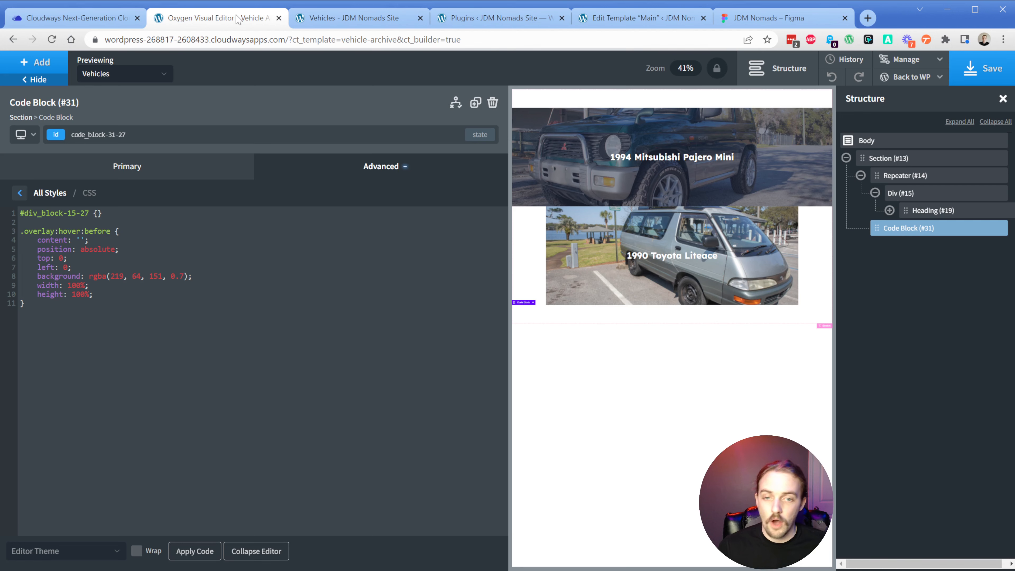
pyautogui.click(899, 194)
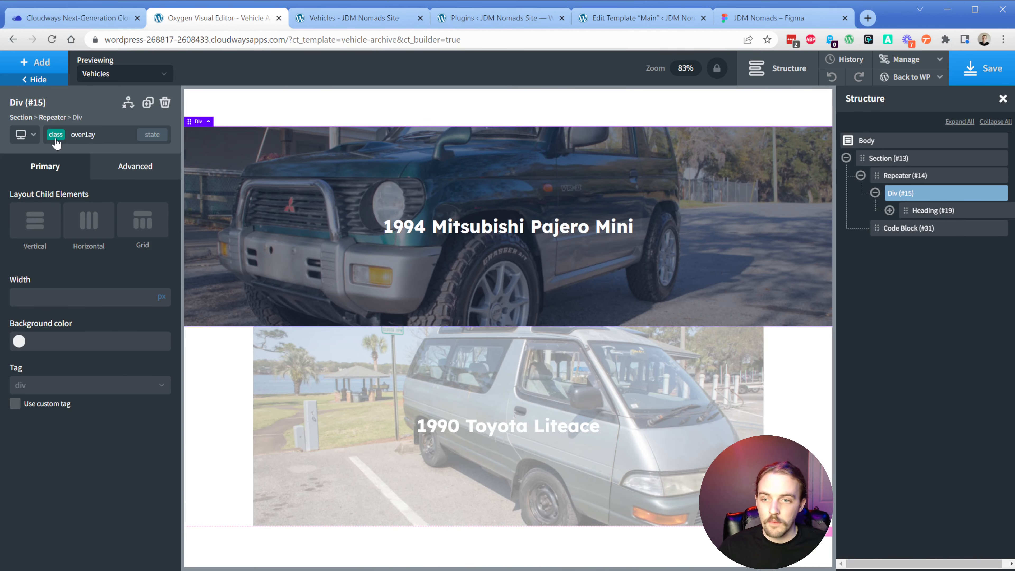
pyautogui.click(56, 138)
pyautogui.click(62, 180)
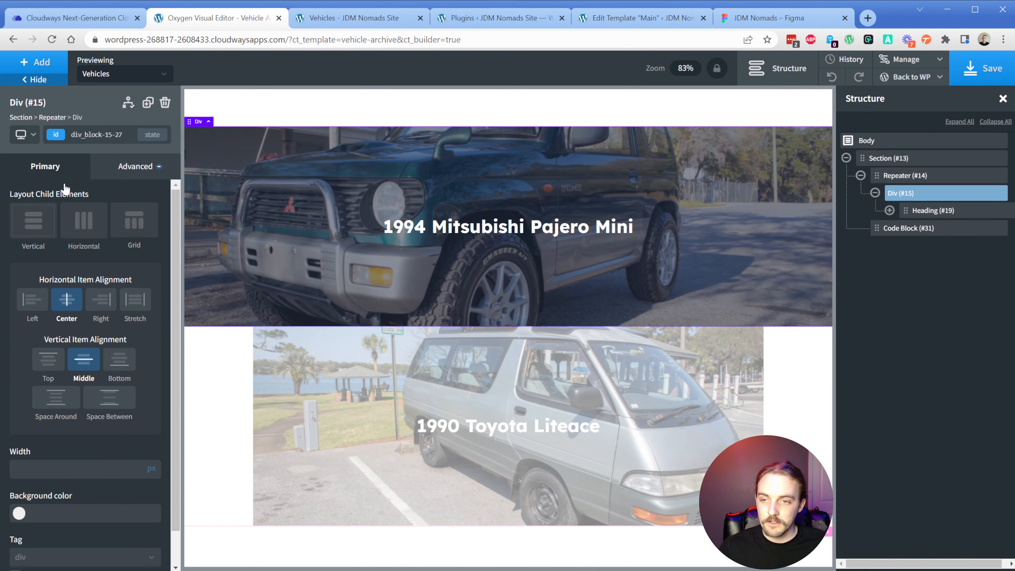
pyautogui.click(140, 174)
pyautogui.click(82, 267)
pyautogui.scroll(-5, 86, 360)
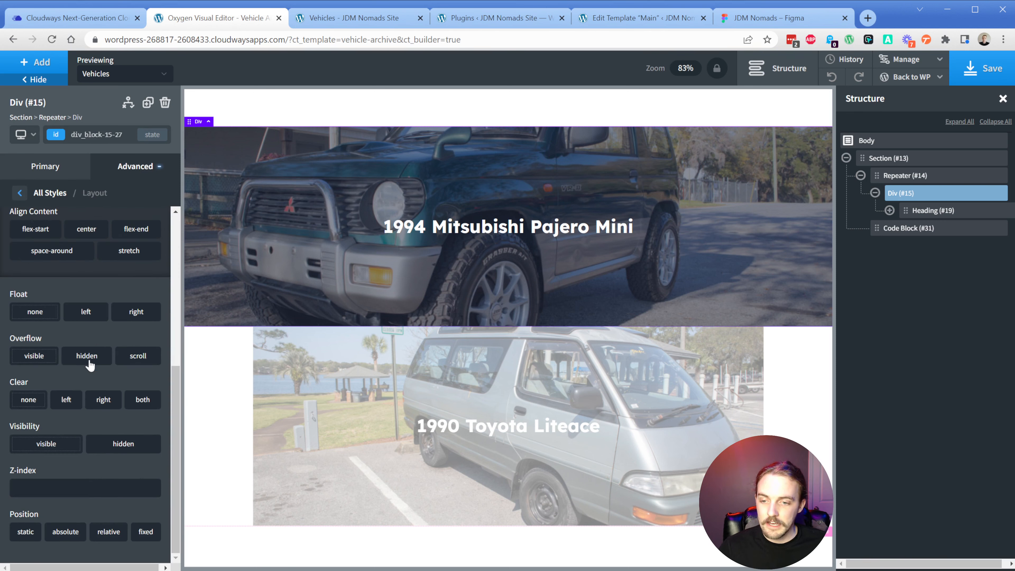
pyautogui.click(111, 540)
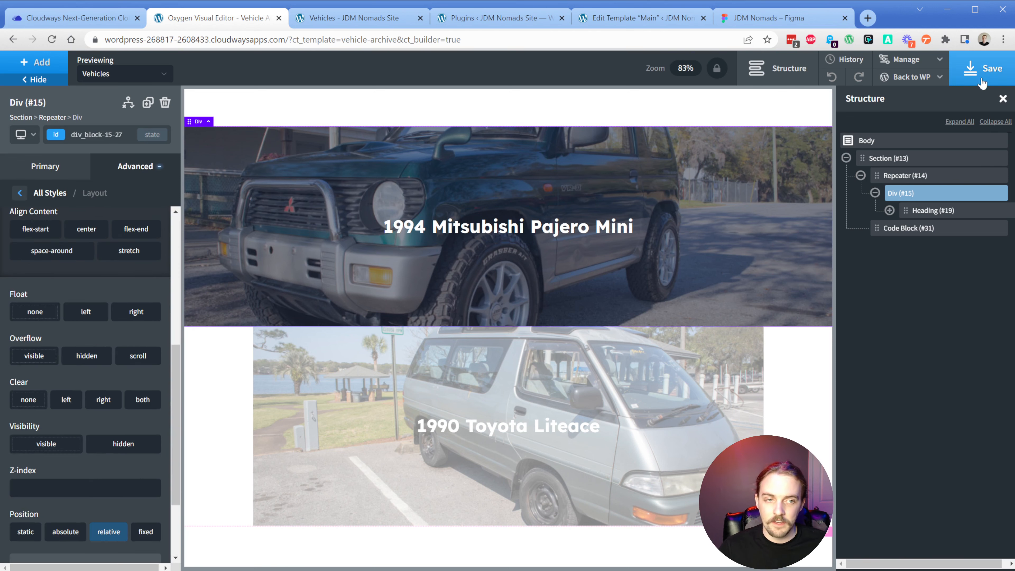
# Step: Save the template, reload the live Vehicles page and check the hover overlay on each vehicle card
pyautogui.click(981, 69)
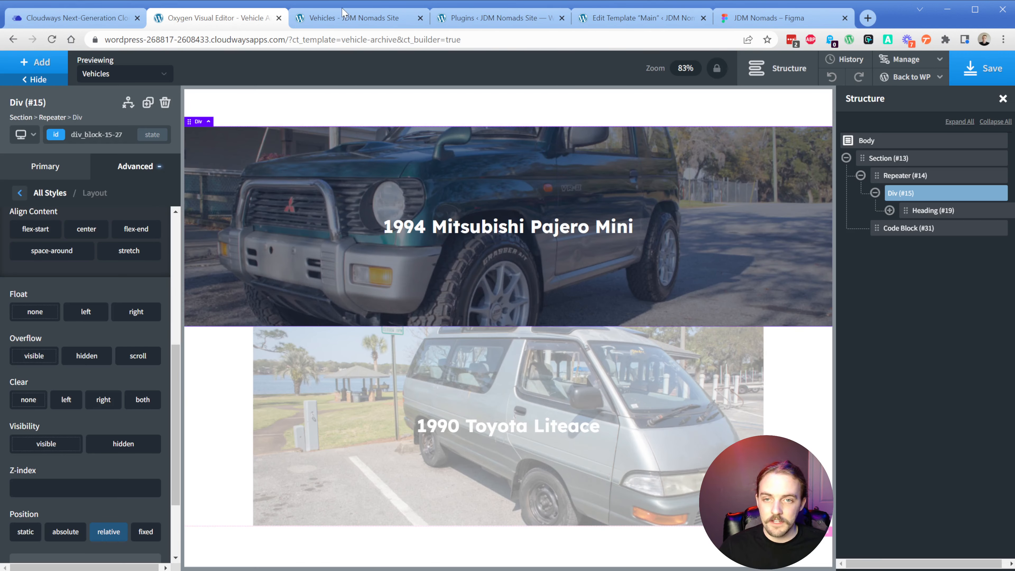
pyautogui.click(353, 18)
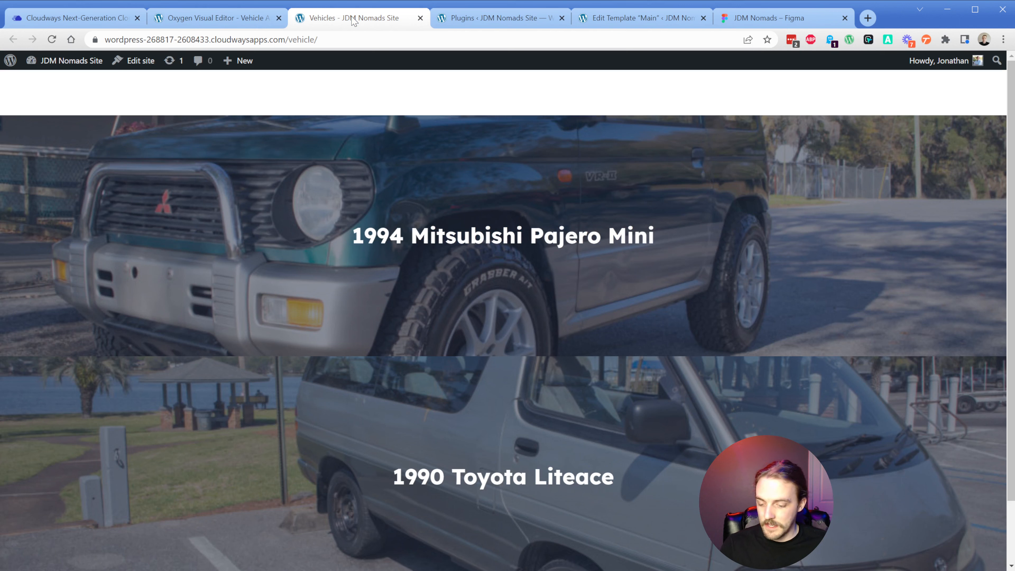
pyautogui.press('F5')
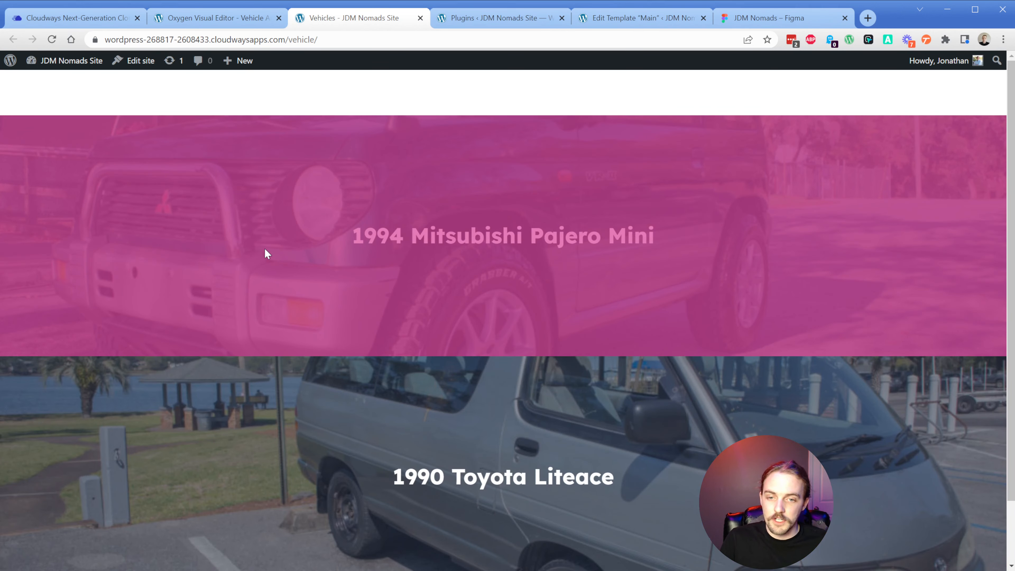
pyautogui.scroll(-2, 276, 338)
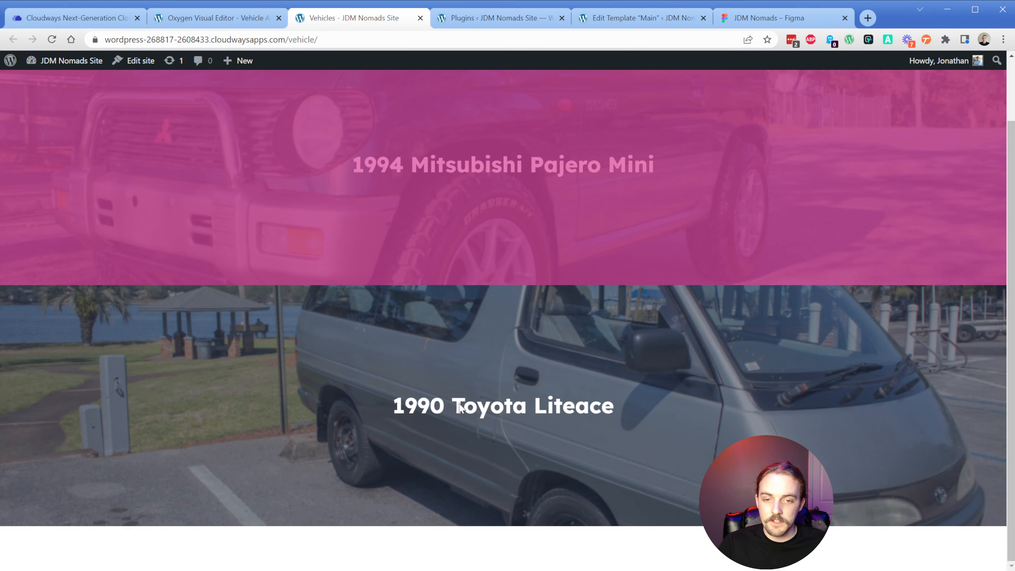
# Step: Inspect the vehicle cards' markup in the browser developer tools and select the first card's h1 heading
pyautogui.hotkey('ctrl', 'shift', 'i')
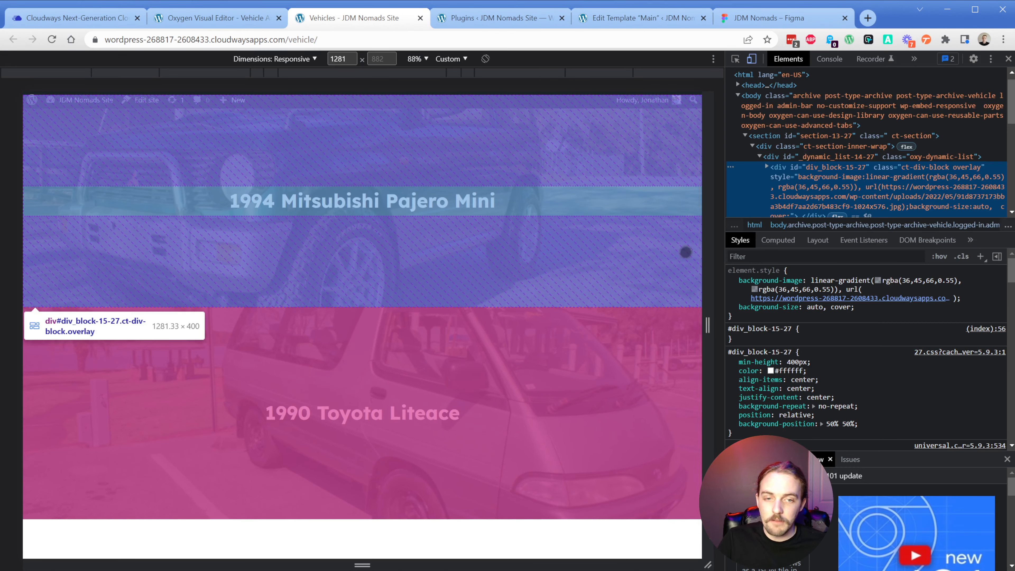
pyautogui.scroll(-2, 786, 177)
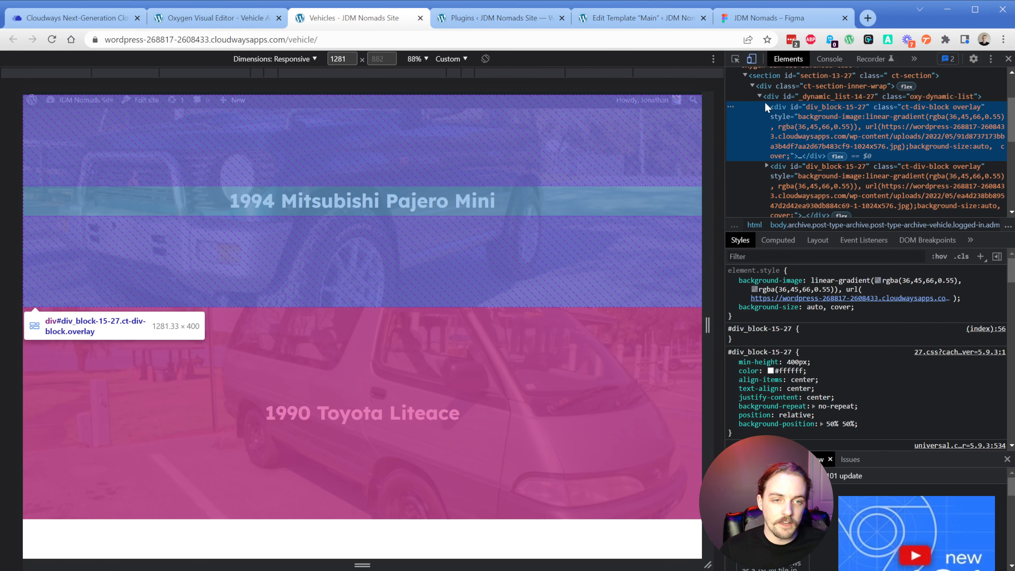
pyautogui.click(766, 105)
pyautogui.click(803, 165)
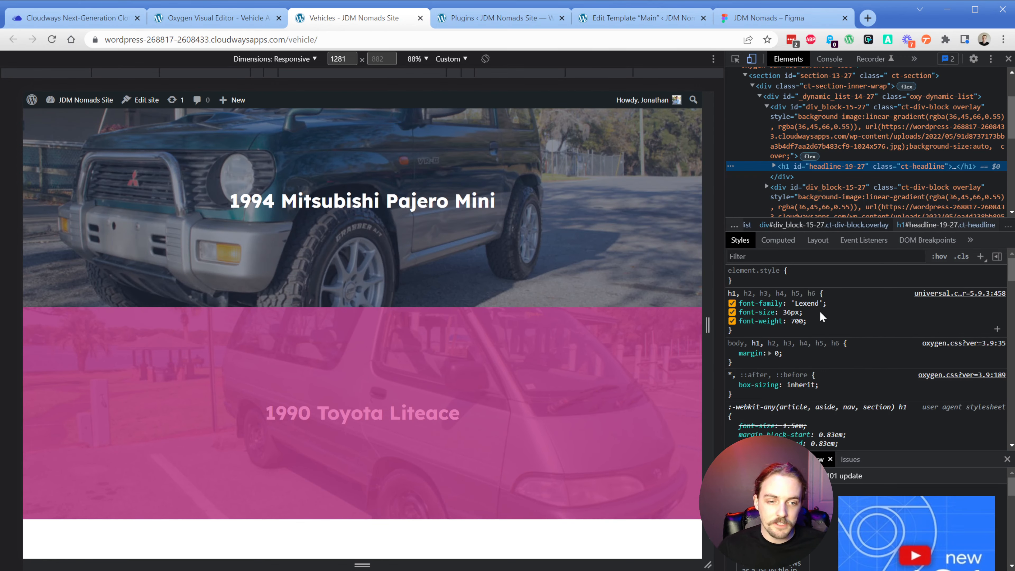
# Step: Test z-index: 25 in the live page's h1 style rule, close the developer tools and check the card headings
pyautogui.click(837, 329)
pyautogui.write('z-index: ')
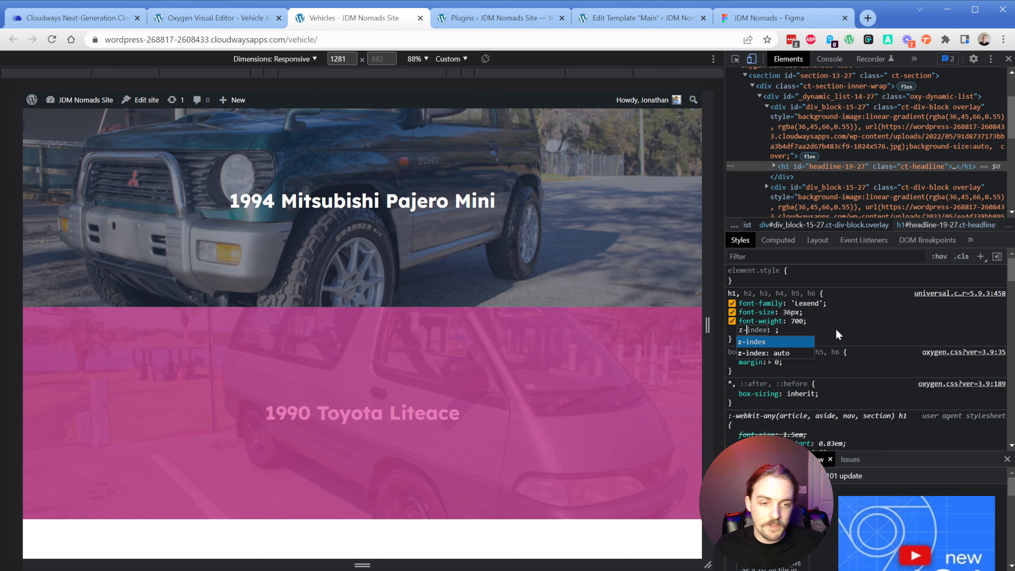
pyautogui.write('25')
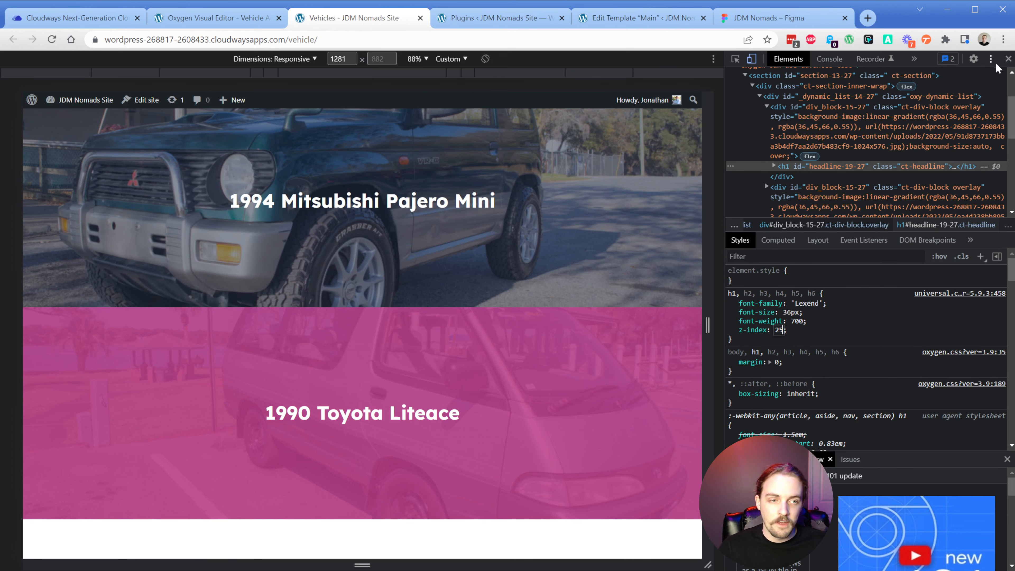
pyautogui.click(1008, 59)
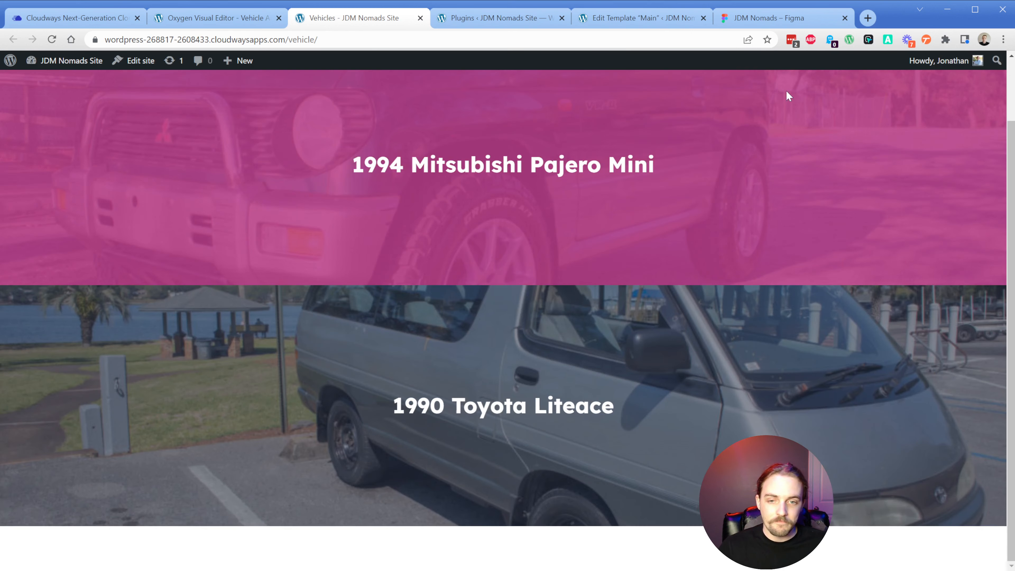
pyautogui.scroll(2, 416, 203)
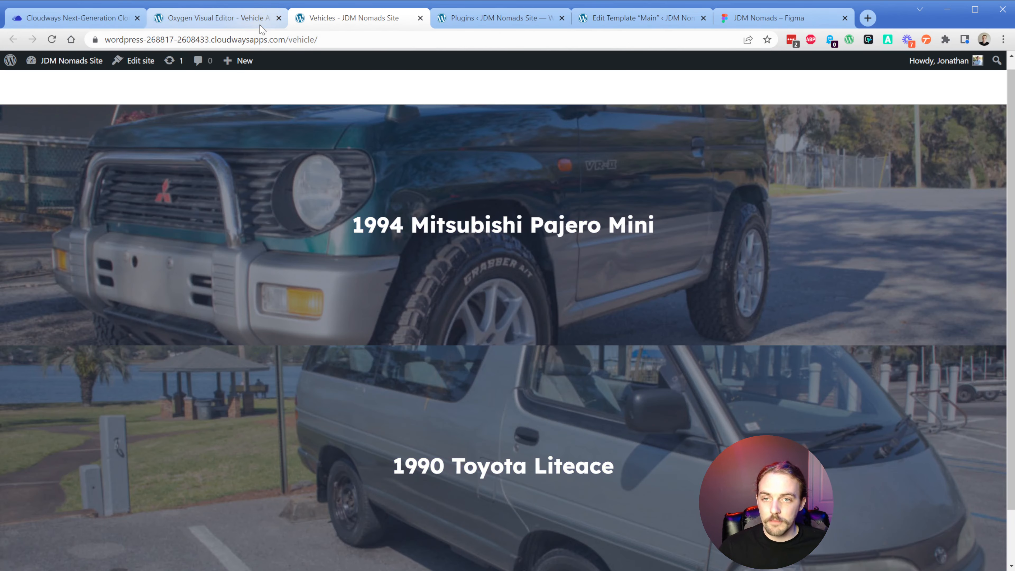
# Step: Set the z-index of Heading (#19) to 25 in the Oxygen editor's layout settings
pyautogui.click(216, 17)
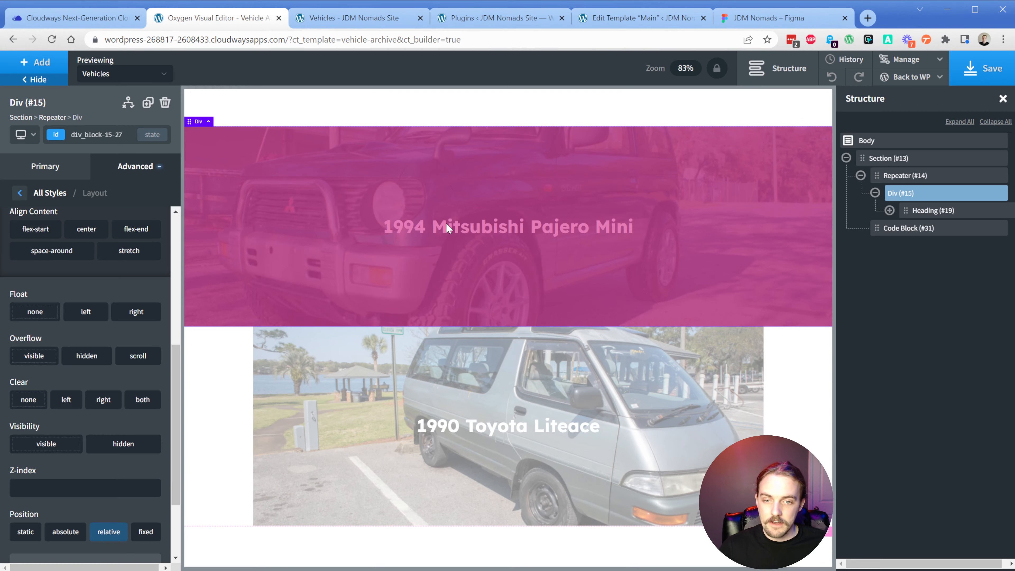
pyautogui.click(919, 211)
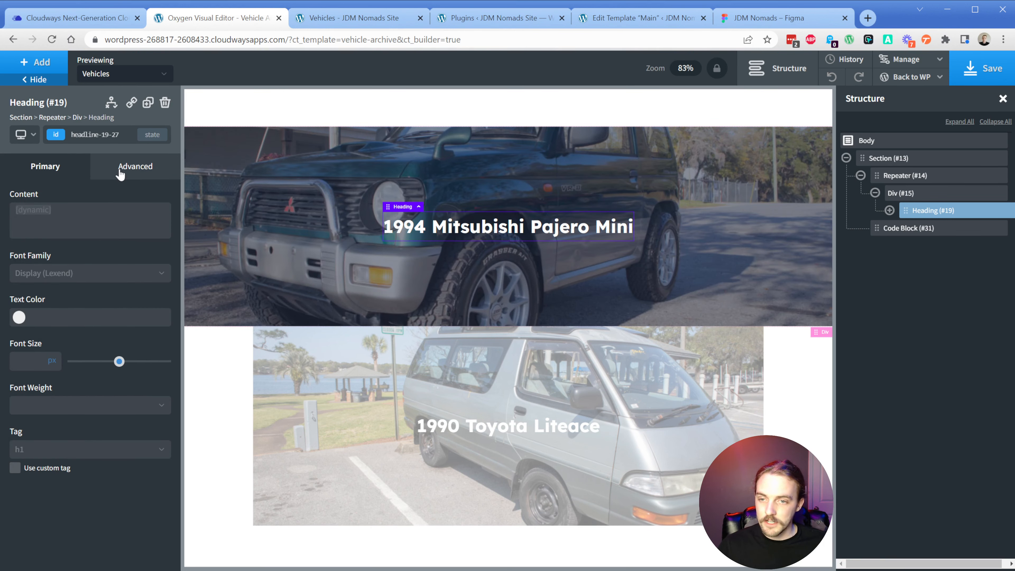
pyautogui.click(120, 174)
pyautogui.click(88, 265)
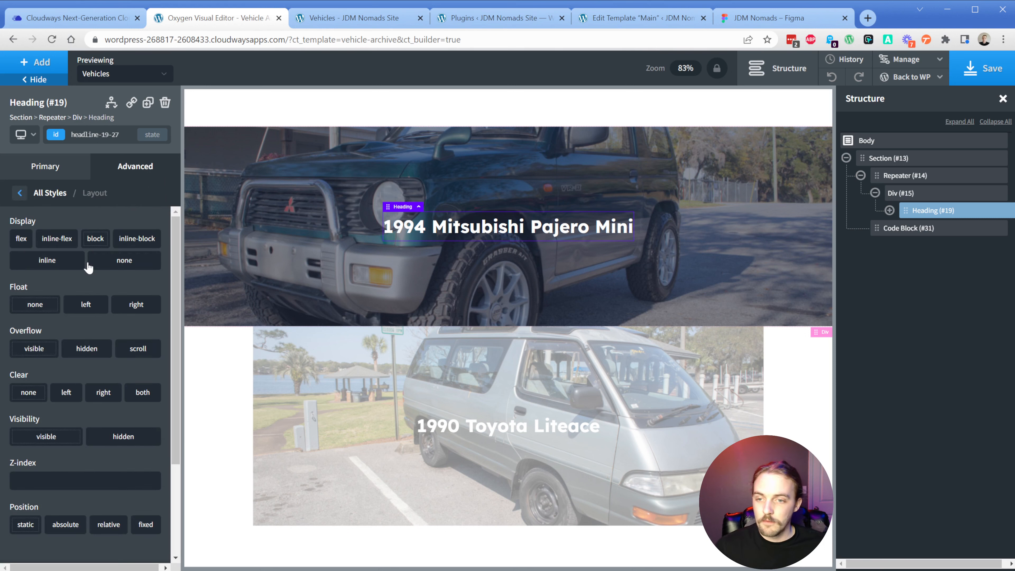
pyautogui.scroll(-3, 89, 396)
pyautogui.write('25')
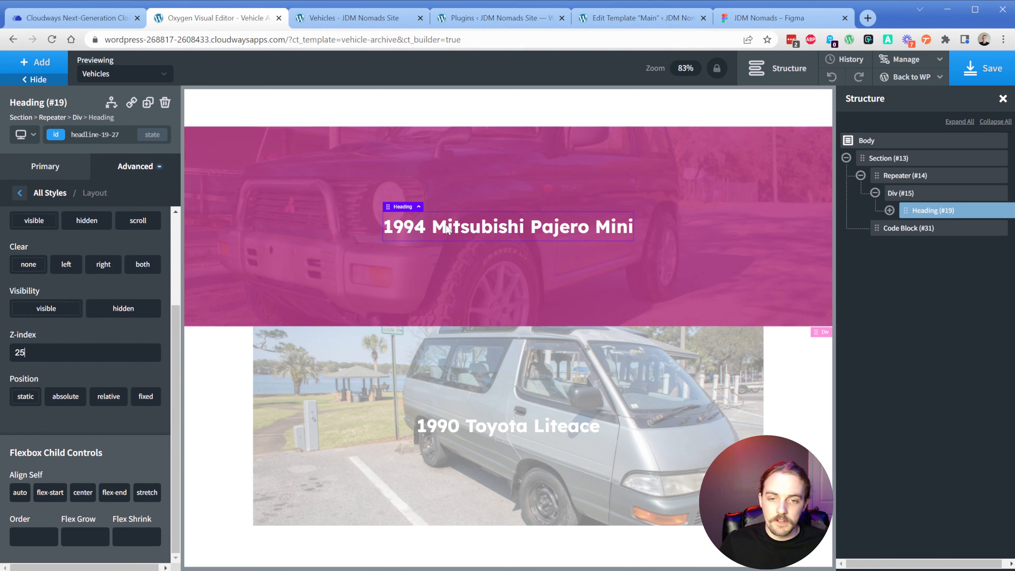
# Step: Check the card button in the Figma design, then add a Link Wrapper below the vehicle card heading with the class button__primary
pyautogui.click(769, 18)
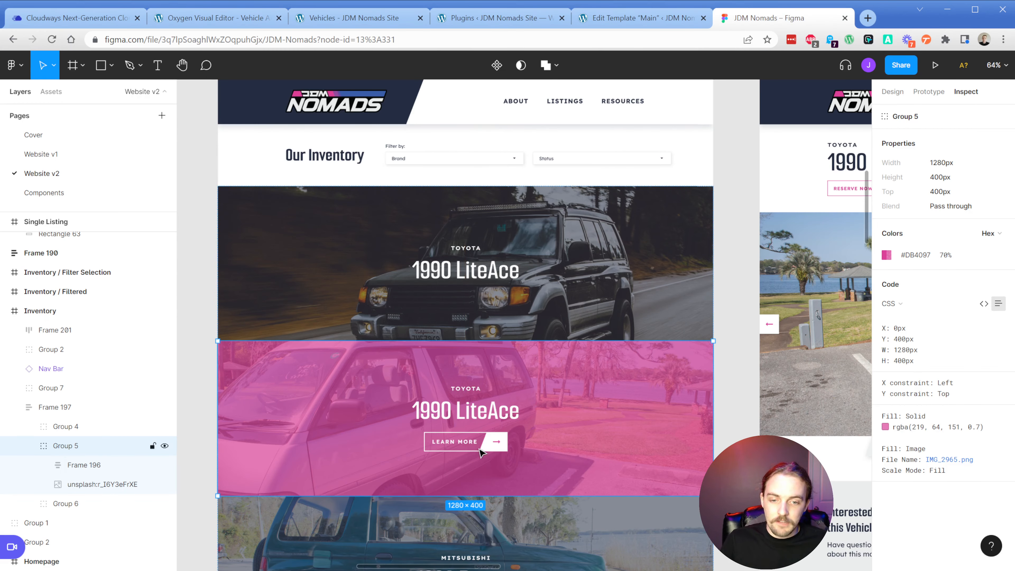
pyautogui.click(238, 18)
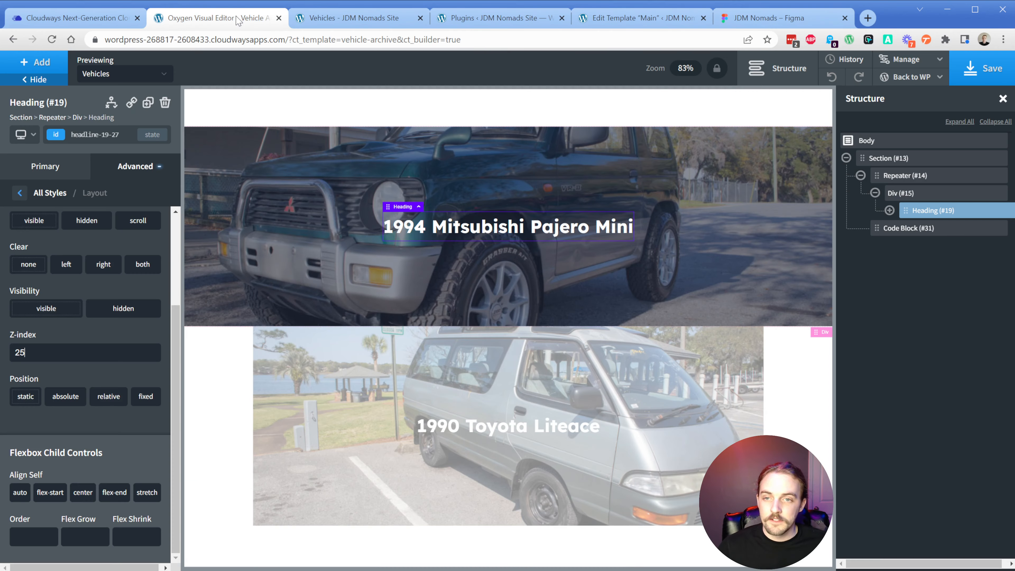
pyautogui.click(43, 67)
pyautogui.write('link')
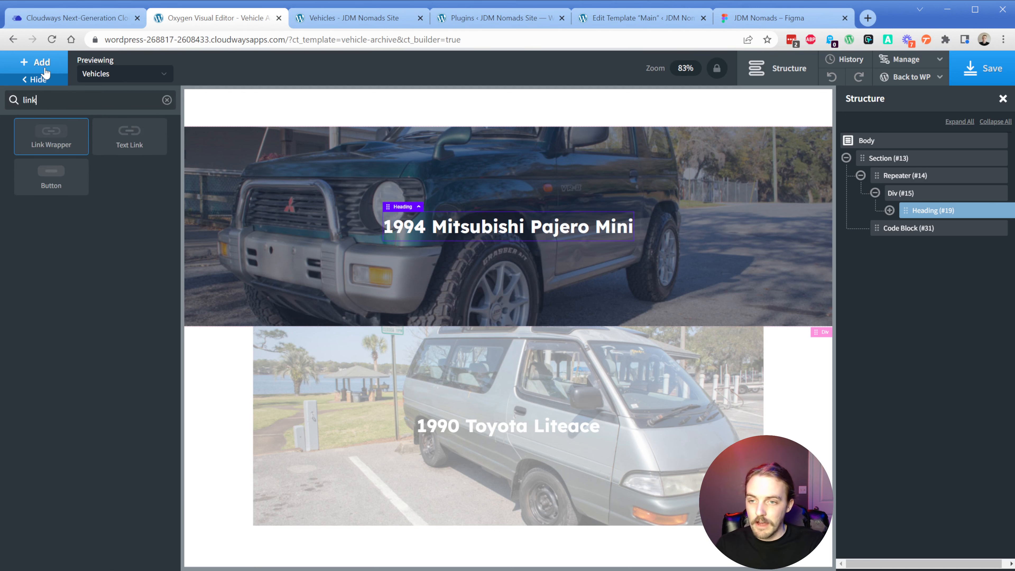
pyautogui.click(52, 136)
pyautogui.click(77, 136)
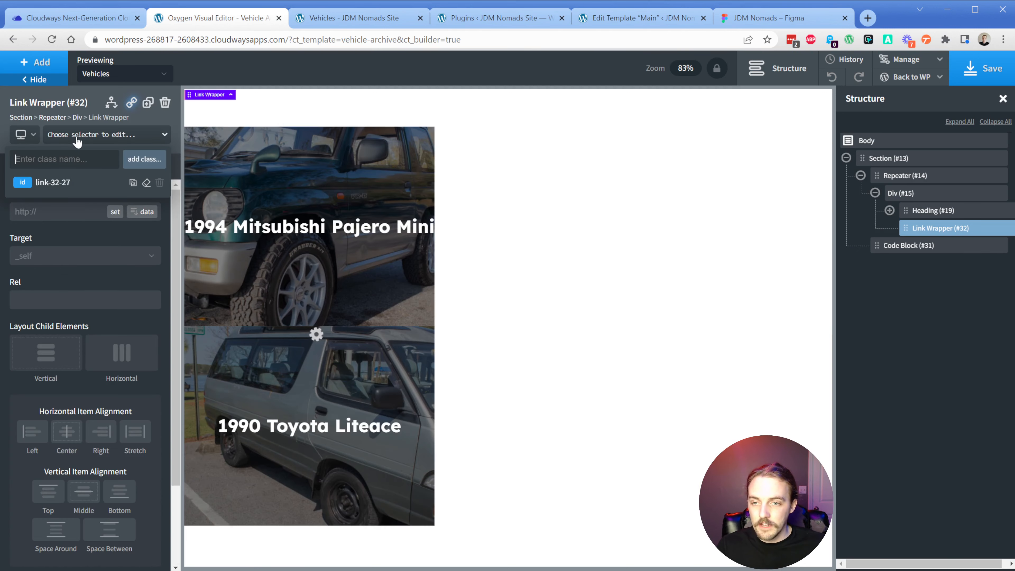
pyautogui.write('butt')
pyautogui.click(66, 203)
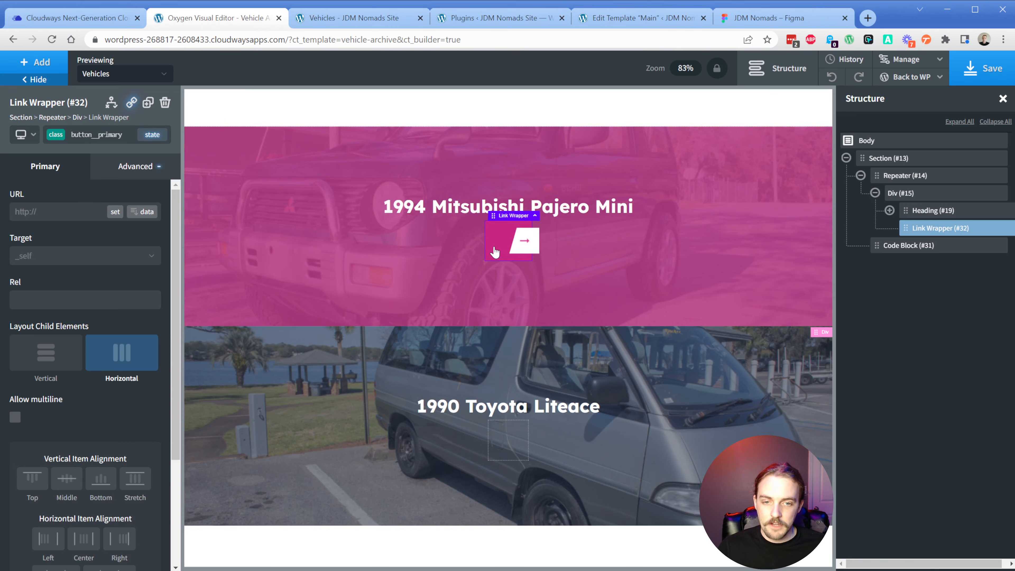
# Step: Add a Text element inside the card's link wrapper and set its content to "View vehicle"
pyautogui.click(40, 68)
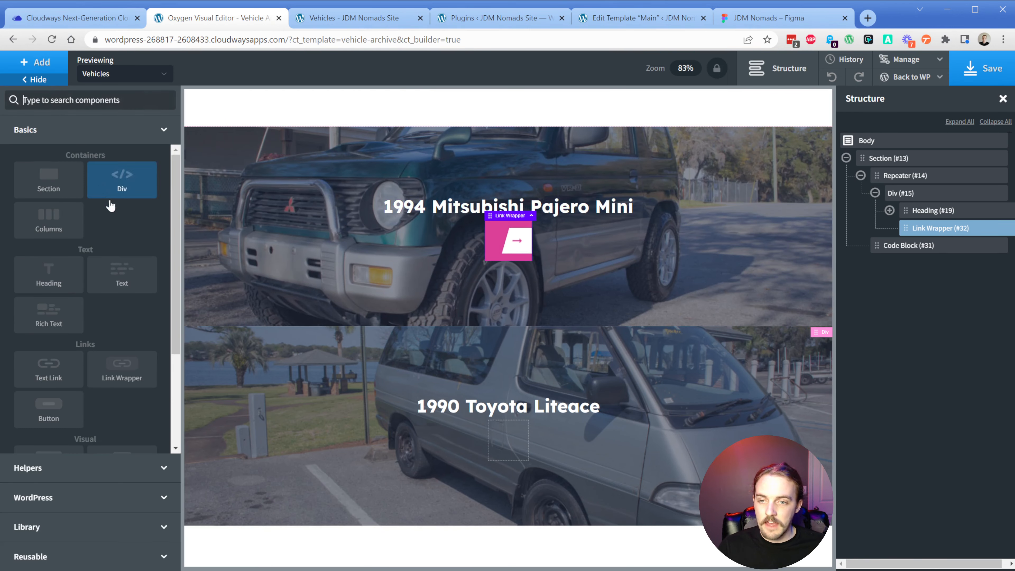
pyautogui.click(124, 276)
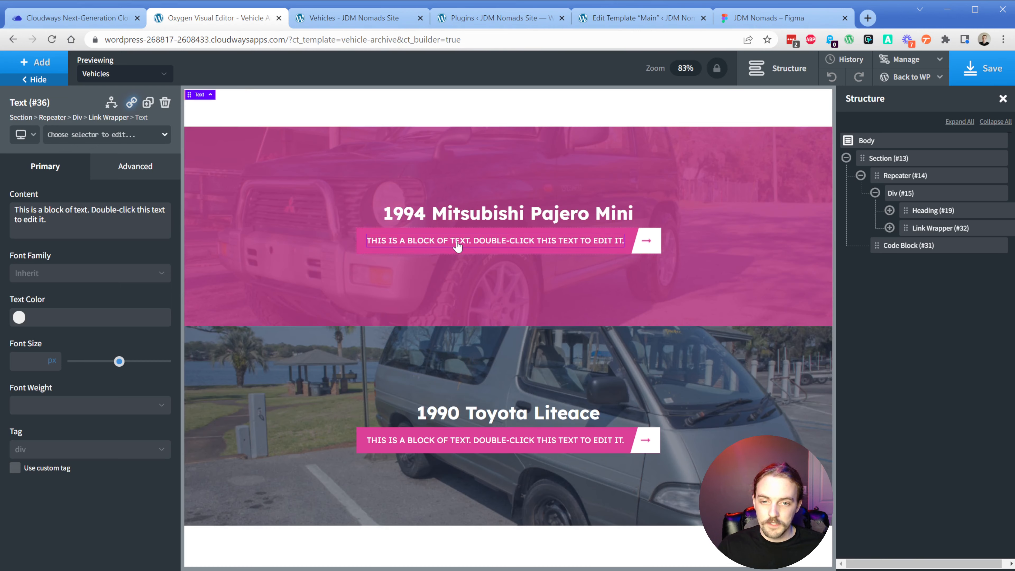
pyautogui.doubleClick(458, 241)
pyautogui.write('View')
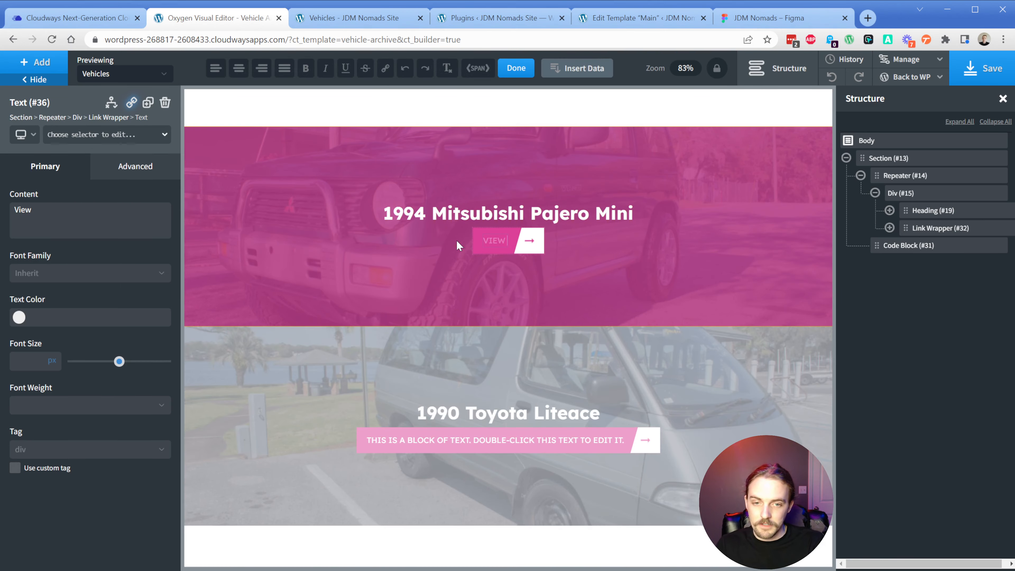
pyautogui.write(' vehicle')
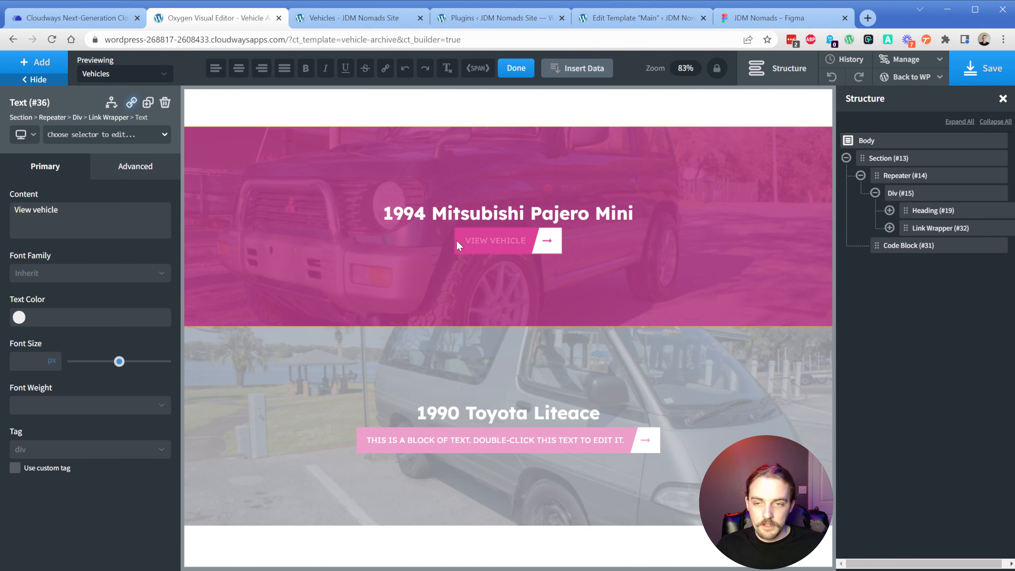
# Step: Set the z-index of the link wrapper's button__primary class to 25 in the layout settings
pyautogui.click(117, 118)
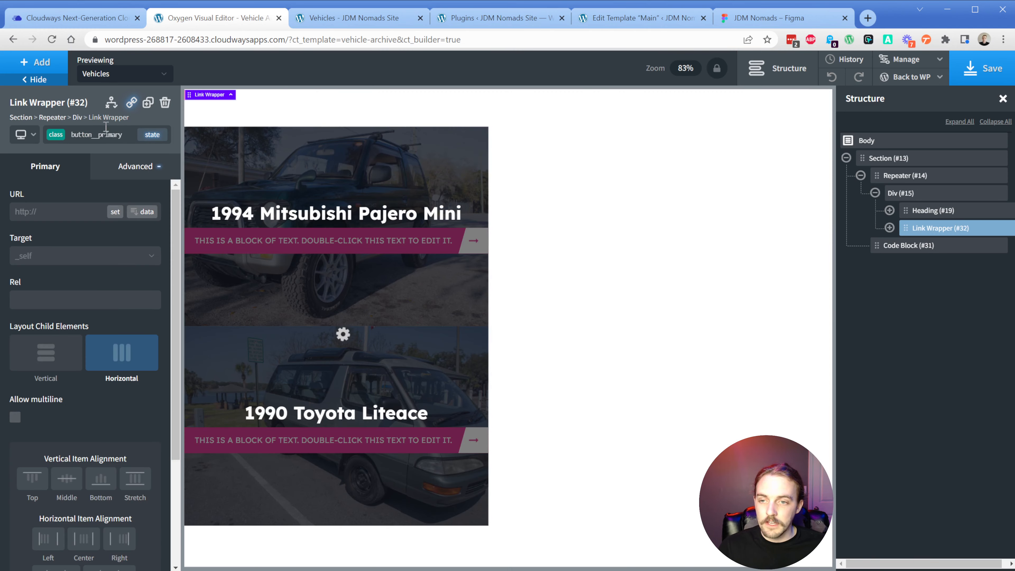
pyautogui.click(114, 167)
pyautogui.click(98, 263)
pyautogui.scroll(-6, 88, 404)
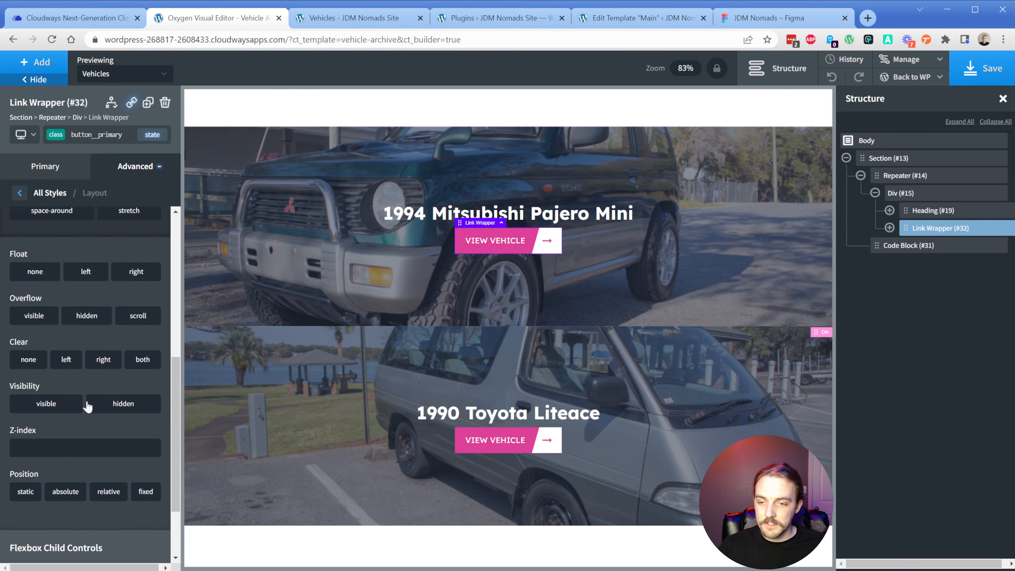
pyautogui.scroll(-1, 88, 406)
pyautogui.click(77, 411)
pyautogui.write('25')
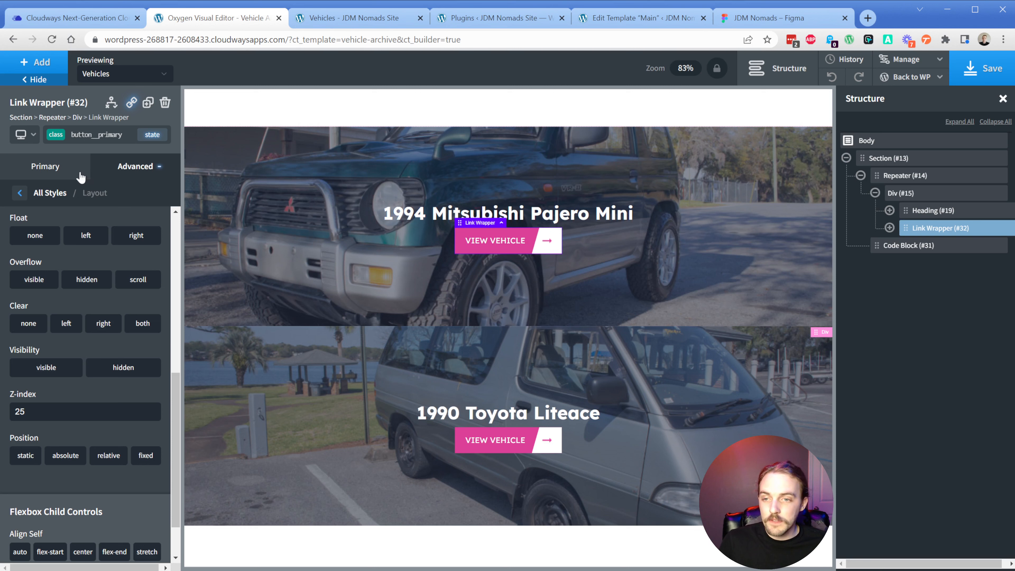
# Step: Set the link wrapper's URL to the dynamic post permalink and test the first card's View Vehicle button on the live page
pyautogui.click(47, 167)
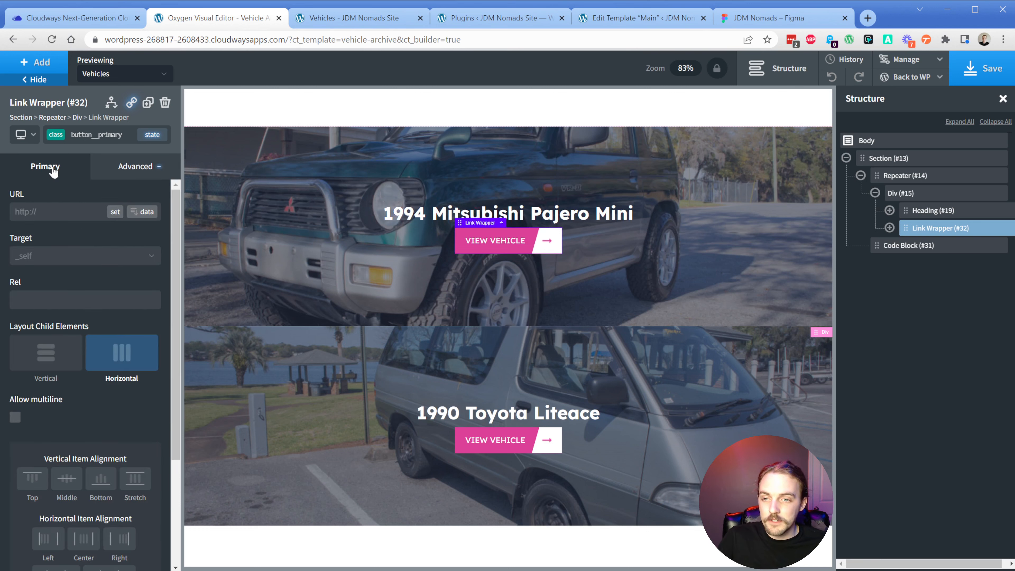
pyautogui.click(144, 212)
pyautogui.click(236, 199)
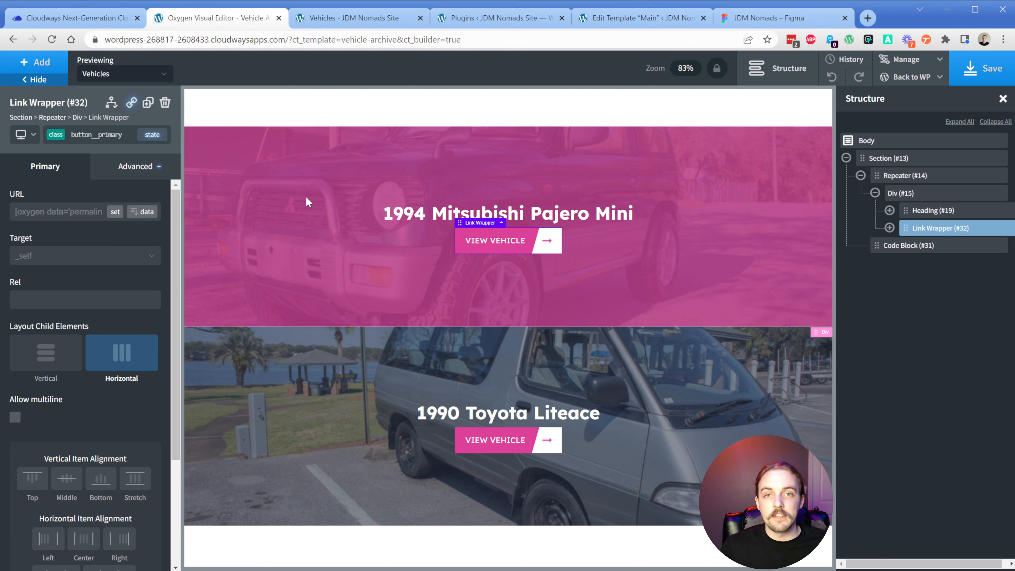
pyautogui.hotkey('ctrl', 'Tab')
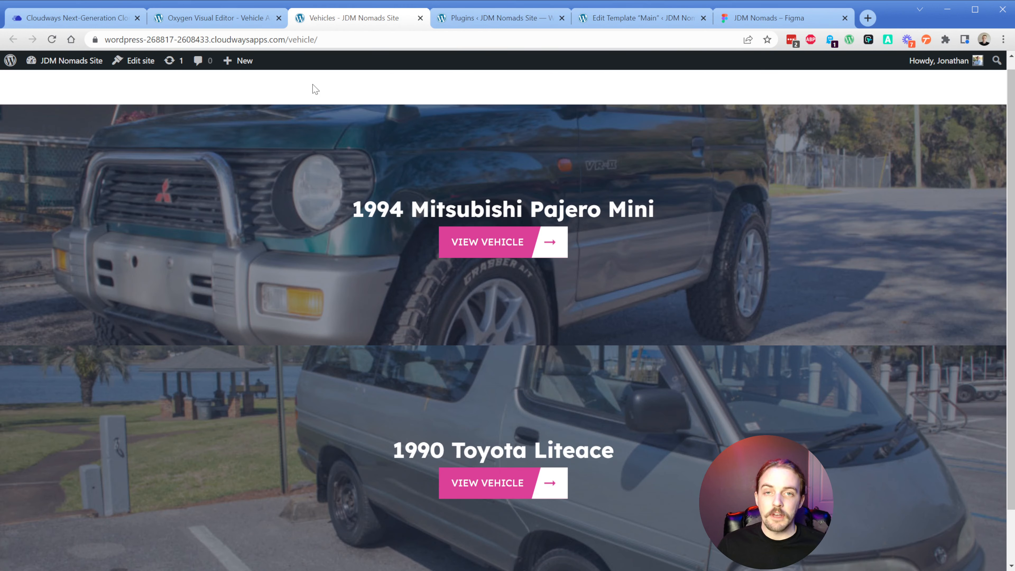
pyautogui.click(490, 245)
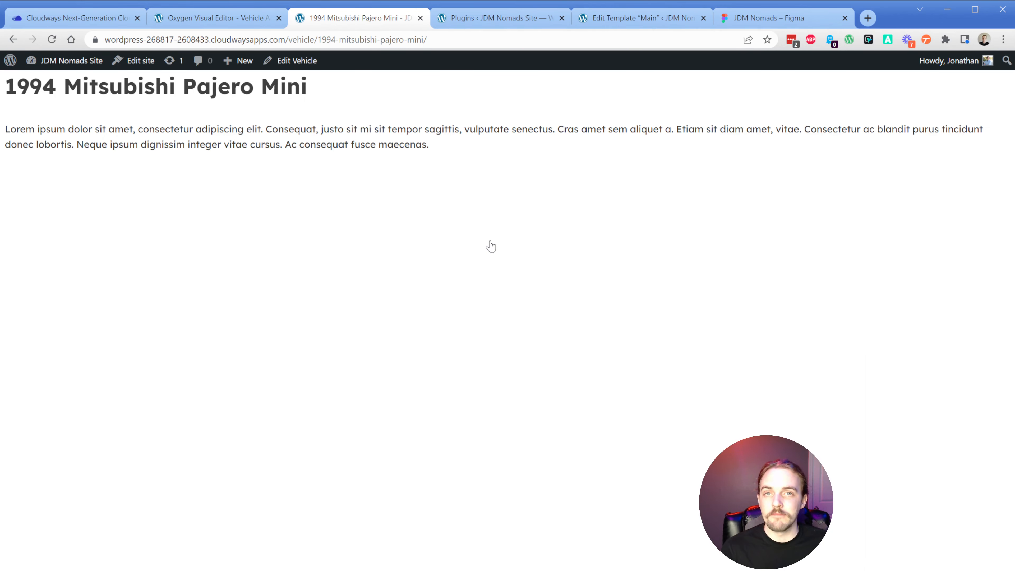
# Step: Return from the Oxygen editor to the WordPress admin and start a new template titled "Vehicle Singular"
pyautogui.click(253, 25)
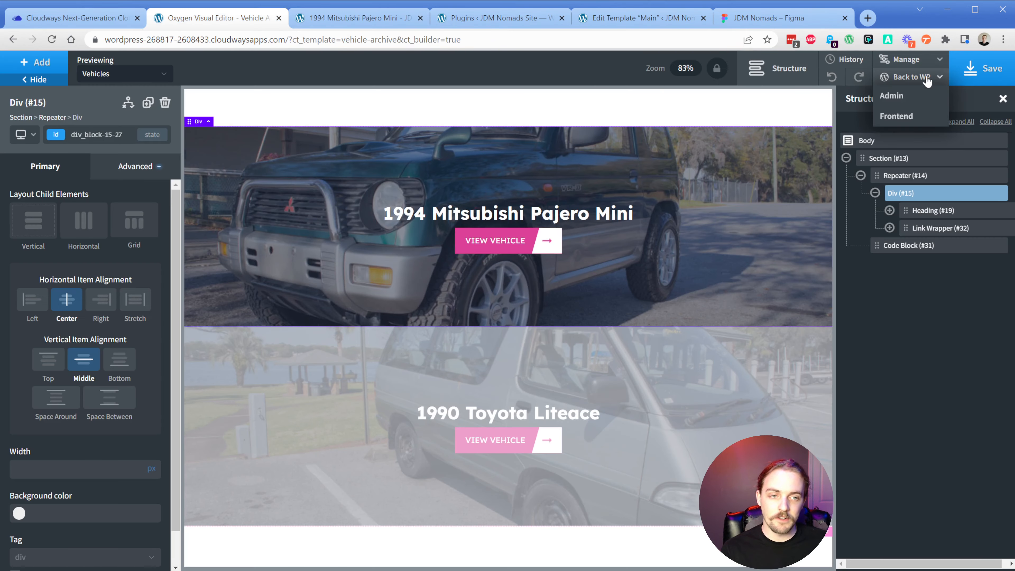
pyautogui.click(927, 95)
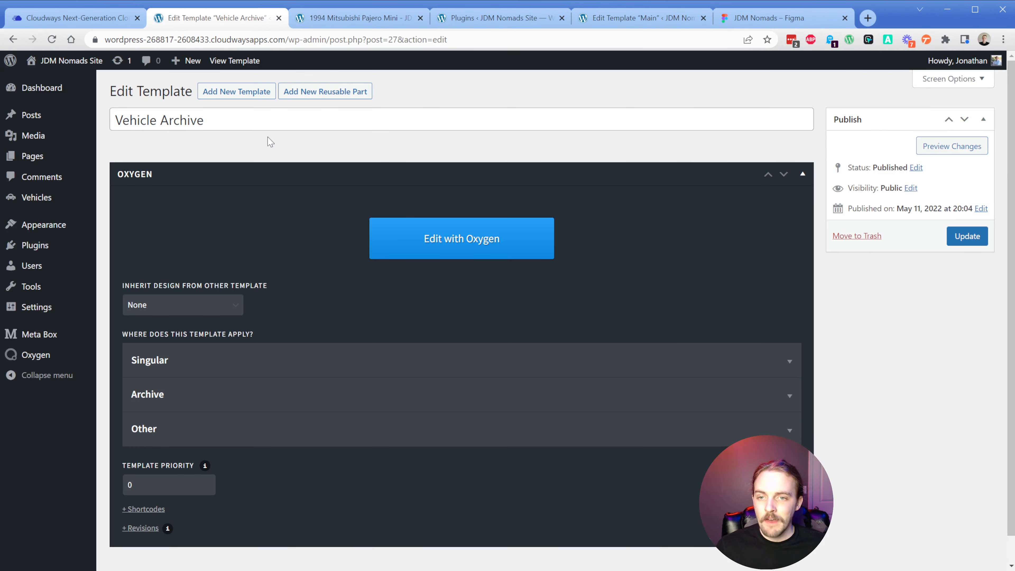
pyautogui.click(243, 93)
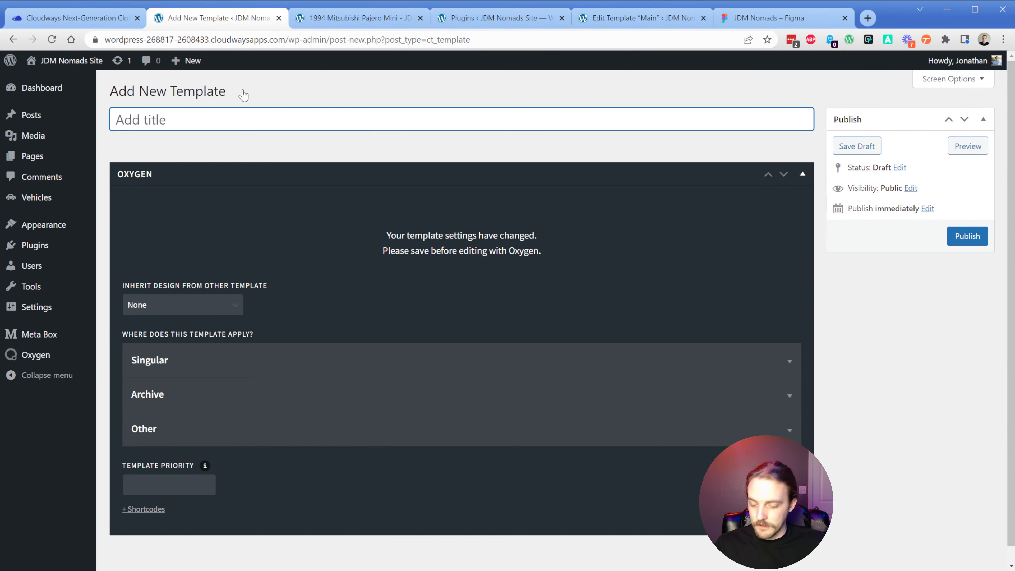
pyautogui.write('Vehicle Singular')
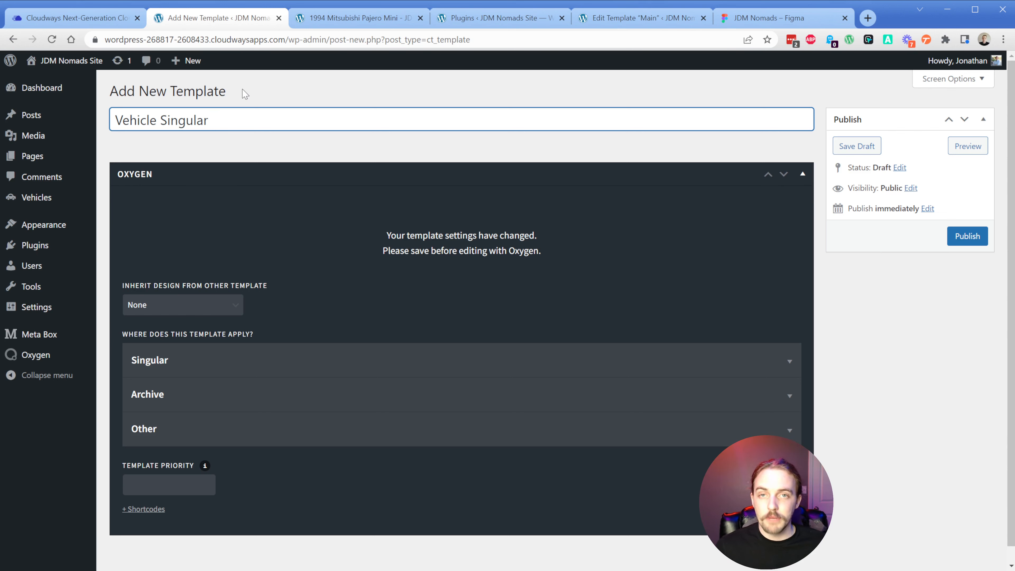
# Step: Apply the Vehicle Singular template to the singular Vehicles post type and publish it
pyautogui.click(173, 360)
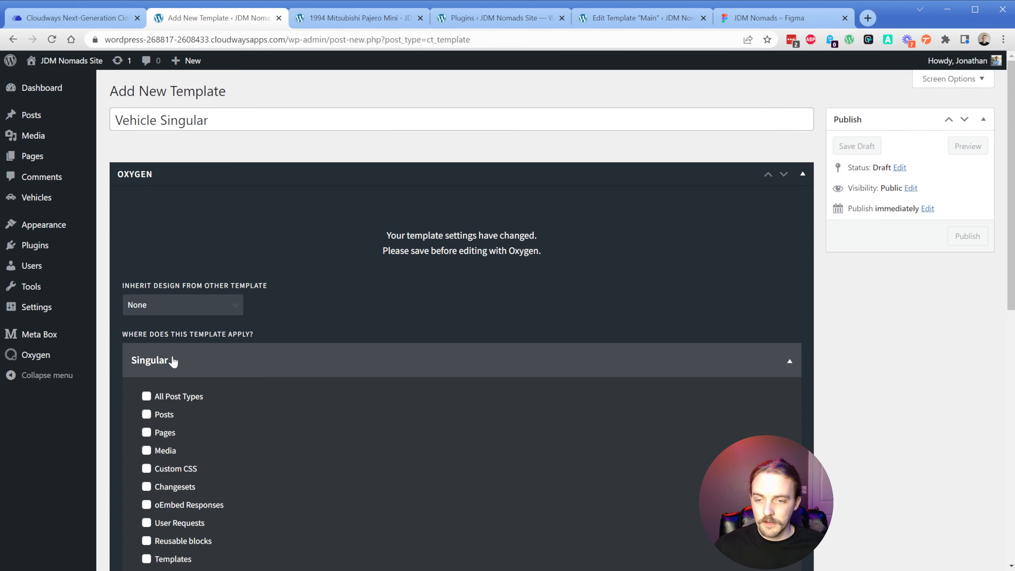
pyautogui.scroll(-4, 173, 361)
pyautogui.scroll(-2, 173, 361)
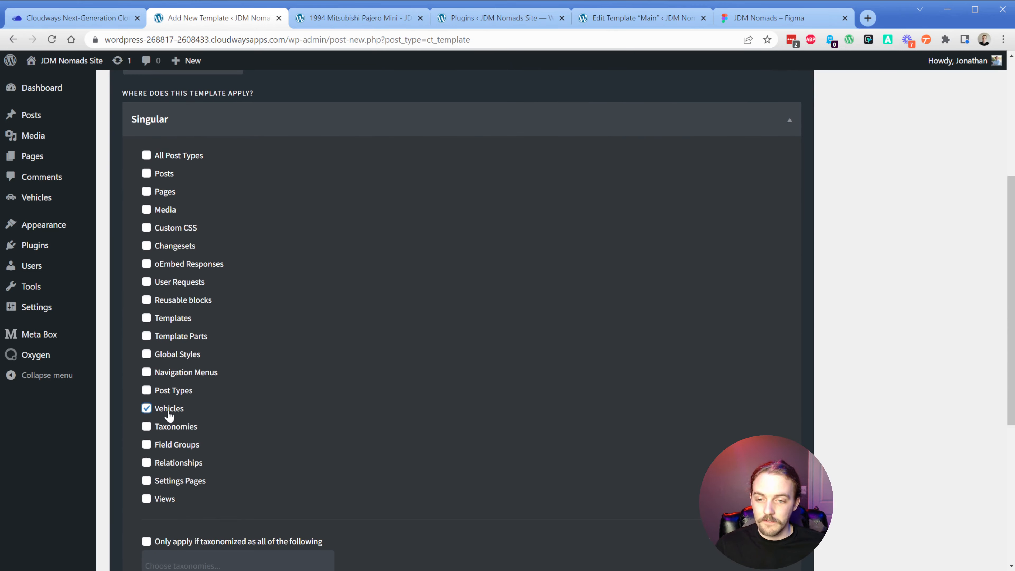
pyautogui.scroll(6, 544, 463)
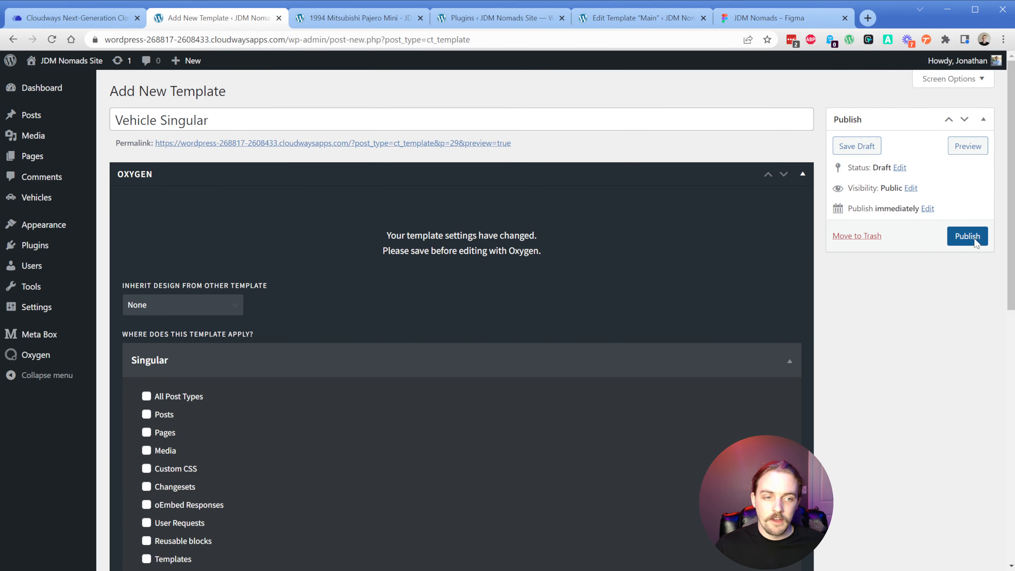
pyautogui.click(974, 240)
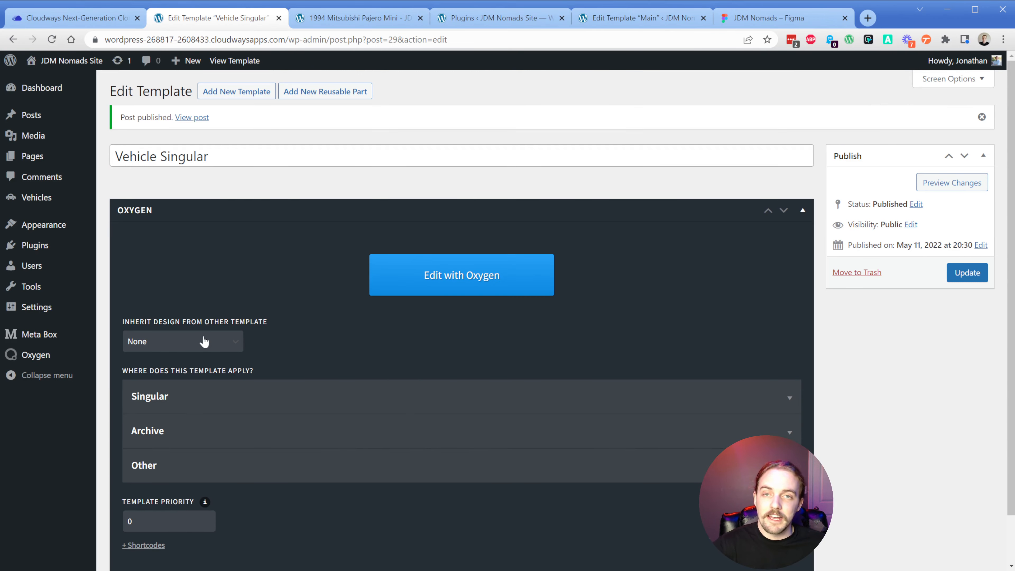
# Step: Open the Vehicle Singular template in the Oxygen editor and examine the Single Listing frame in the Figma design
pyautogui.click(477, 269)
pyautogui.click(769, 17)
pyautogui.scroll(-3, 773, 235)
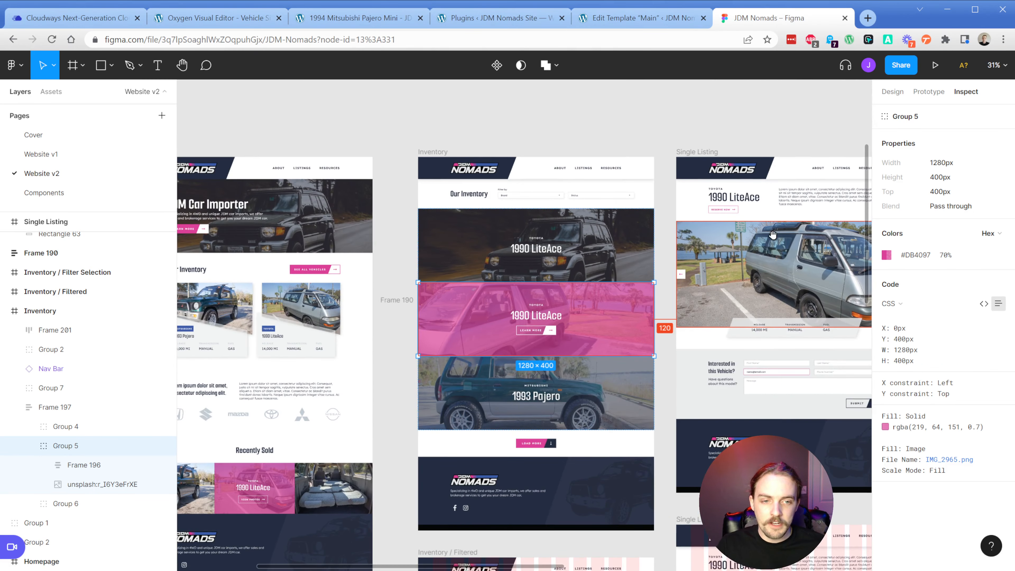
pyautogui.moveTo(773, 235); pyautogui.dragTo(514, 234)
pyautogui.scroll(4, 608, 193)
pyautogui.scroll(2, 425, 207)
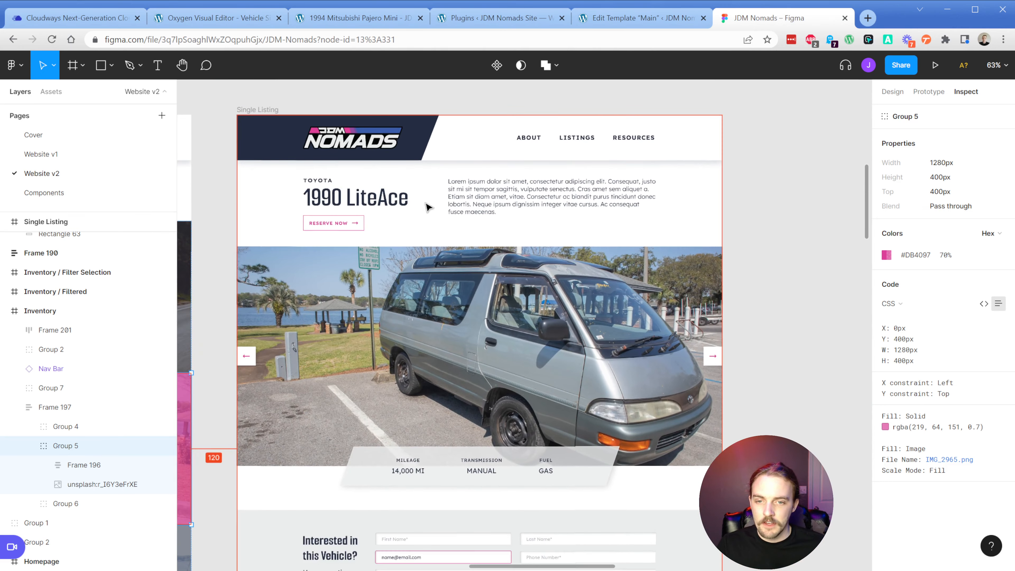
# Step: Add a section containing two sibling divs to the empty Vehicle Singular template in Oxygen
pyautogui.click(216, 18)
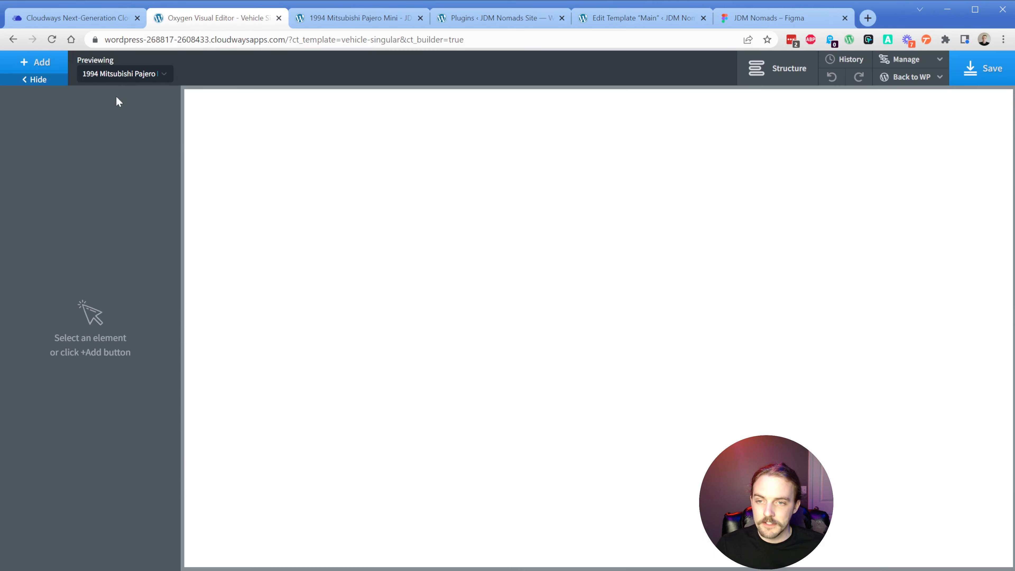
pyautogui.click(35, 66)
pyautogui.click(45, 178)
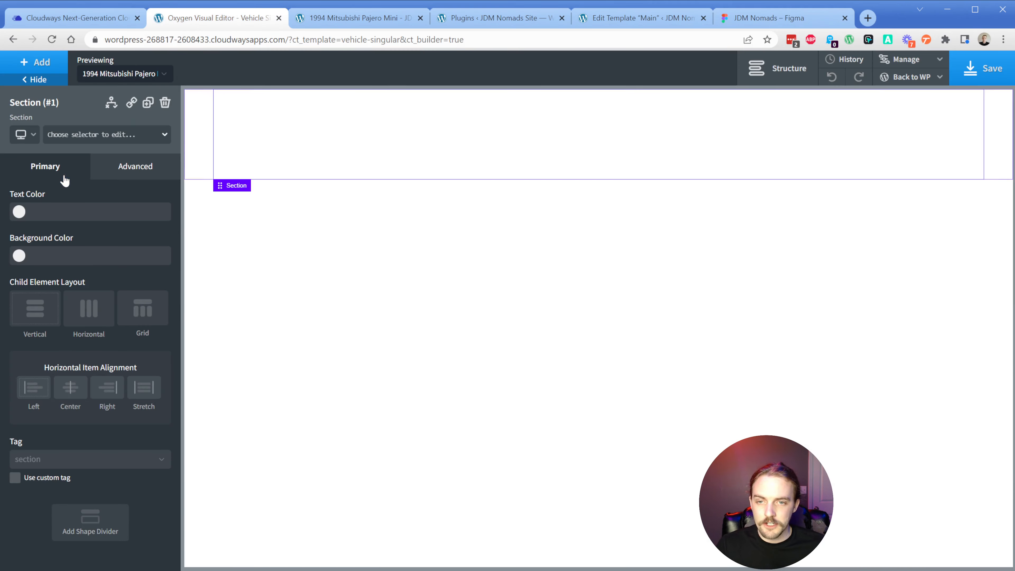
pyautogui.click(48, 69)
pyautogui.click(125, 188)
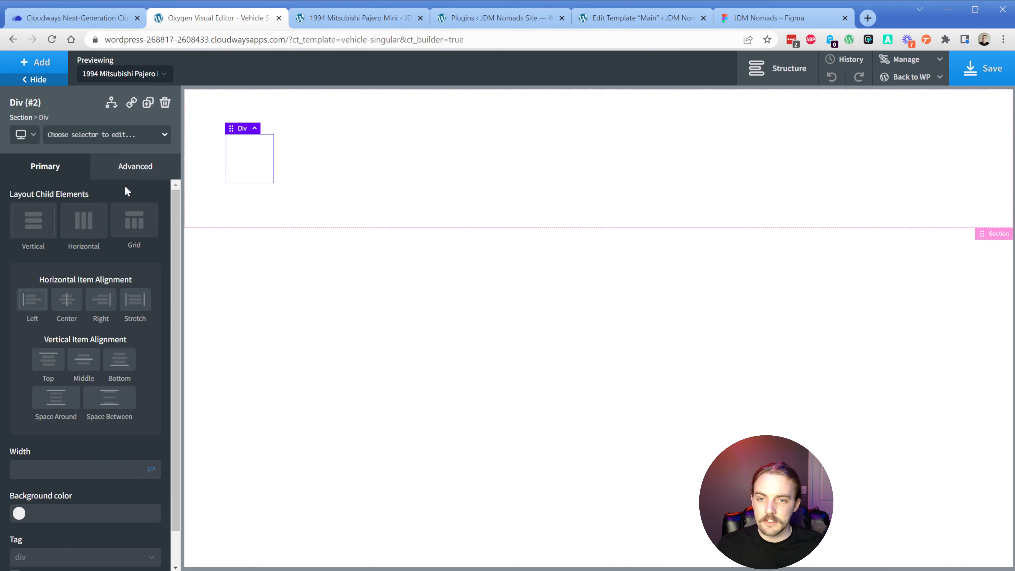
pyautogui.click(321, 162)
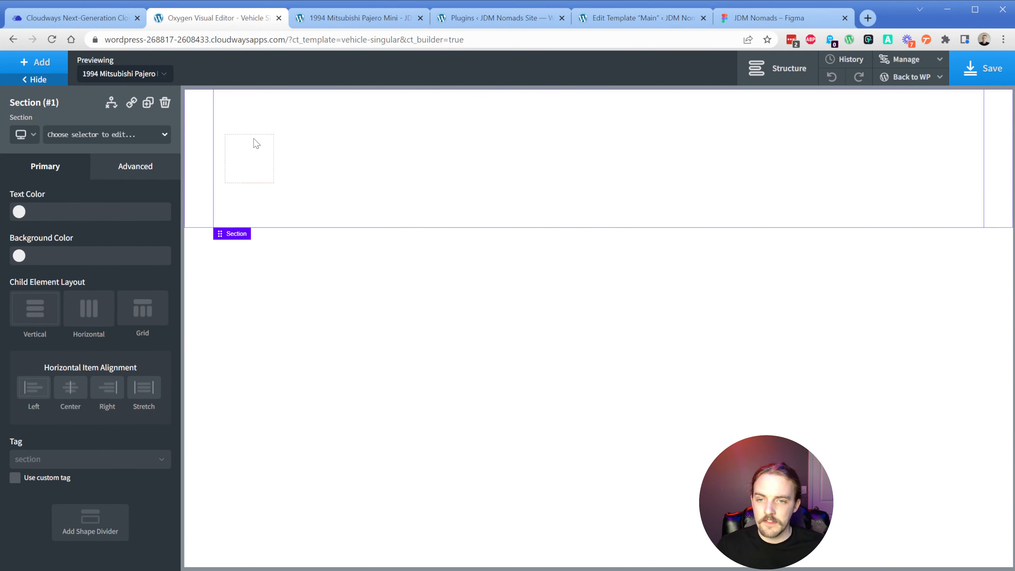
pyautogui.click(38, 66)
pyautogui.click(118, 179)
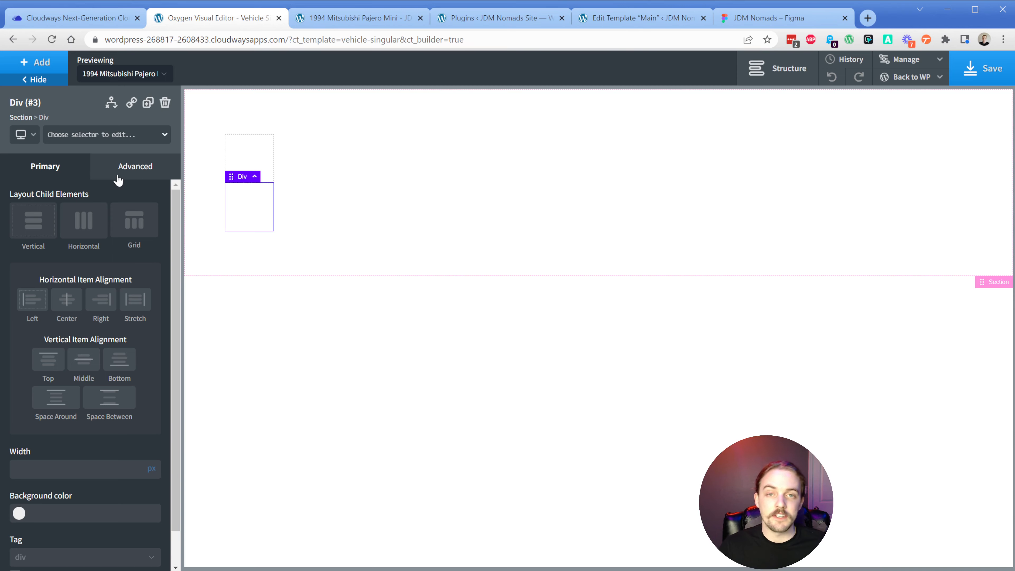
# Step: Add a text element to the first div and fill it with the Meta Box Year field, returning the label
pyautogui.click(258, 159)
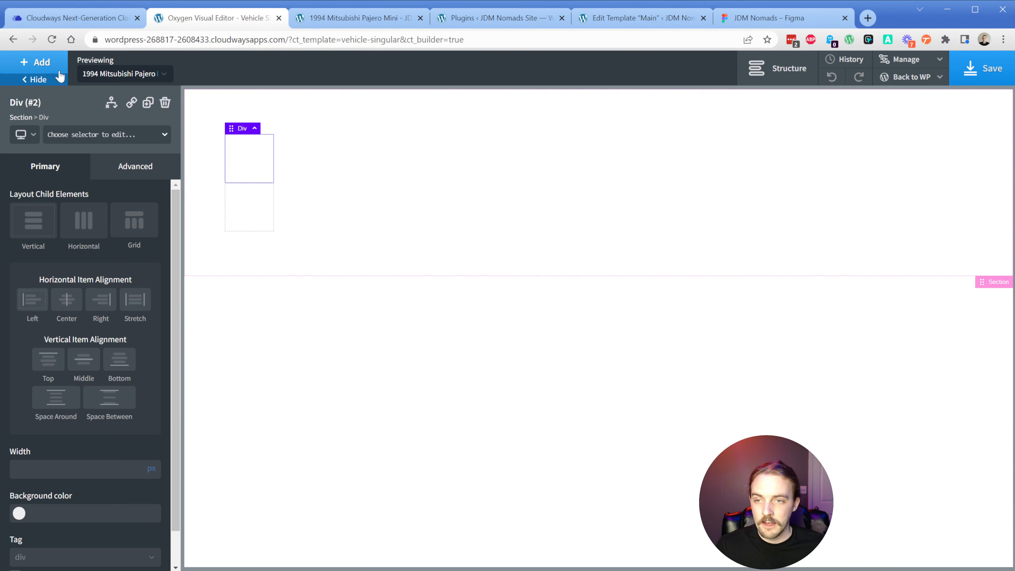
pyautogui.click(48, 68)
pyautogui.click(117, 280)
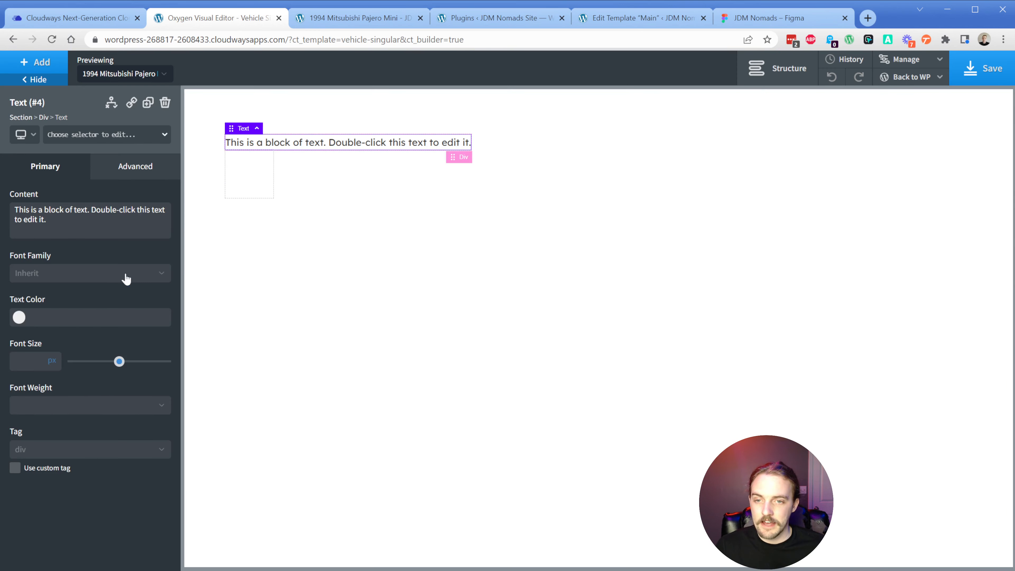
pyautogui.doubleClick(289, 144)
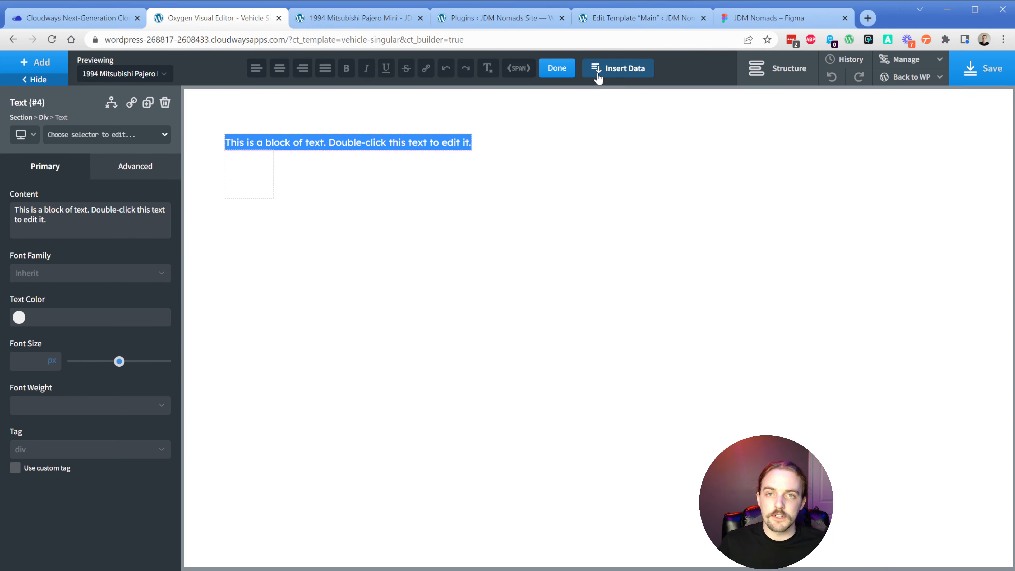
pyautogui.click(599, 78)
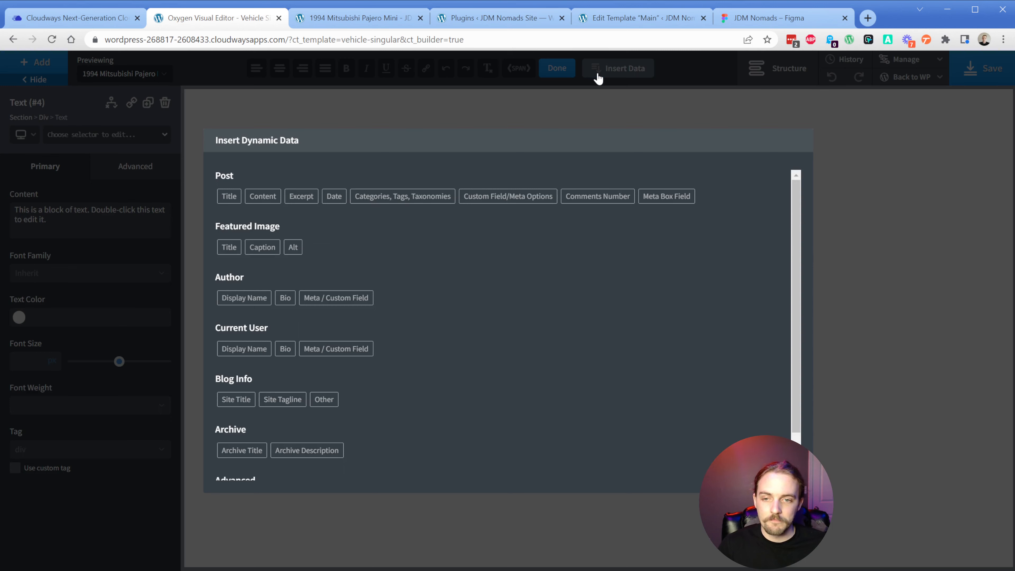
pyautogui.click(667, 197)
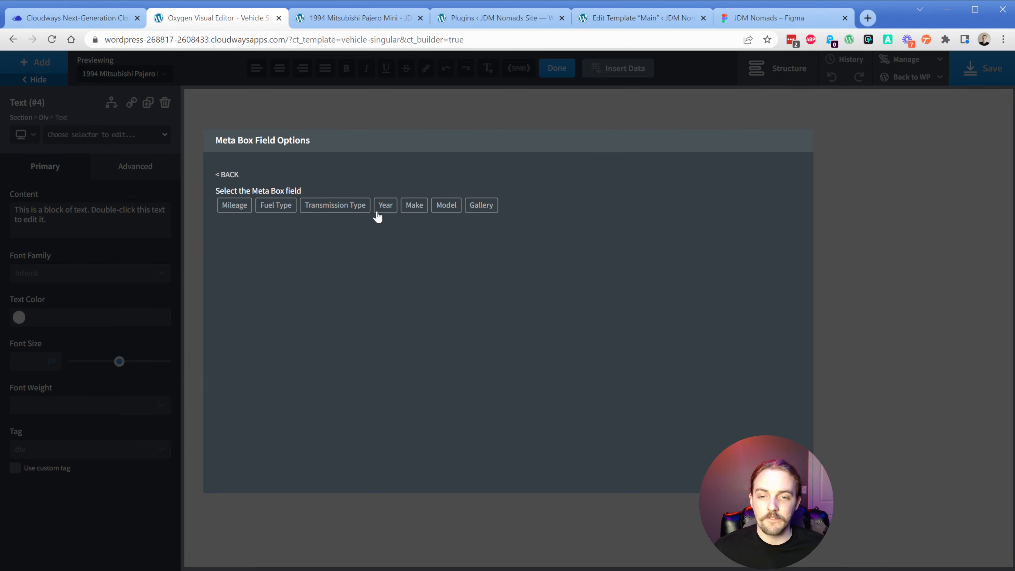
pyautogui.click(387, 209)
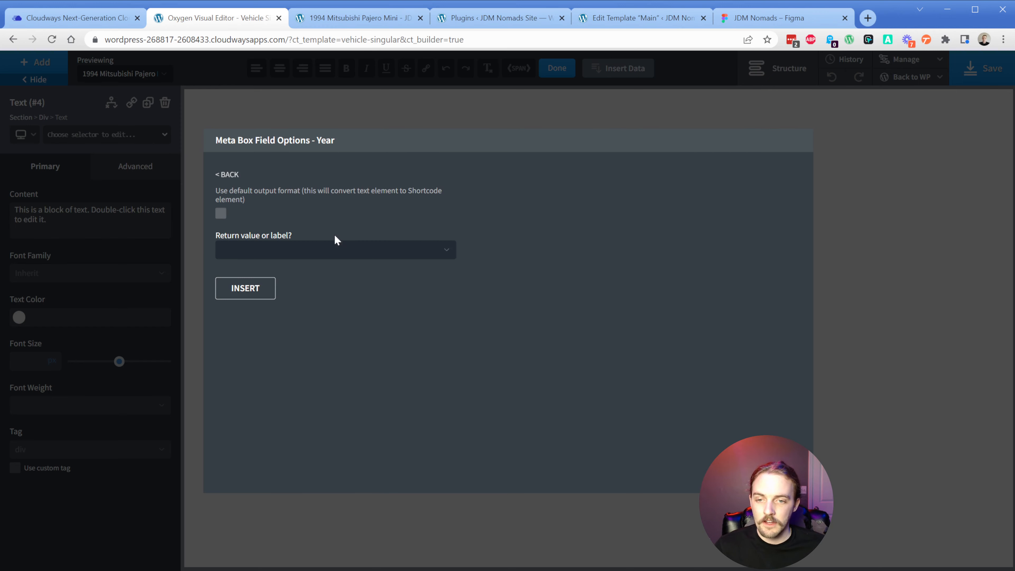
pyautogui.click(314, 256)
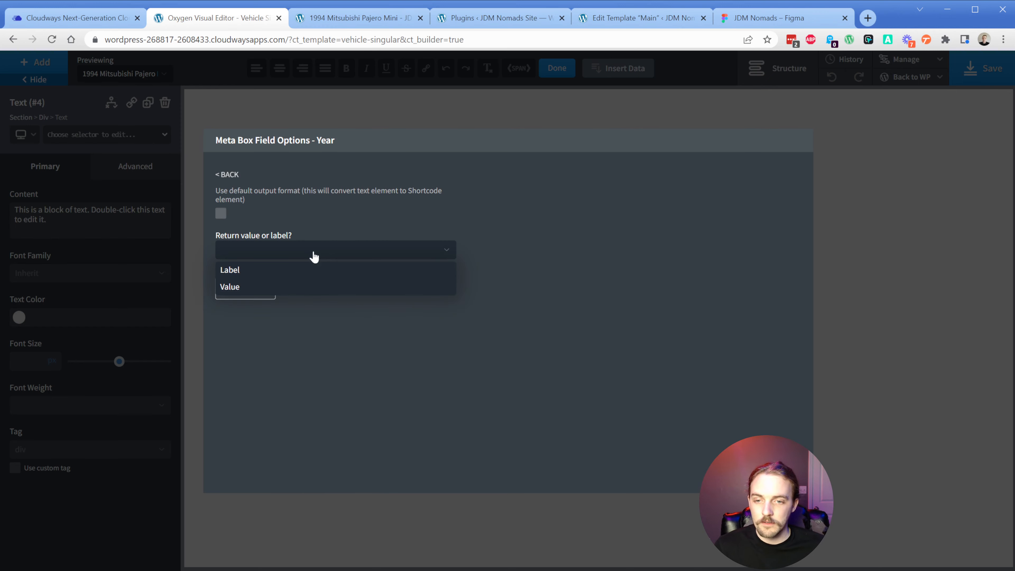
pyautogui.click(270, 271)
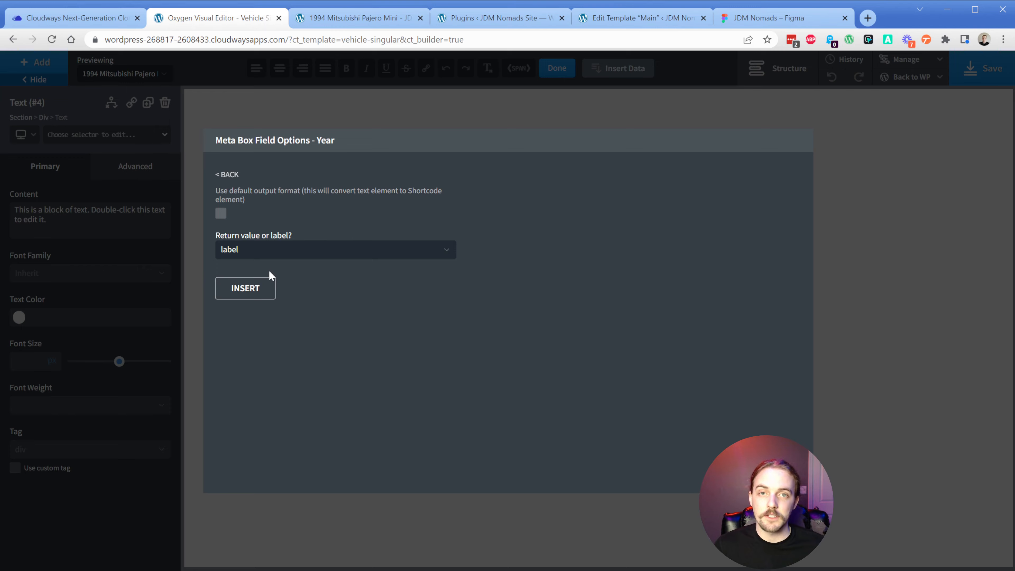
pyautogui.click(248, 288)
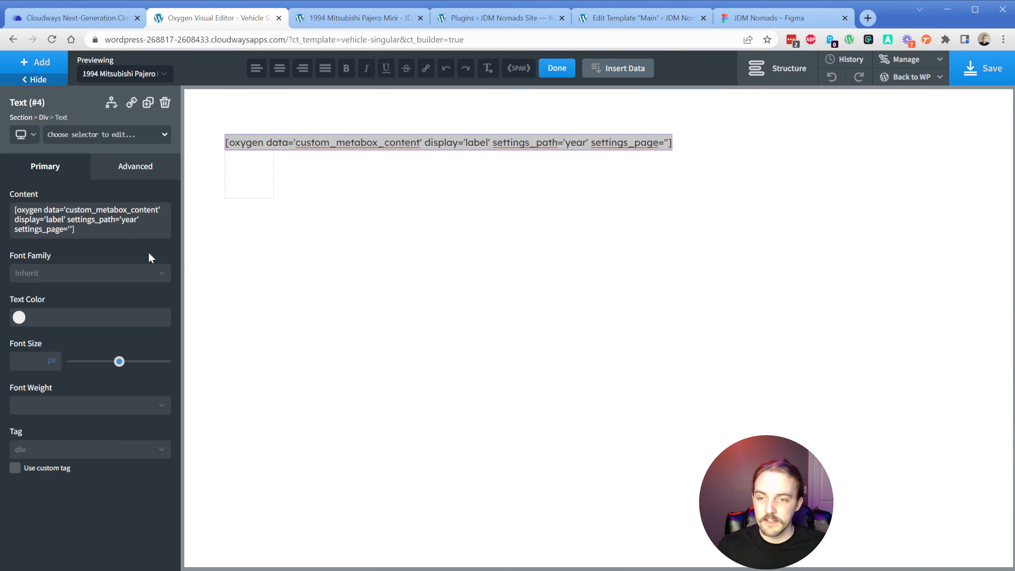
# Step: Add a second text element below the year and fill it with the Meta Box Make field
pyautogui.click(35, 62)
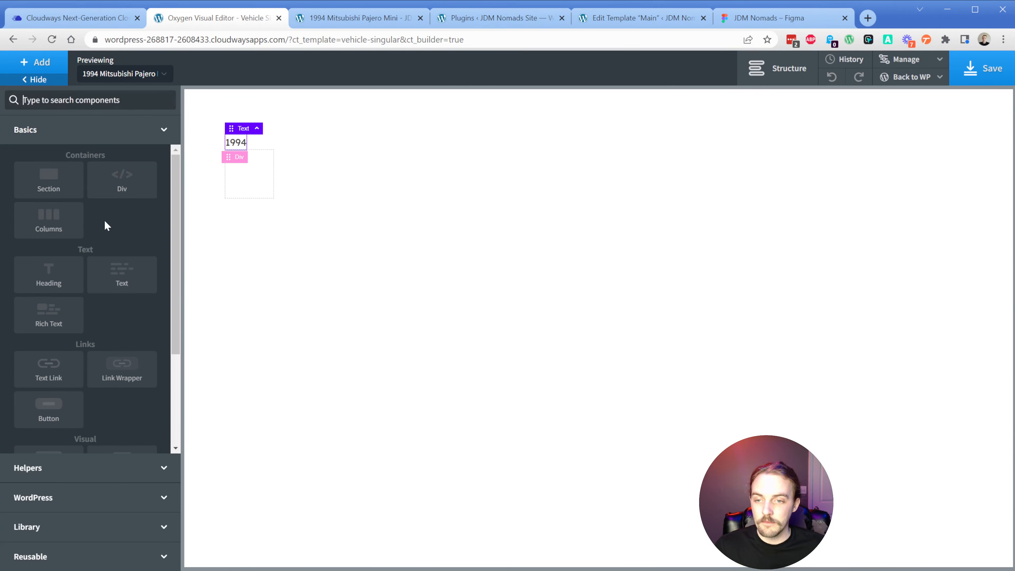
pyautogui.click(127, 278)
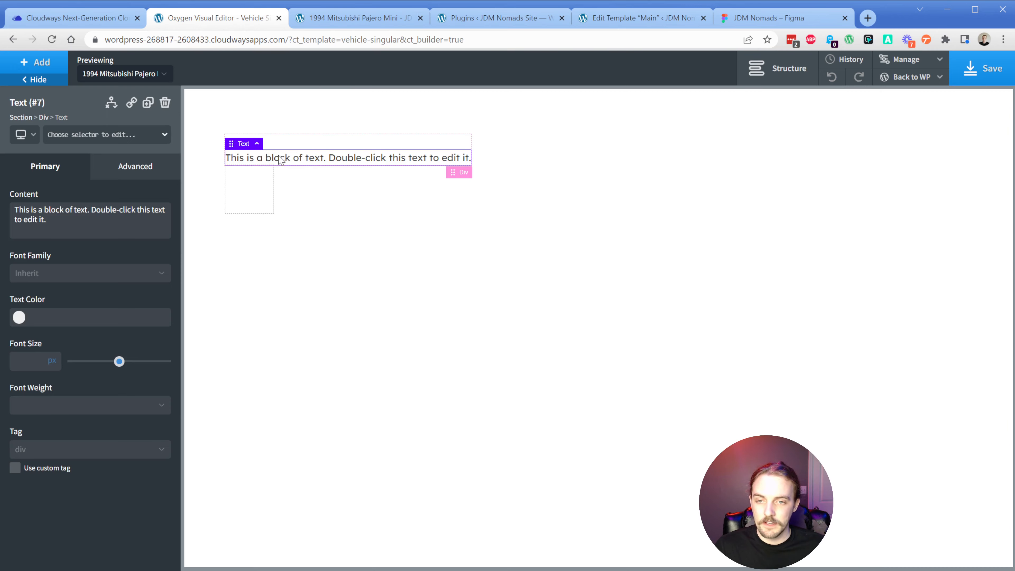
pyautogui.doubleClick(300, 157)
pyautogui.click(608, 70)
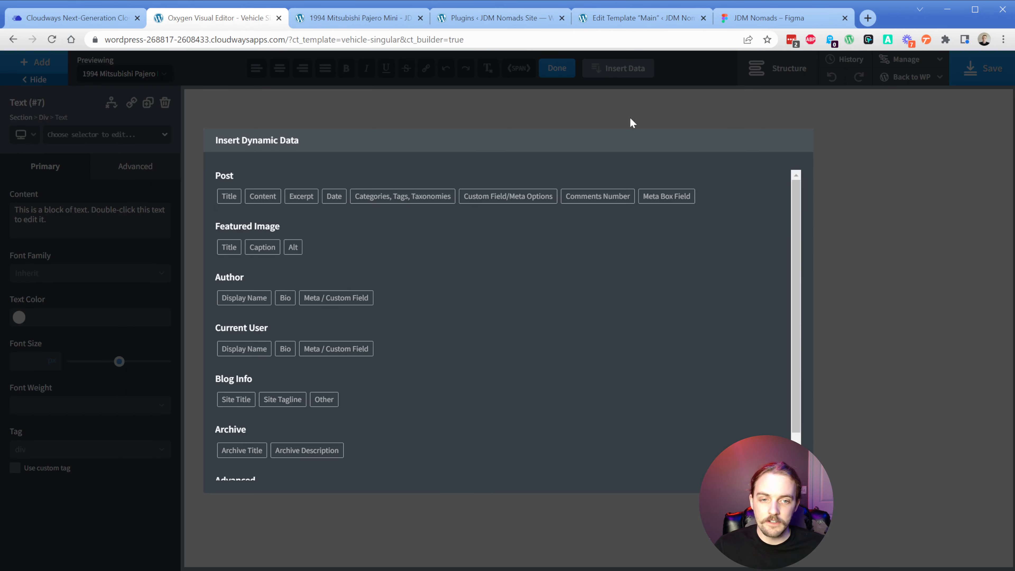
pyautogui.click(670, 198)
pyautogui.click(412, 208)
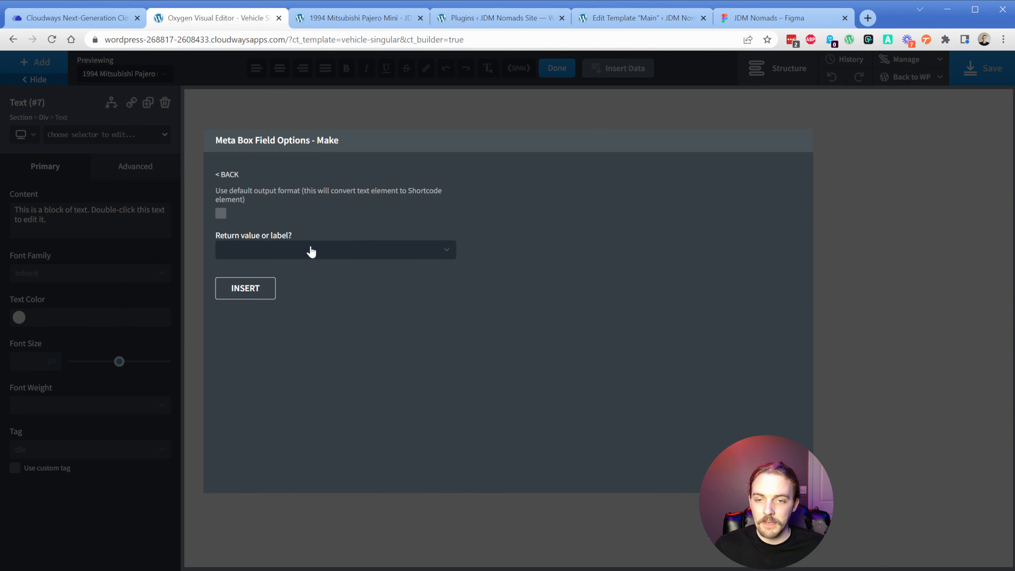
pyautogui.click(281, 258)
pyautogui.click(258, 292)
pyautogui.click(257, 291)
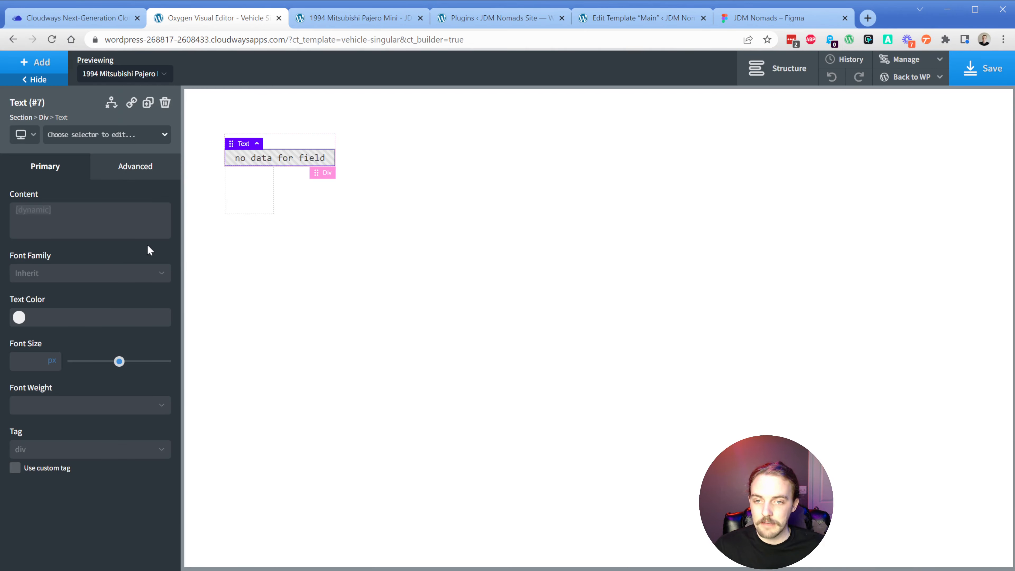
# Step: Add a third text element below the make and fill it with the Meta Box Model field, returning the label
pyautogui.click(30, 63)
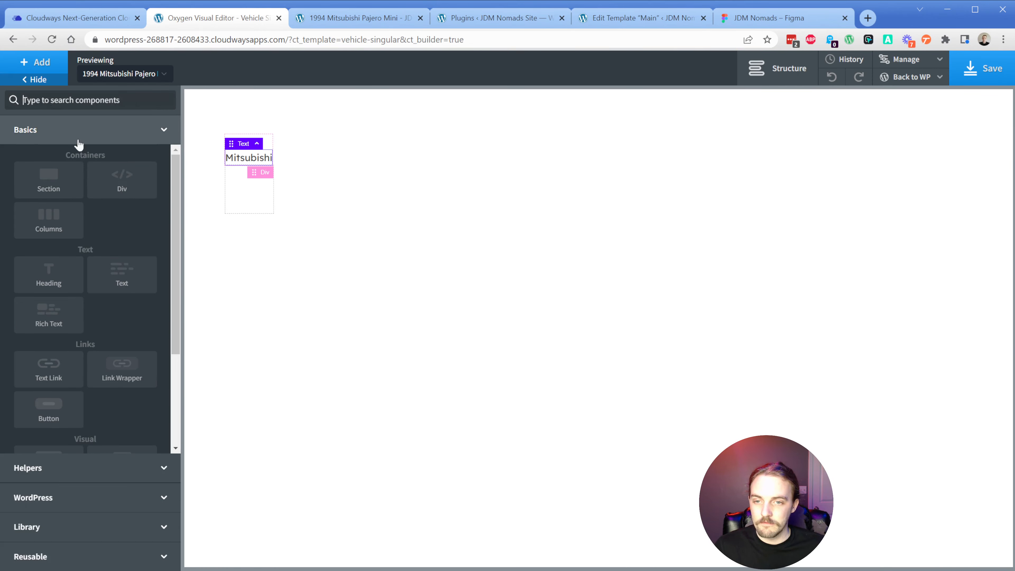
pyautogui.click(120, 266)
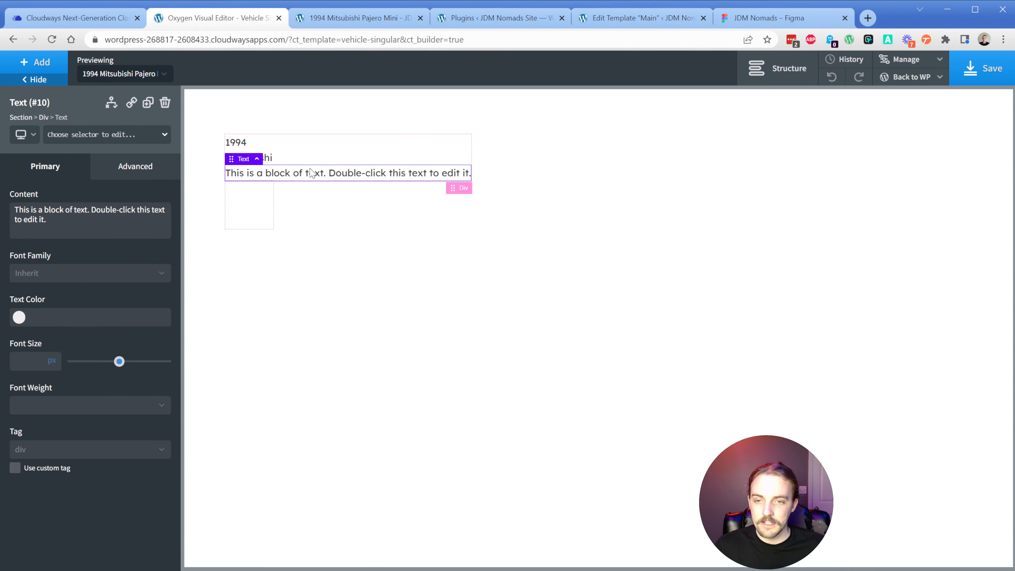
pyautogui.doubleClick(301, 177)
pyautogui.click(620, 68)
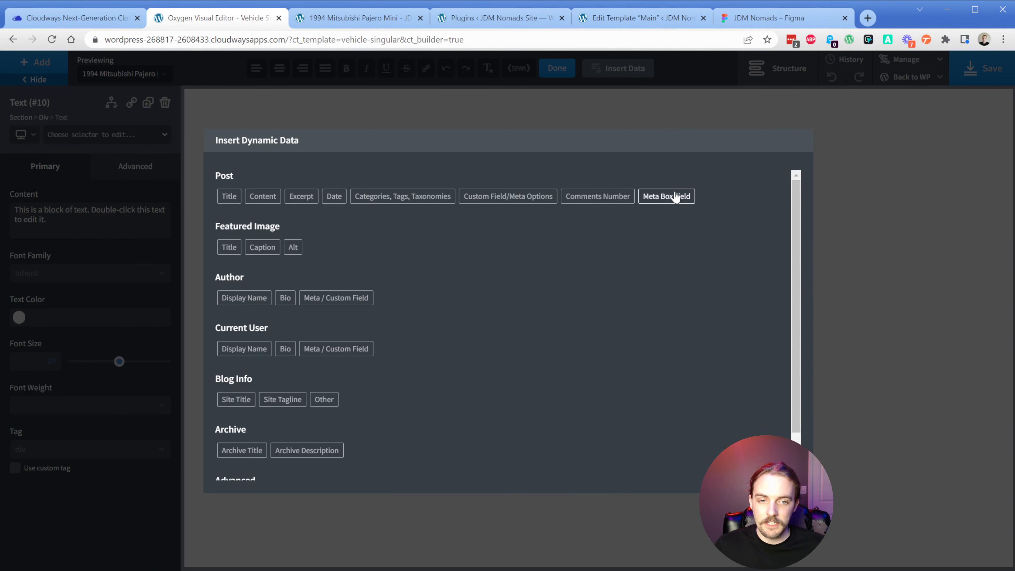
pyautogui.click(664, 197)
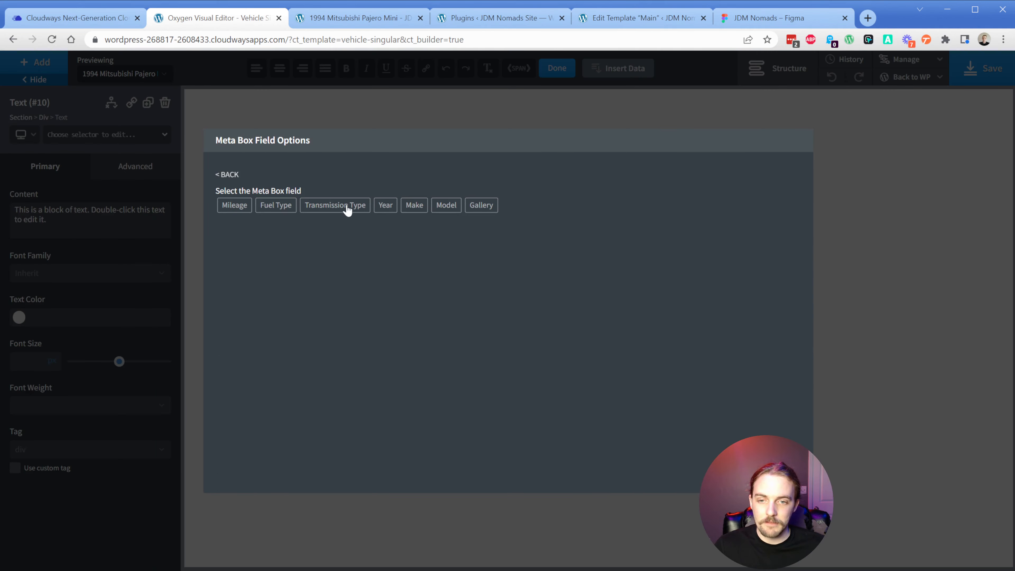
pyautogui.click(446, 208)
pyautogui.click(268, 251)
pyautogui.click(248, 268)
pyautogui.click(245, 288)
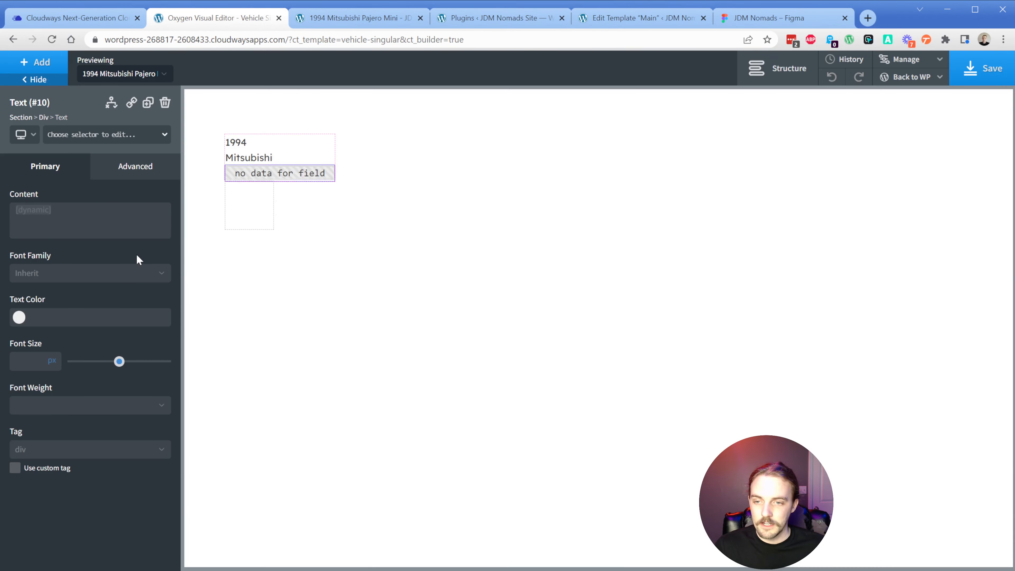
pyautogui.click(271, 149)
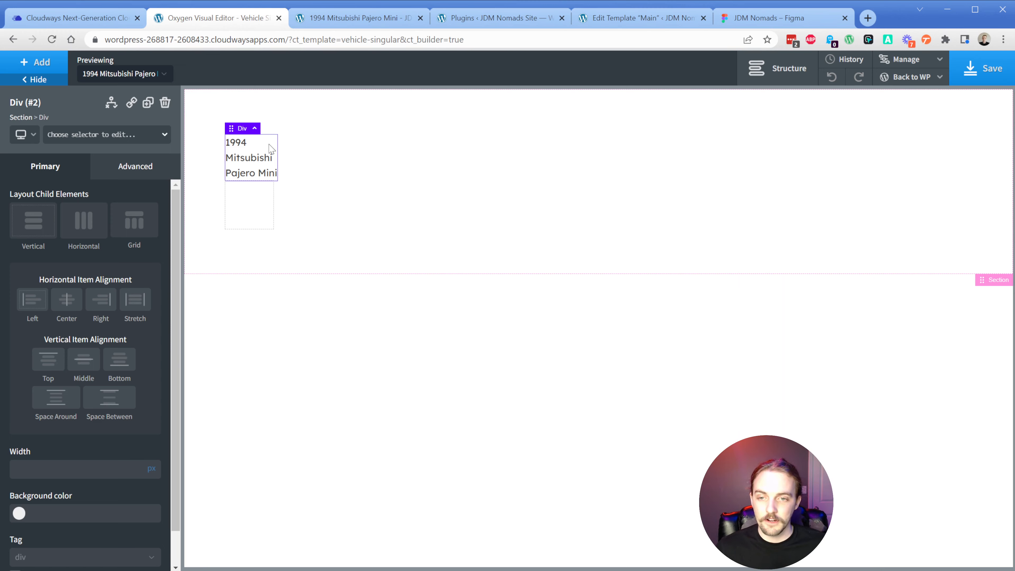
# Step: Switch to the Figma design and inspect the typography of the TOYOTA label and the 1990 LiteAce heading in Single Listing
pyautogui.click(768, 18)
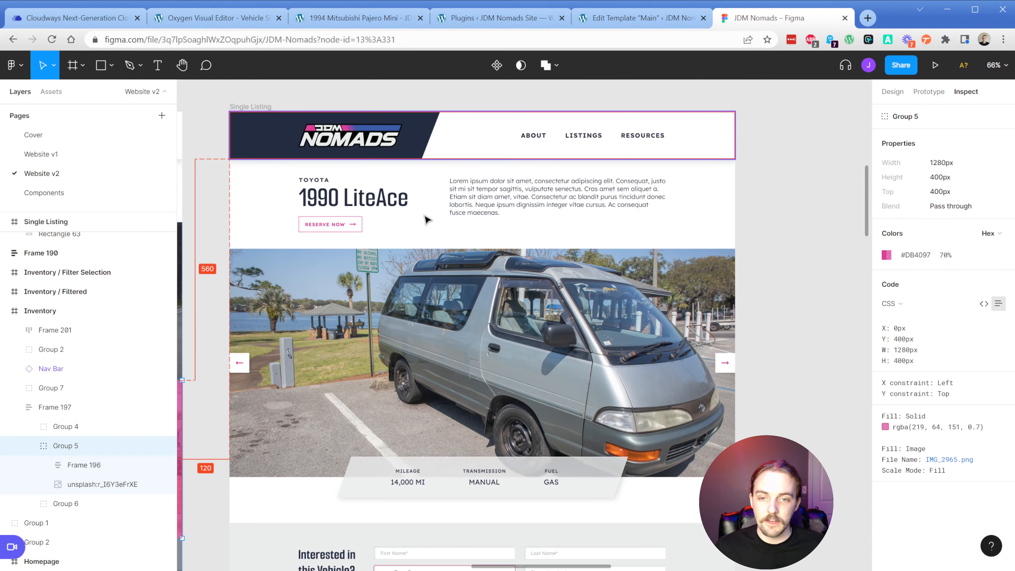
pyautogui.scroll(5, 346, 195)
pyautogui.click(301, 175)
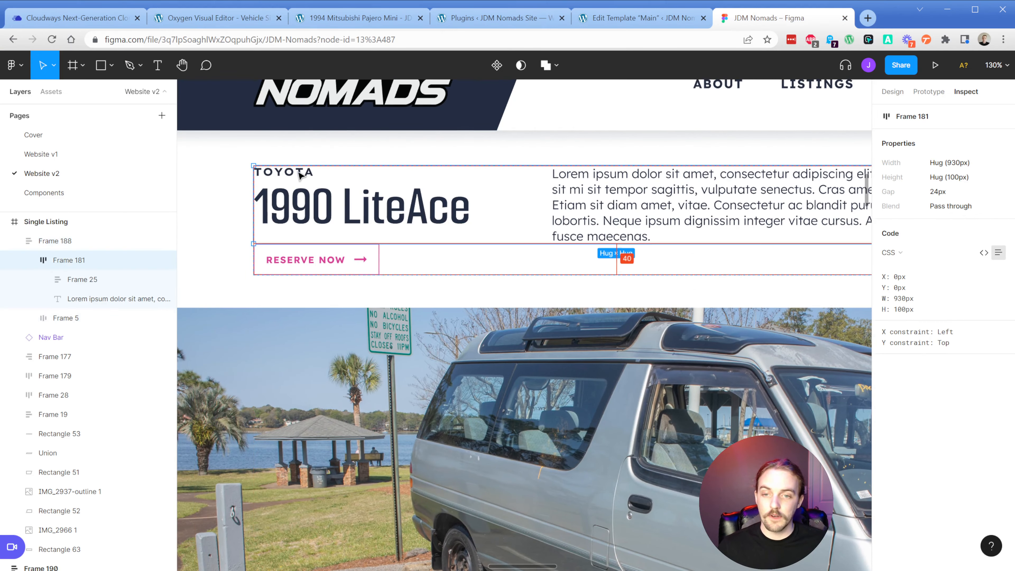
pyautogui.click(298, 173)
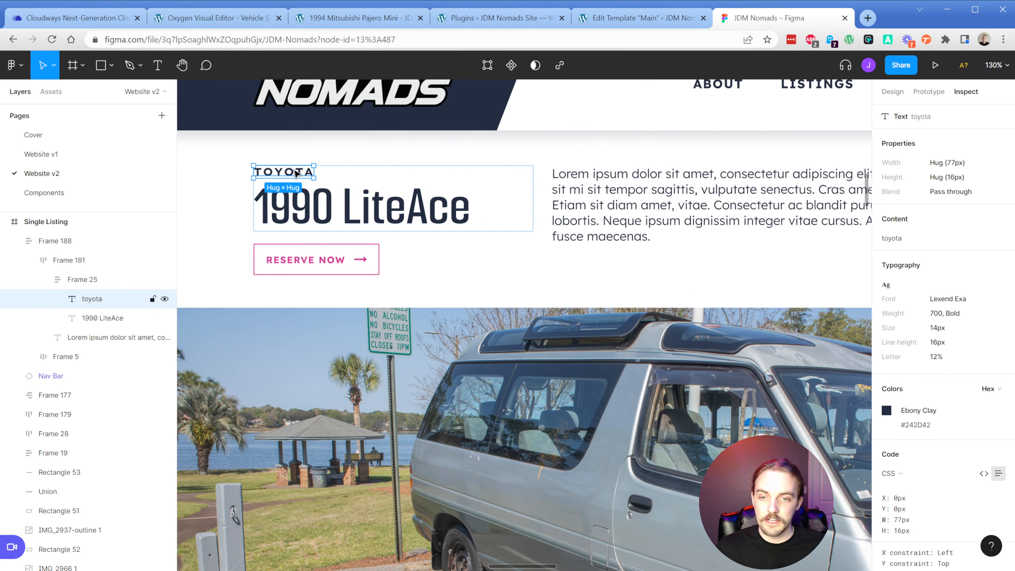
pyautogui.click(333, 216)
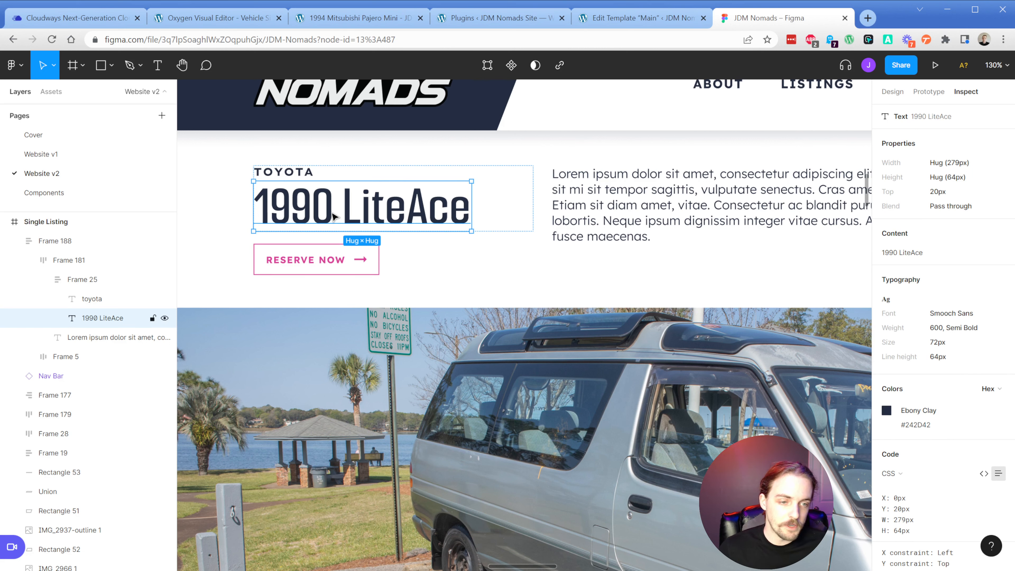
# Step: Back in Oxygen, give the make text the class vehicle-data with a font size of 72 px and font weight 600
pyautogui.click(248, 19)
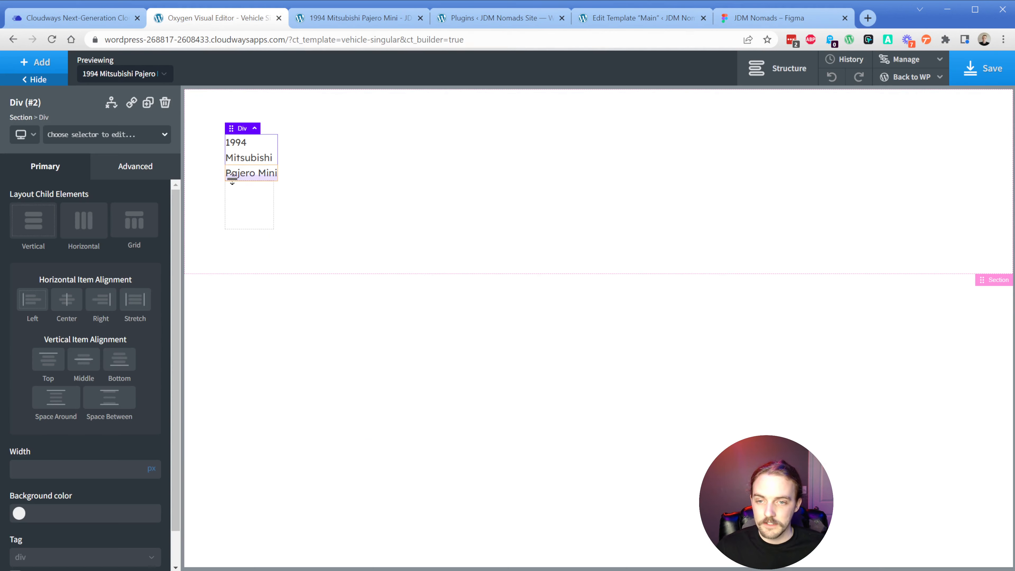
pyautogui.click(249, 161)
pyautogui.click(111, 137)
pyautogui.write('vehcile')
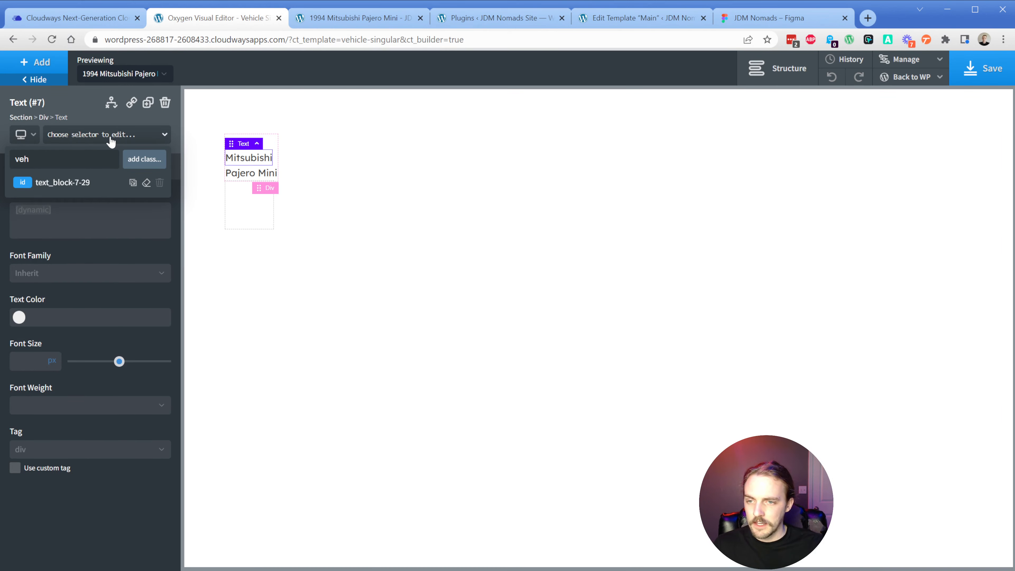
pyautogui.press('Return')
pyautogui.click(30, 361)
pyautogui.write('72')
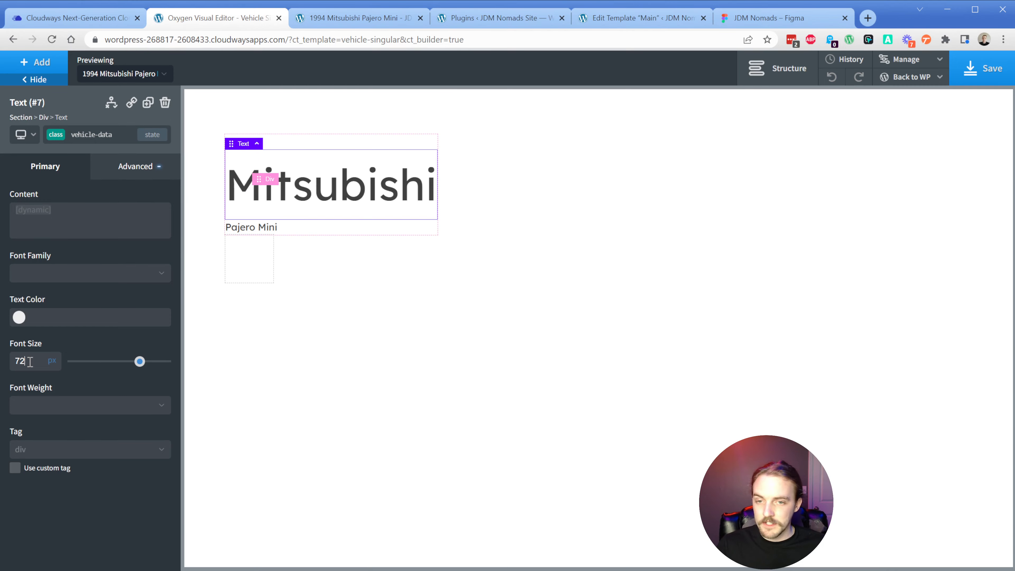
pyautogui.click(67, 407)
pyautogui.click(50, 527)
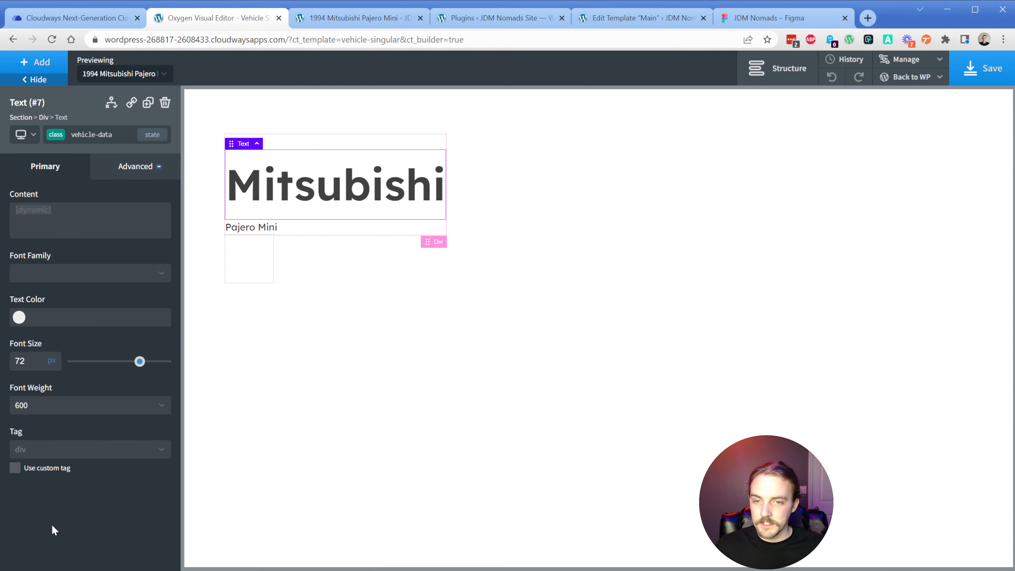
# Step: Check the heading's font in the Figma design and set the vehicle-data class's font family to Smooch Sans
pyautogui.click(769, 18)
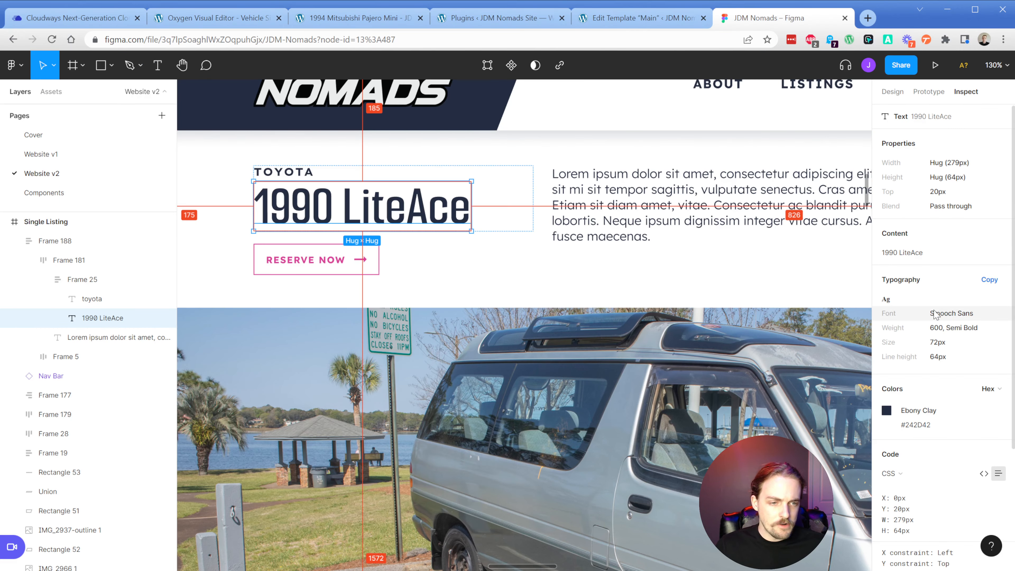
pyautogui.click(236, 20)
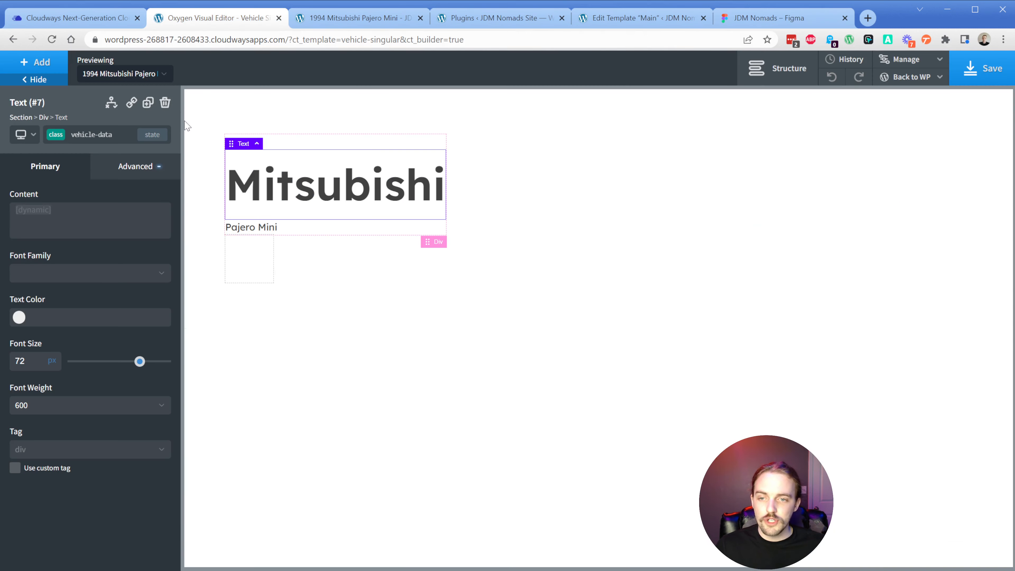
pyautogui.click(87, 274)
pyautogui.write('smoo')
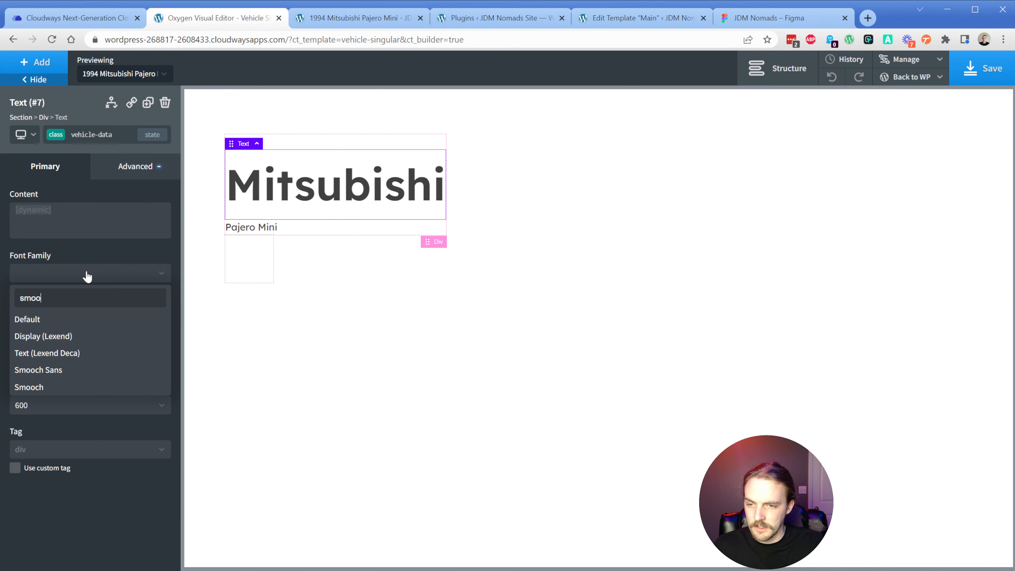
pyautogui.click(87, 371)
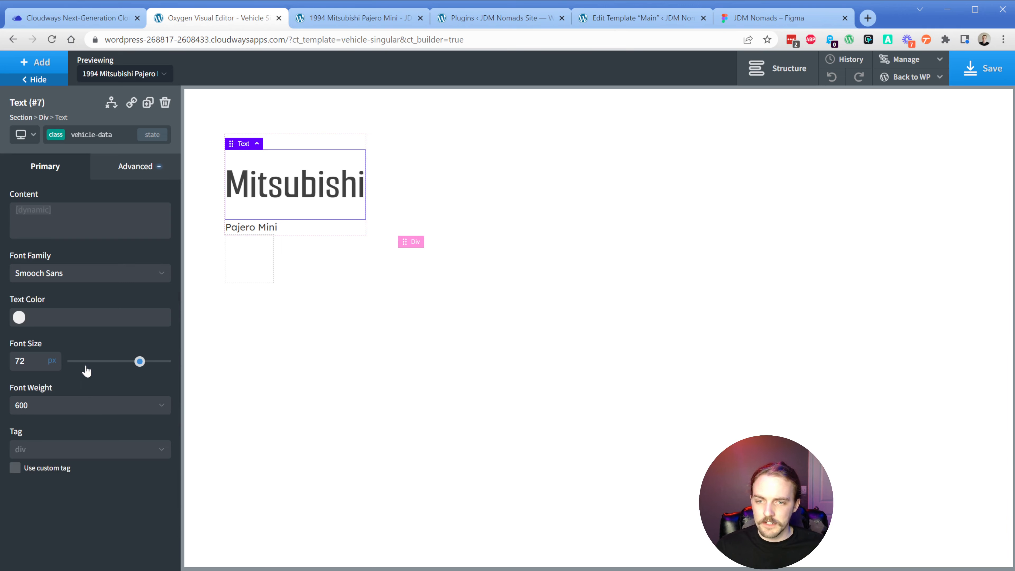
# Step: Copy the vehicle-data class name from the make text and apply that class to the model text
pyautogui.tripleClick(90, 137)
pyautogui.hotkey('ctrl', 'c')
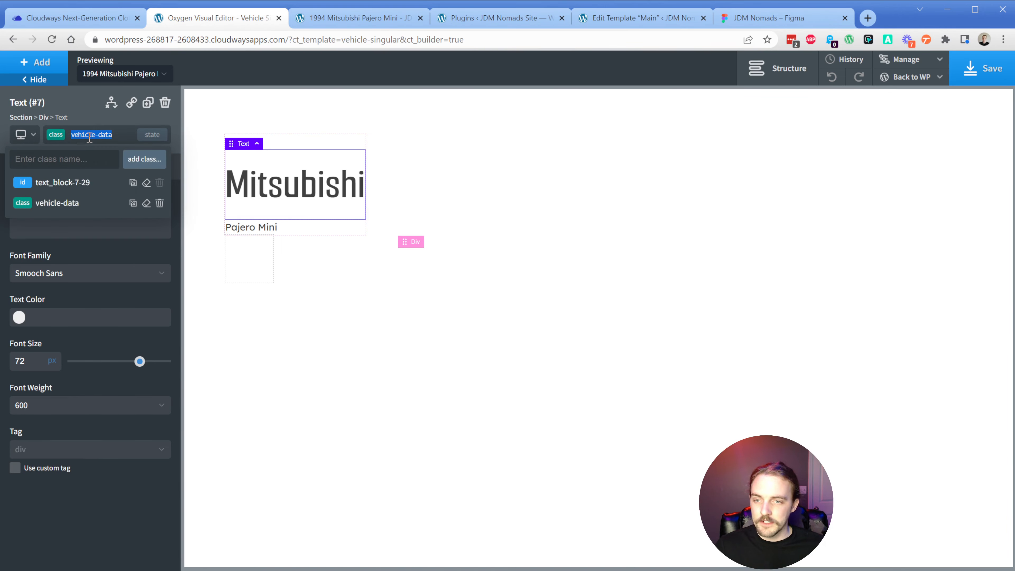
pyautogui.click(252, 228)
pyautogui.click(71, 135)
pyautogui.hotkey('ctrl', 'v')
pyautogui.press('Return')
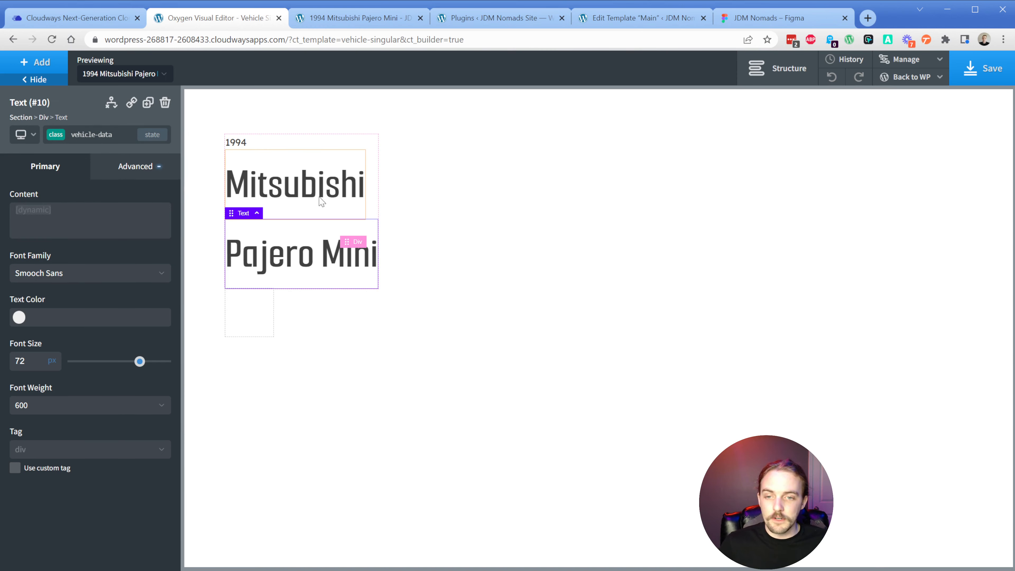
pyautogui.click(310, 190)
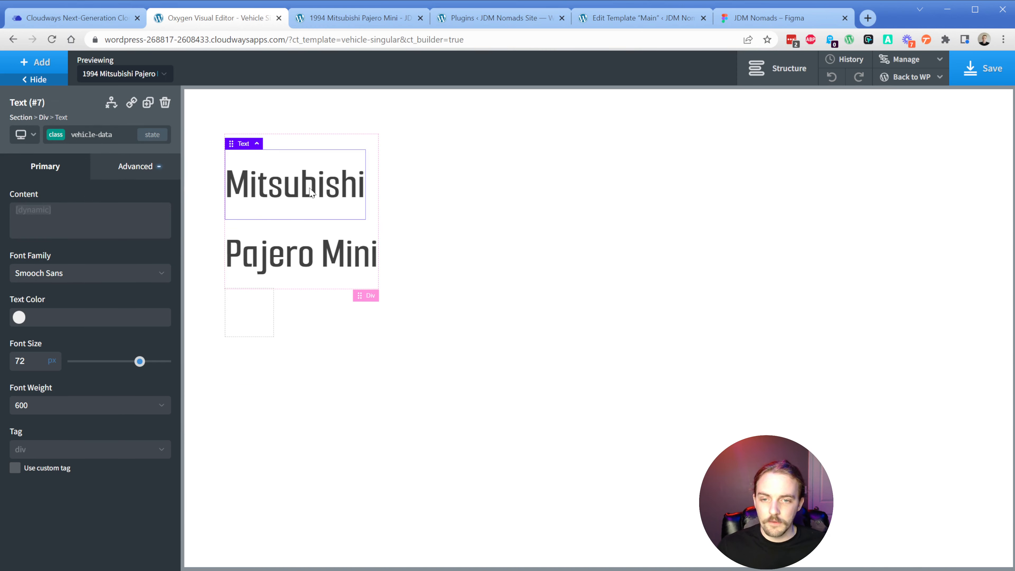
# Step: Wrap the make text in its own div, move the model text into that div, and lay its contents out horizontally
pyautogui.click(777, 67)
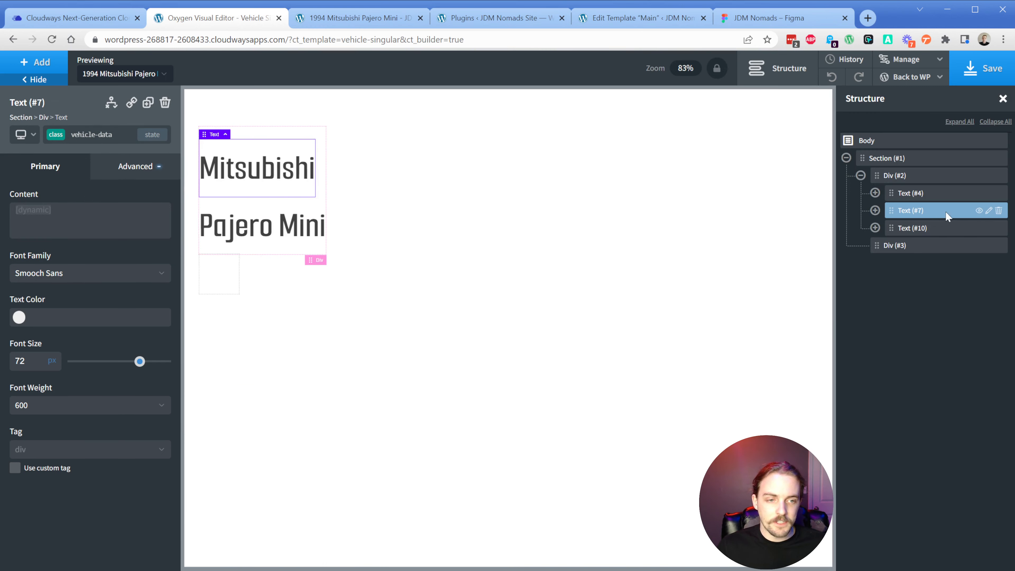
pyautogui.click(989, 211)
pyautogui.click(917, 252)
pyautogui.click(875, 211)
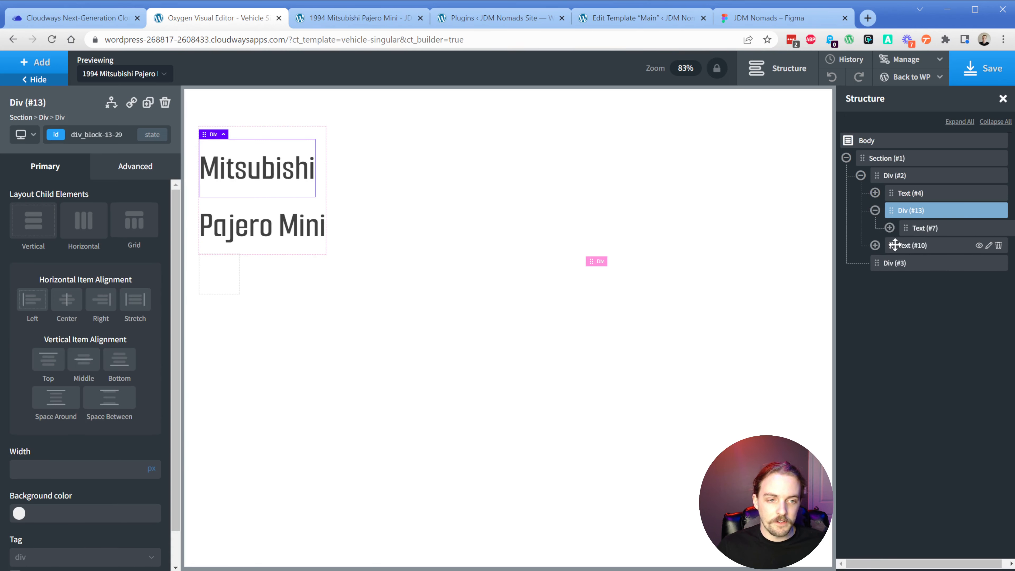
pyautogui.moveTo(898, 246)
pyautogui.mouseDown()
pyautogui.moveTo(916, 236)
pyautogui.moveTo(916, 252)
pyautogui.mouseUp()
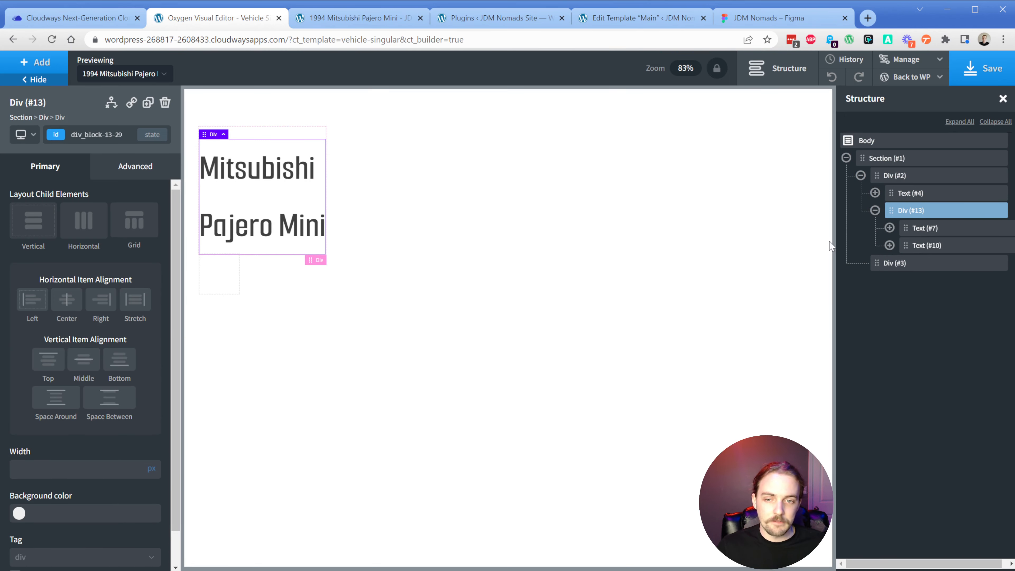
pyautogui.click(85, 234)
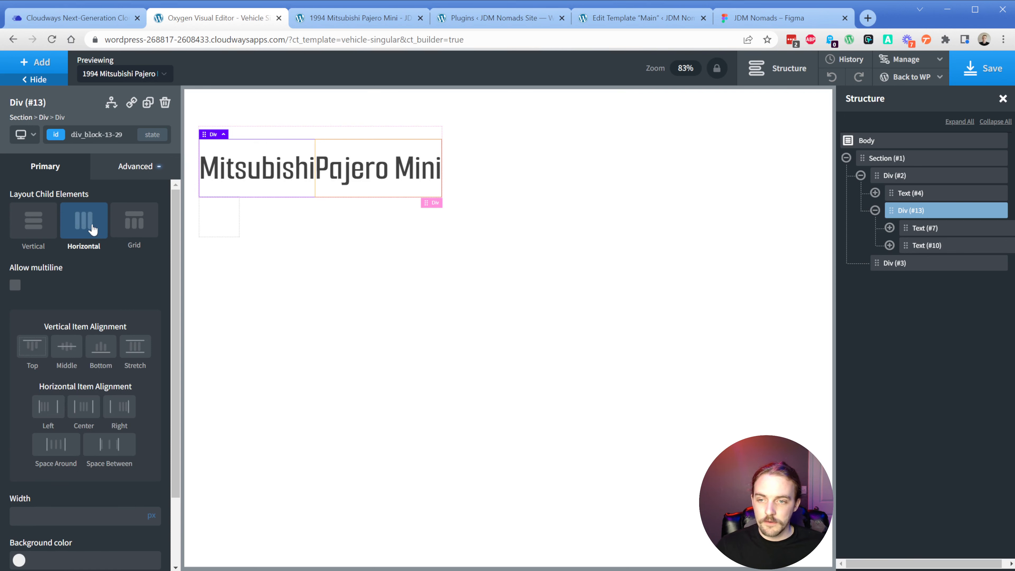
# Step: Add custom CSS with a gap of 1em to the div holding the make and model texts
pyautogui.click(137, 167)
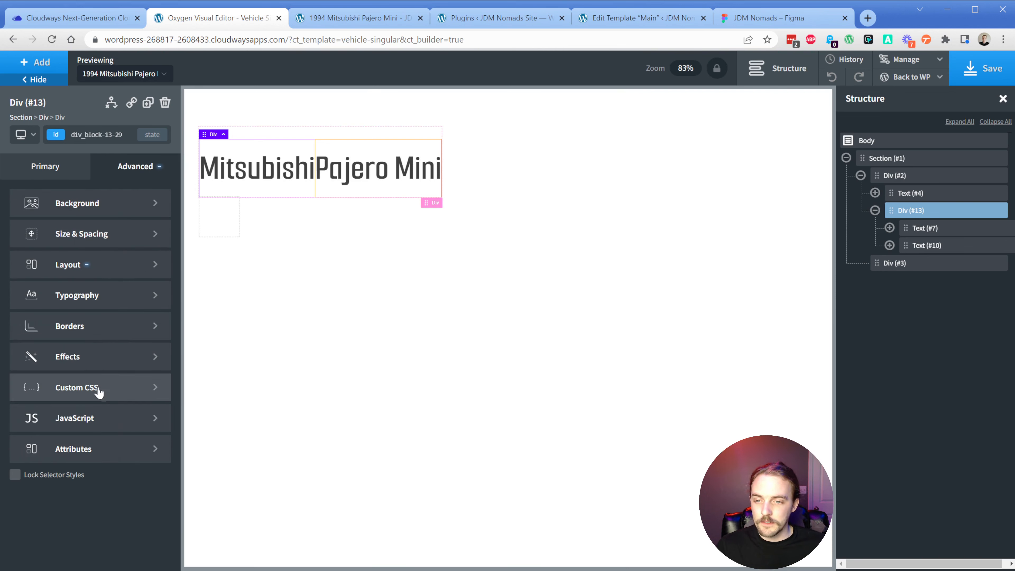
pyautogui.click(98, 388)
pyautogui.write('gap: 8px;')
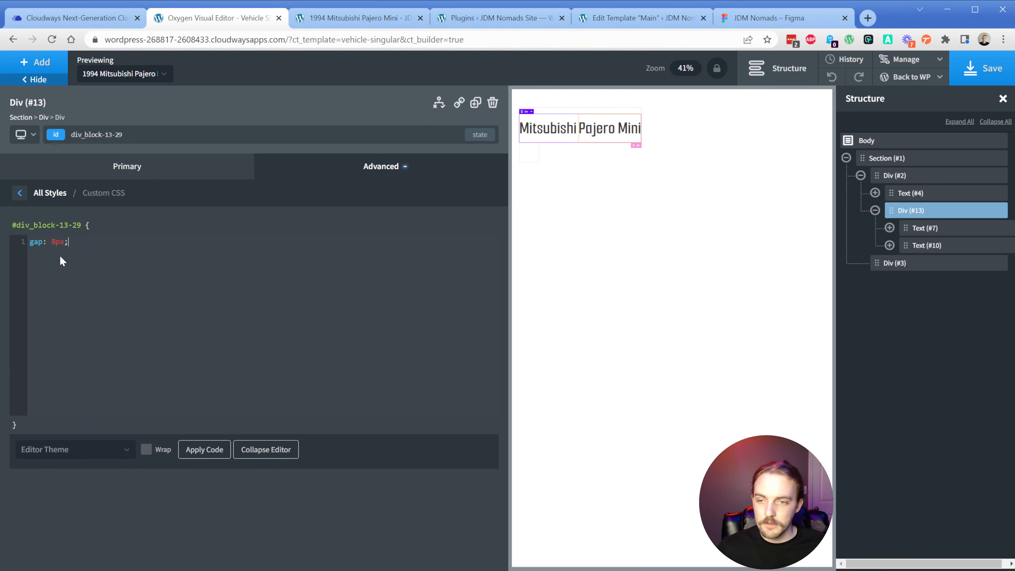
pyautogui.press('BackSpace')
pyautogui.press('BackSpace')
pyautogui.press('BackSpace')
pyautogui.write('1em')
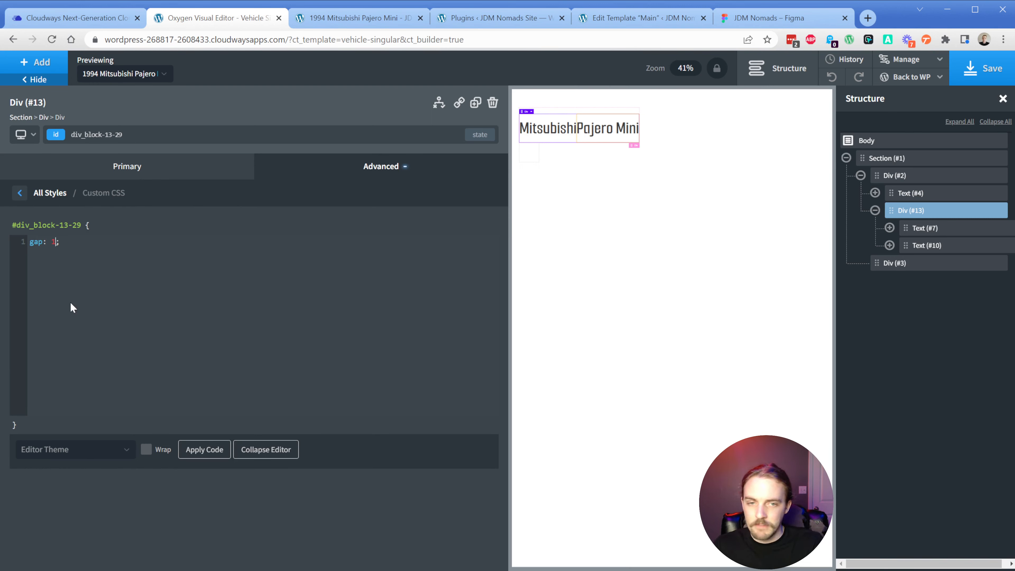
pyautogui.click(621, 206)
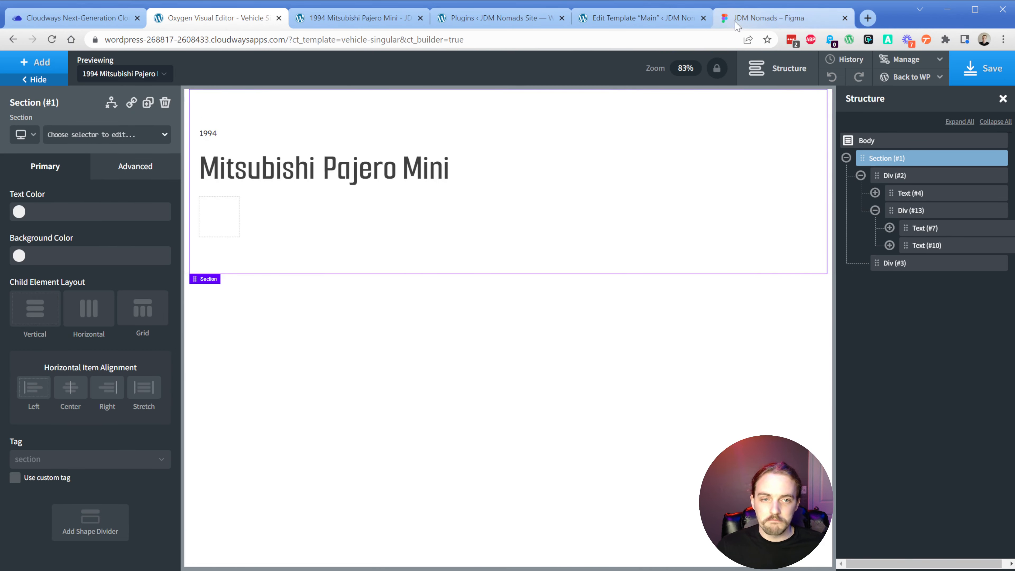
# Step: Inspect the TOYOTA label's typography in Figma and, back in Oxygen, set the year text to 14 px and uppercase
pyautogui.click(768, 17)
pyautogui.click(303, 171)
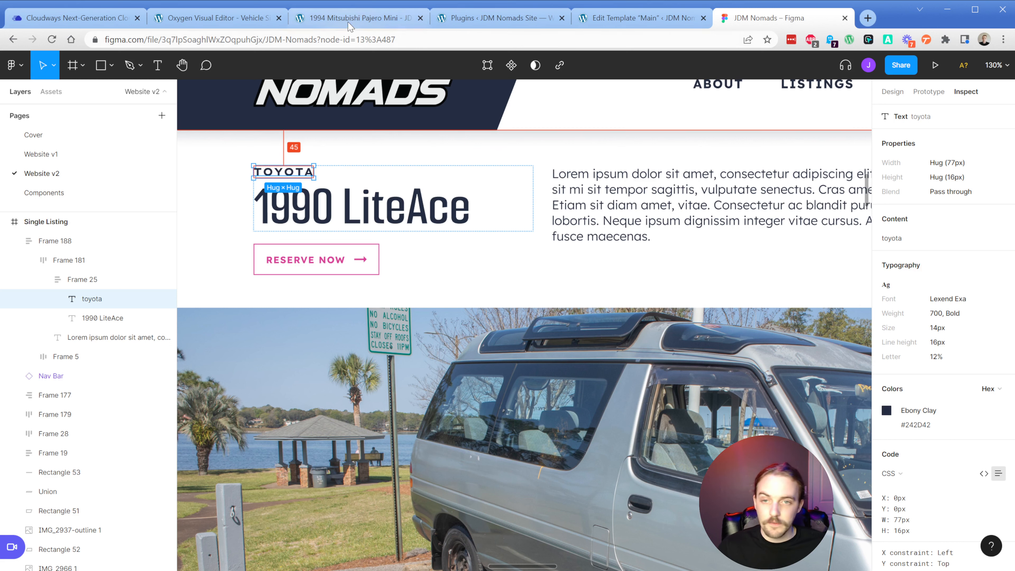
pyautogui.click(216, 18)
pyautogui.click(213, 135)
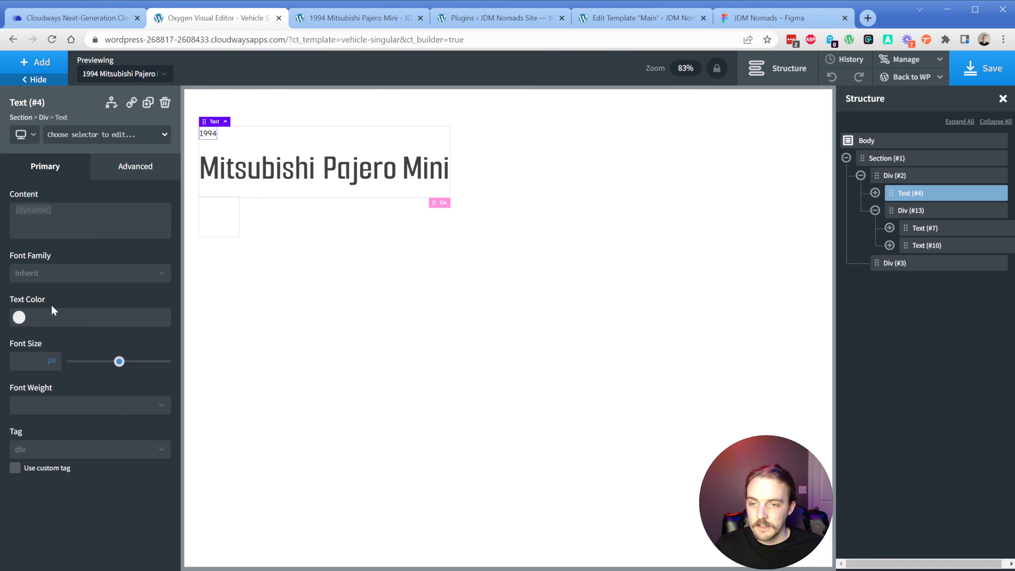
pyautogui.click(136, 166)
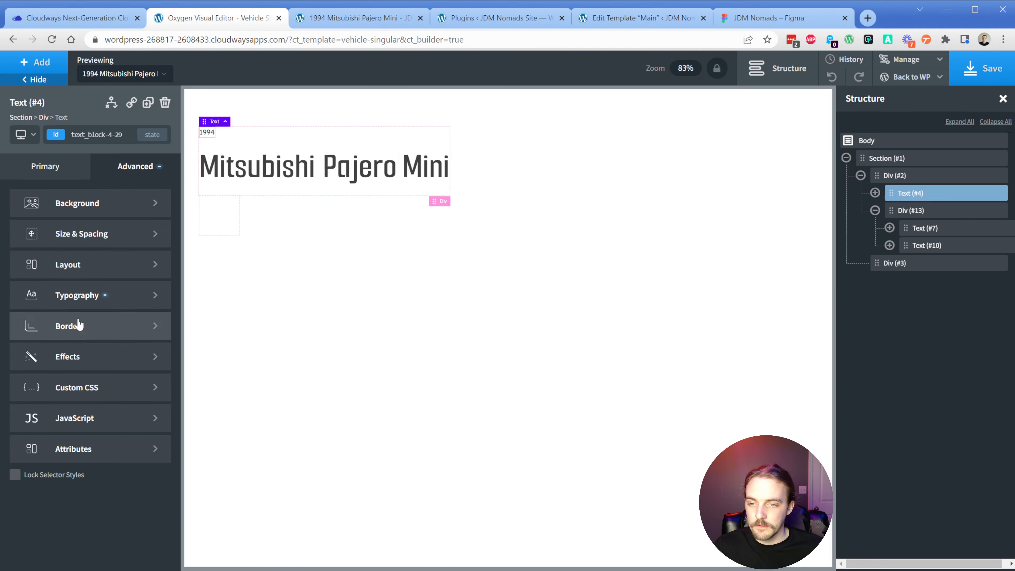
pyautogui.click(81, 296)
pyautogui.click(100, 507)
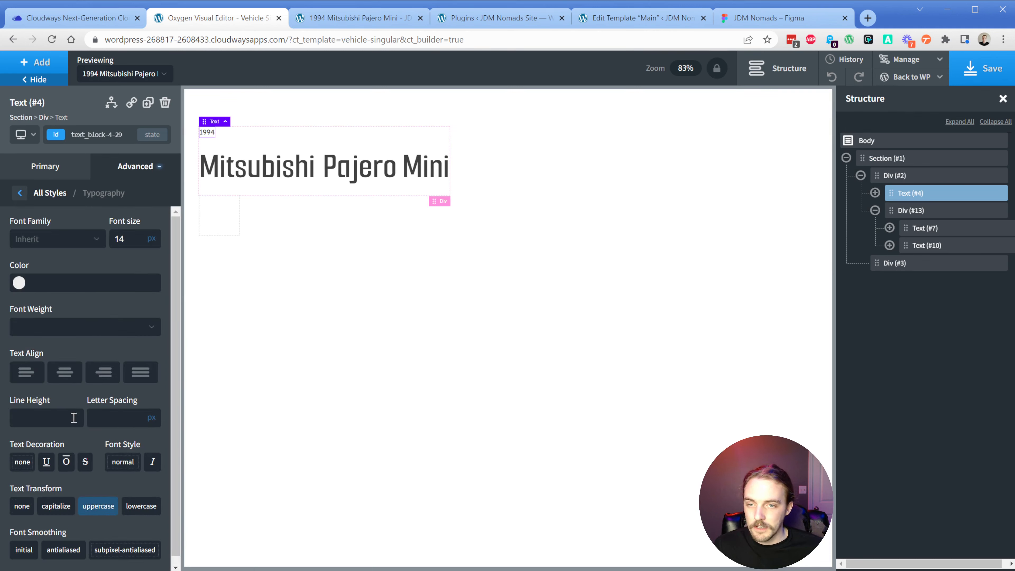
# Step: Try the Display (Lexend) and Default font families on the year text
pyautogui.click(61, 245)
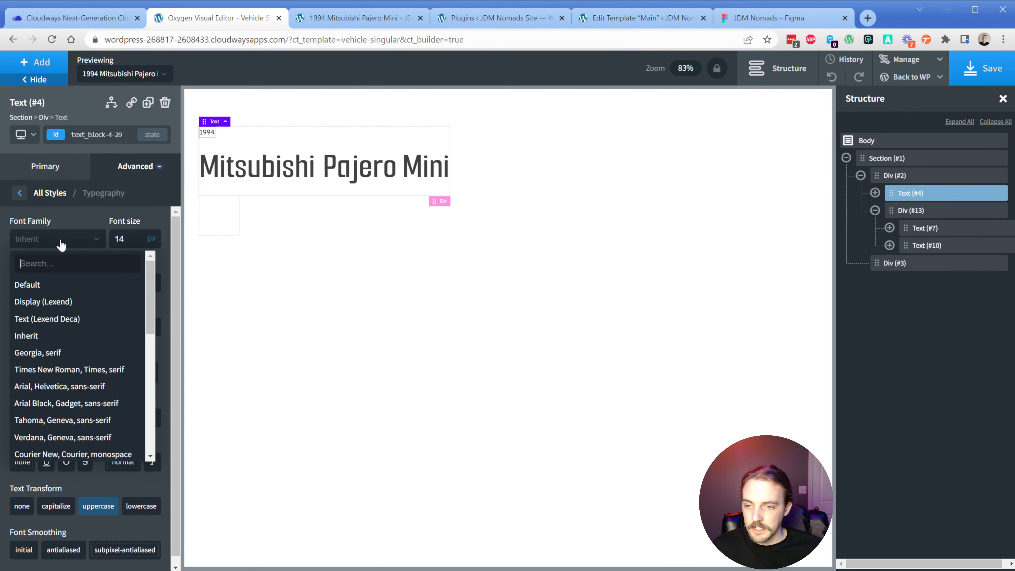
pyautogui.click(80, 307)
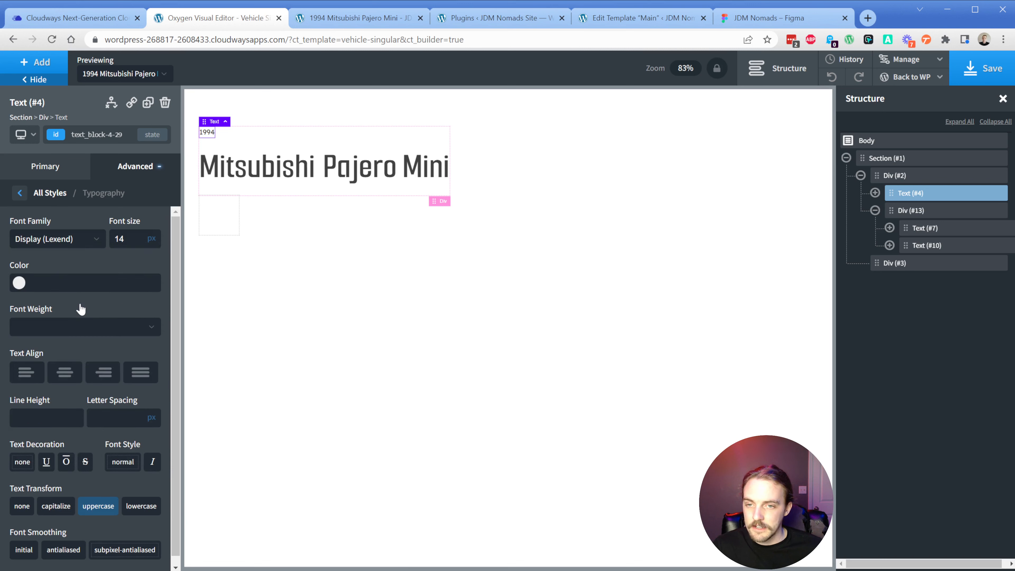
pyautogui.click(65, 245)
pyautogui.click(57, 283)
# Step: Set the year text's font size to 18 px, recheck the label's font in Figma, and set the year's font family to Inherit
pyautogui.doubleClick(119, 239)
pyautogui.write('18')
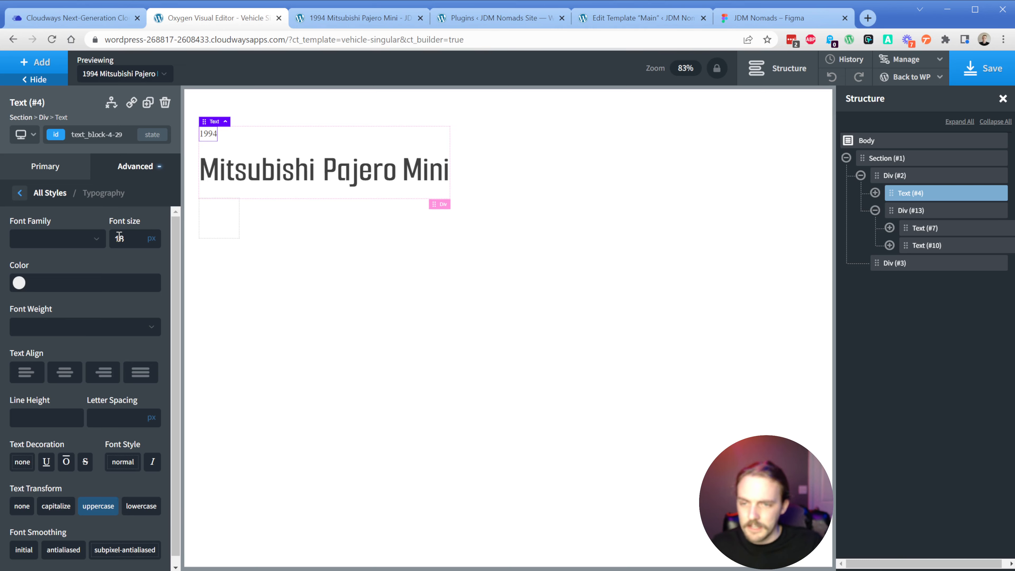
pyautogui.click(775, 18)
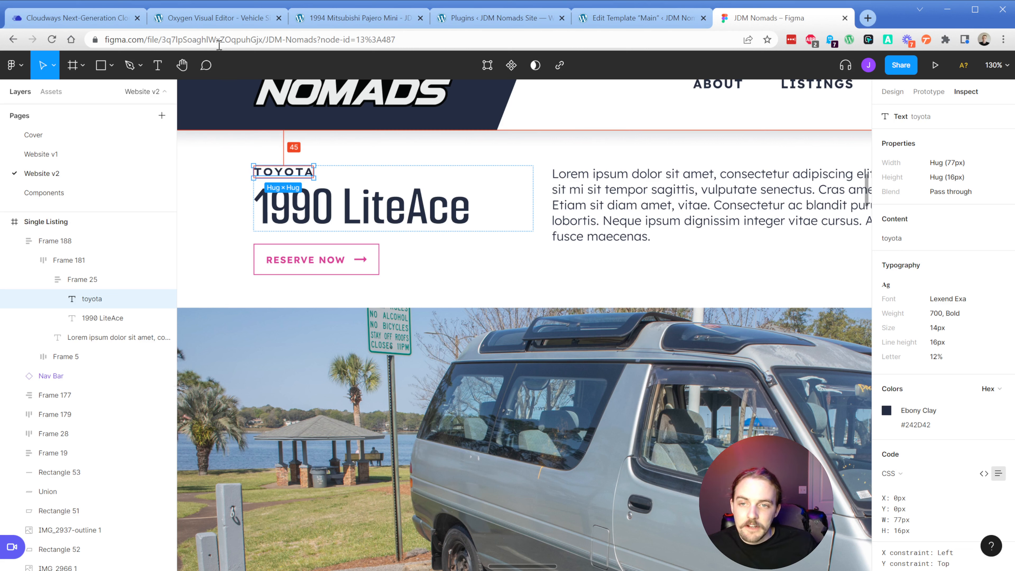
pyautogui.click(219, 20)
pyautogui.click(56, 239)
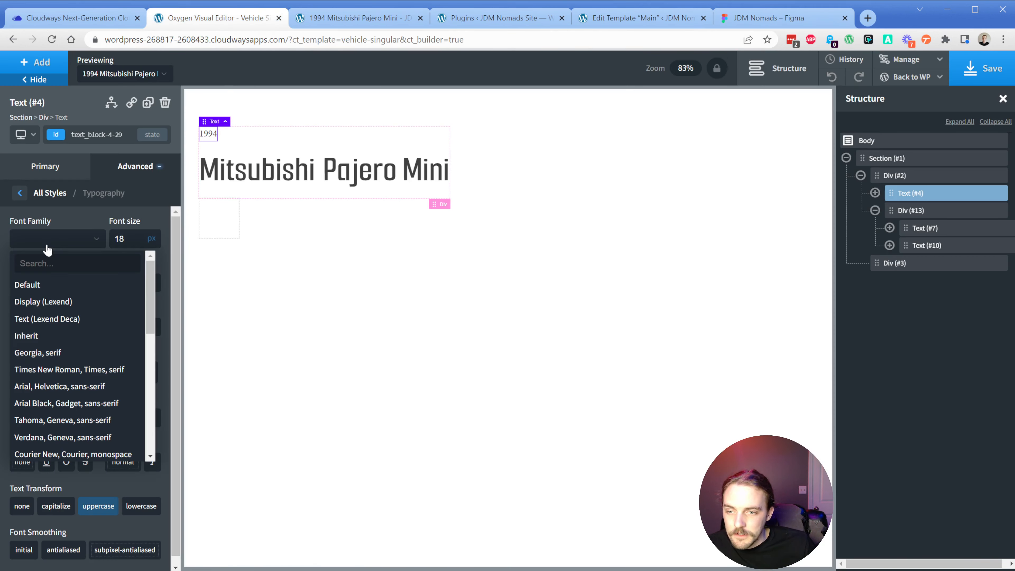
pyautogui.click(51, 337)
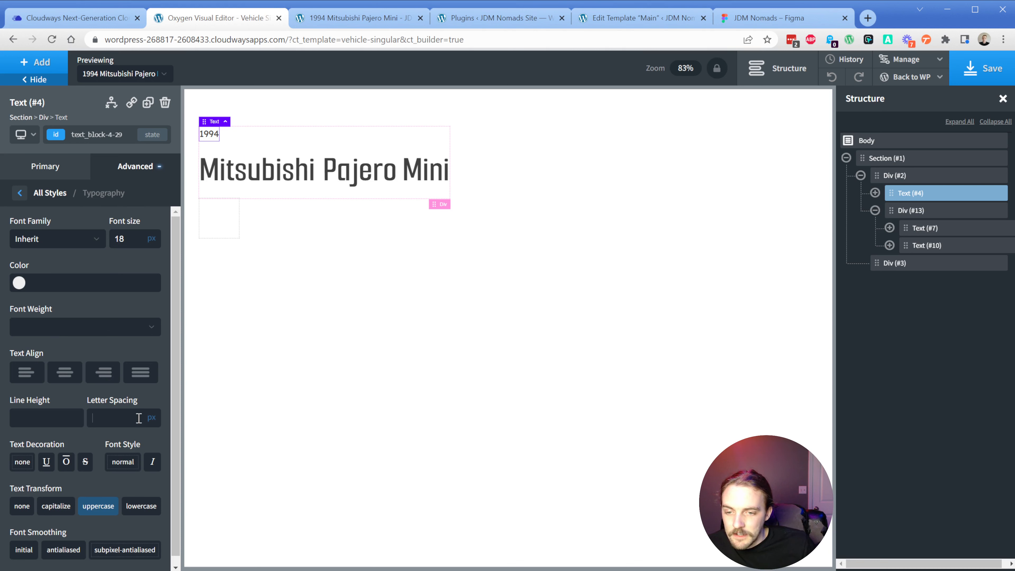
# Step: Try a letter spacing of 12% on the year text, then set it to 2 px
pyautogui.click(157, 419)
pyautogui.write('1')
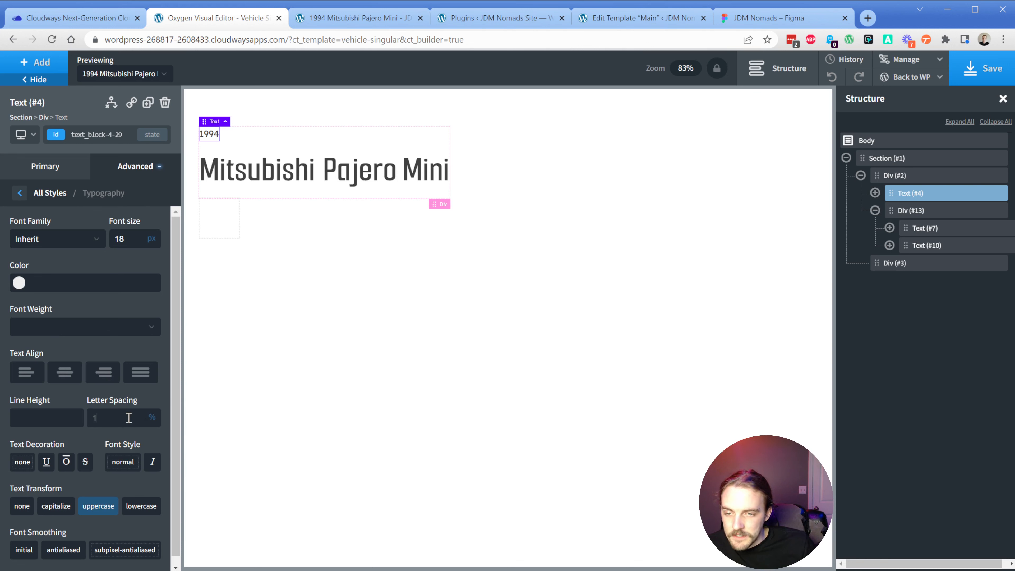
pyautogui.write('2')
pyautogui.click(128, 418)
pyautogui.click(154, 403)
pyautogui.write('2')
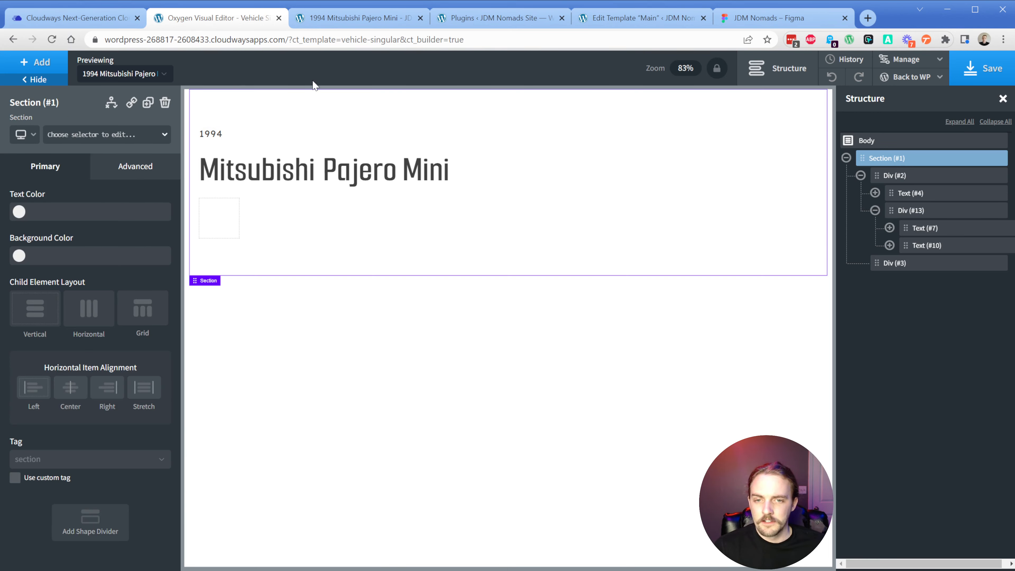
# Step: Check the Figma layout, then in Oxygen add a Link Wrapper below the vehicle name in the first div with the class button__primary
pyautogui.click(754, 17)
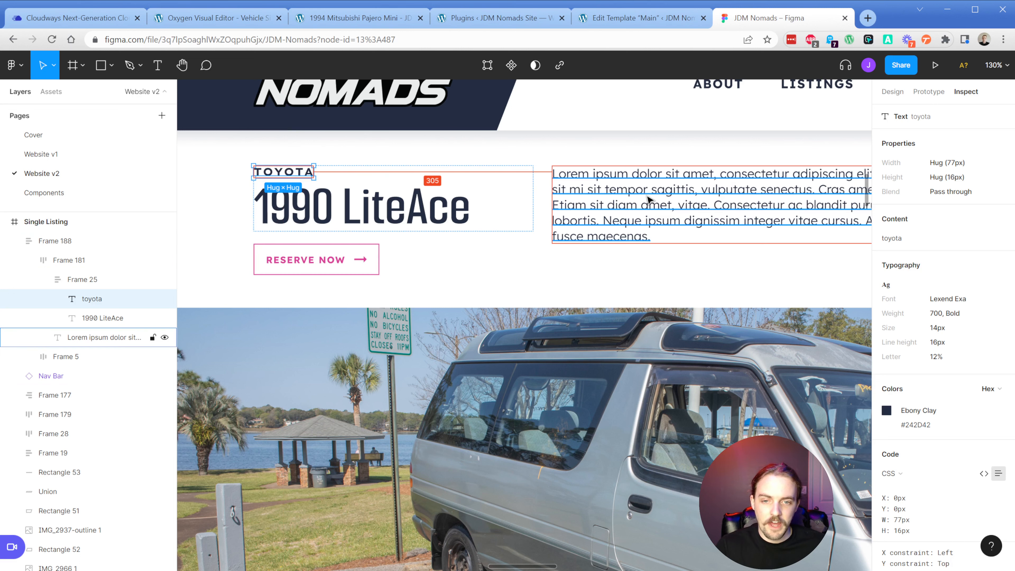
pyautogui.click(259, 21)
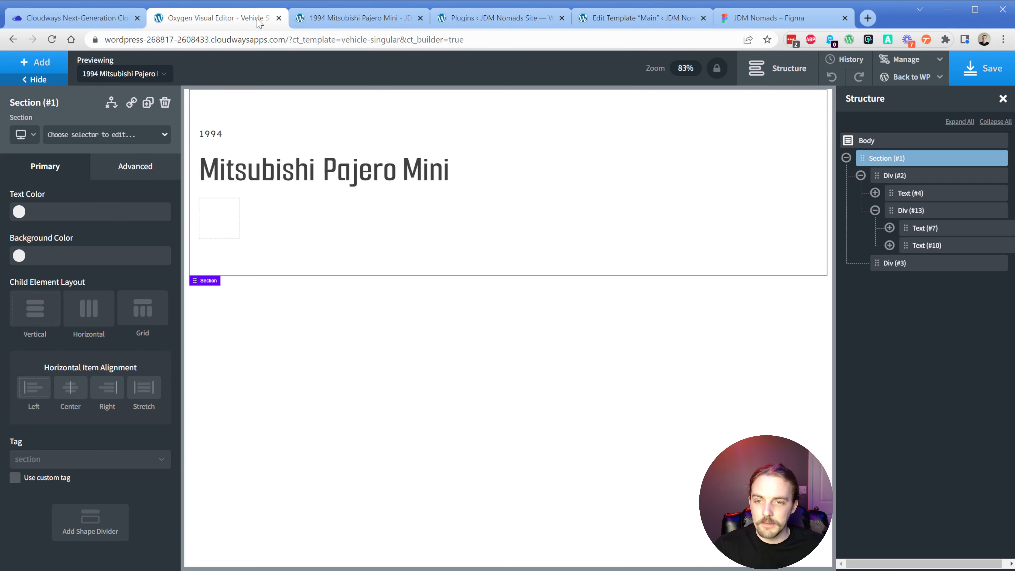
pyautogui.click(335, 140)
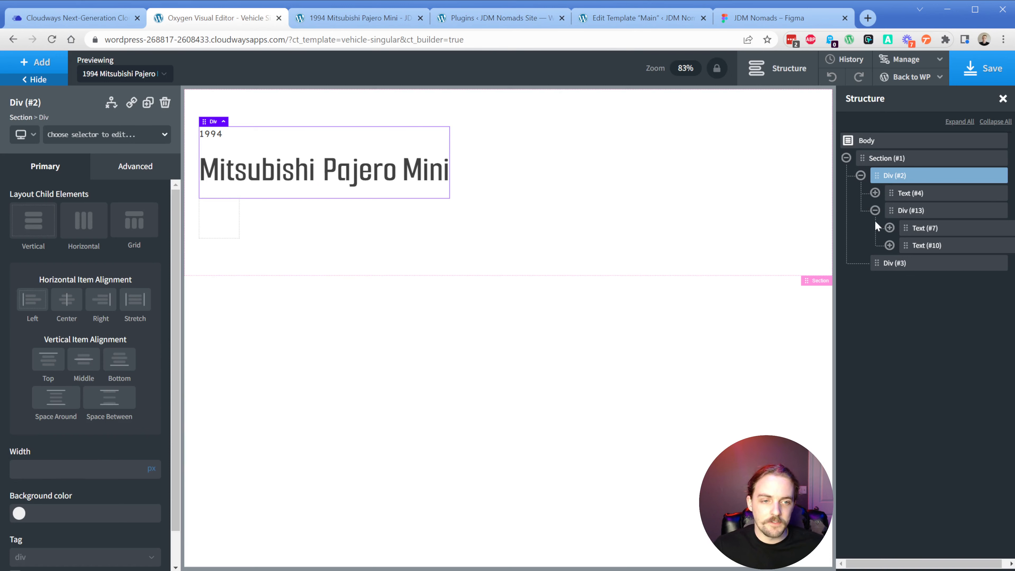
pyautogui.click(875, 211)
pyautogui.click(45, 65)
pyautogui.write('link')
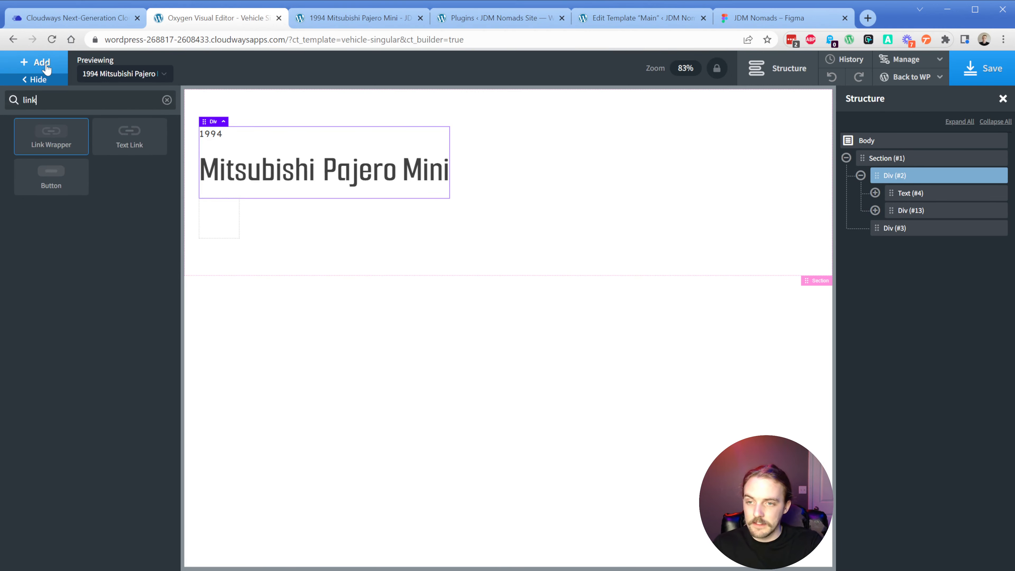
pyautogui.press('Return')
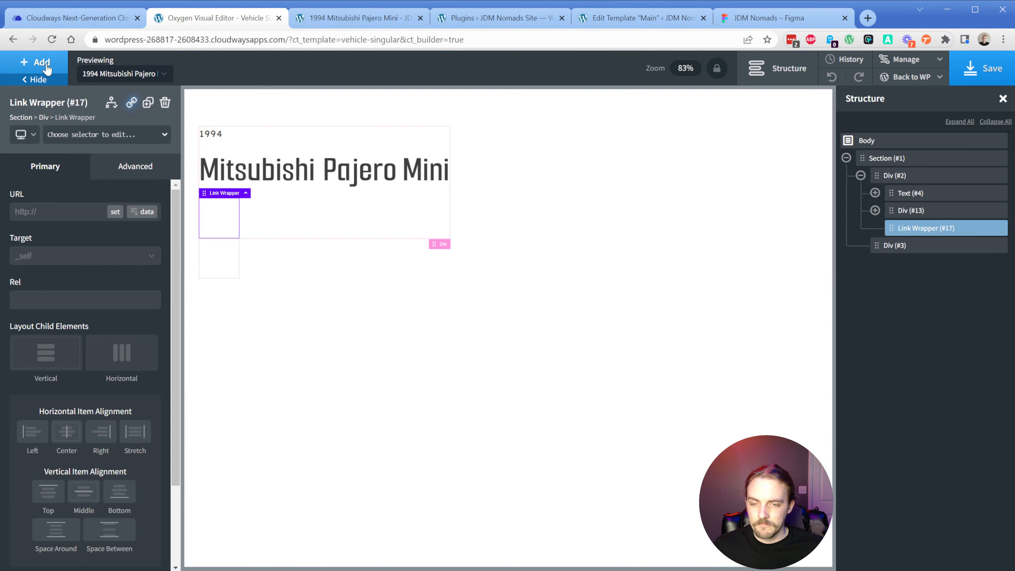
pyautogui.click(83, 135)
pyautogui.write('butt')
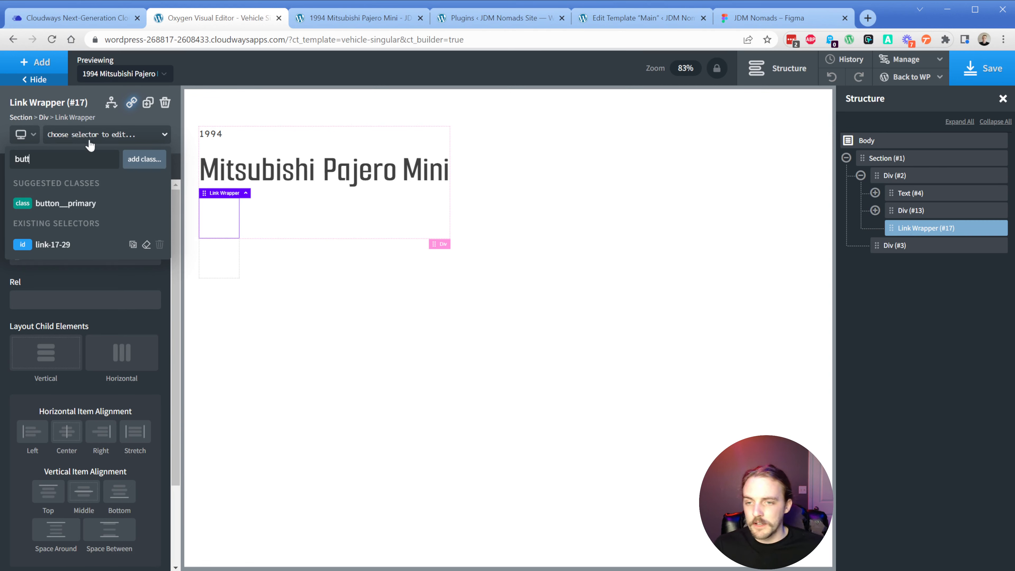
pyautogui.click(91, 203)
# Step: Add a text element inside the link wrapper reading "Reserve now"
pyautogui.click(35, 62)
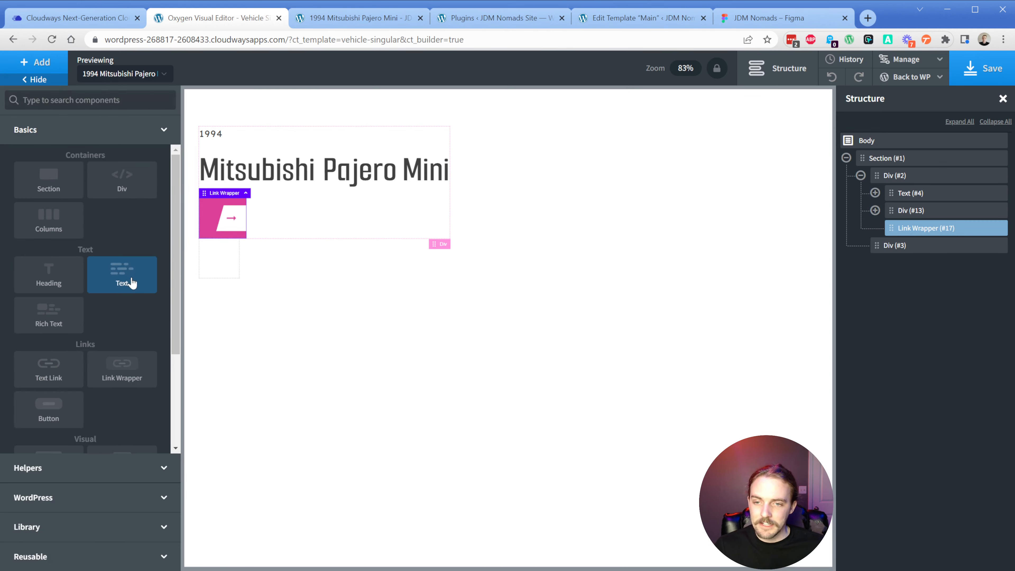
pyautogui.click(123, 276)
pyautogui.doubleClick(283, 216)
pyautogui.write('R')
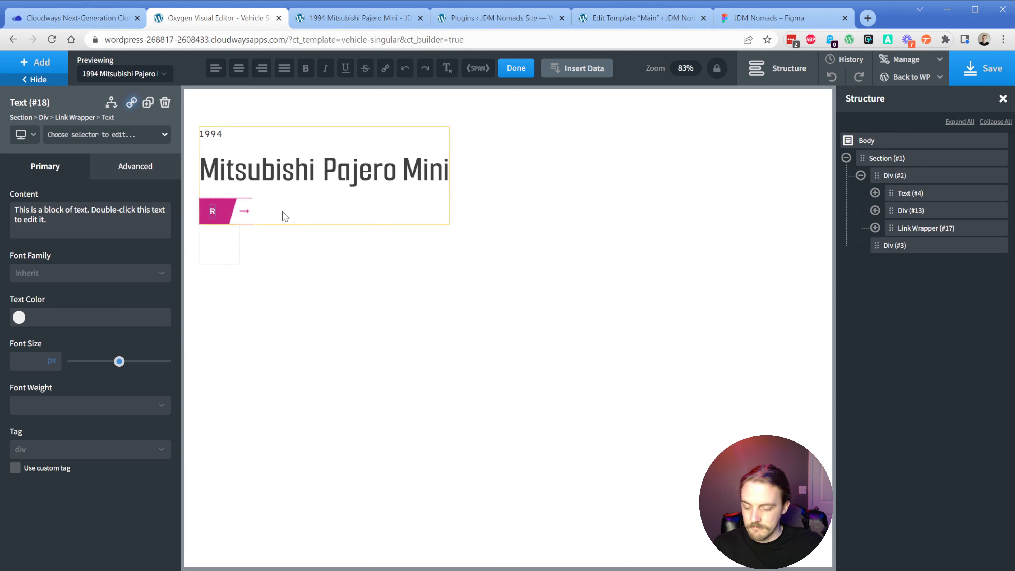
pyautogui.write('eserve now')
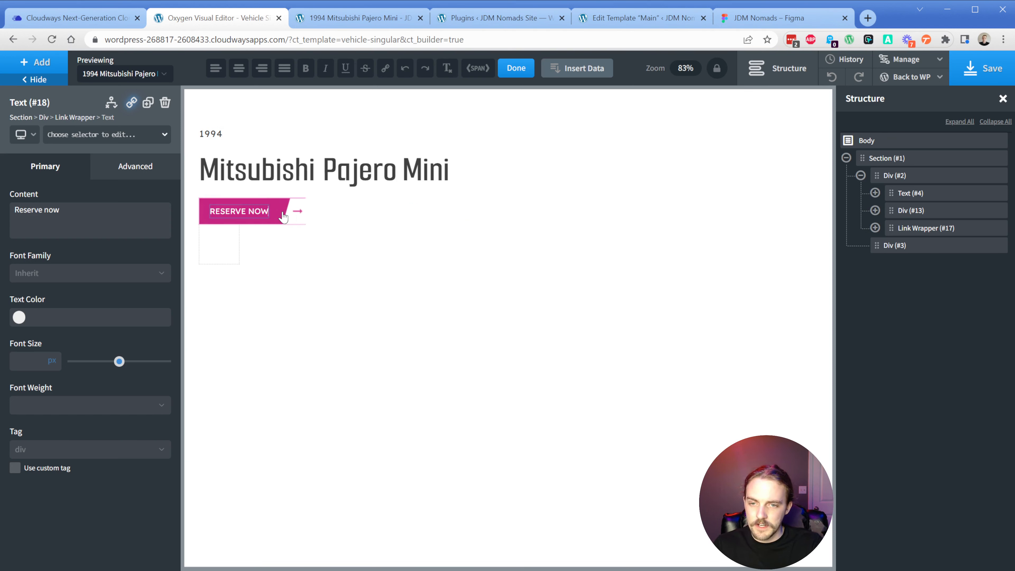
pyautogui.click(405, 221)
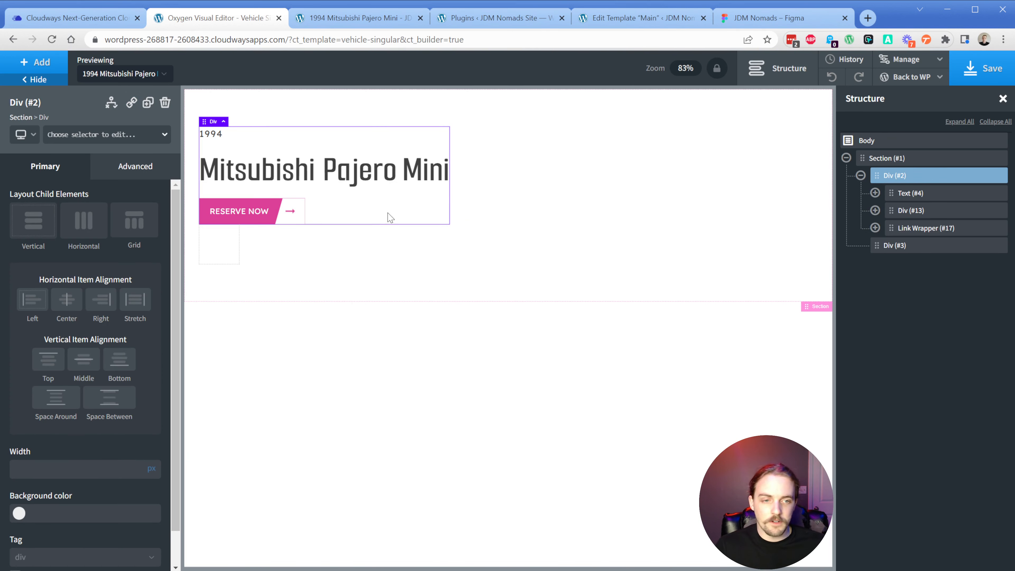
# Step: Add a text element to the empty second div and fill it with the dynamic post content
pyautogui.click(220, 257)
pyautogui.click(47, 64)
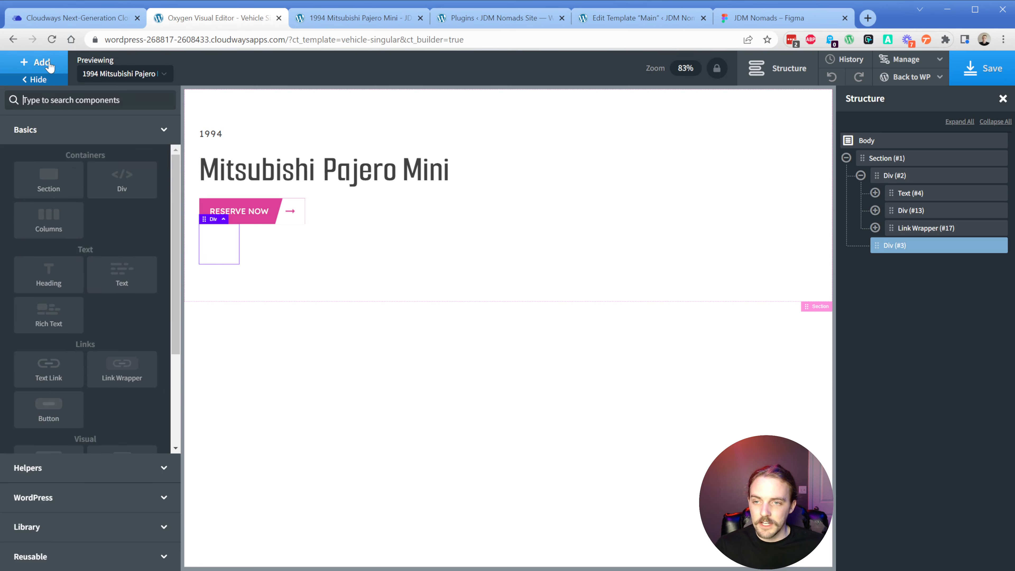
pyautogui.click(121, 274)
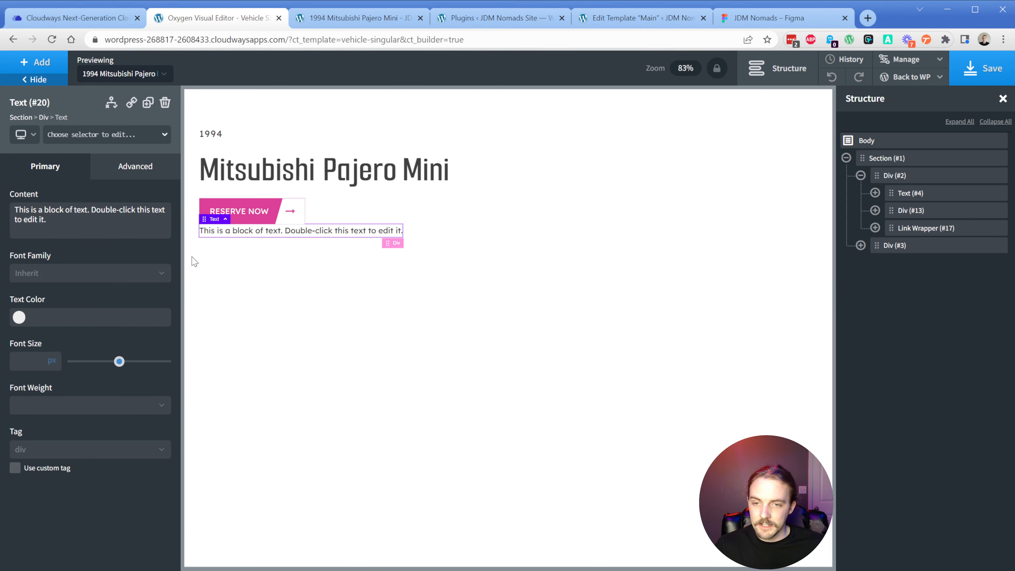
pyautogui.doubleClick(279, 231)
pyautogui.click(567, 68)
pyautogui.click(273, 200)
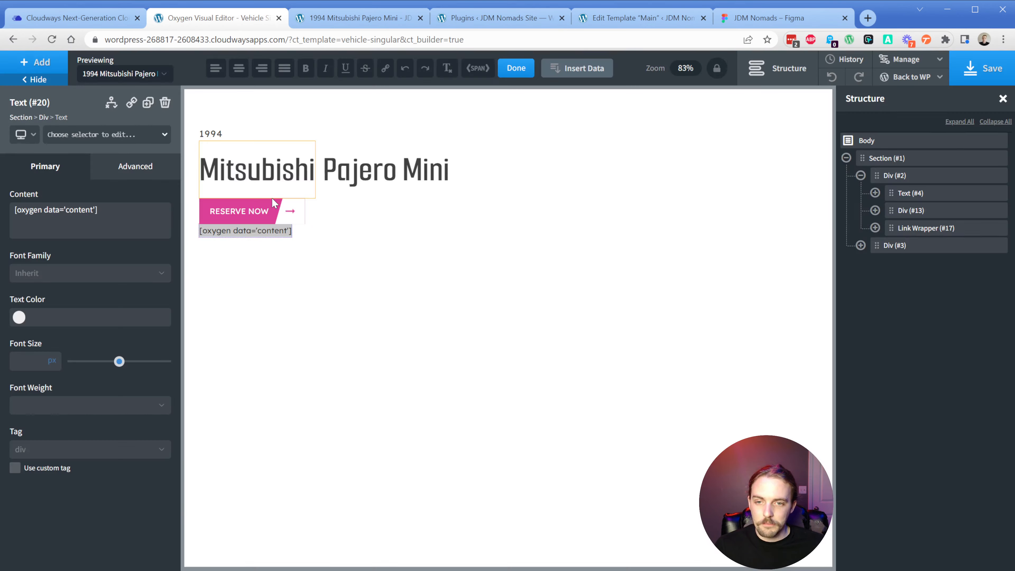
pyautogui.click(111, 193)
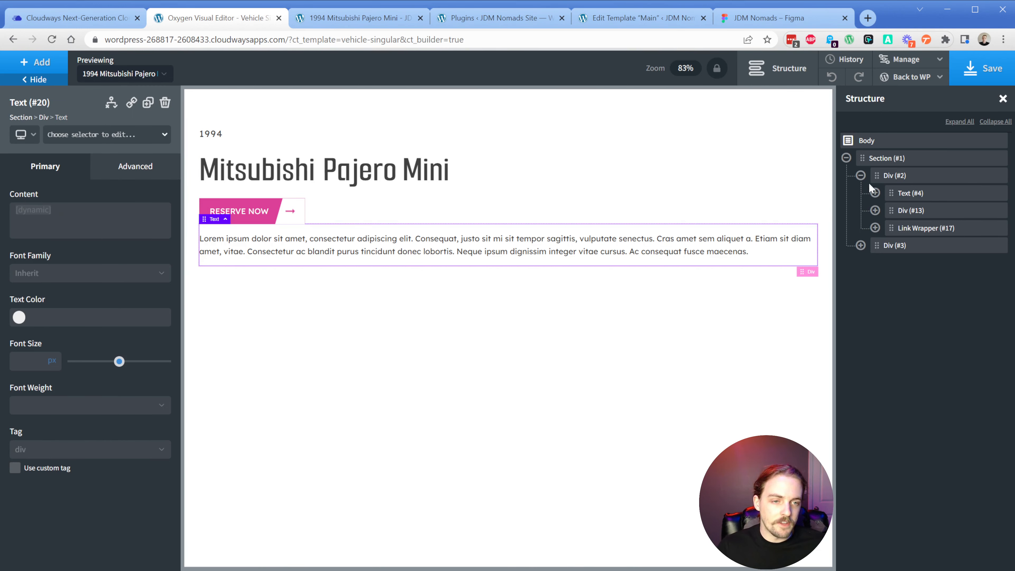
# Step: Lay out the section's two divs horizontally with middle vertical alignment
pyautogui.click(861, 175)
pyautogui.click(888, 159)
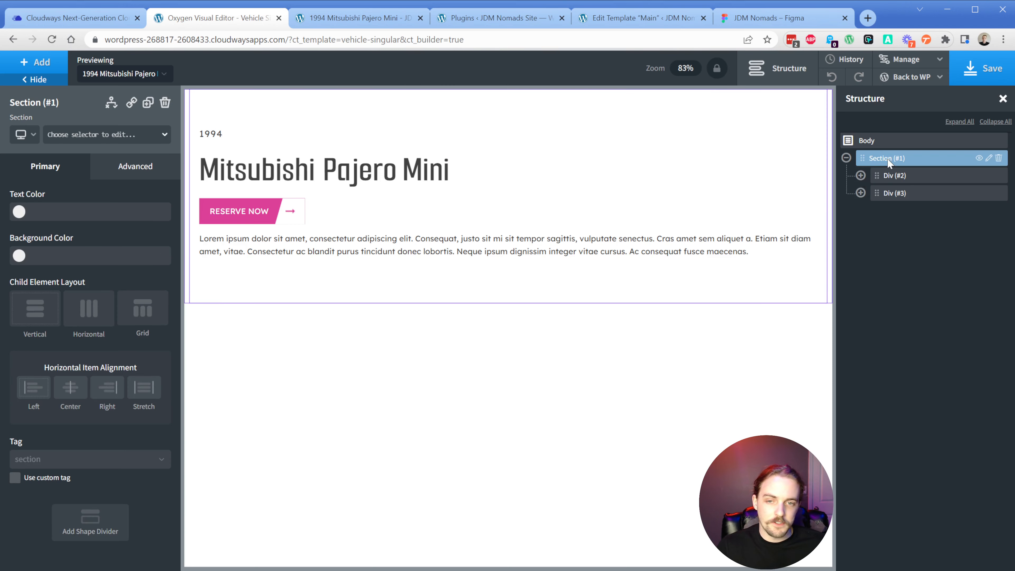
pyautogui.click(102, 312)
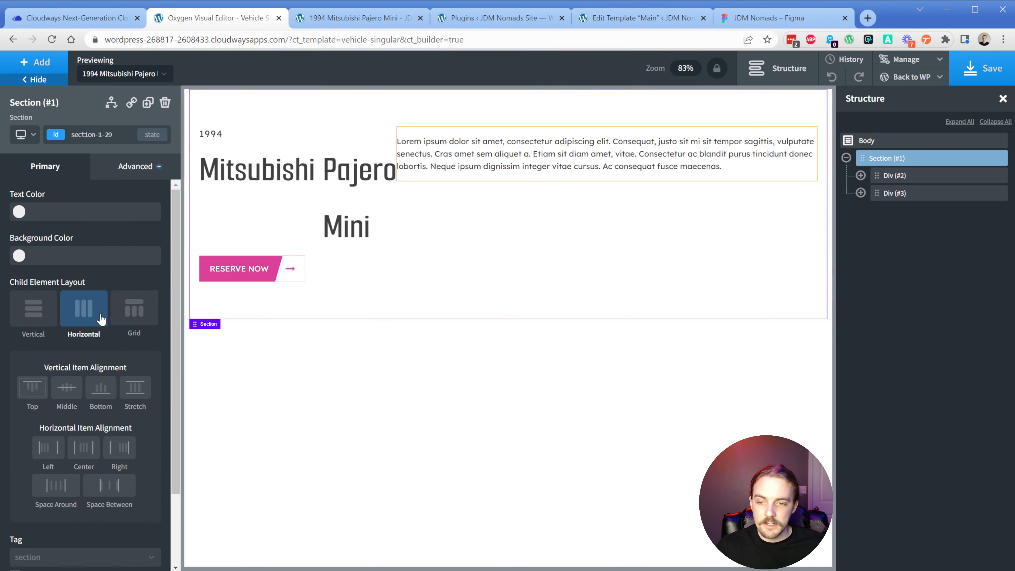
pyautogui.click(66, 390)
# Step: Check the description's width in the Figma design, then set the second div's max-width to 540 px in Oxygen
pyautogui.click(894, 193)
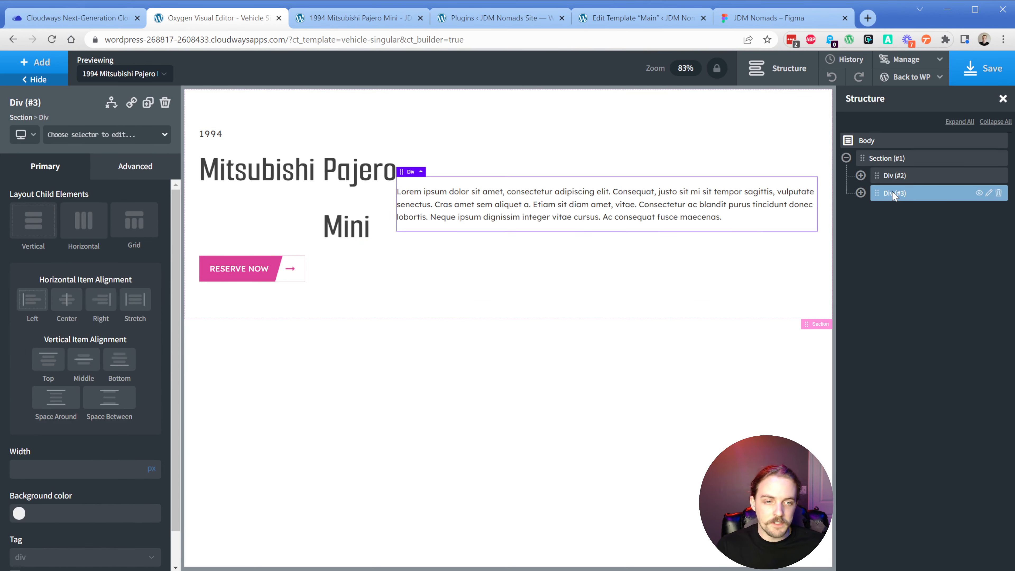
pyautogui.click(754, 24)
pyautogui.click(603, 220)
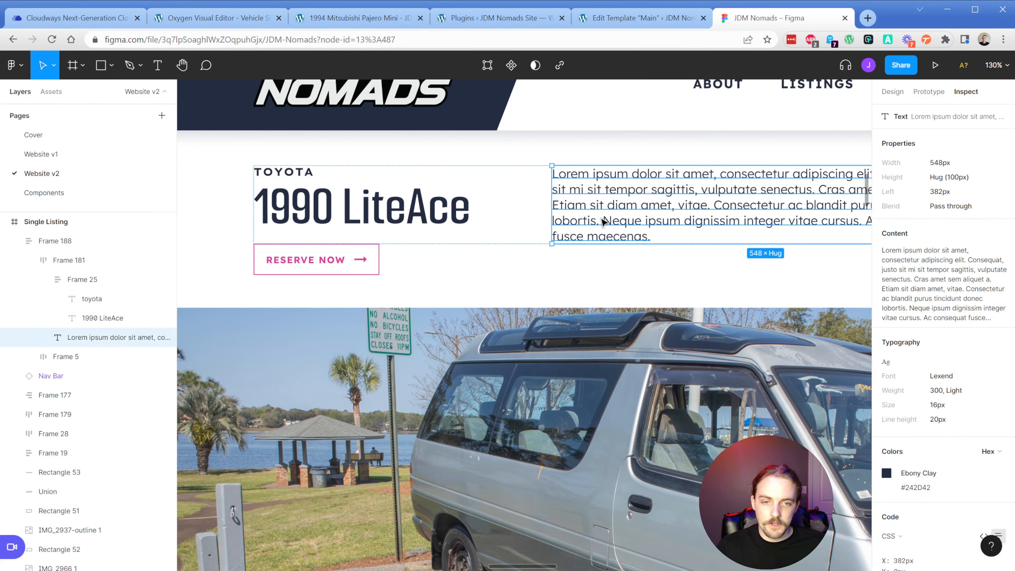
pyautogui.moveTo(603, 221); pyautogui.dragTo(395, 241)
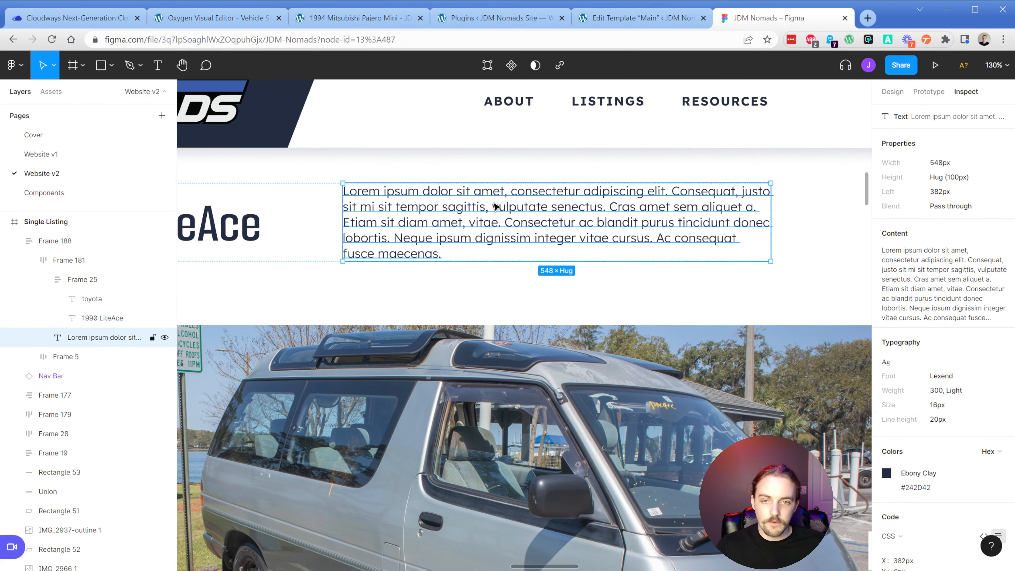
pyautogui.click(240, 18)
pyautogui.click(134, 167)
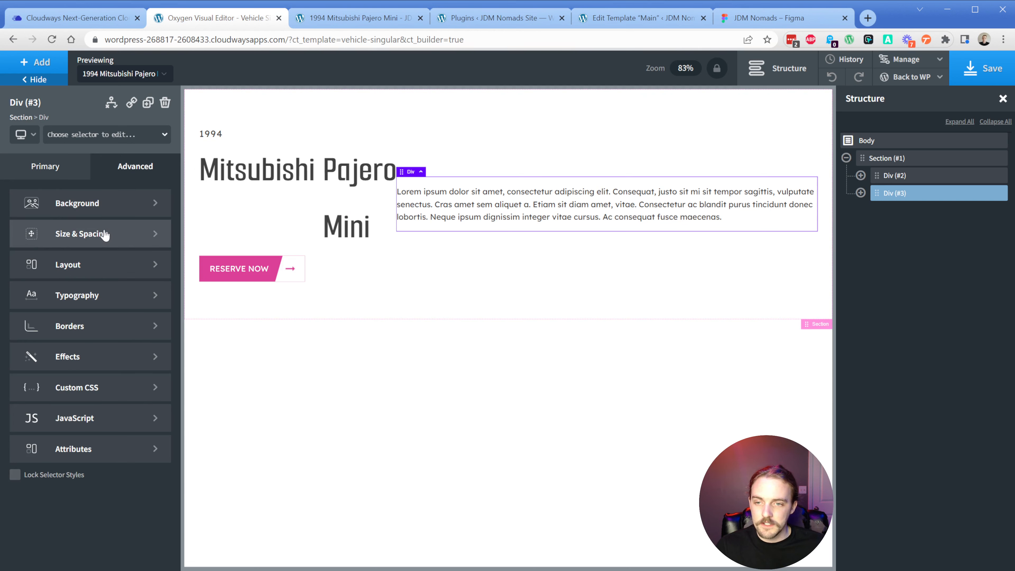
pyautogui.click(105, 231)
pyautogui.write('53')
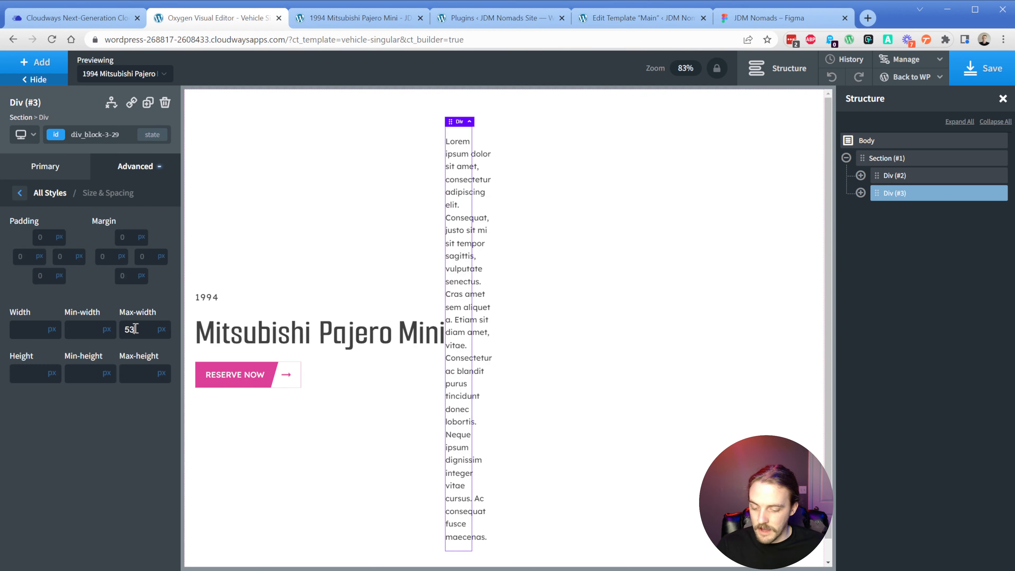
pyautogui.write('540')
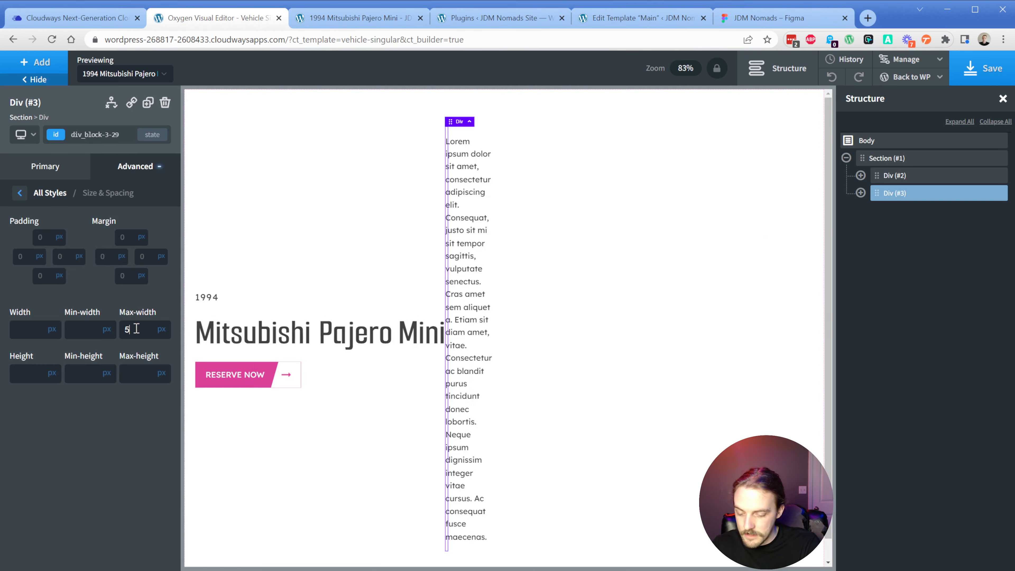
# Step: Distribute the section's two divs horizontally with Space Between
pyautogui.click(413, 216)
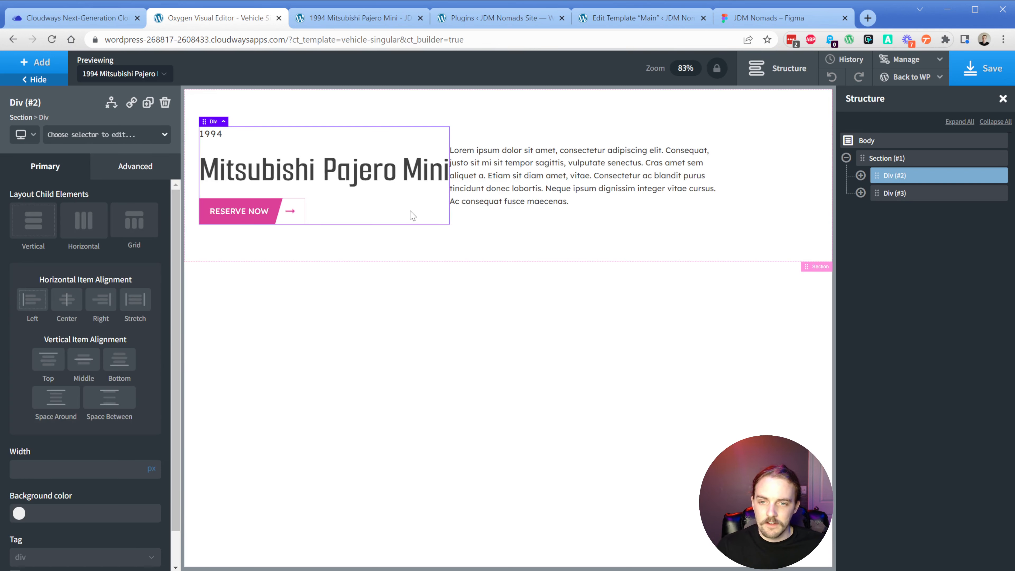
pyautogui.click(477, 235)
pyautogui.click(127, 487)
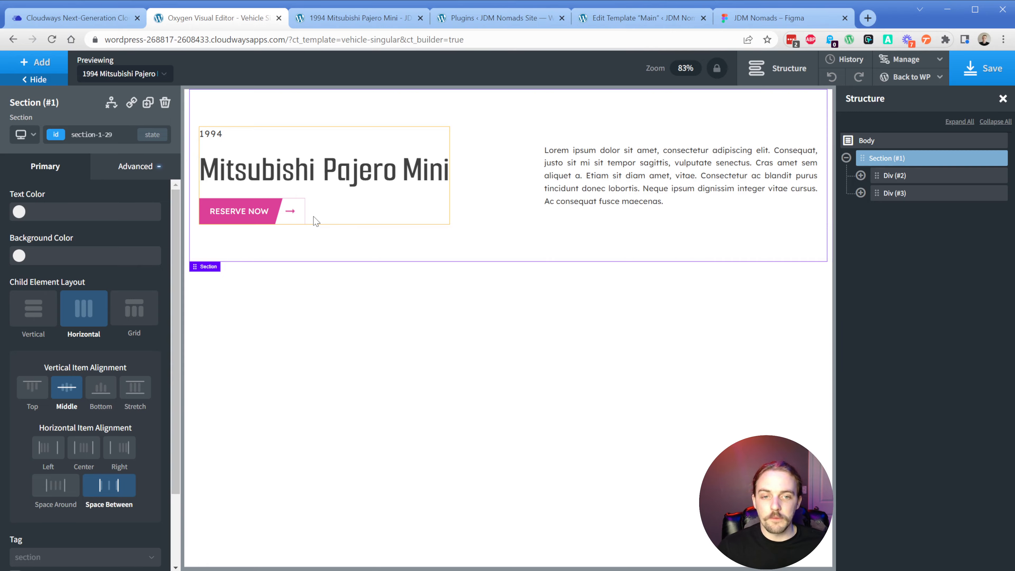
# Step: Check the Single Listing layout below the header in Figma, then add a new section under the existing one in Oxygen
pyautogui.hotkey('ctrl', '9')
pyautogui.scroll(-1, 615, 266)
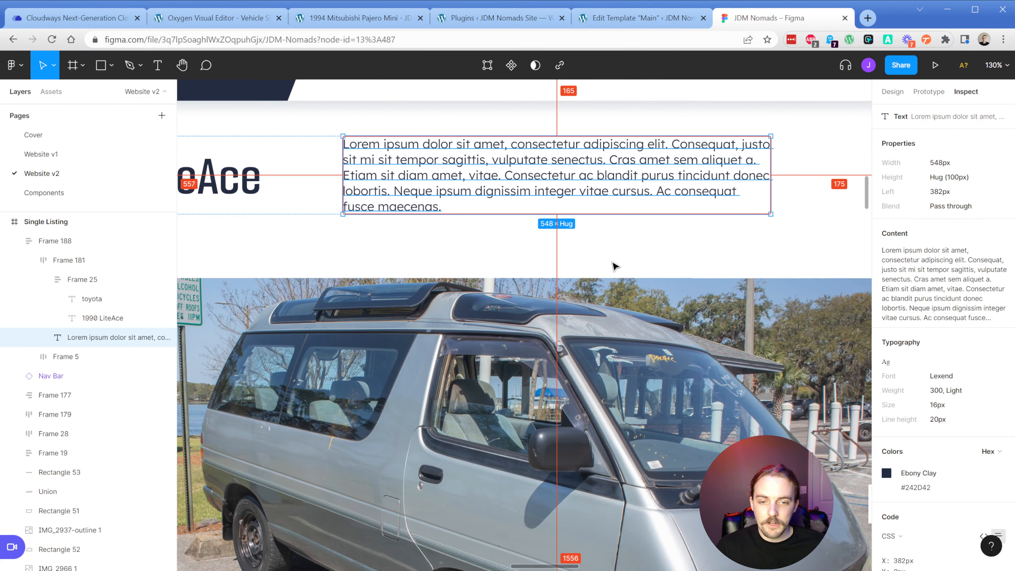
pyautogui.scroll(-5, 614, 267)
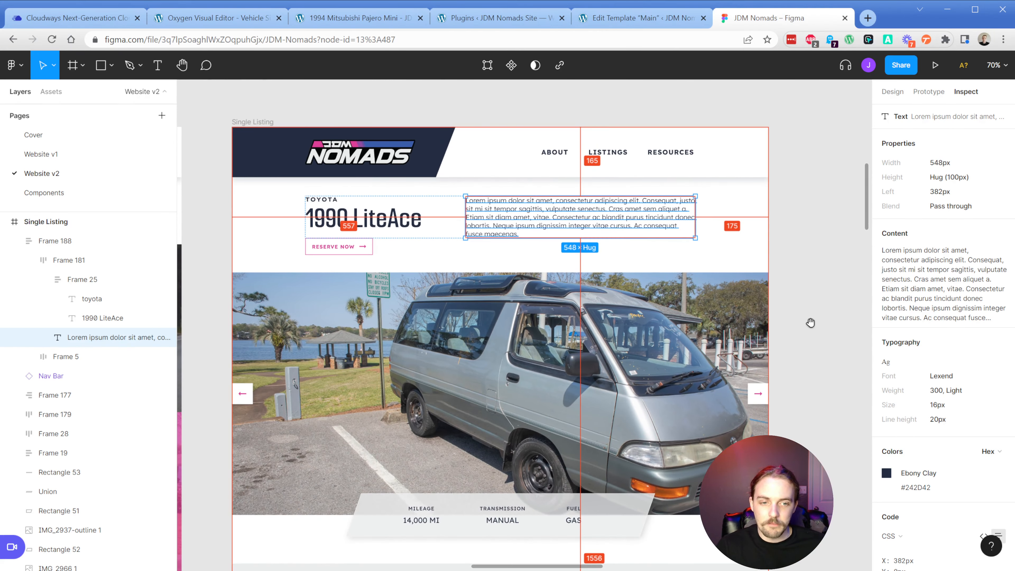
pyautogui.moveTo(811, 323); pyautogui.dragTo(819, 283)
pyautogui.click(820, 283)
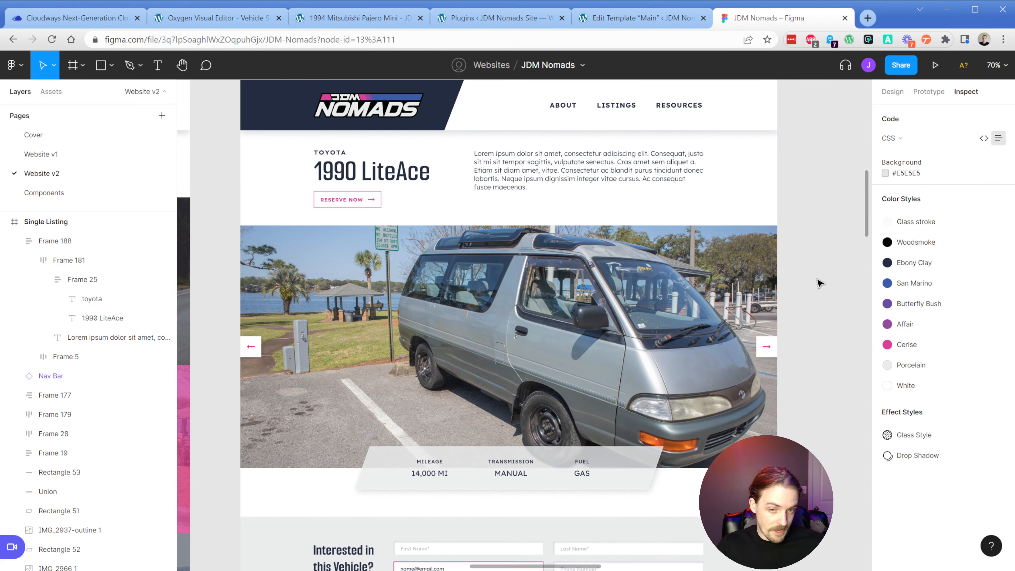
pyautogui.click(212, 18)
pyautogui.click(36, 62)
pyautogui.click(49, 189)
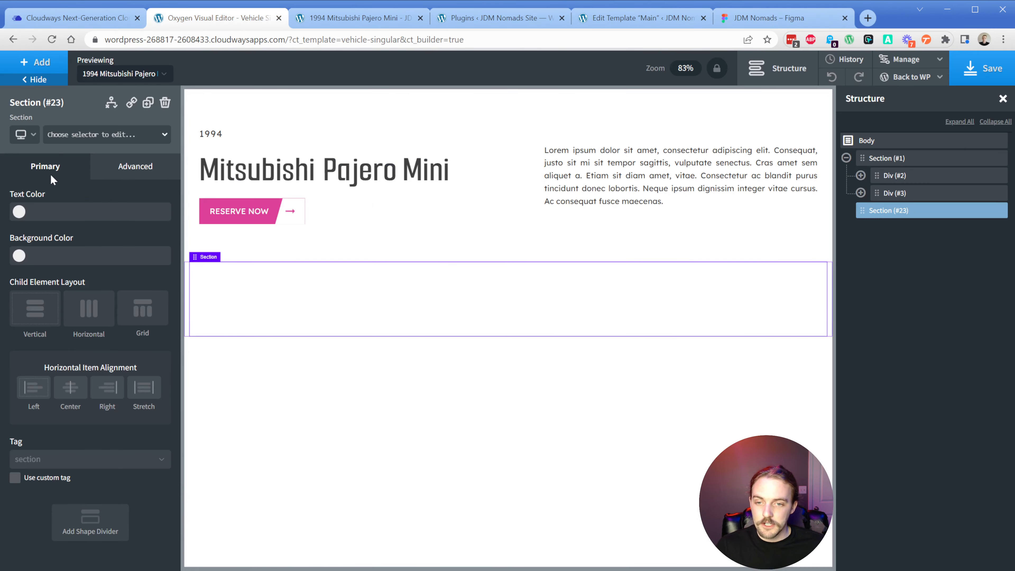
# Step: Add a Gallery element to the new section and set its source to Meta Box
pyautogui.click(35, 62)
pyautogui.write('gal')
pyautogui.click(52, 138)
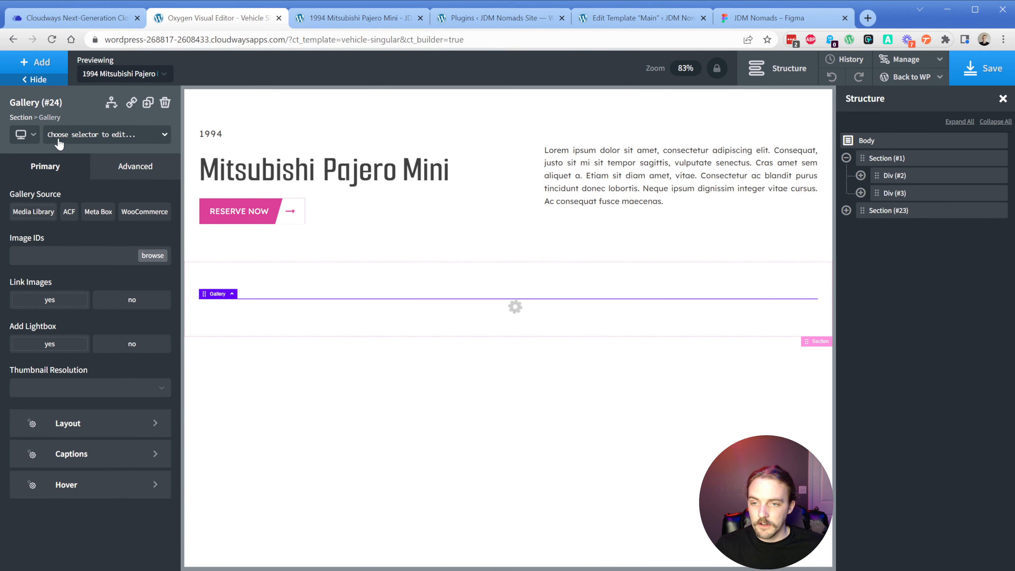
pyautogui.click(96, 212)
pyautogui.click(74, 257)
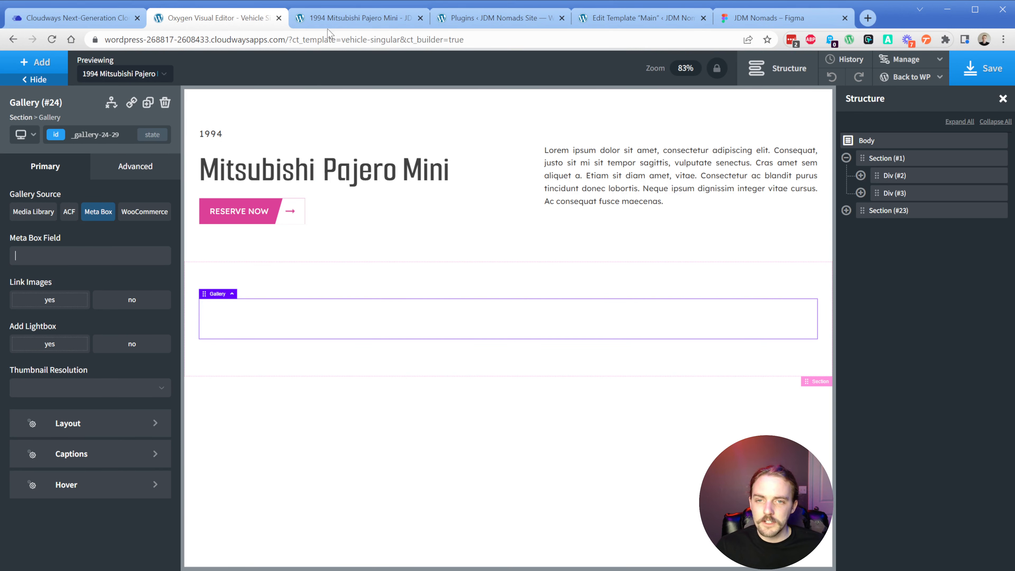
# Step: In the WordPress admin, open the Vehicle Data Points field group from Meta Box for editing
pyautogui.click(328, 20)
pyautogui.moveTo(64, 61)
pyautogui.click(47, 82)
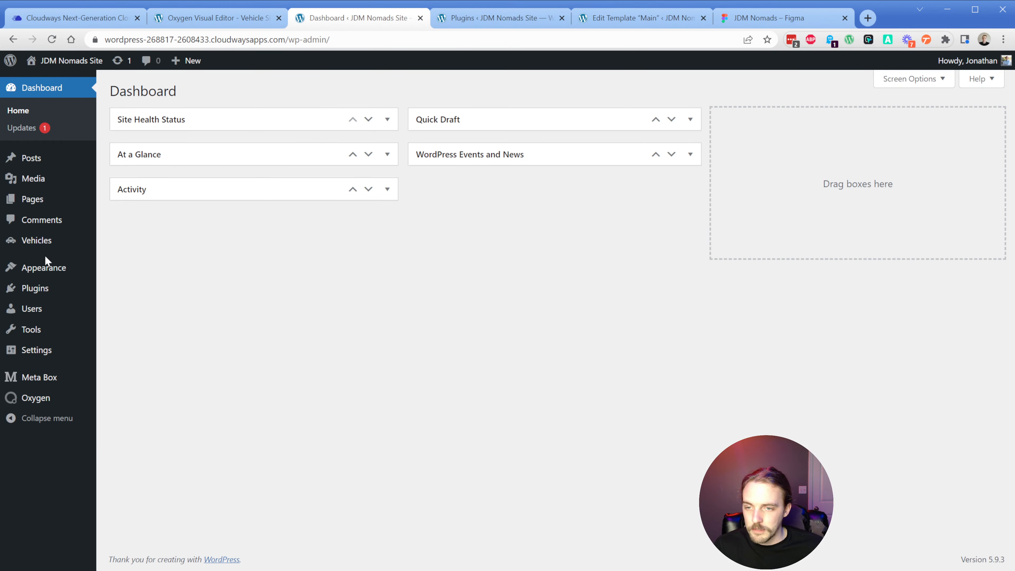
pyautogui.click(47, 380)
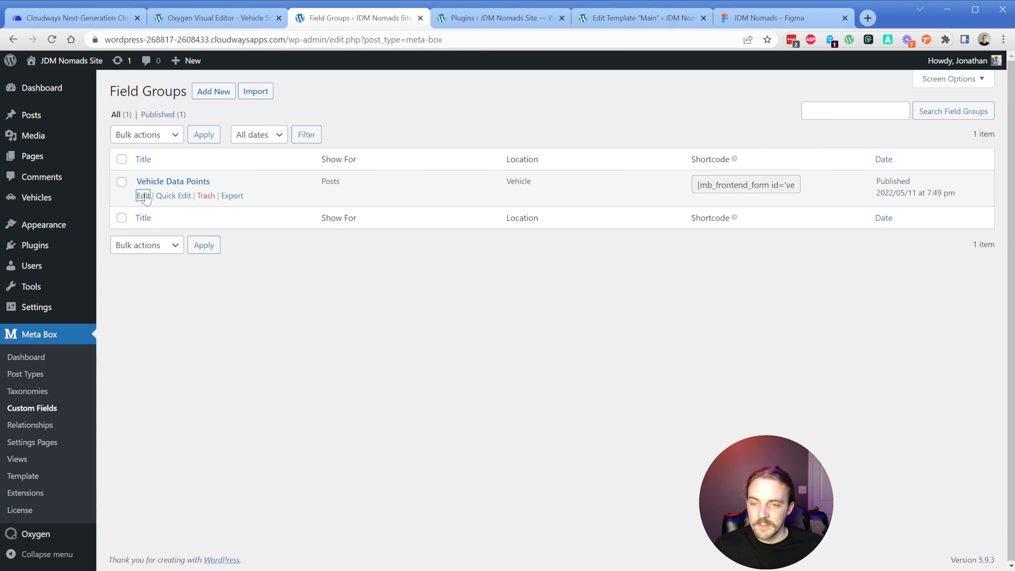
pyautogui.click(144, 196)
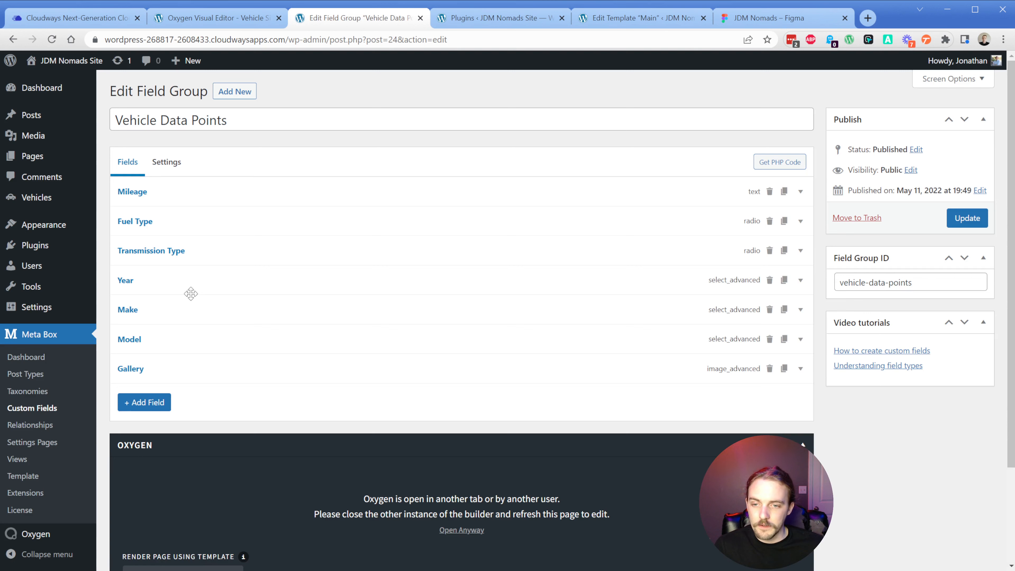
# Step: Copy the Gallery field's ID "gallery" and enter it as the Meta Box field of the Oxygen gallery
pyautogui.click(682, 370)
pyautogui.scroll(-1, 466, 396)
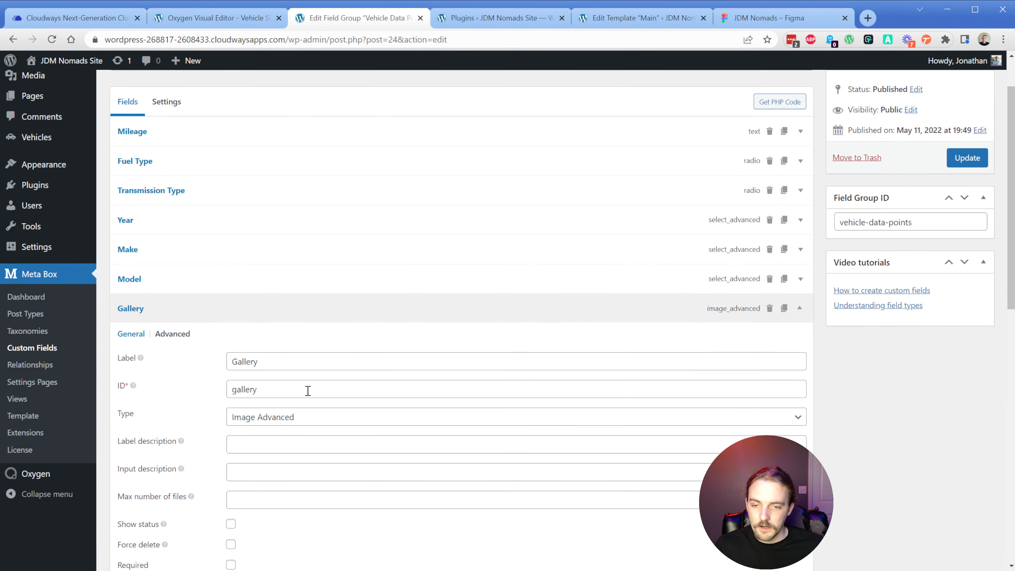
pyautogui.doubleClick(277, 389)
pyautogui.hotkey('ctrl', 'c')
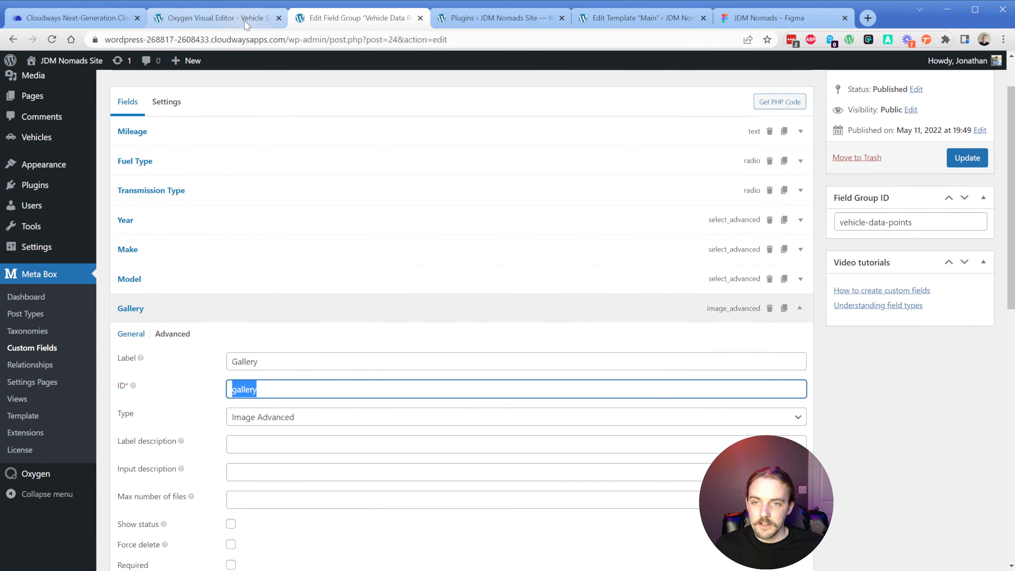
pyautogui.click(216, 17)
pyautogui.hotkey('ctrl', 'v')
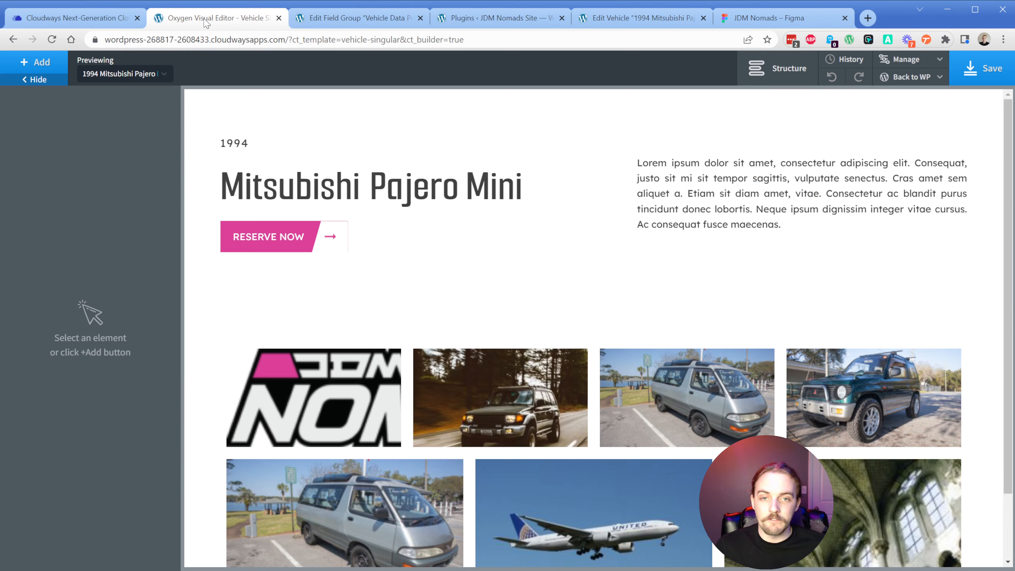
# Step: Review the Gallery field's settings in the field group and the gallery images on the 1994 Mitsubishi Pajero Mini vehicle
pyautogui.click(376, 19)
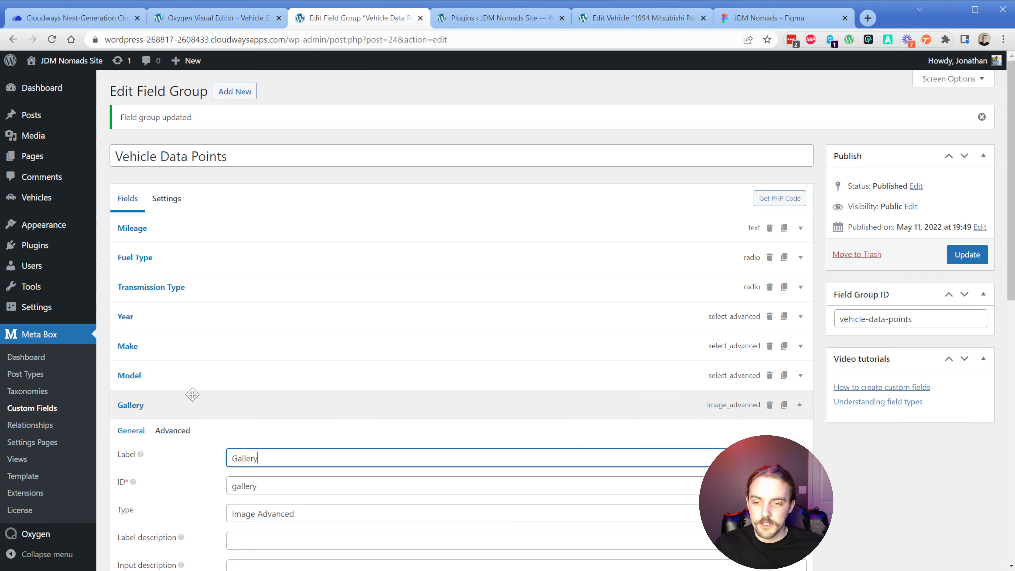
pyautogui.scroll(-8, 192, 394)
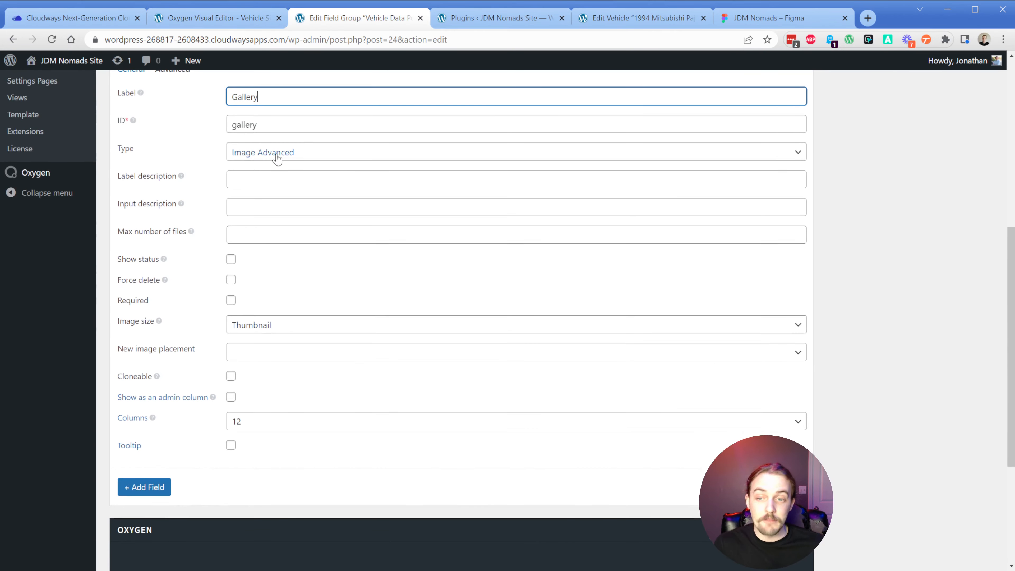
pyautogui.click(632, 21)
pyautogui.scroll(-12, 366, 332)
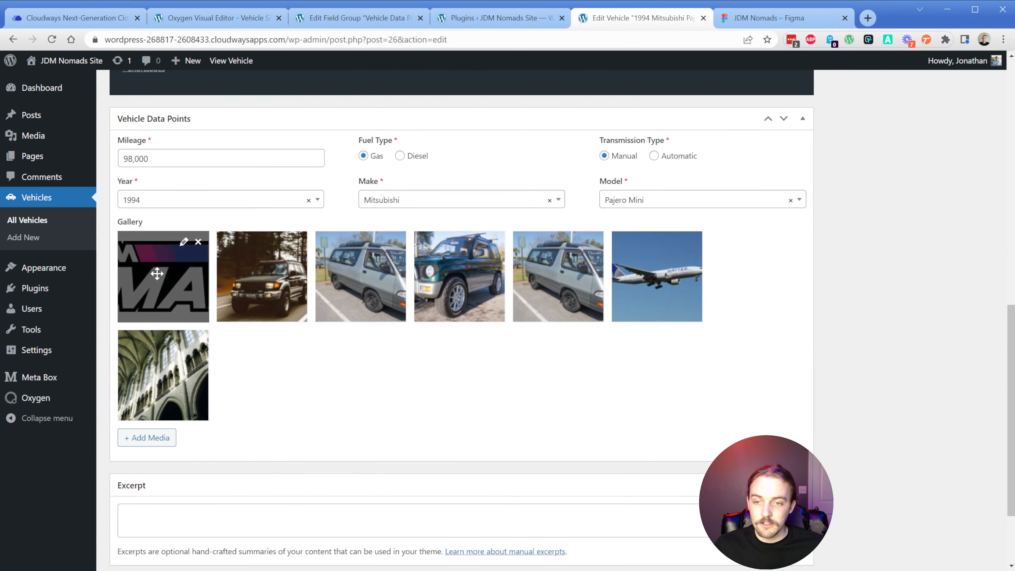
pyautogui.moveTo(460, 280); pyautogui.dragTo(482, 284)
# Step: Back in the Oxygen template, change the gallery's layout to grid and look over the images
pyautogui.click(226, 18)
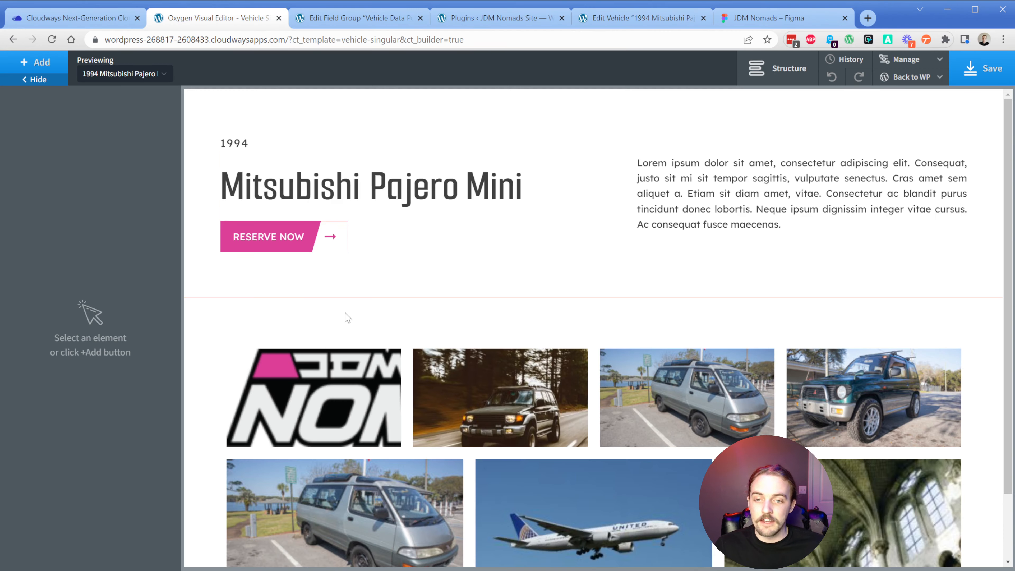
pyautogui.click(394, 390)
pyautogui.scroll(-2, 393, 391)
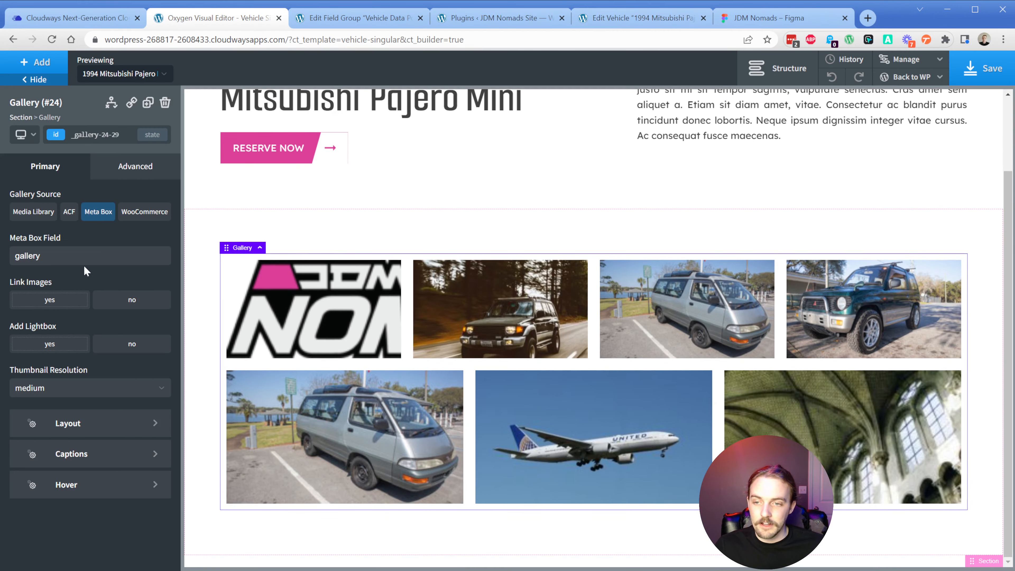
pyautogui.doubleClick(85, 258)
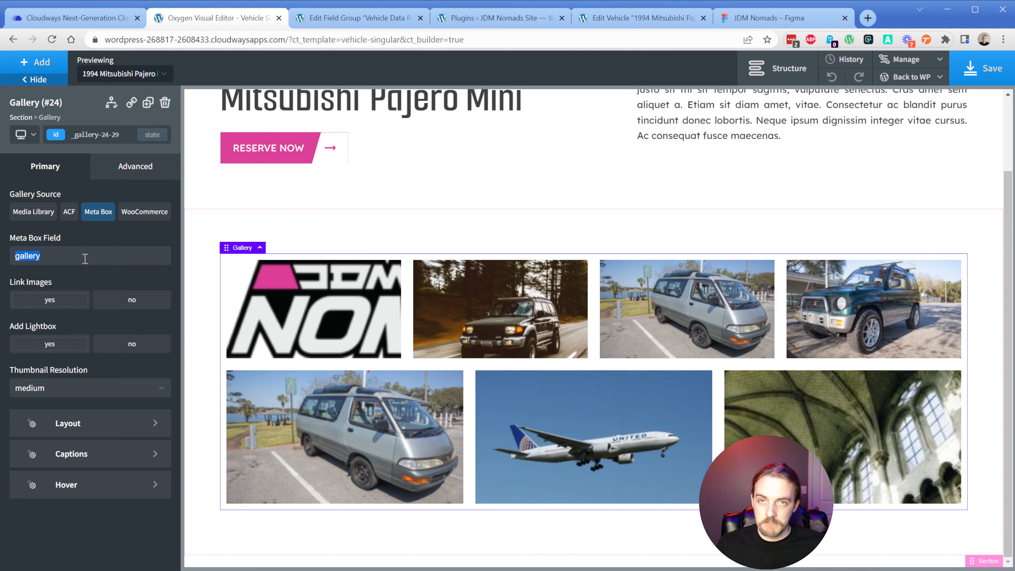
pyautogui.click(82, 424)
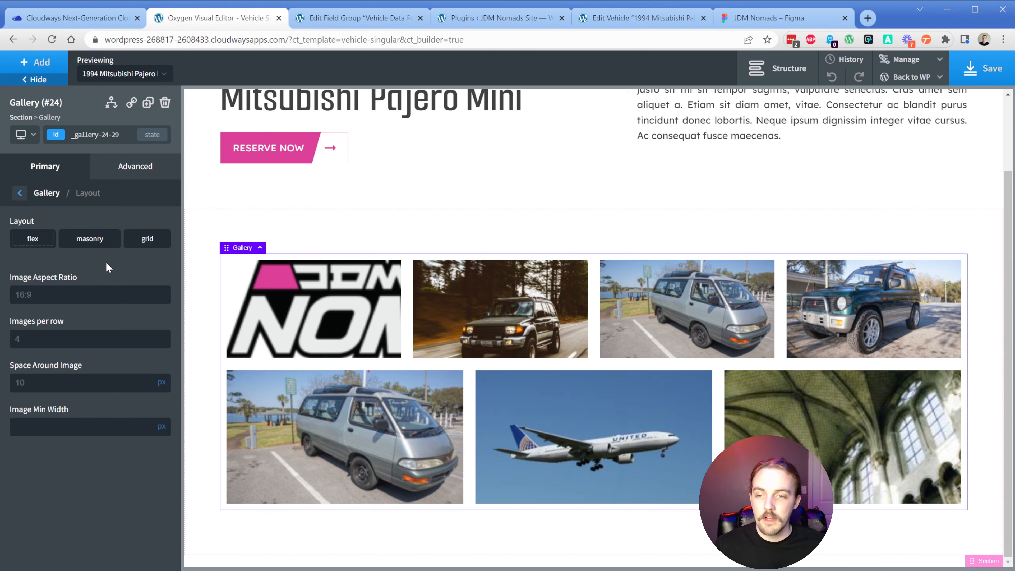
pyautogui.click(136, 248)
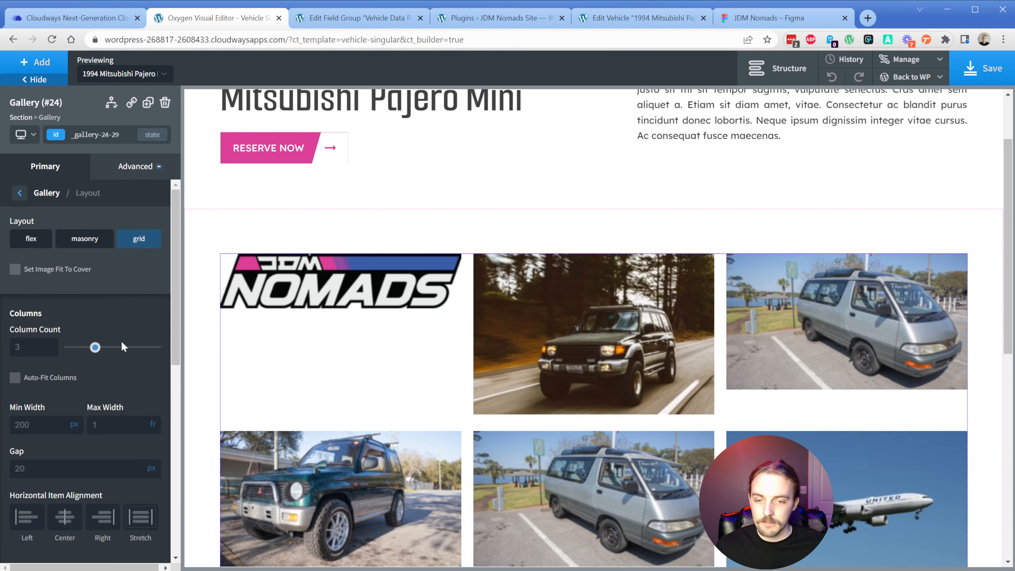
pyautogui.scroll(-3, 481, 418)
pyautogui.scroll(-1, 536, 392)
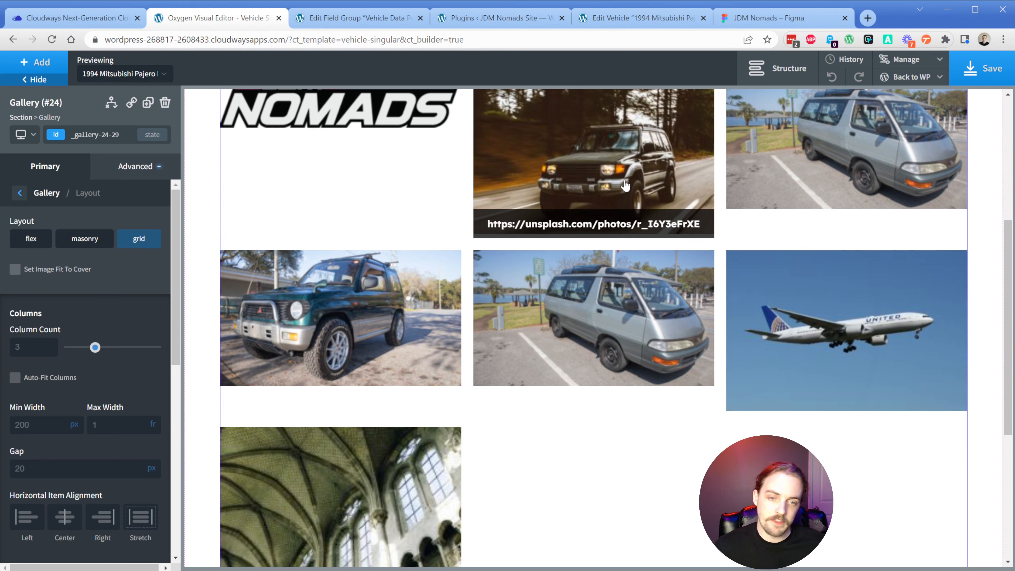
pyautogui.scroll(-5, 403, 300)
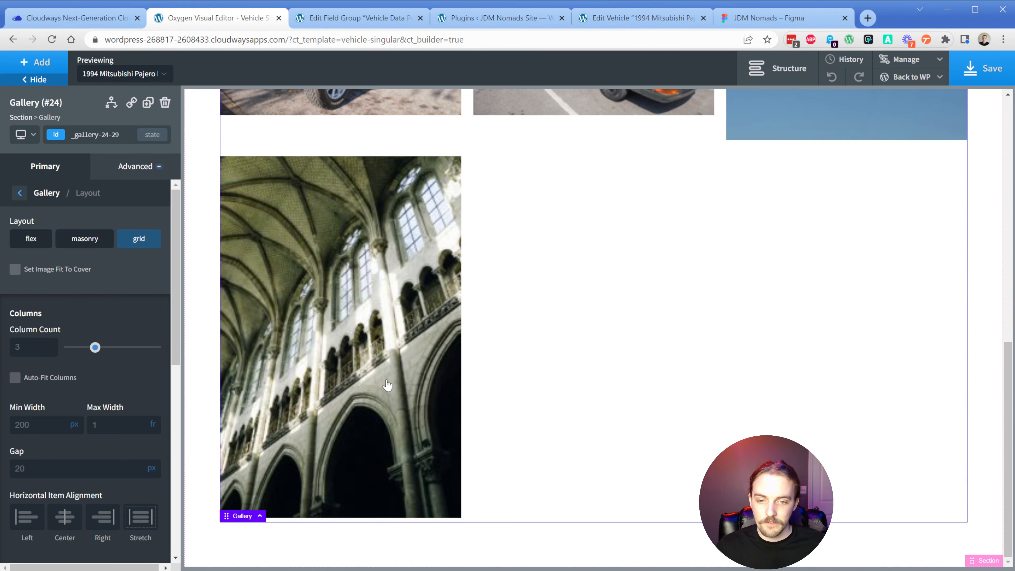
pyautogui.scroll(8, 398, 389)
pyautogui.scroll(3, 398, 388)
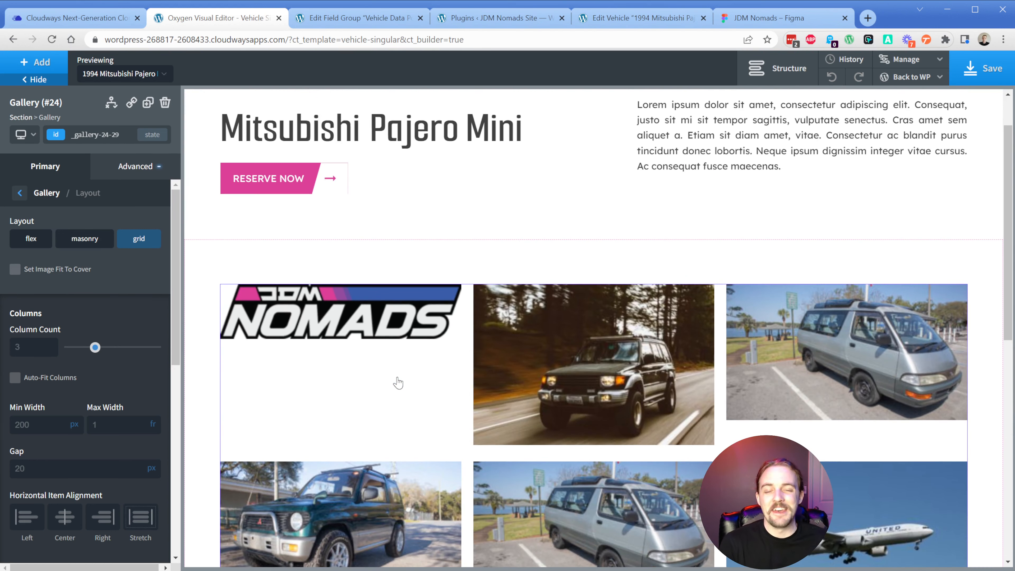
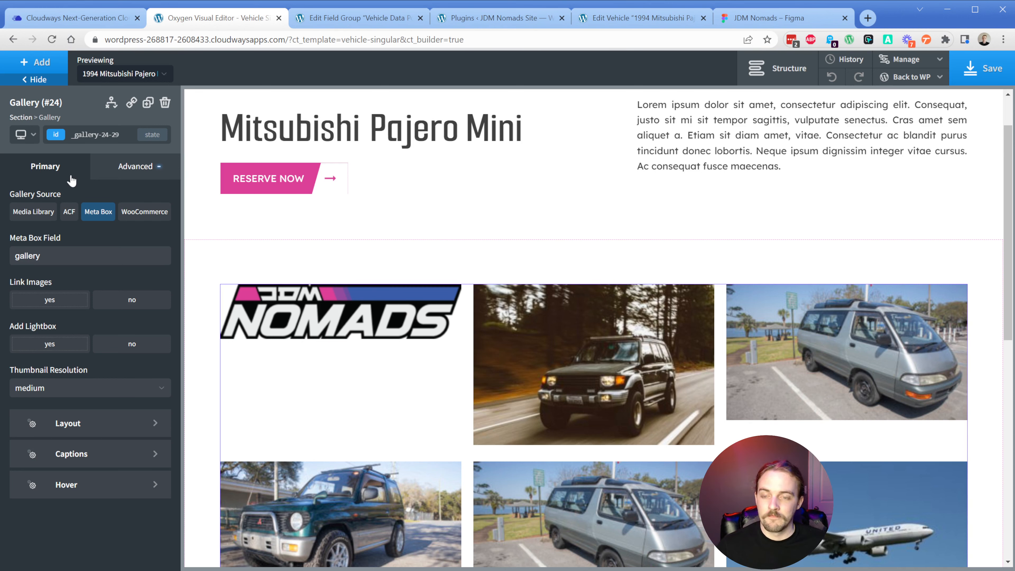
# Step: In the Figma Single Listing design, select the slanted grey bar behind the mileage, transmission and fuel details to inspect its properties
pyautogui.click(760, 18)
pyautogui.scroll(-2, 533, 307)
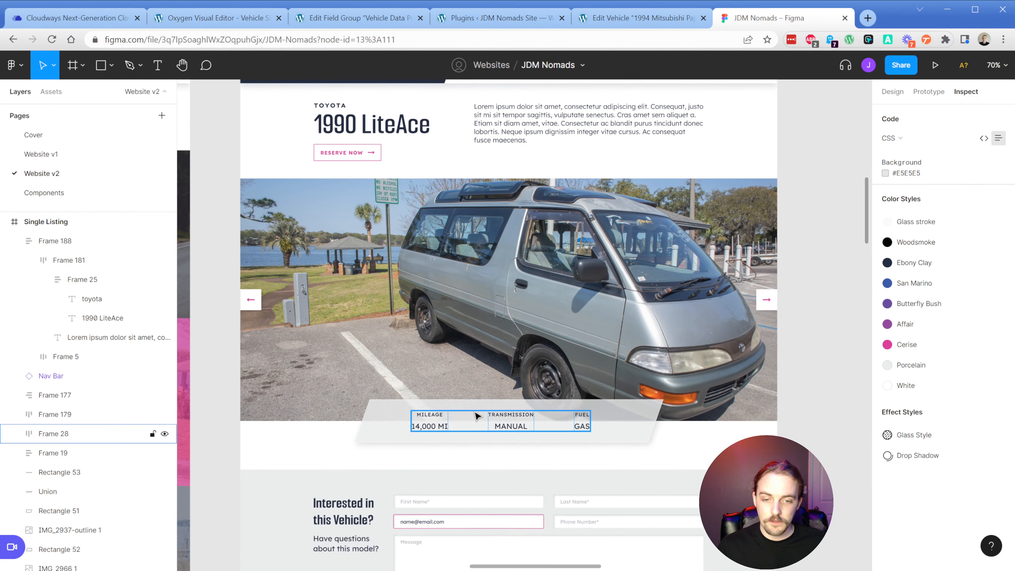
pyautogui.click(456, 415)
pyautogui.click(382, 418)
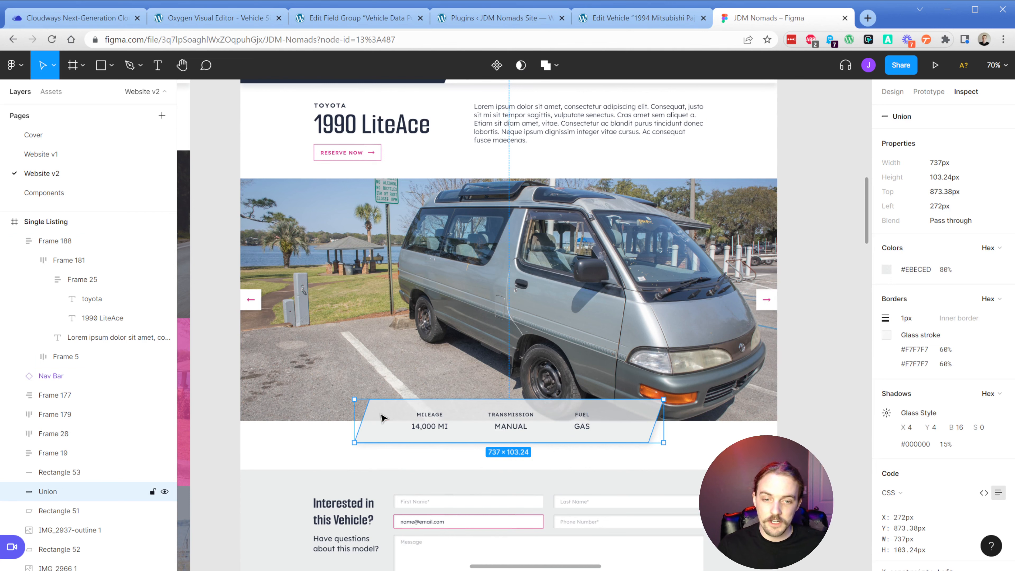
# Step: Back in the Oxygen template, add a section to the body between the vehicle header section and the gallery section
pyautogui.click(216, 17)
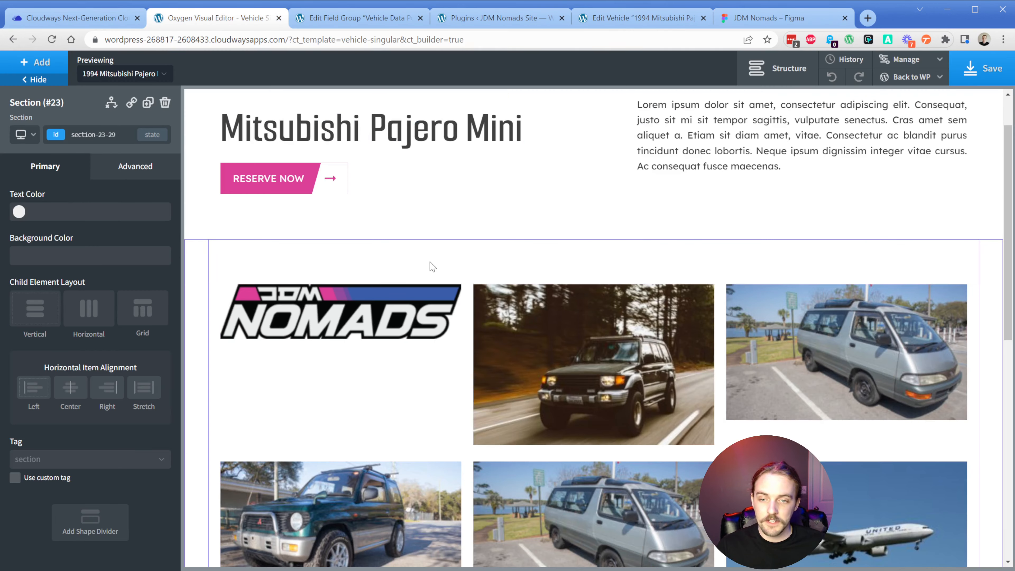
pyautogui.click(777, 67)
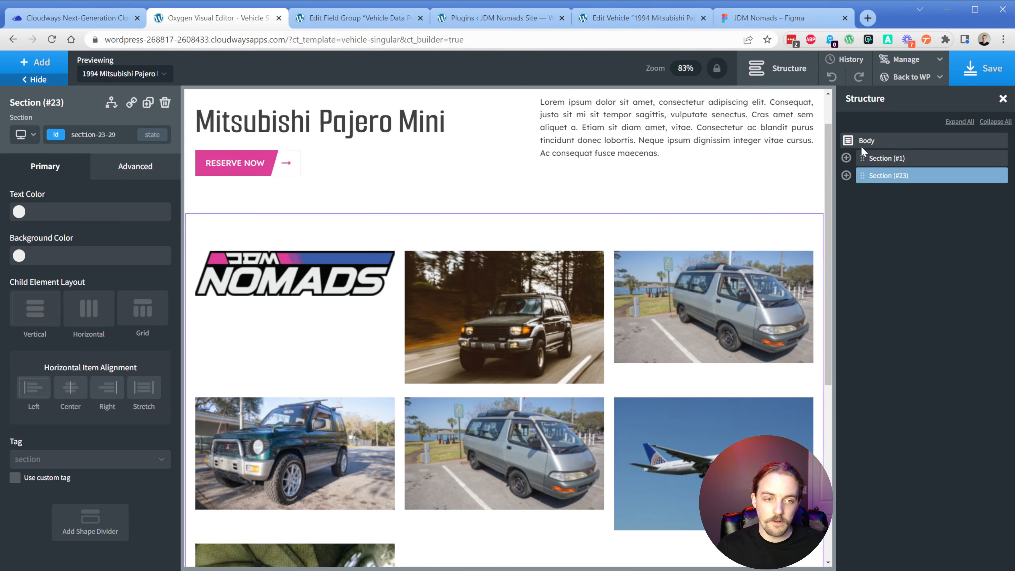
pyautogui.click(860, 146)
pyautogui.click(36, 62)
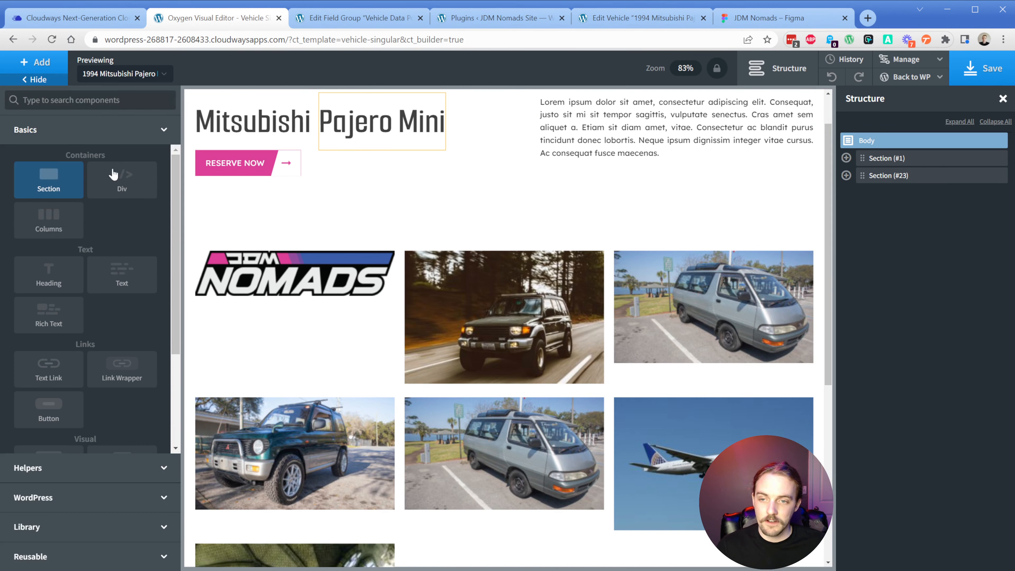
pyautogui.click(79, 173)
pyautogui.moveTo(873, 193); pyautogui.dragTo(873, 172)
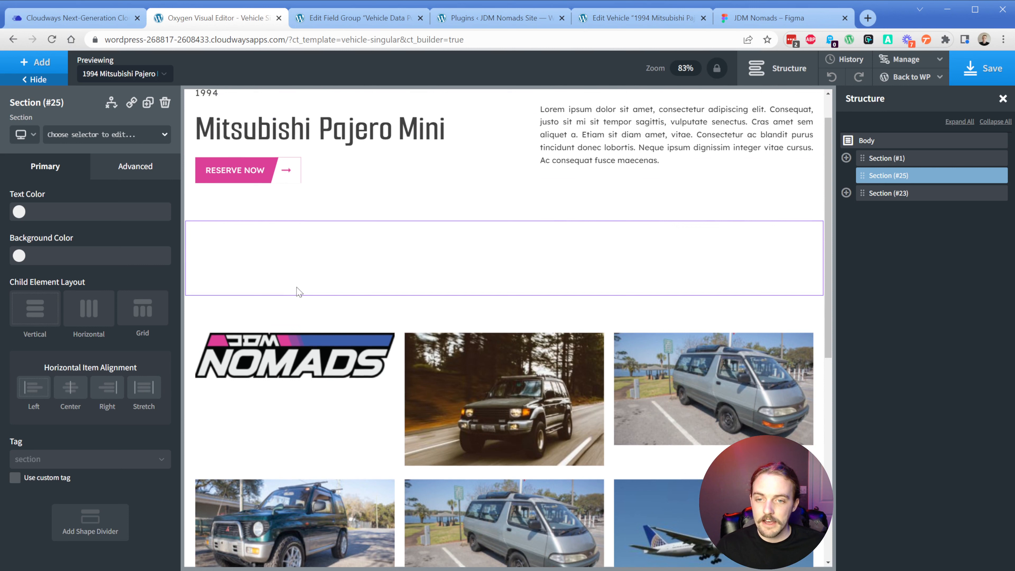
# Step: Set the new section's minimum height to 500 px and use the grey van photo from the media library as its background image
pyautogui.click(119, 171)
pyautogui.click(48, 233)
pyautogui.click(72, 373)
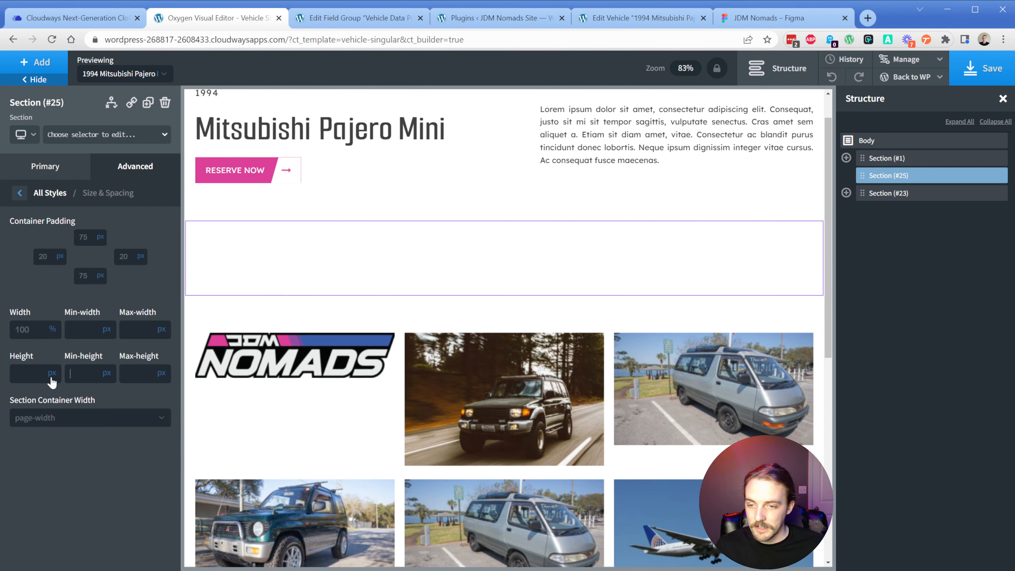
pyautogui.write('500')
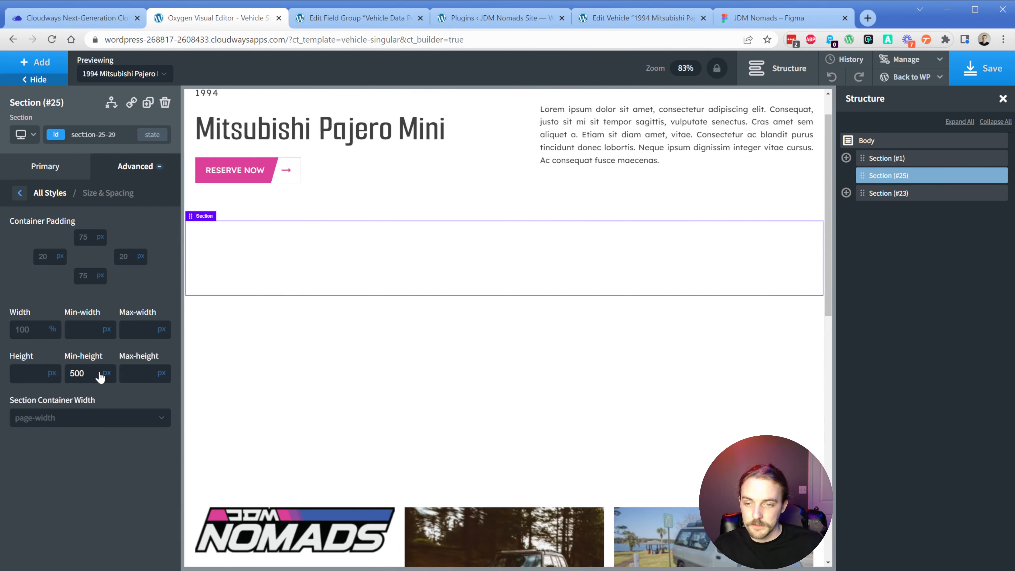
pyautogui.click(50, 192)
pyautogui.click(60, 202)
pyautogui.click(107, 275)
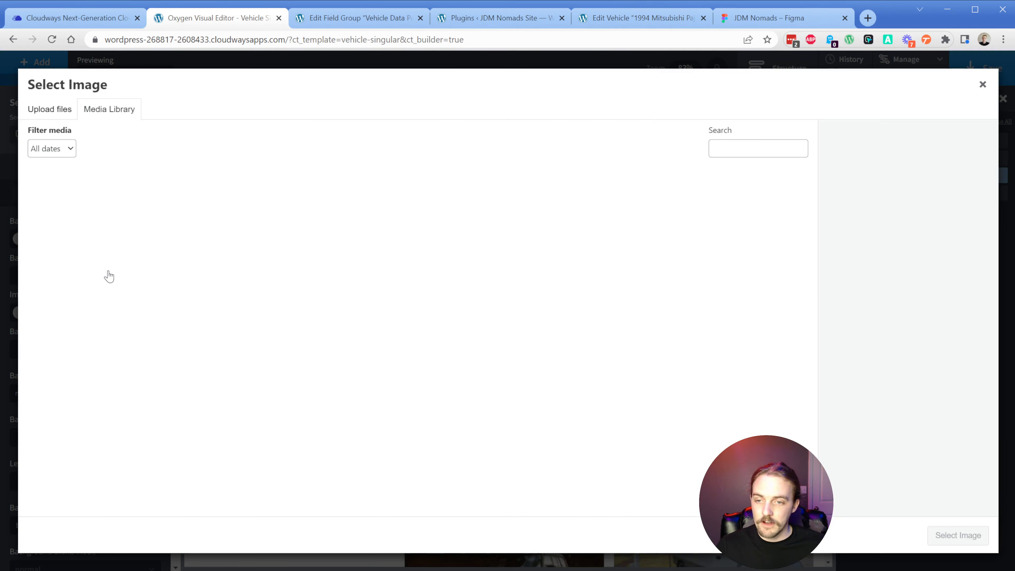
pyautogui.click(77, 225)
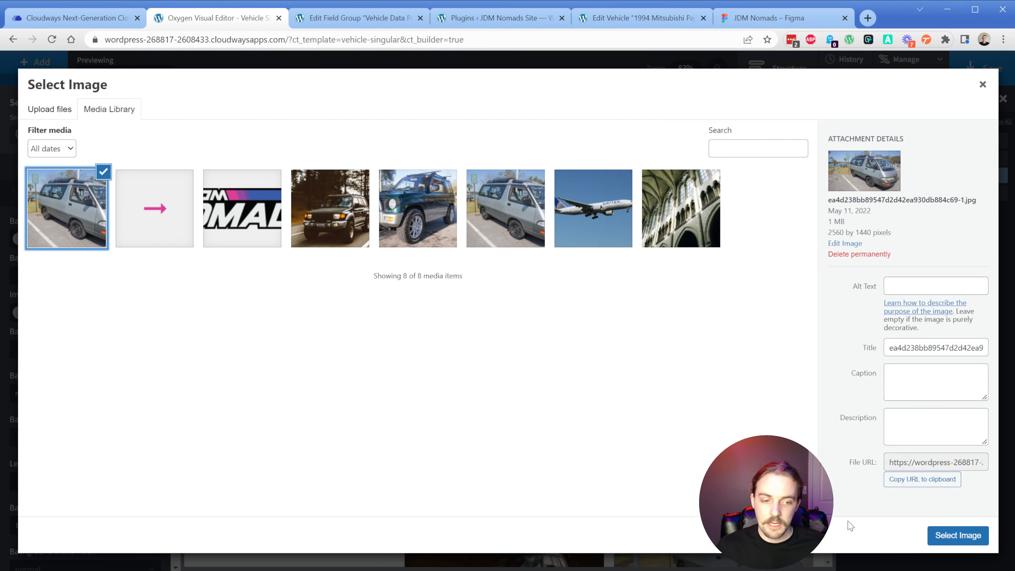
pyautogui.click(958, 536)
pyautogui.scroll(-1, 436, 370)
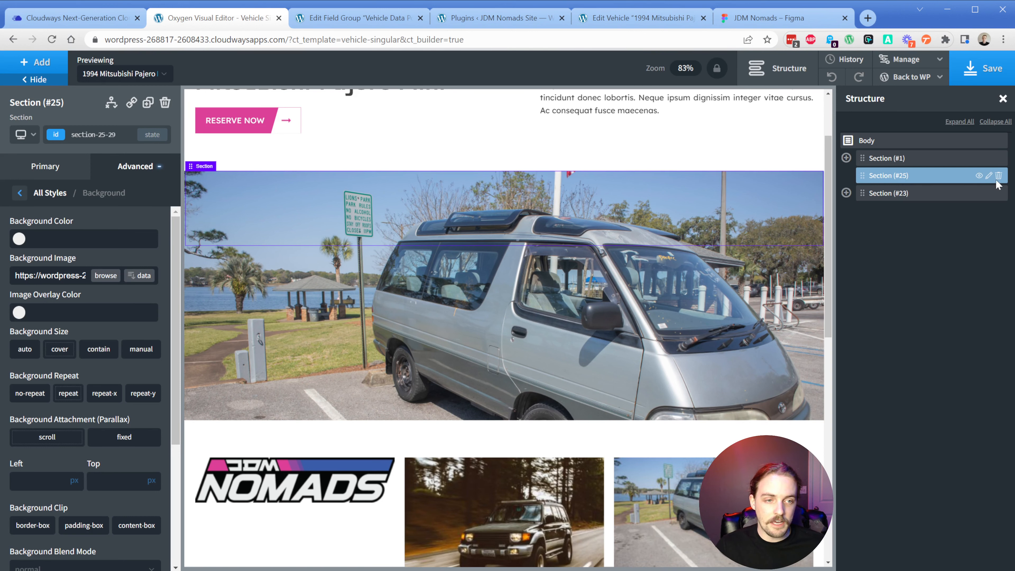
# Step: Delete the van-photo section and add a div in its place between the header and gallery sections
pyautogui.click(999, 176)
pyautogui.click(35, 62)
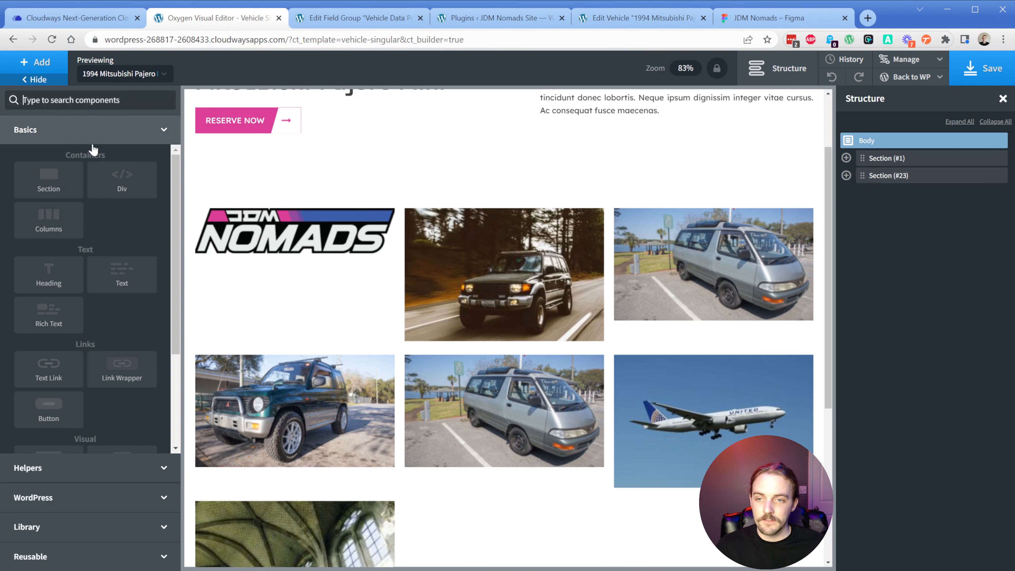
pyautogui.click(118, 168)
pyautogui.moveTo(854, 190); pyautogui.dragTo(869, 175)
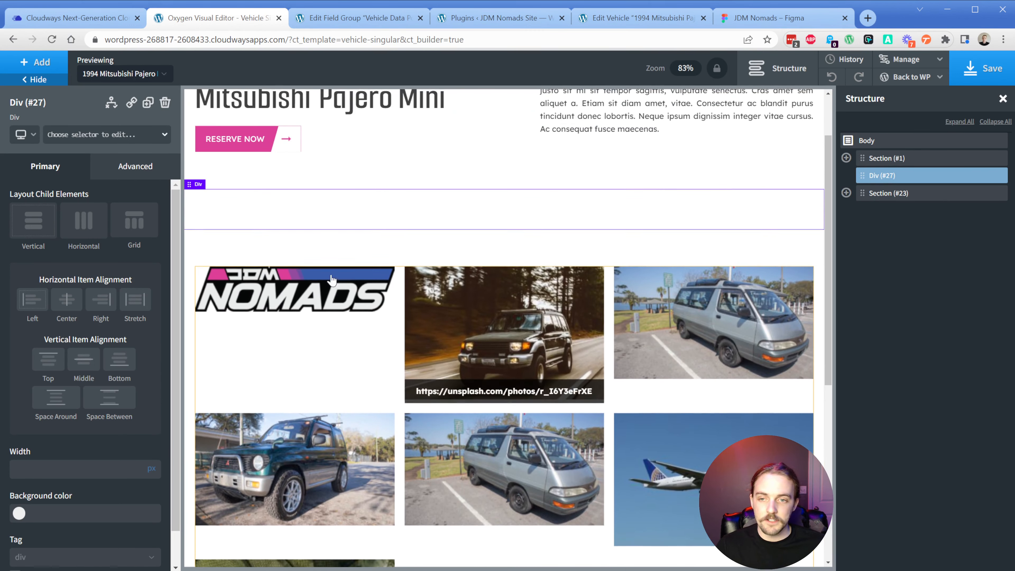
# Step: Set the new div's minimum height to 500 px
pyautogui.click(135, 166)
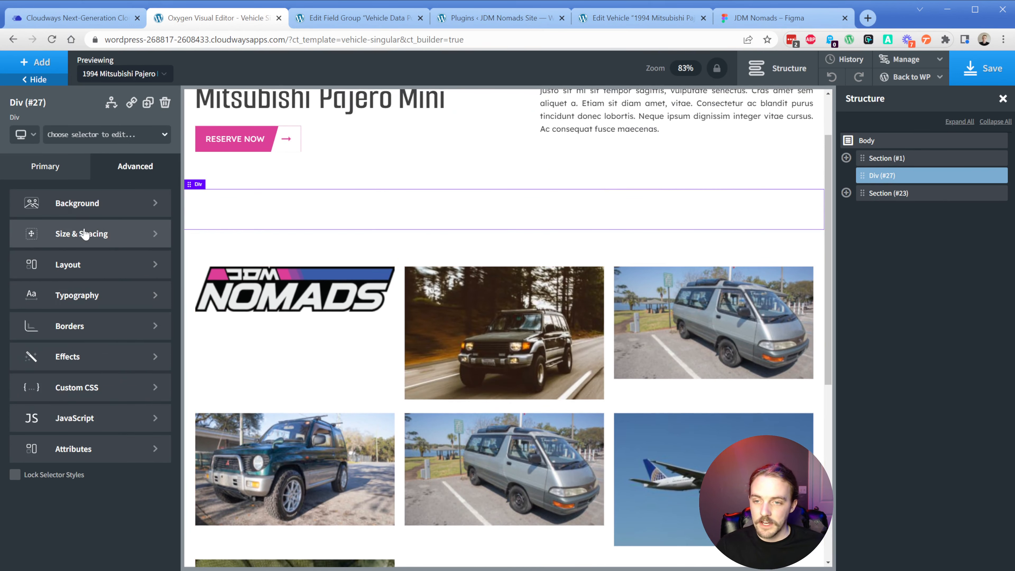
pyautogui.click(70, 232)
pyautogui.click(74, 376)
pyautogui.write('500')
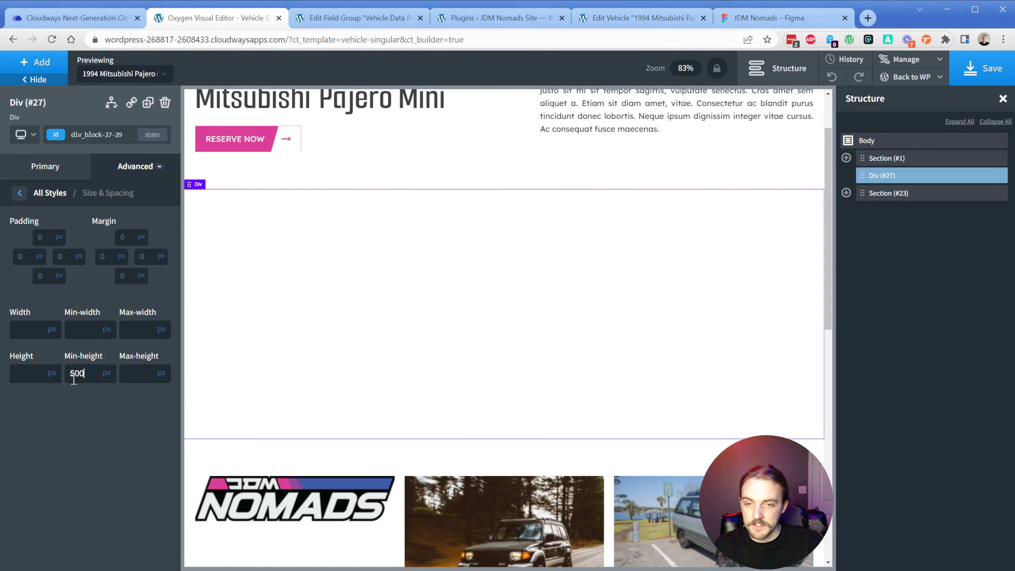
# Step: Use the grey van photo from the media library as the div's background image, with background size cover
pyautogui.click(122, 167)
pyautogui.click(97, 199)
pyautogui.click(111, 278)
pyautogui.click(83, 225)
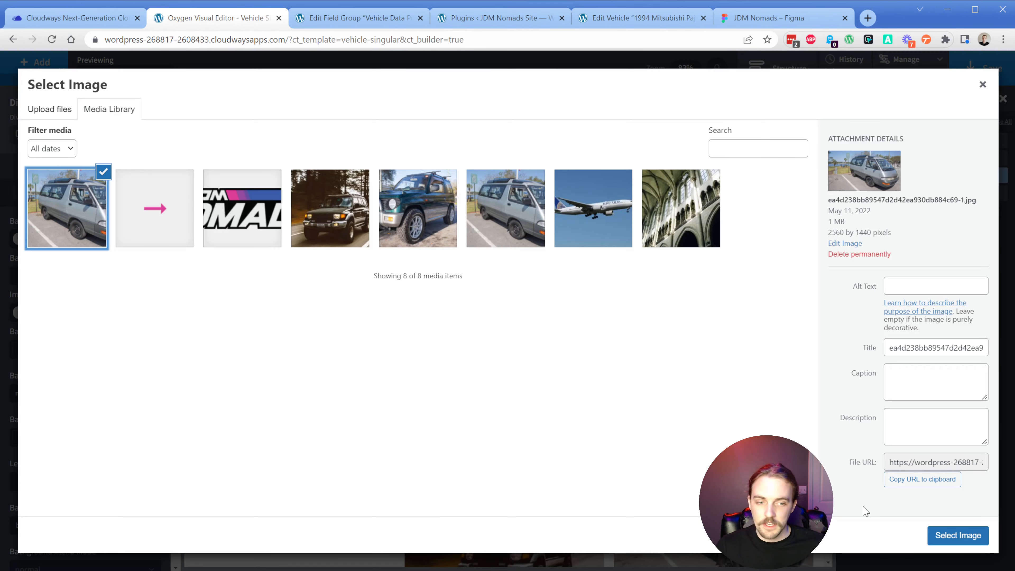
pyautogui.click(936, 537)
pyautogui.click(53, 351)
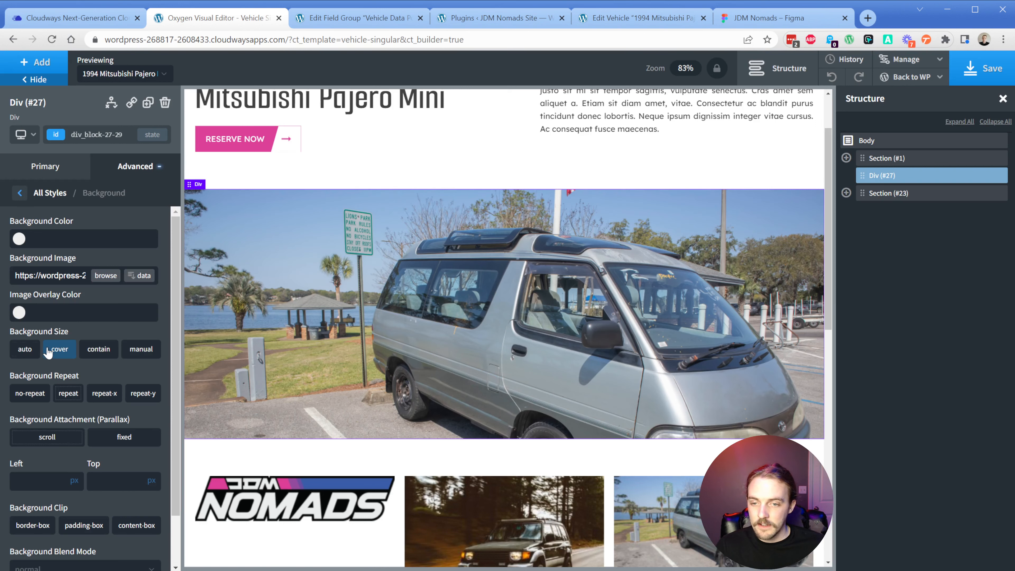
# Step: Position the div's background image at 50% left and 50% top
pyautogui.write('50')
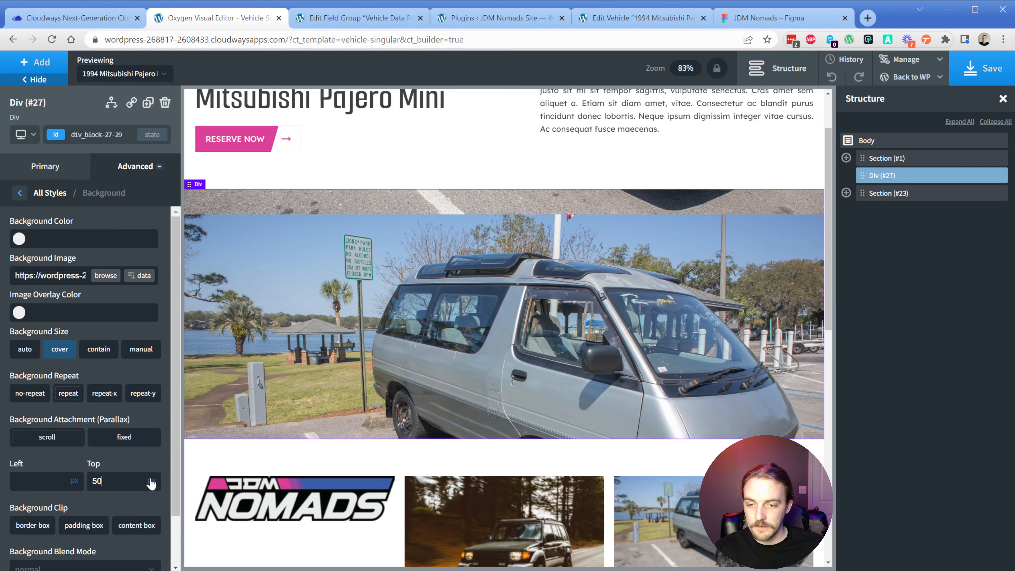
pyautogui.click(152, 483)
pyautogui.click(153, 476)
pyautogui.click(77, 482)
pyautogui.click(77, 476)
pyautogui.click(48, 481)
pyautogui.write('50')
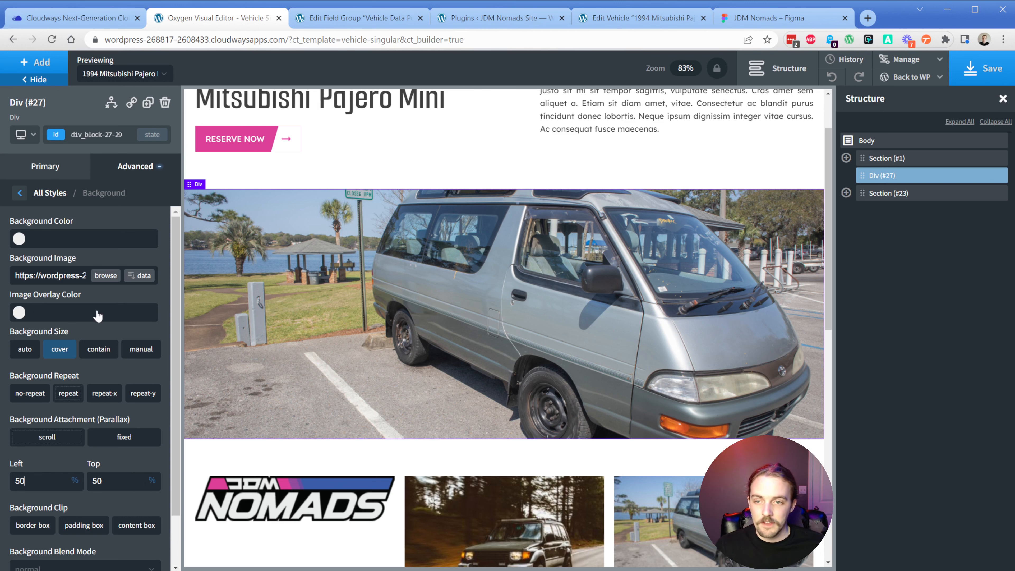
# Step: Add a div inside the van-image div, and copy the details bar's fill colour rgba(235, 236, 237, 0.8) from Figma
pyautogui.click(35, 62)
pyautogui.click(121, 180)
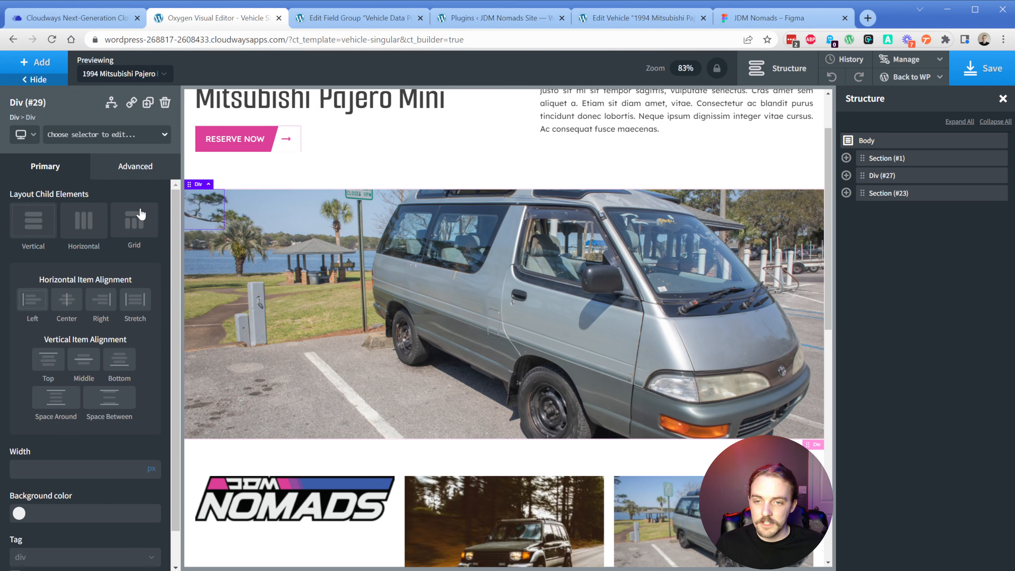
pyautogui.click(768, 18)
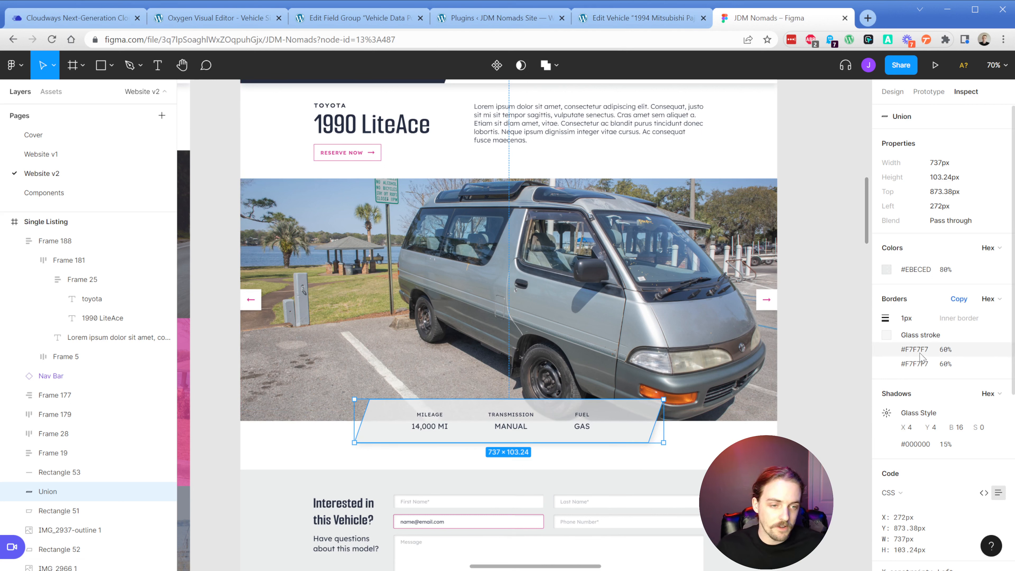
pyautogui.click(990, 299)
pyautogui.click(985, 313)
pyautogui.click(936, 349)
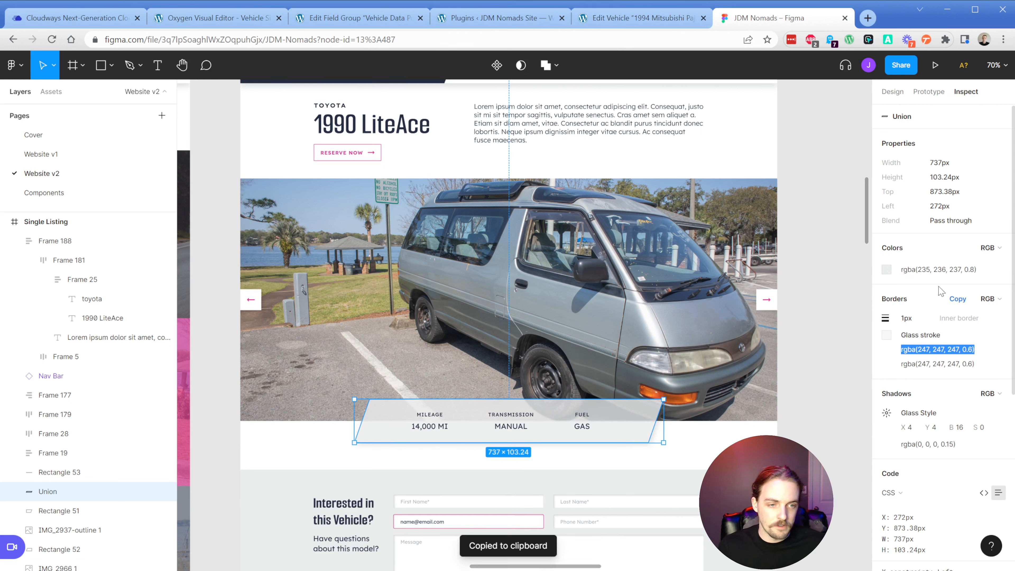
pyautogui.click(935, 270)
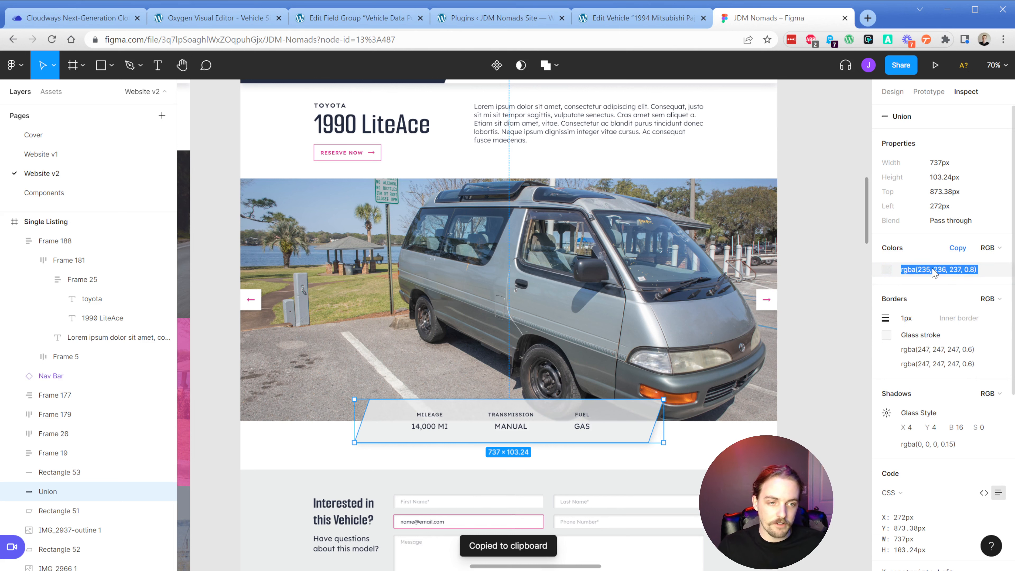
# Step: In Oxygen, paste the copied rgba(235, 236, 237, 0.8) value as the nested div's background color
pyautogui.click(210, 19)
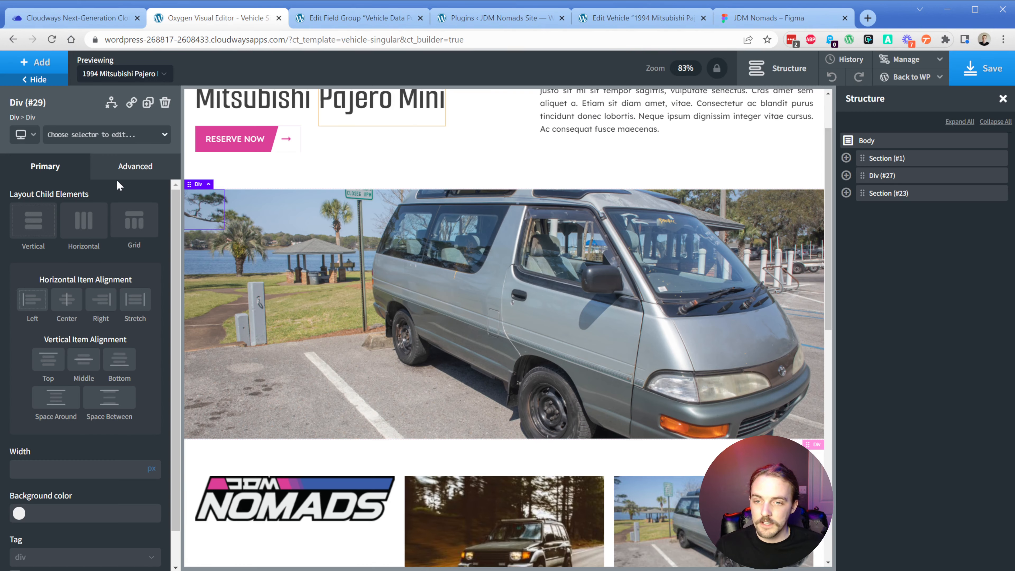
pyautogui.click(120, 170)
pyautogui.click(99, 201)
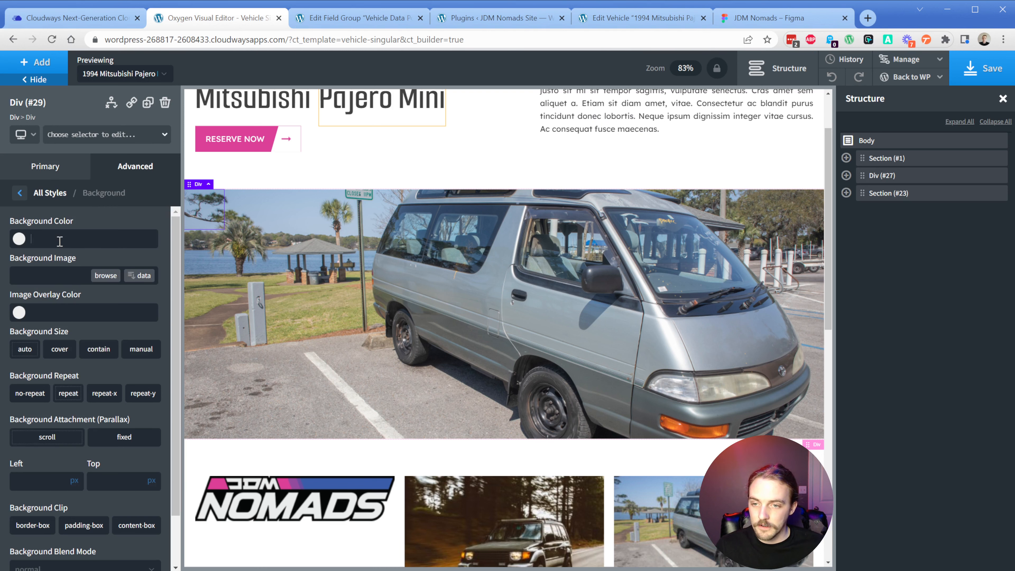
pyautogui.hotkey('ctrl', 'v')
# Step: Check the details bar's width in Figma, and give the nested div a 737 px max-width and 100% width in Oxygen
pyautogui.click(764, 18)
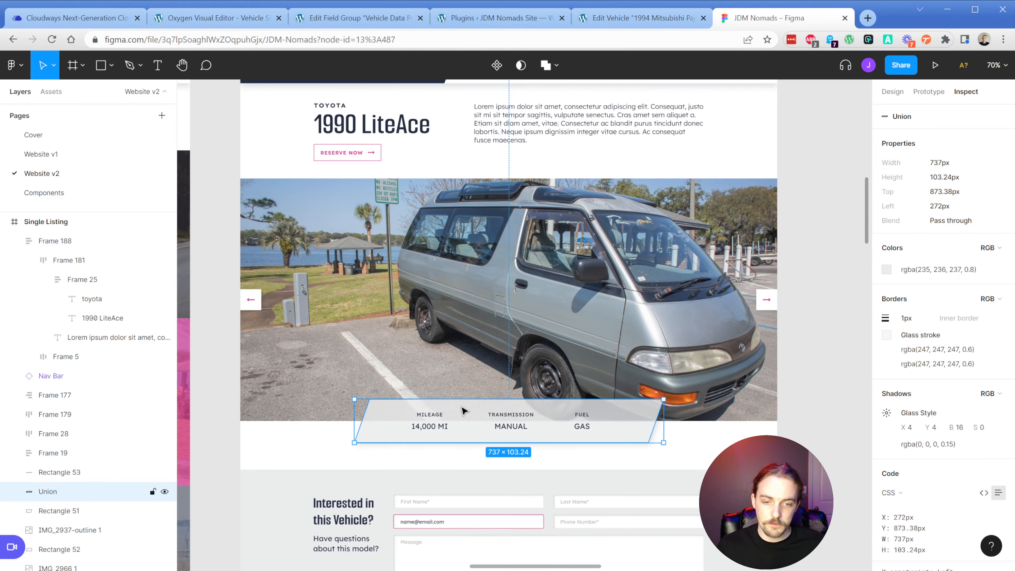
pyautogui.click(219, 18)
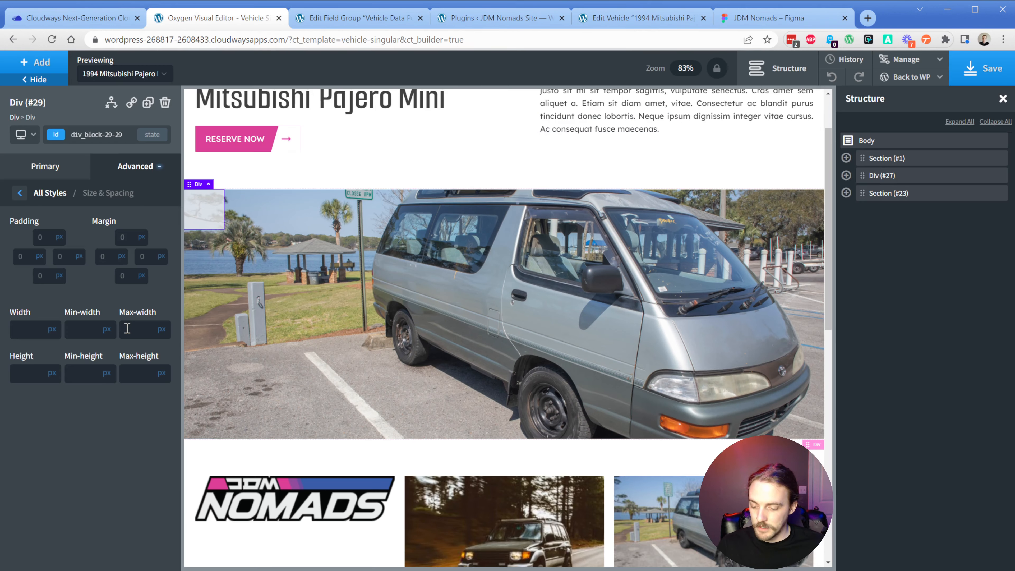
pyautogui.click(127, 328)
pyautogui.write('137')
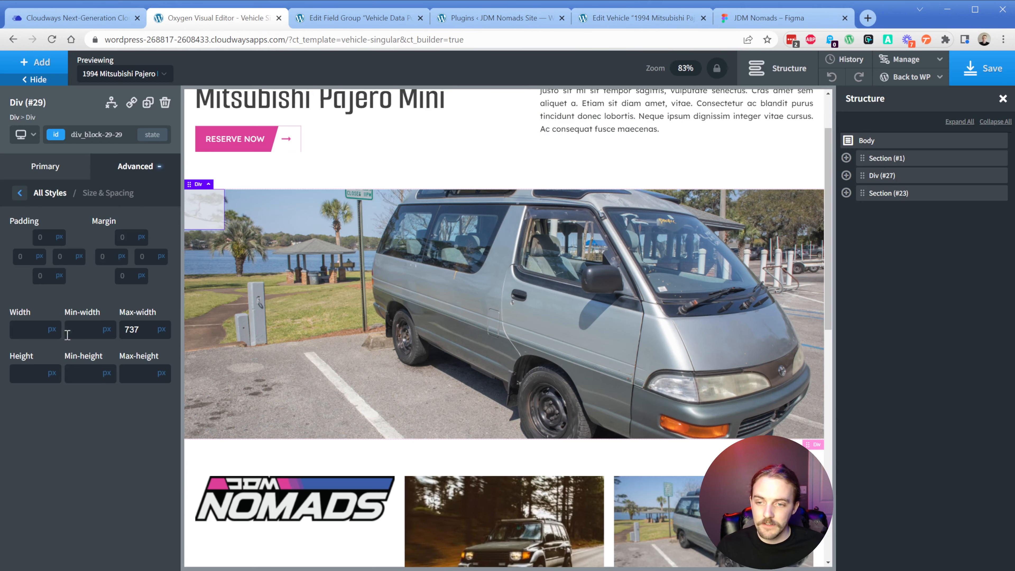
pyautogui.click(52, 329)
pyautogui.click(56, 344)
pyautogui.click(21, 336)
pyautogui.write('100')
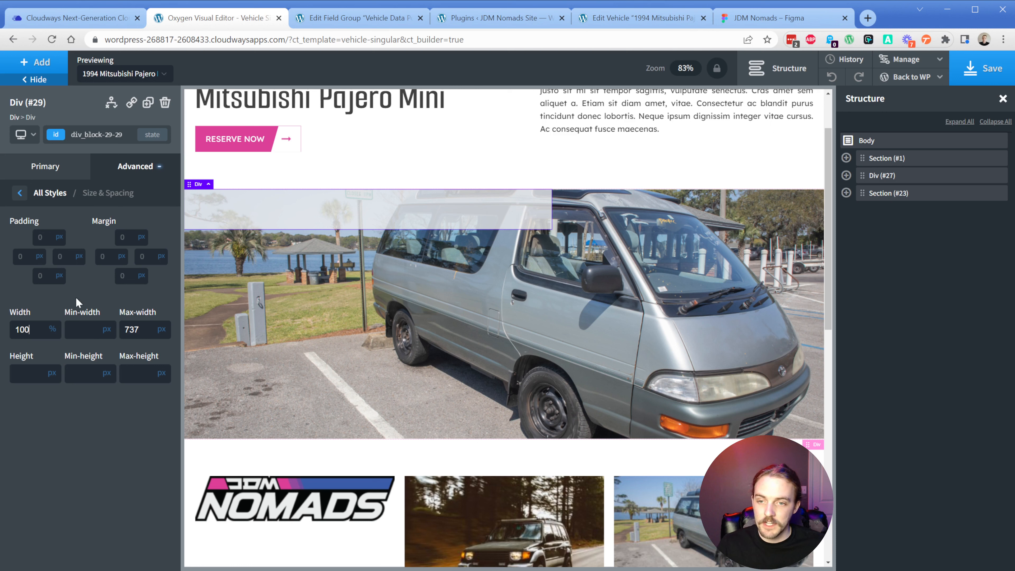
# Step: Set the nested div's left, right and top margins to auto
pyautogui.click(121, 256)
pyautogui.click(123, 281)
pyautogui.click(161, 256)
pyautogui.click(162, 281)
pyautogui.click(141, 236)
pyautogui.click(147, 265)
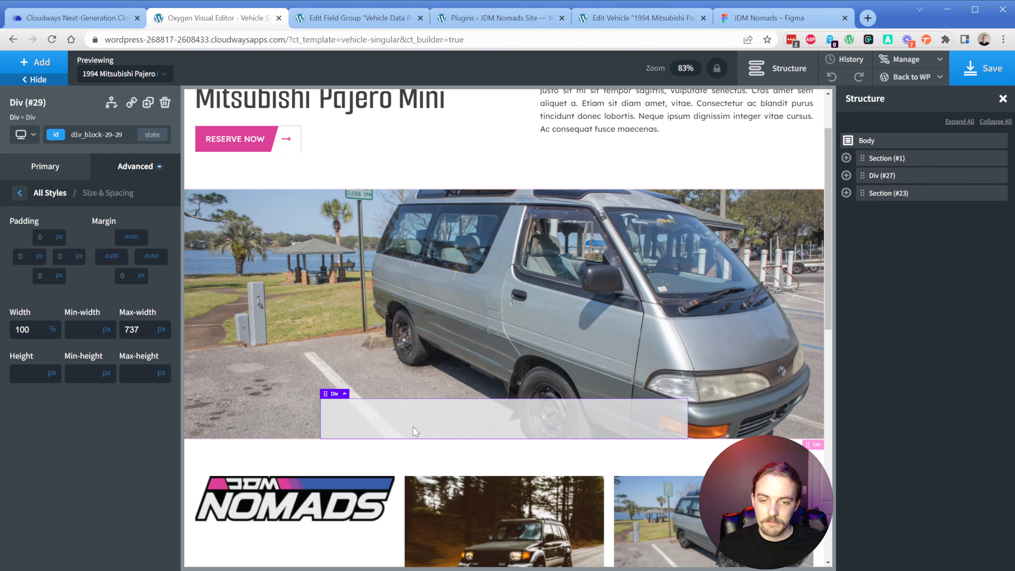
# Step: Check the details bar's inner spacing in Figma, and set the nested div's top and bottom padding to 28 px in Oxygen
pyautogui.click(760, 18)
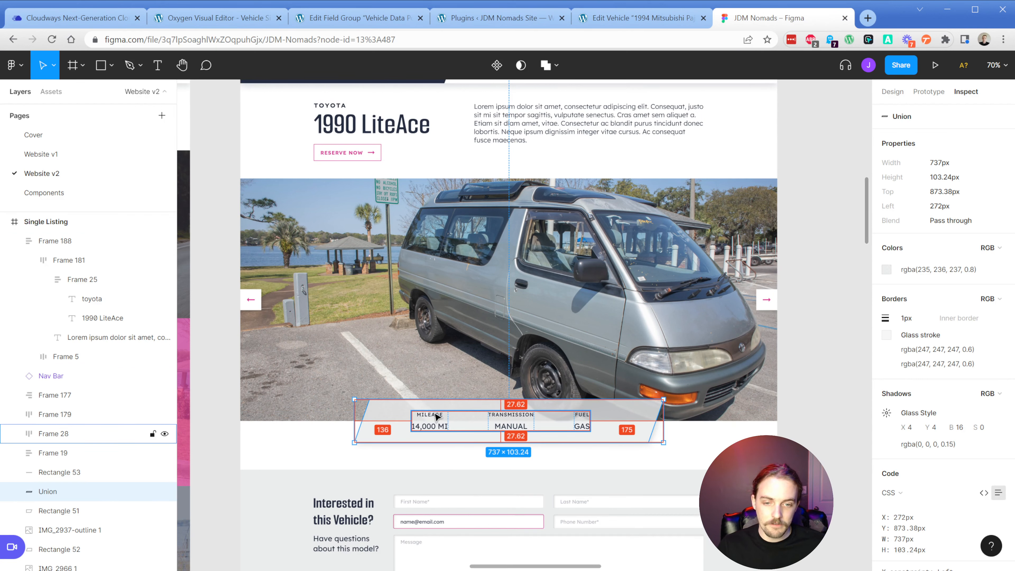
pyautogui.click(222, 20)
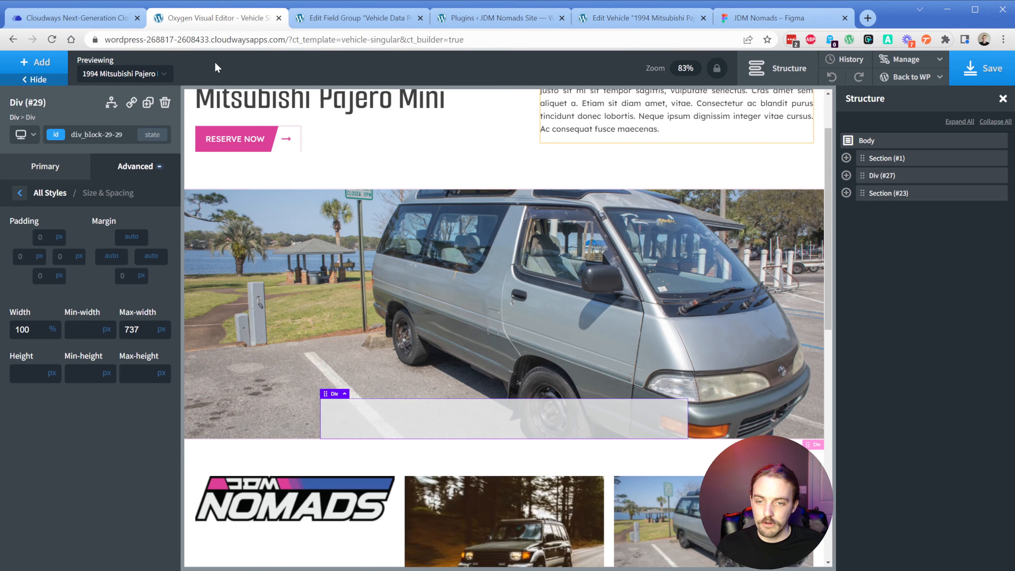
pyautogui.click(43, 237)
pyautogui.write('28')
pyautogui.click(44, 277)
pyautogui.write('28')
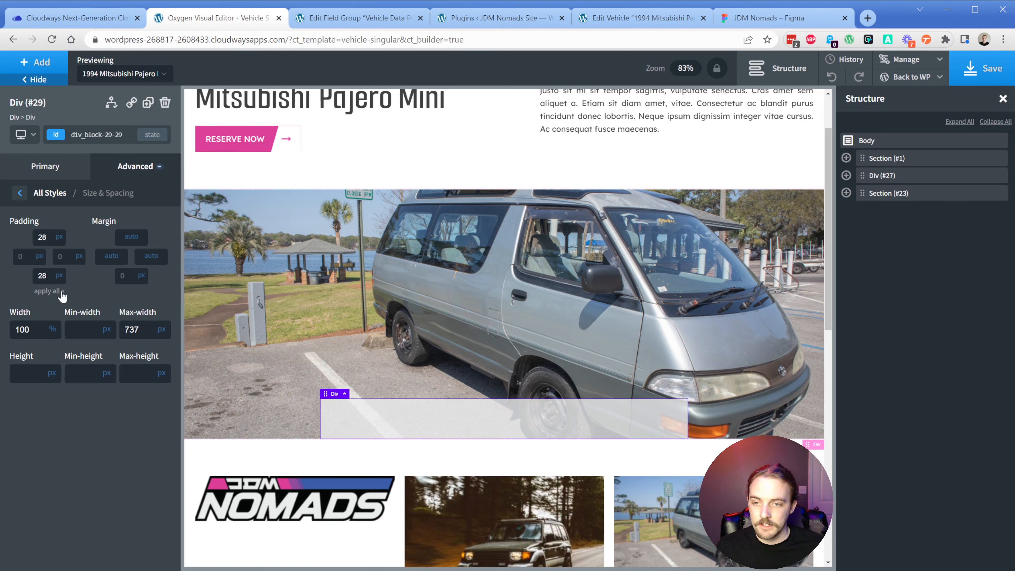
# Step: Add a div inside the details bar div and set its left and right margins to auto
pyautogui.click(36, 63)
pyautogui.click(110, 180)
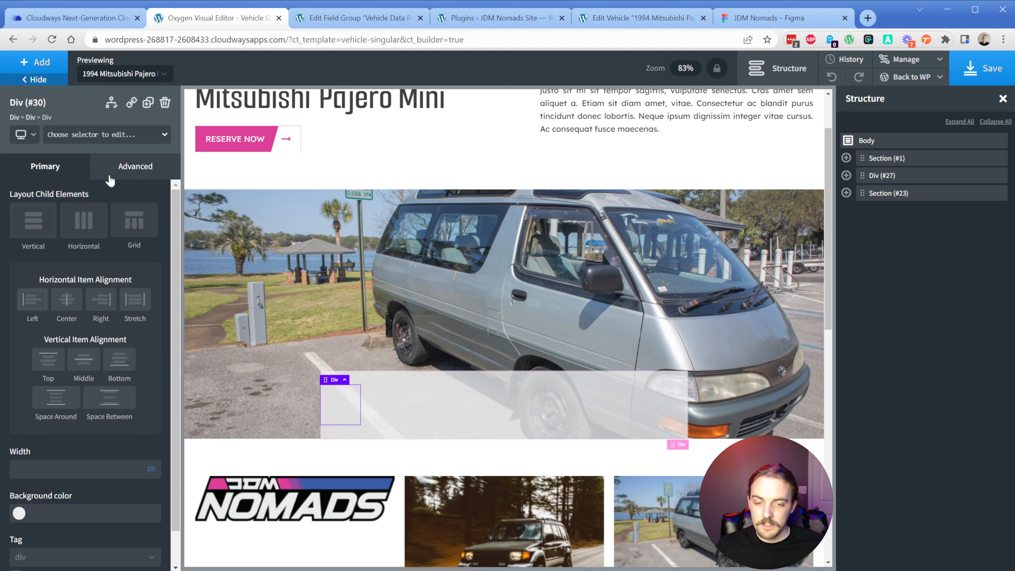
pyautogui.click(135, 168)
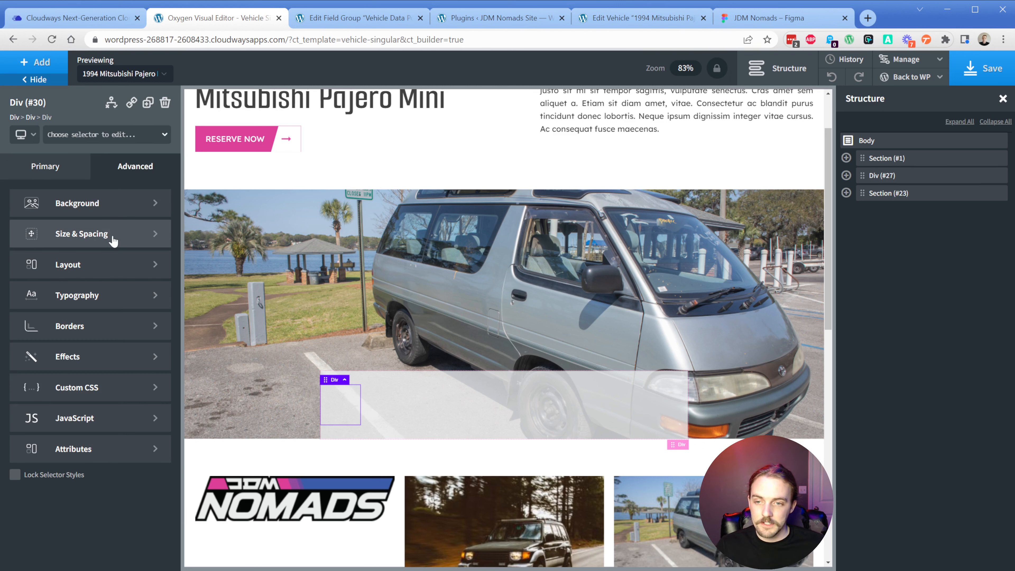
pyautogui.click(113, 237)
pyautogui.moveTo(123, 259)
pyautogui.click(124, 281)
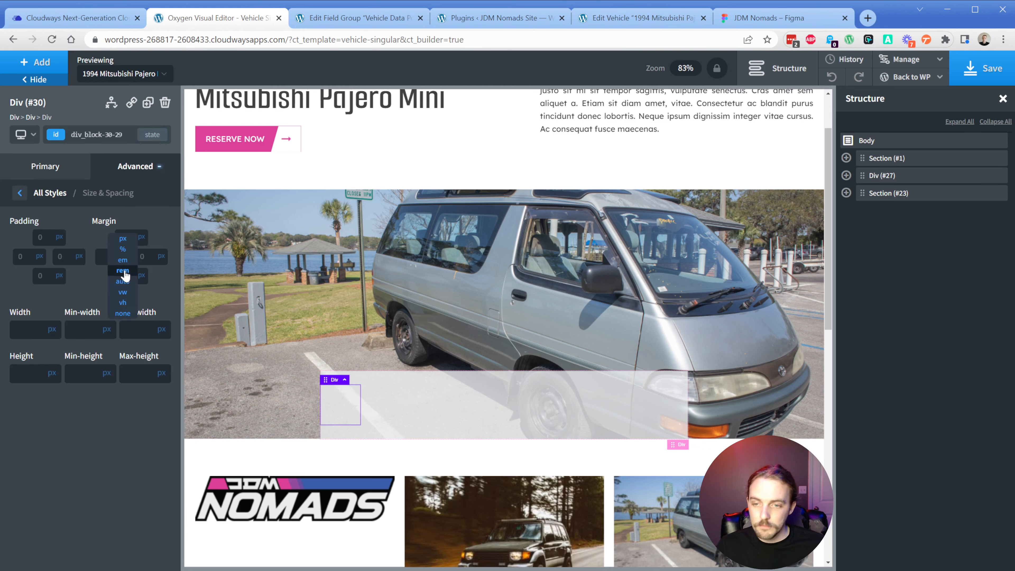
pyautogui.click(123, 281)
pyautogui.moveTo(161, 256)
pyautogui.click(162, 281)
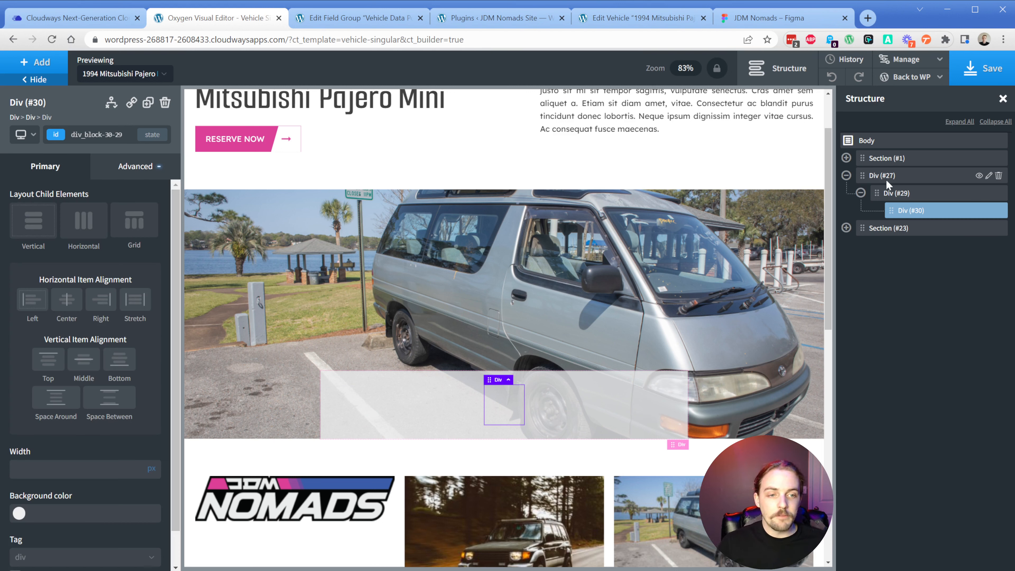
# Step: Add another div inside the auto-margin div and give it the class car-data
pyautogui.click(876, 173)
pyautogui.click(889, 196)
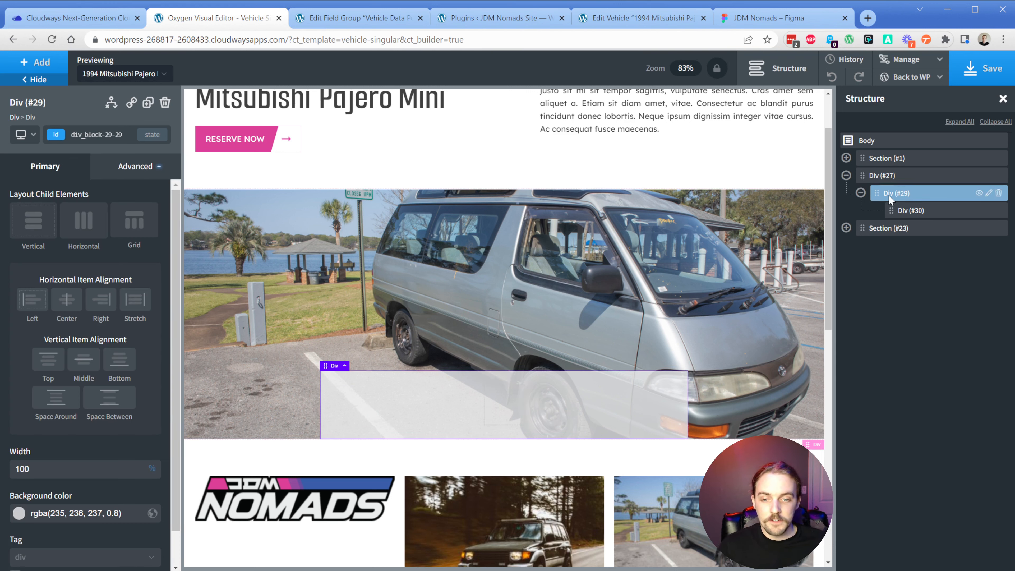
pyautogui.click(913, 210)
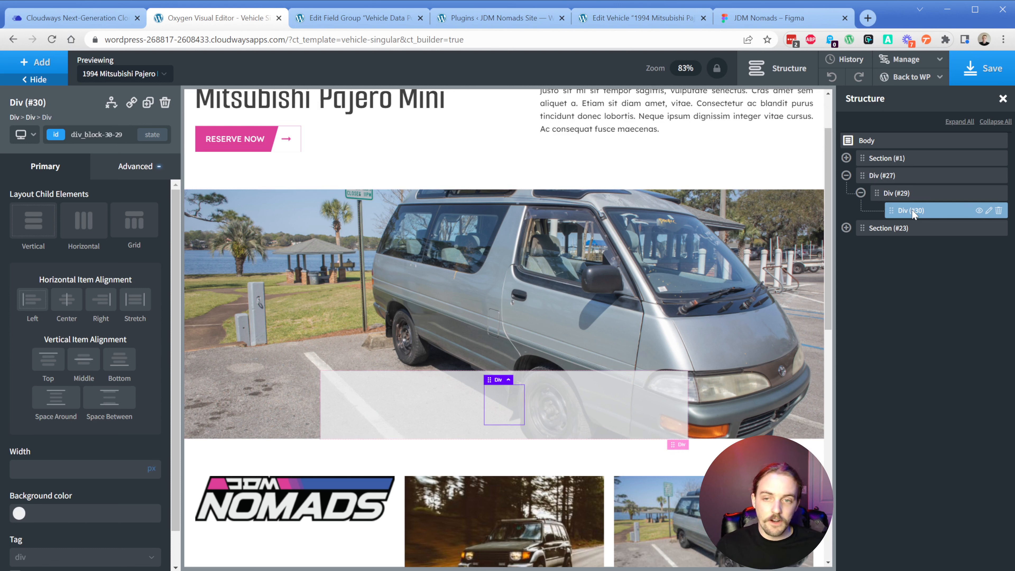
pyautogui.click(35, 62)
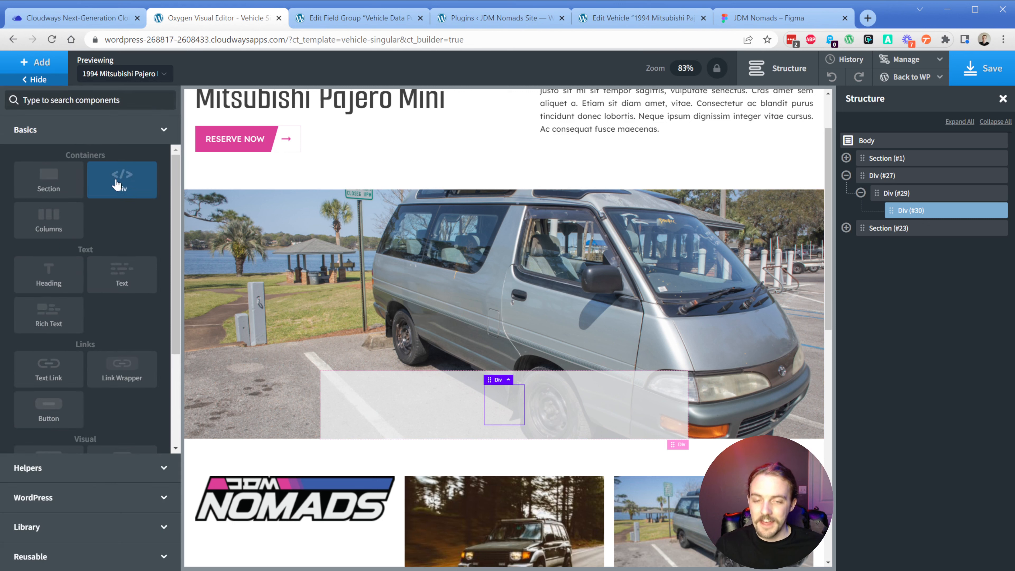
pyautogui.click(115, 184)
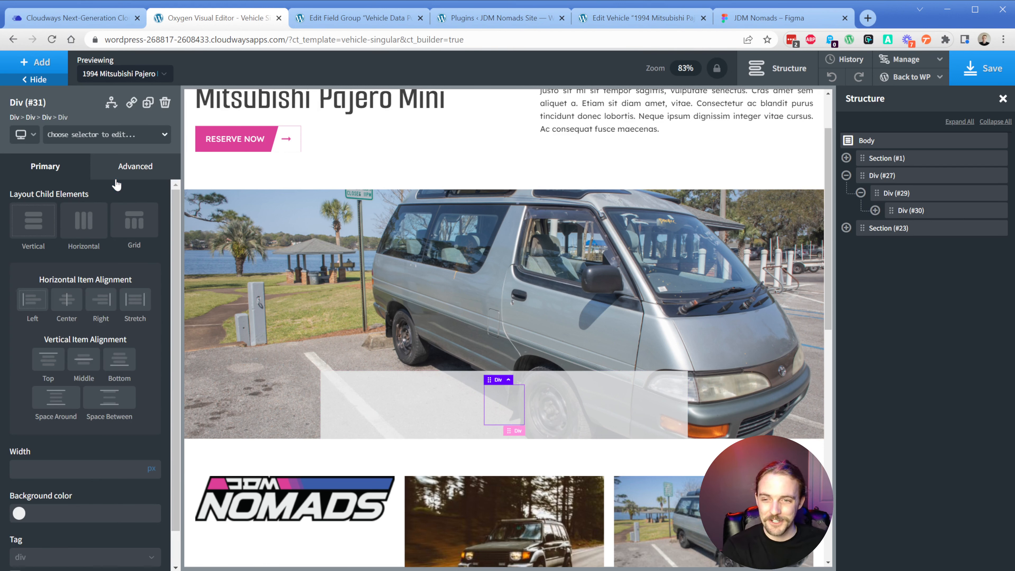
pyautogui.click(76, 136)
pyautogui.write('car-data')
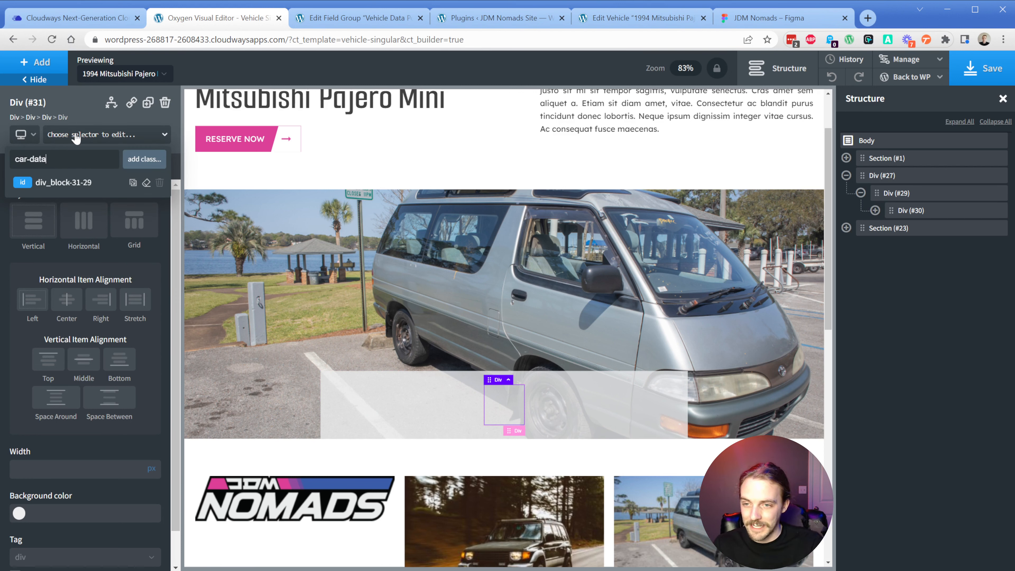
pyautogui.press('Return')
# Step: Add a text block reading "Mileage" to the car-data div, and a second text block below it
pyautogui.click(46, 62)
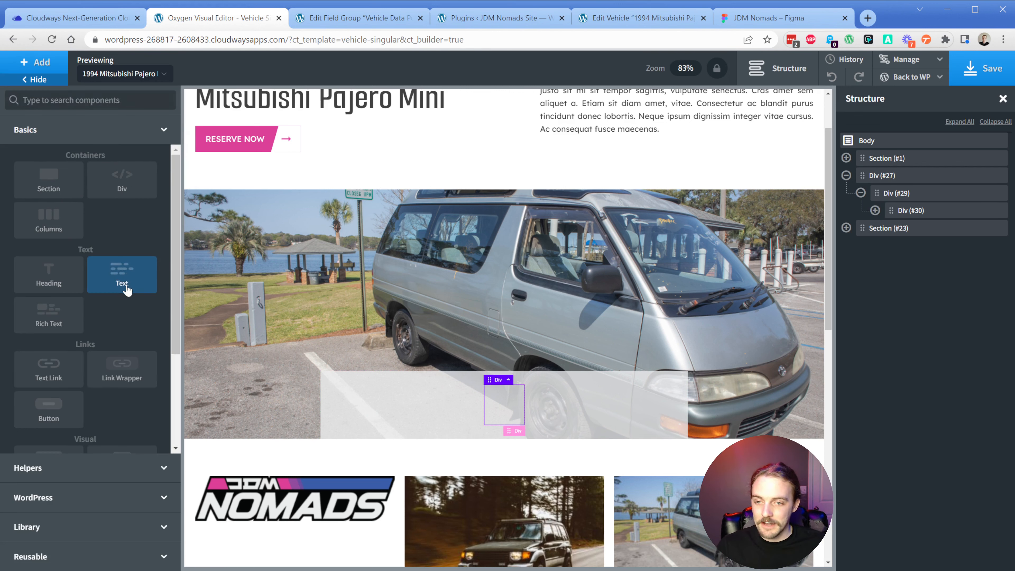
pyautogui.click(123, 285)
pyautogui.doubleClick(480, 420)
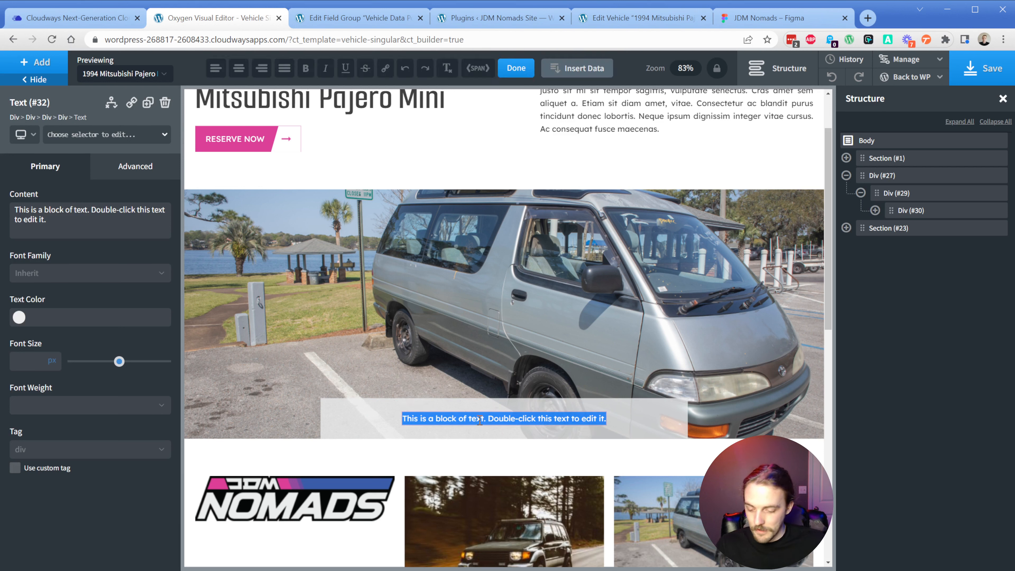
pyautogui.write('Mileage')
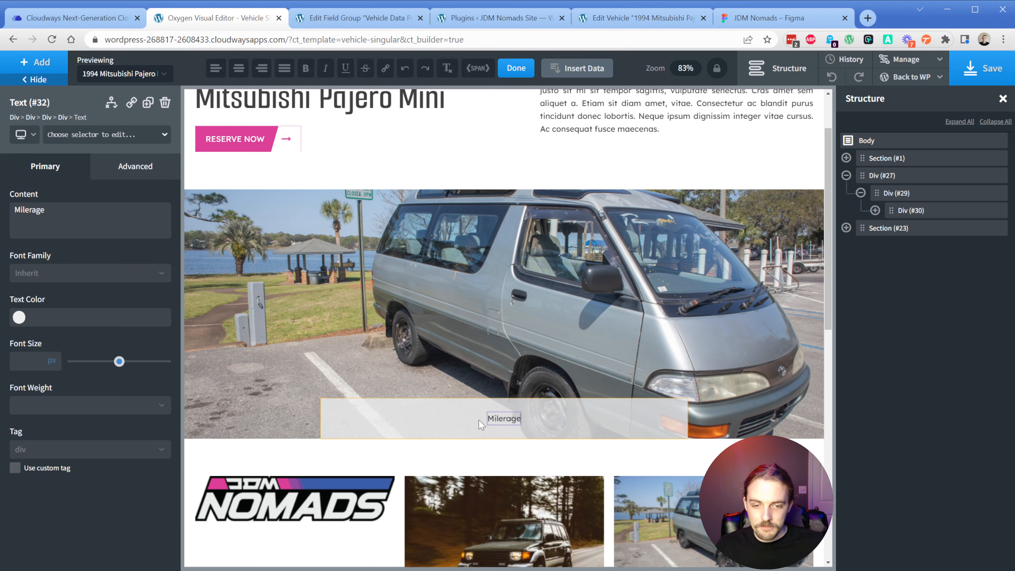
pyautogui.press('BackSpace')
pyautogui.press('BackSpace')
pyautogui.press('BackSpace')
pyautogui.press('BackSpace')
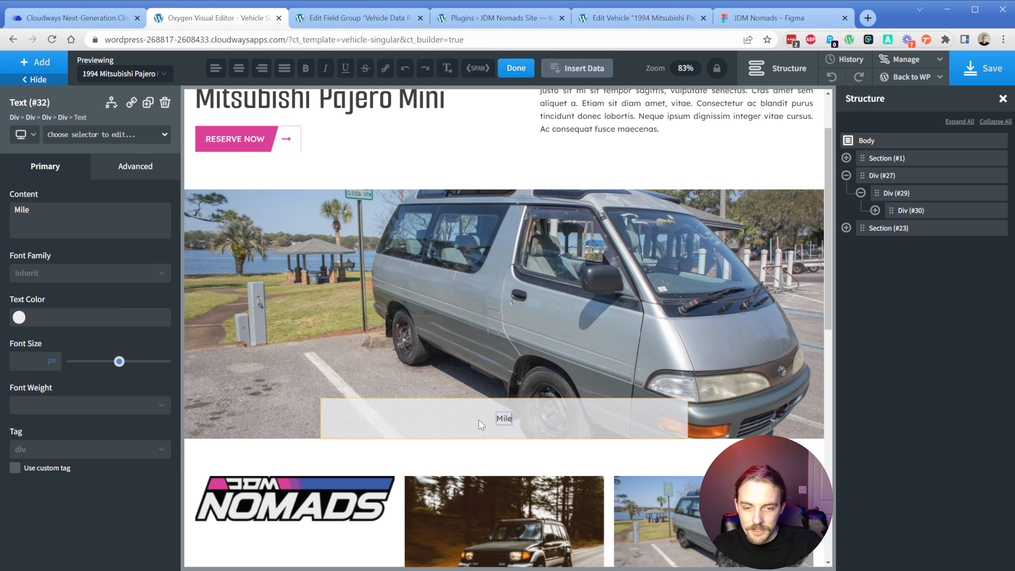
pyautogui.write('eage')
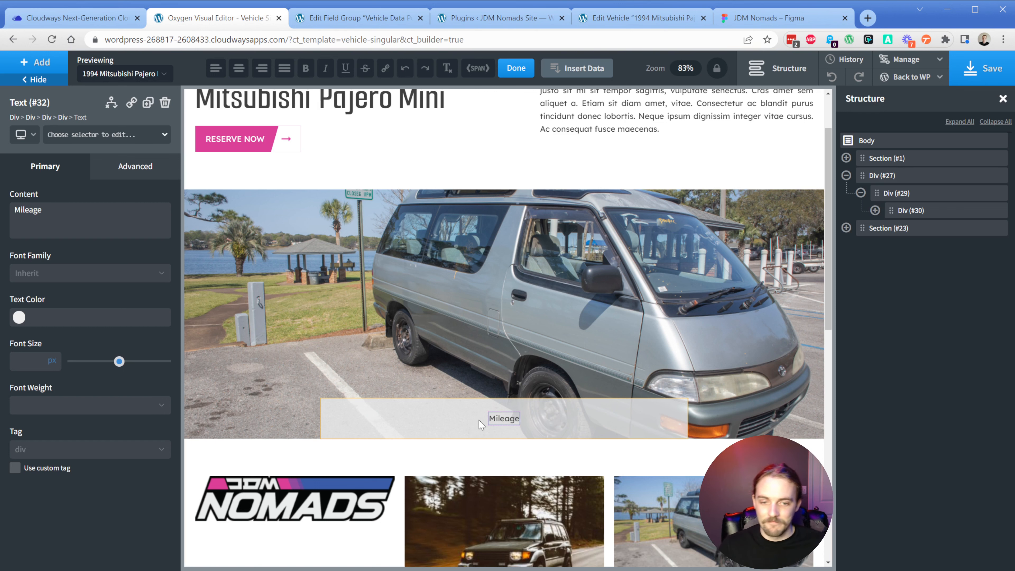
pyautogui.click(35, 61)
pyautogui.click(131, 279)
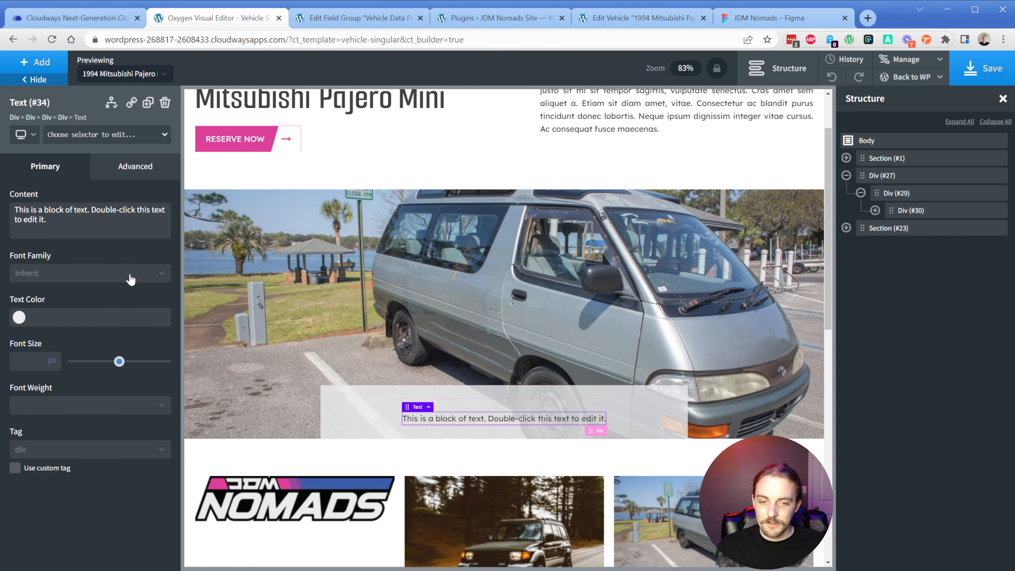
# Step: In Figma, inspect the typography of the details bar's mileage label and the 14,000 mi value
pyautogui.click(767, 18)
pyautogui.scroll(3, 437, 429)
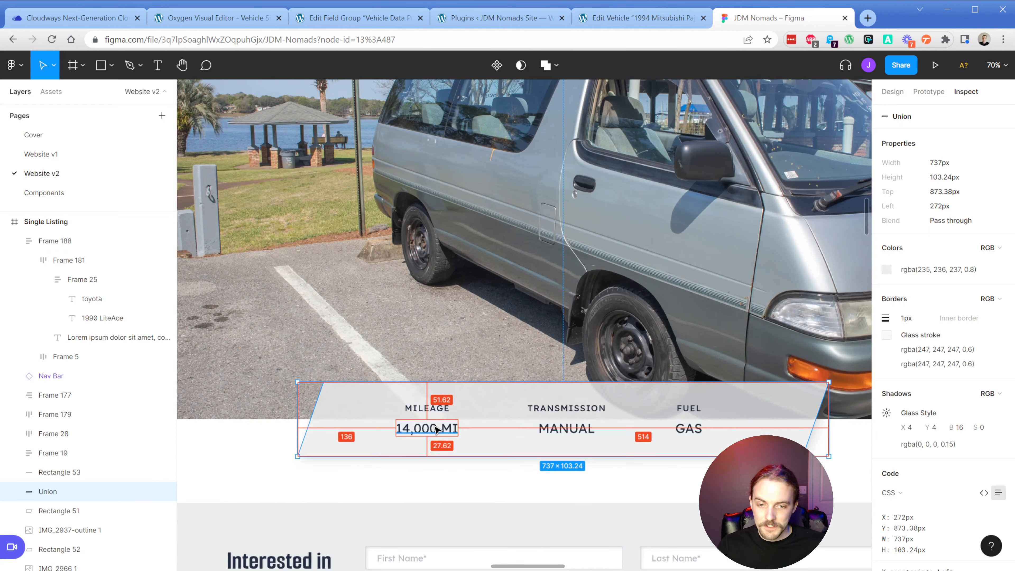
pyautogui.scroll(5, 436, 429)
pyautogui.click(434, 405)
pyautogui.click(434, 406)
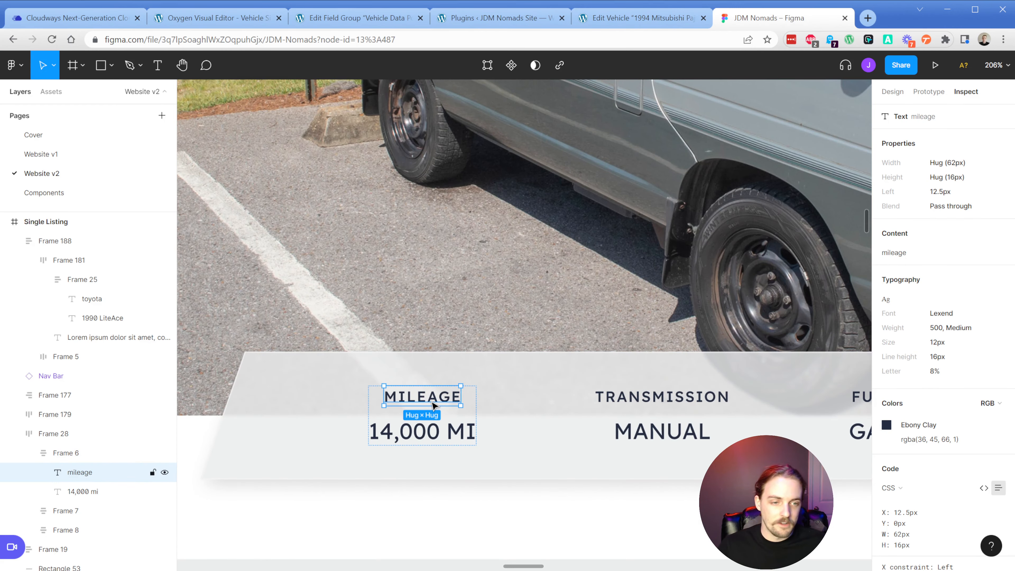
pyautogui.click(427, 416)
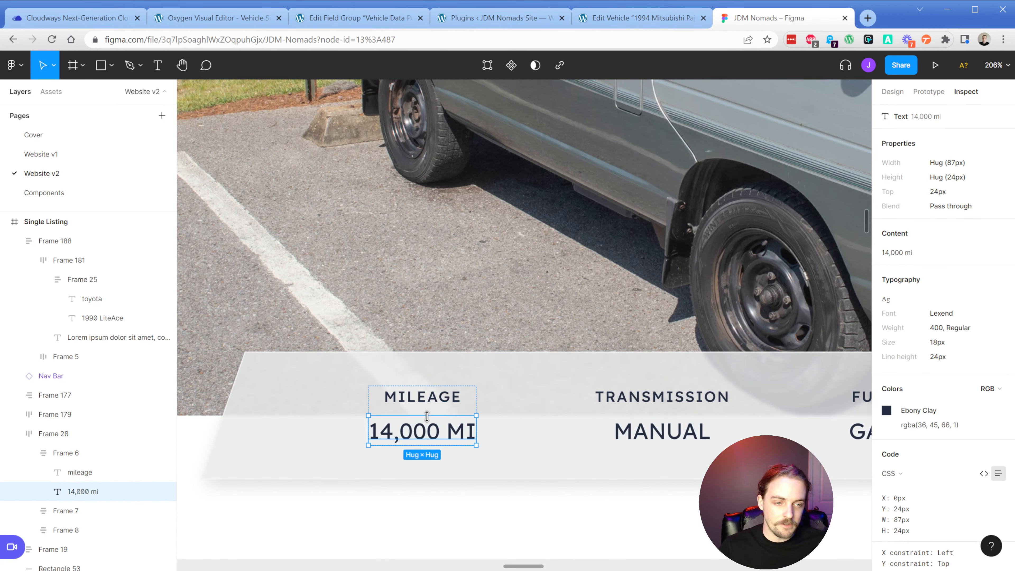
pyautogui.click(427, 414)
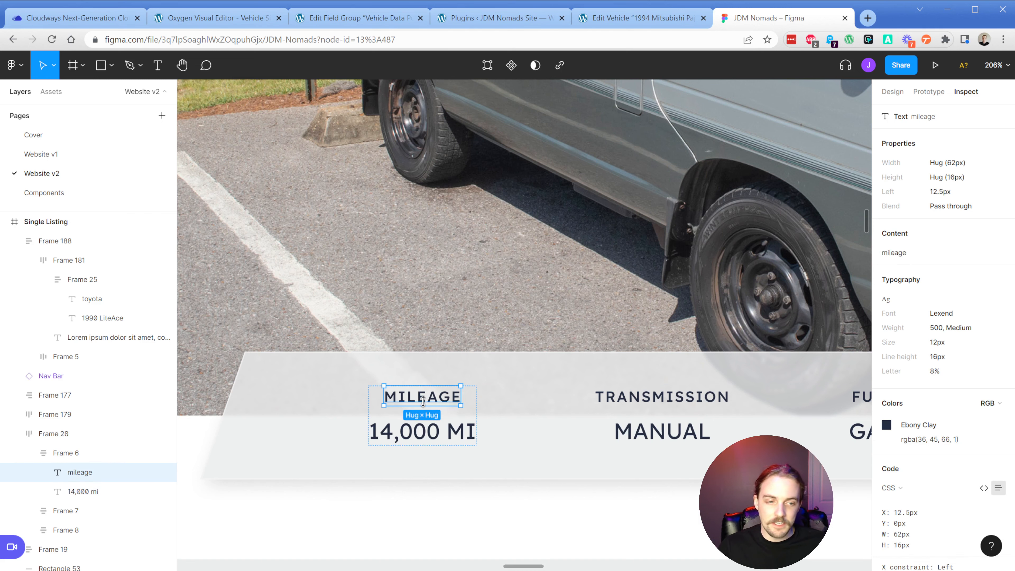
pyautogui.click(424, 428)
pyautogui.moveTo(558, 384); pyautogui.dragTo(503, 348)
pyautogui.click(372, 368)
pyautogui.click(381, 398)
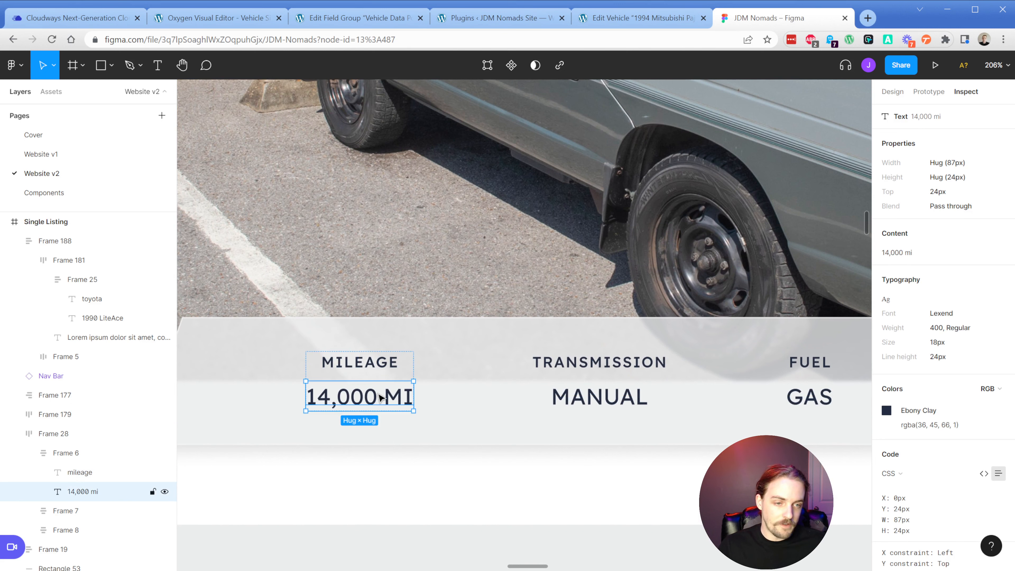
# Step: Back in Oxygen, replace the second text block's placeholder with the Meta Box Mileage field as dynamic data
pyautogui.click(213, 19)
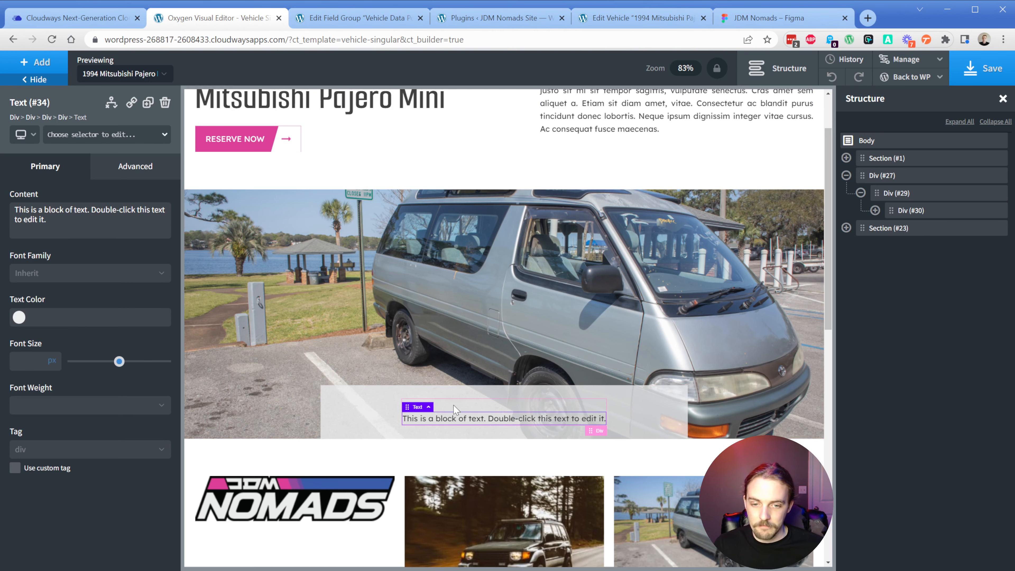
pyautogui.press('BackSpace')
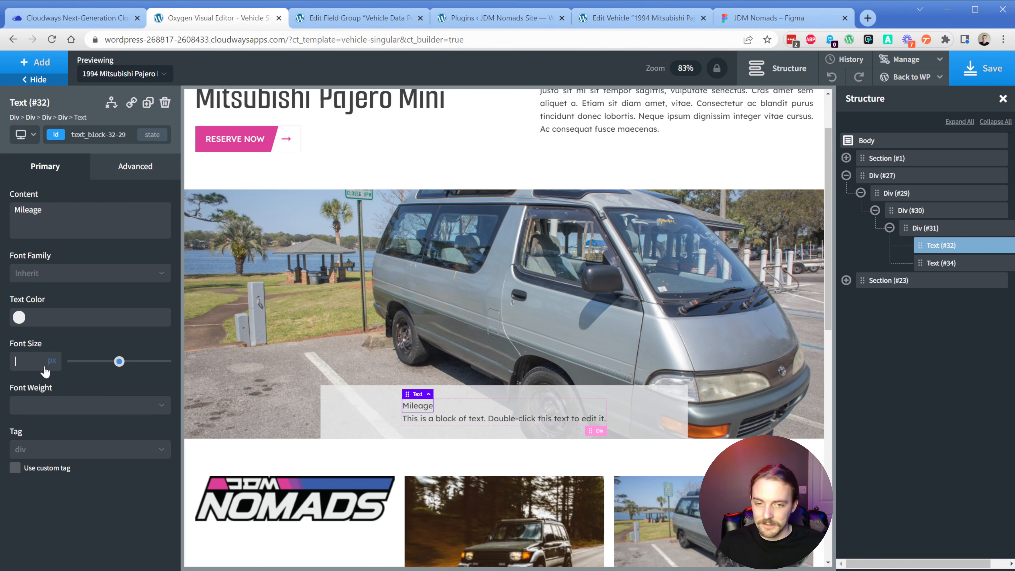
pyautogui.doubleClick(436, 418)
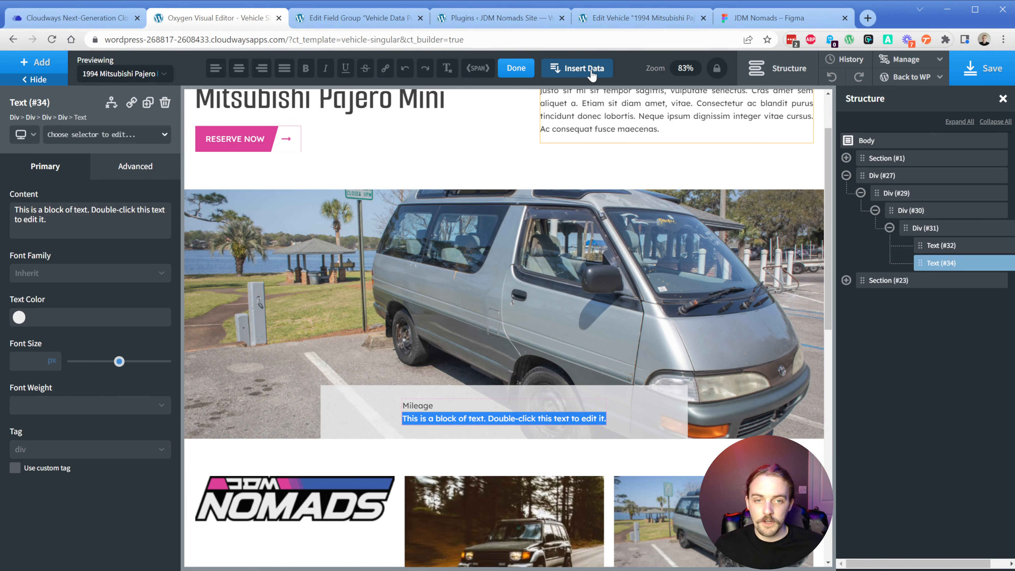
pyautogui.click(592, 68)
pyautogui.click(664, 196)
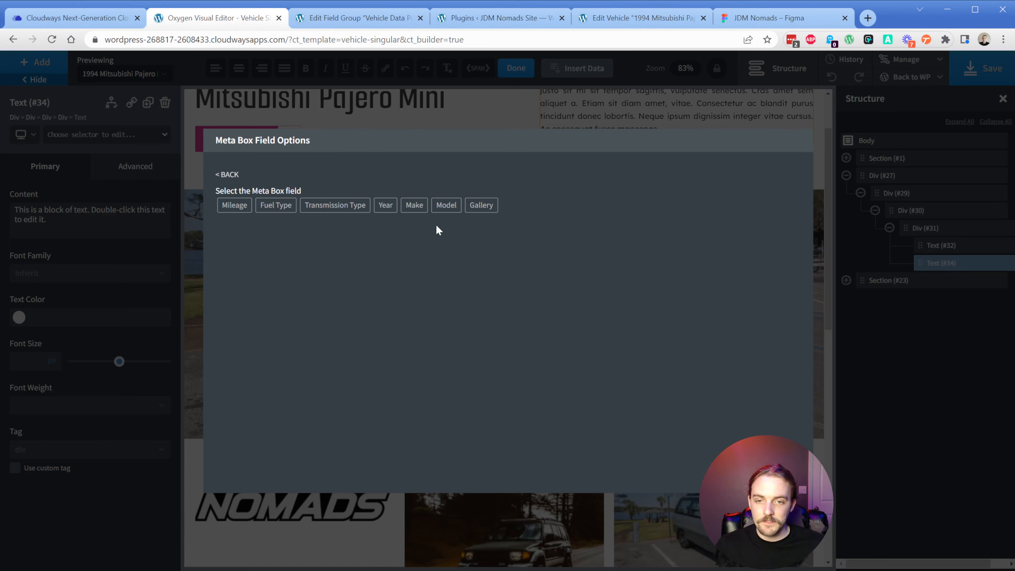
pyautogui.click(238, 206)
pyautogui.click(252, 291)
pyautogui.click(212, 280)
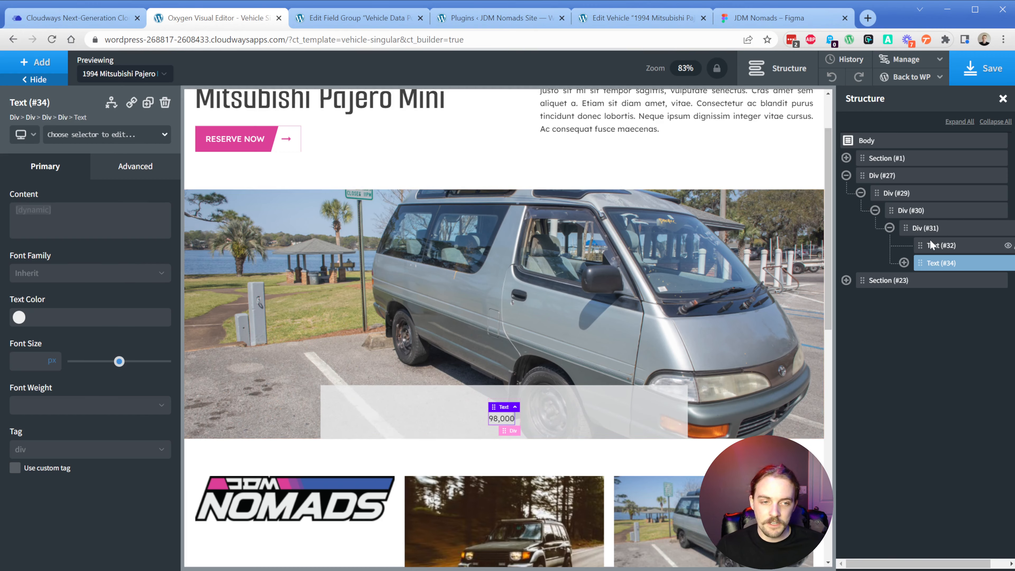
# Step: Lay out the car-data div's children vertically with centered horizontal alignment
pyautogui.click(926, 228)
pyautogui.click(33, 221)
pyautogui.click(65, 302)
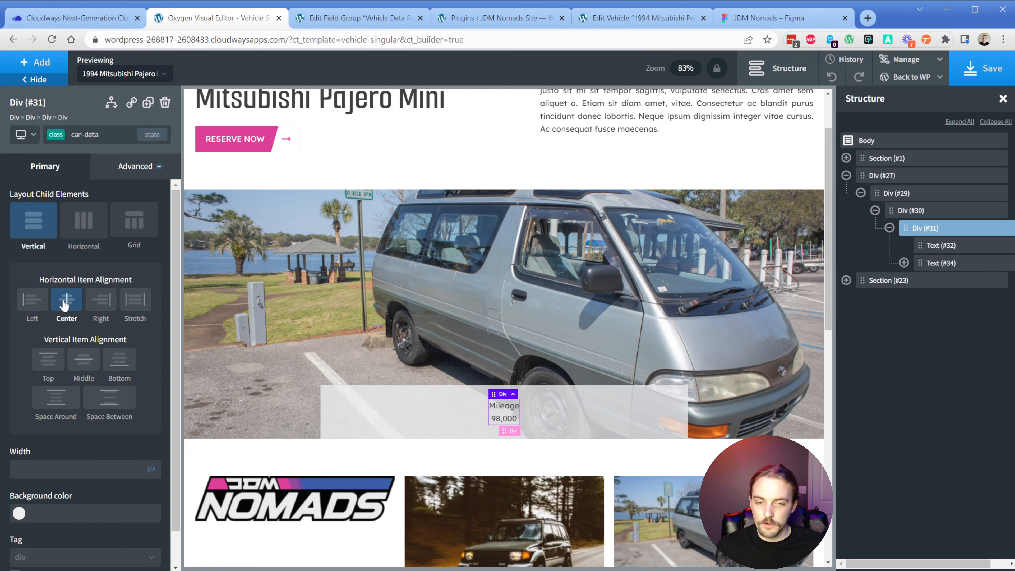
# Step: Set the dynamic mileage text's font size to 18 px and its text transform to uppercase
pyautogui.click(503, 420)
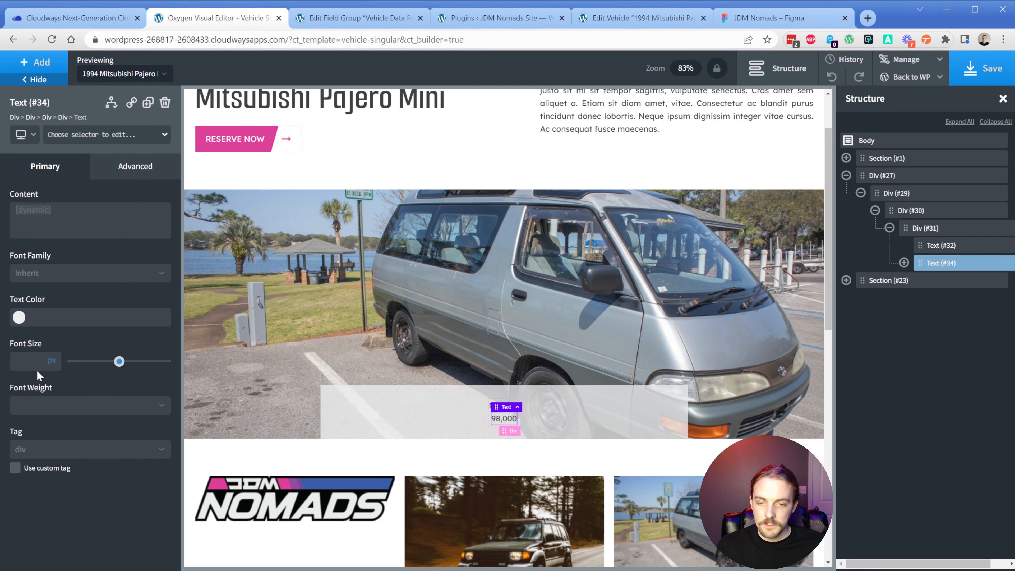
pyautogui.write('18')
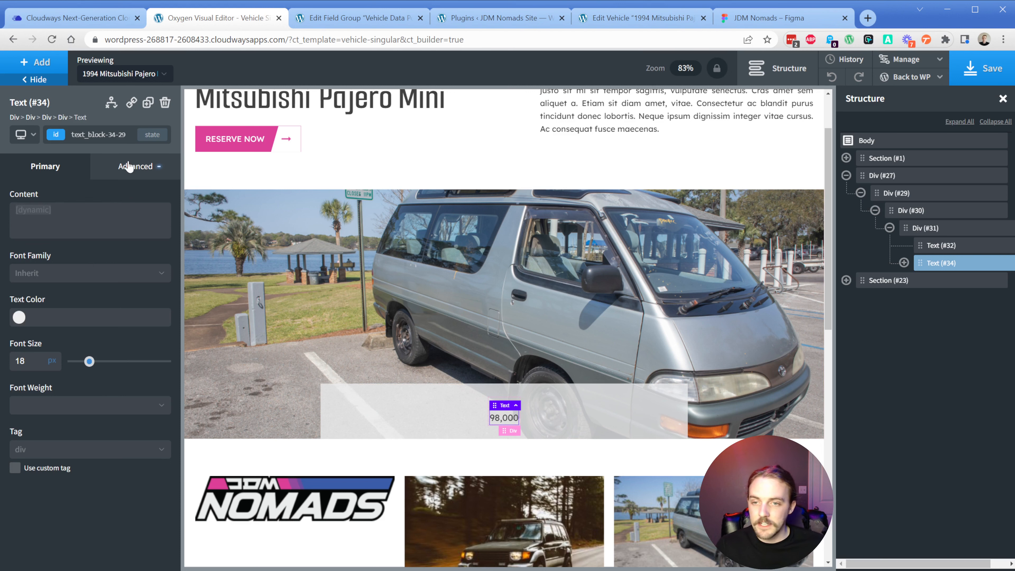
pyautogui.click(129, 166)
pyautogui.click(92, 310)
pyautogui.click(103, 507)
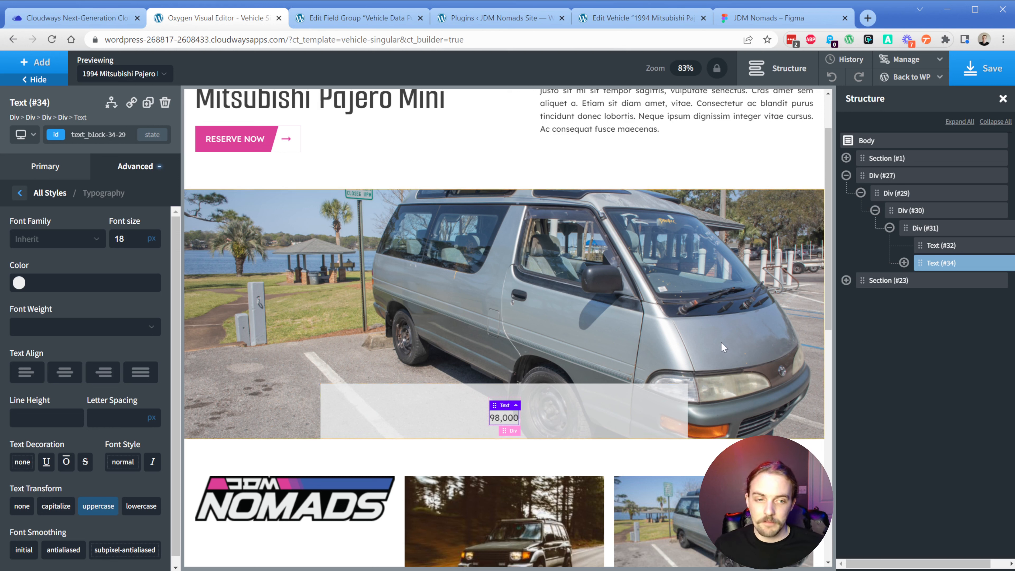
# Step: Give the dynamic mileage text the class car-data__mileage and carry its ID styles over to that class
pyautogui.click(947, 231)
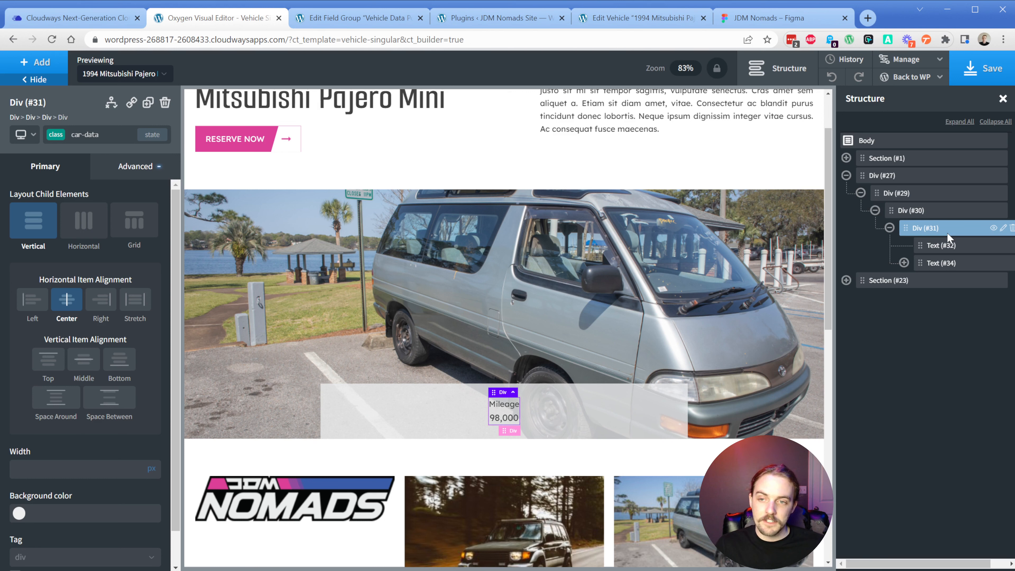
pyautogui.click(944, 262)
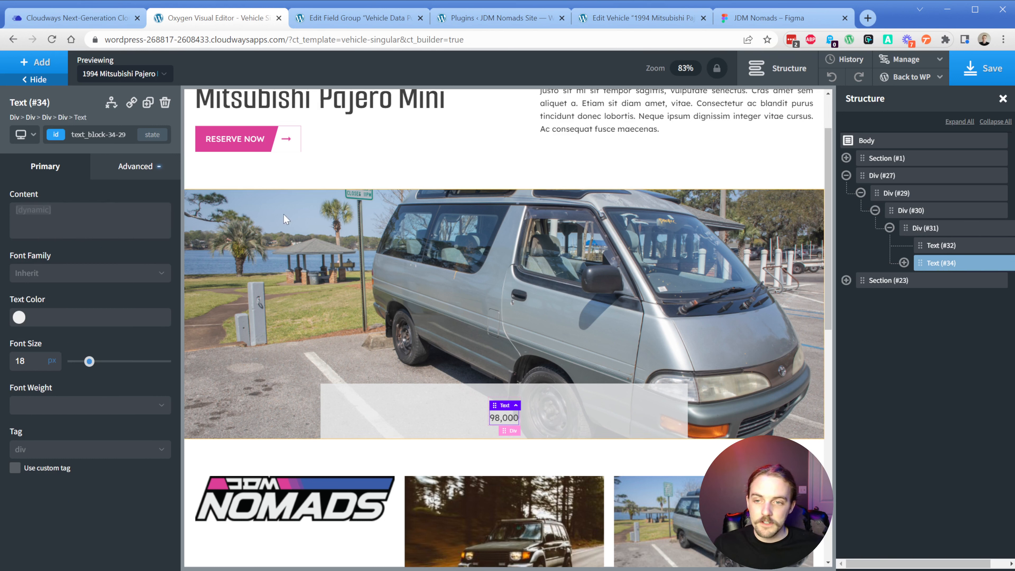
pyautogui.click(55, 140)
pyautogui.write('car-')
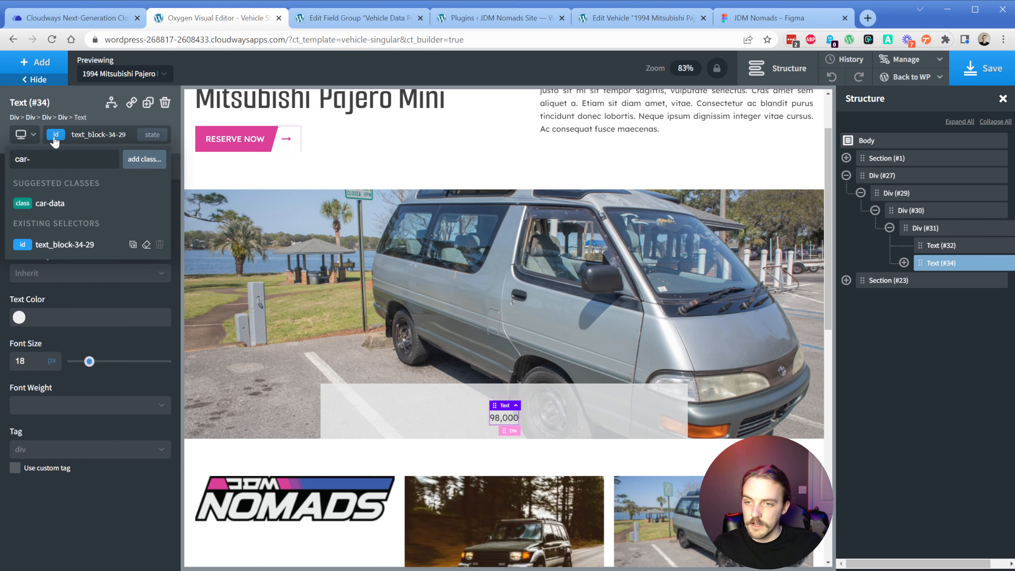
pyautogui.write('data__mileag')
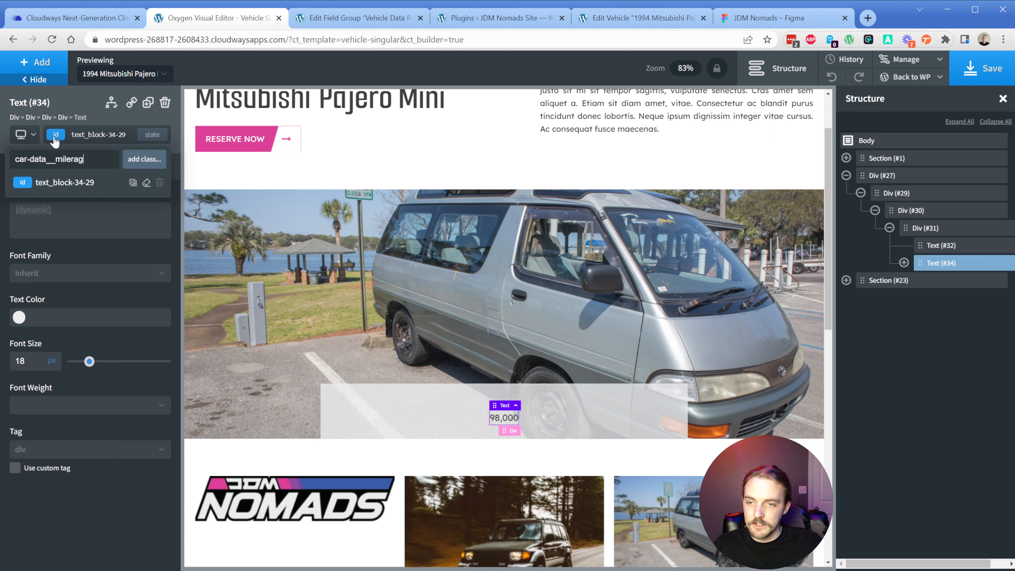
pyautogui.write('e')
pyautogui.press('Return')
pyautogui.click(56, 135)
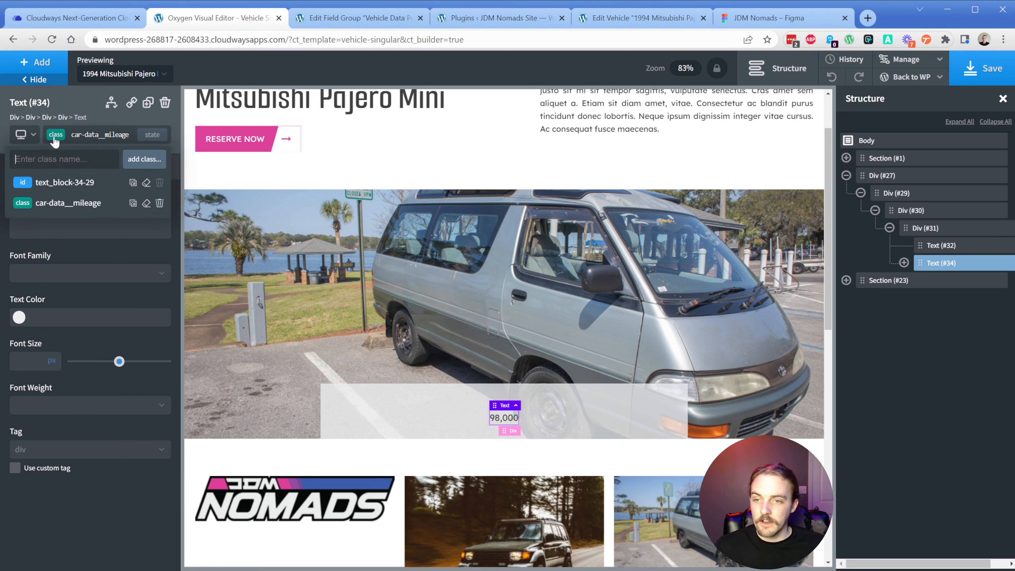
pyautogui.click(91, 205)
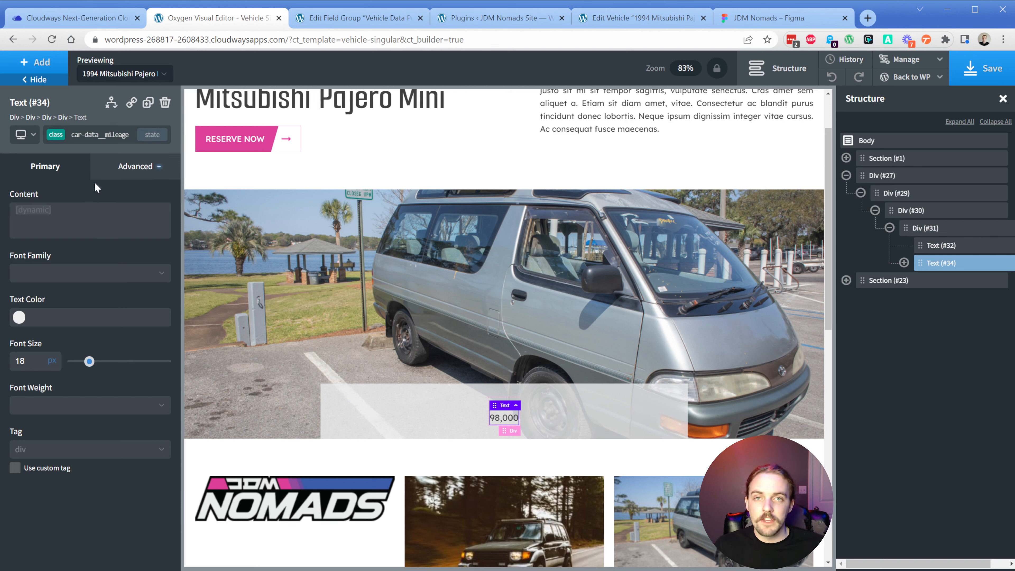
# Step: Give the Mileage label text block the class car-data__heading
pyautogui.click(940, 245)
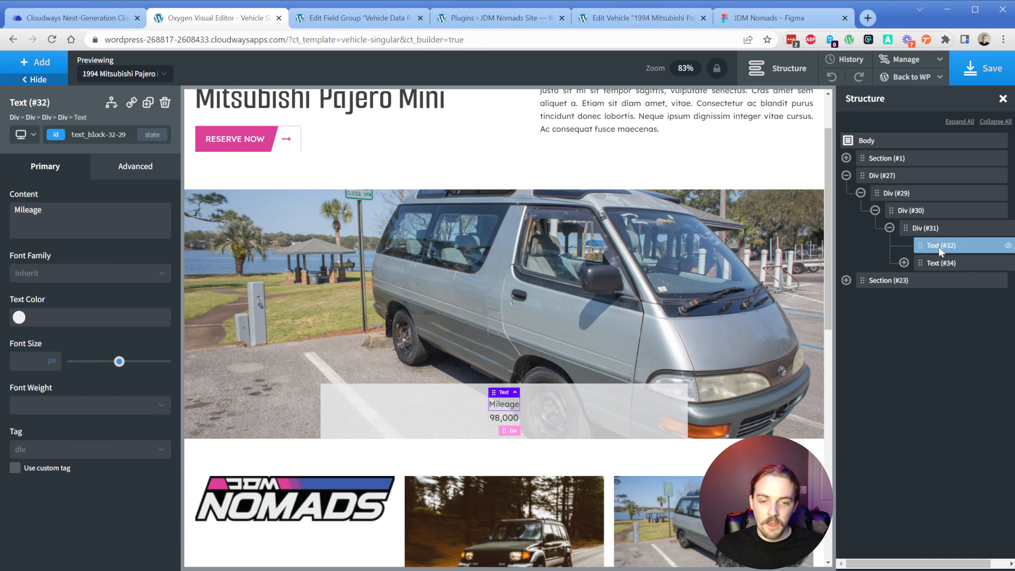
pyautogui.click(56, 136)
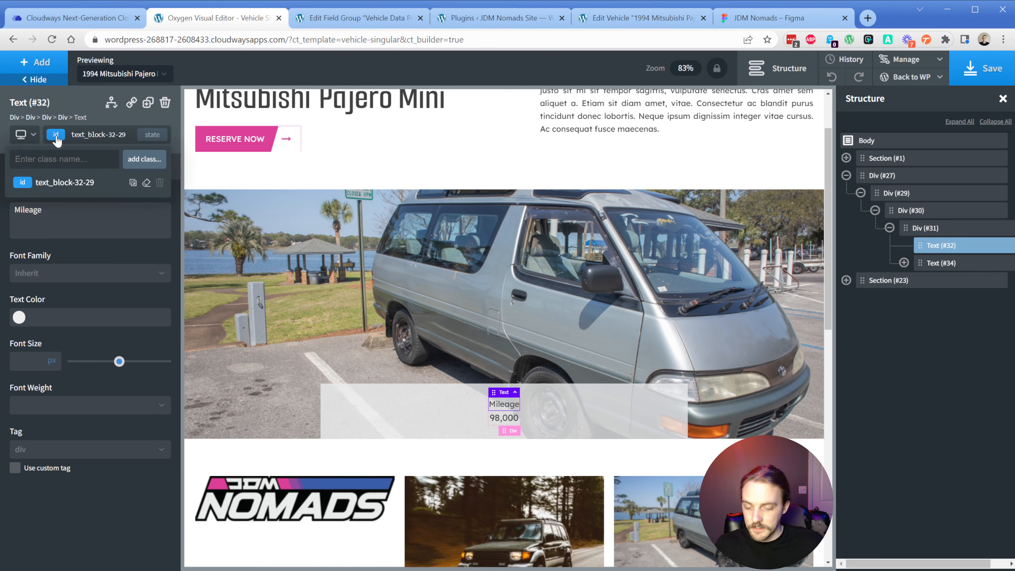
pyautogui.write('car-data')
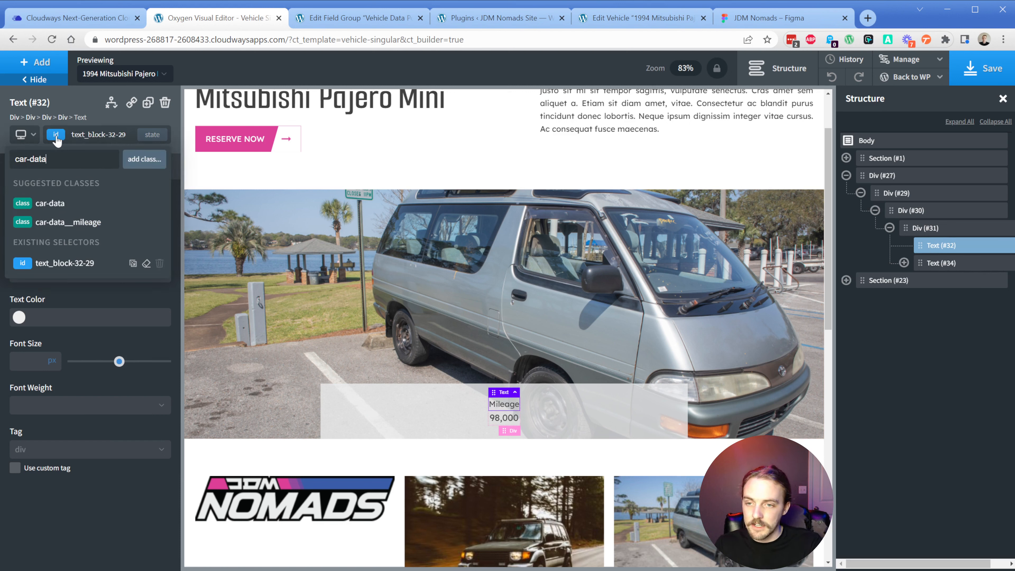
pyautogui.write('__heading')
pyautogui.press('Return')
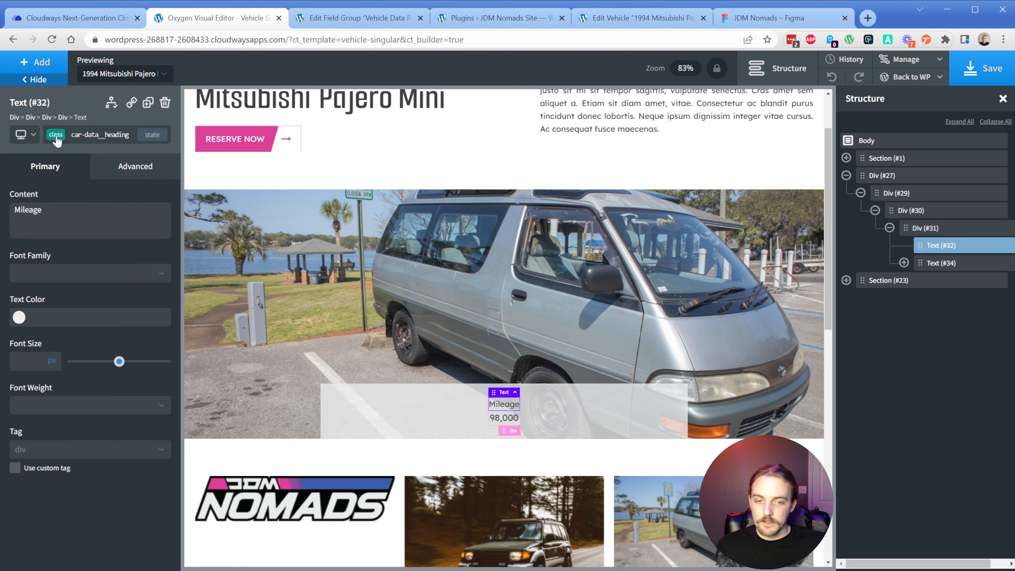
# Step: Duplicate the car-data div twice so the overlay bar holds three label-and-value blocks
pyautogui.click(924, 229)
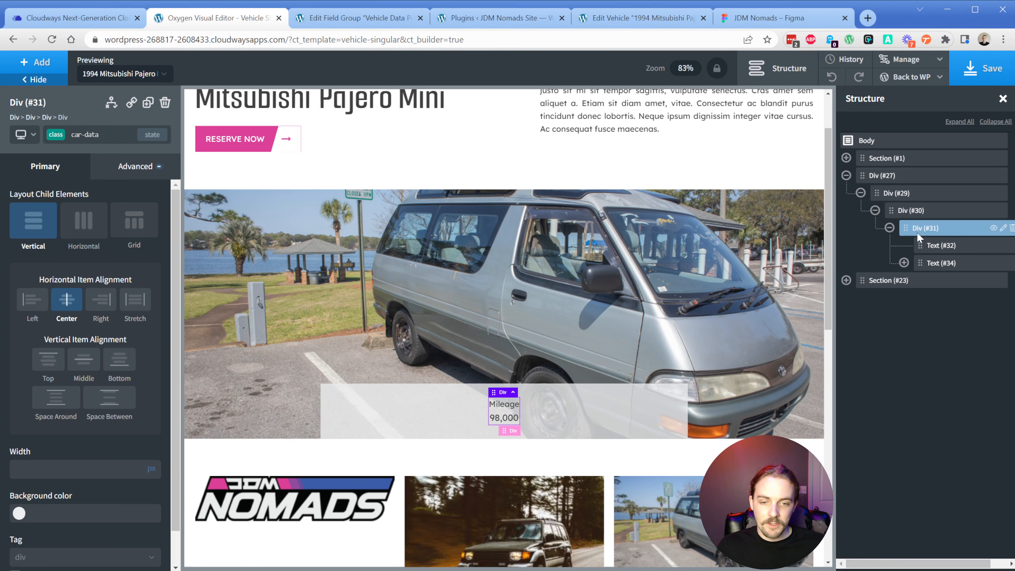
pyautogui.click(148, 103)
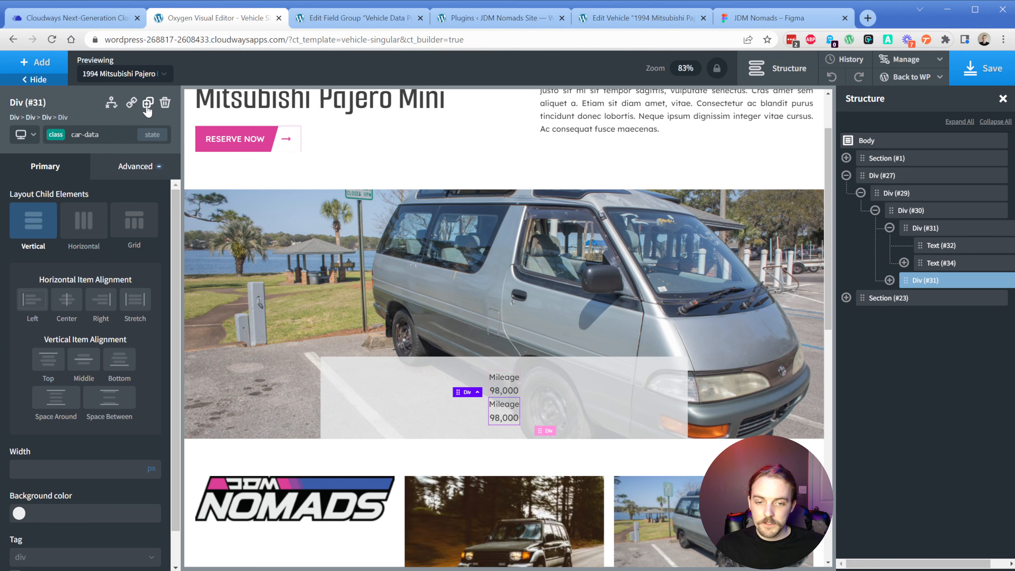
pyautogui.click(148, 103)
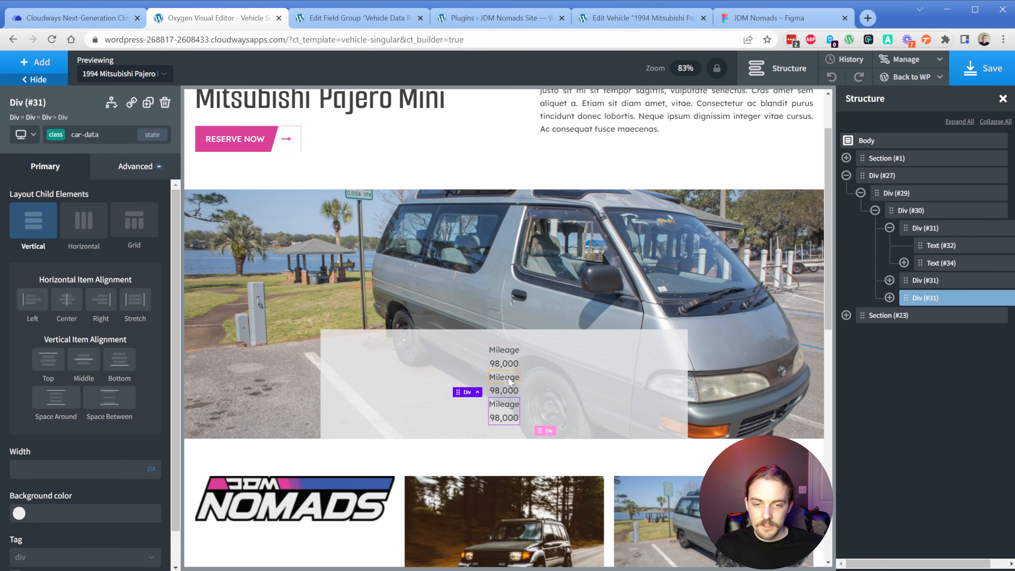
# Step: Check the details bar in the Figma design, return to Oxygen and change the second block's heading to Transmission
pyautogui.click(766, 18)
pyautogui.moveTo(617, 340); pyautogui.dragTo(561, 335)
pyautogui.click(225, 22)
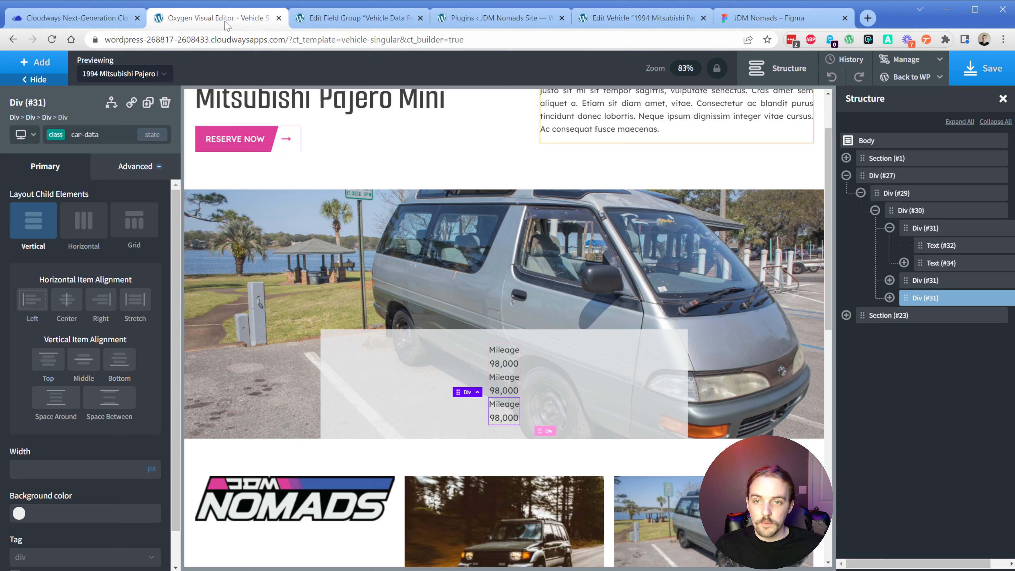
pyautogui.click(510, 378)
pyautogui.doubleClick(510, 378)
pyautogui.write('Trans')
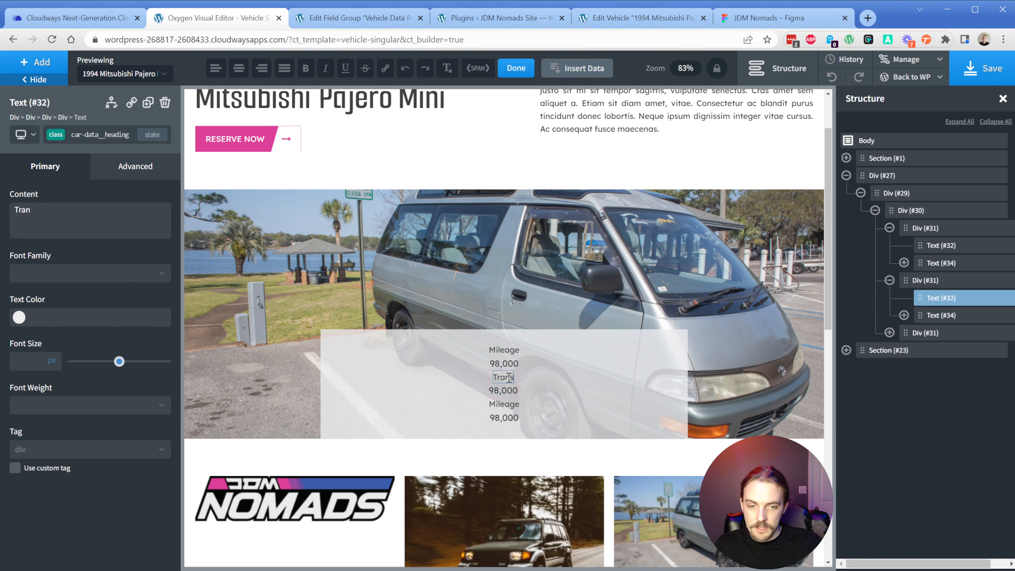
pyautogui.write('mission')
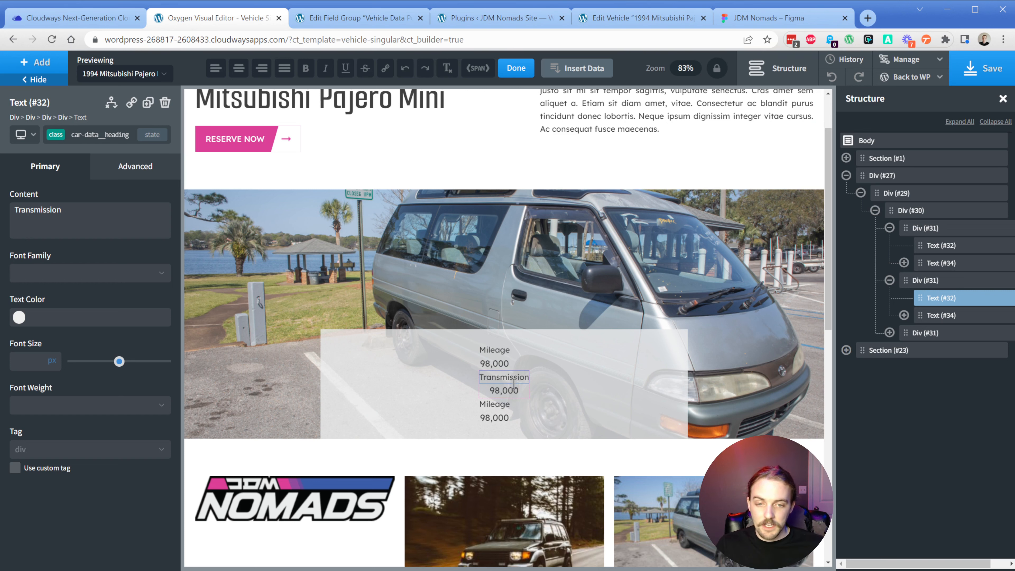
# Step: Replace the second block's mileage value with the Meta Box Transmission Type field as dynamic data
pyautogui.click(512, 392)
pyautogui.doubleClick(510, 395)
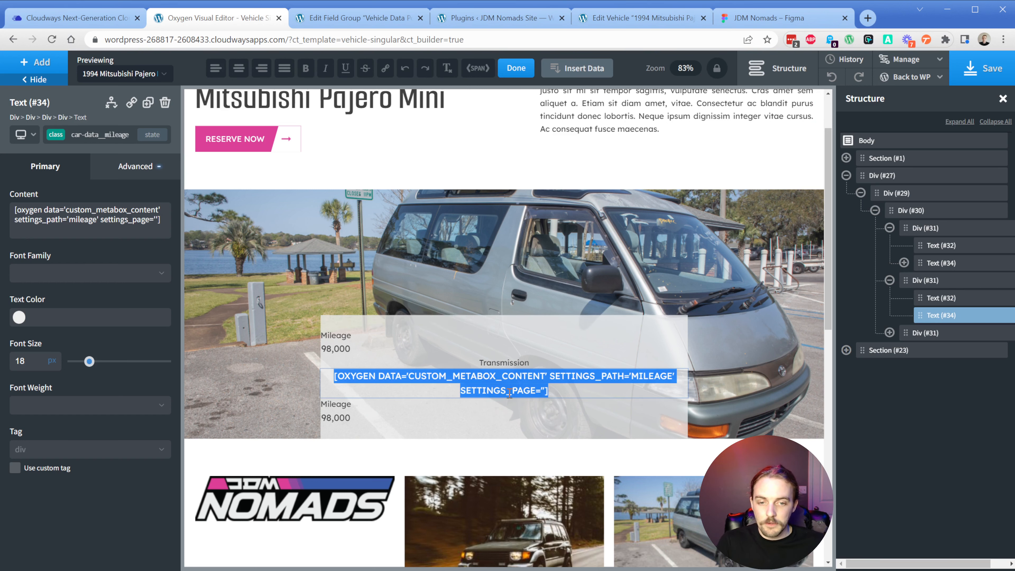
pyautogui.click(560, 72)
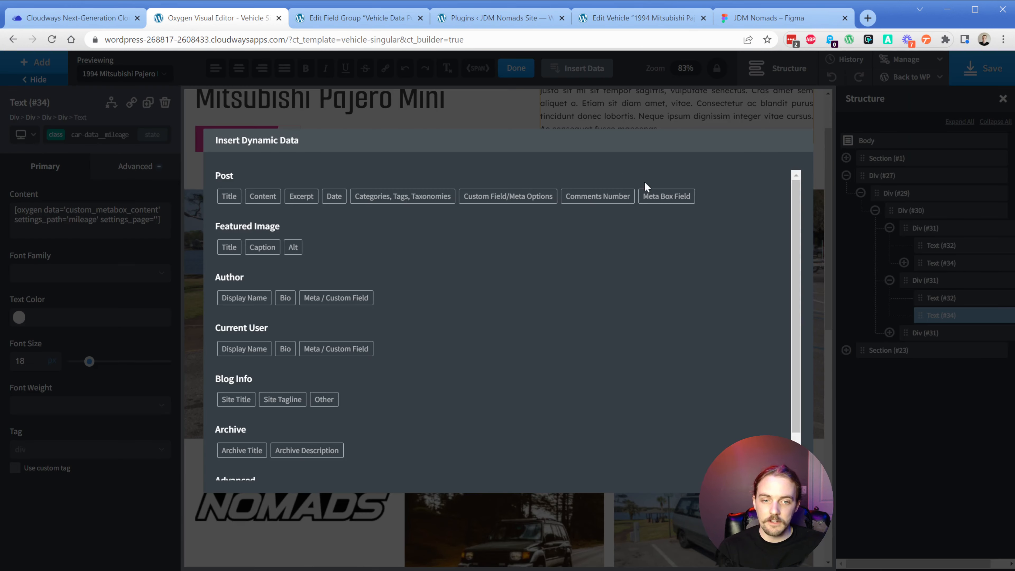
pyautogui.click(672, 198)
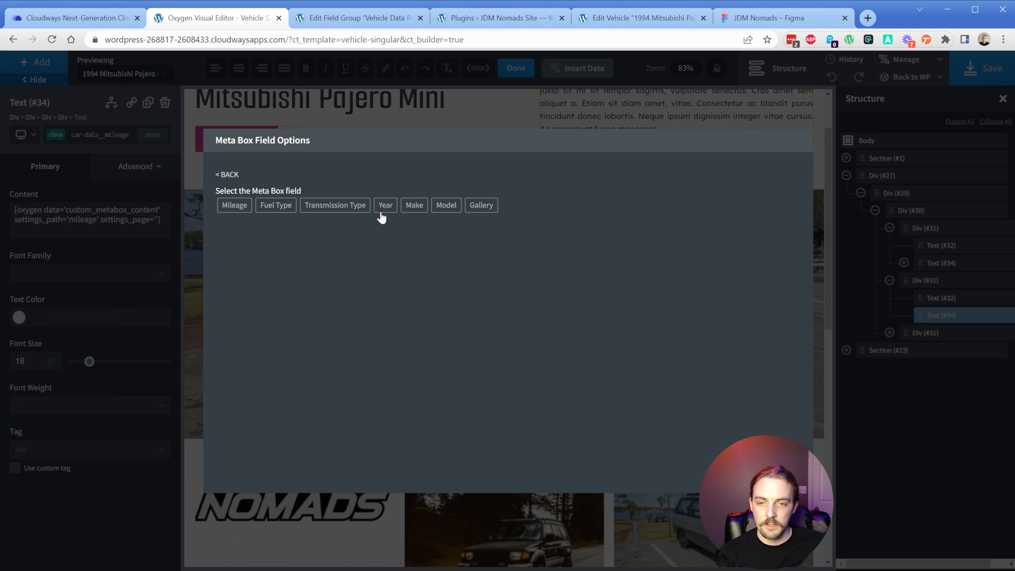
pyautogui.click(335, 205)
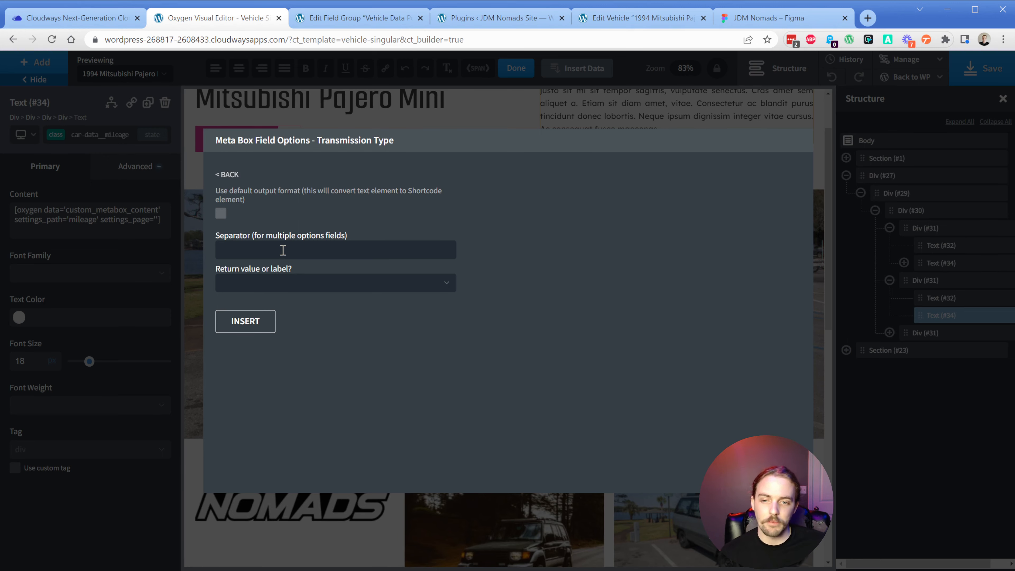
pyautogui.click(246, 322)
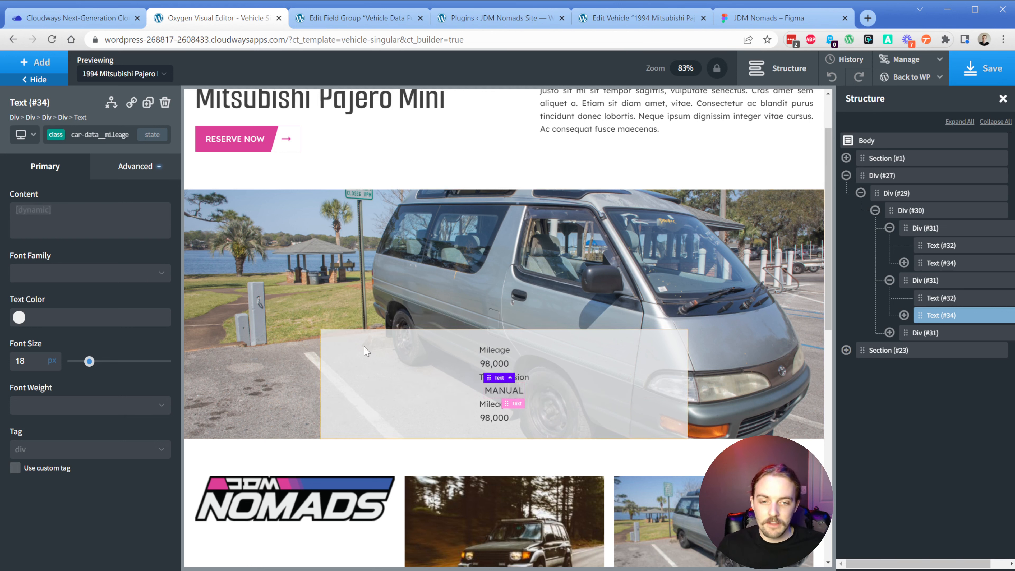
# Step: Change the third block's heading to Fuel Type and replace its value with the Meta Box Fuel Type field
pyautogui.doubleClick(494, 404)
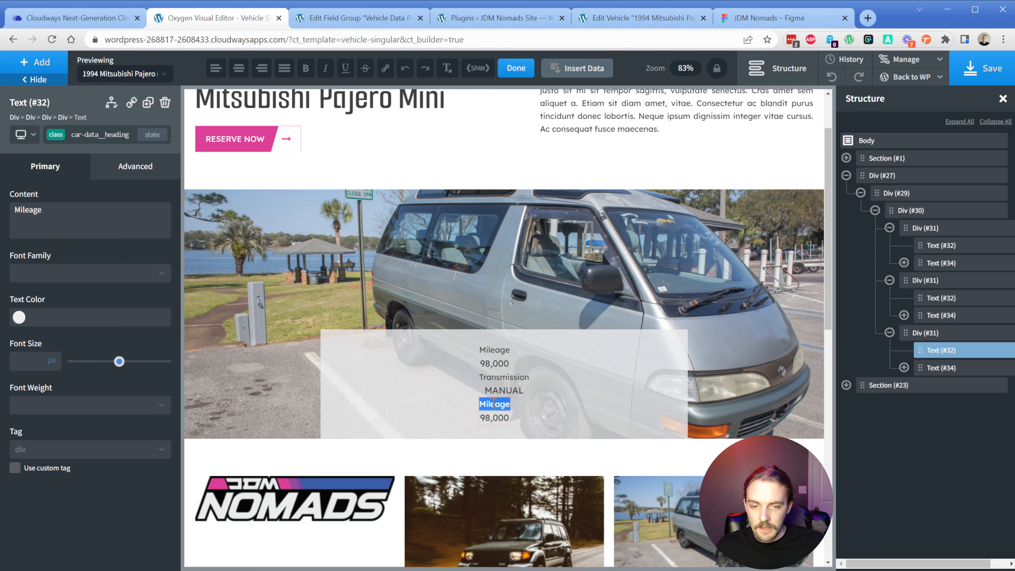
pyautogui.write('Fuel Type')
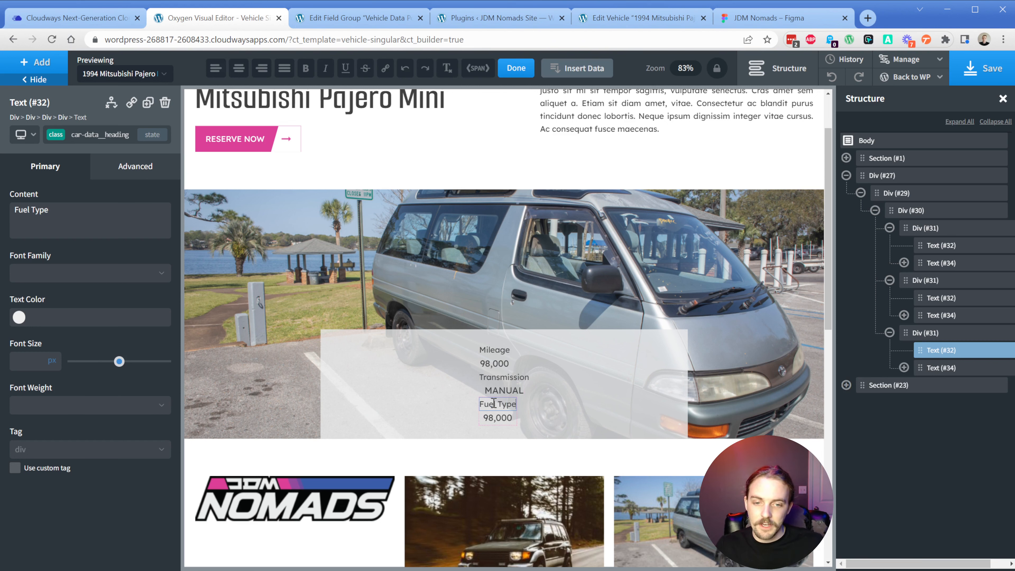
pyautogui.doubleClick(501, 425)
pyautogui.write("[oxygen data='custom_metabox_content' settings_path='mileage' settings_page='']")
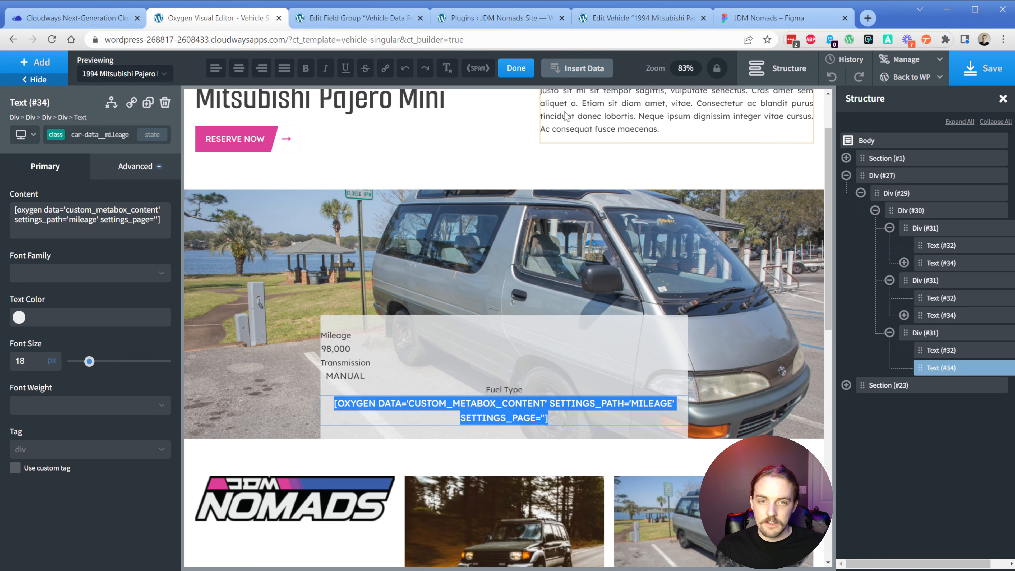
pyautogui.click(569, 77)
pyautogui.click(668, 202)
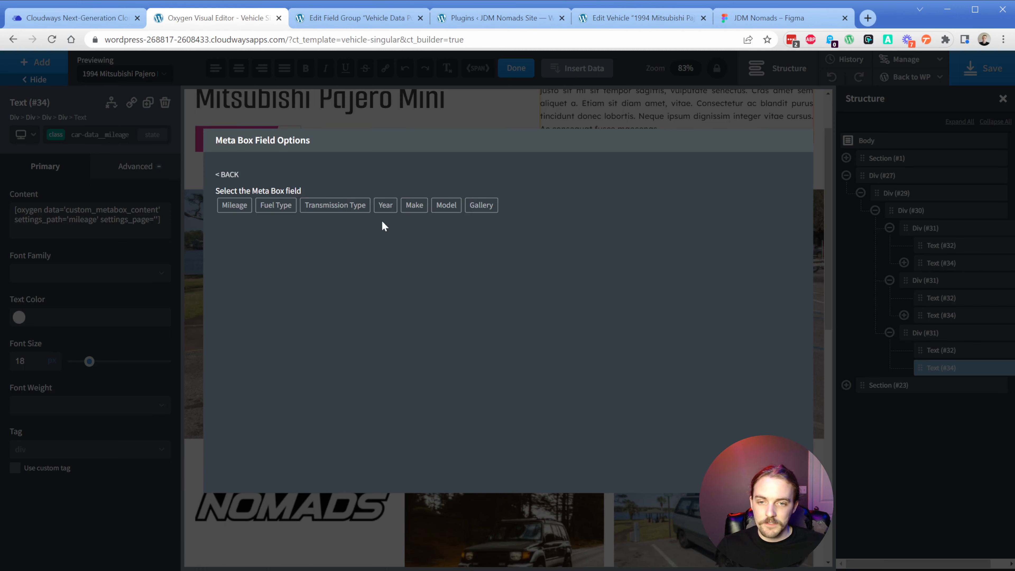
pyautogui.click(279, 205)
pyautogui.click(245, 321)
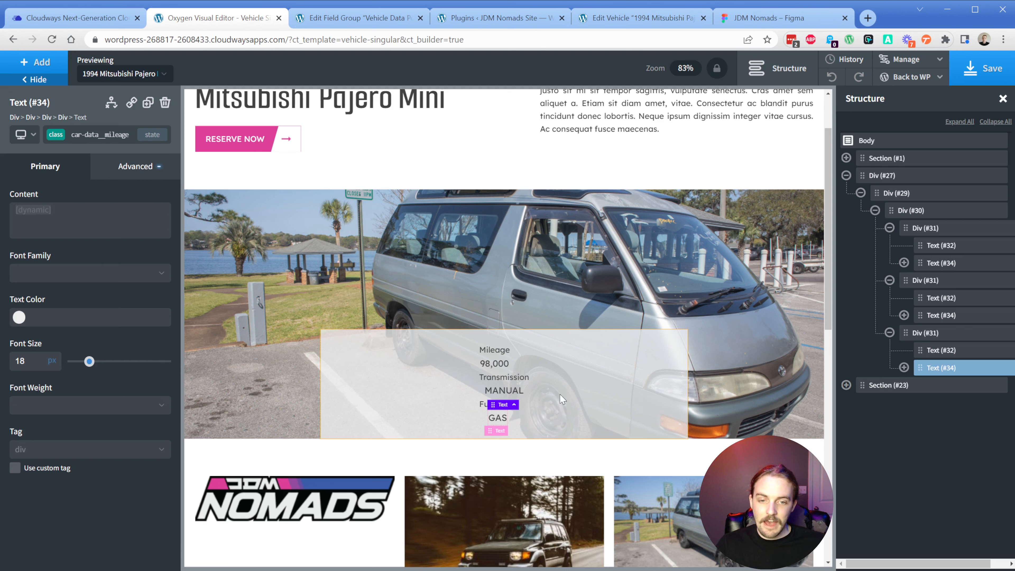
# Step: Lay out the three car-data blocks horizontally in their parent div and add the custom CSS gap: 32px; to it
pyautogui.click(910, 212)
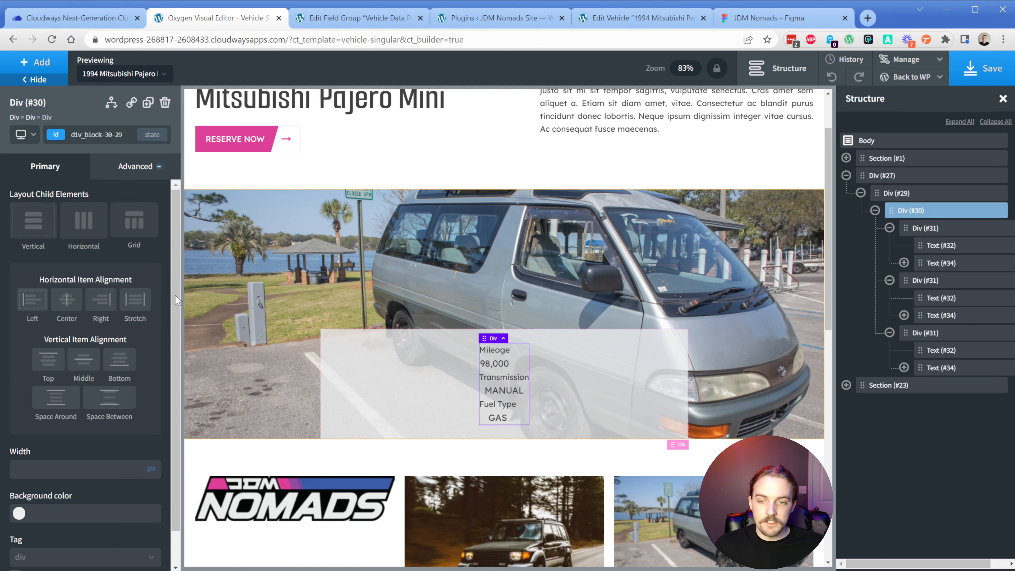
pyautogui.click(86, 226)
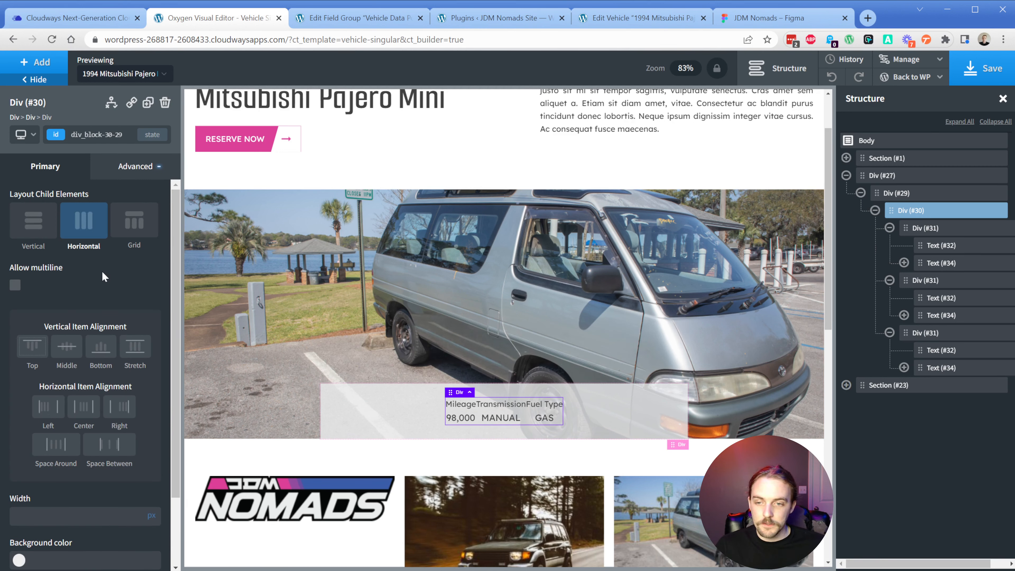
pyautogui.click(135, 166)
pyautogui.click(92, 436)
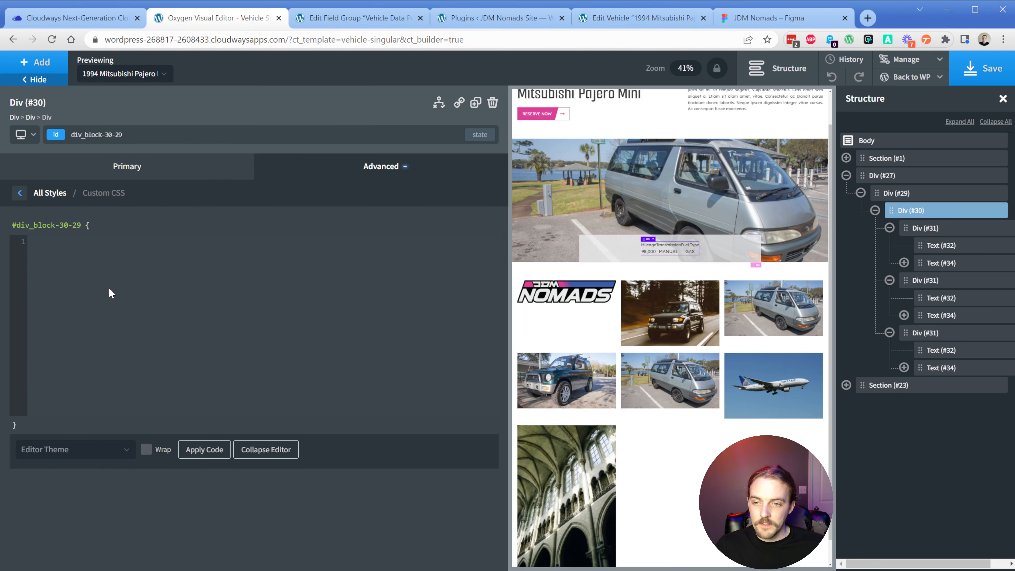
pyautogui.write('gap: 32p')
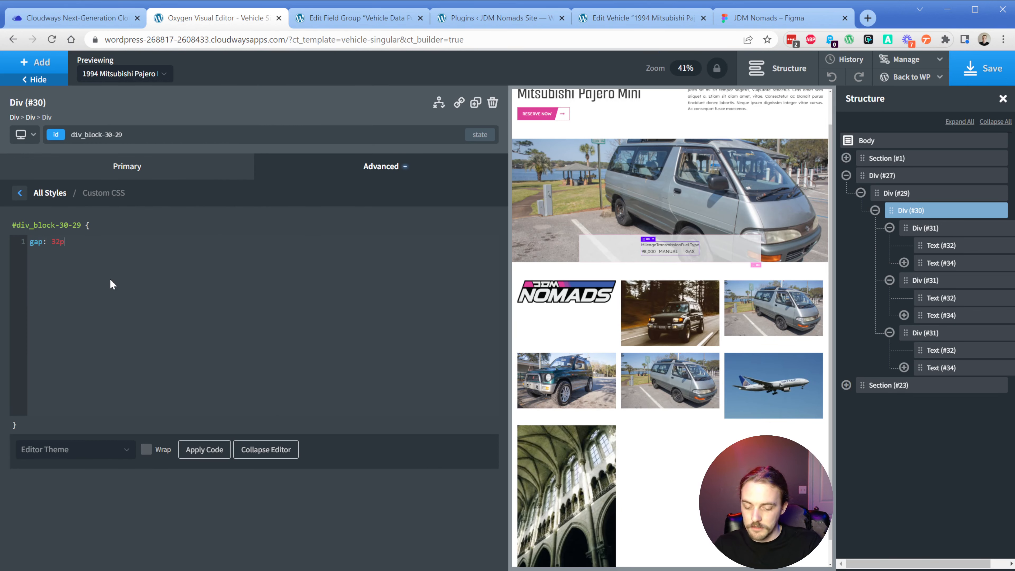
pyautogui.write('x;')
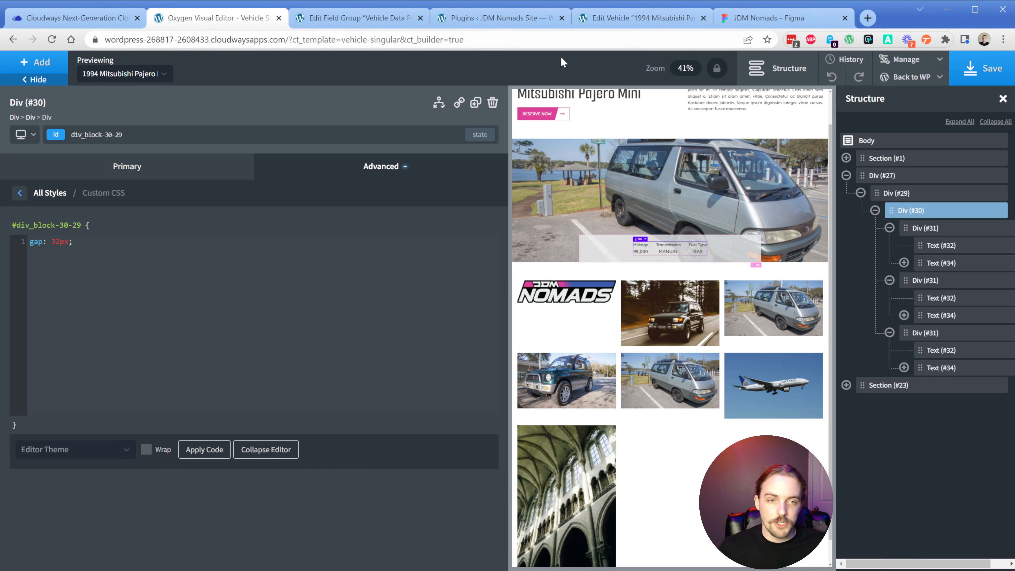
# Step: Check the spacing between the detail blocks in Figma and change the parent div's CSS gap to 96px in Oxygen
pyautogui.click(739, 22)
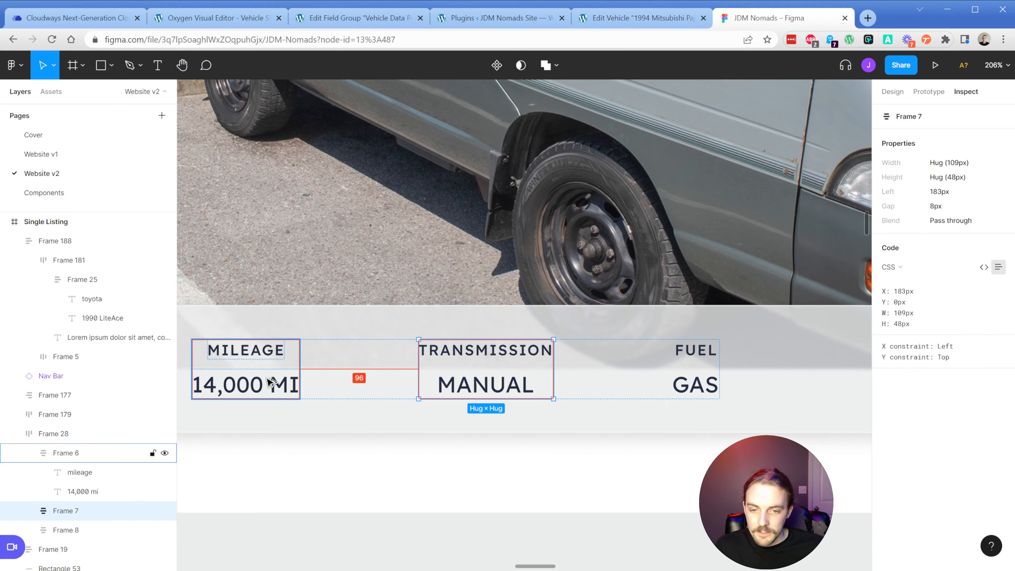
pyautogui.click(206, 19)
pyautogui.moveTo(50, 242); pyautogui.dragTo(60, 242)
pyautogui.write('96')
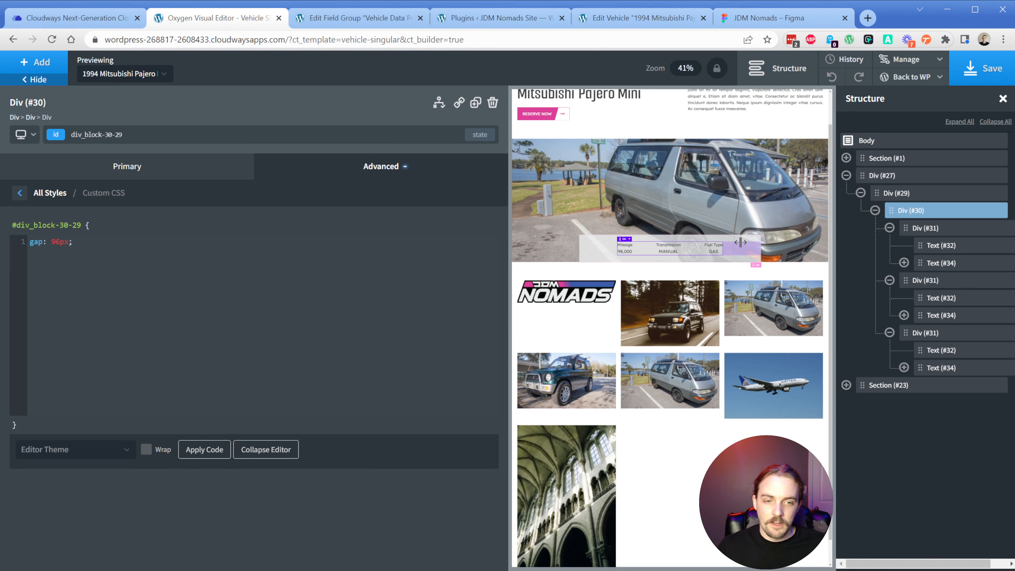
# Step: Select the translucent overlay bar div, search Google for clip path generator in a new browser tab and open Clippy
pyautogui.click(769, 242)
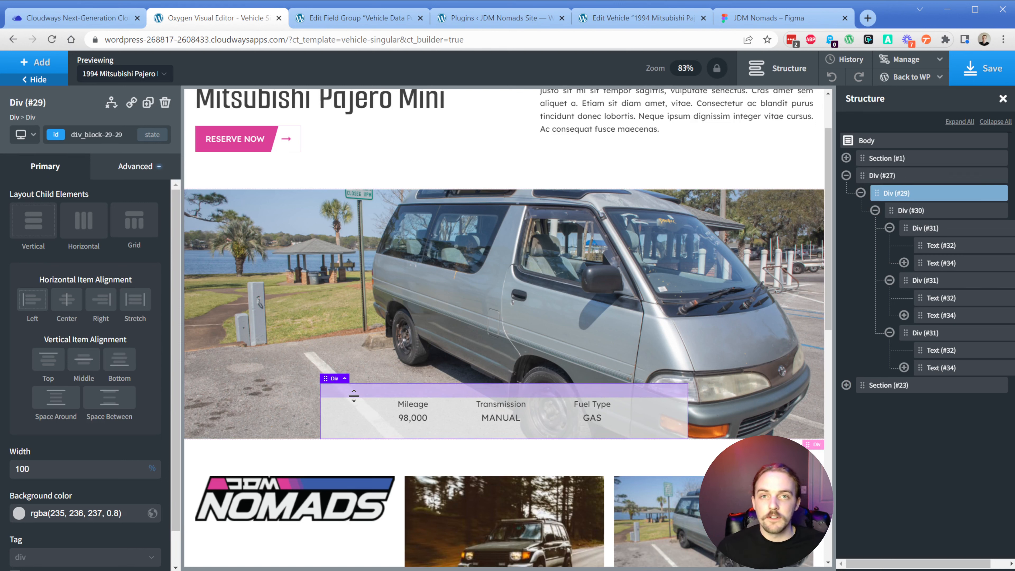
pyautogui.hotkey('ctrl', 't')
pyautogui.write('cl')
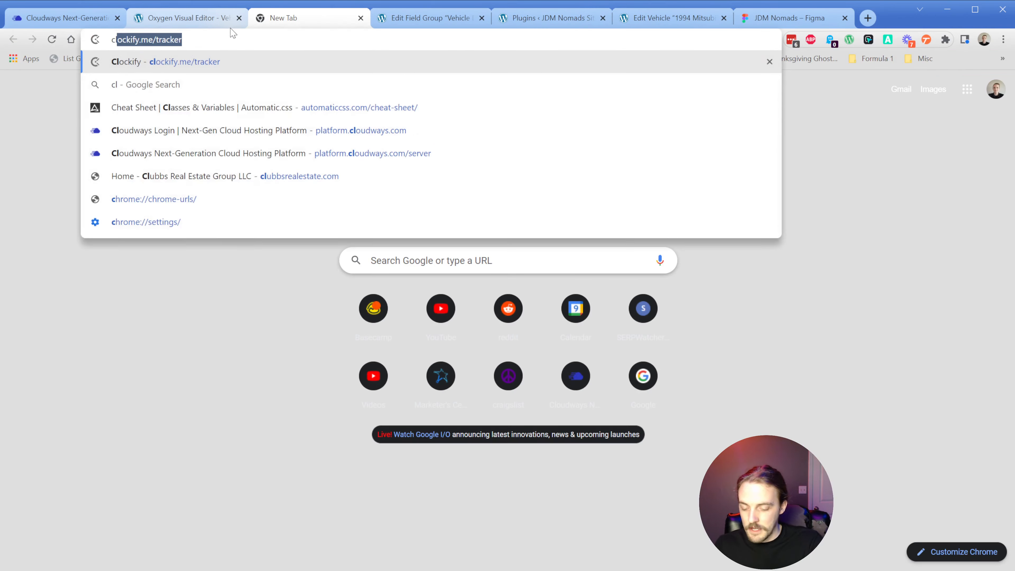
pyautogui.write('ip path')
pyautogui.press('Down')
pyautogui.press('Return')
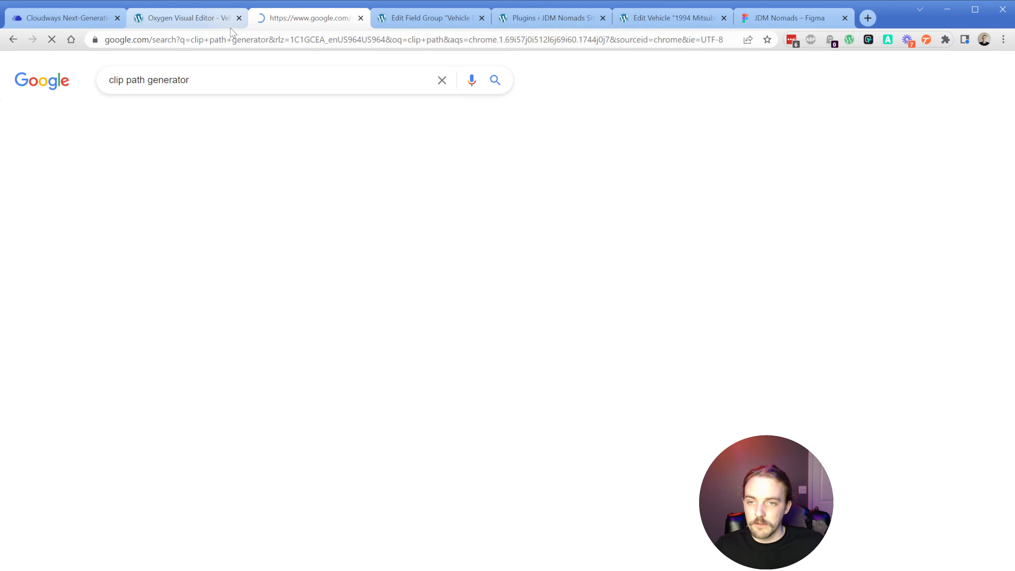
pyautogui.scroll(-3, 184, 408)
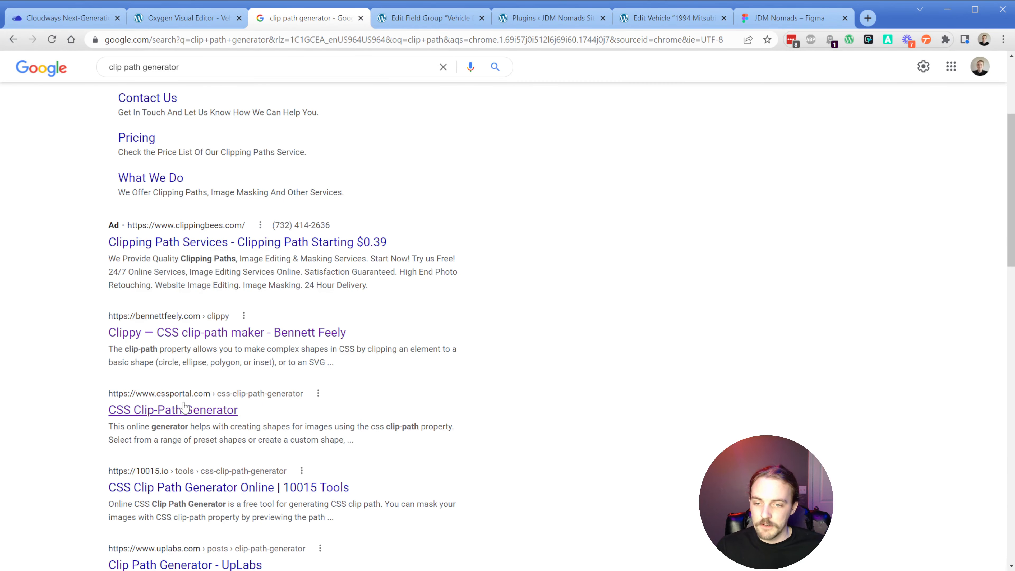
pyautogui.click(188, 340)
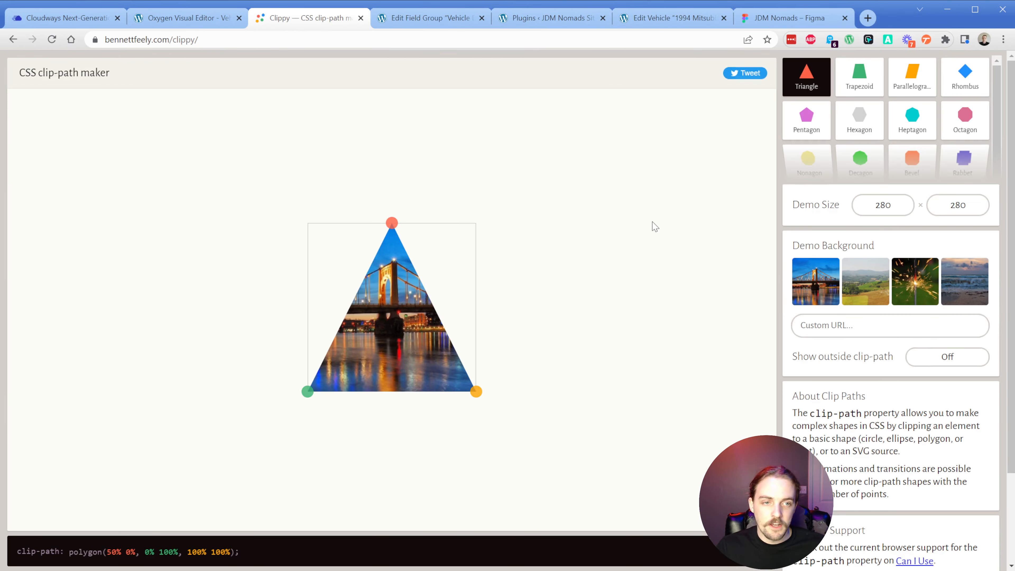
# Step: Choose the Parallelogram shape in Clippy, copy its clip-path polygon code and return to the Oxygen editor
pyautogui.click(908, 80)
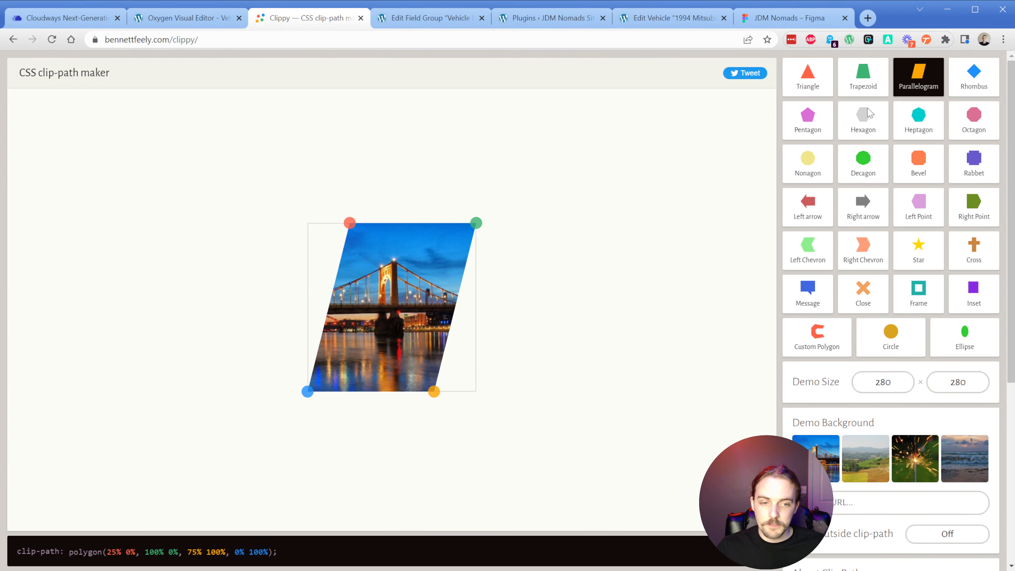
pyautogui.scroll(-5, 465, 413)
pyautogui.tripleClick(139, 552)
pyautogui.hotkey('ctrl', 'c')
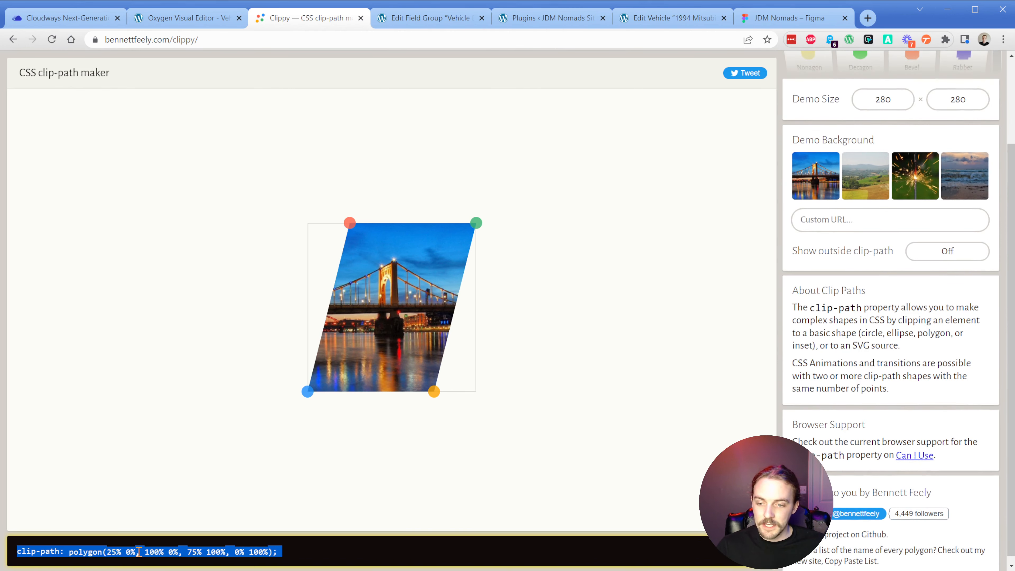
pyautogui.click(216, 20)
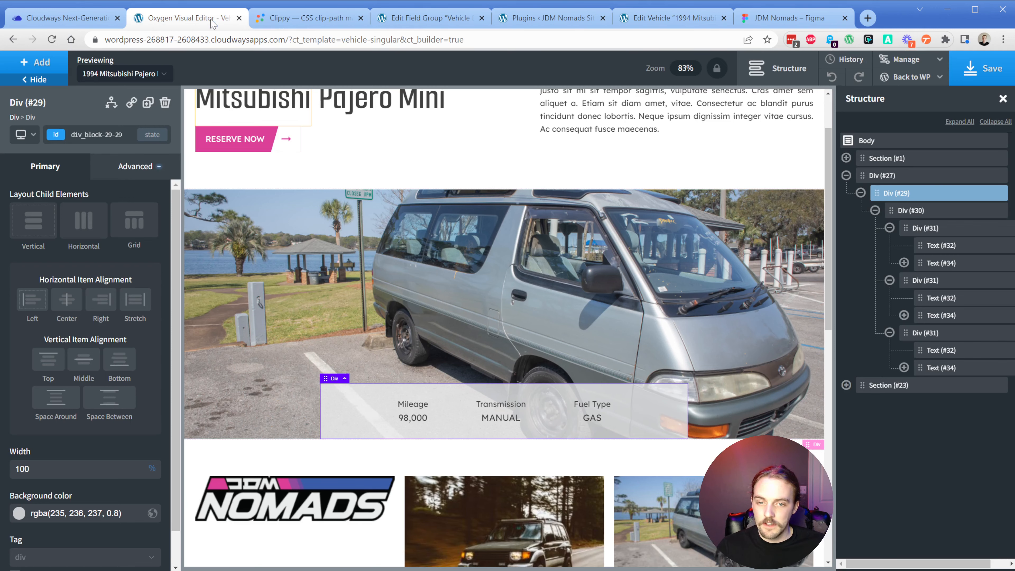
# Step: Add the copied parallelogram clip-path polygon code to the overlay bar div's custom CSS
pyautogui.click(142, 167)
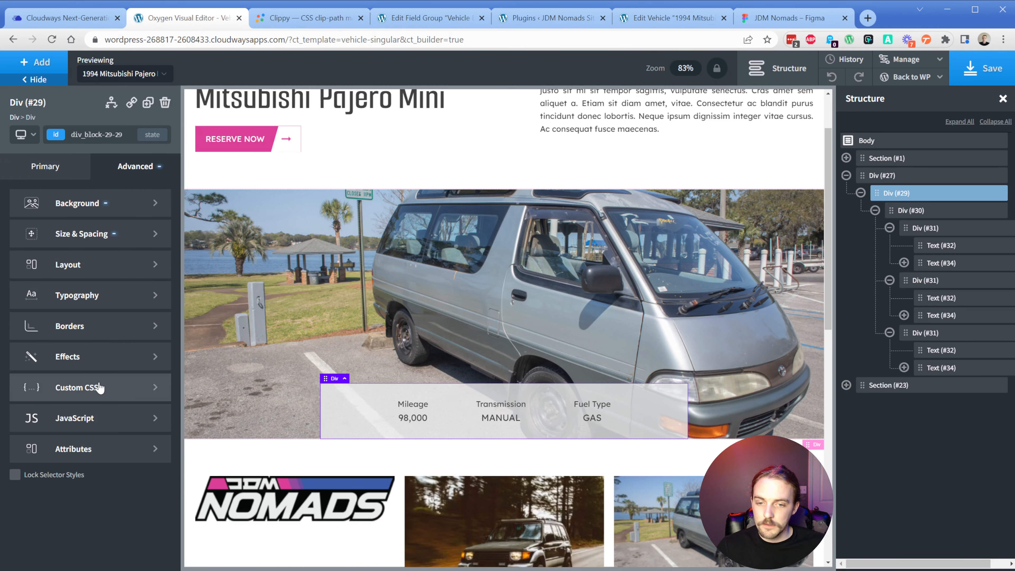
pyautogui.click(90, 388)
pyautogui.click(108, 277)
pyautogui.hotkey('ctrl', 'v')
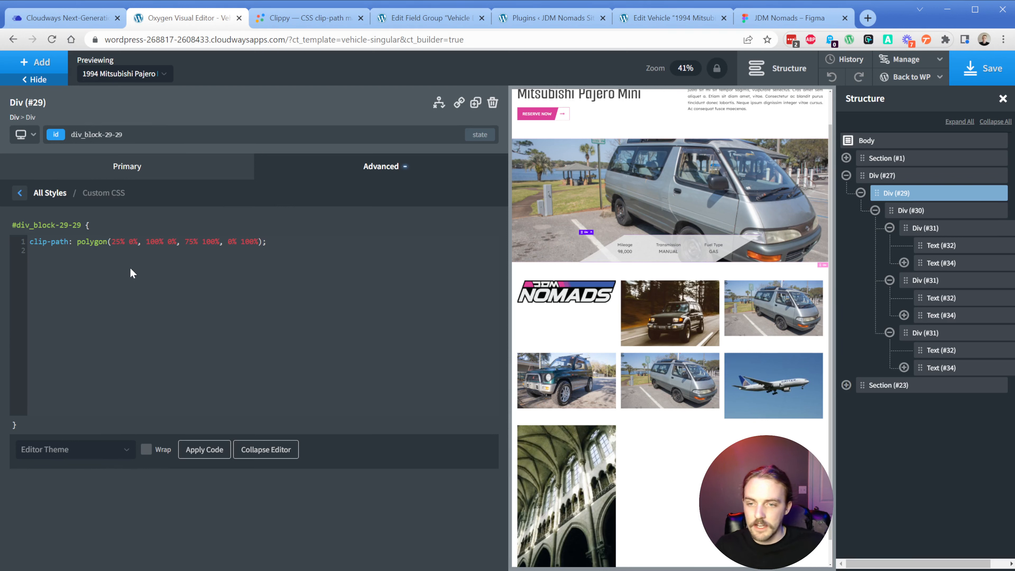
# Step: Reduce the bar's slant by changing the clip-path polygon's first point to 5% 0% and its third point to 95% 100%
pyautogui.doubleClick(117, 242)
pyautogui.write('15')
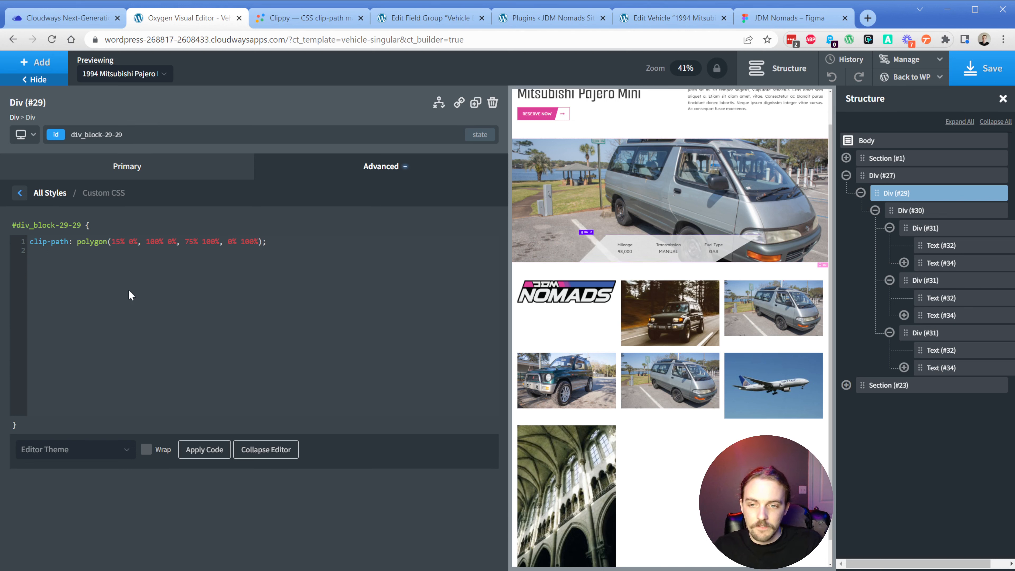
pyautogui.press('BackSpace')
pyautogui.press('BackSpace')
pyautogui.write('5')
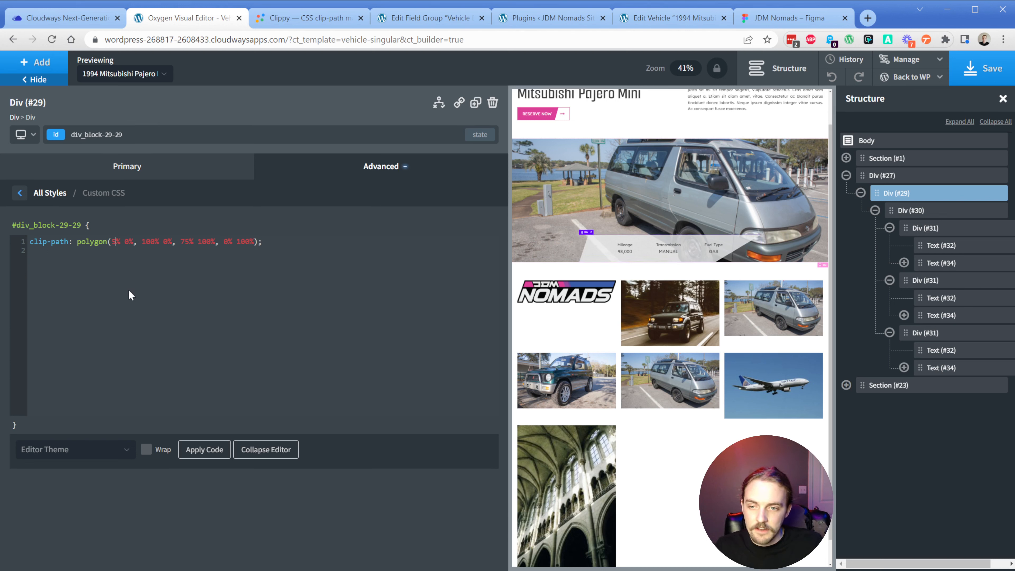
pyautogui.press('BackSpace')
pyautogui.write('10')
pyautogui.press('Right')
pyautogui.press('Right')
pyautogui.press('Right')
pyautogui.press('Right')
pyautogui.press('Right')
pyautogui.press('Right')
pyautogui.press('Right')
pyautogui.press('Right')
pyautogui.press('Right')
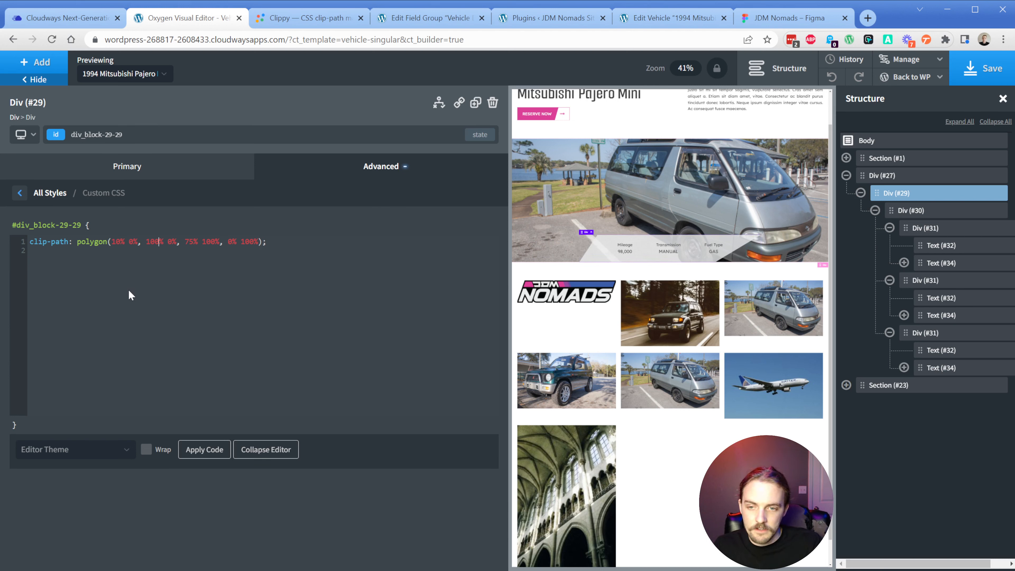
pyautogui.press('Right')
pyautogui.press('Right')
pyautogui.press('Right')
pyautogui.press('Right')
pyautogui.press('Right')
pyautogui.press('Right')
pyautogui.press('Right')
pyautogui.press('Right')
pyautogui.press('BackSpace')
pyautogui.press('BackSpace')
pyautogui.write('95')
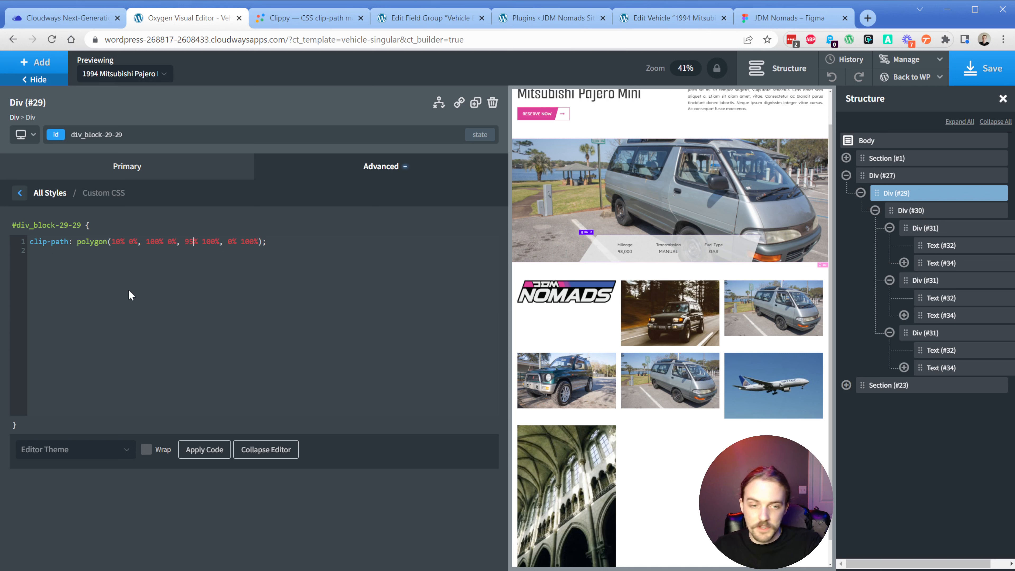
pyautogui.click(121, 242)
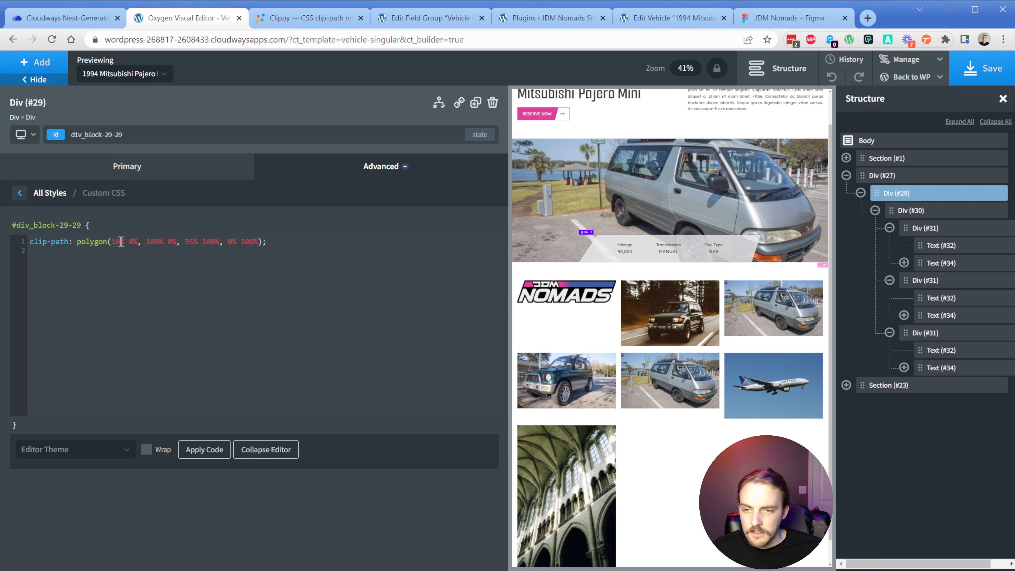
# Step: Inspect the angled overlay shape's shadow settings in Figma and copy its shadow color
pyautogui.click(754, 21)
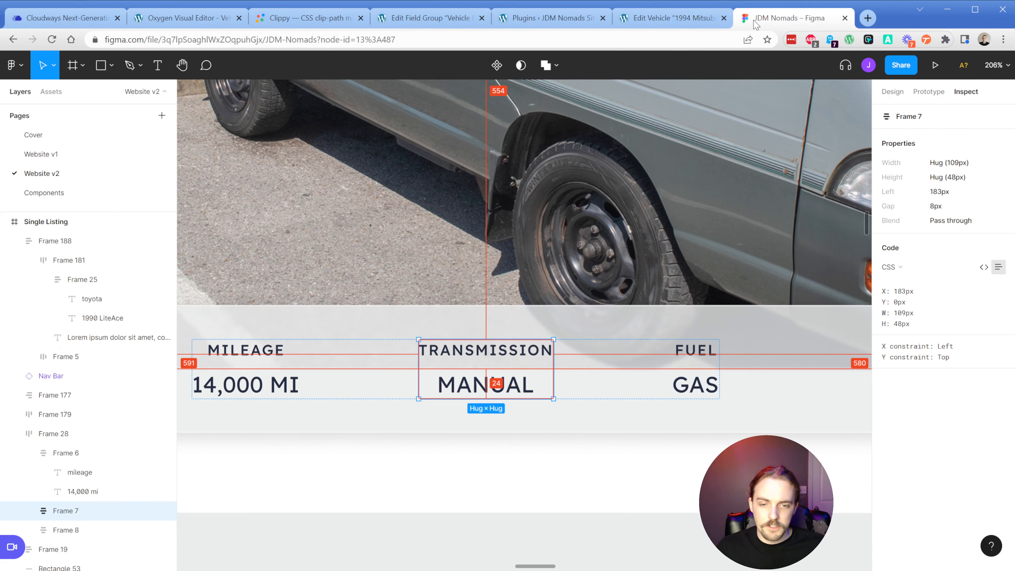
pyautogui.scroll(-3, 510, 338)
pyautogui.click(283, 355)
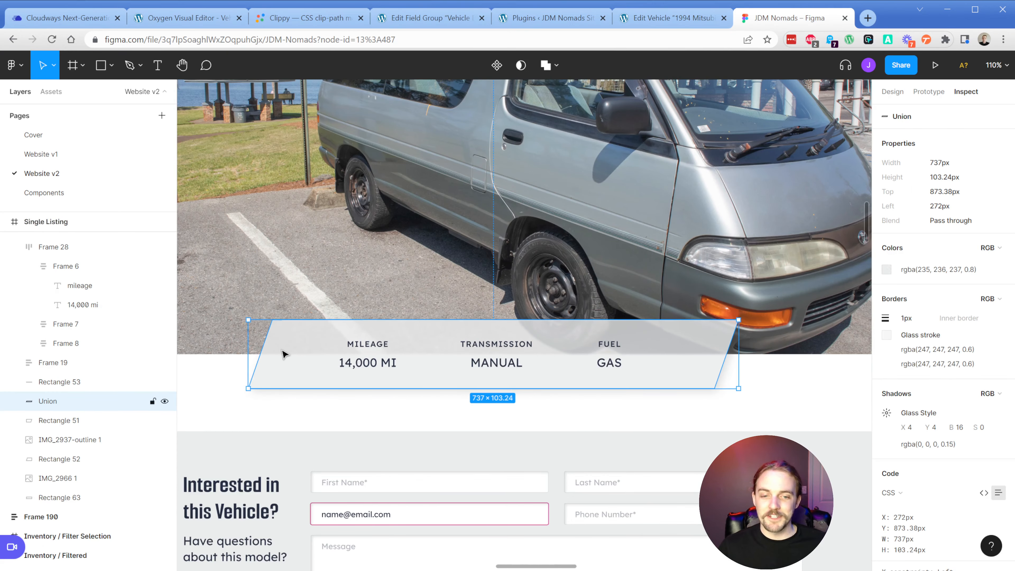
pyautogui.click(930, 444)
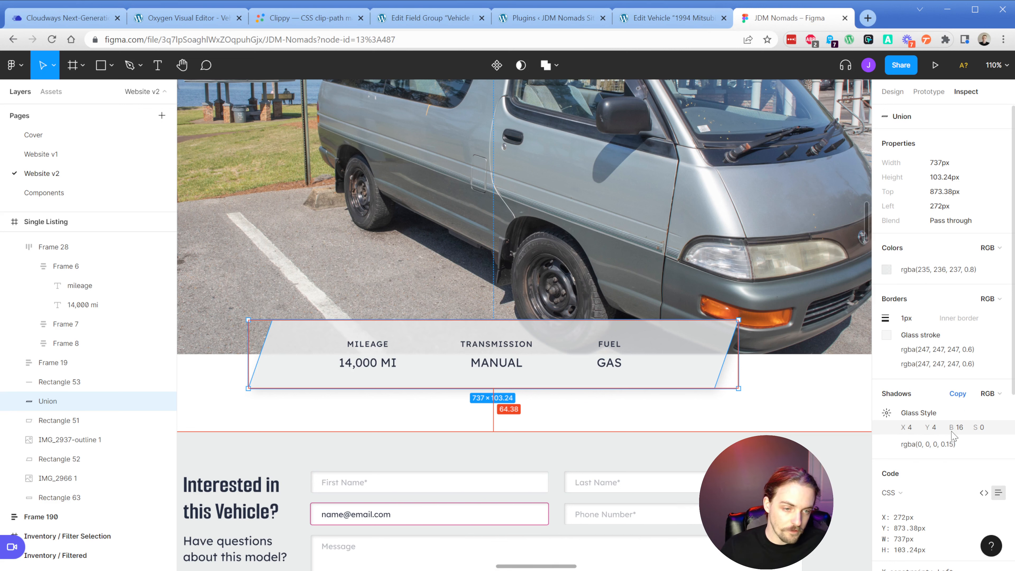
# Step: Back in Oxygen, give the overlay bar a rgba(0, 0, 0, 0.15) box shadow with 4 px horizontal and vertical offsets, 16 px blur and 0 spread
pyautogui.click(210, 22)
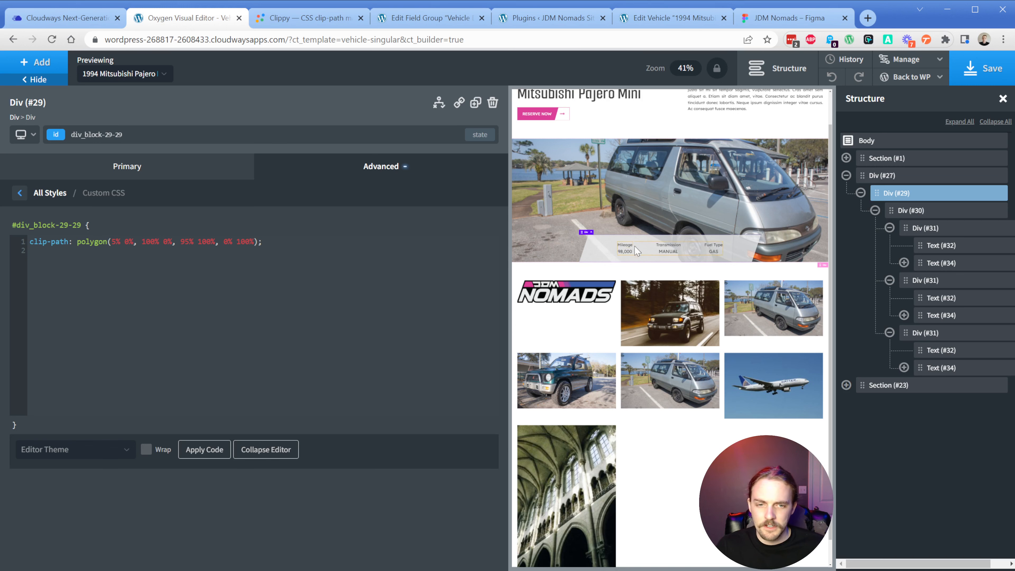
pyautogui.click(376, 173)
pyautogui.click(91, 355)
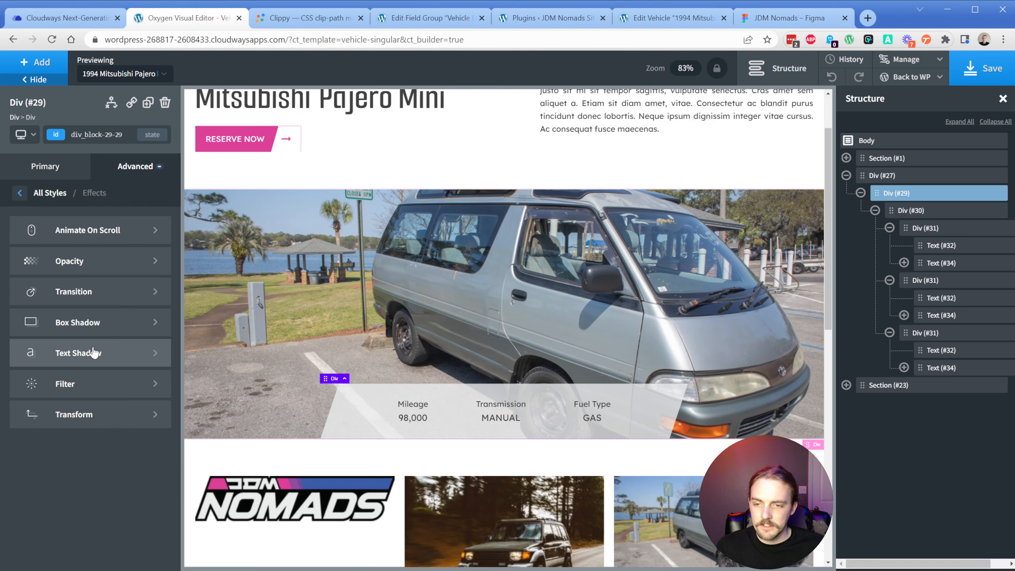
pyautogui.click(90, 324)
pyautogui.click(90, 268)
pyautogui.hotkey('ctrl', 'v')
pyautogui.write('4')
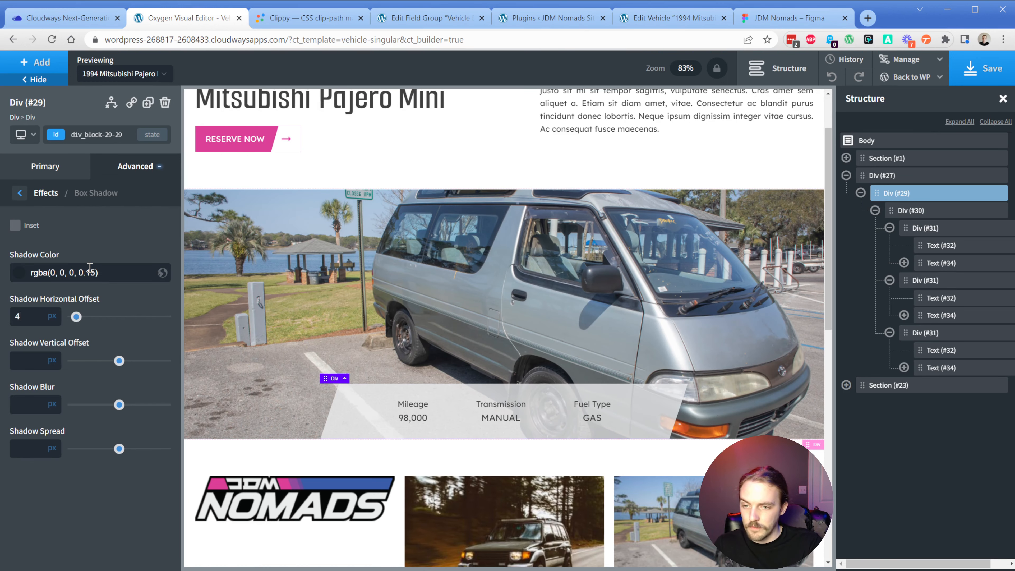
pyautogui.write('4')
pyautogui.press('Tab')
pyautogui.write('16')
pyautogui.press('Tab')
pyautogui.write('0')
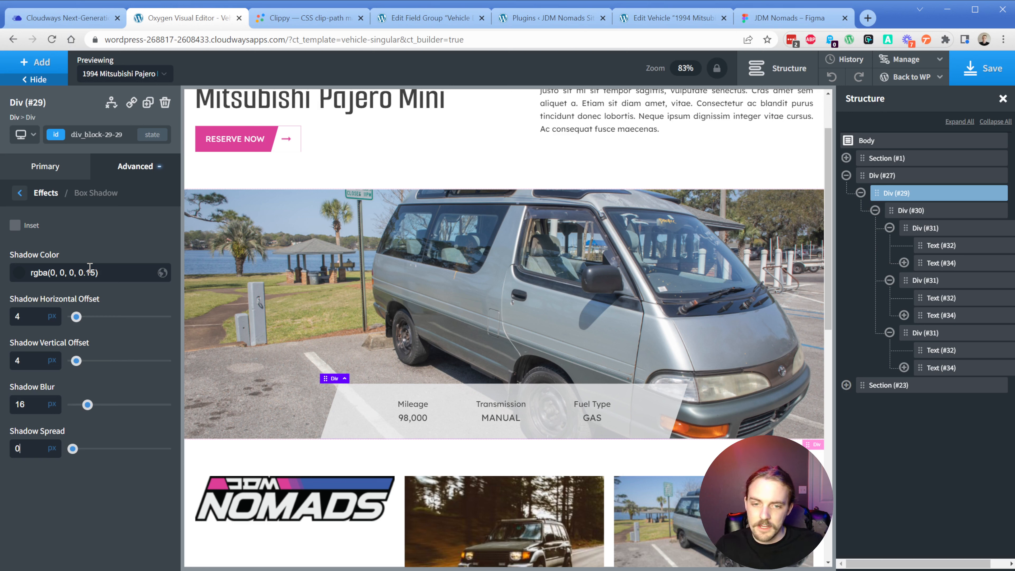
# Step: Set the overlay bar div's bottom margin to -60 px so it overlaps the section below the image
pyautogui.click(862, 194)
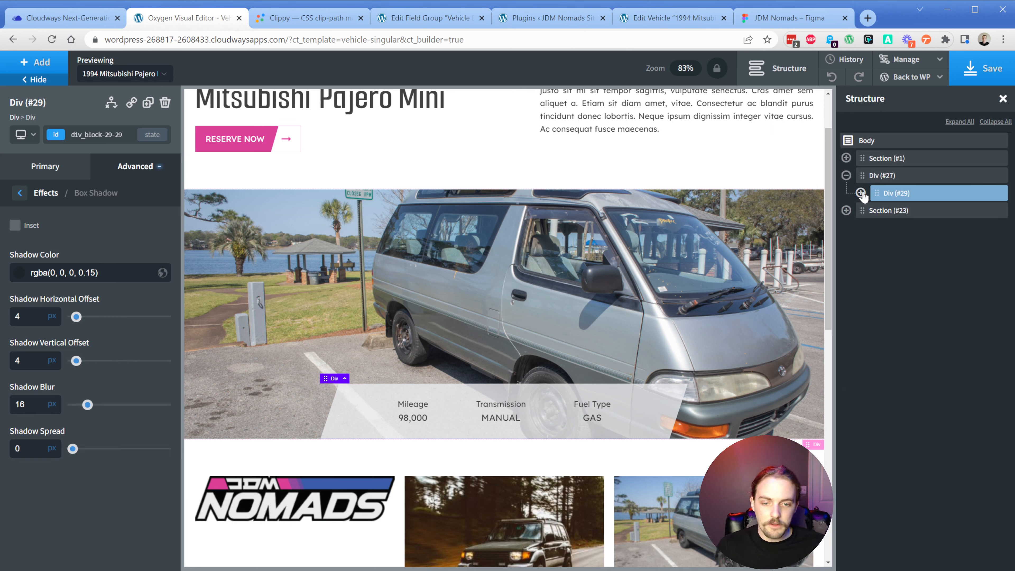
pyautogui.click(123, 170)
pyautogui.click(100, 234)
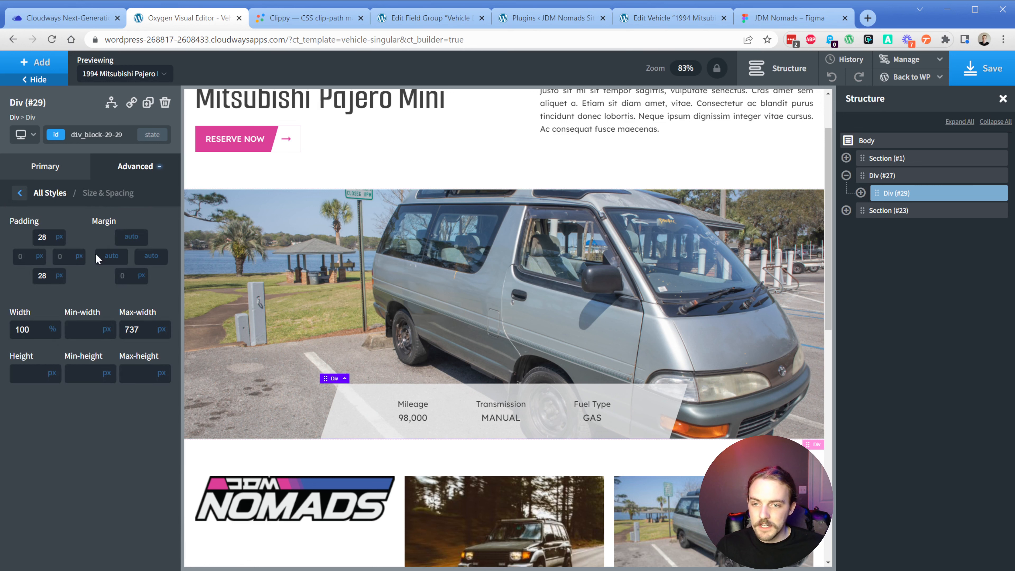
pyautogui.write('-50')
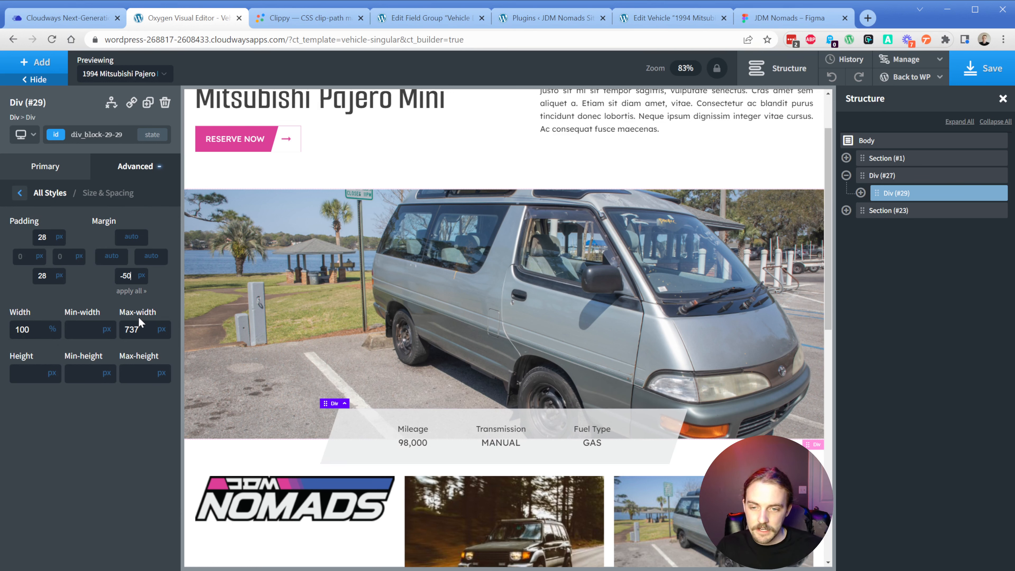
pyautogui.press('BackSpace')
pyautogui.press('BackSpace')
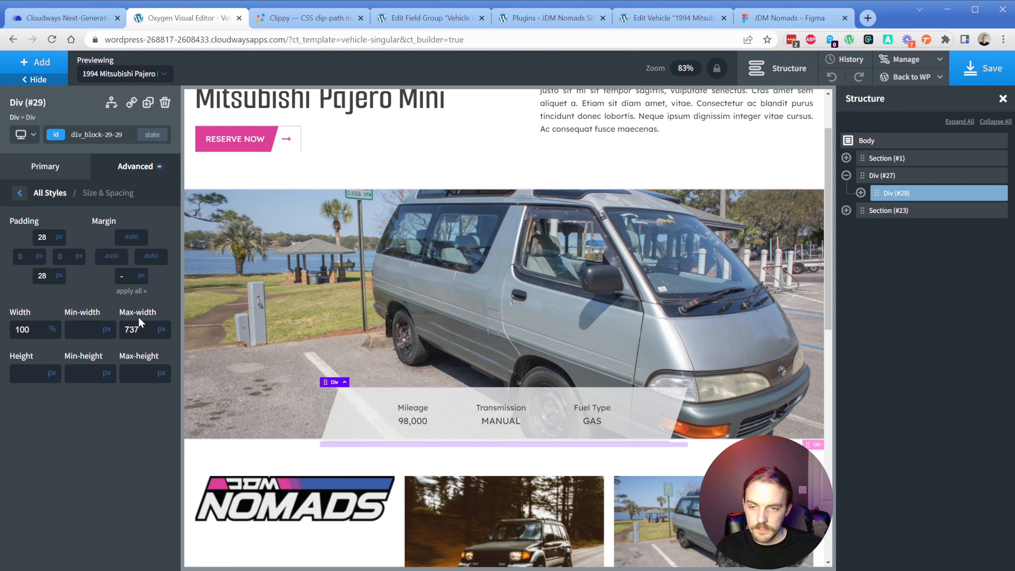
pyautogui.write('60')
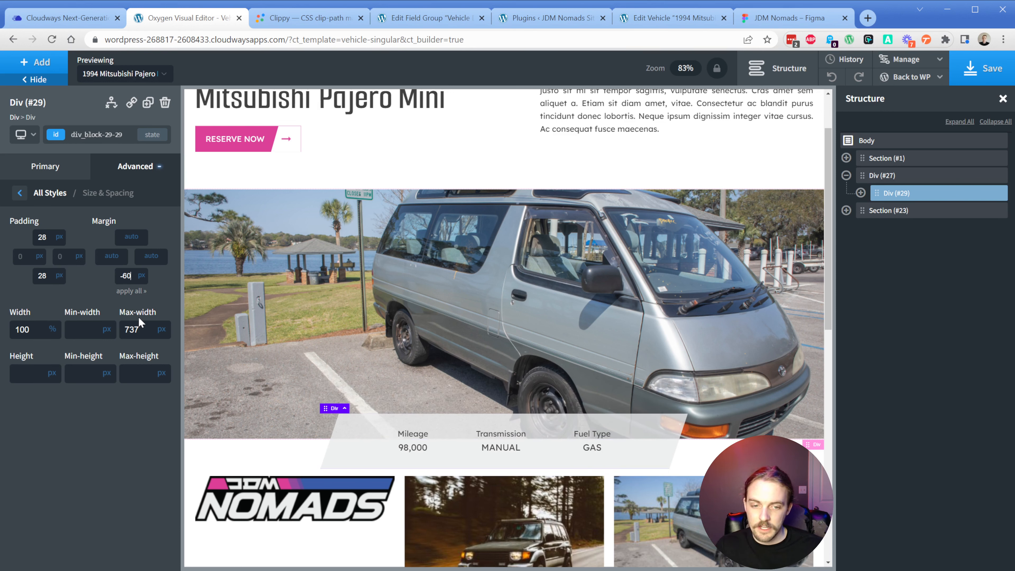
# Step: Increase the top container padding of the gallery section below the image to 125 px
pyautogui.click(880, 210)
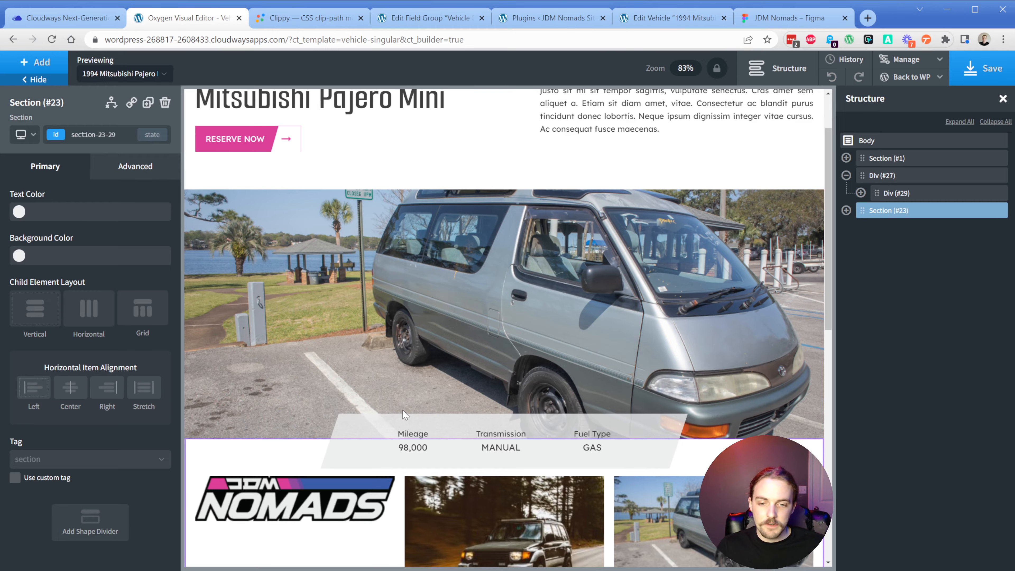
pyautogui.scroll(-3, 400, 362)
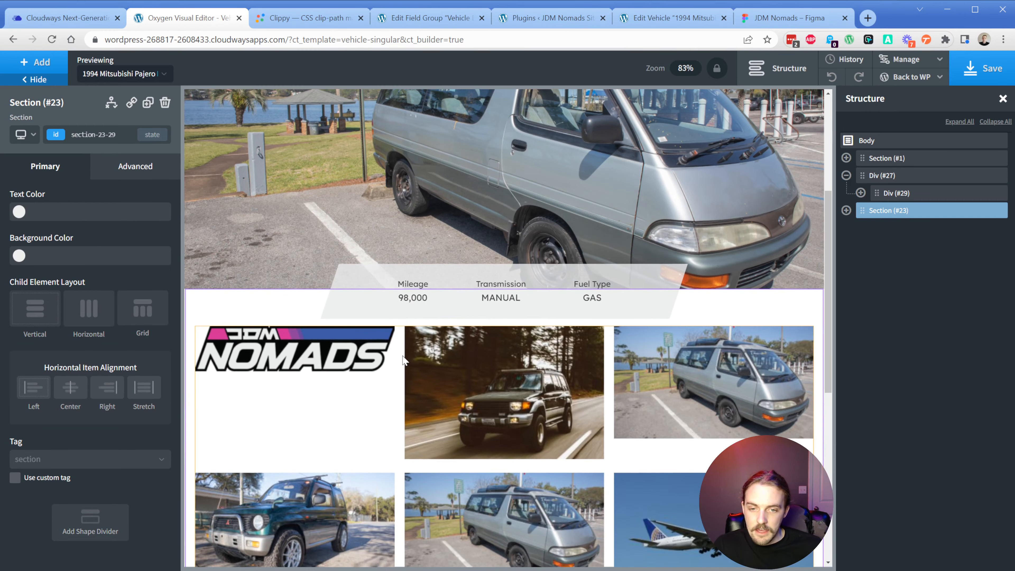
pyautogui.click(103, 165)
pyautogui.click(68, 236)
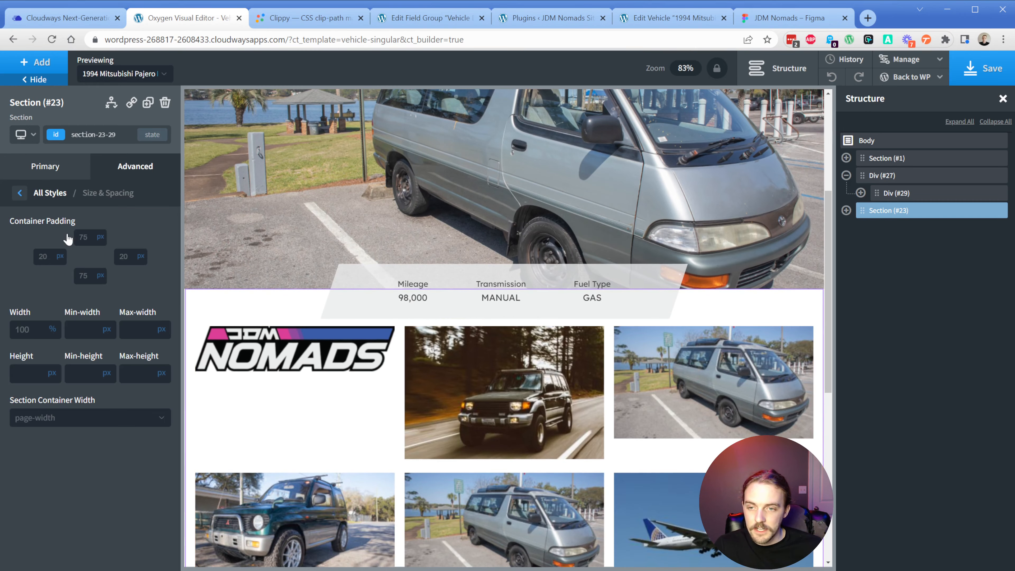
pyautogui.click(82, 237)
pyautogui.write('125')
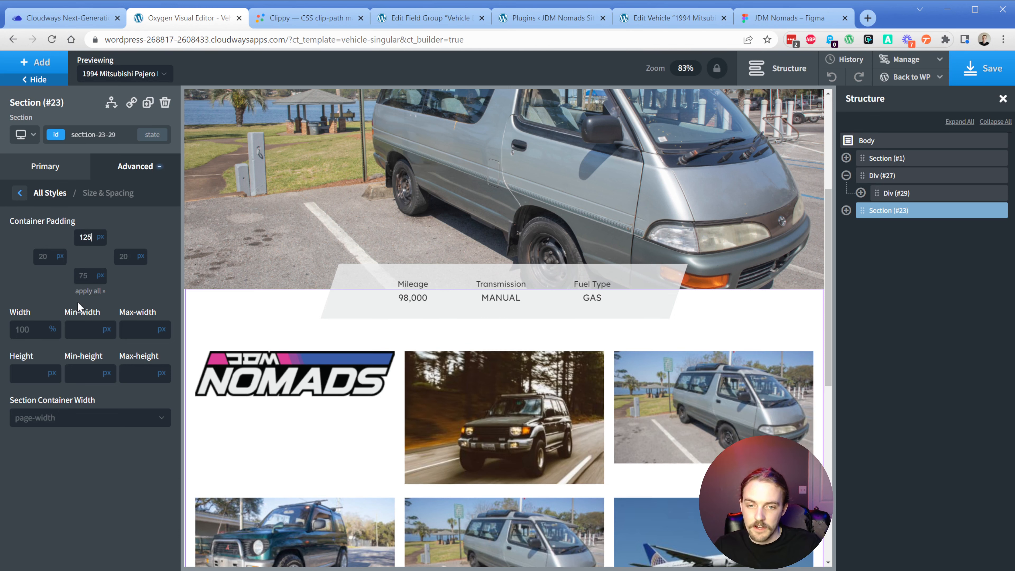
# Step: Set the overlay bar div's z-index to 5 in its layout settings
pyautogui.click(670, 276)
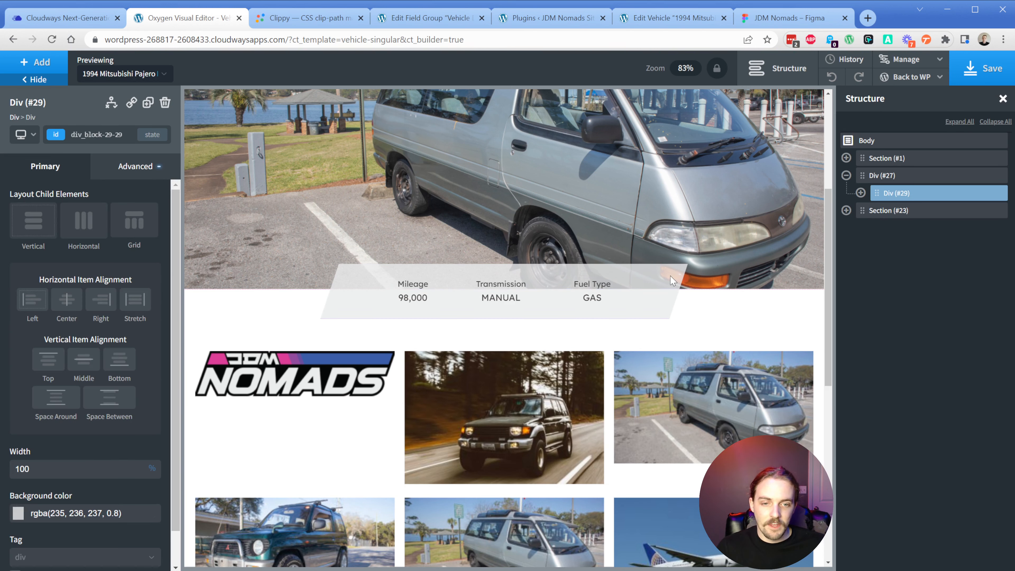
pyautogui.click(861, 193)
pyautogui.click(861, 193)
pyautogui.click(128, 166)
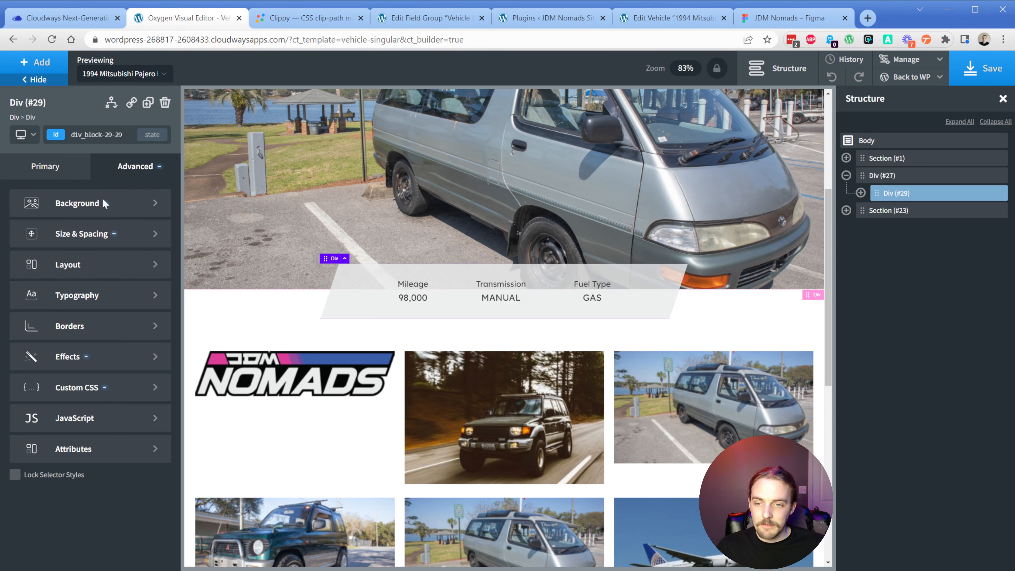
pyautogui.click(65, 267)
pyautogui.scroll(-2, 85, 360)
pyautogui.scroll(-3, 84, 360)
pyautogui.click(62, 472)
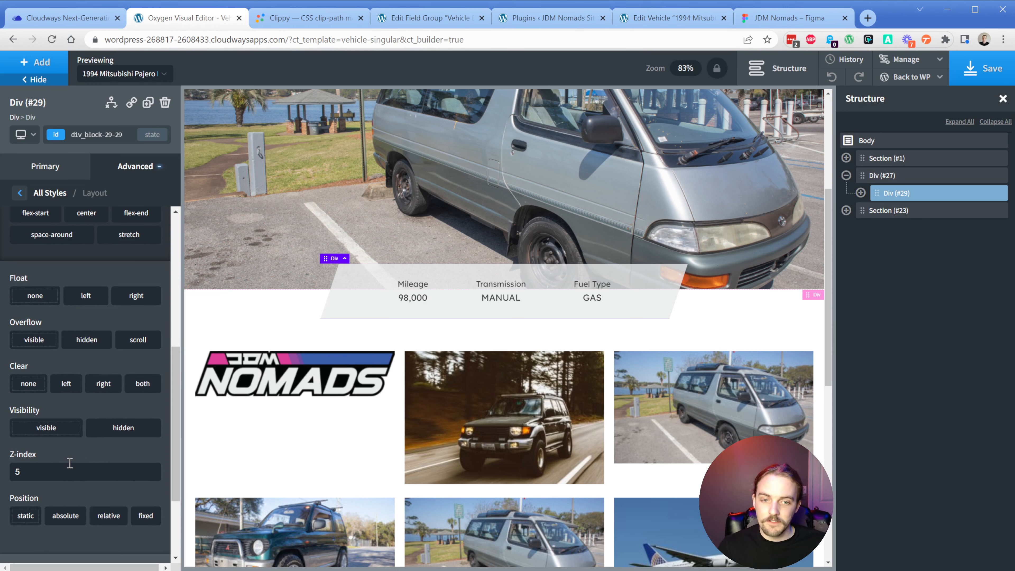
# Step: Save the template and open the vehicle page on the front end
pyautogui.click(975, 70)
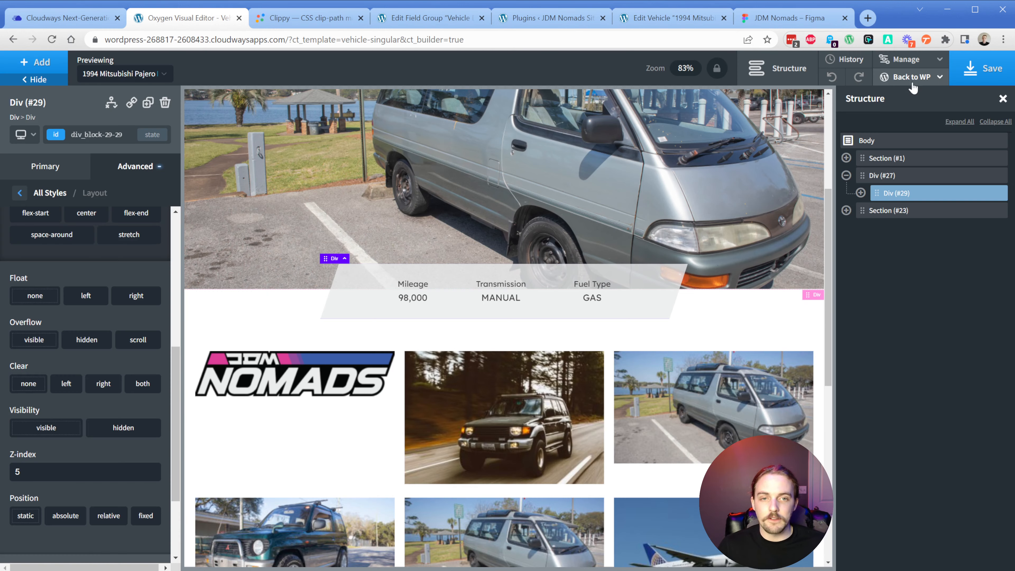
pyautogui.moveTo(919, 78)
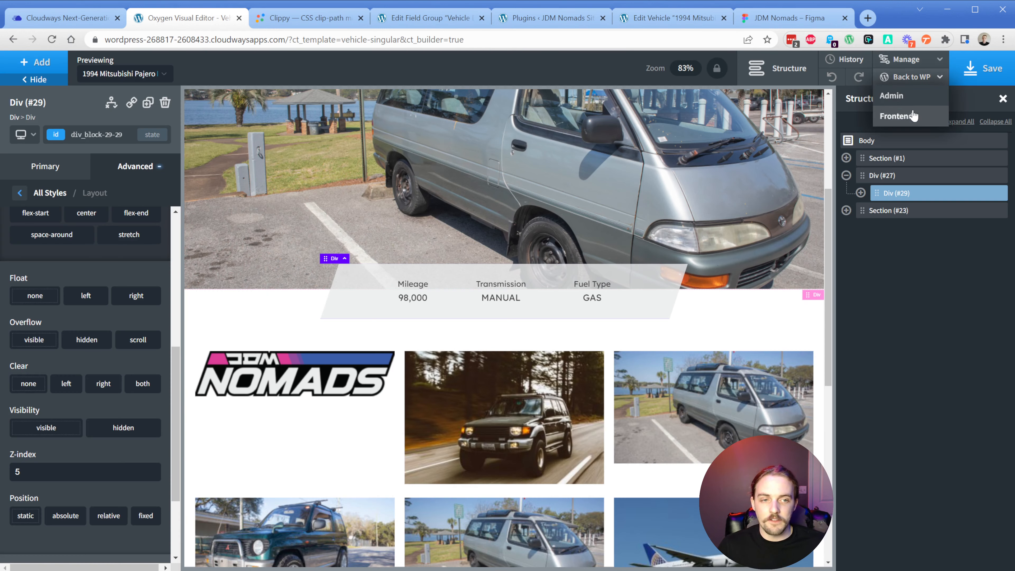
pyautogui.click(891, 116)
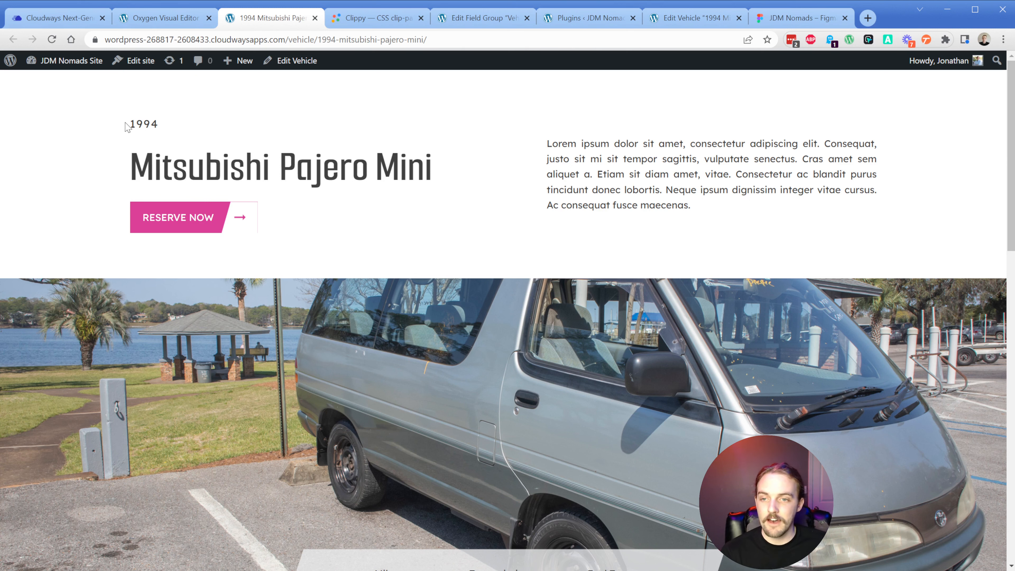
# Step: Review the live vehicle page's year, title, description, gallery and the mileage, transmission and fuel type in the overlay bar
pyautogui.moveTo(127, 127); pyautogui.dragTo(167, 128)
pyautogui.moveTo(159, 165); pyautogui.dragTo(230, 168)
pyautogui.moveTo(313, 168); pyautogui.dragTo(410, 168)
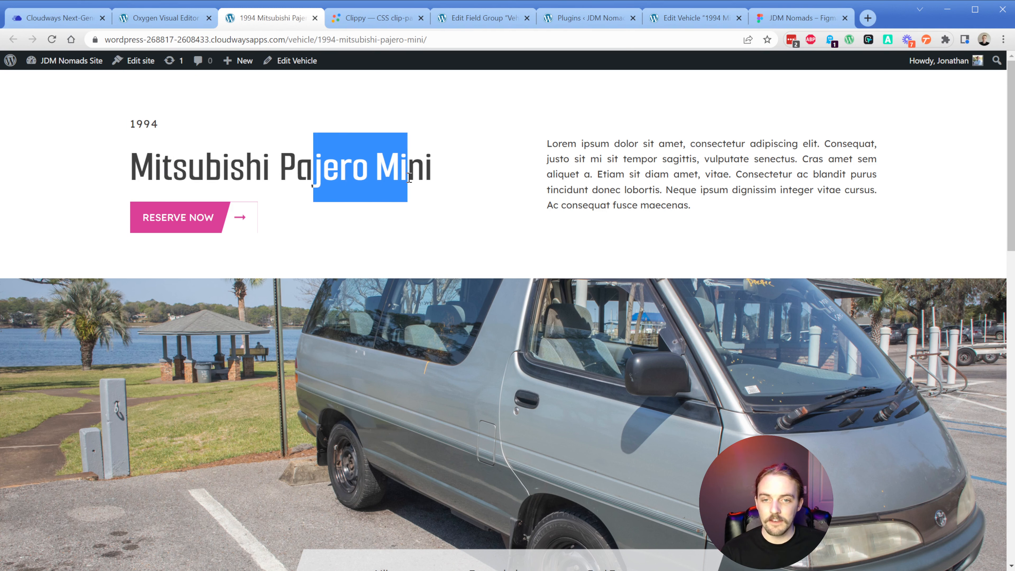
pyautogui.tripleClick(608, 172)
pyautogui.scroll(-10, 608, 172)
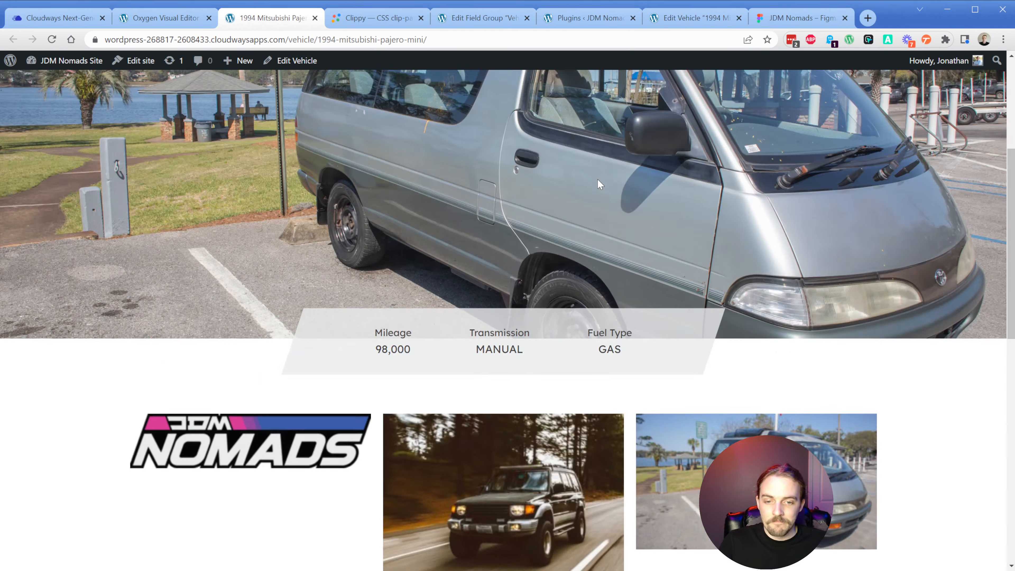
pyautogui.moveTo(376, 165); pyautogui.dragTo(415, 177)
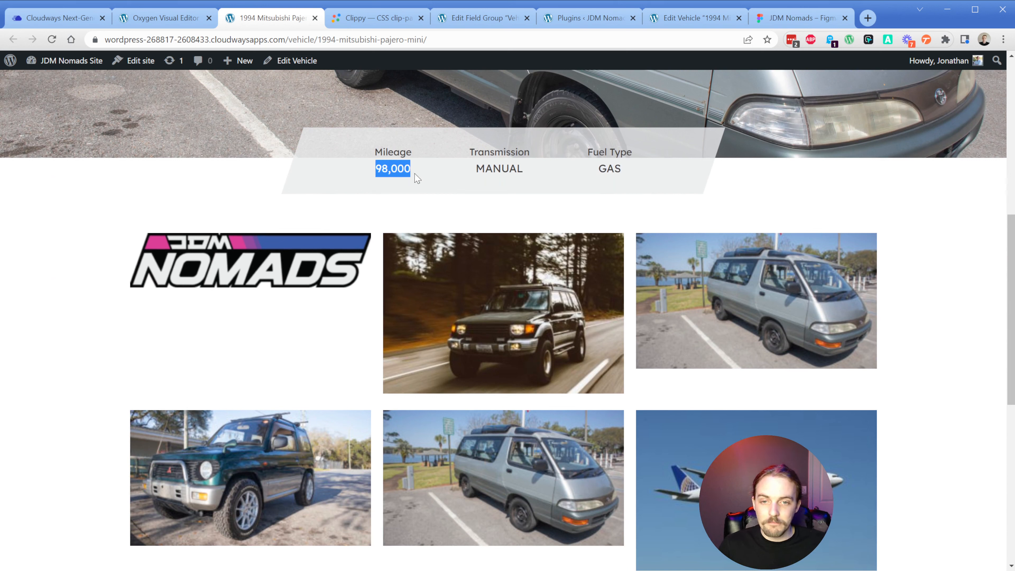
pyautogui.doubleClick(484, 171)
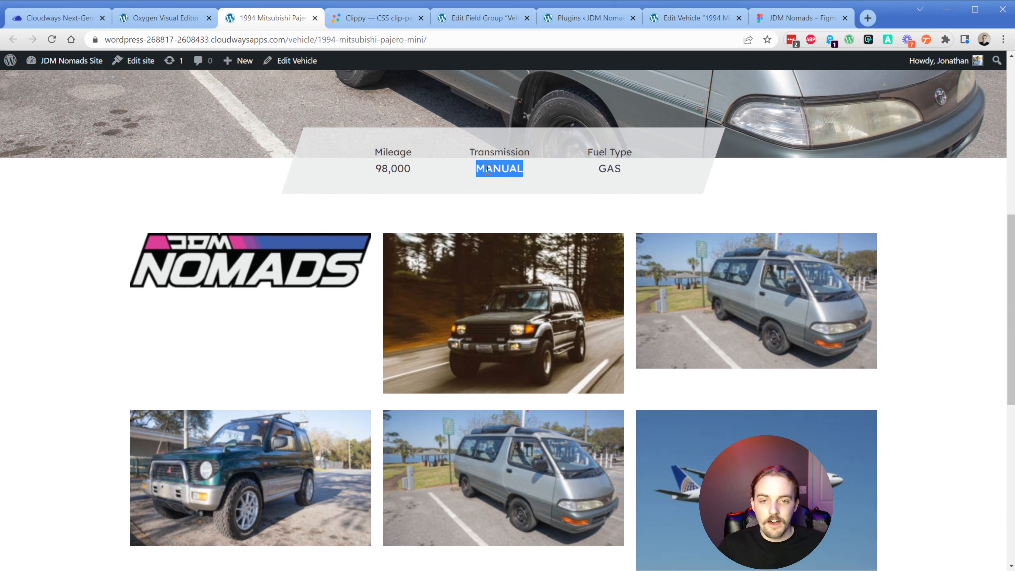
pyautogui.doubleClick(621, 171)
pyautogui.moveTo(446, 291)
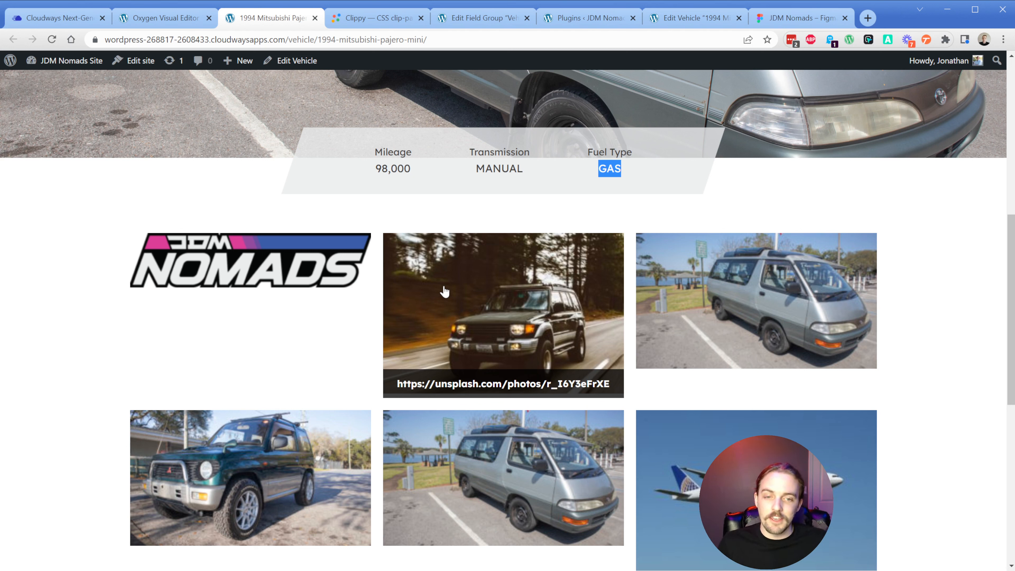
pyautogui.scroll(10, 535, 143)
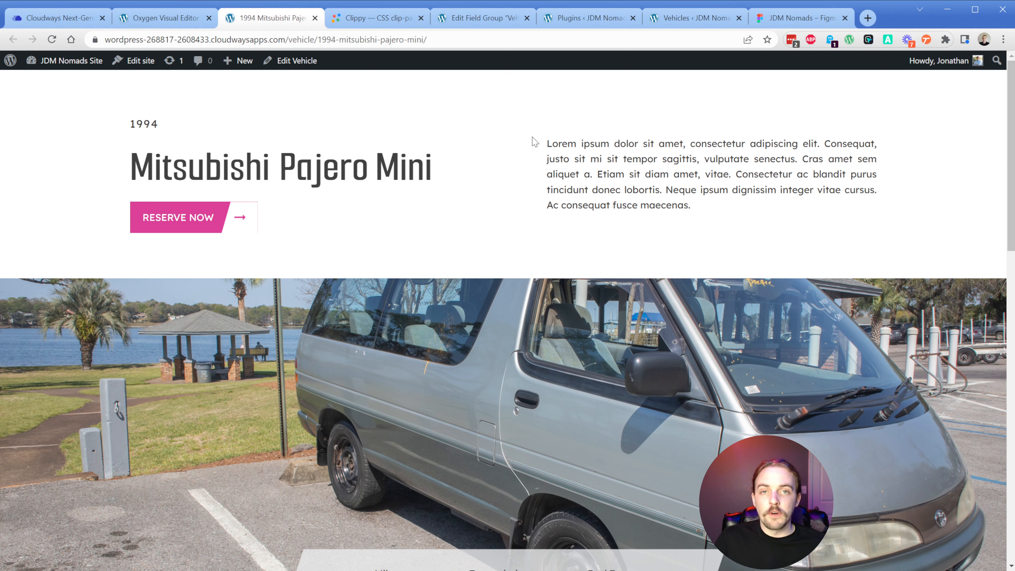
# Step: Open the 1990 Toyota Liteace vehicle for editing and set its year to 1991, make to Toyota and model to Lite ace
pyautogui.click(691, 19)
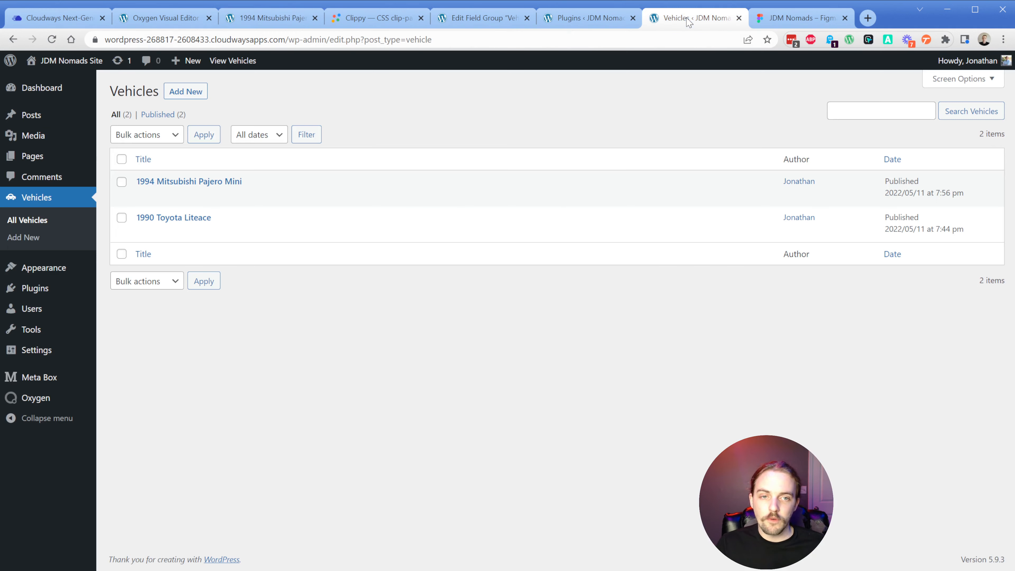
pyautogui.click(143, 232)
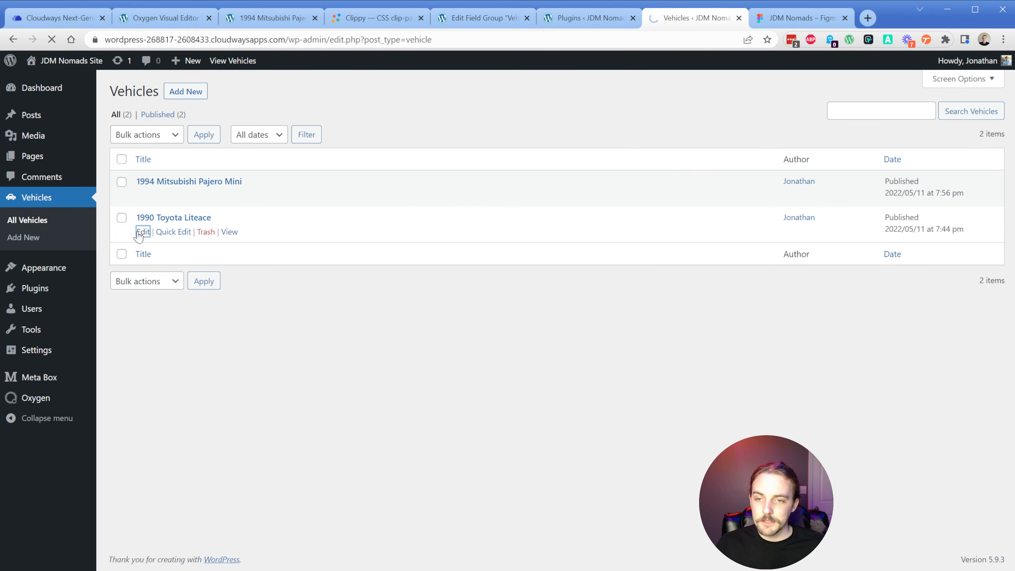
pyautogui.scroll(-10, 262, 288)
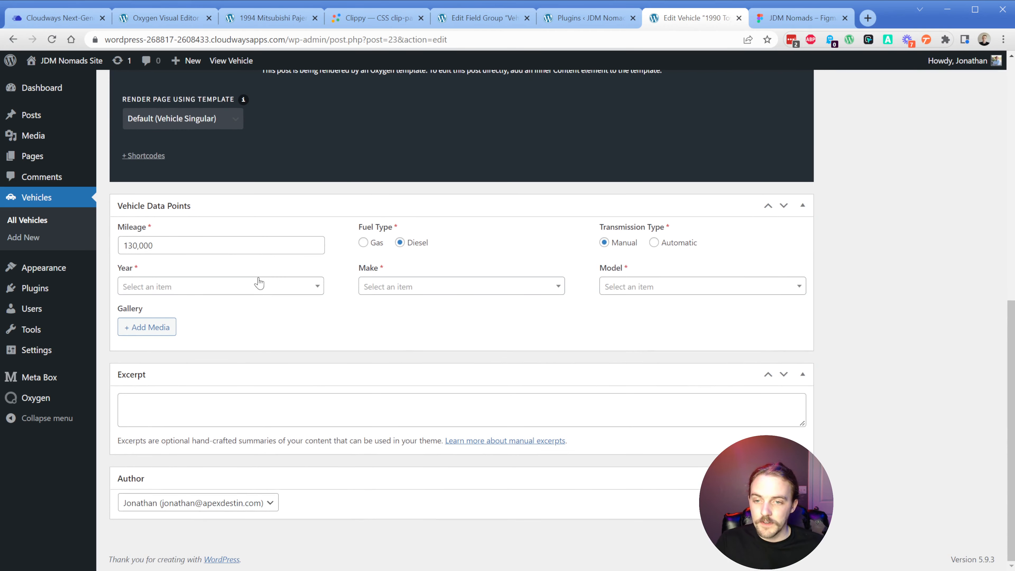
pyautogui.click(259, 283)
pyautogui.click(162, 352)
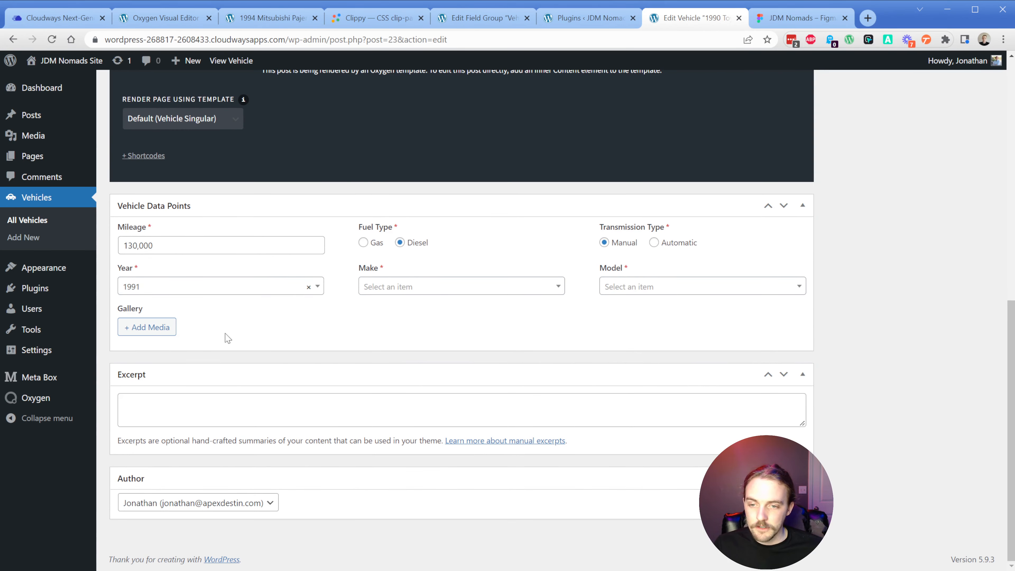
pyautogui.click(380, 289)
pyautogui.click(390, 330)
pyautogui.click(606, 292)
pyautogui.click(635, 331)
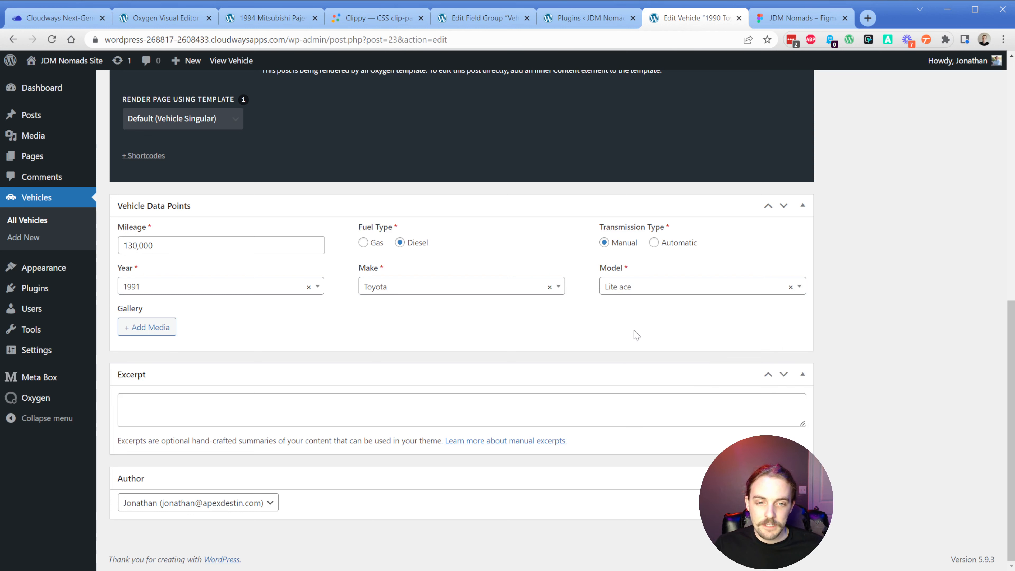
# Step: Add the silver van photo, the JDM Nomads logo and the airplane photo to the vehicle's gallery
pyautogui.click(146, 328)
pyautogui.click(80, 222)
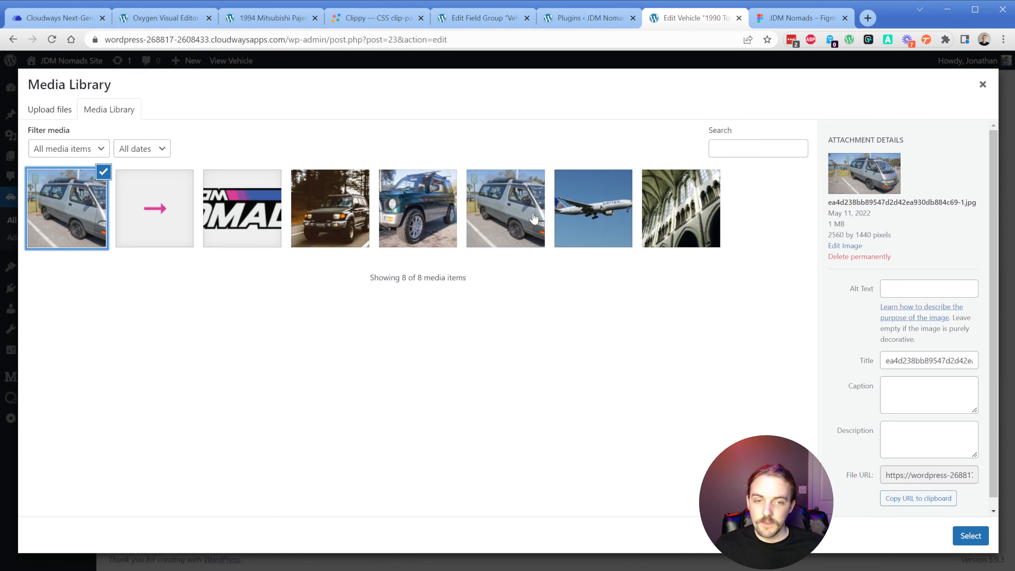
pyautogui.click(251, 224)
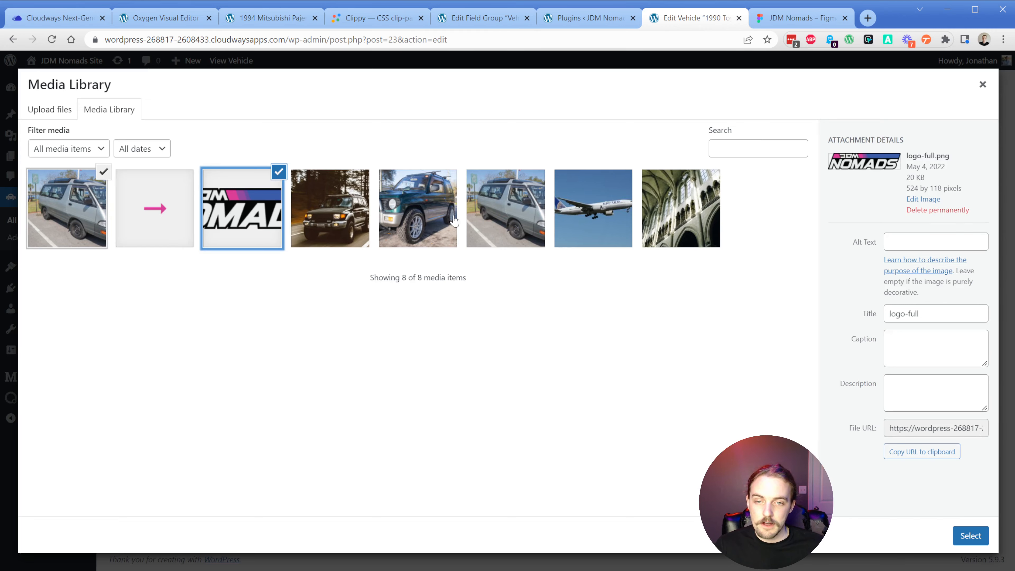
pyautogui.click(564, 210)
pyautogui.click(972, 538)
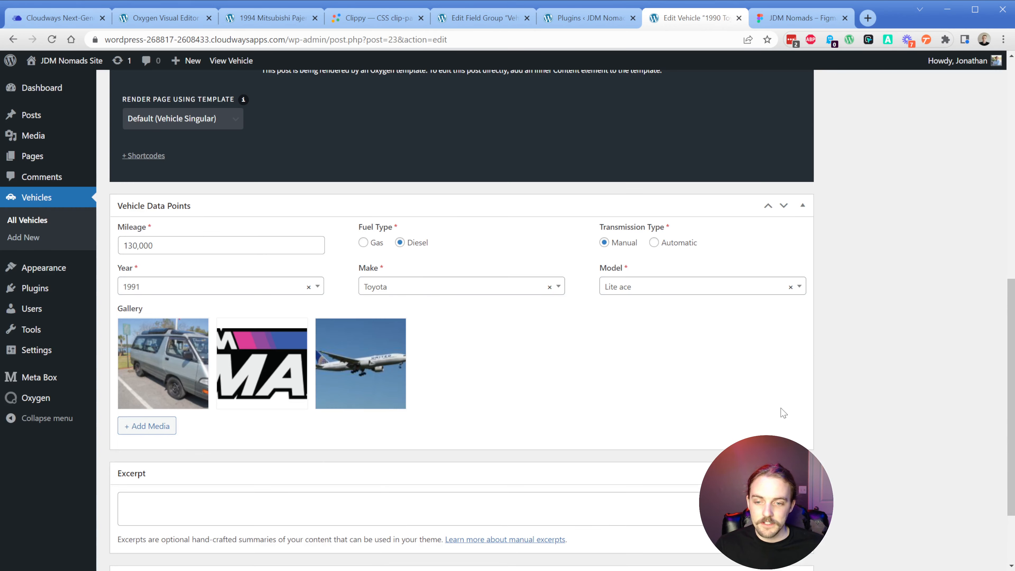
# Step: Update the Toyota Liteace vehicle and open its live page from the permalink
pyautogui.scroll(5, 826, 400)
pyautogui.scroll(5, 826, 400)
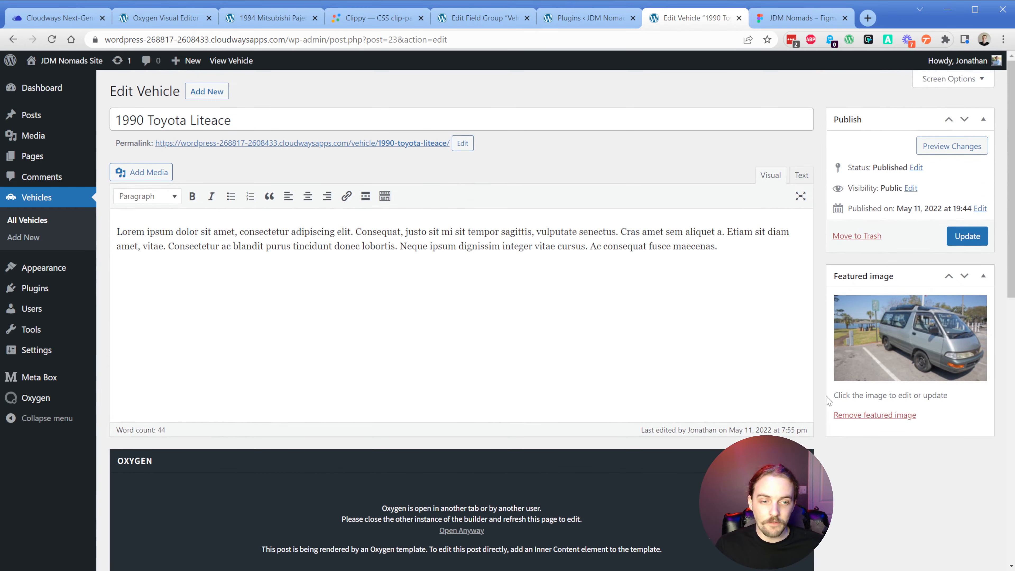
pyautogui.click(968, 241)
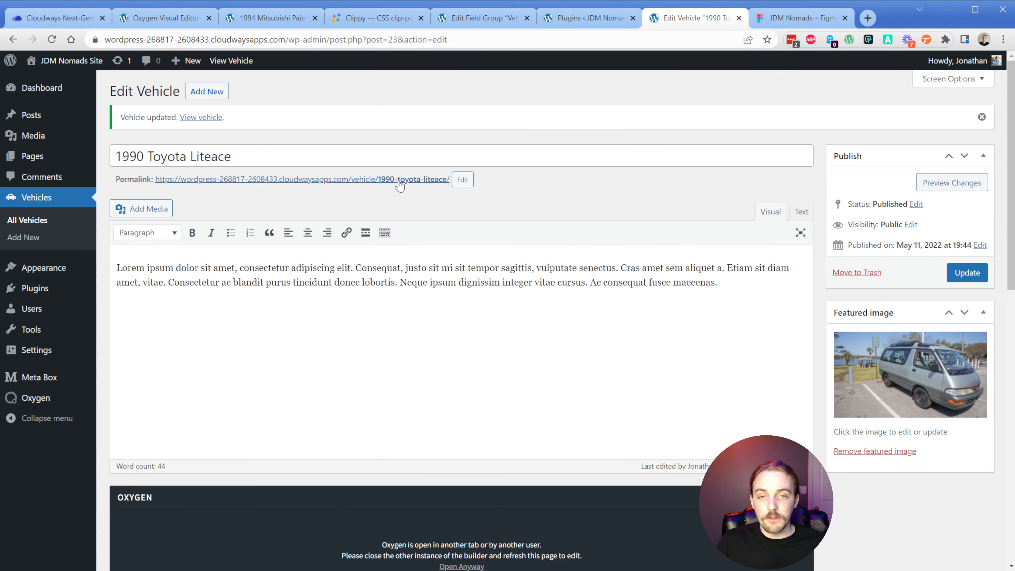
pyautogui.click(399, 181)
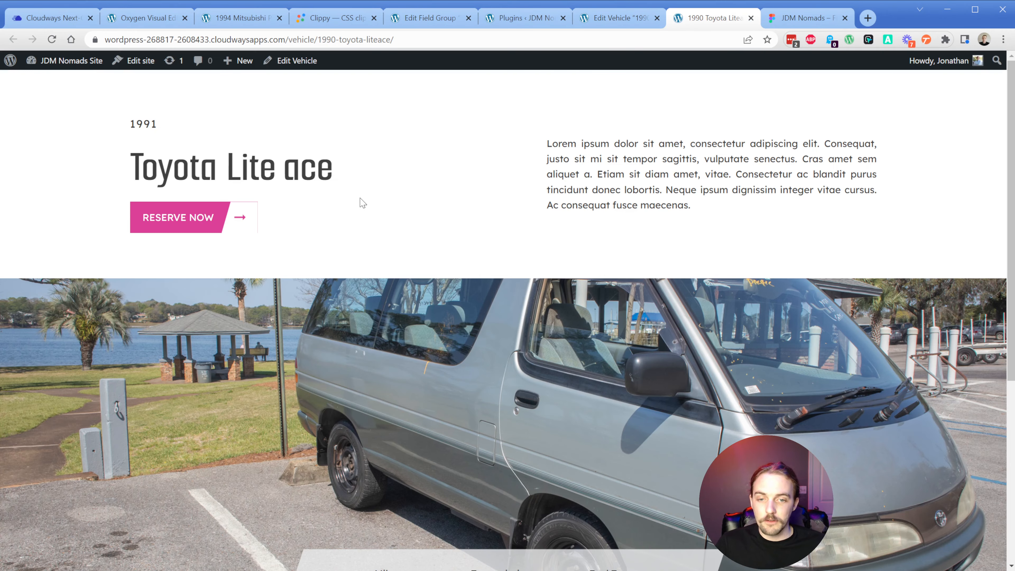
# Step: Check the live Toyota page's title, the mileage, transmission and fuel type in the overlay bar, and the gallery
pyautogui.moveTo(128, 168); pyautogui.dragTo(343, 174)
pyautogui.click(432, 171)
pyautogui.scroll(-7, 457, 242)
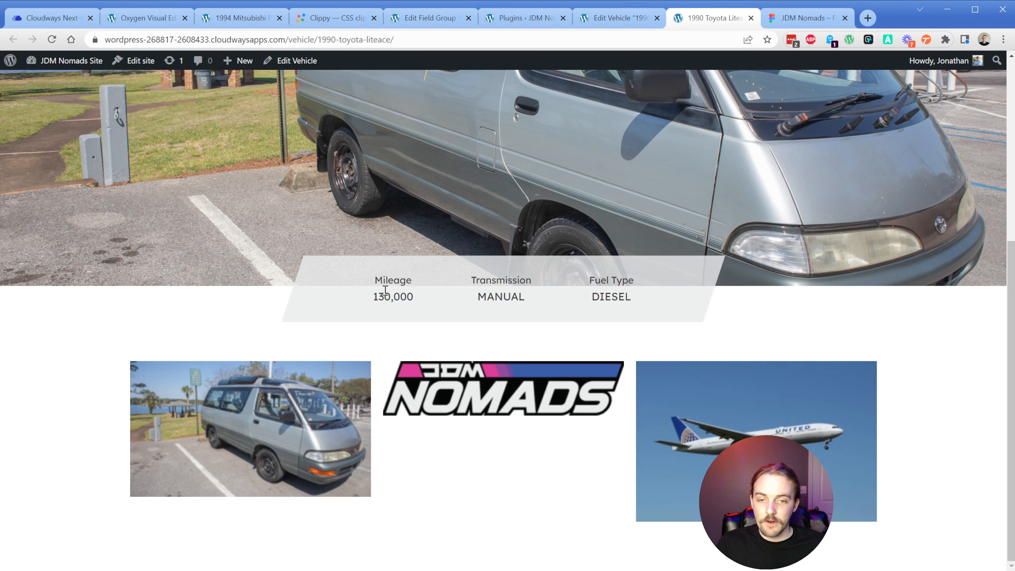
pyautogui.moveTo(373, 297); pyautogui.dragTo(486, 297)
pyautogui.moveTo(594, 297); pyautogui.dragTo(636, 302)
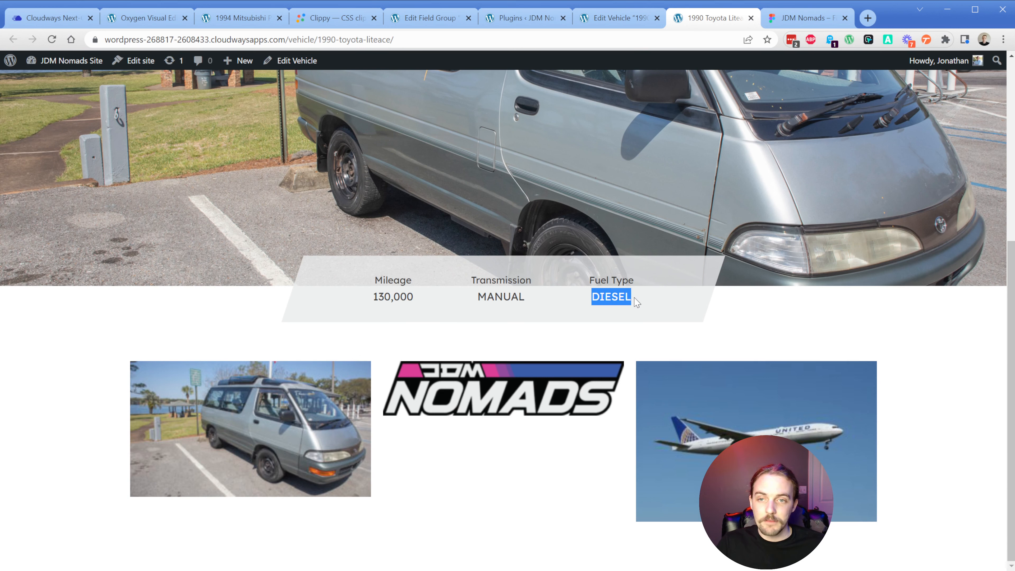
# Step: Switch to the live Mitsubishi Pajero Mini page and compare its overlay bar details and gallery with the Toyota page
pyautogui.click(246, 19)
pyautogui.scroll(-5, 353, 237)
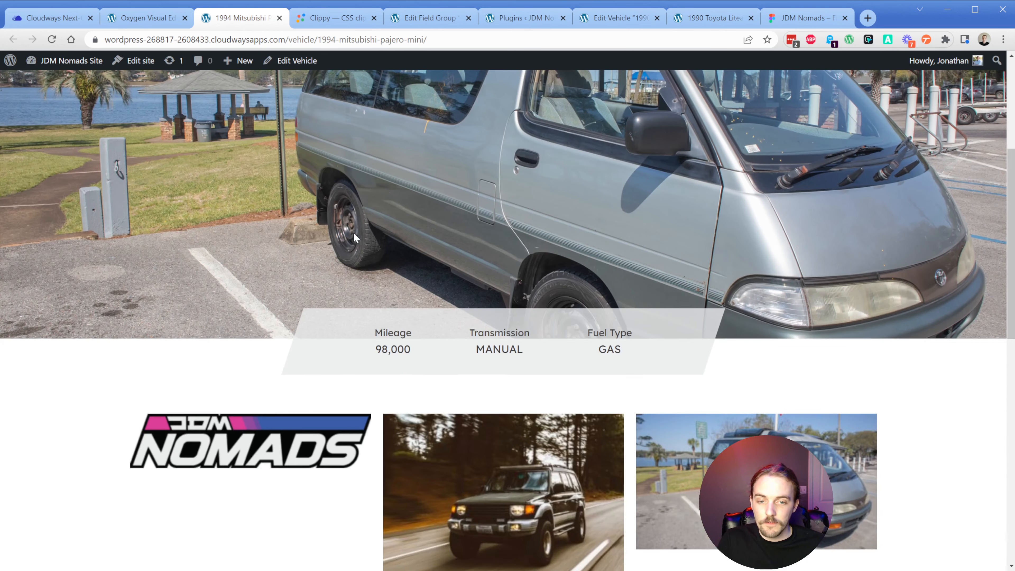
pyautogui.scroll(-5, 354, 236)
pyautogui.scroll(5, 343, 224)
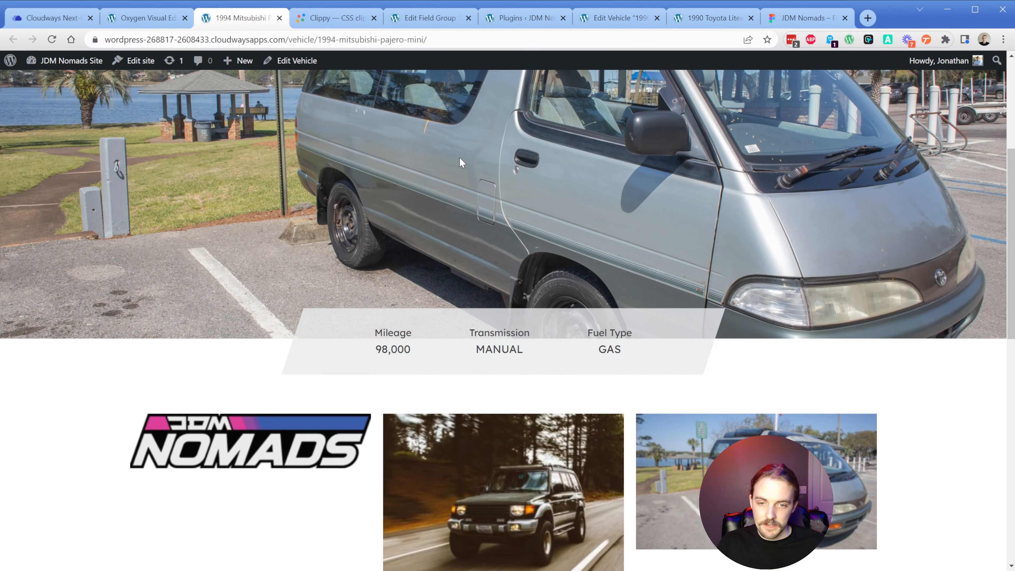
pyautogui.scroll(-3, 400, 200)
pyautogui.moveTo(375, 233); pyautogui.dragTo(528, 233)
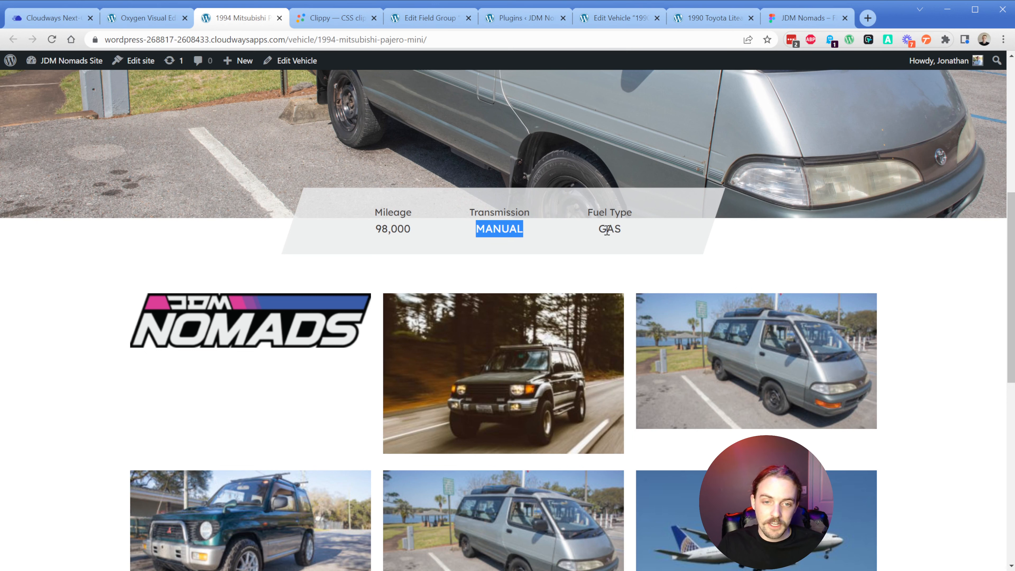
pyautogui.scroll(-3, 608, 230)
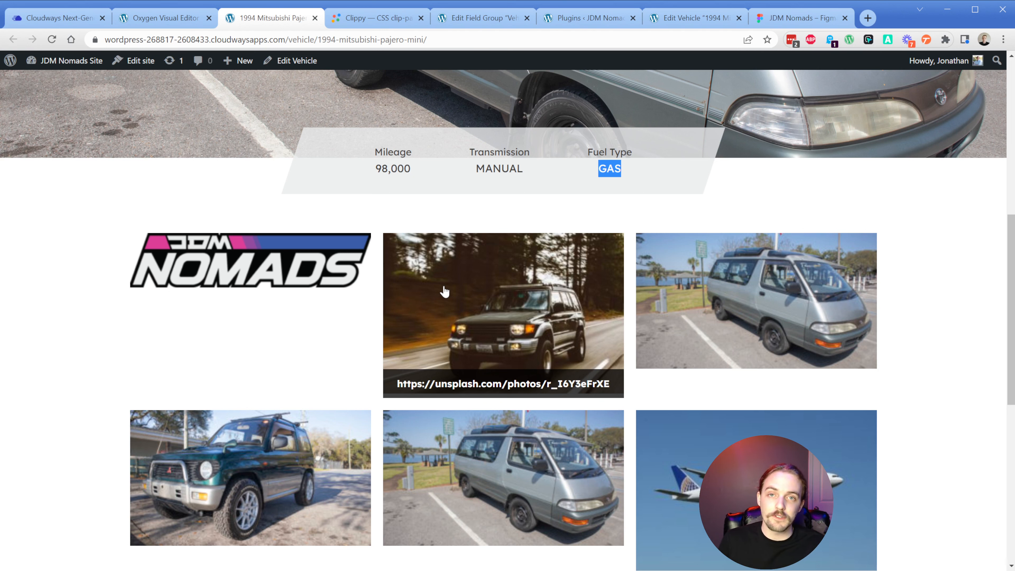
pyautogui.scroll(7, 473, 234)
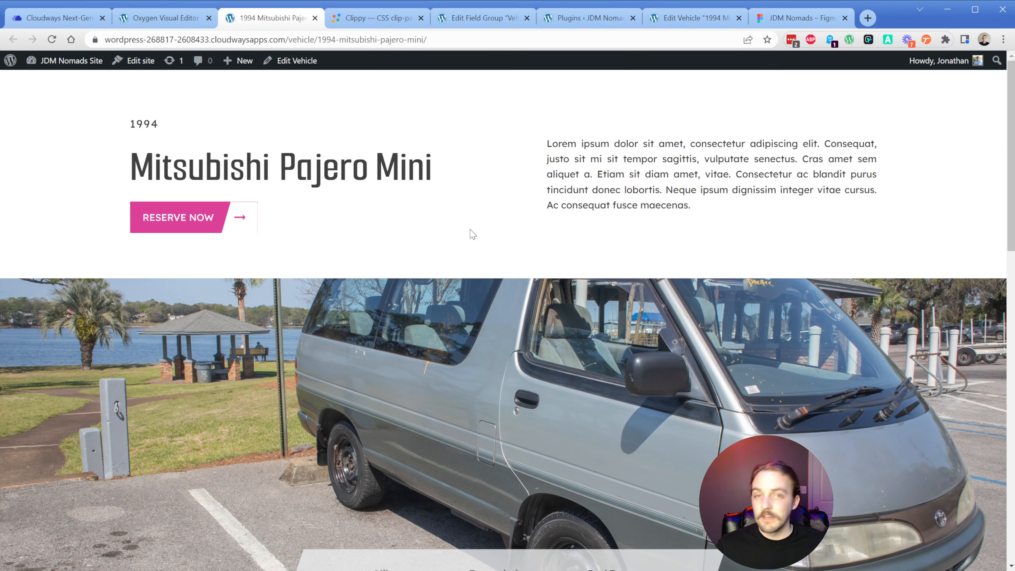